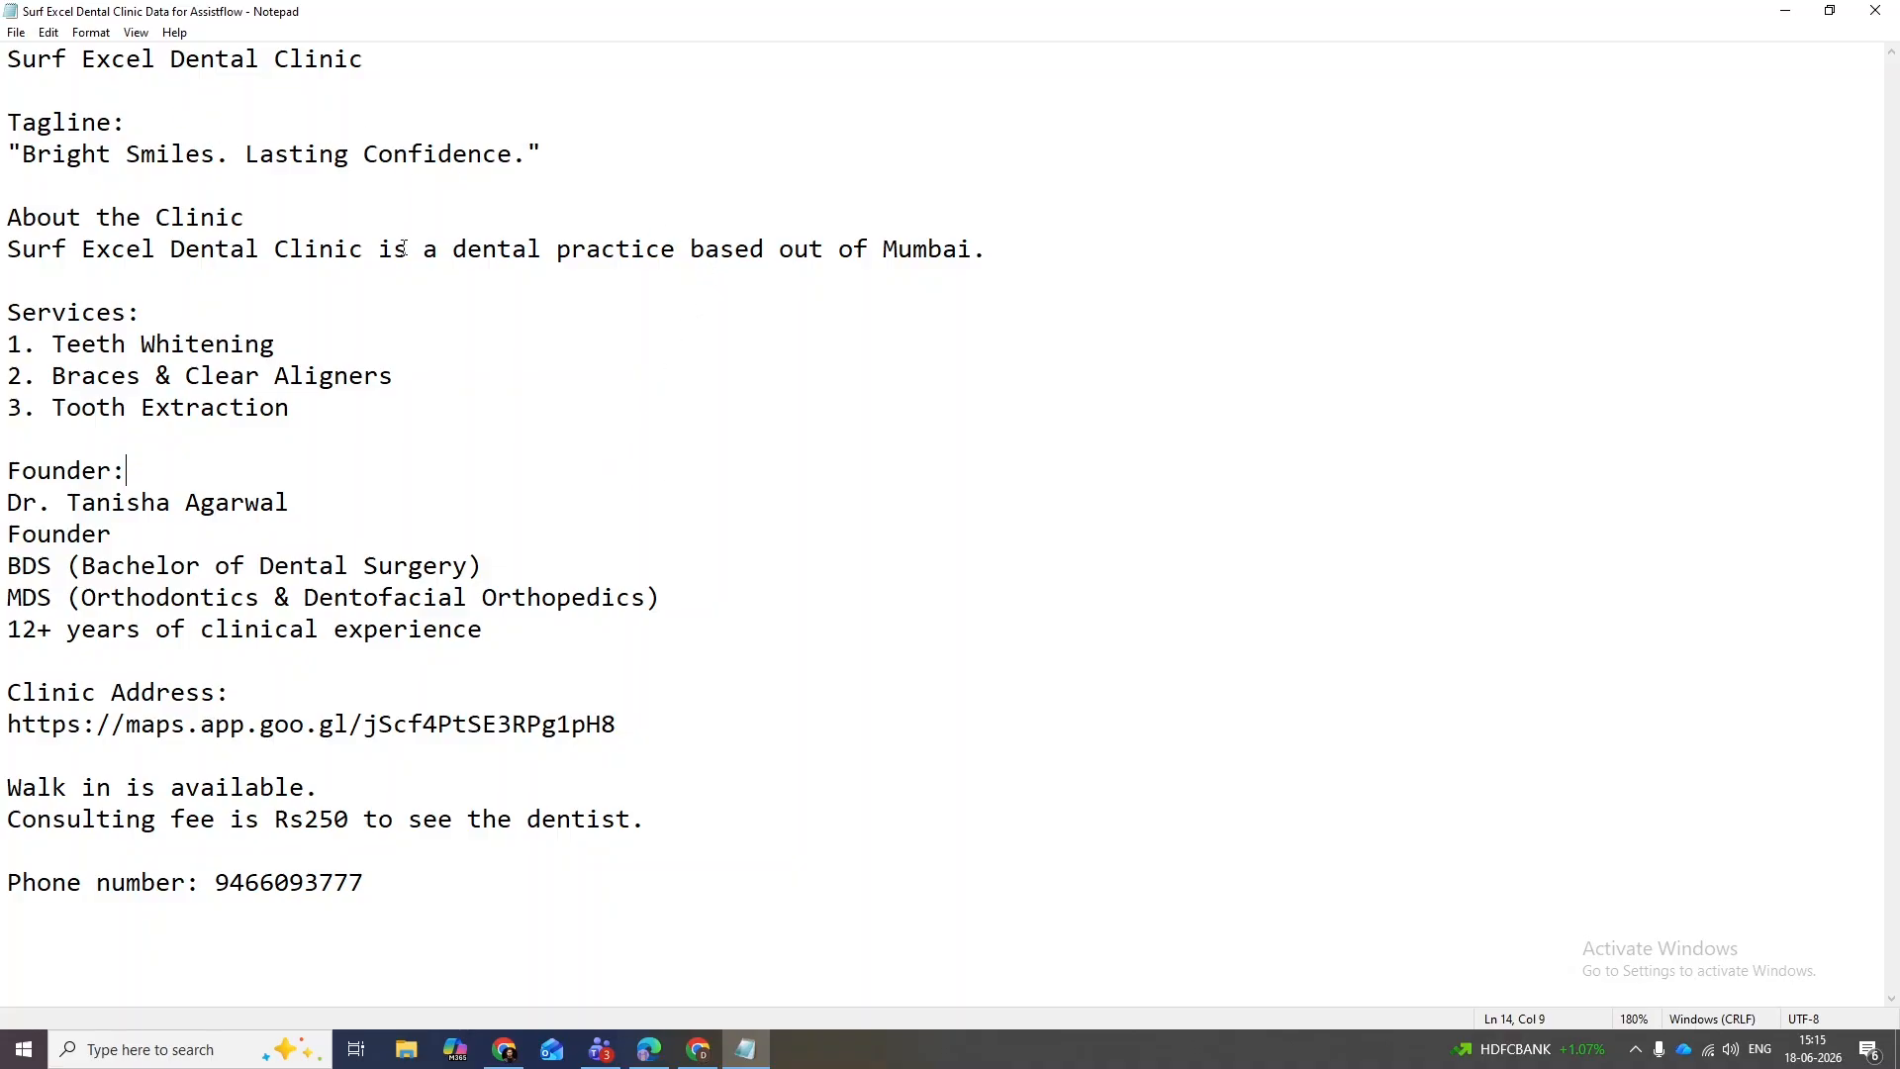
# - Highlight the clinic's city (Mumbai), address map link and three listed services in the notes
pyautogui.moveTo(982, 257); pyautogui.dragTo(884, 257)
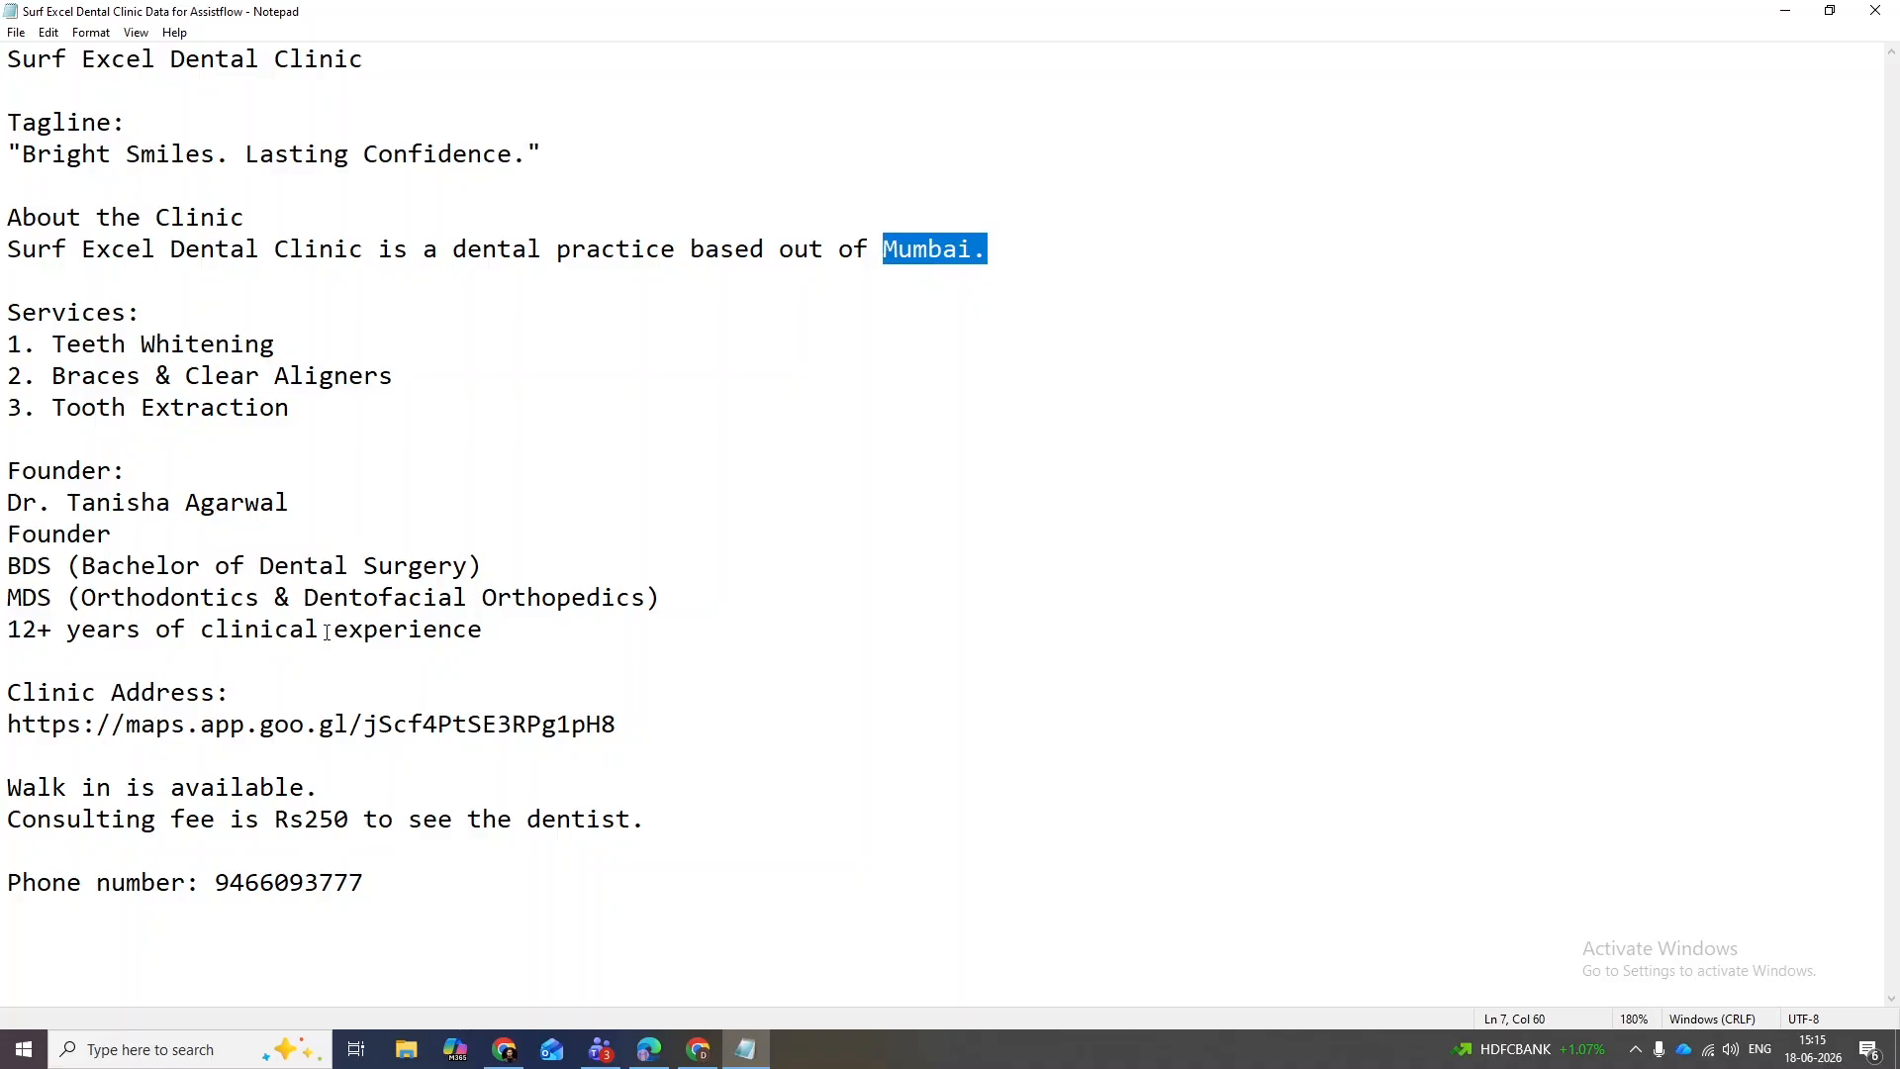
pyautogui.click(223, 697)
pyautogui.moveTo(666, 728); pyautogui.dragTo(7, 730)
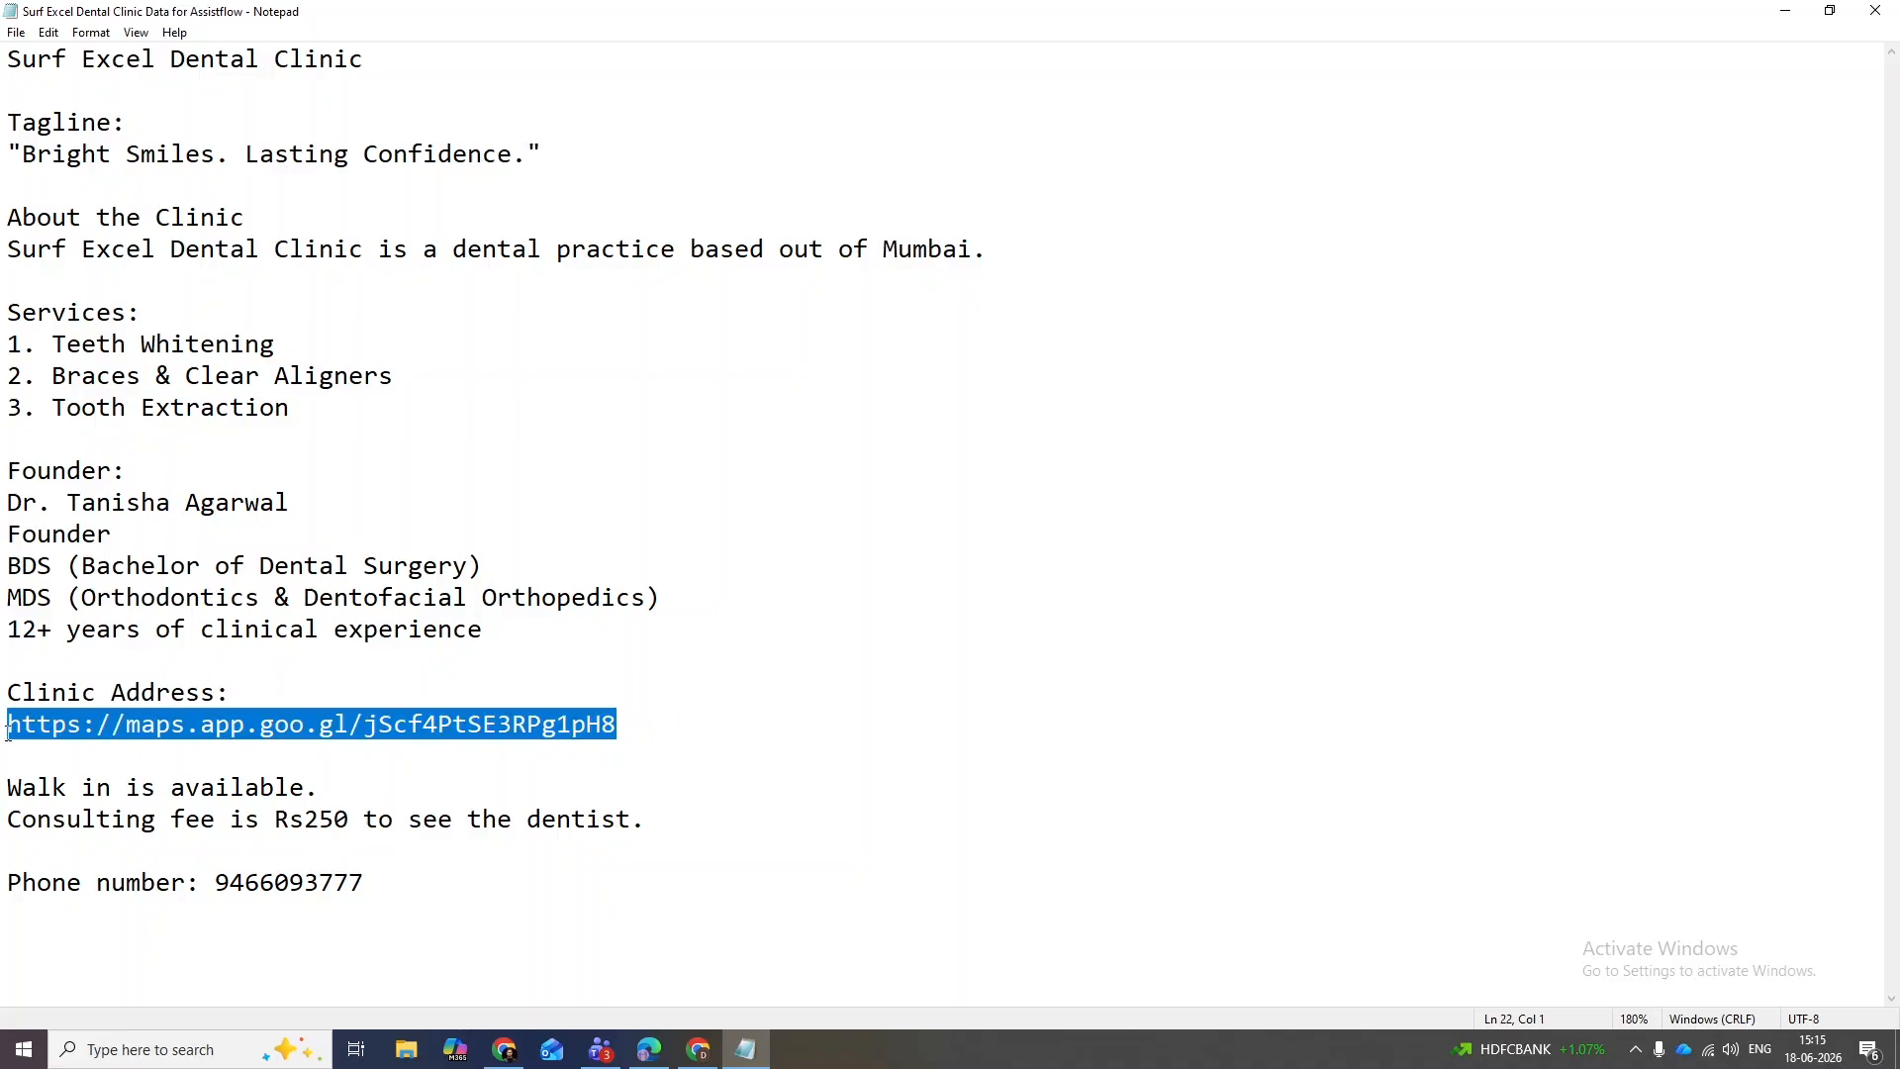
pyautogui.click(115, 751)
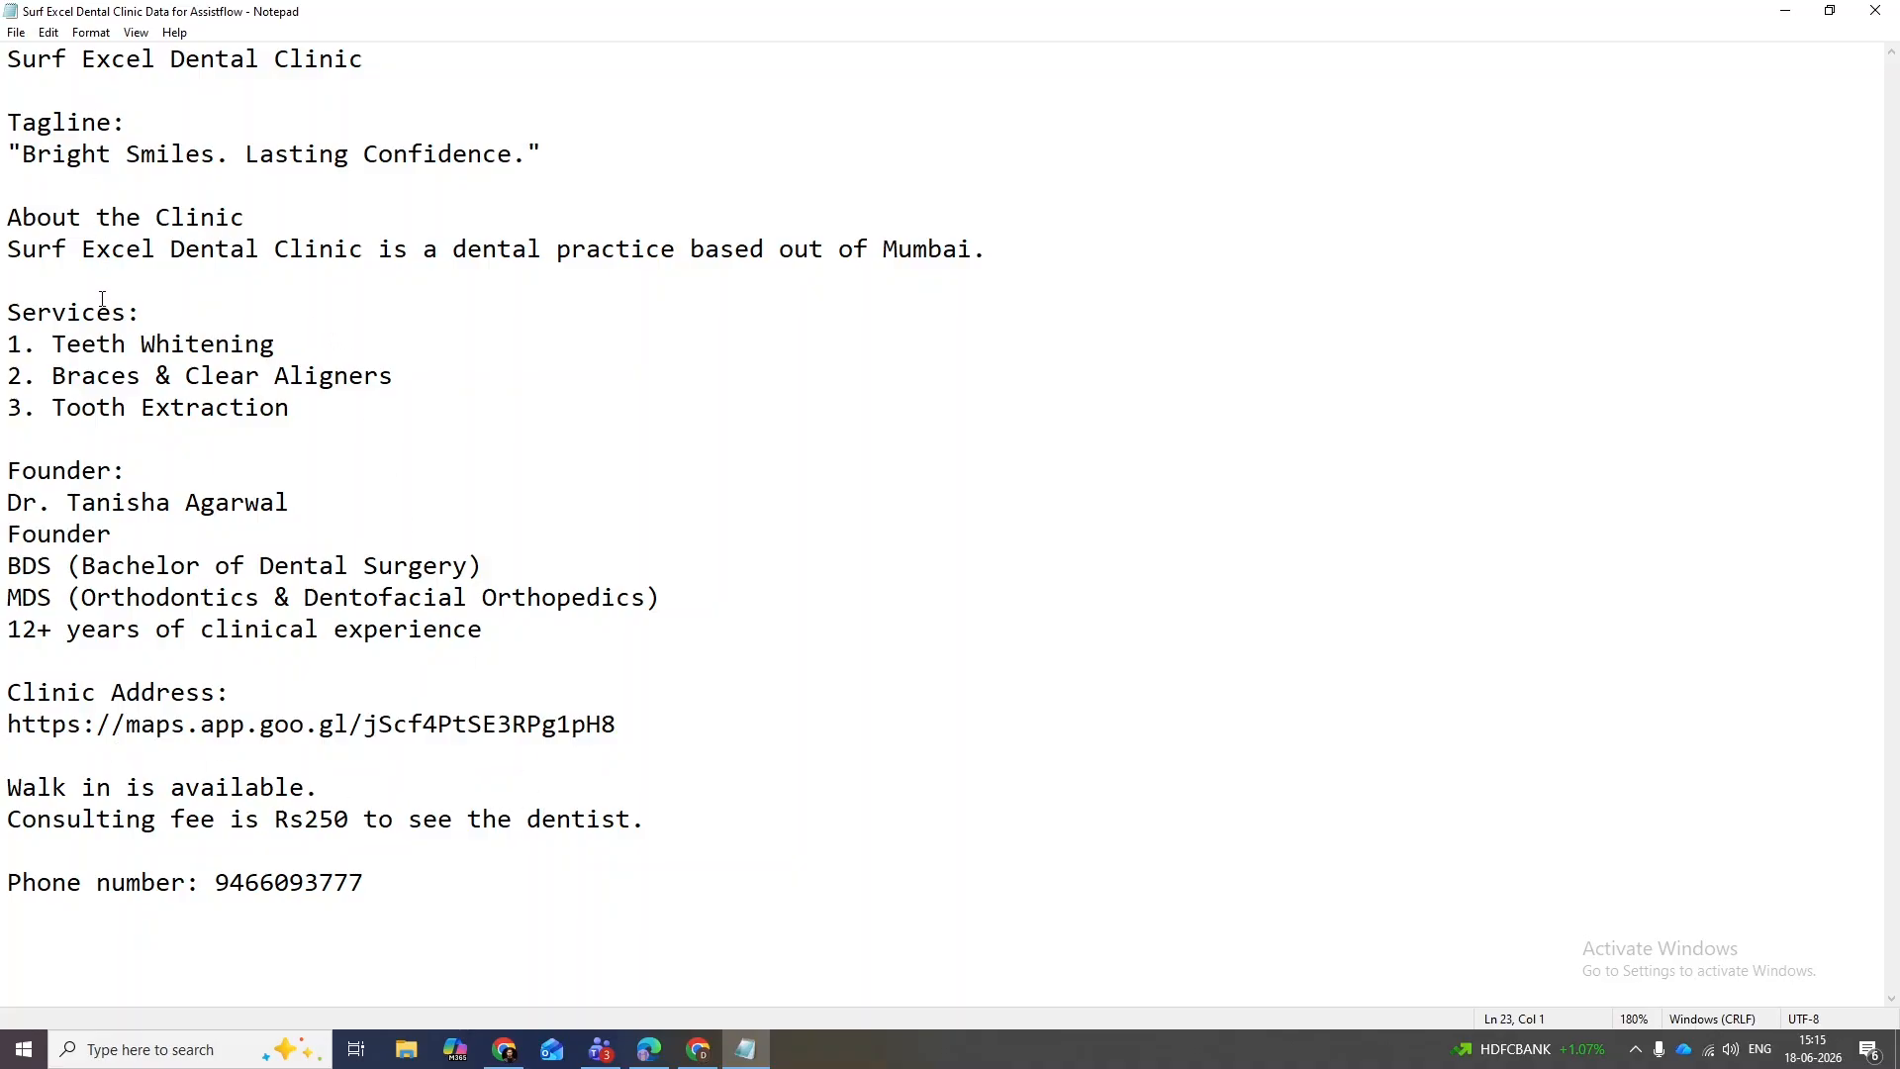
pyautogui.moveTo(295, 421); pyautogui.dragTo(8, 345)
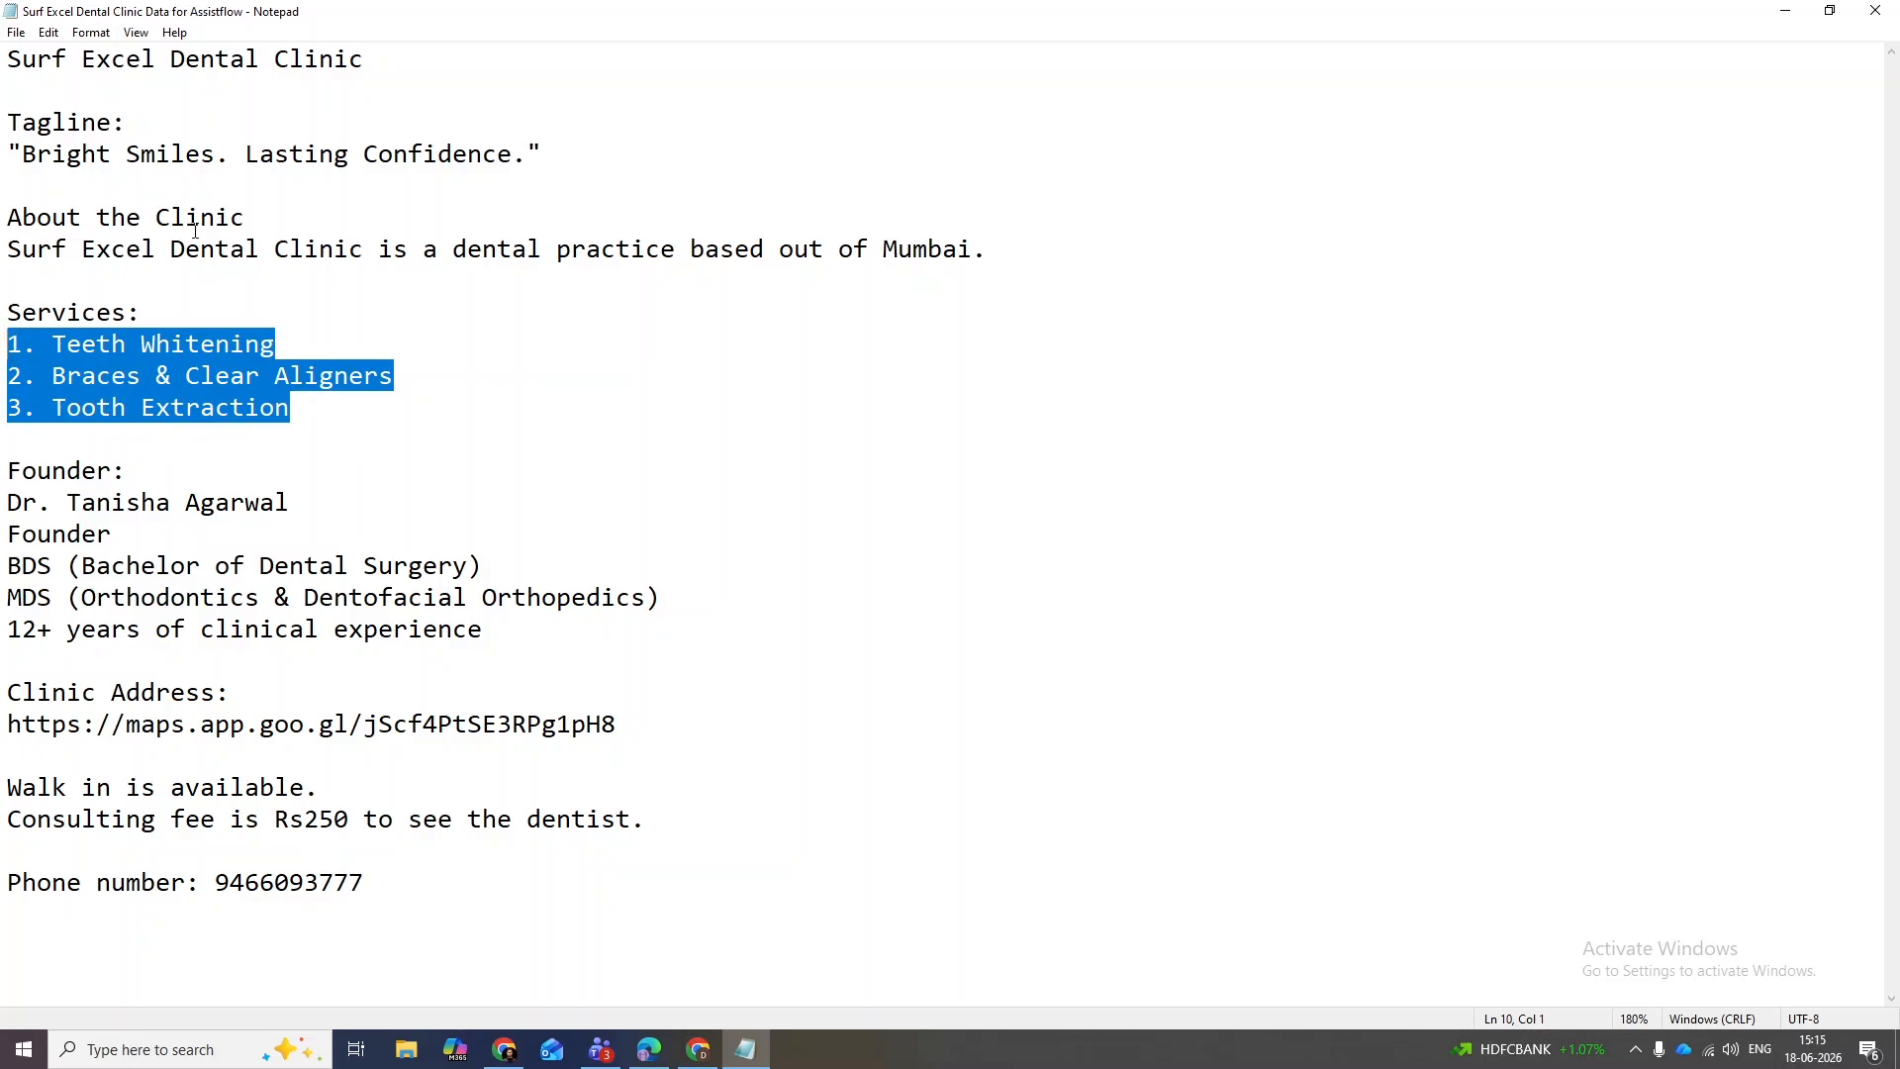
pyautogui.click(273, 250)
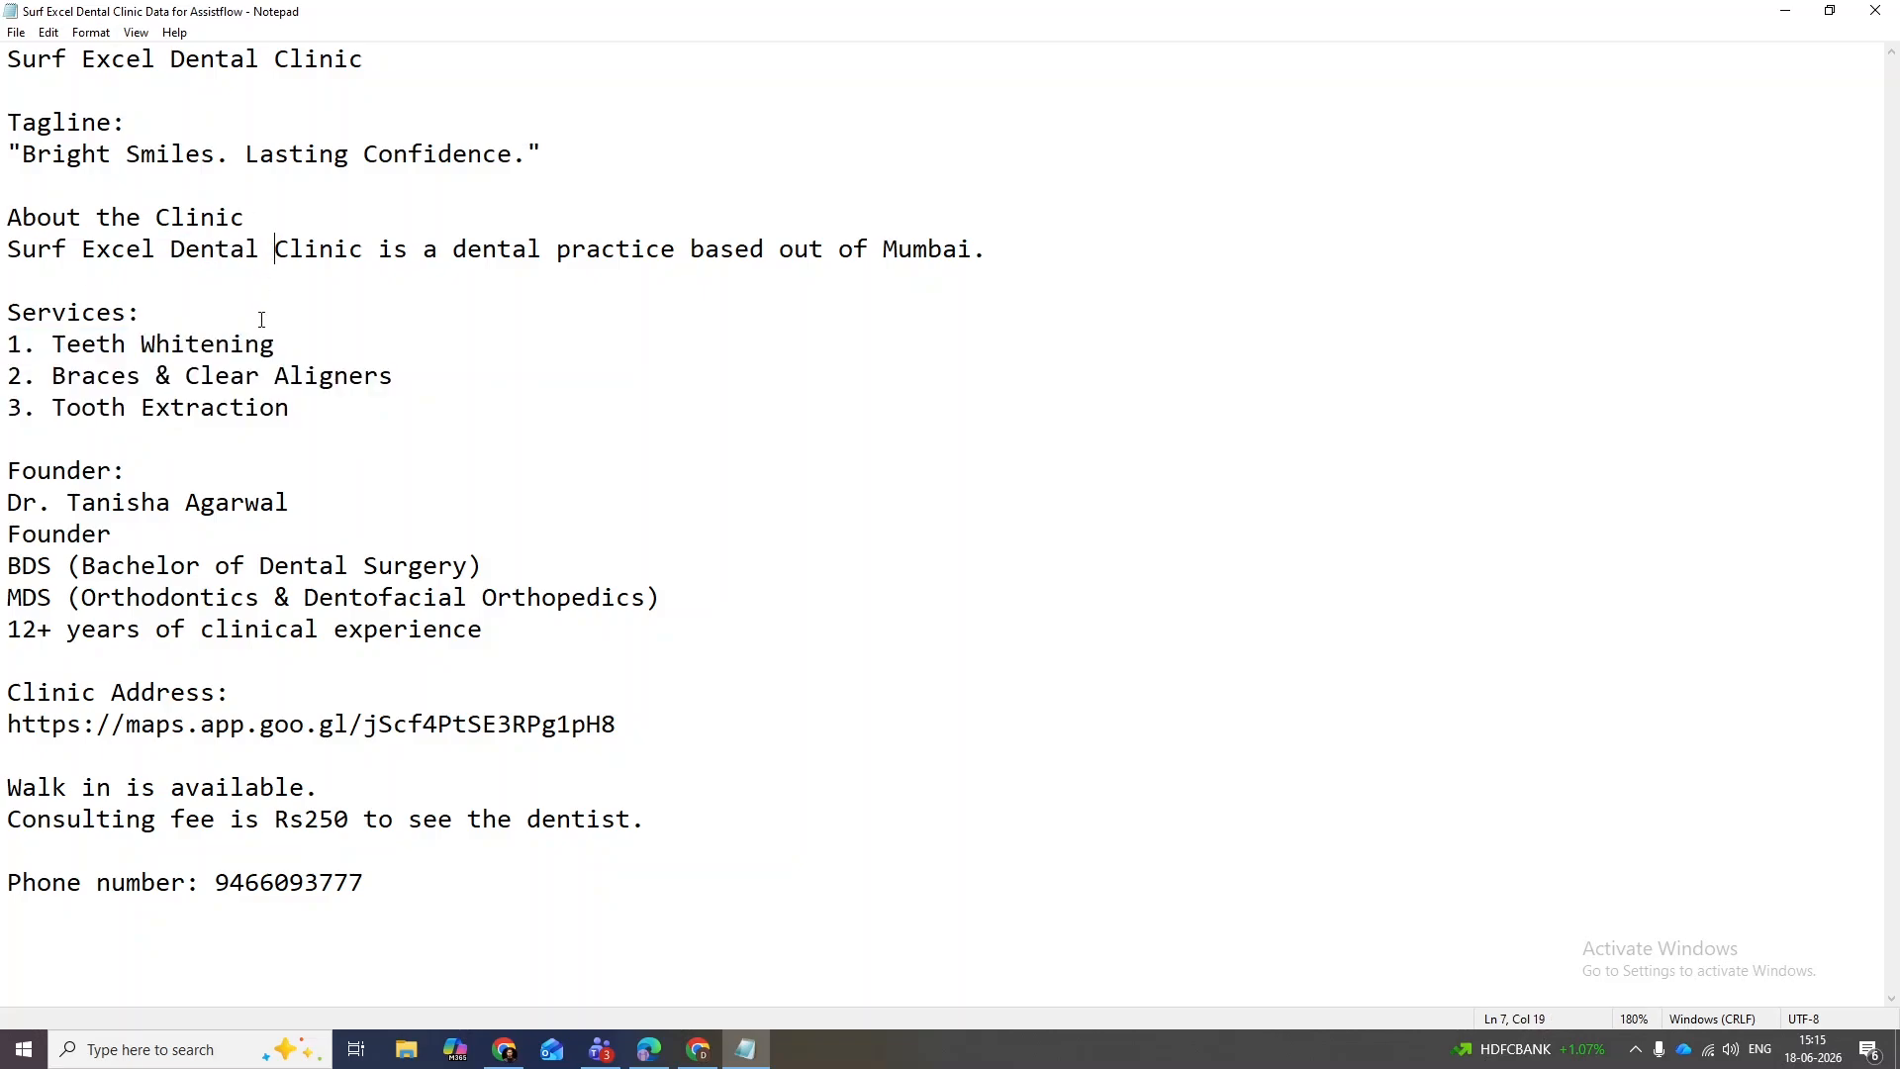
# - Review the founder details plus the walk-in and consulting fee lines, then bring up the window switcher
pyautogui.moveTo(566, 640); pyautogui.dragTo(4, 469)
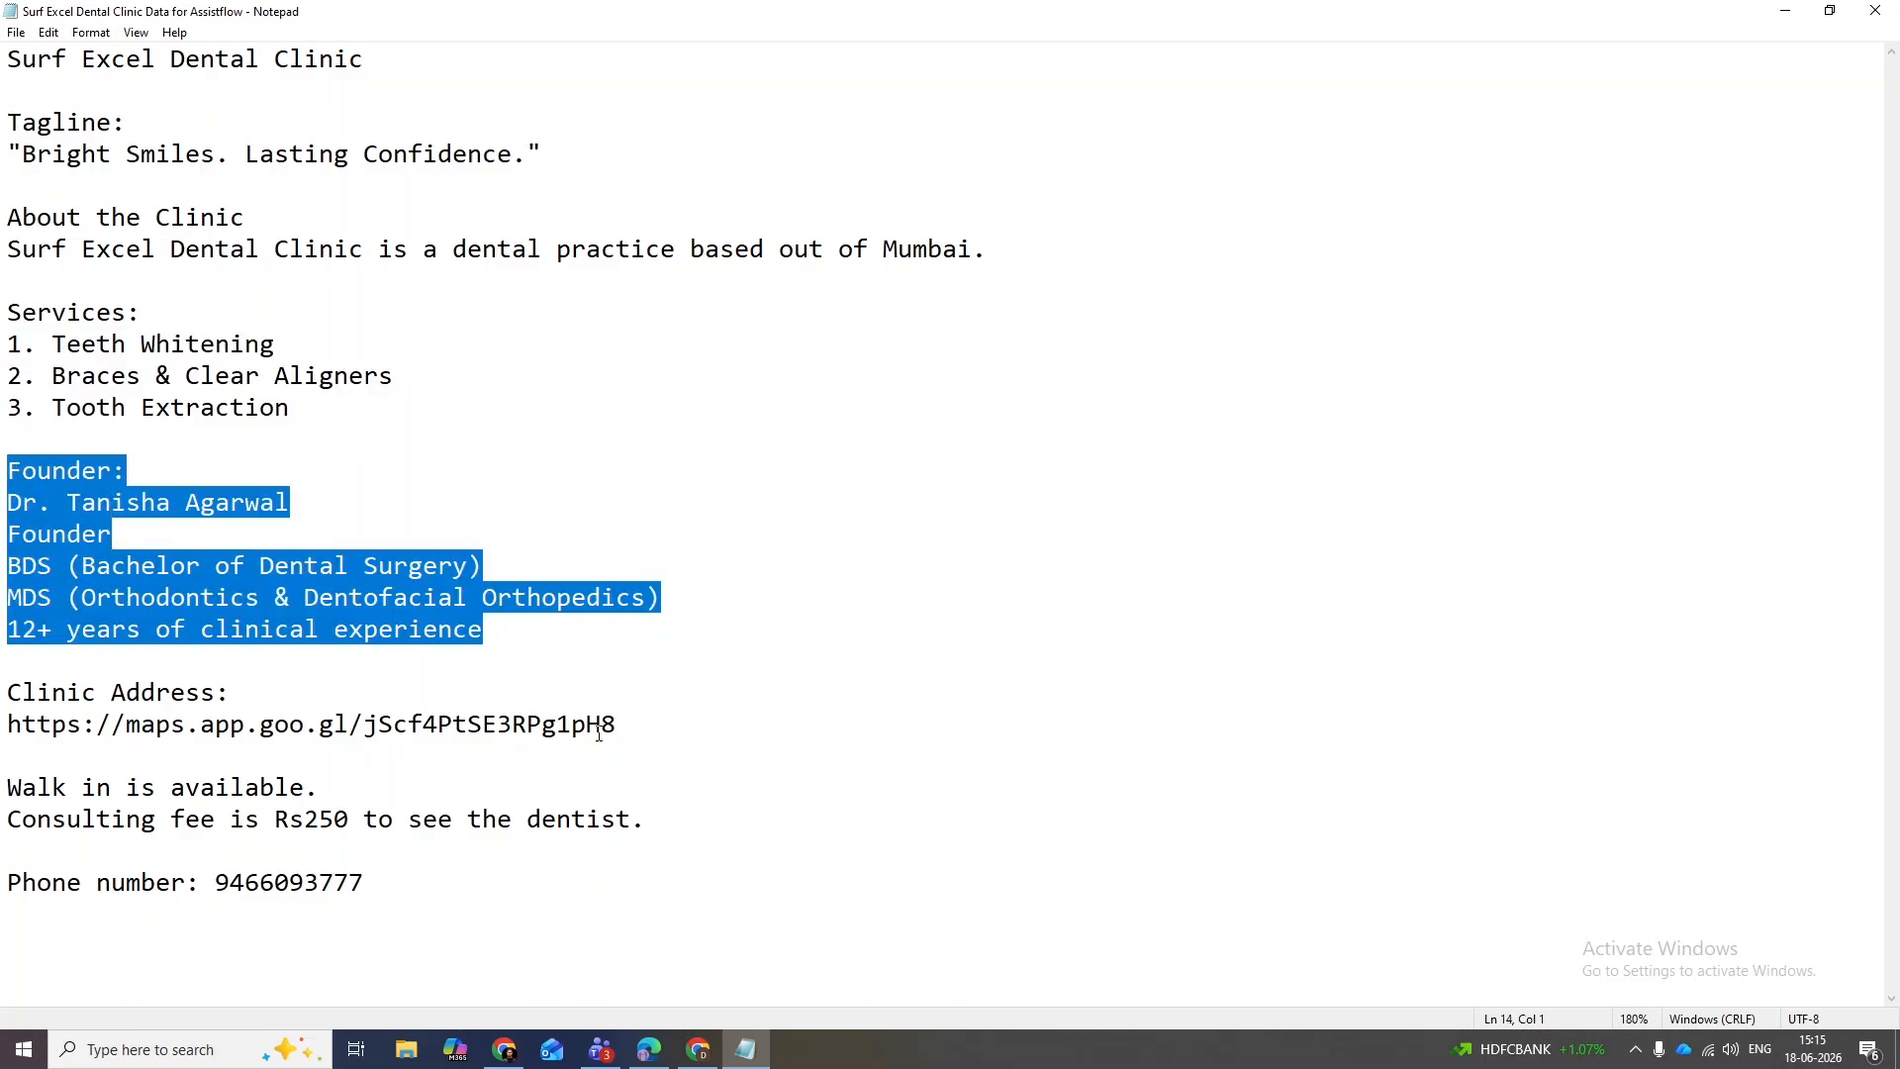
pyautogui.moveTo(710, 827); pyautogui.dragTo(5, 787)
pyautogui.click(139, 787)
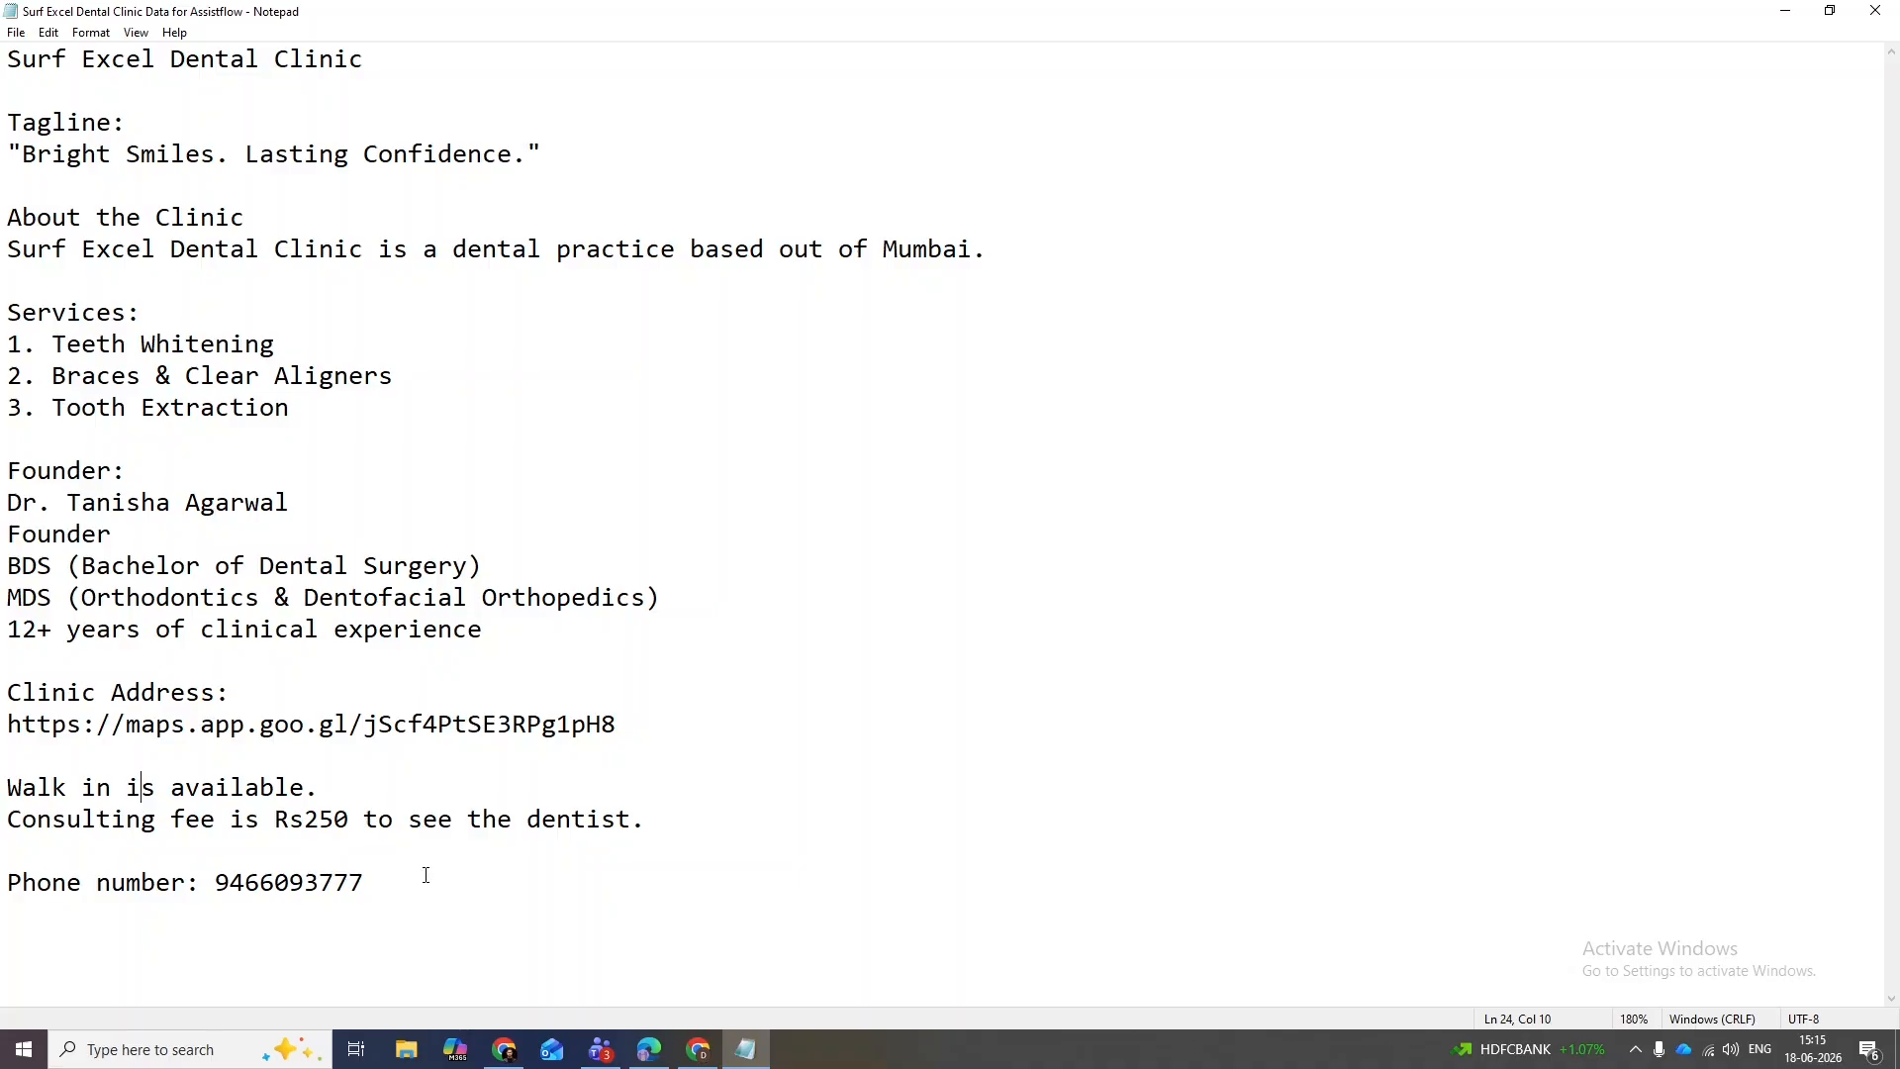
pyautogui.hotkey('alt', 'Tab')
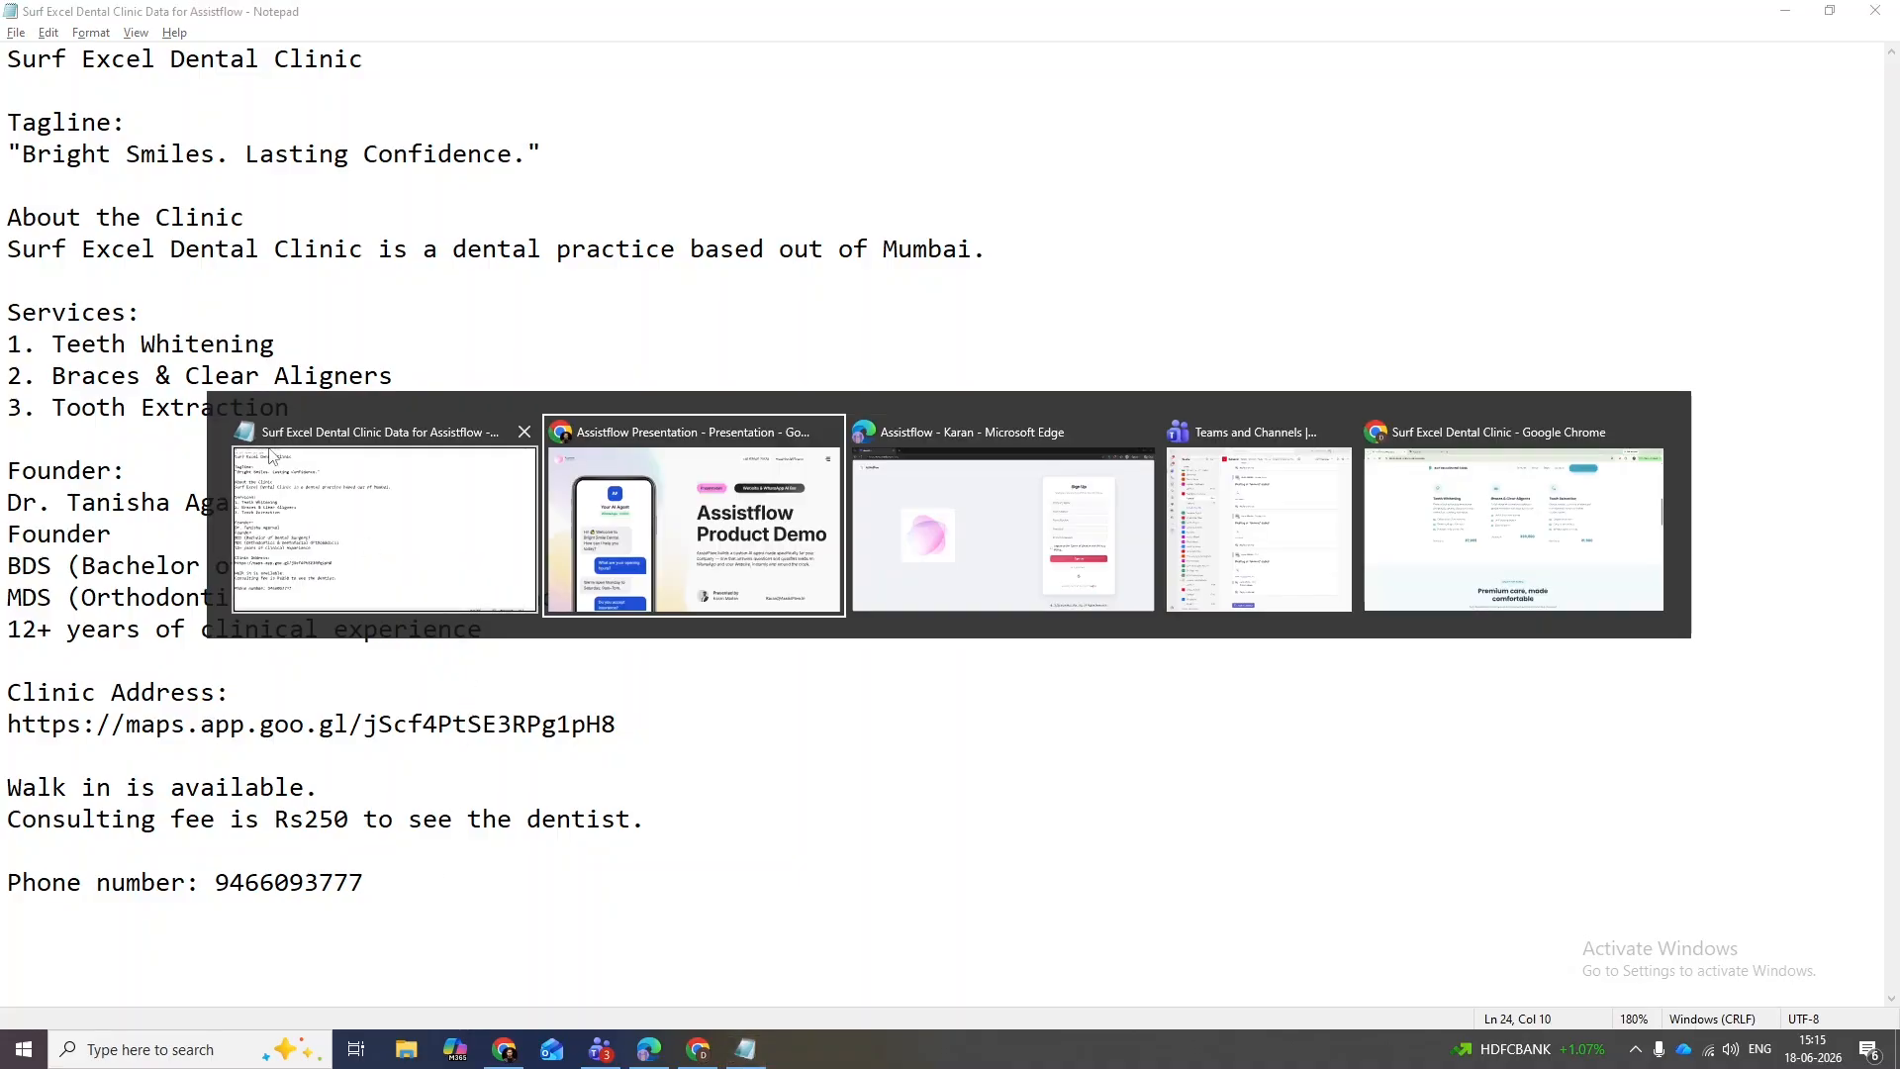
# - Switch to the AssistFlow website in Edge and go to its Sign Up page via Get Started
pyautogui.hotkey('alt', 'Tab')
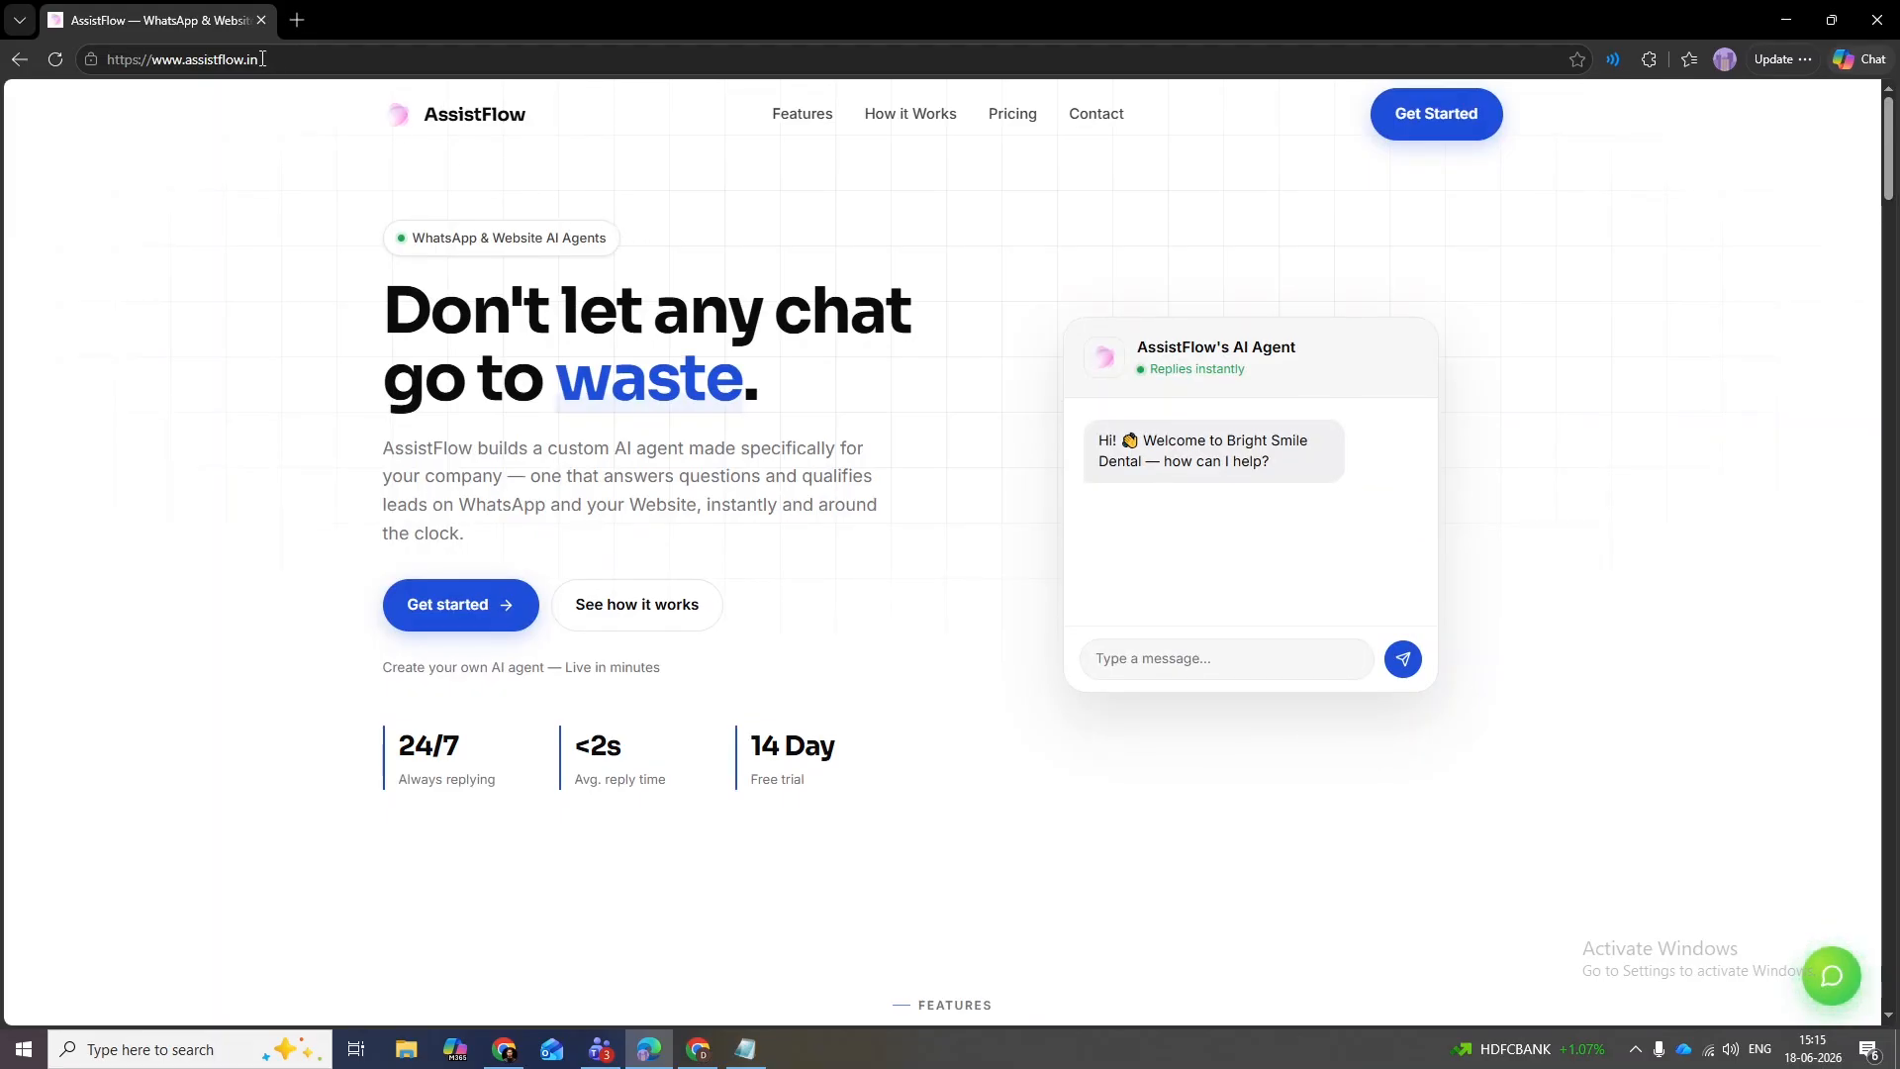
pyautogui.click(1405, 137)
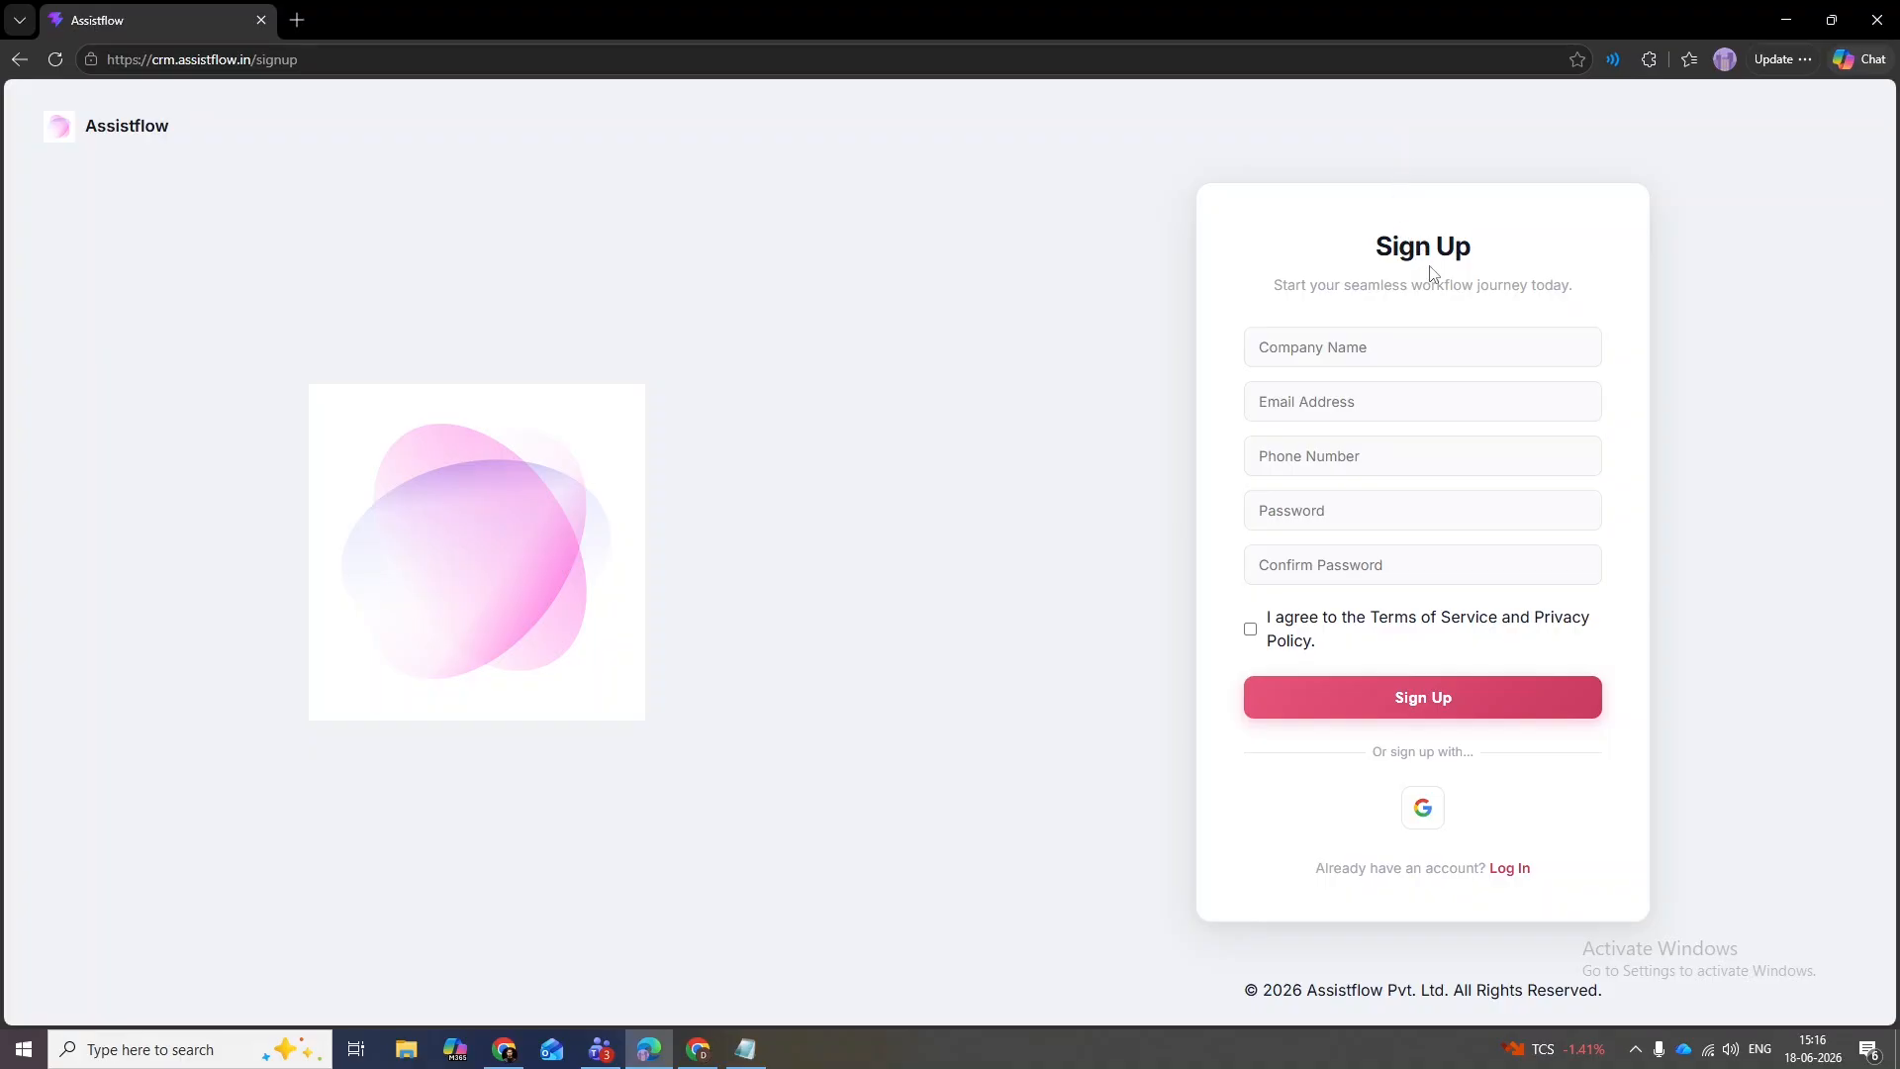
# - Enter 'Surf Excel DC' as the company name and fill in the account e-mail address
pyautogui.click(1448, 344)
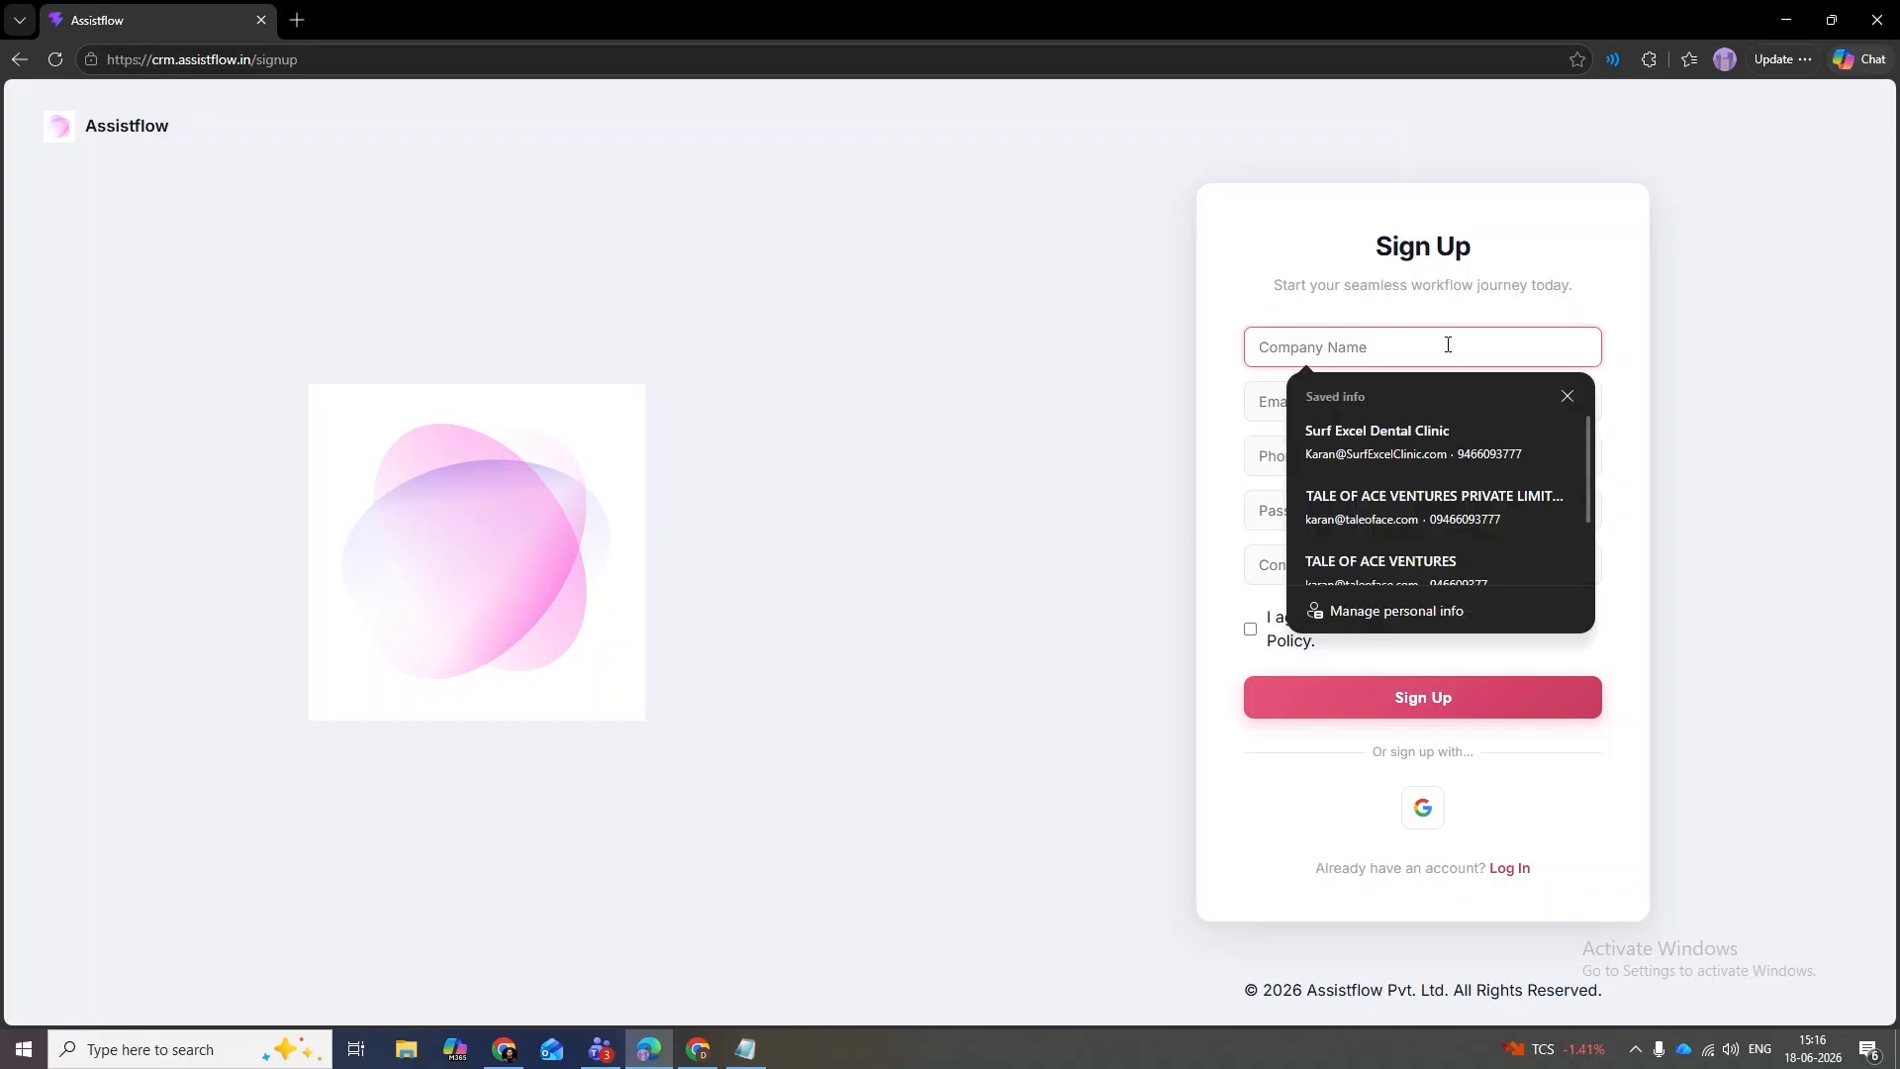
pyautogui.write('Surf')
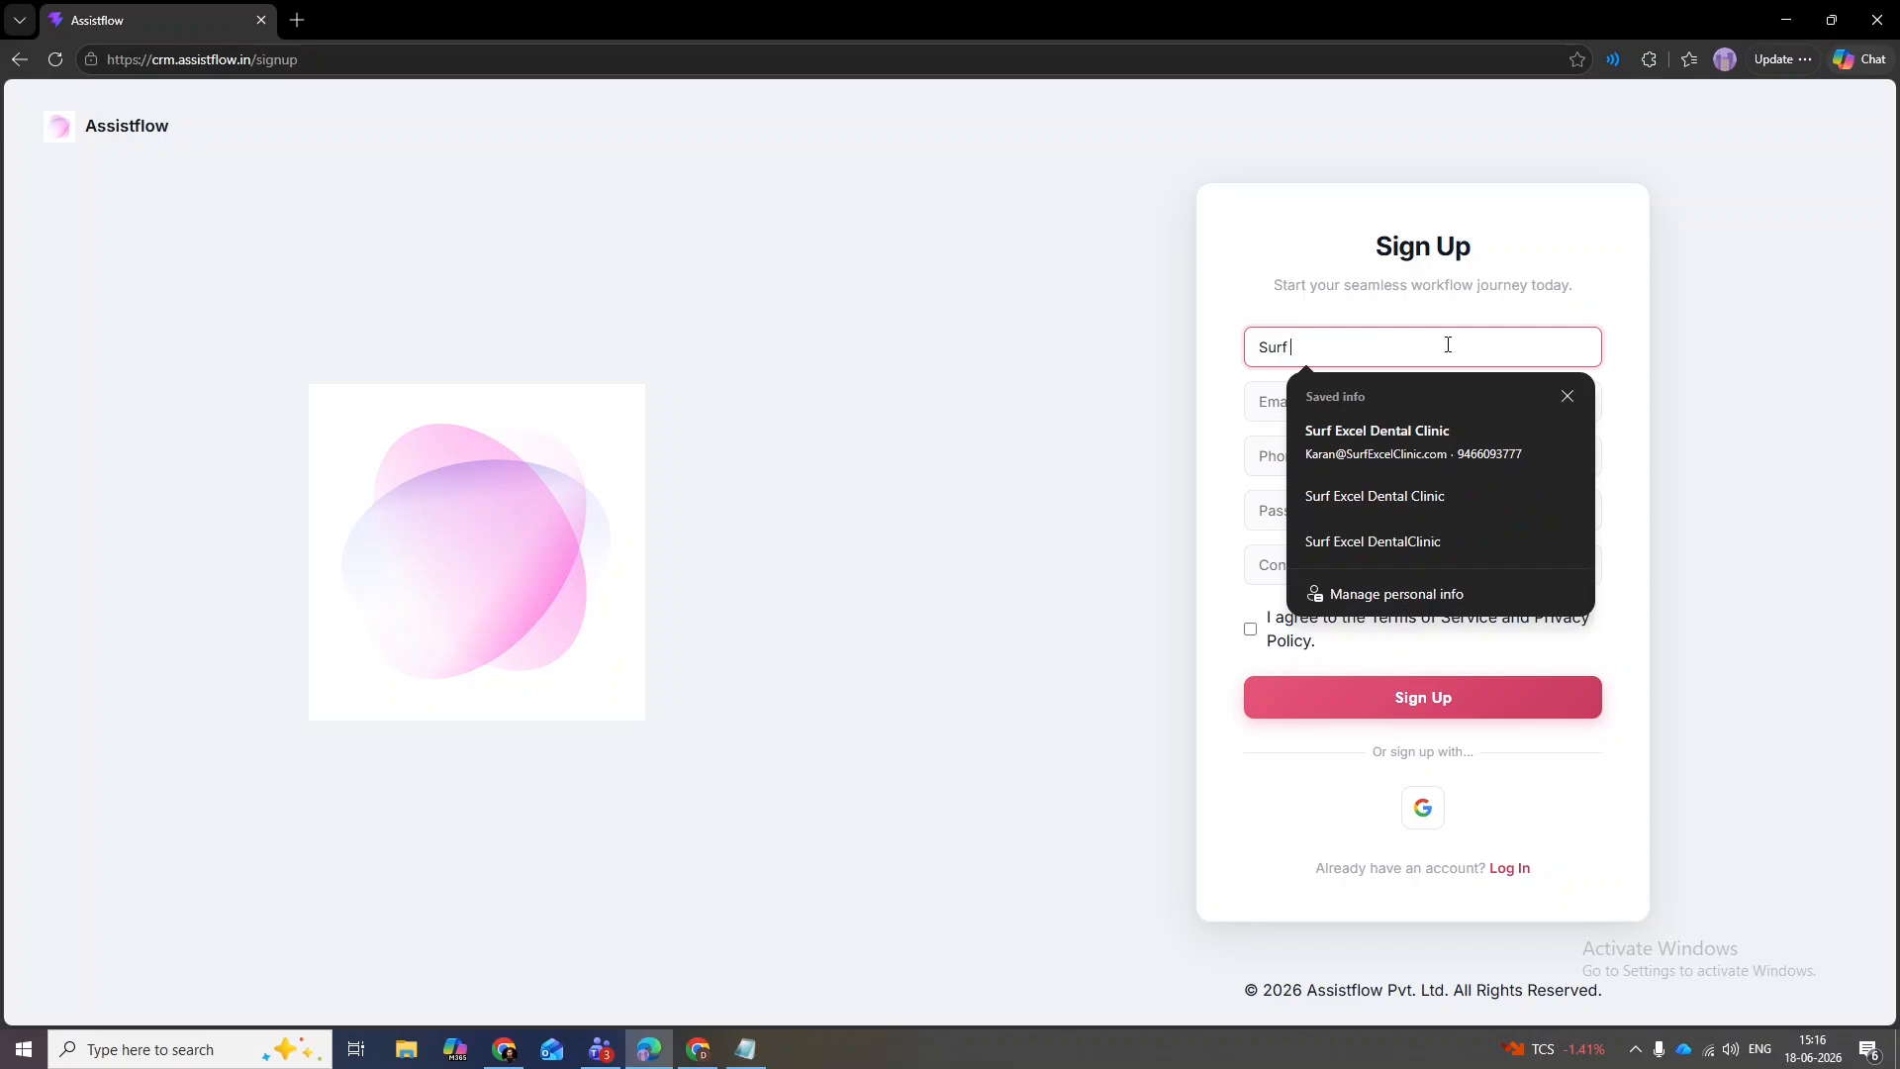
pyautogui.write(' Excel DC')
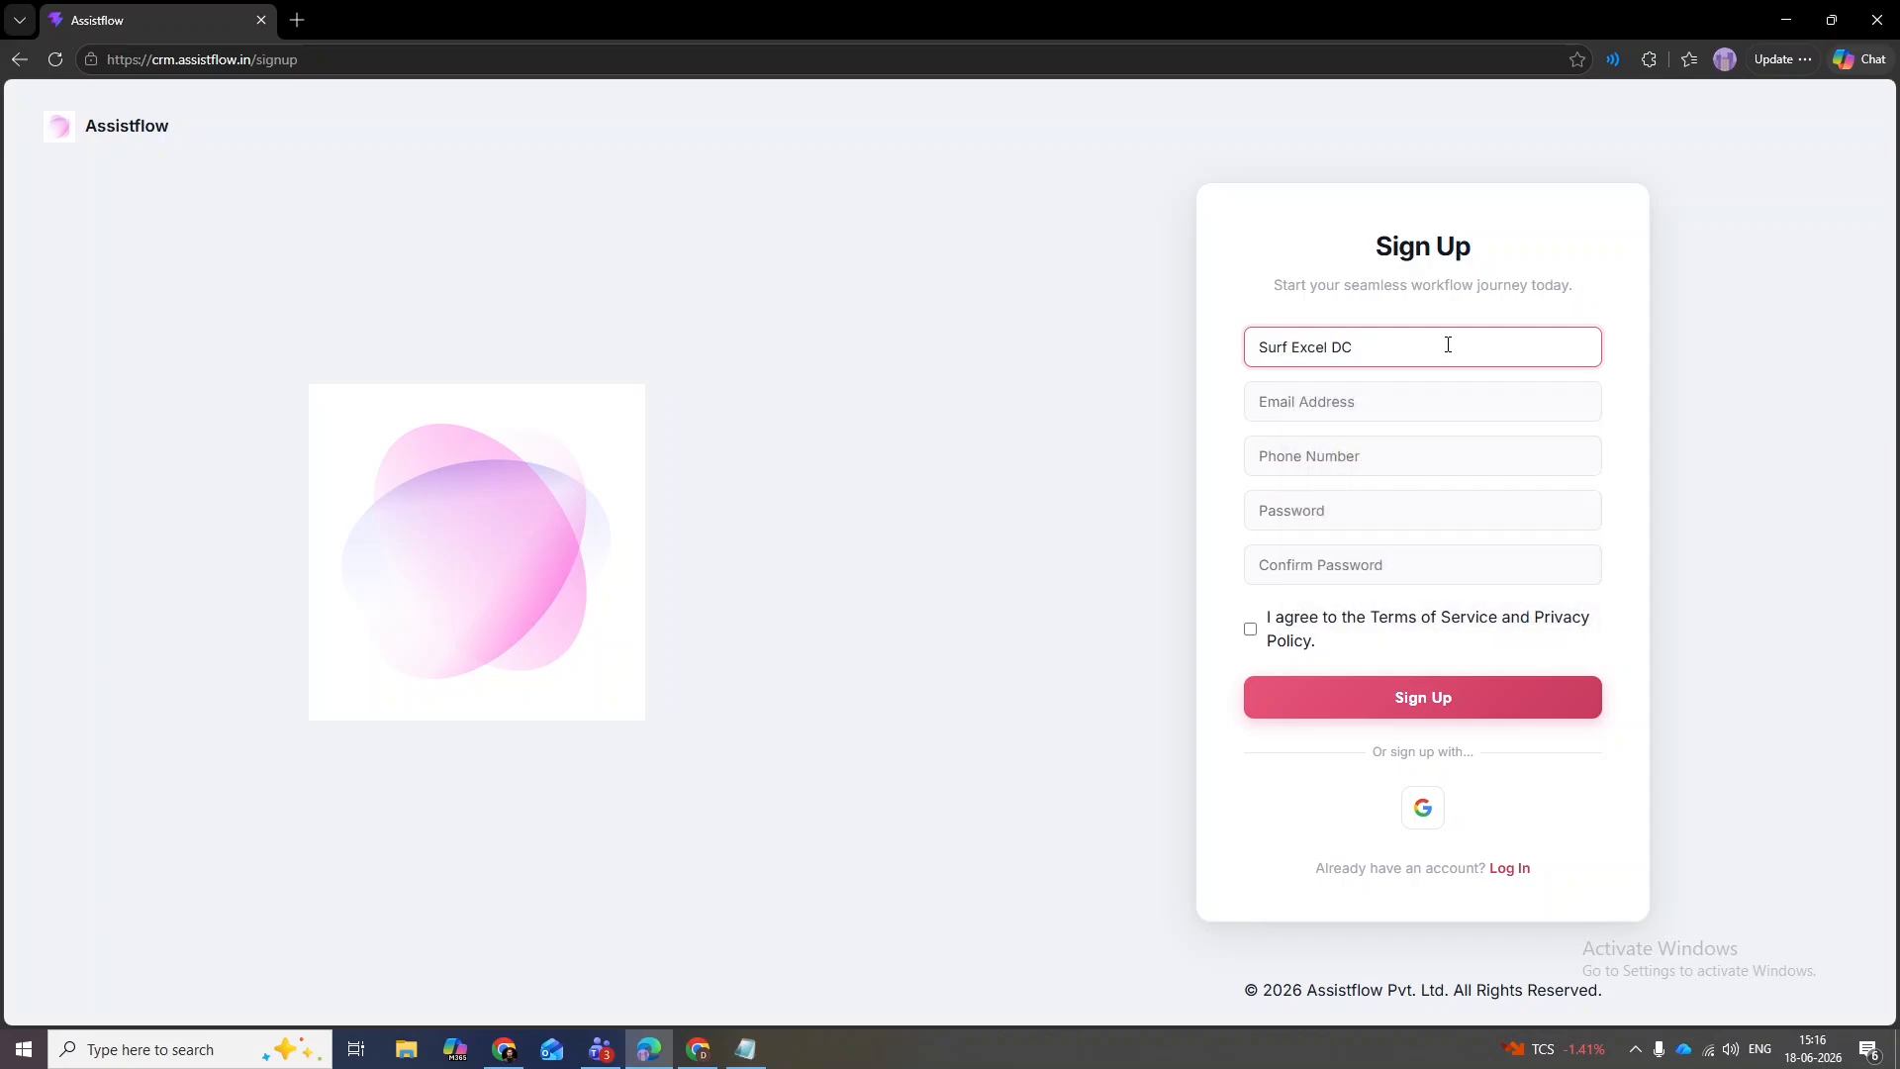
pyautogui.click(1422, 399)
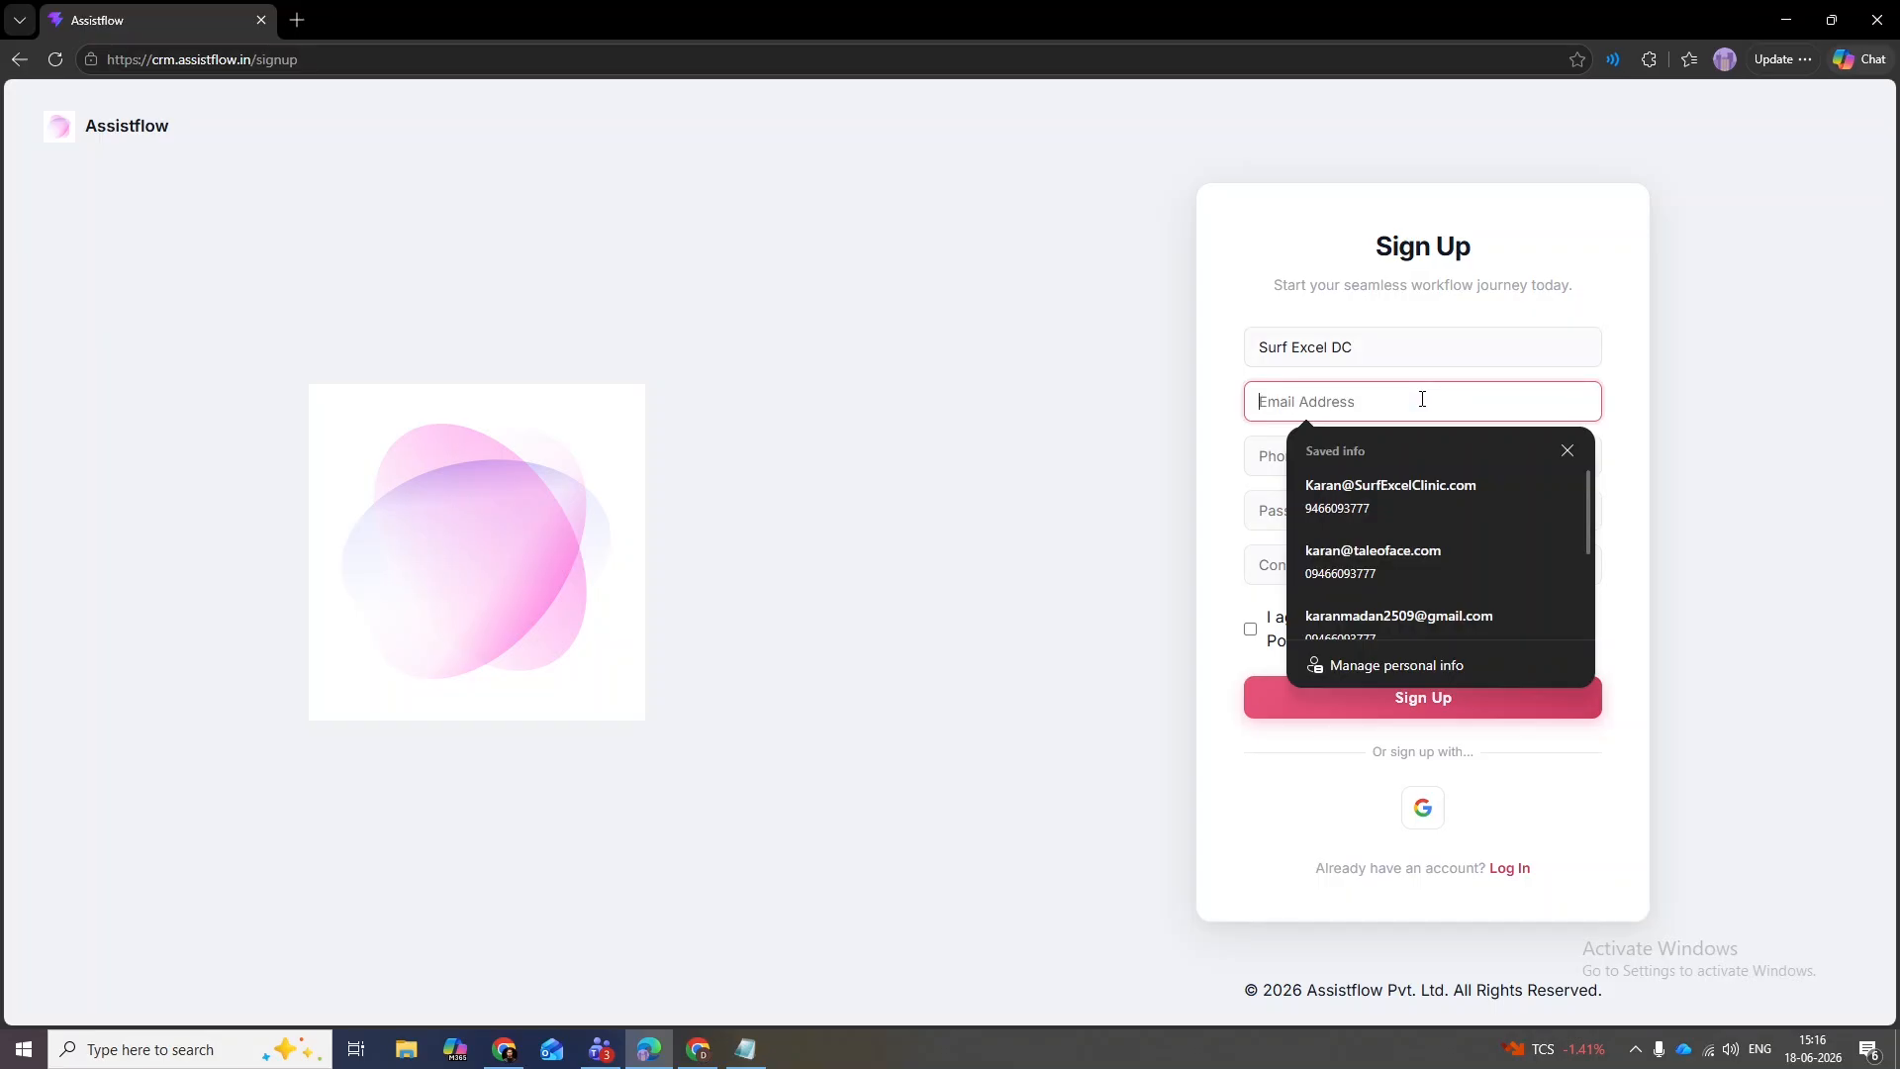
pyautogui.write('Bot')
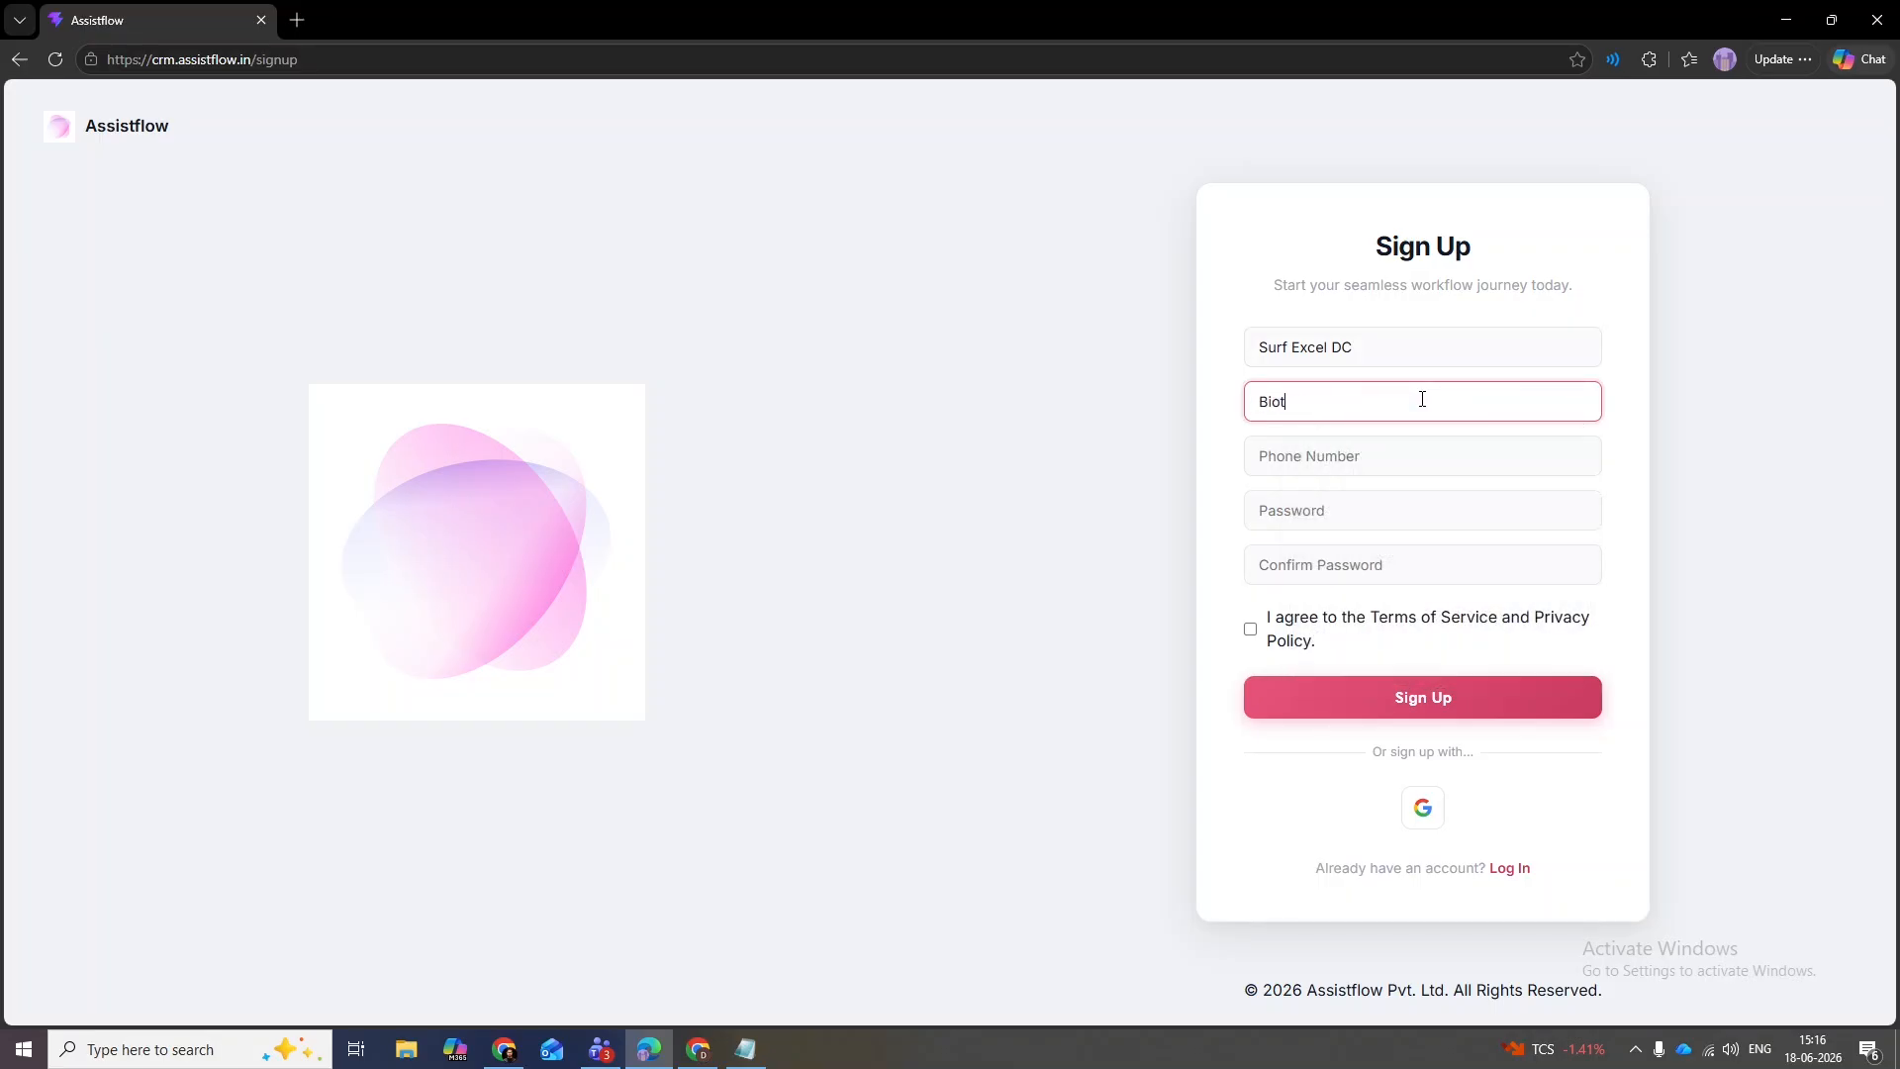
pyautogui.press('BackSpace')
pyautogui.press('BackSpace')
# - Fill the phone number from saved info and enter the account password in both password fields
pyautogui.click(1401, 448)
pyautogui.click(1402, 538)
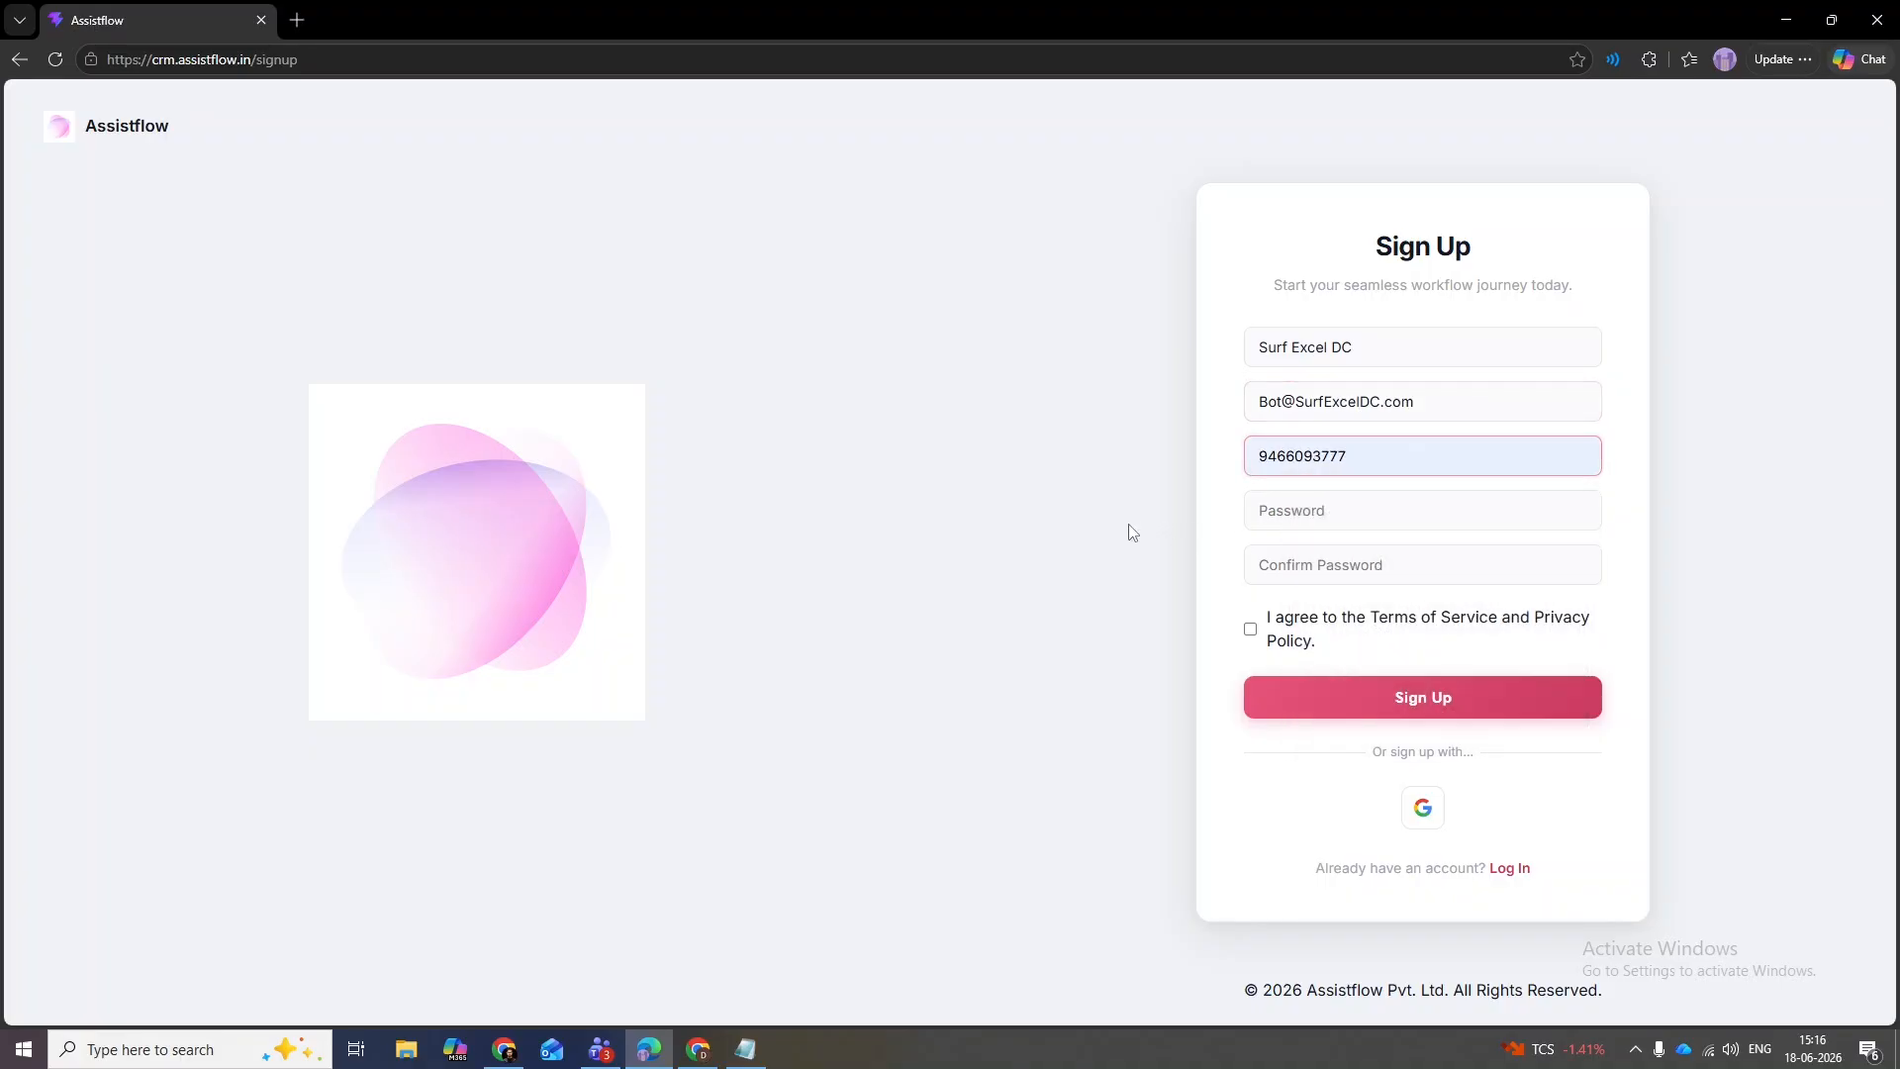
pyautogui.click(1129, 524)
pyautogui.click(1354, 513)
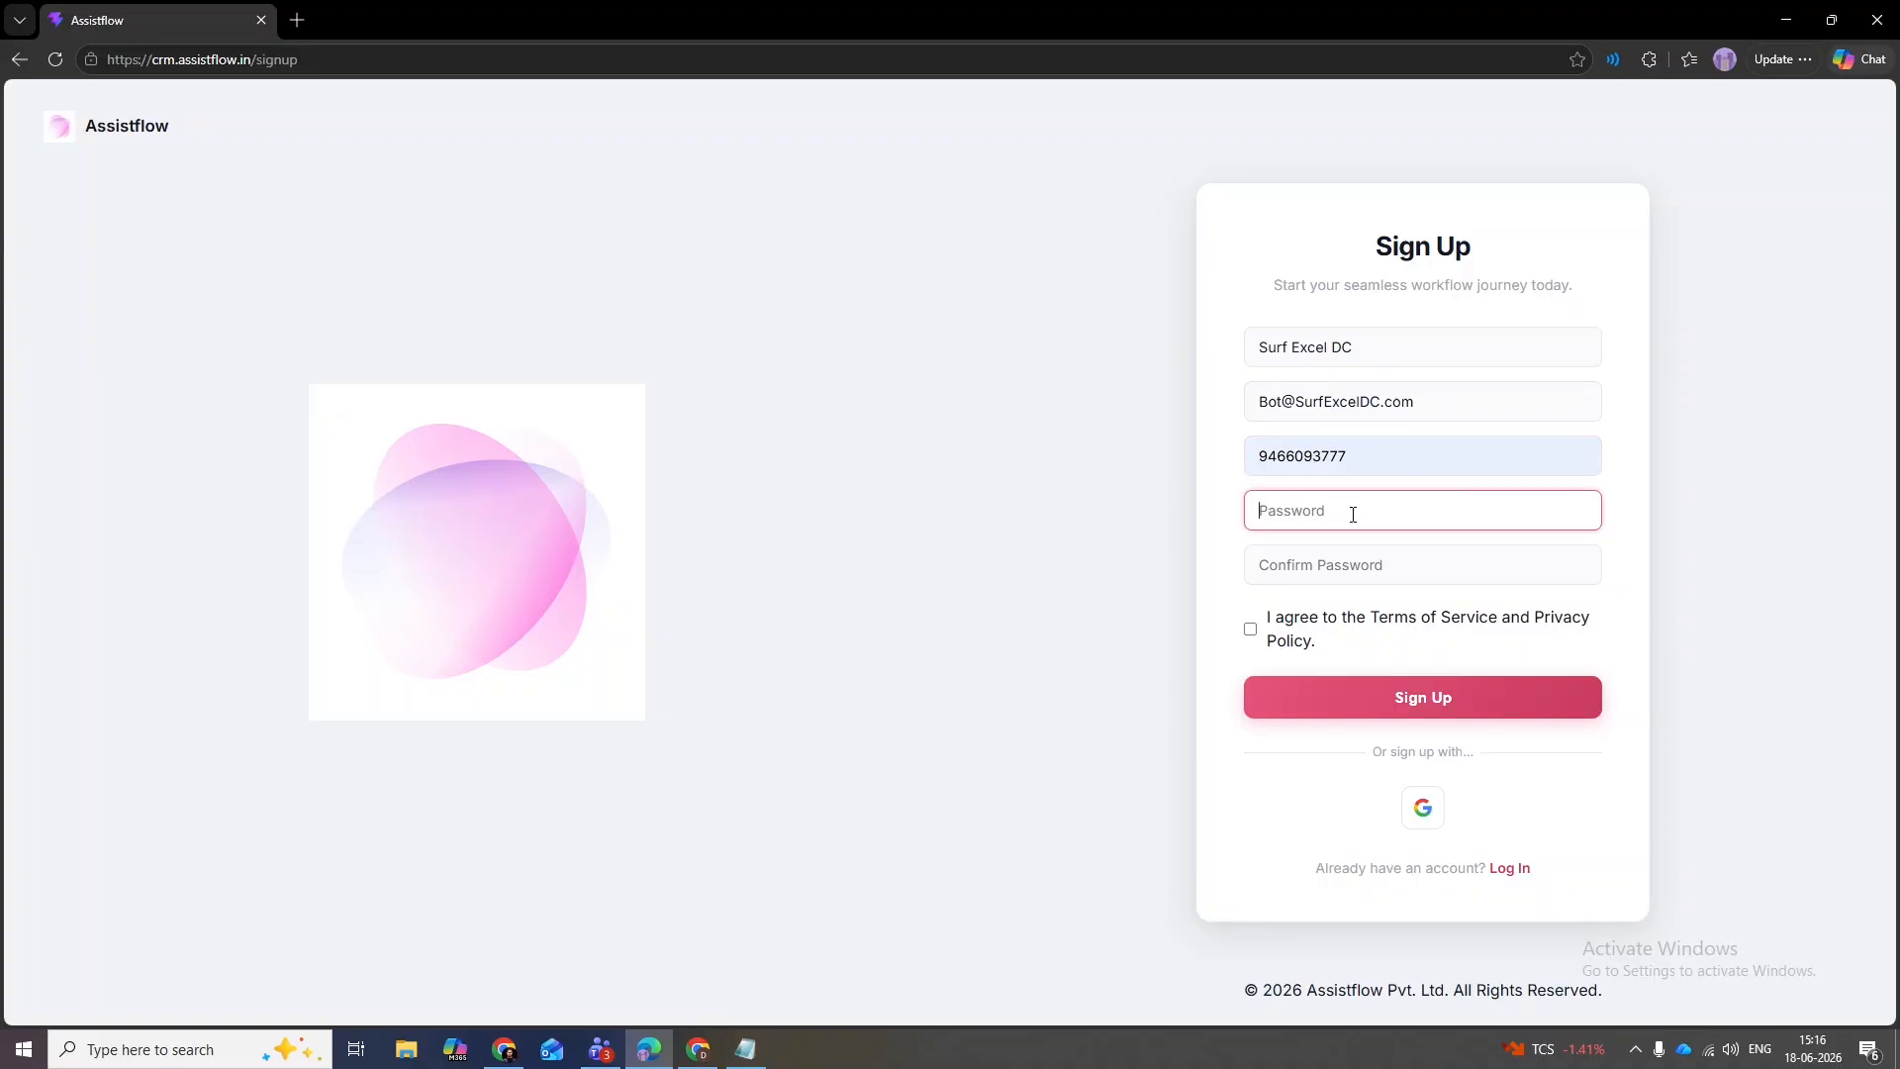
pyautogui.write('Test@123456')
pyautogui.press('Tab')
pyautogui.write('Test@123456')
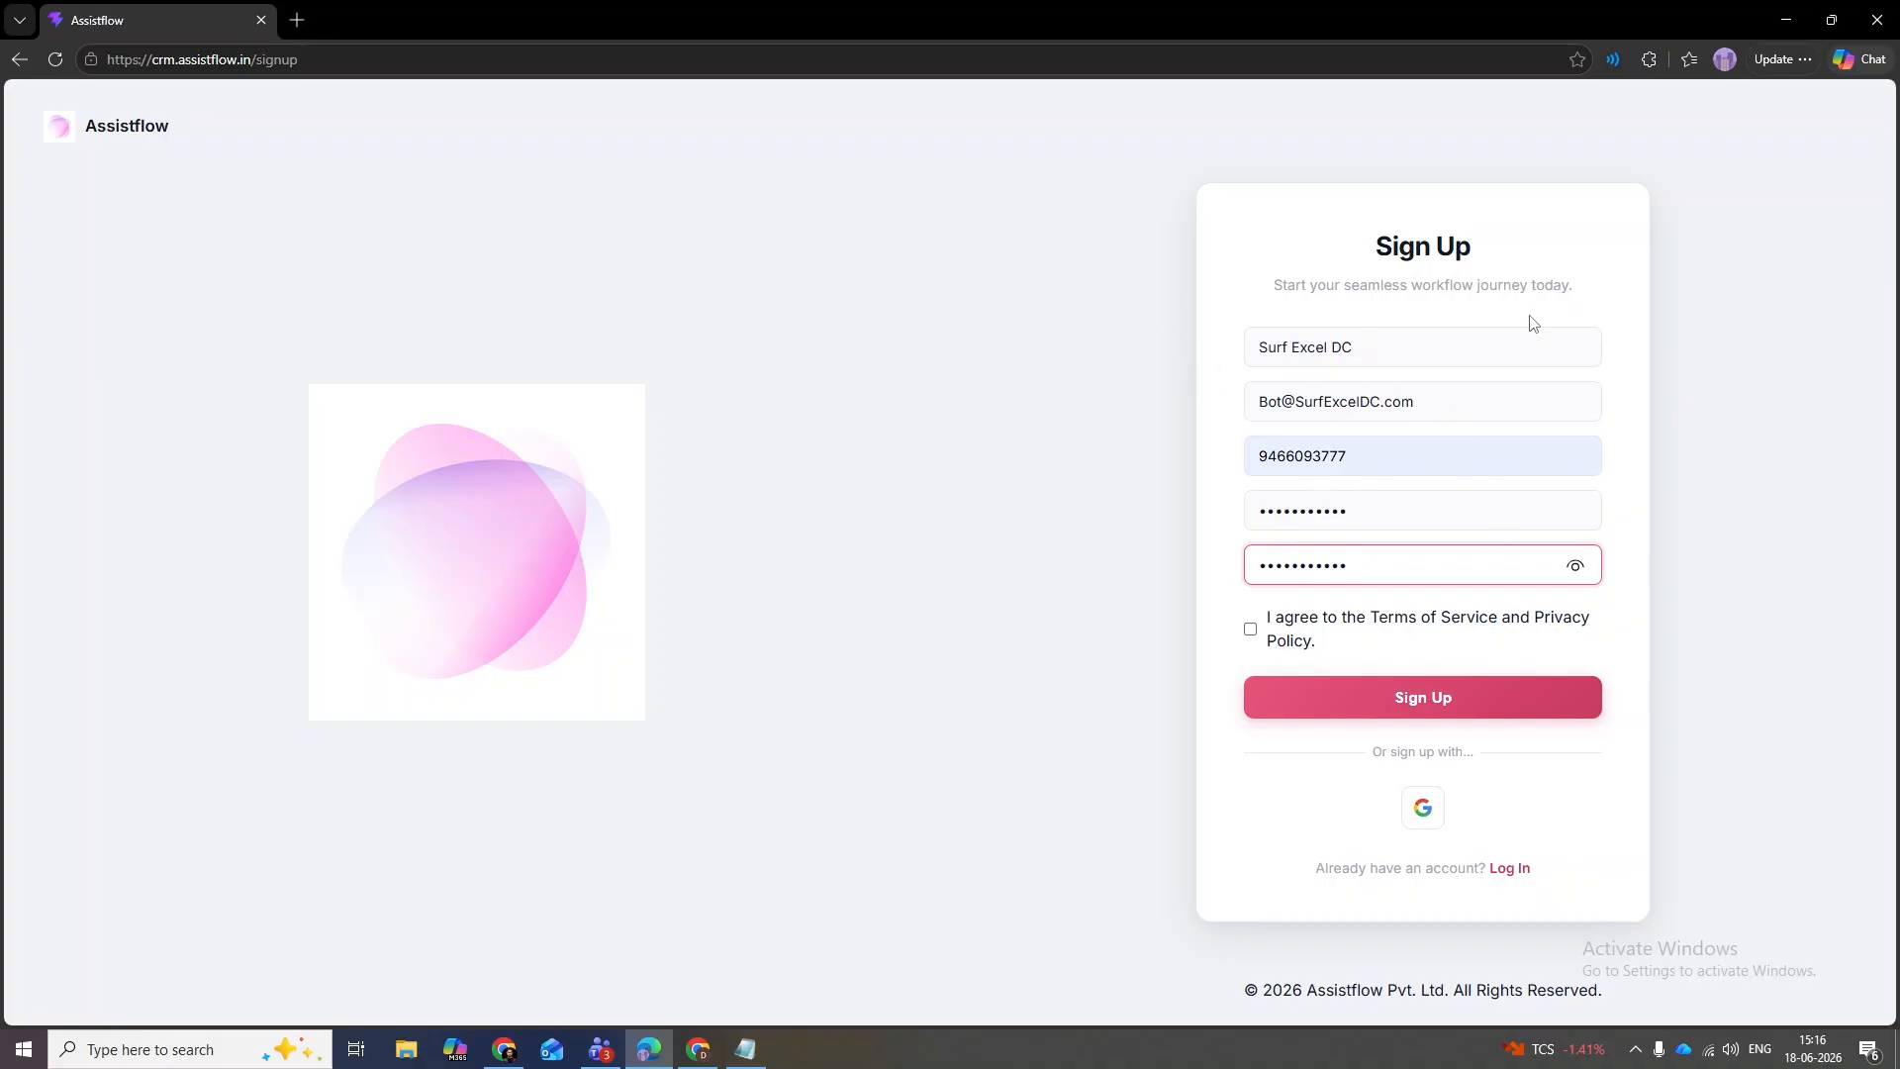
# - Accept the terms of service and privacy policy and submit the sign-up form
pyautogui.click(1251, 629)
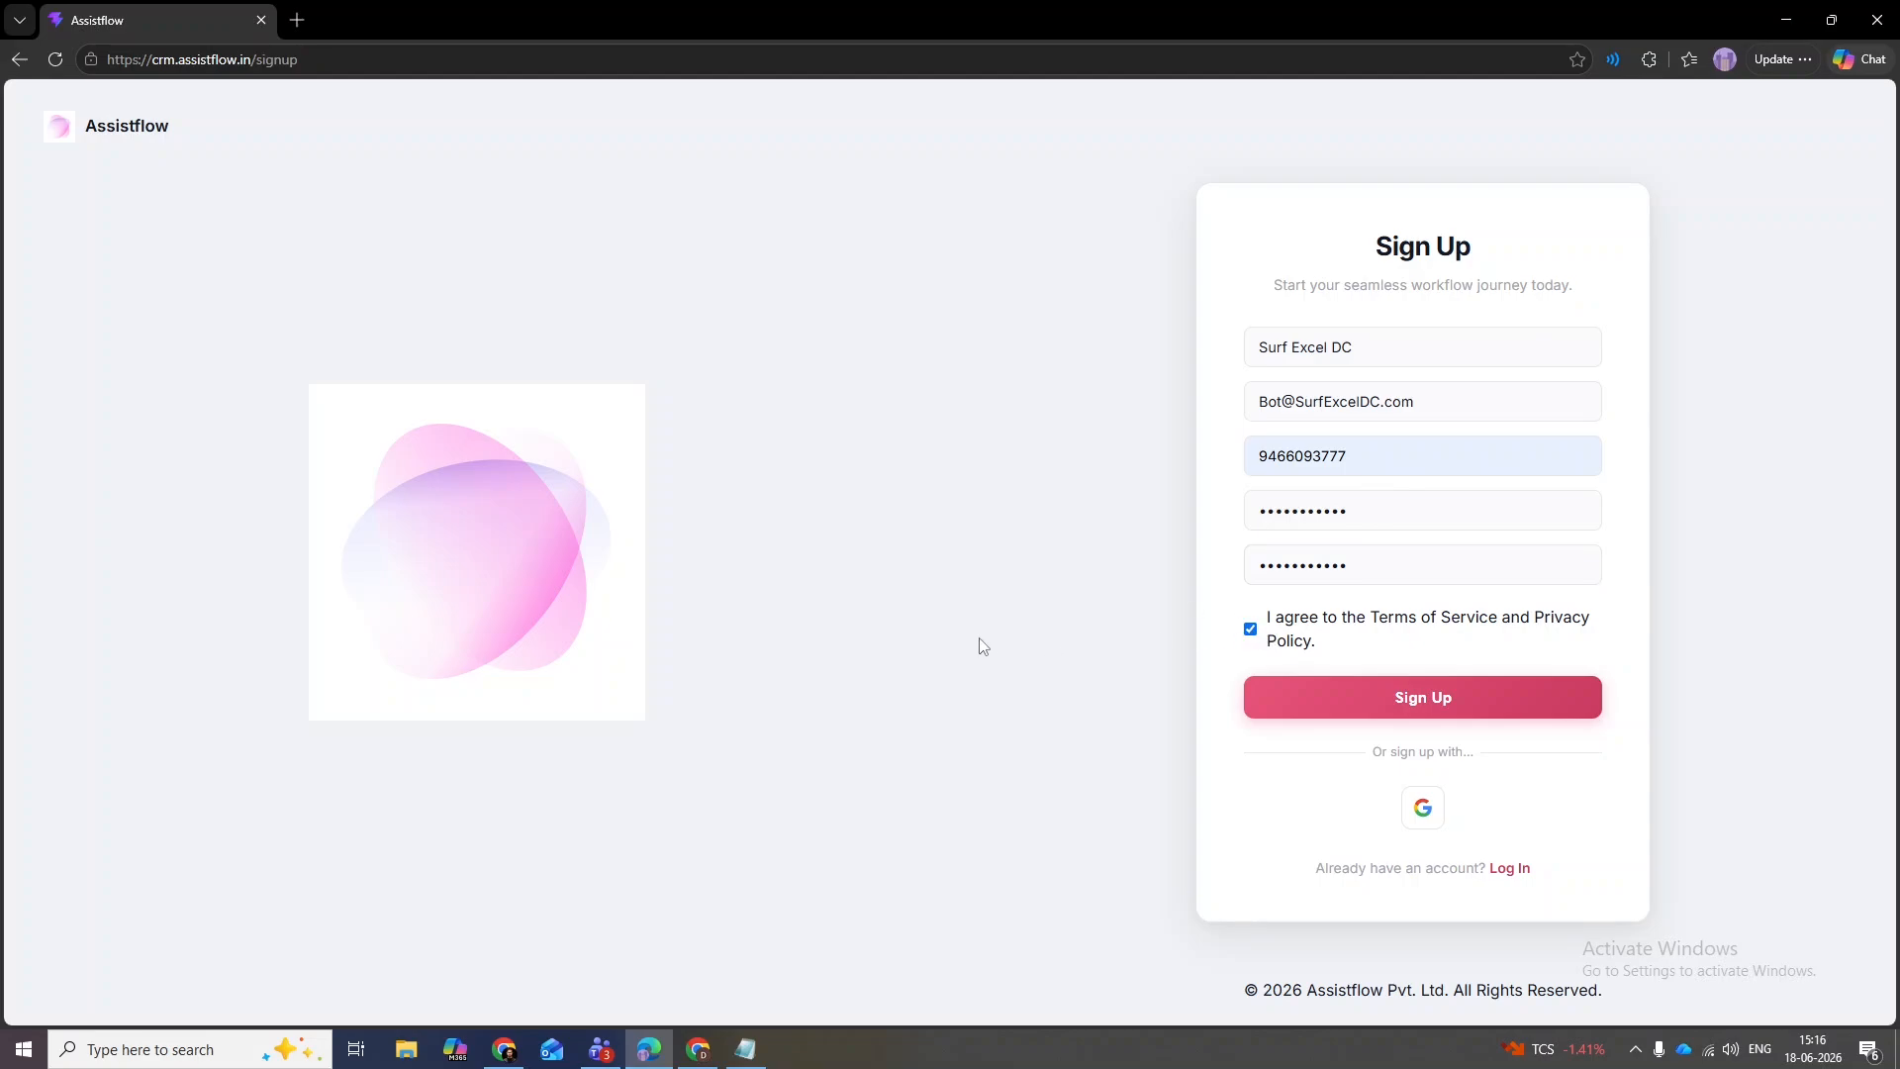
pyautogui.click(1380, 692)
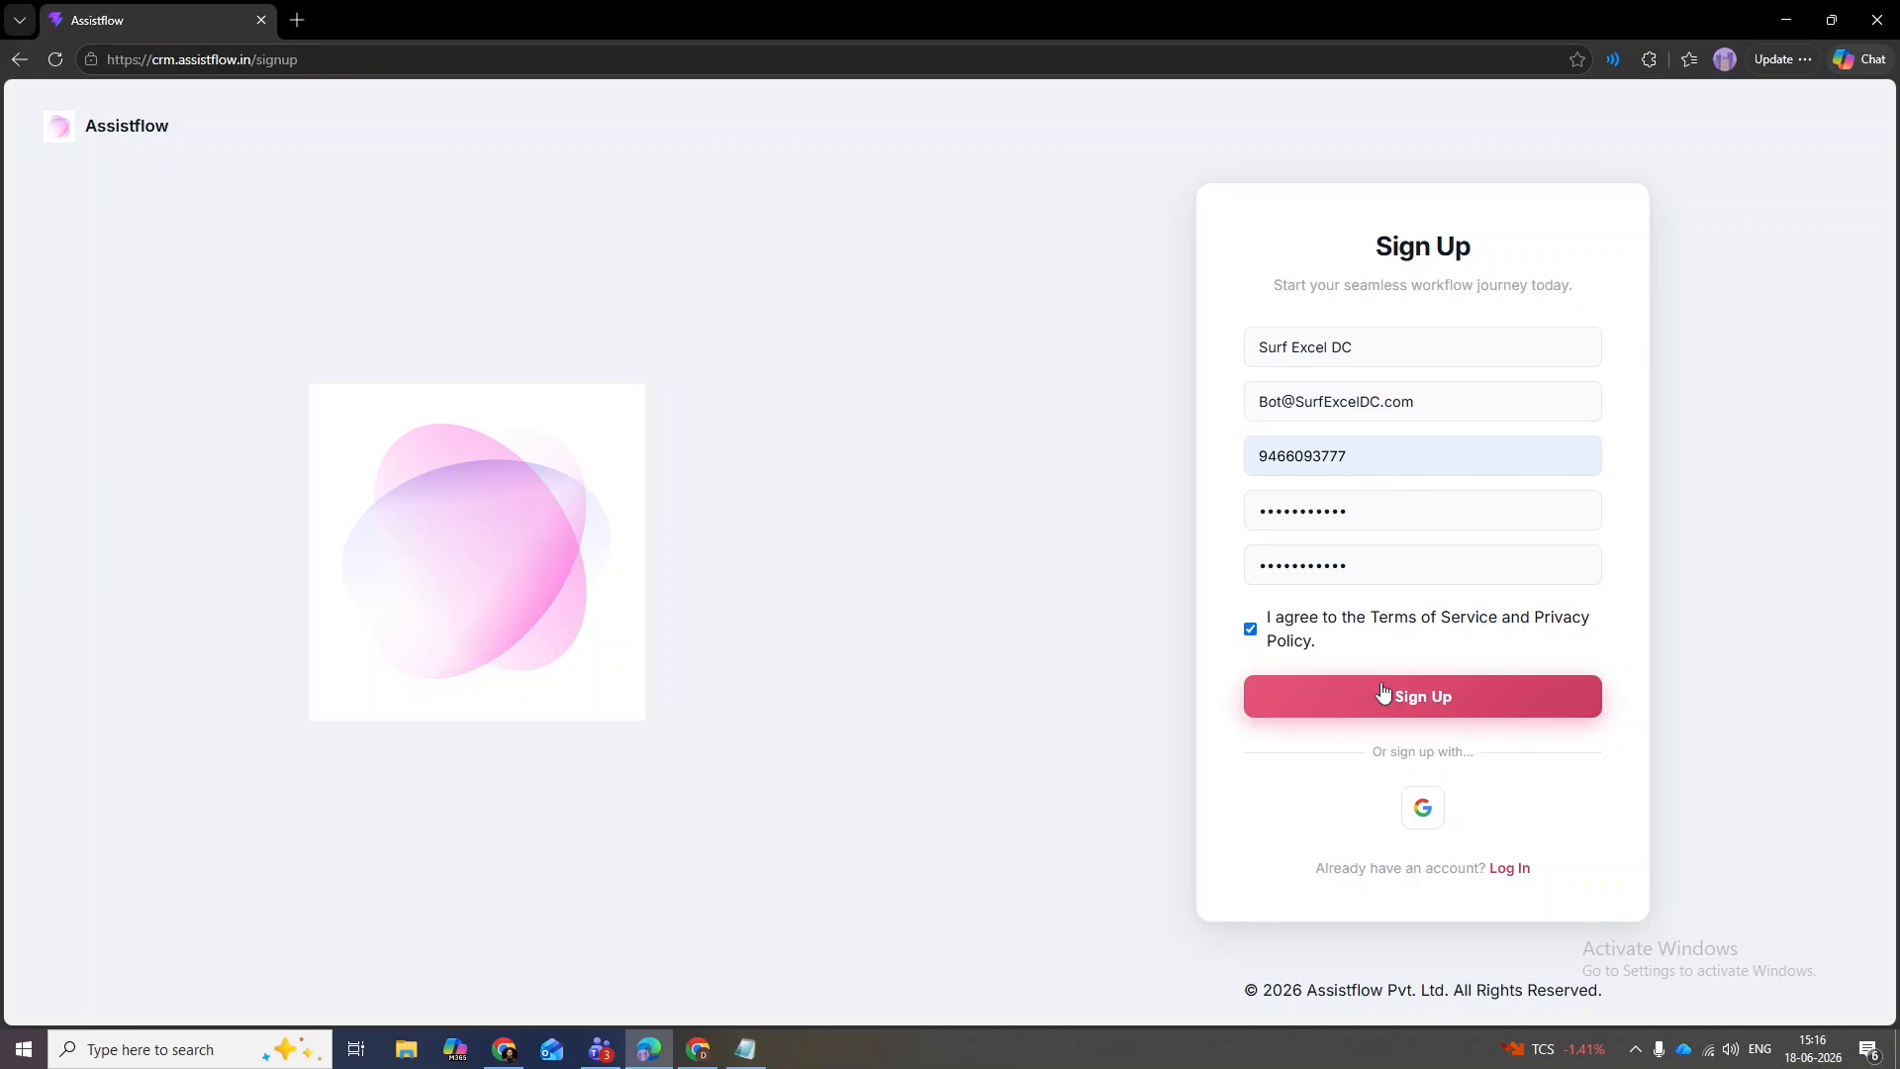
pyautogui.tripleClick(1402, 412)
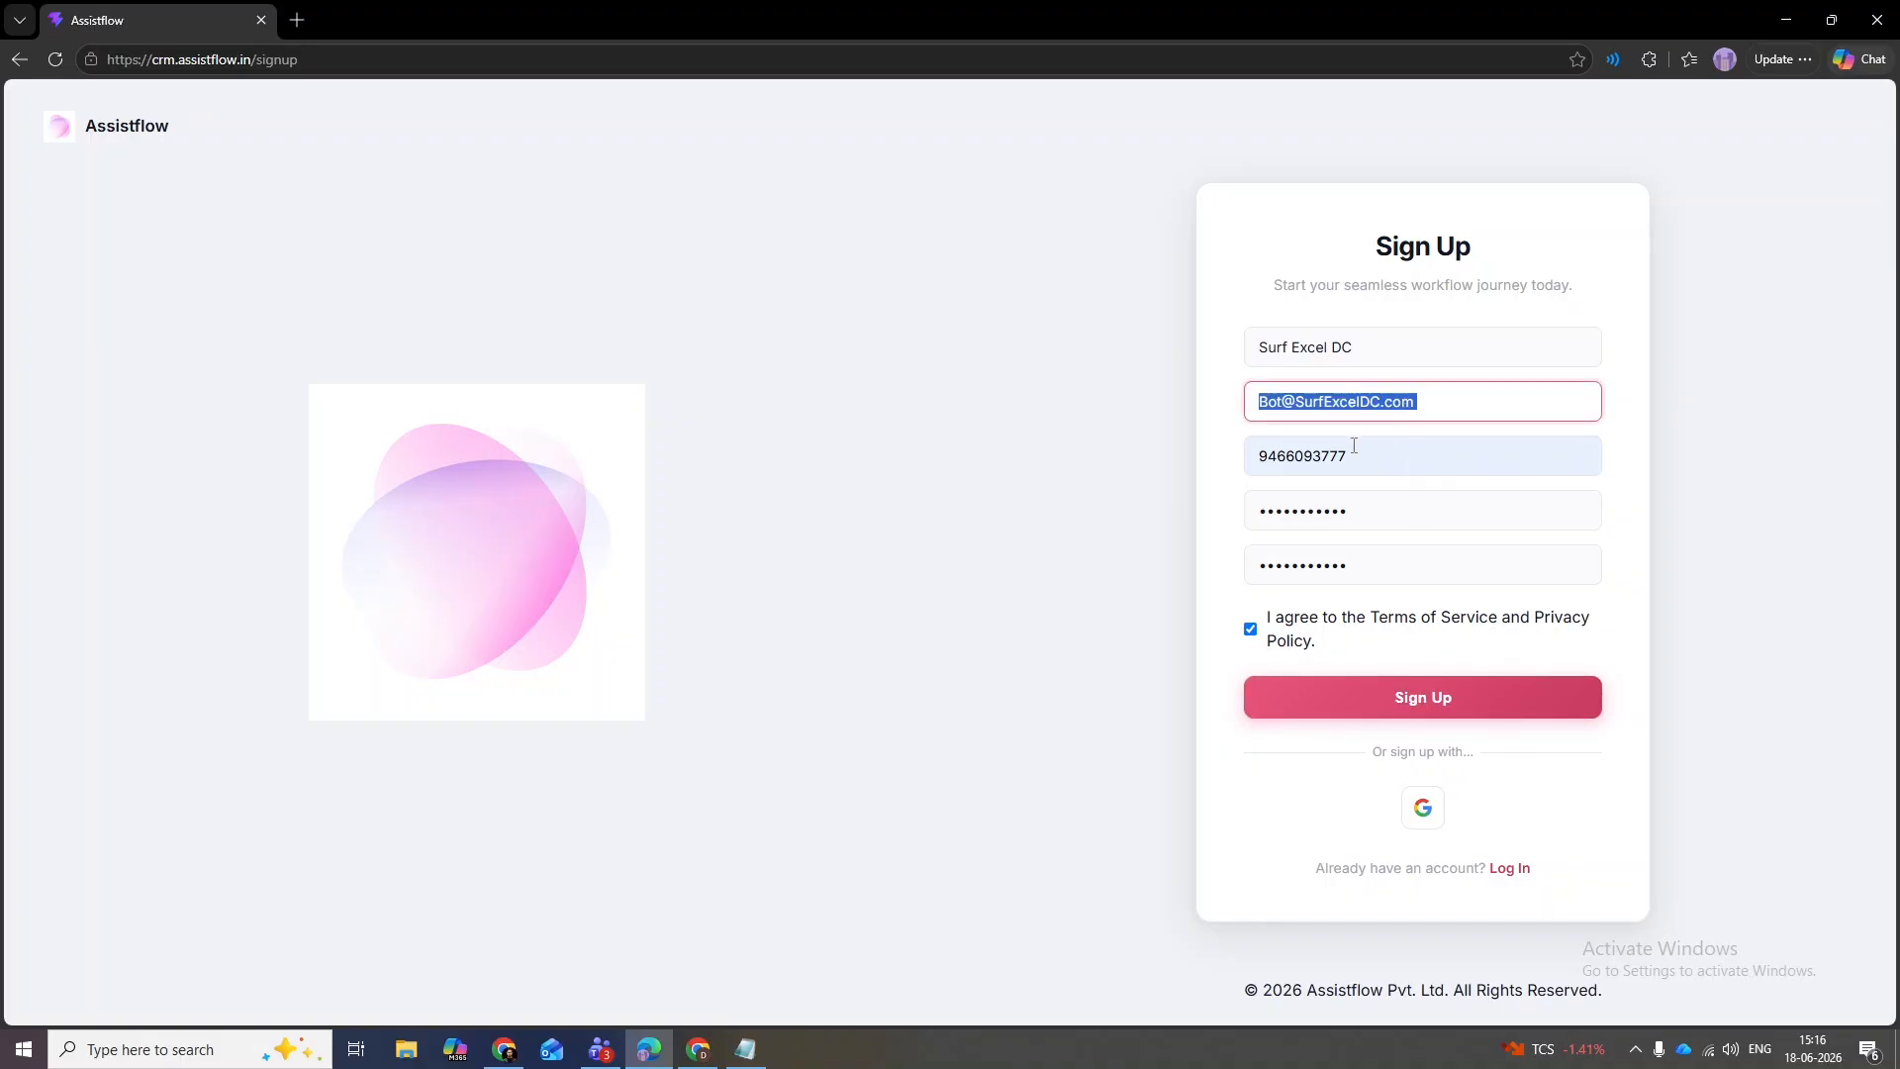
pyautogui.click(1448, 701)
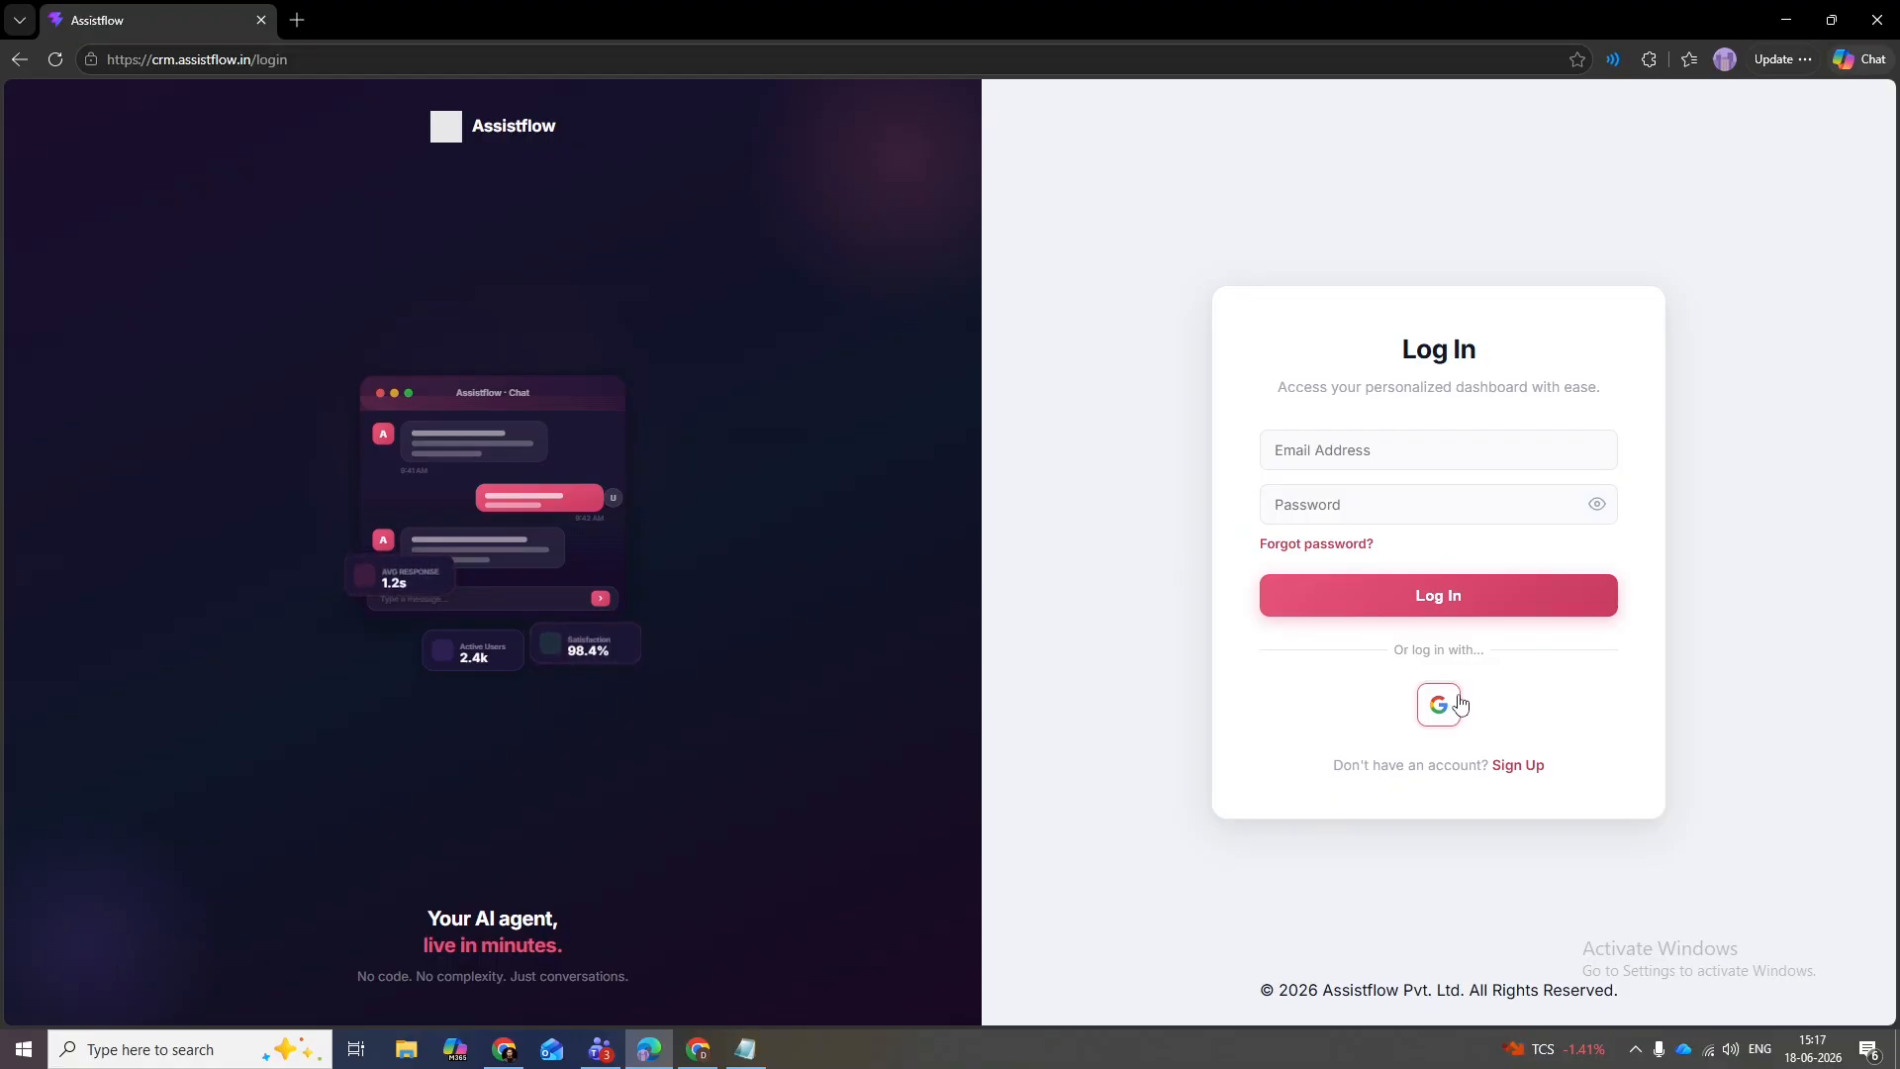
# - Log in with the saved account e-mail and the account password
pyautogui.click(1459, 458)
pyautogui.click(1385, 530)
pyautogui.click(1396, 517)
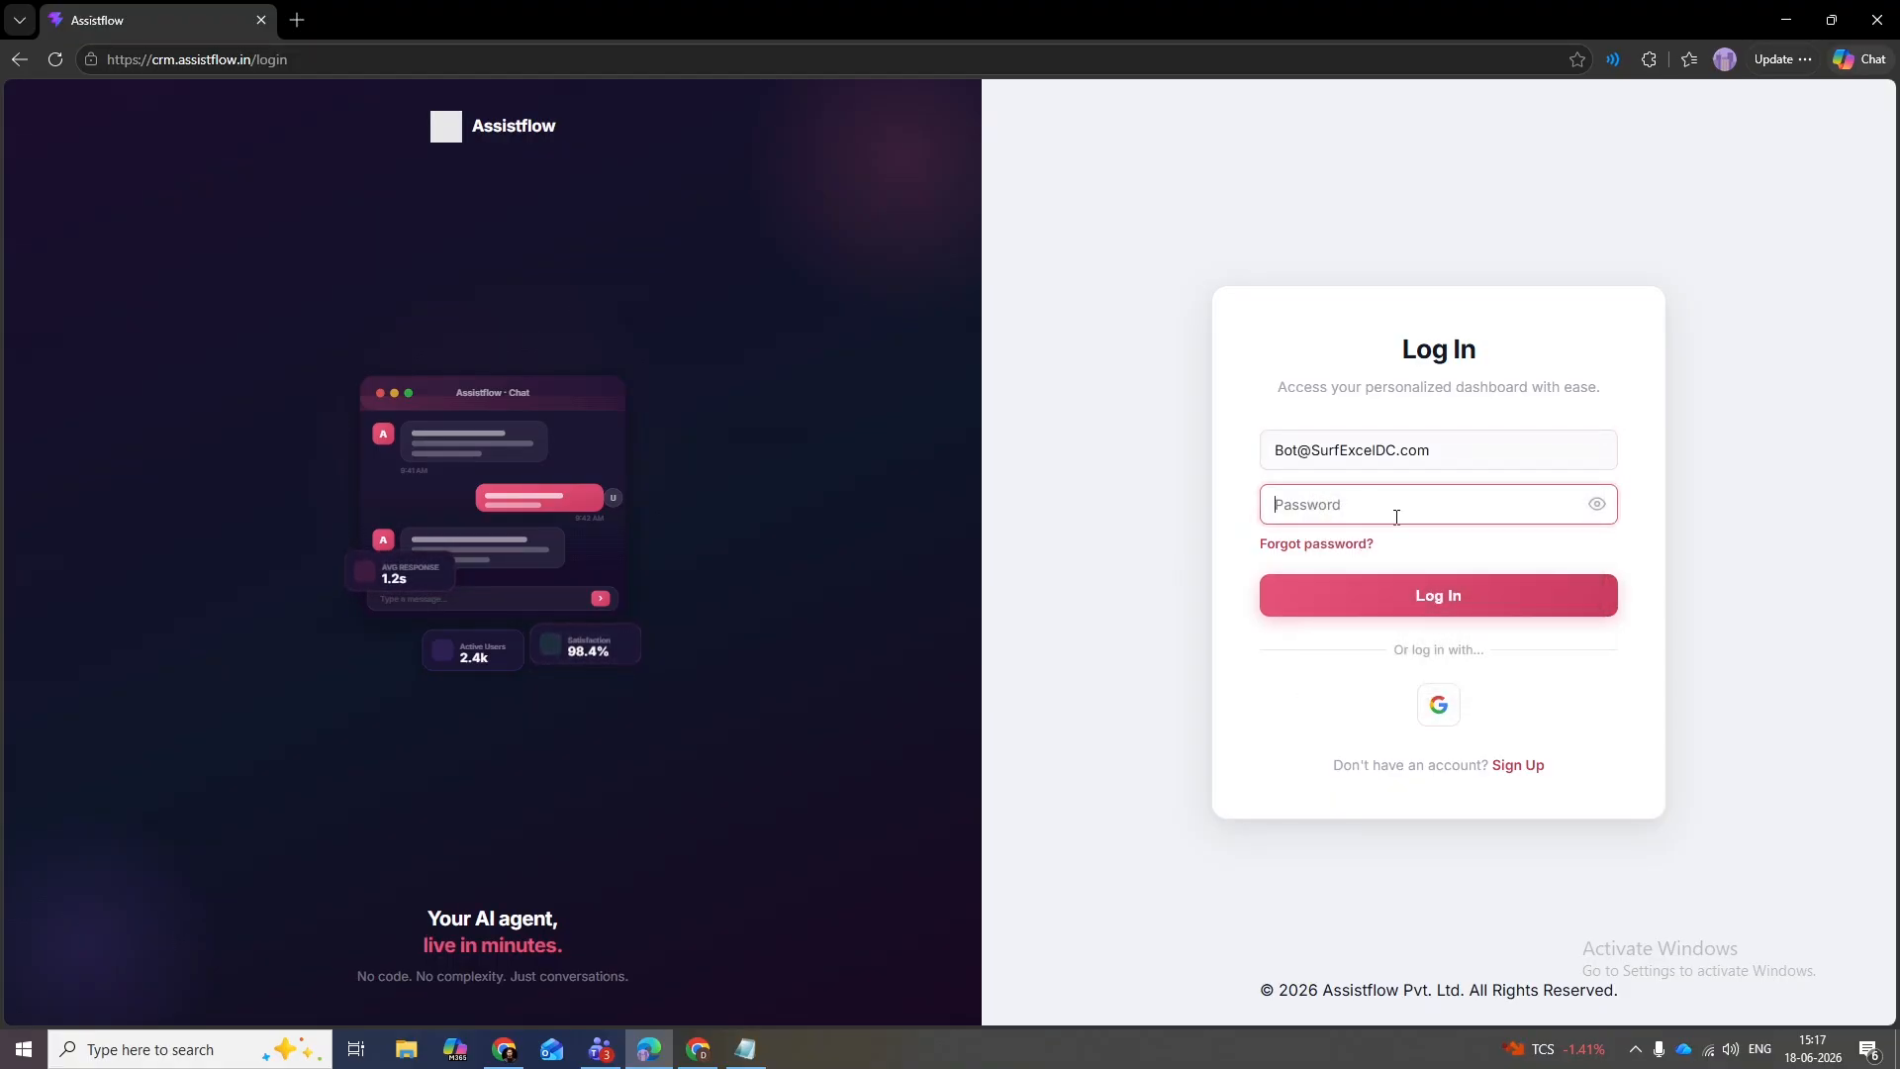
pyautogui.write('••••••••••')
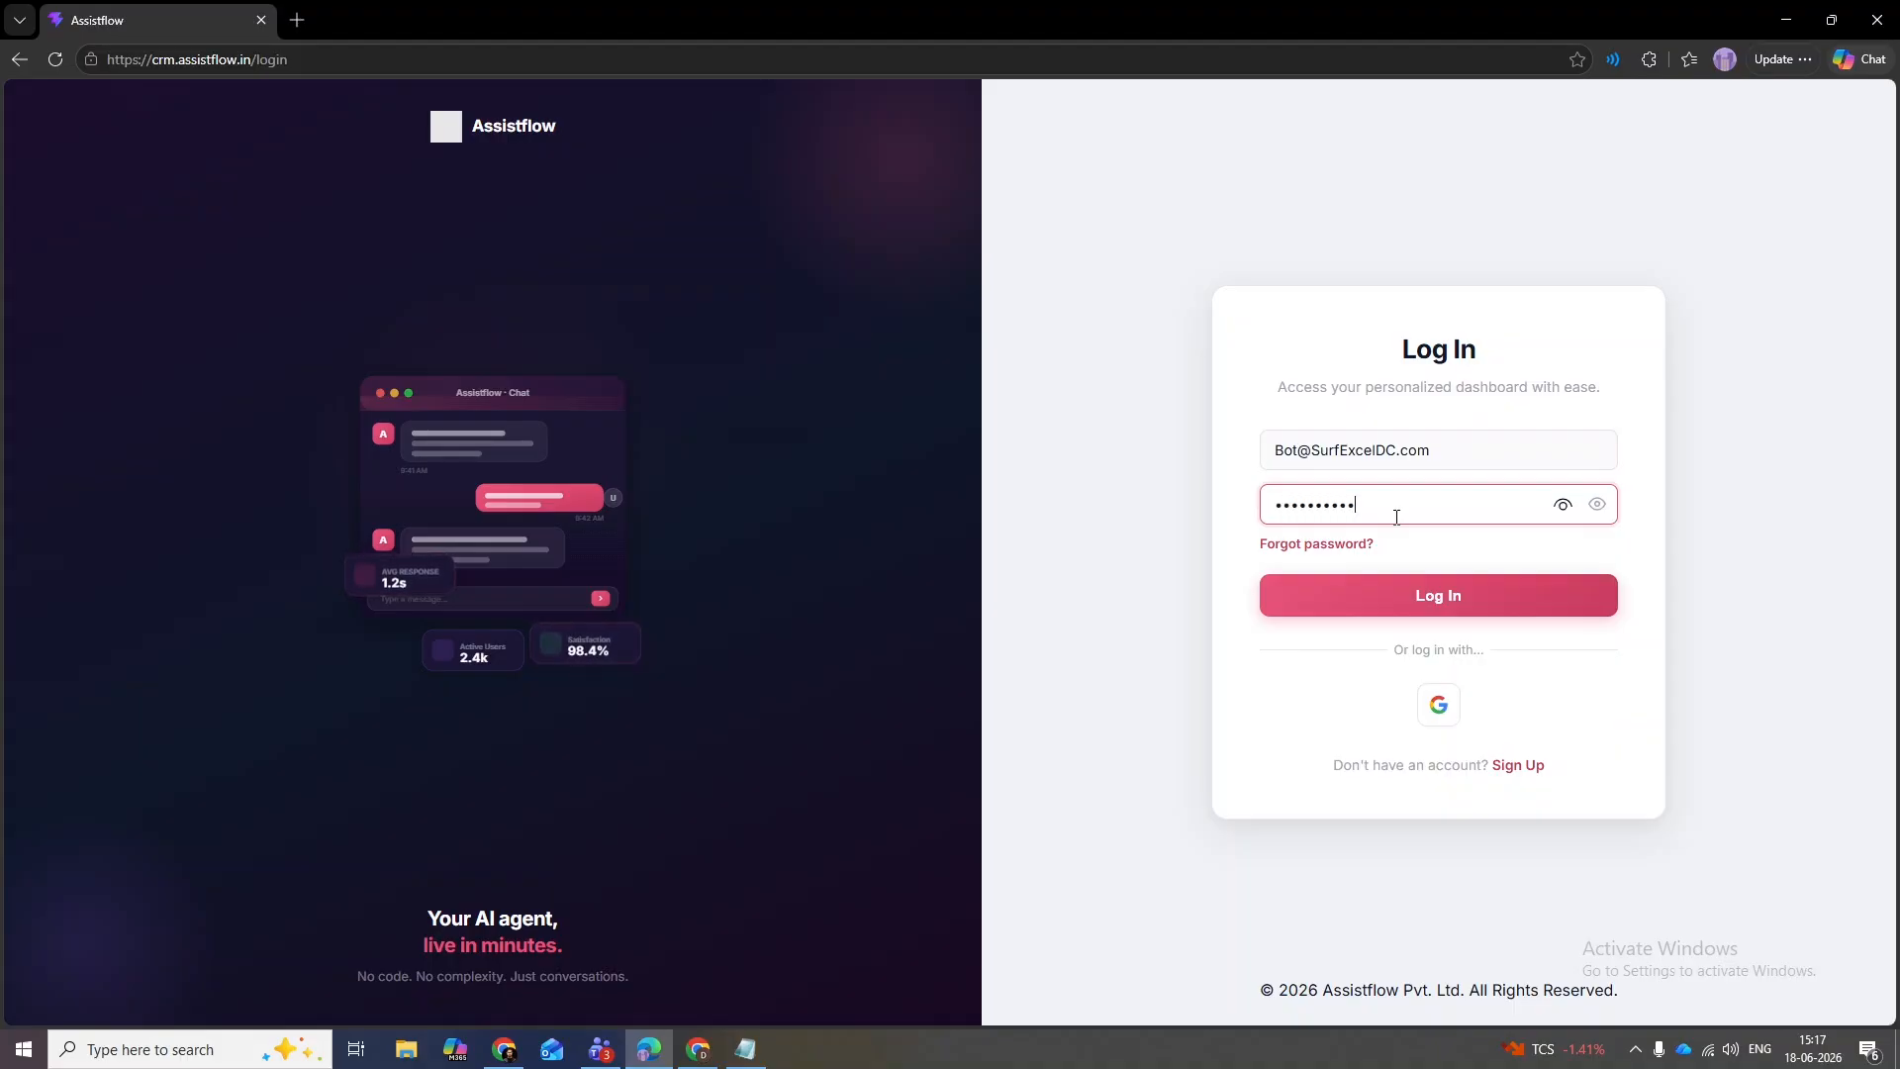
pyautogui.click(1440, 584)
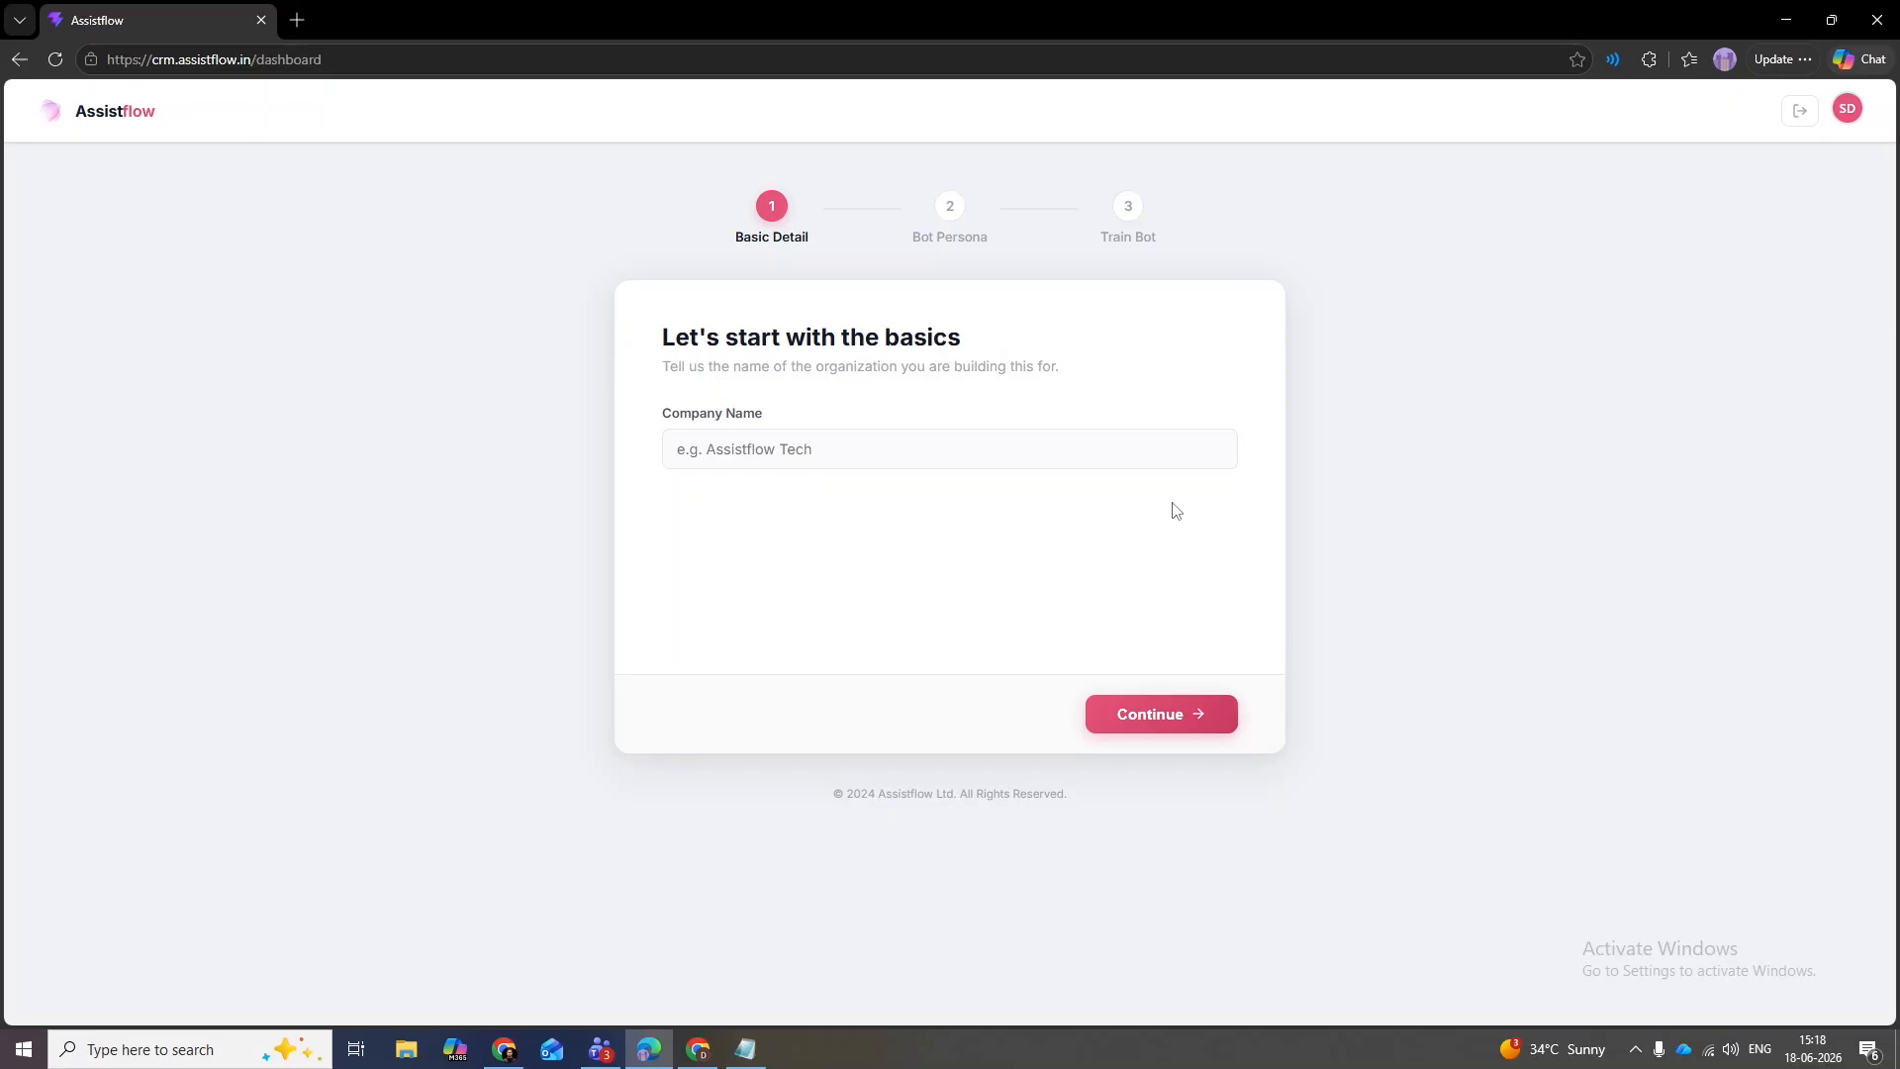
# - Enter 'Surf Excel Dental Clinic' as the Company Name and continue
pyautogui.click(1095, 459)
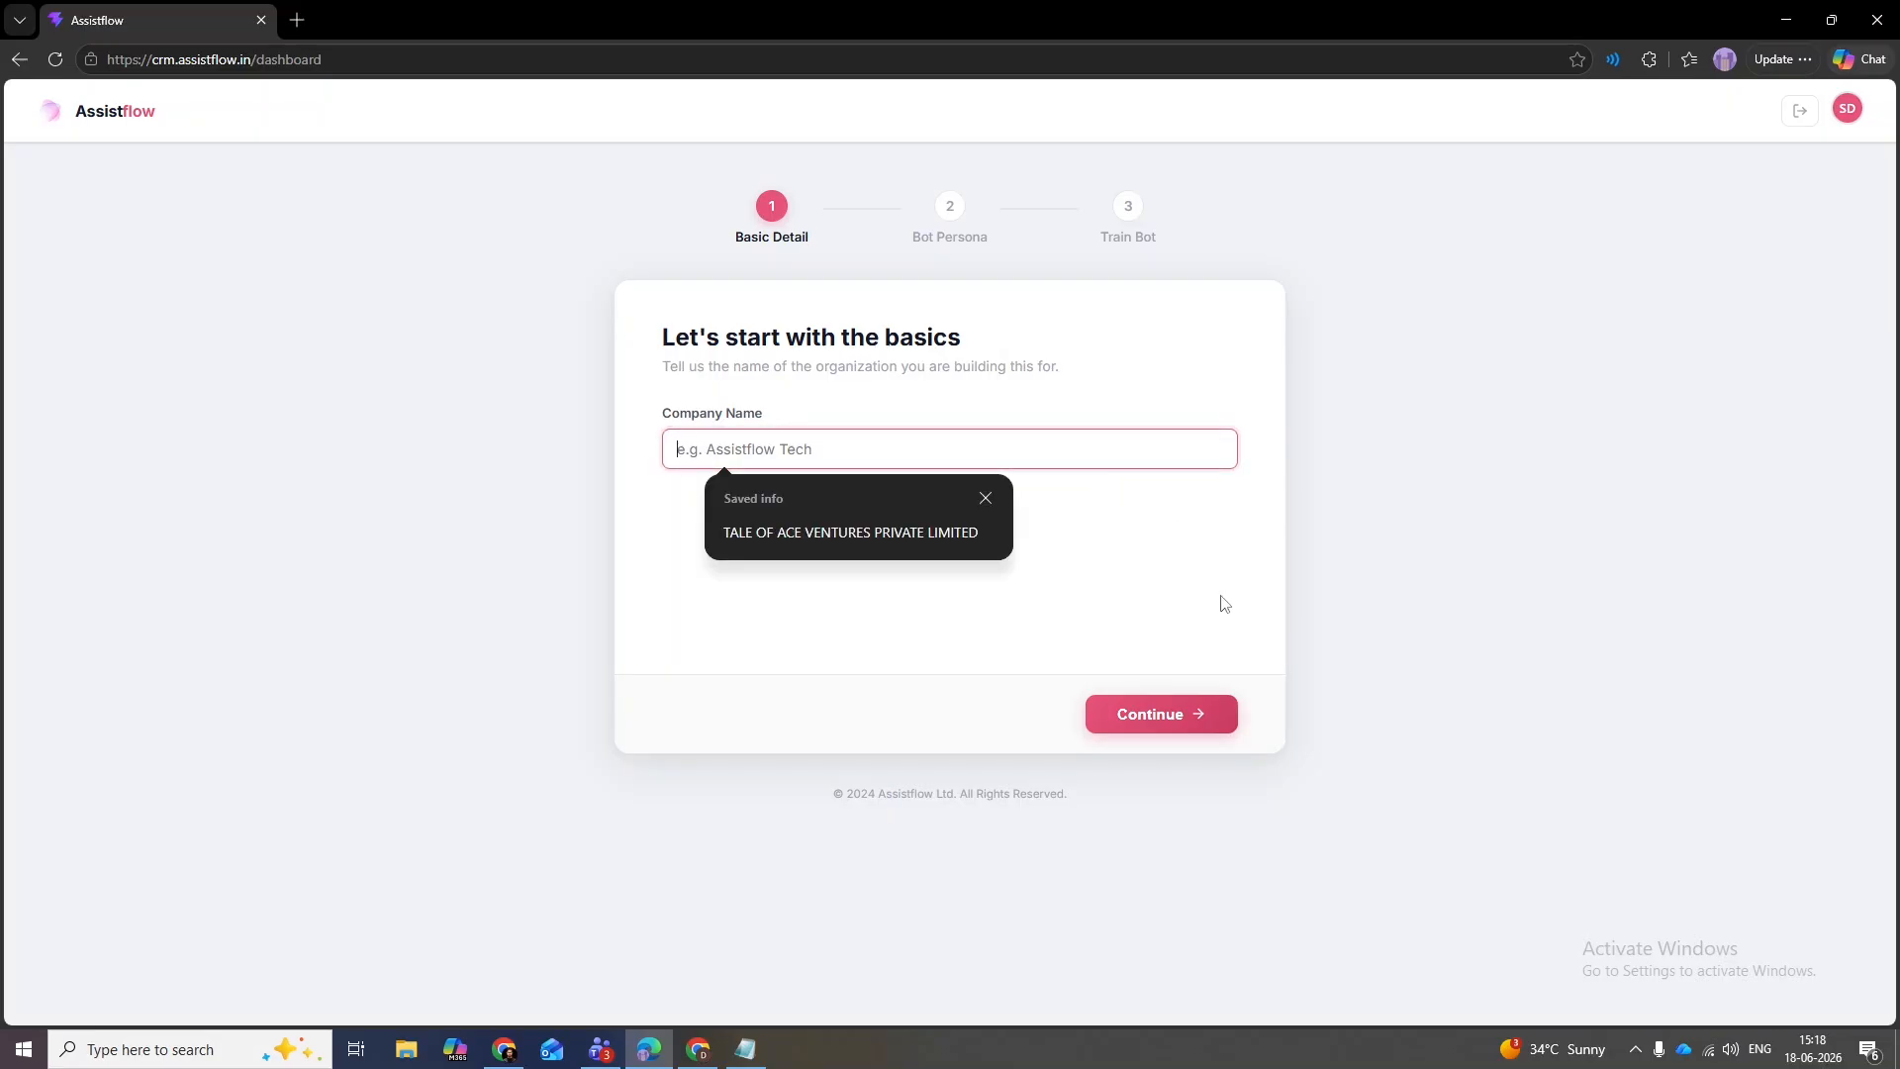
pyautogui.write('Surf Exce')
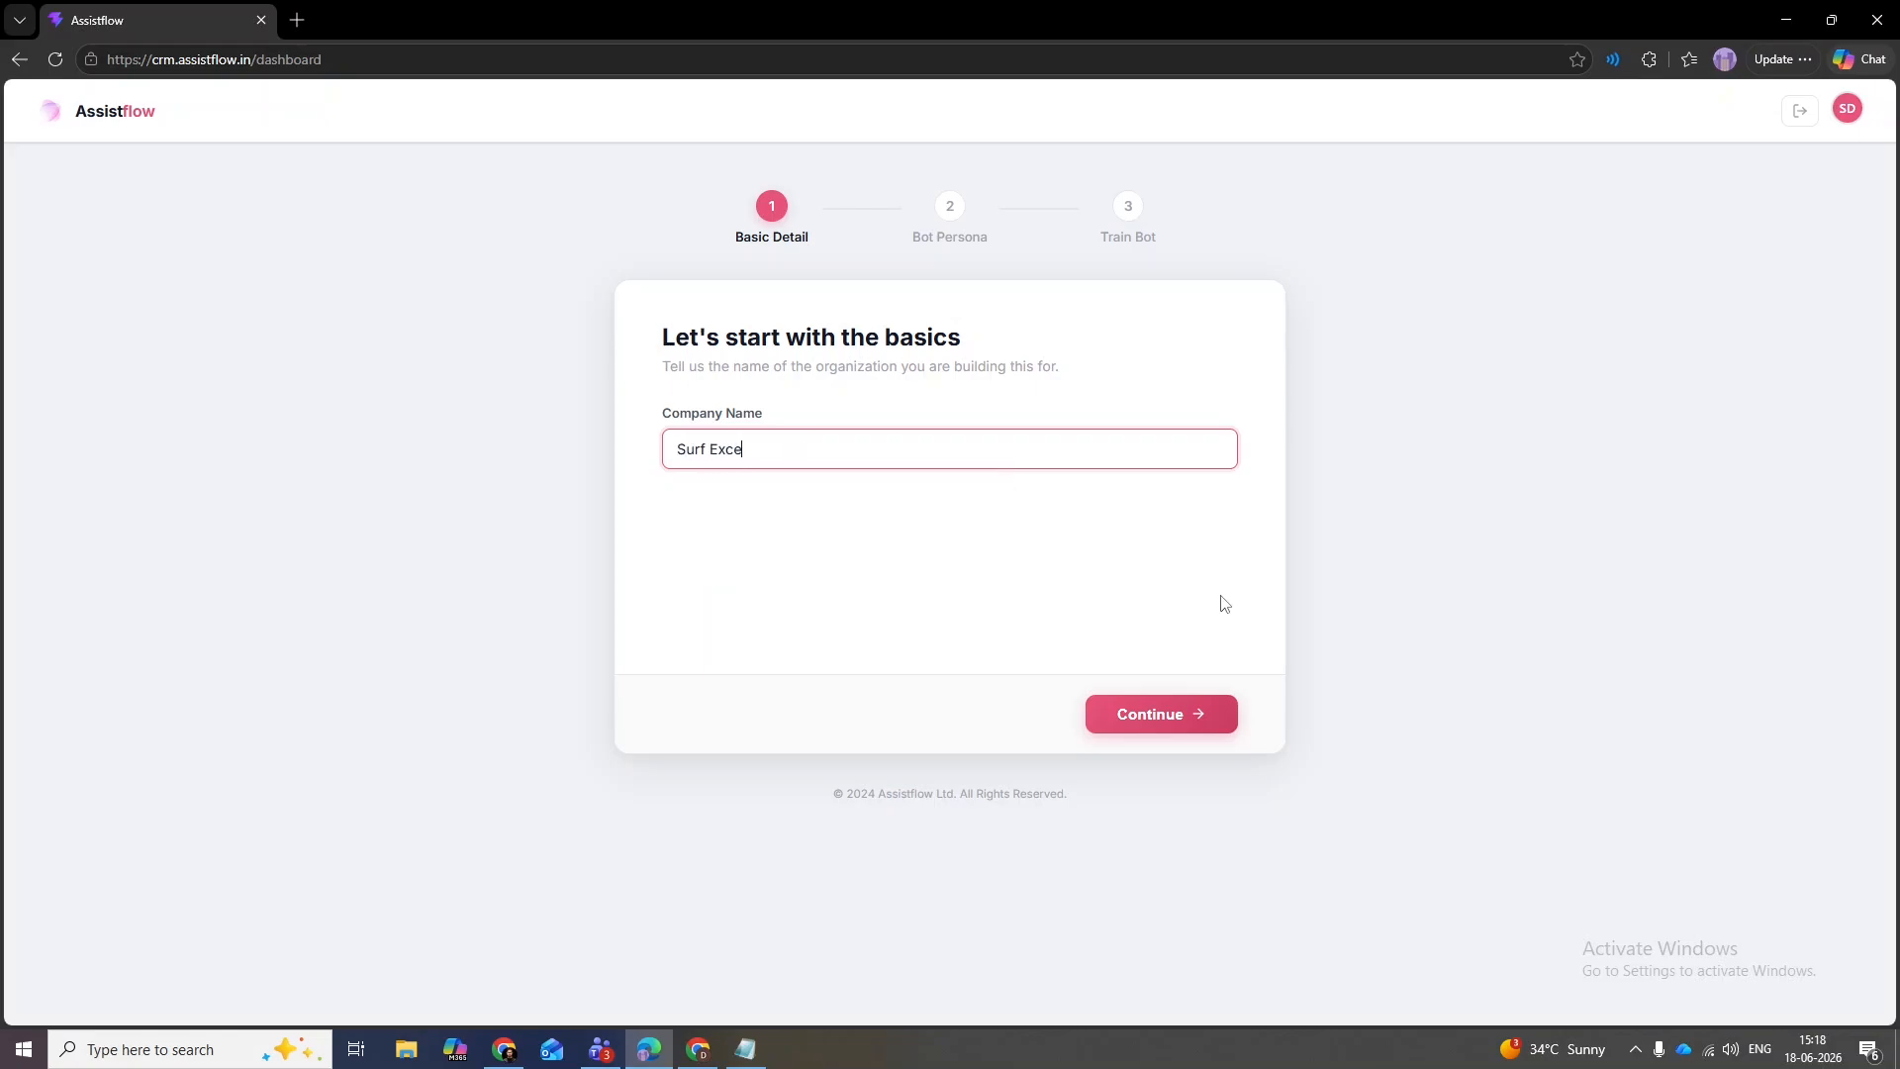
pyautogui.write('l Dental Clinic')
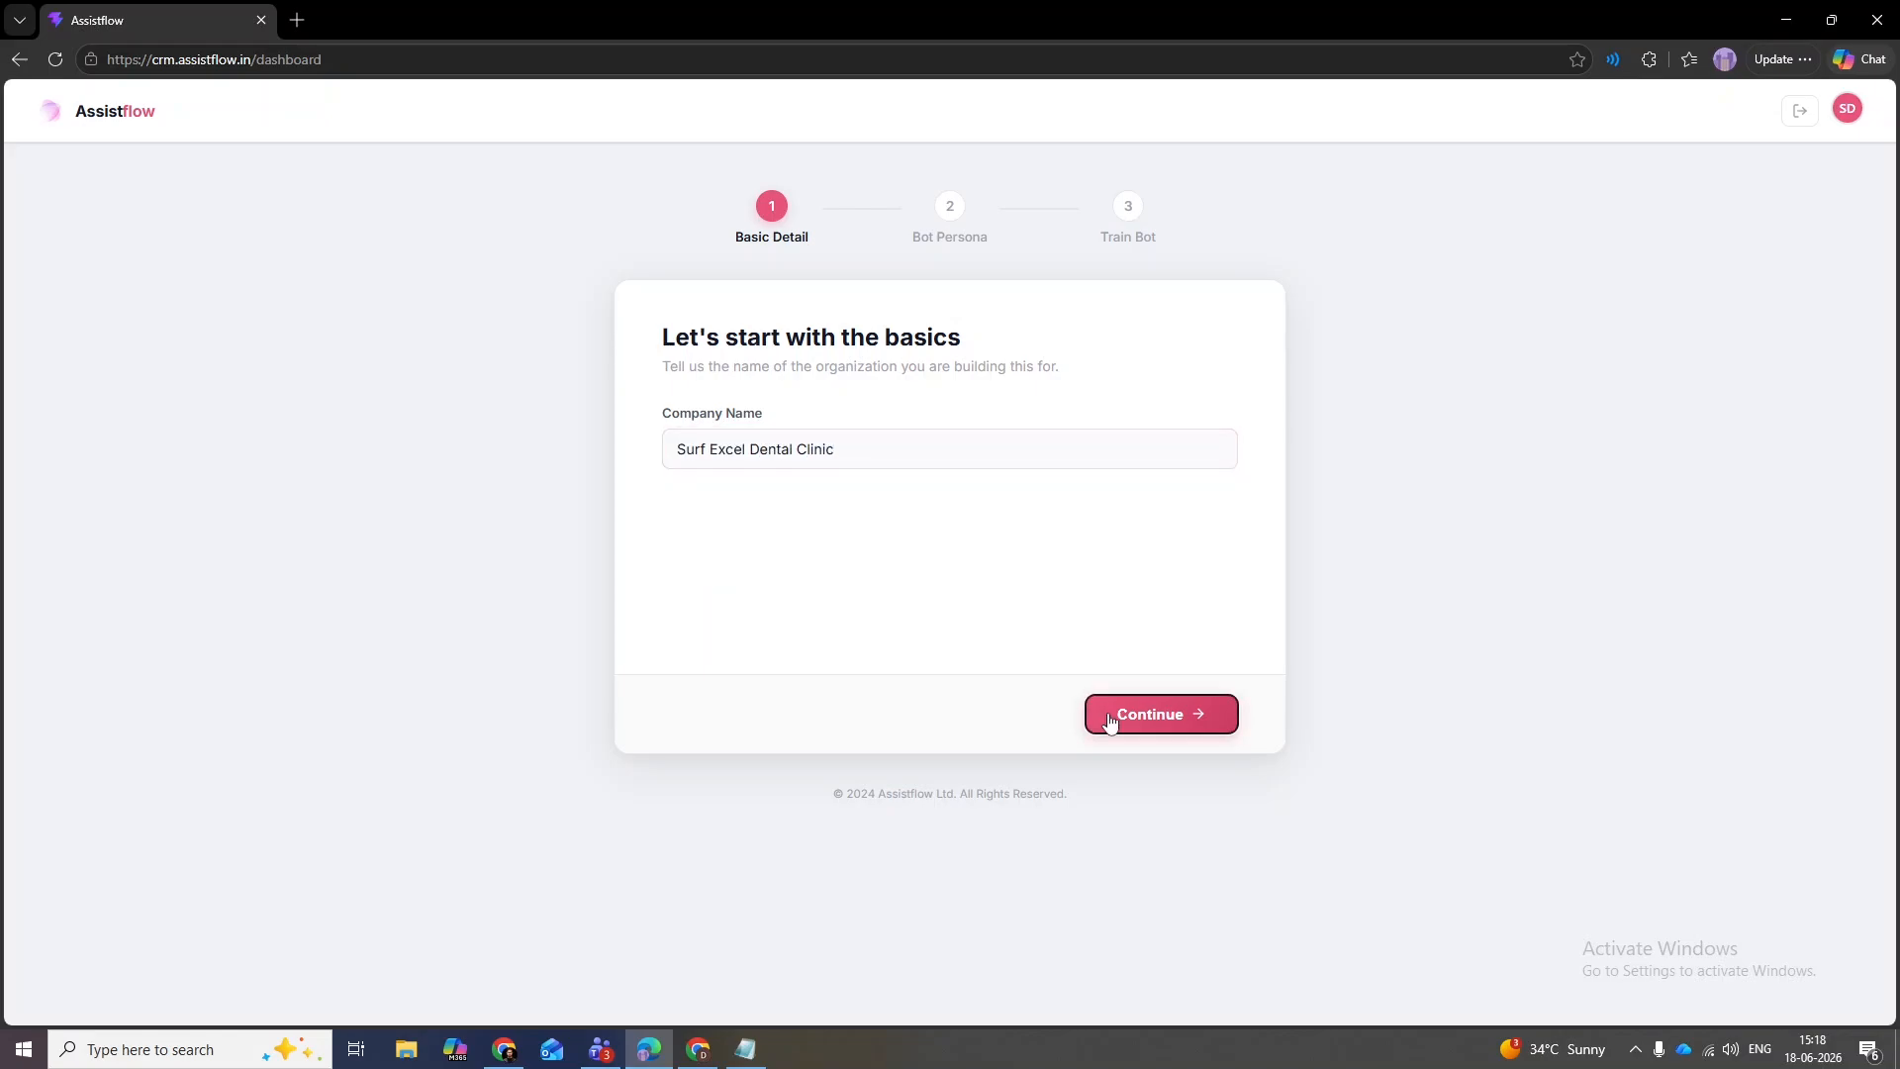
pyautogui.click(1136, 727)
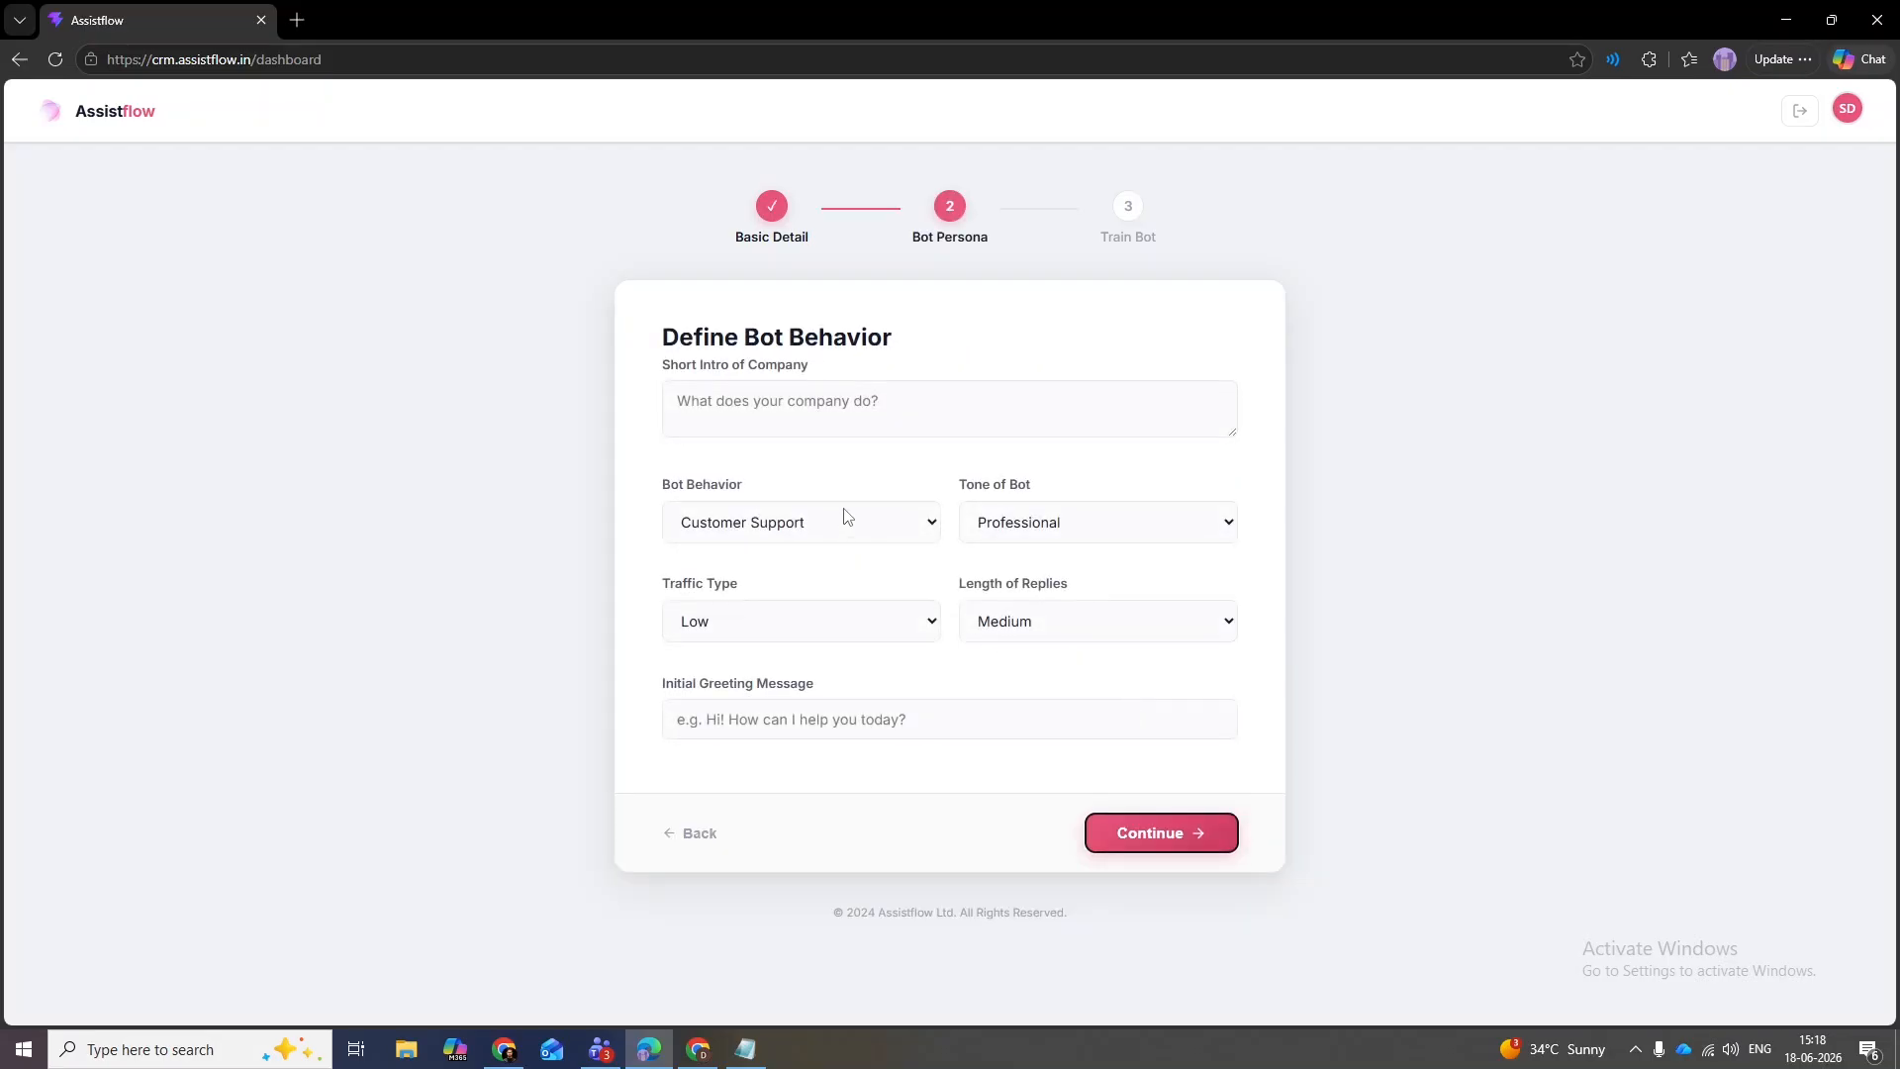
# - Copy the clinic intro through services list from Notepad into the Short Intro of Company field
pyautogui.click(810, 414)
pyautogui.hotkey('alt', 'Tab')
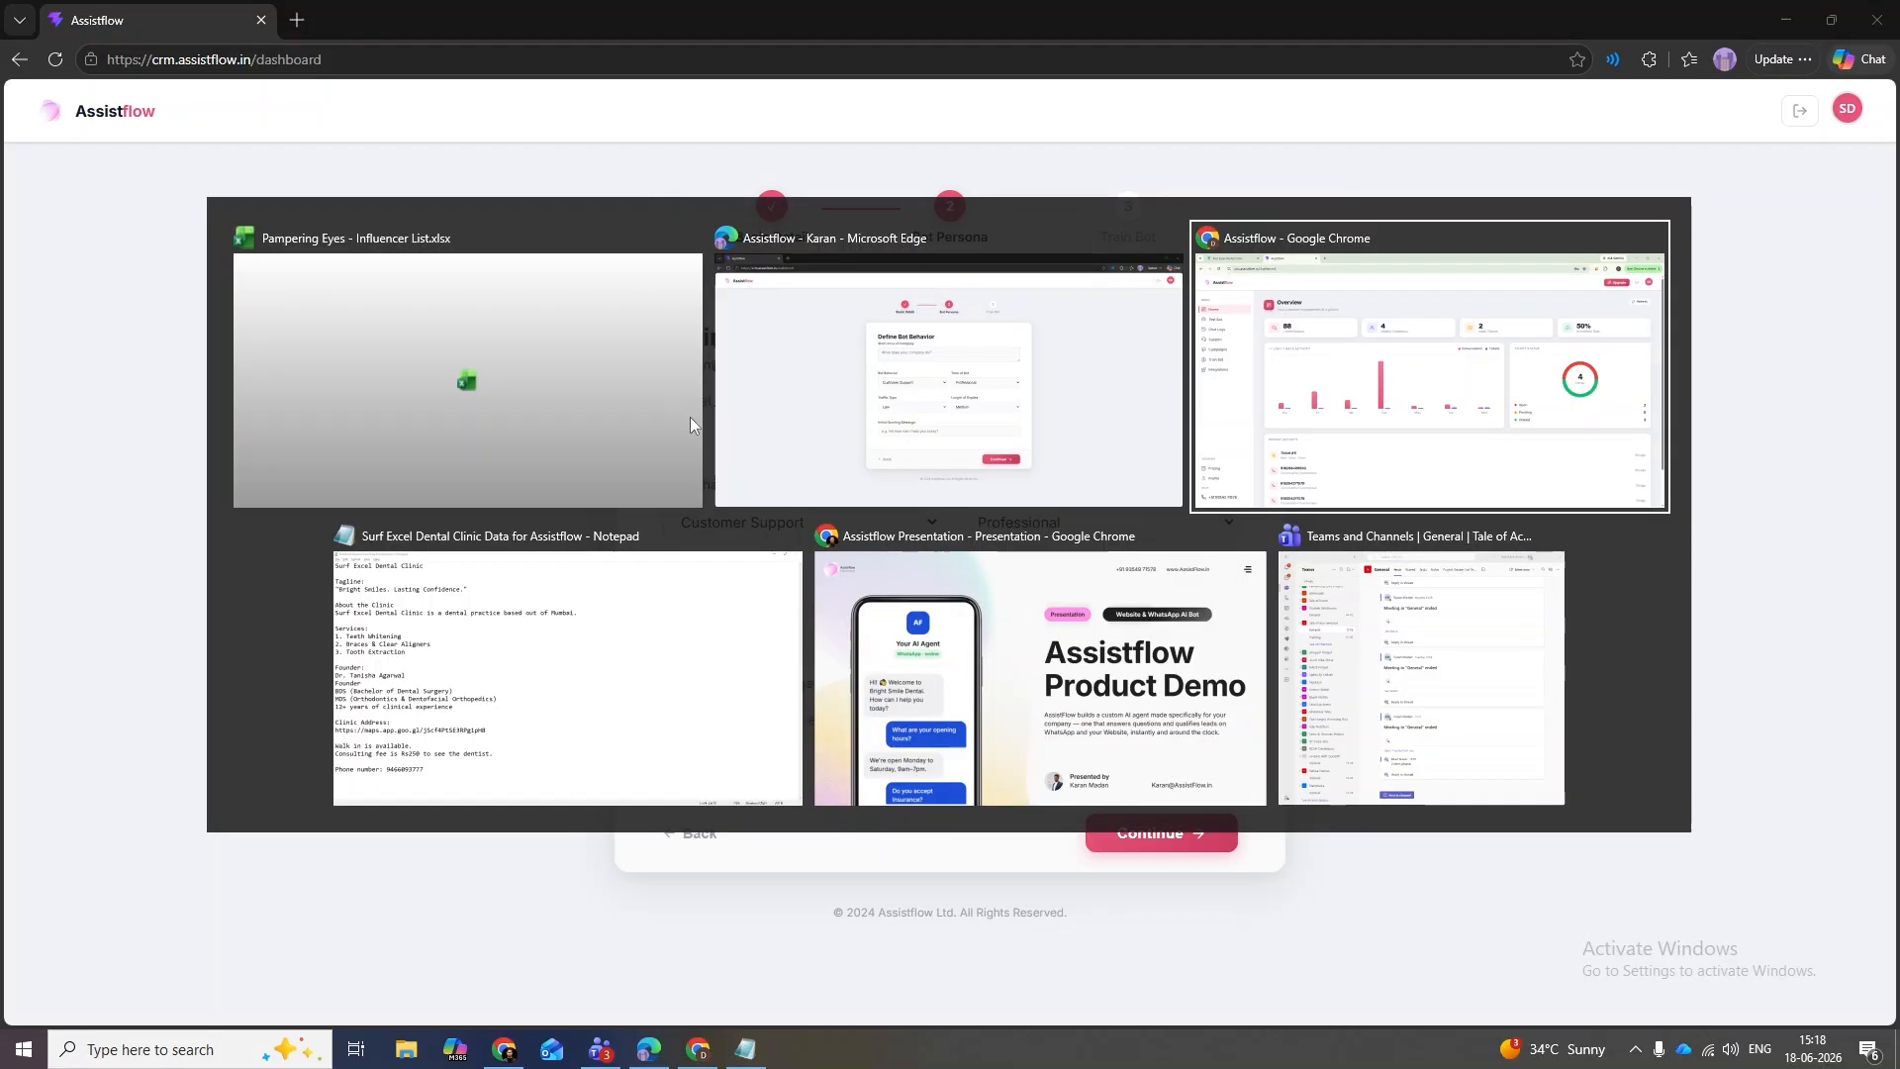
pyautogui.click(523, 560)
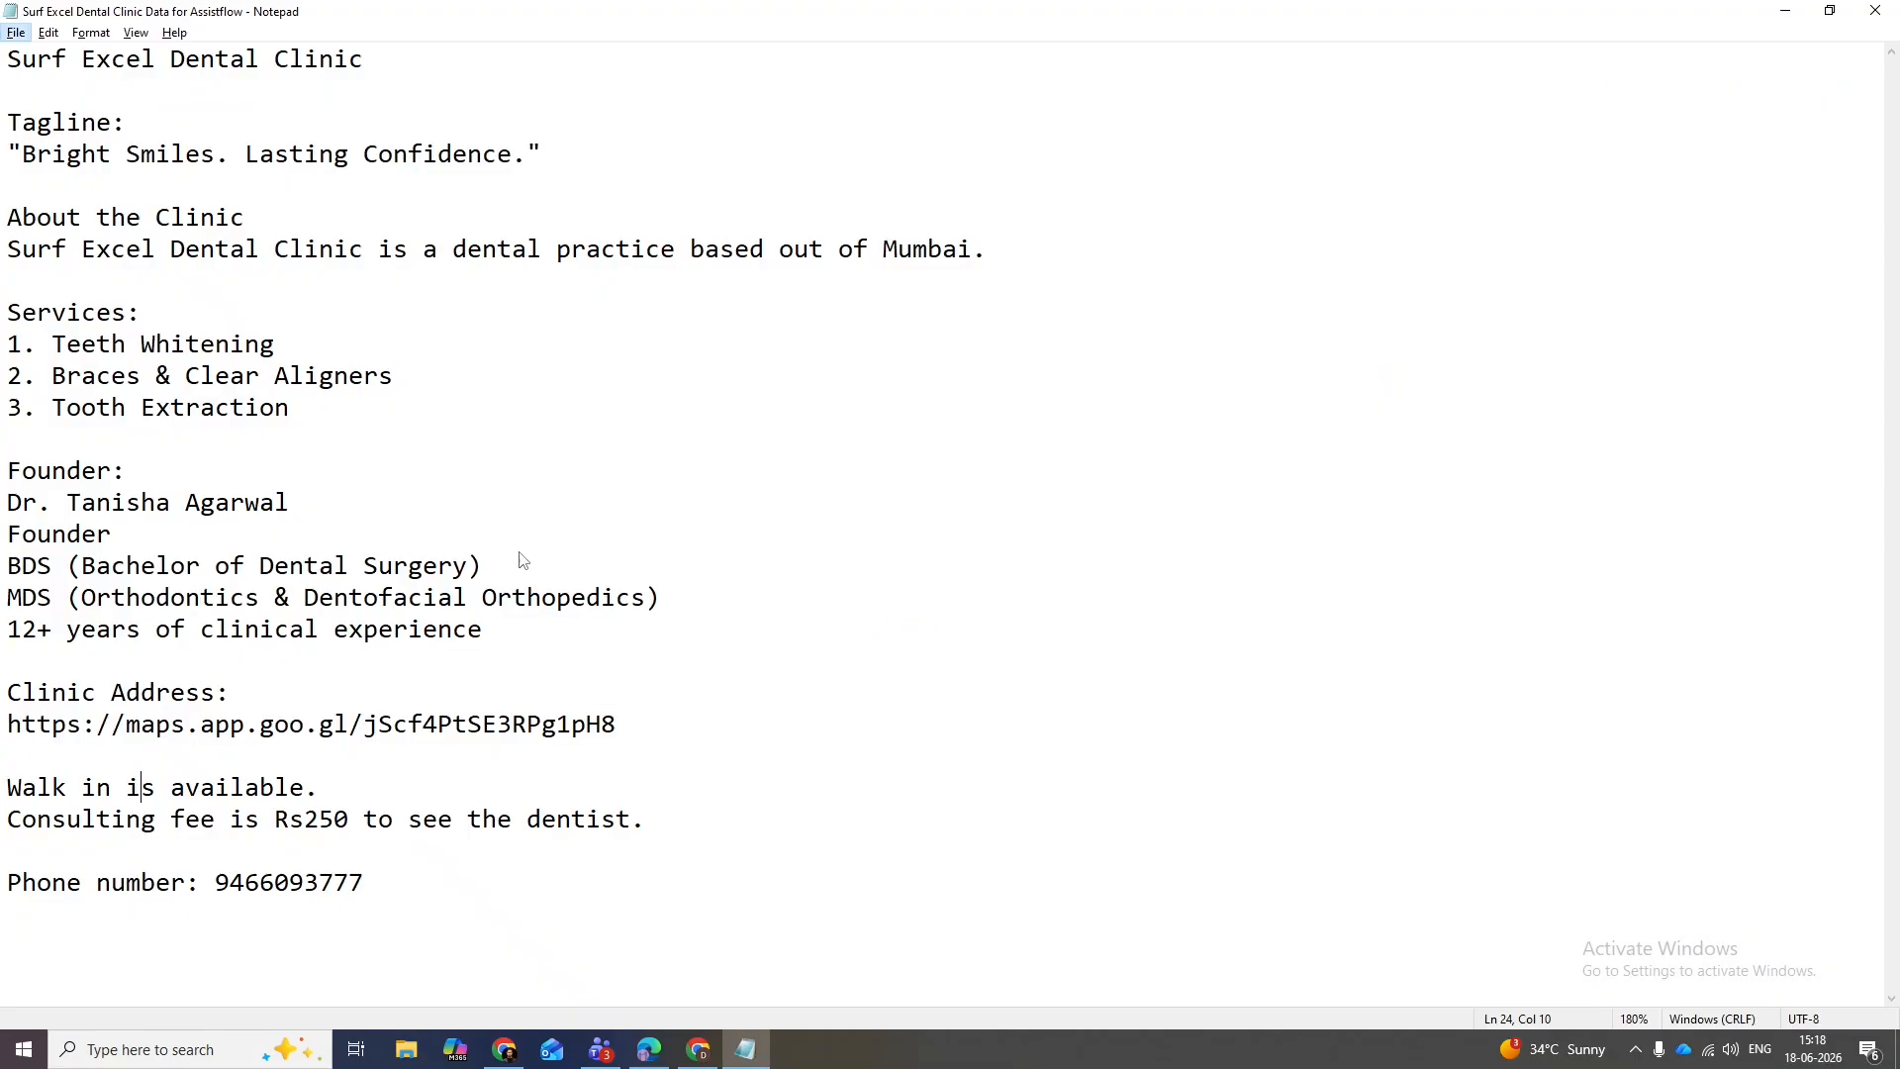
pyautogui.click(10, 62)
pyautogui.moveTo(10, 62); pyautogui.dragTo(358, 431)
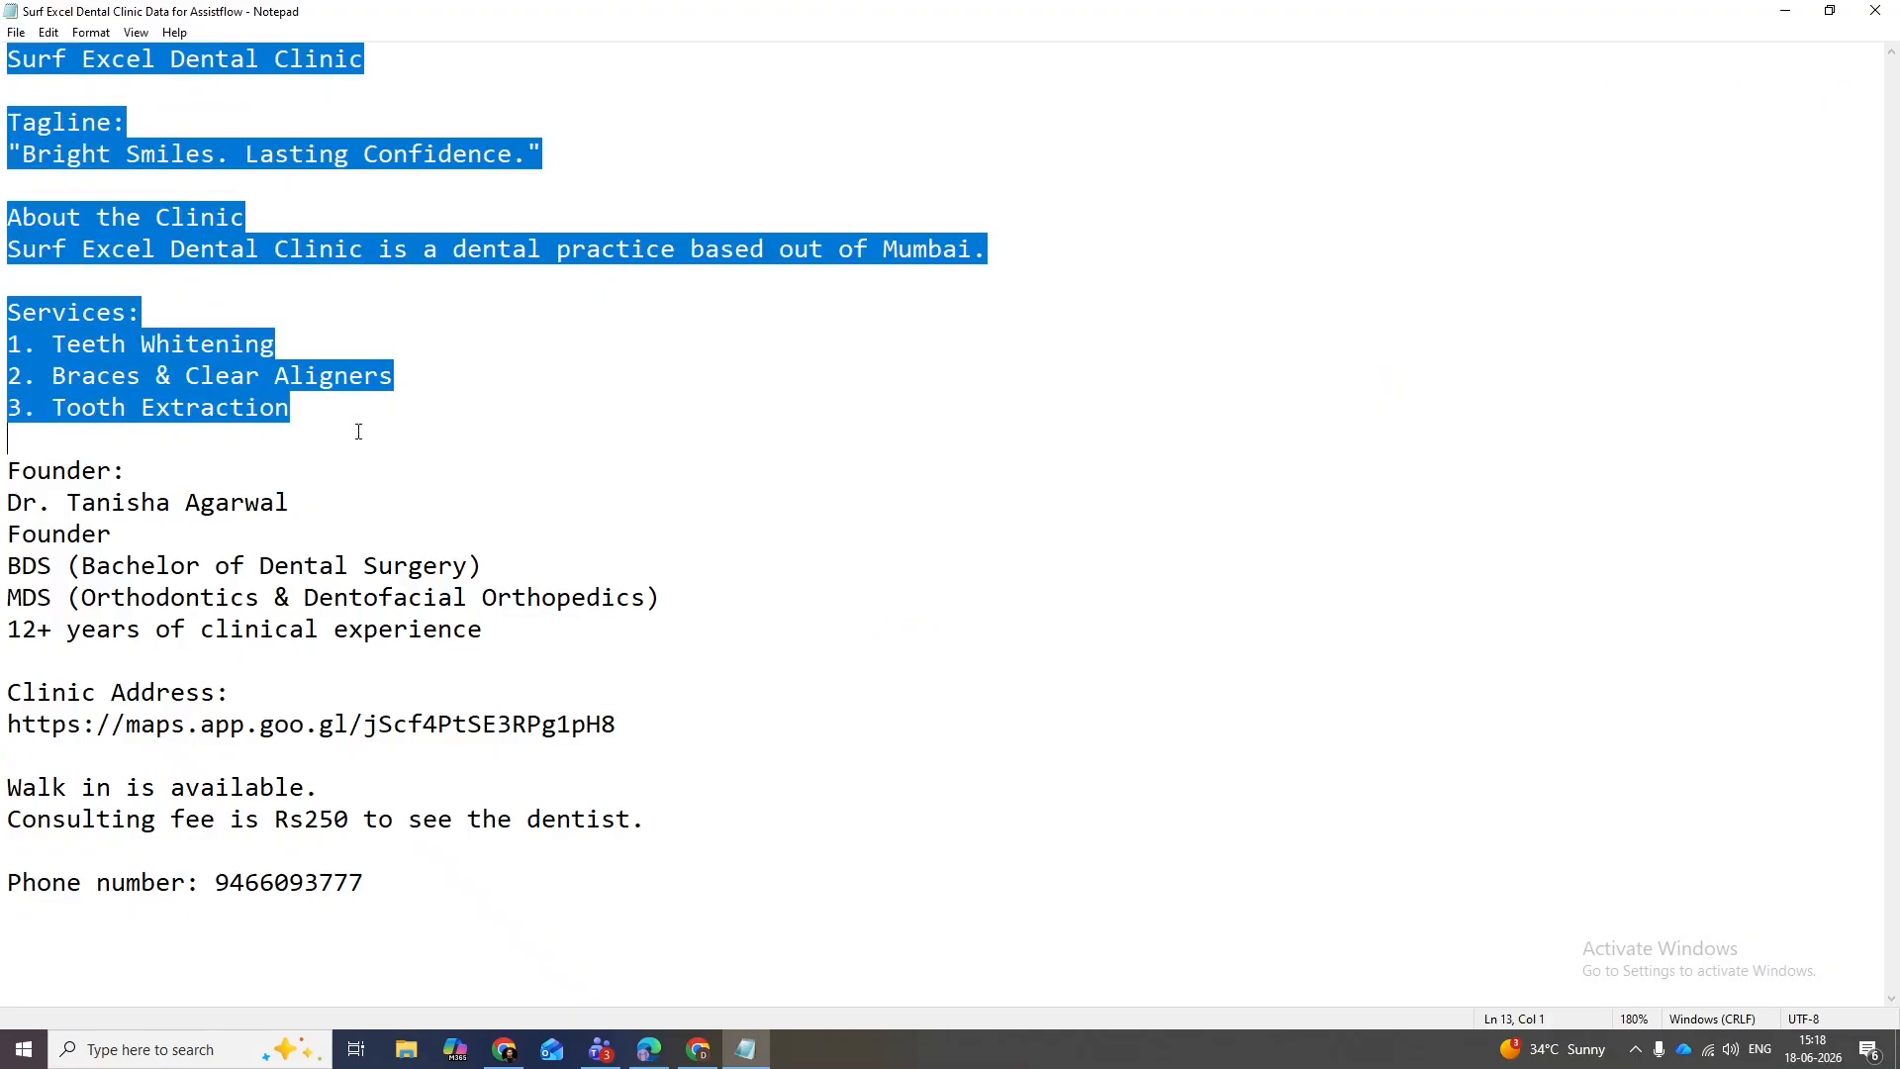
pyautogui.hotkey('alt', 'Tab')
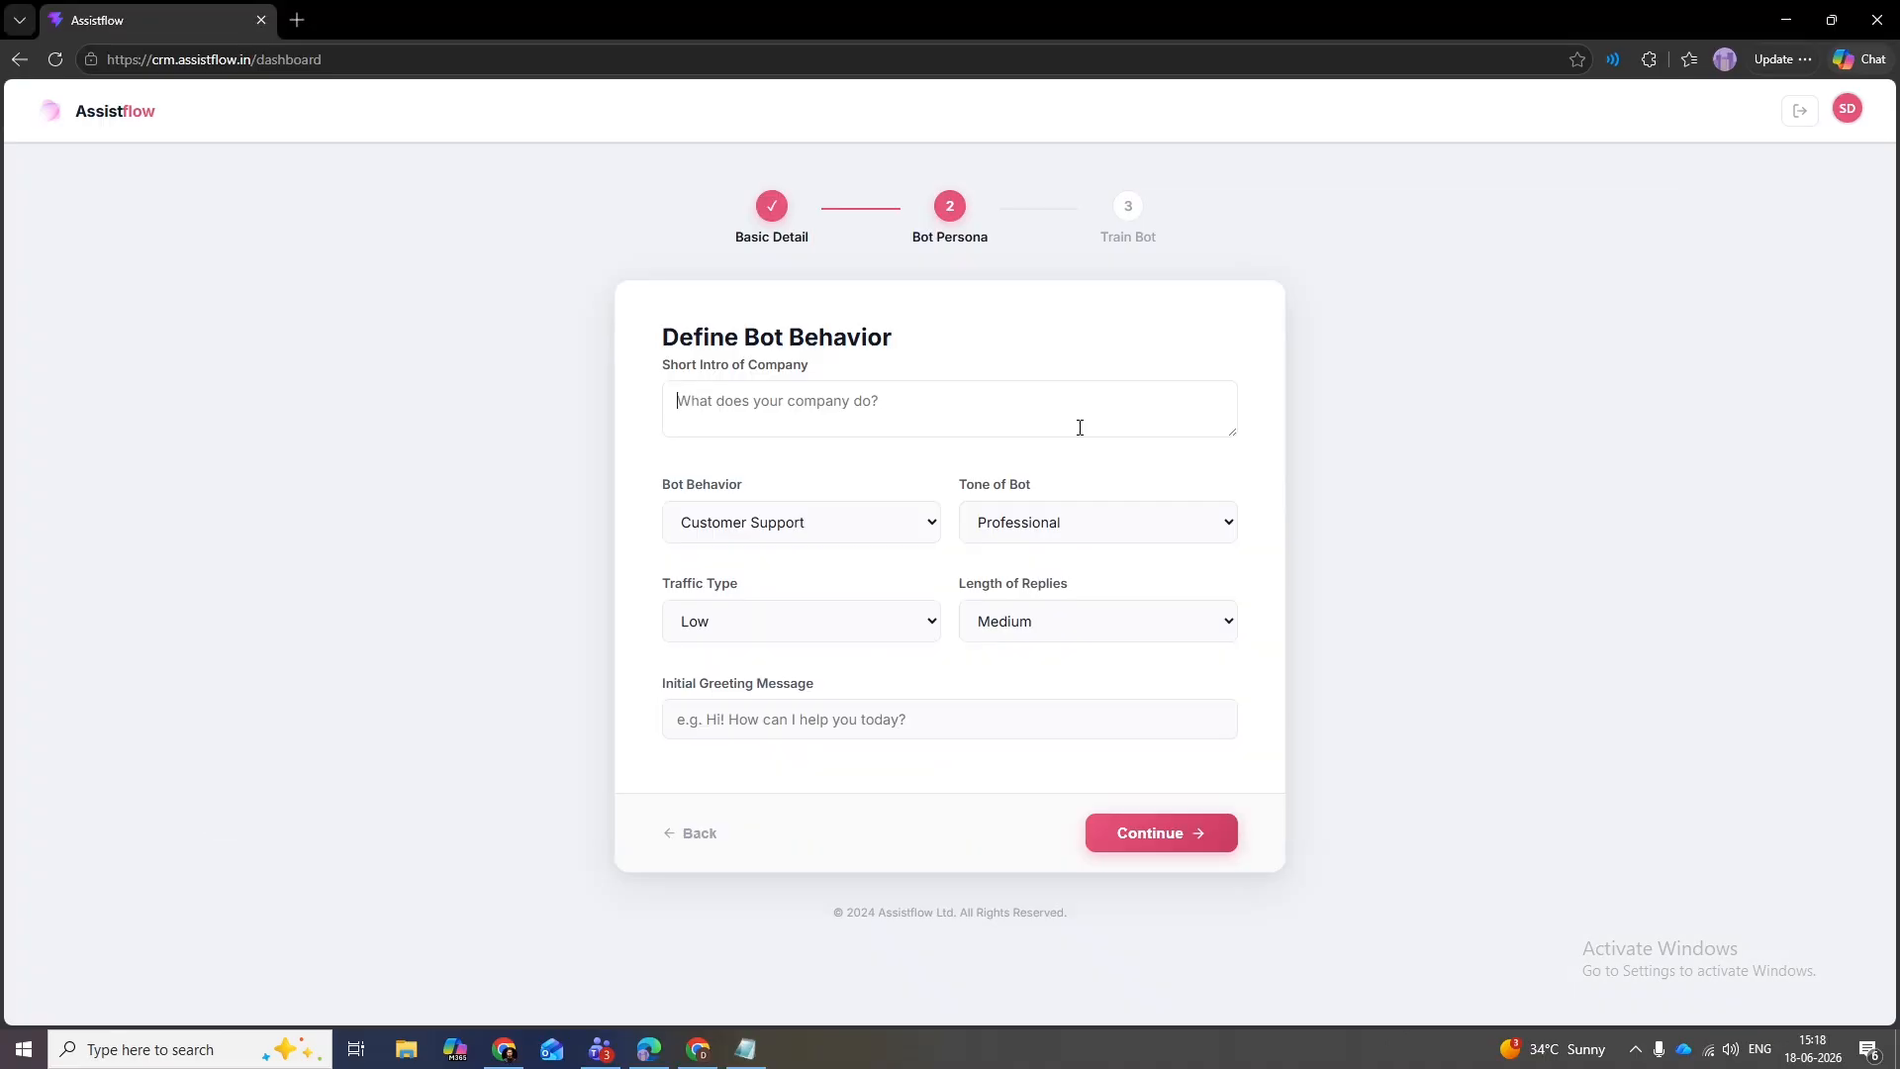
pyautogui.click(889, 412)
pyautogui.hotkey('ctrl', 'v')
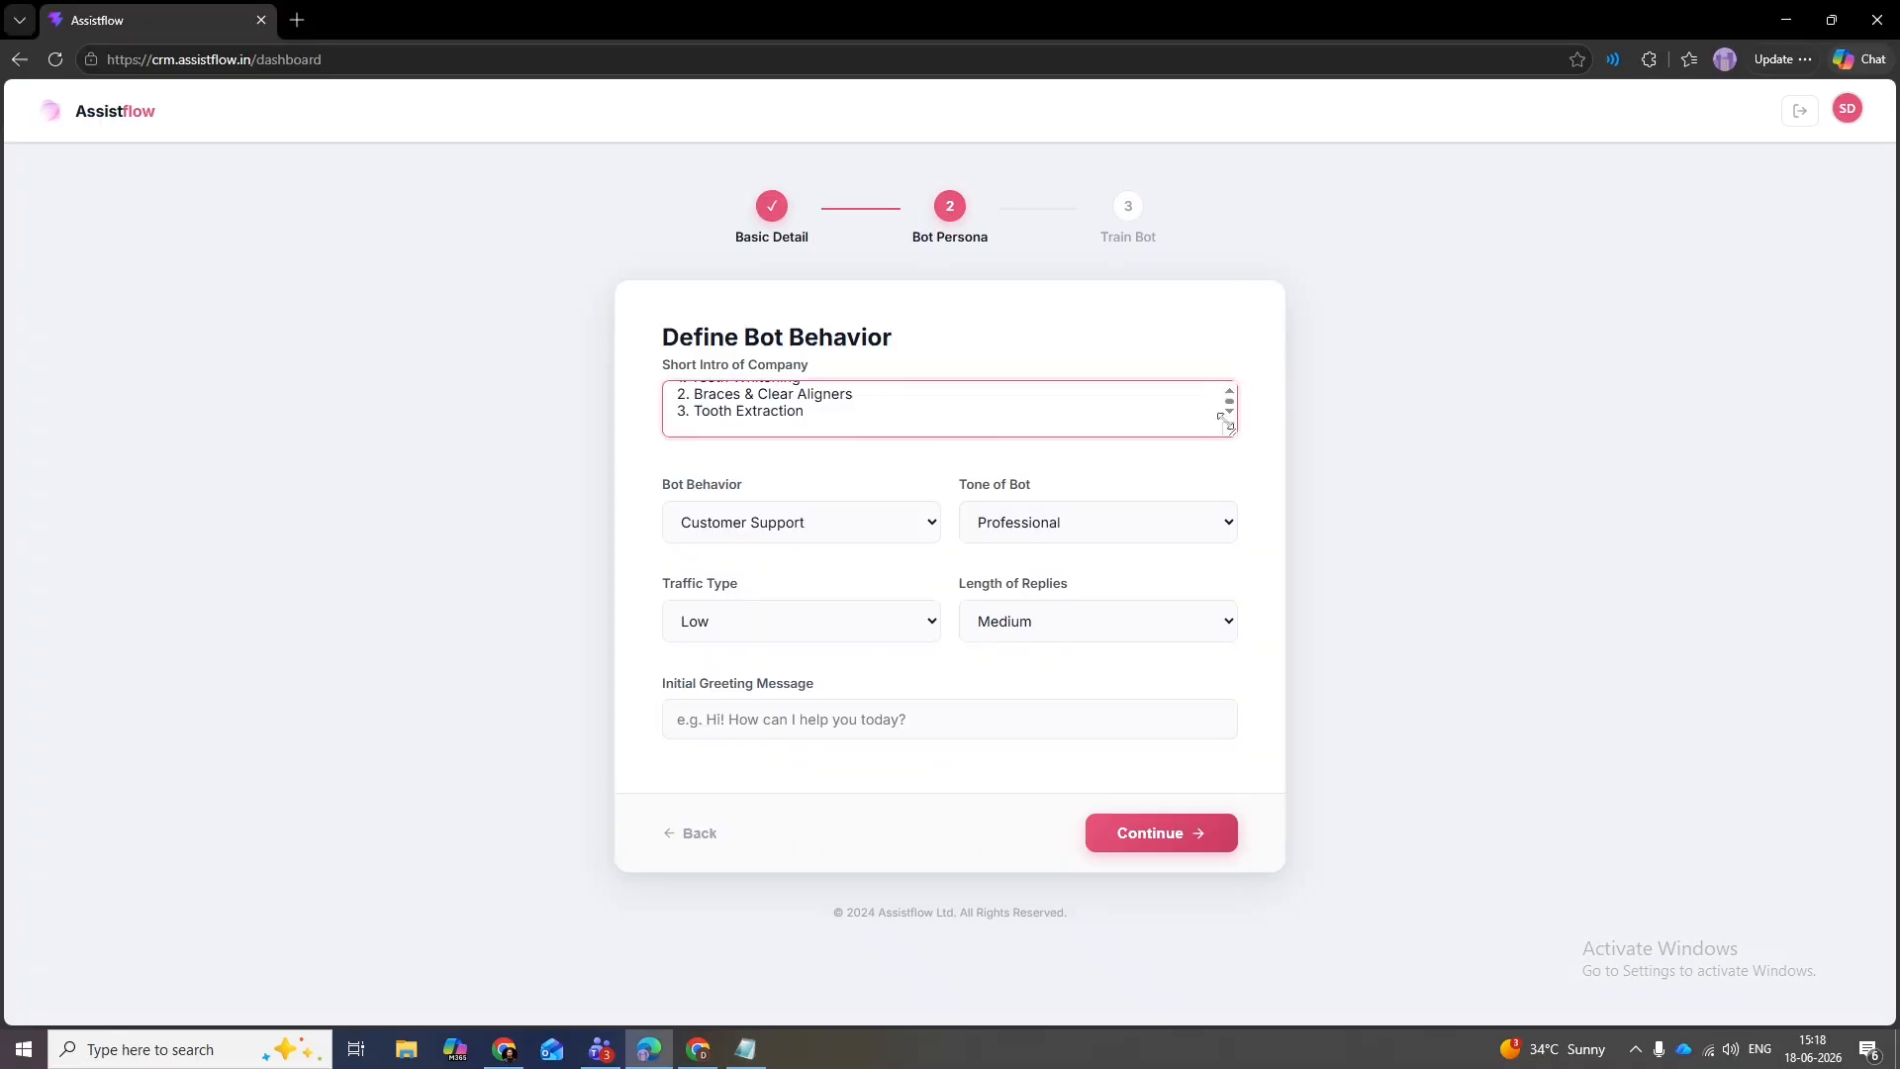
# - Set bot behavior to Sales, tone to Friendly, traffic to Low and reply length to Detailed
pyautogui.scroll(5, 1229, 400)
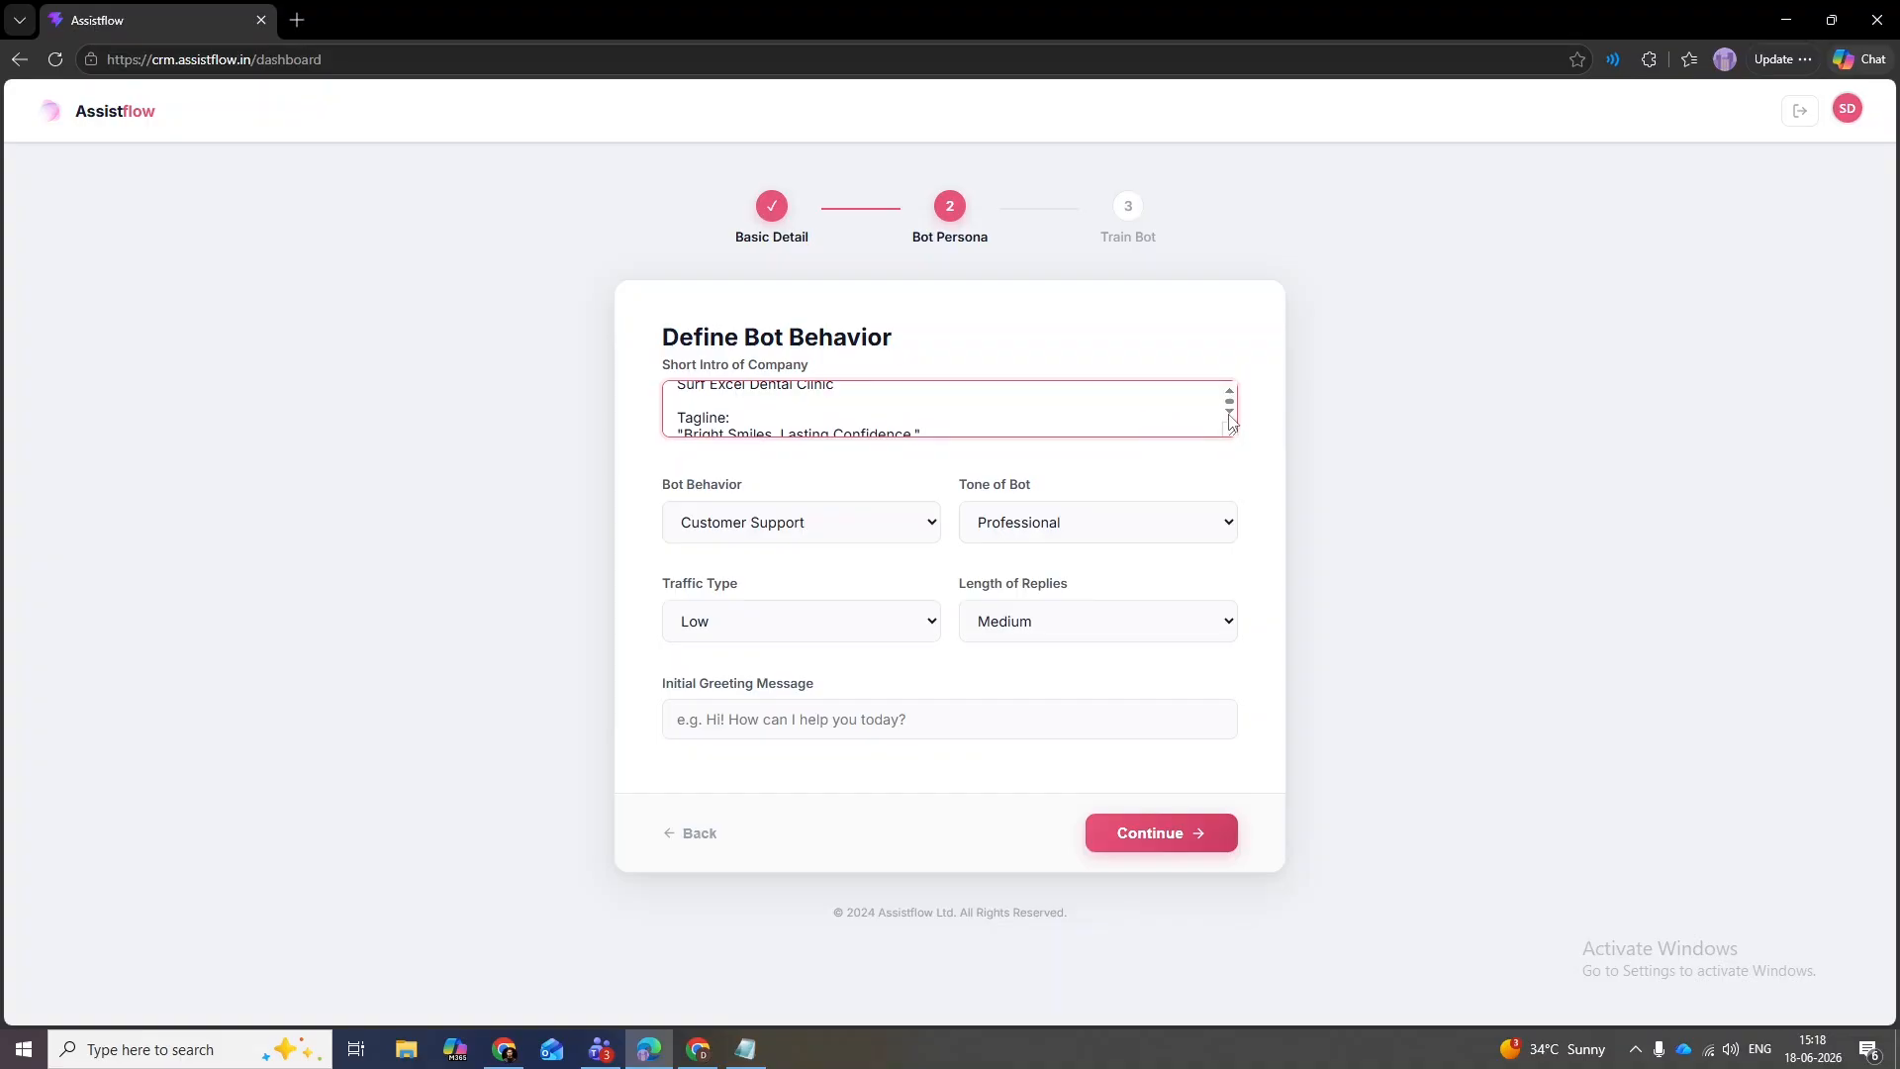
pyautogui.scroll(-5, 1233, 410)
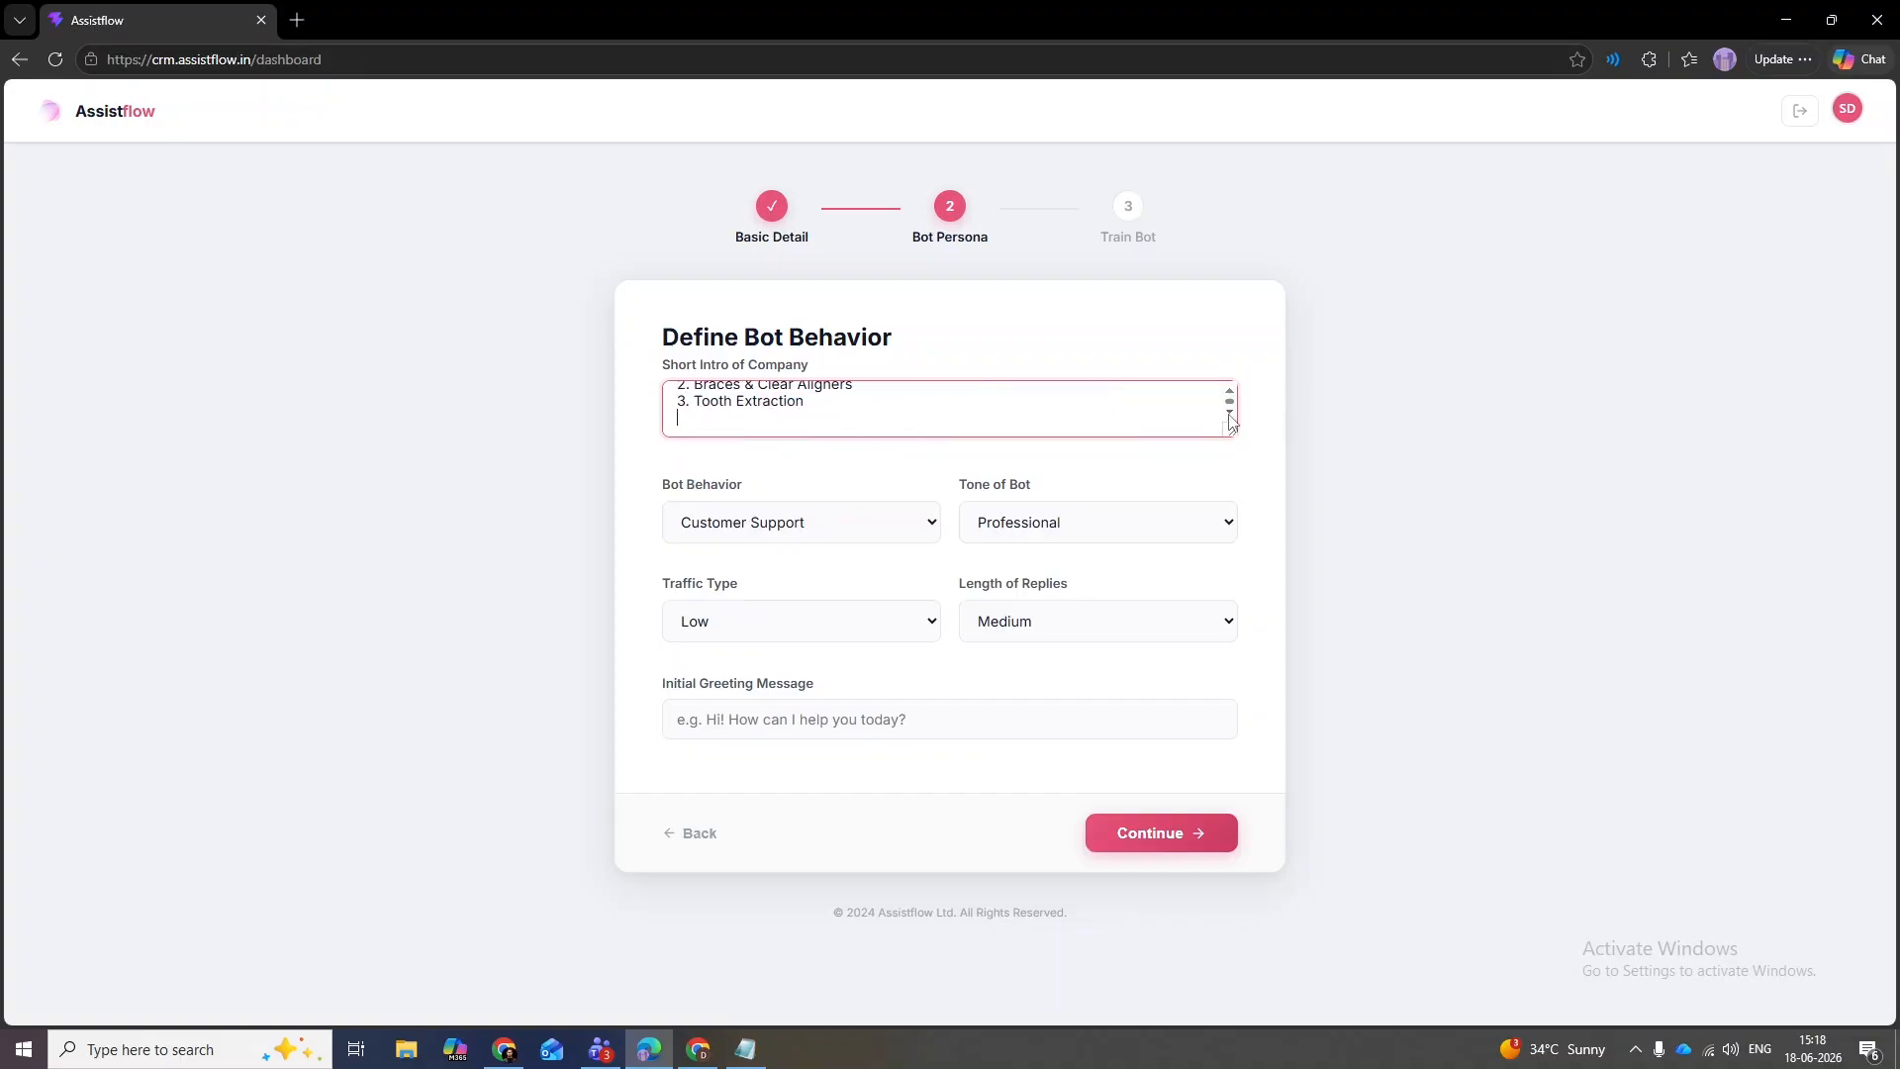
pyautogui.click(830, 537)
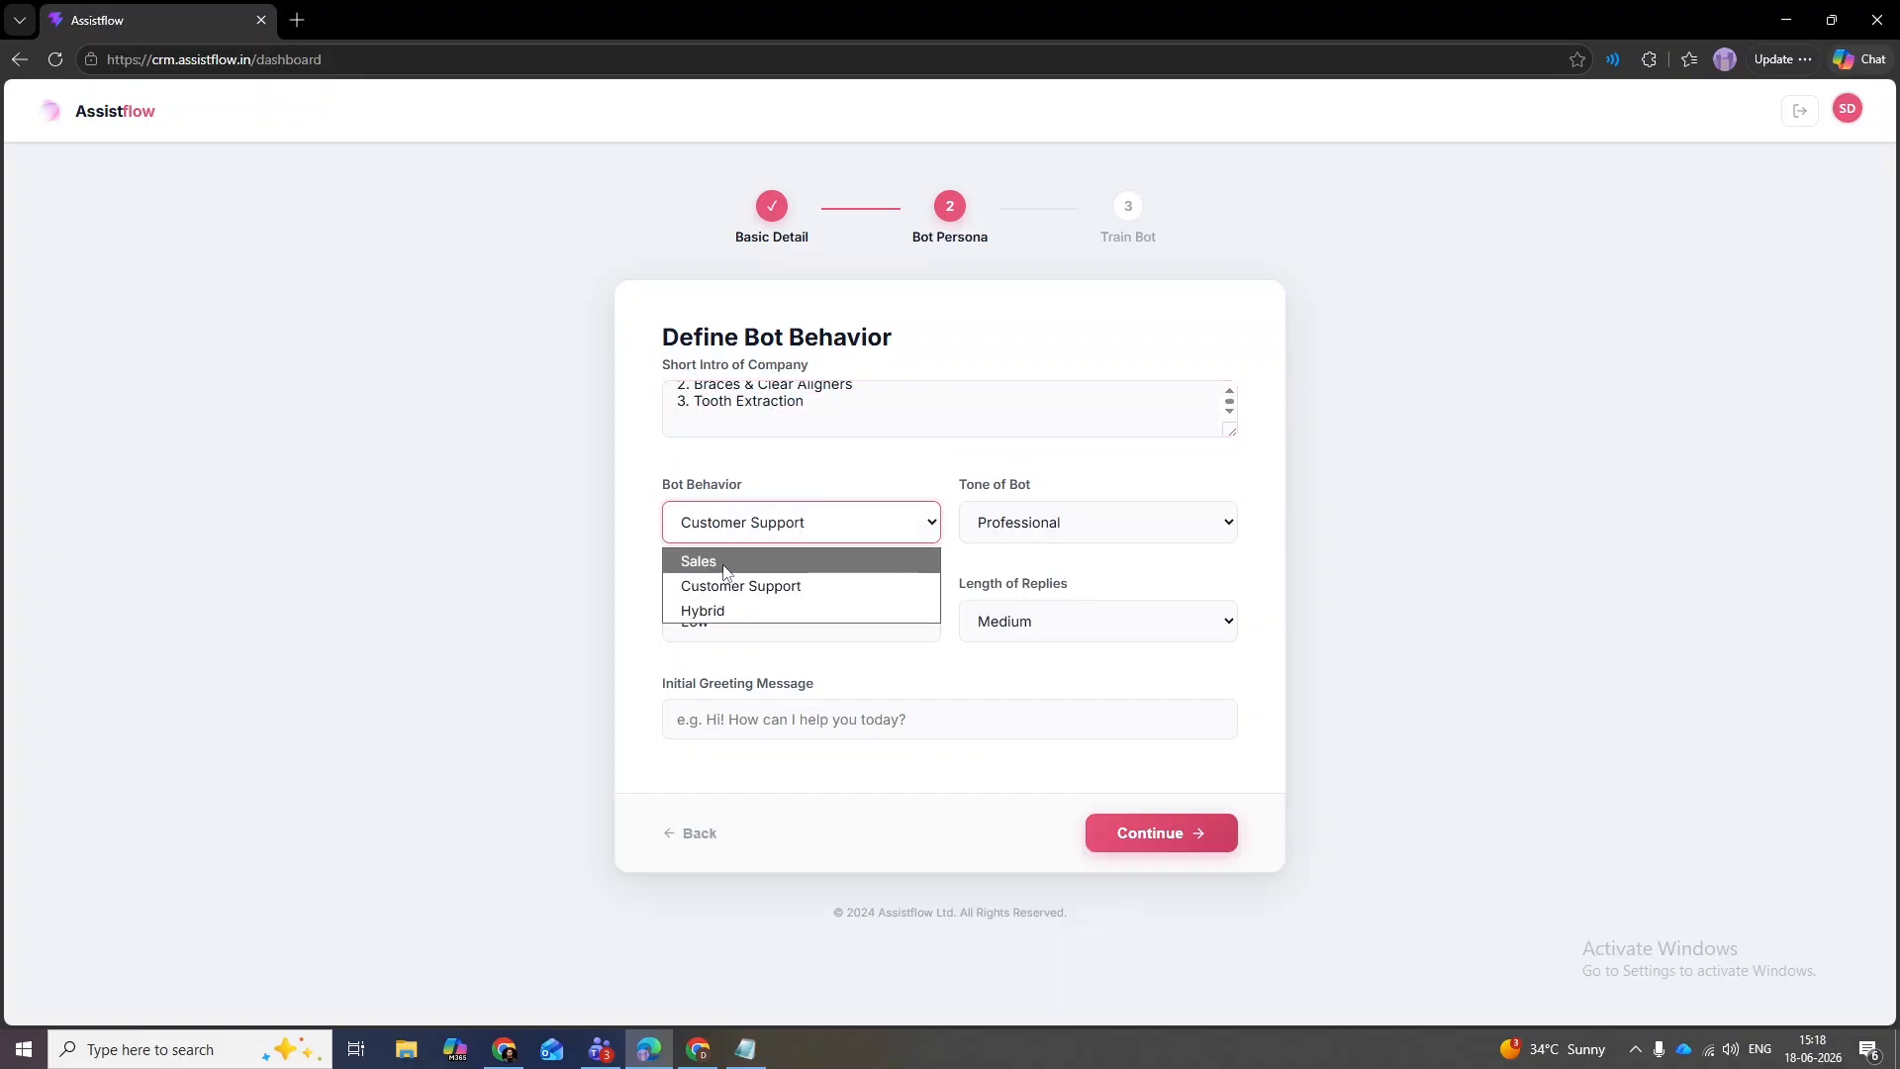
pyautogui.click(723, 557)
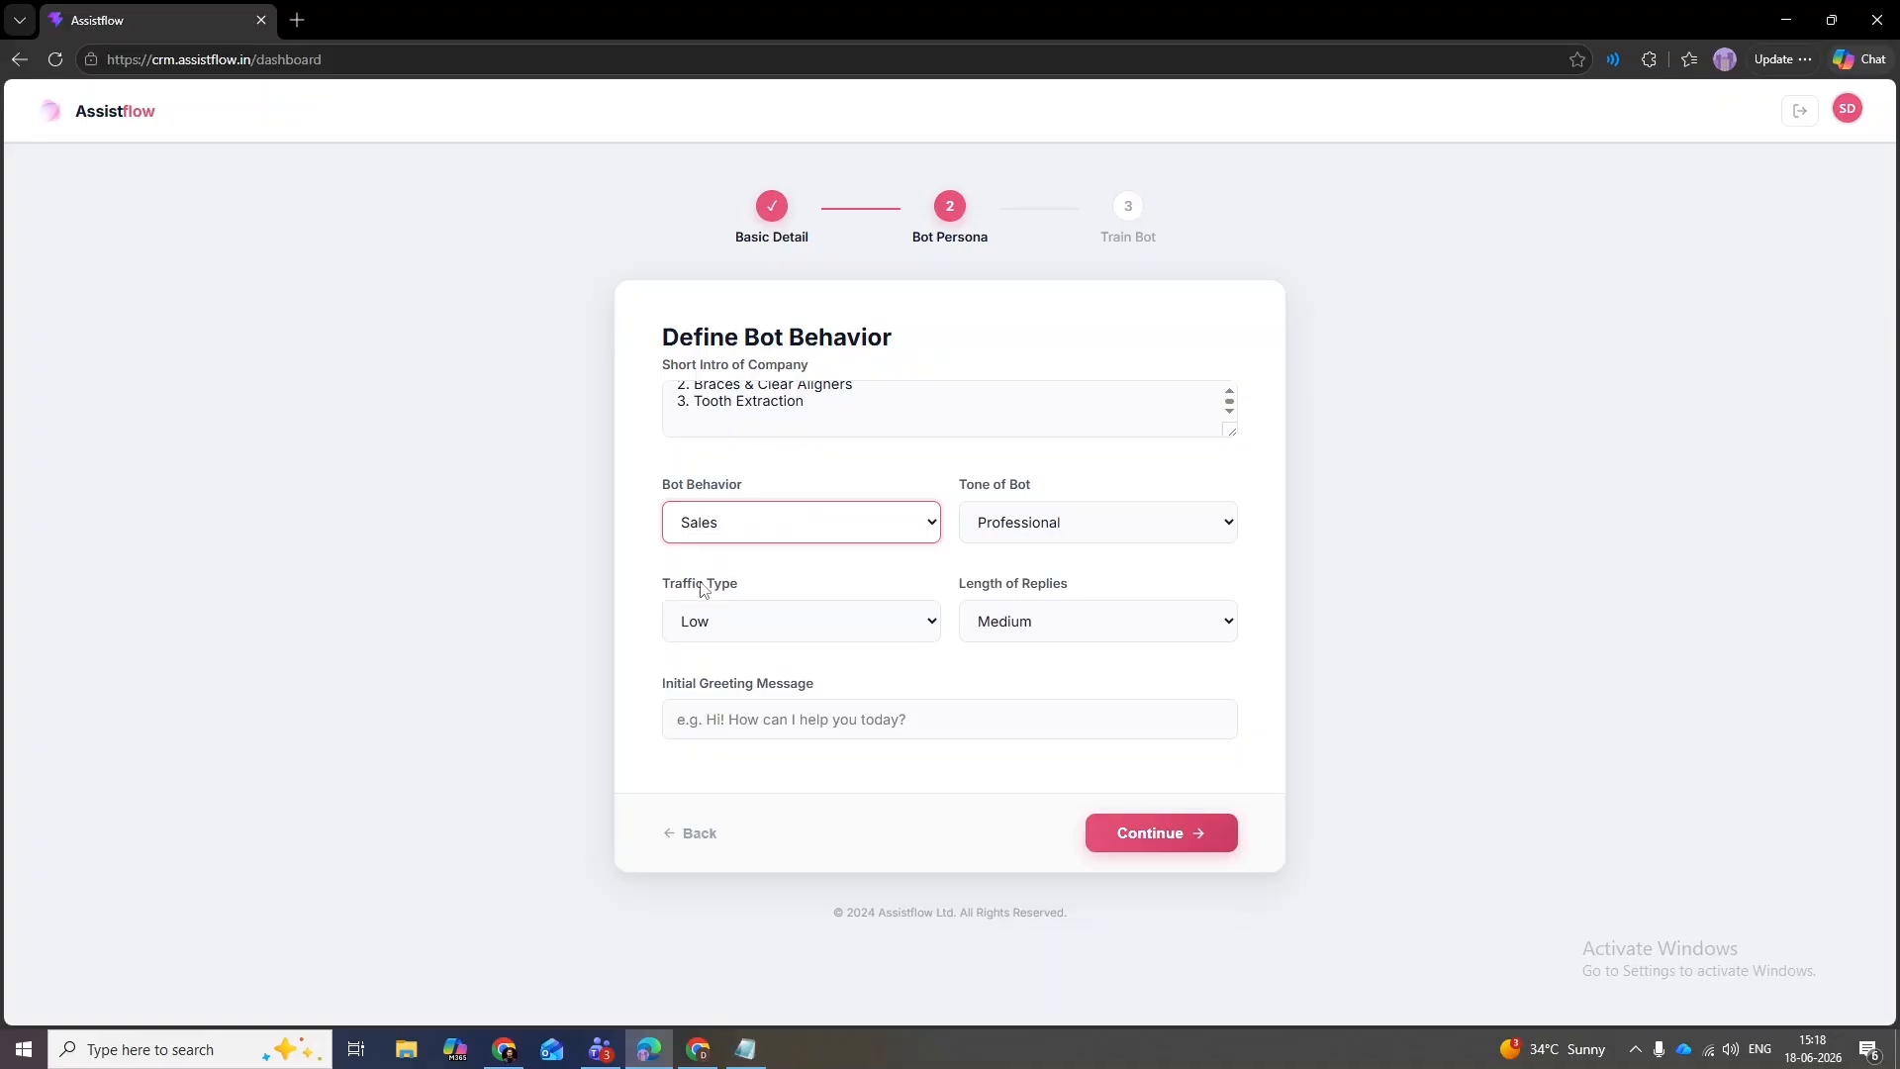
pyautogui.click(1002, 536)
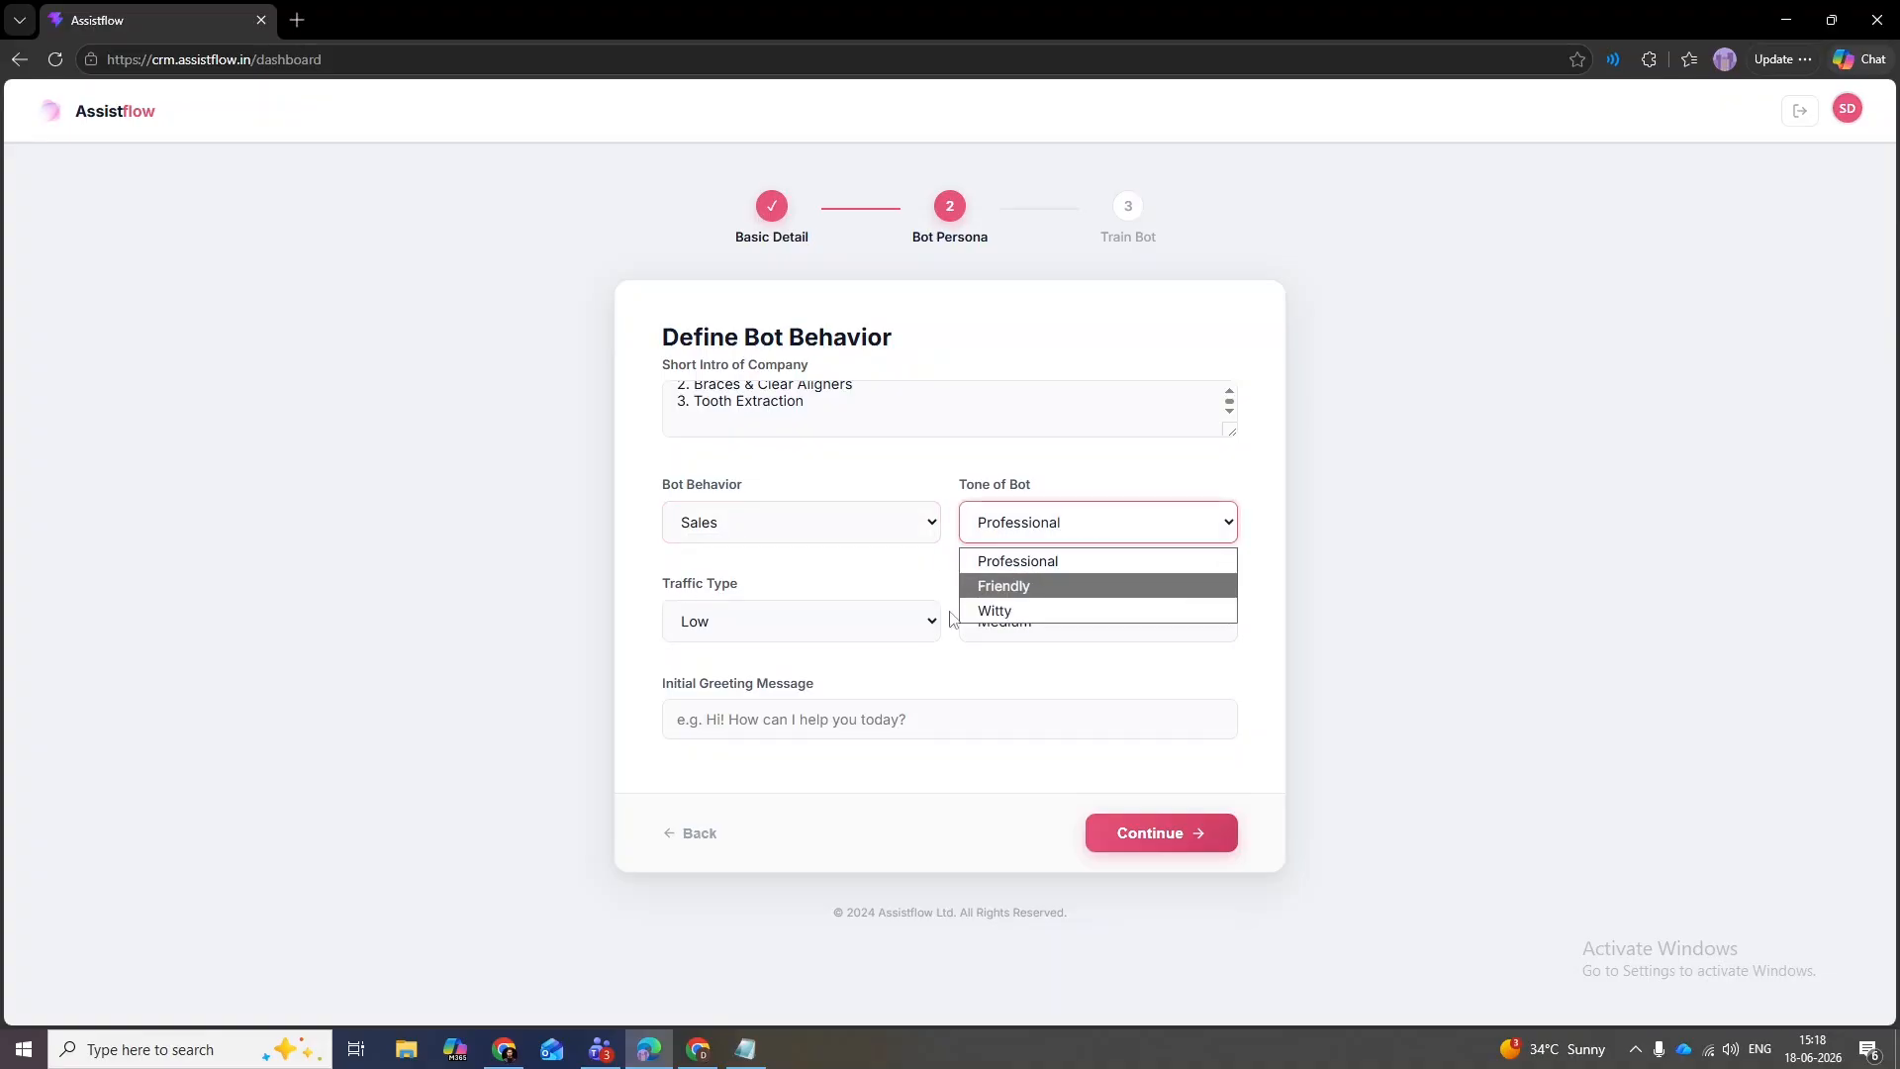
pyautogui.click(1019, 586)
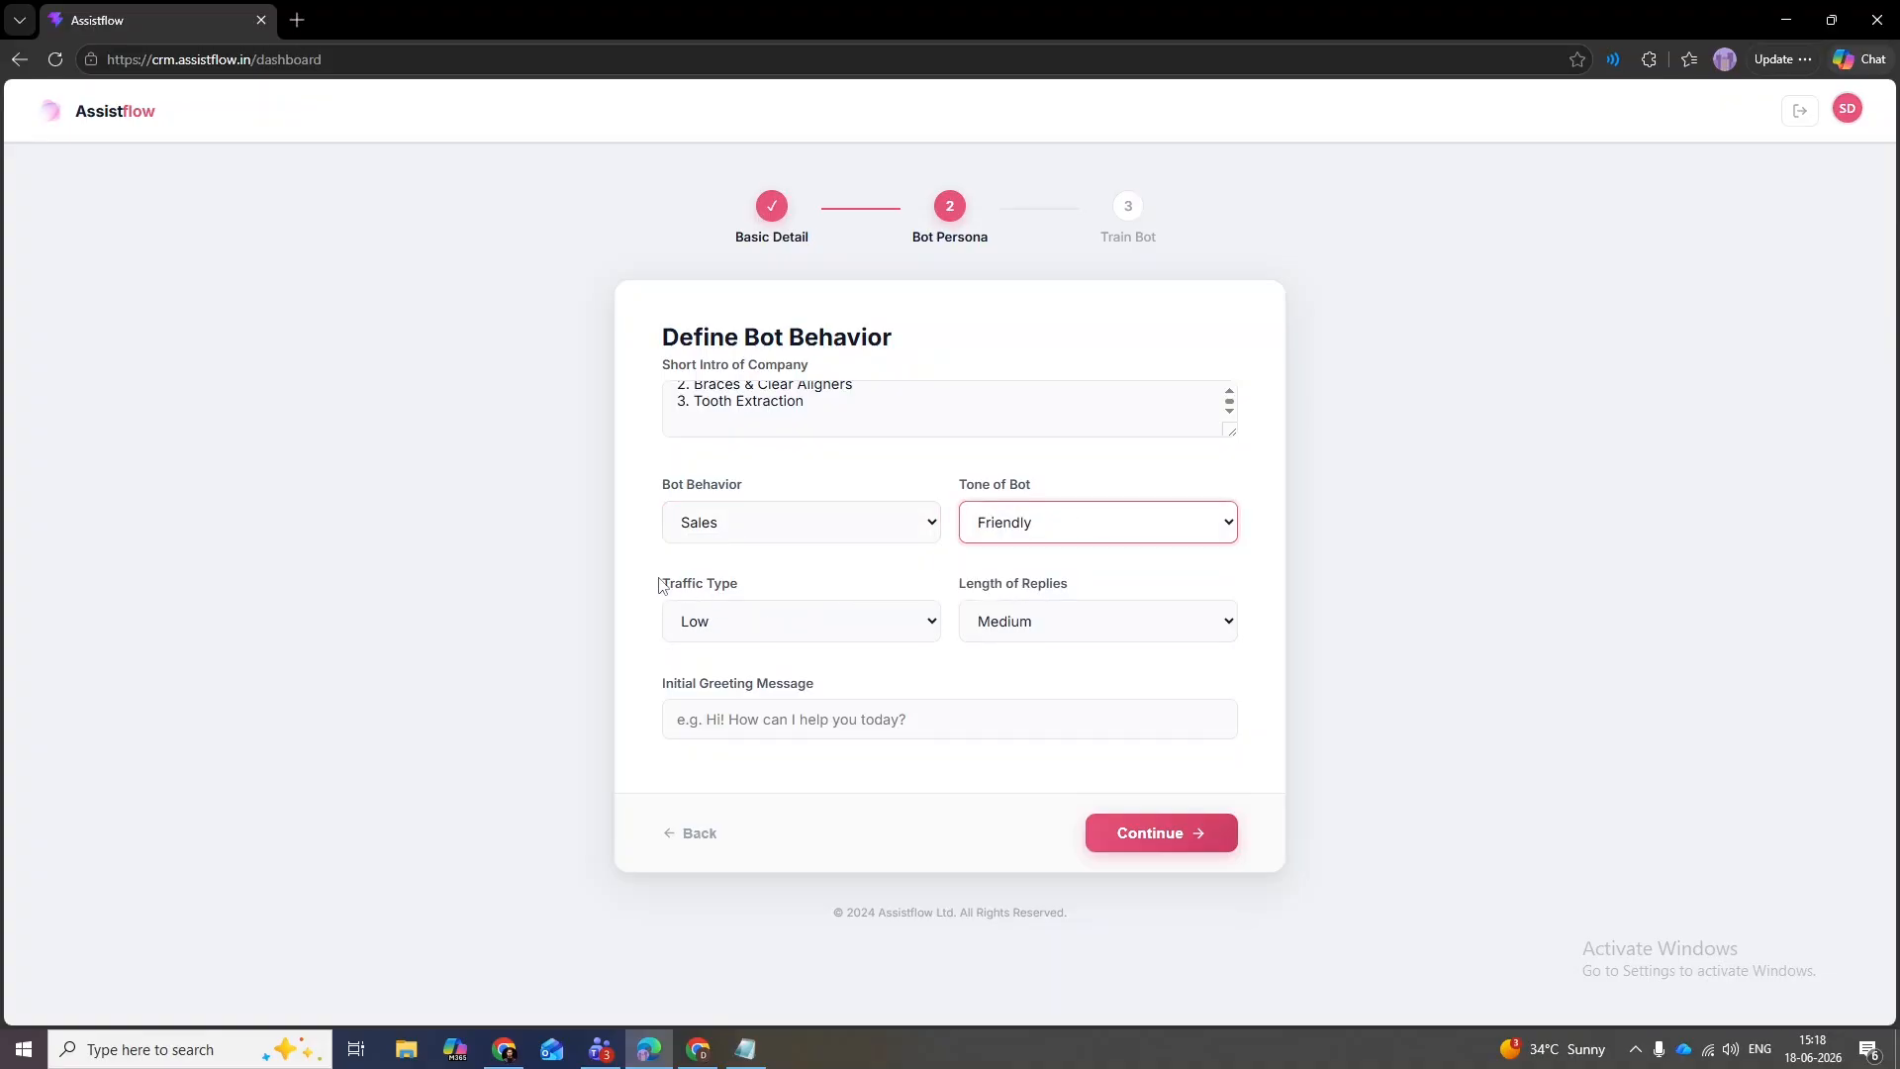
pyautogui.click(725, 620)
pyautogui.click(721, 660)
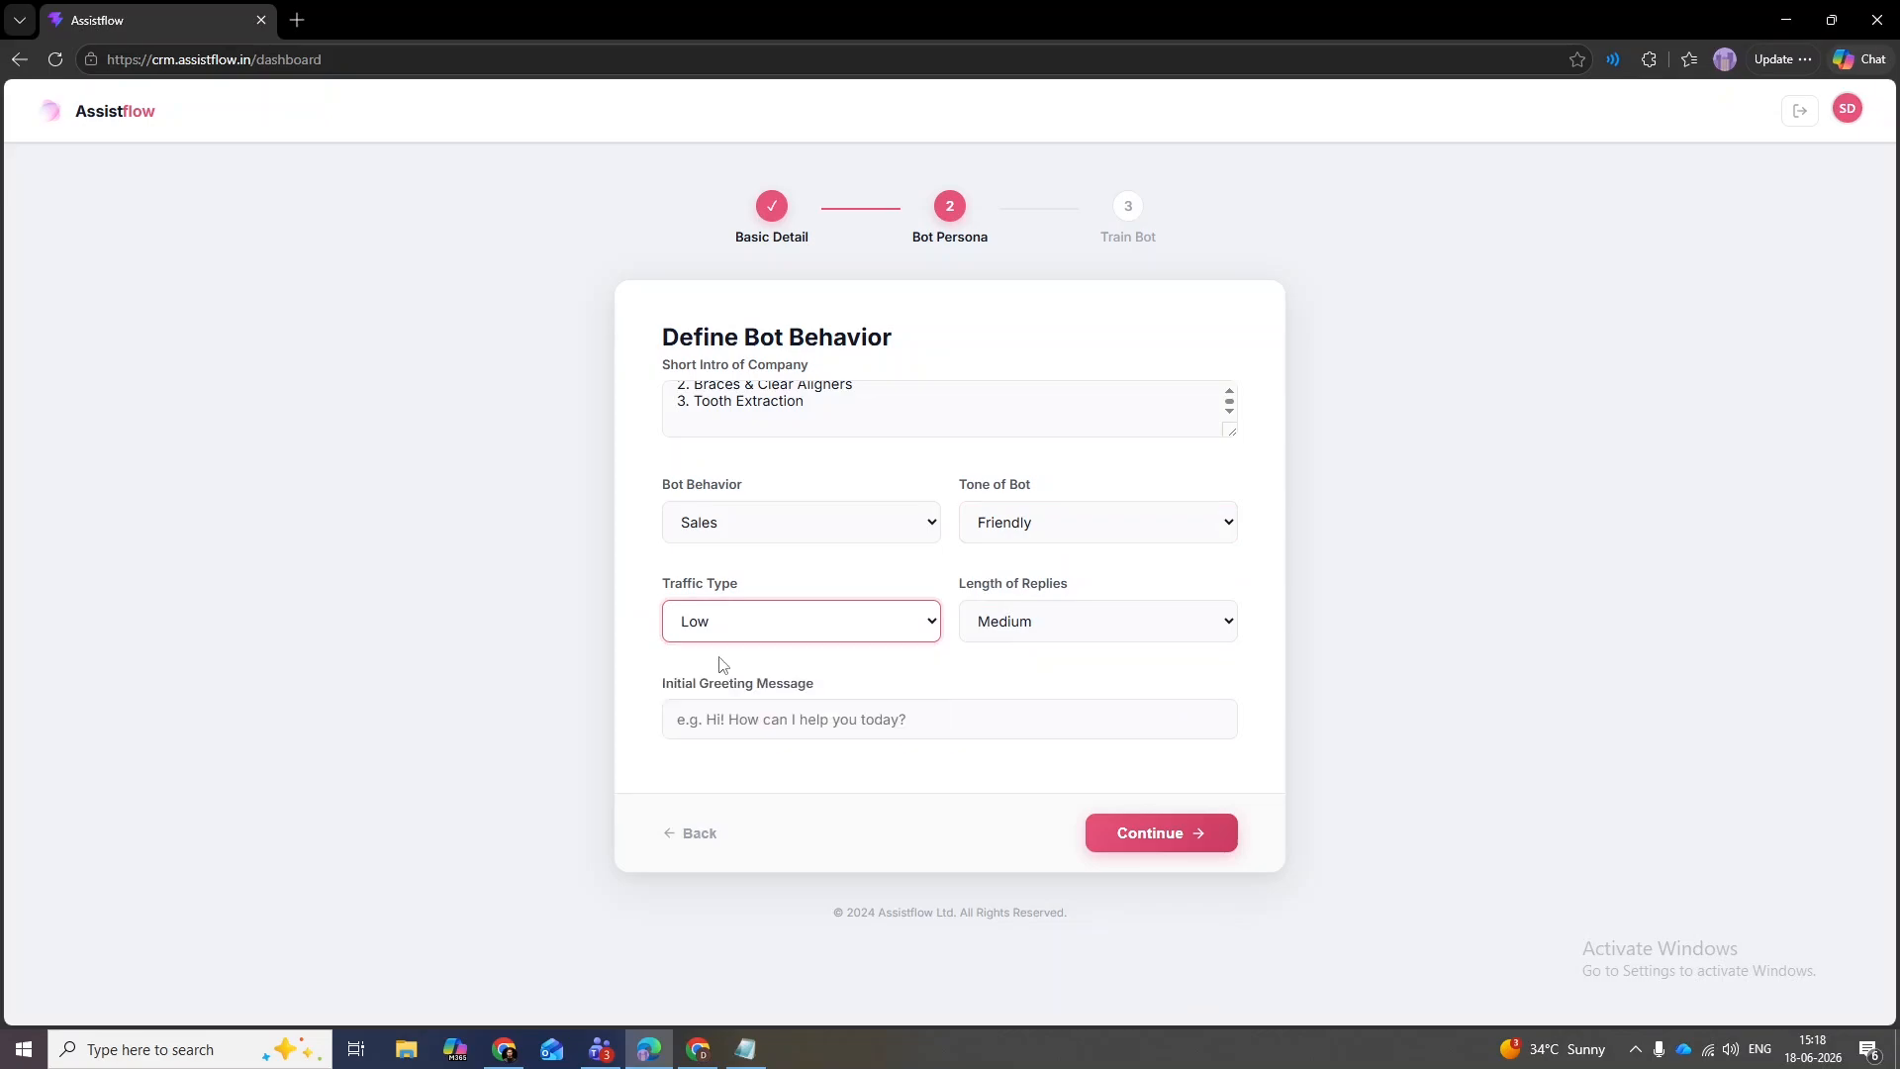
pyautogui.click(1060, 635)
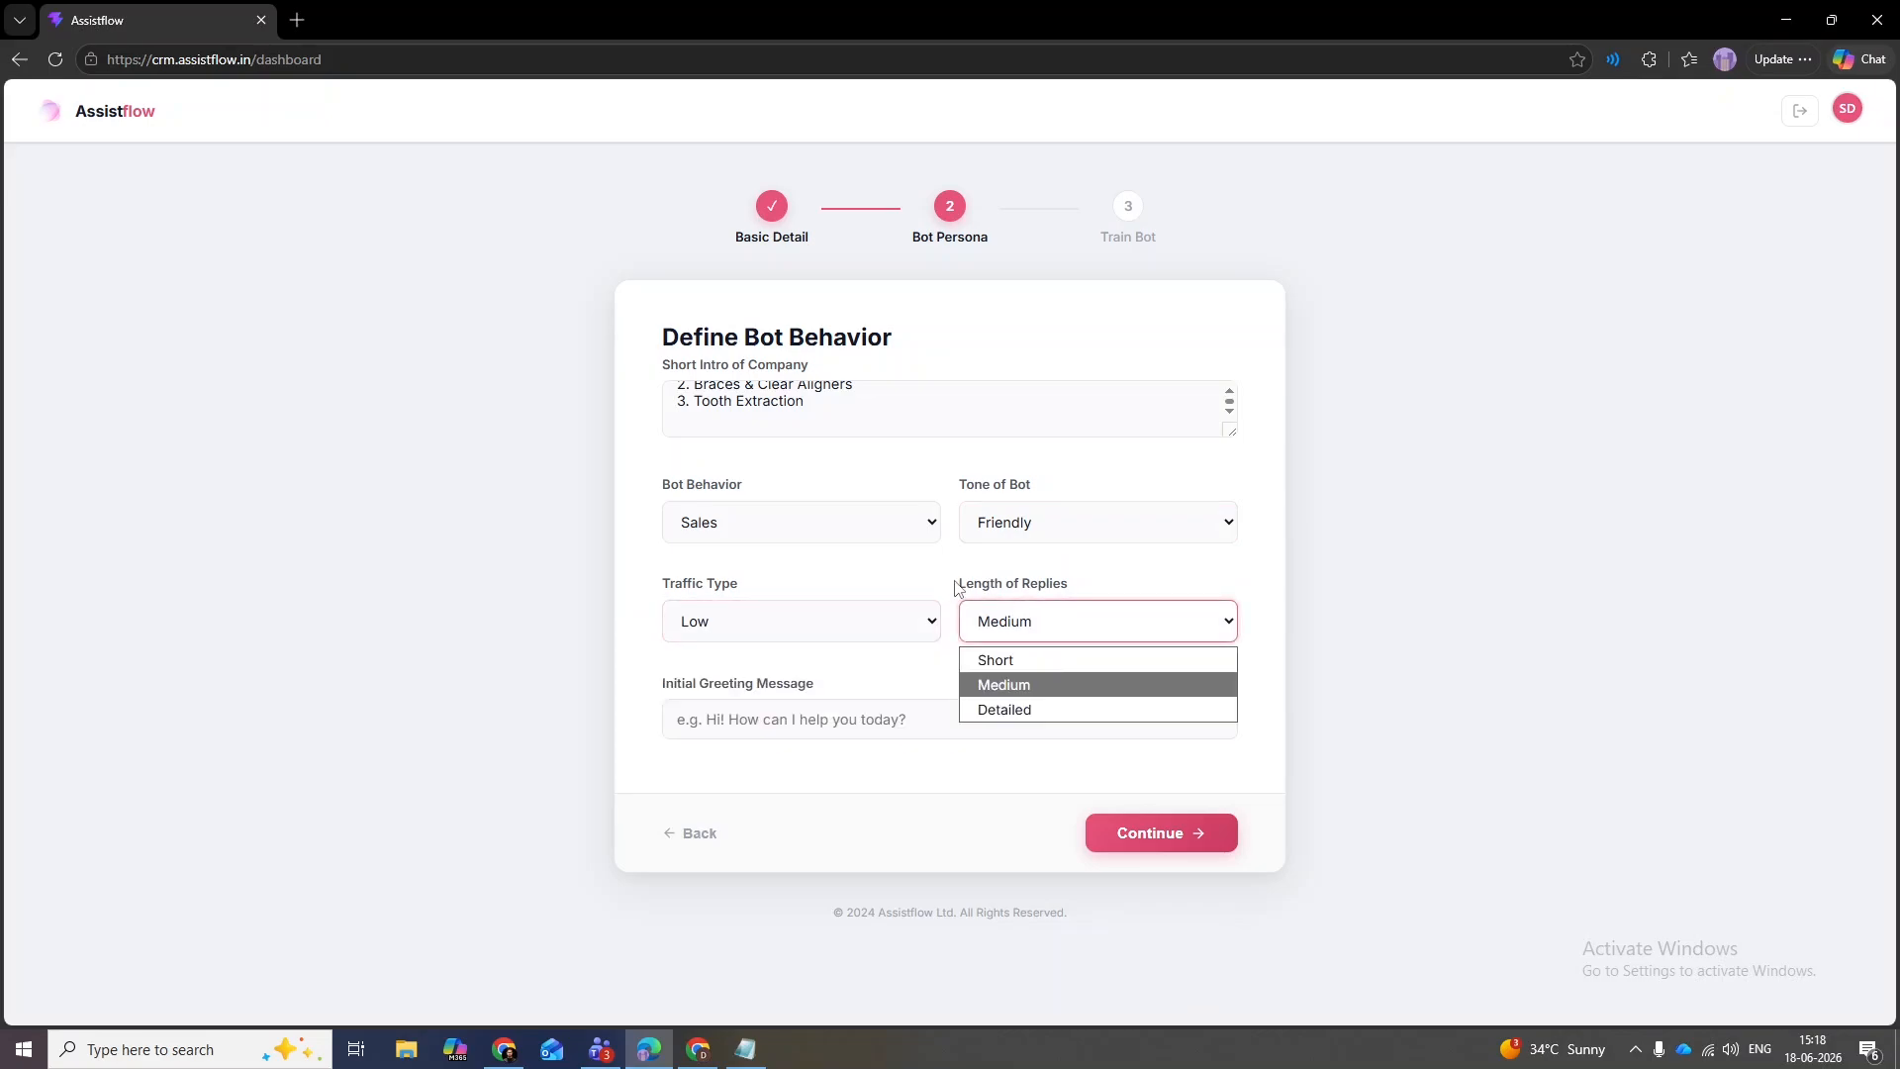
pyautogui.click(1029, 708)
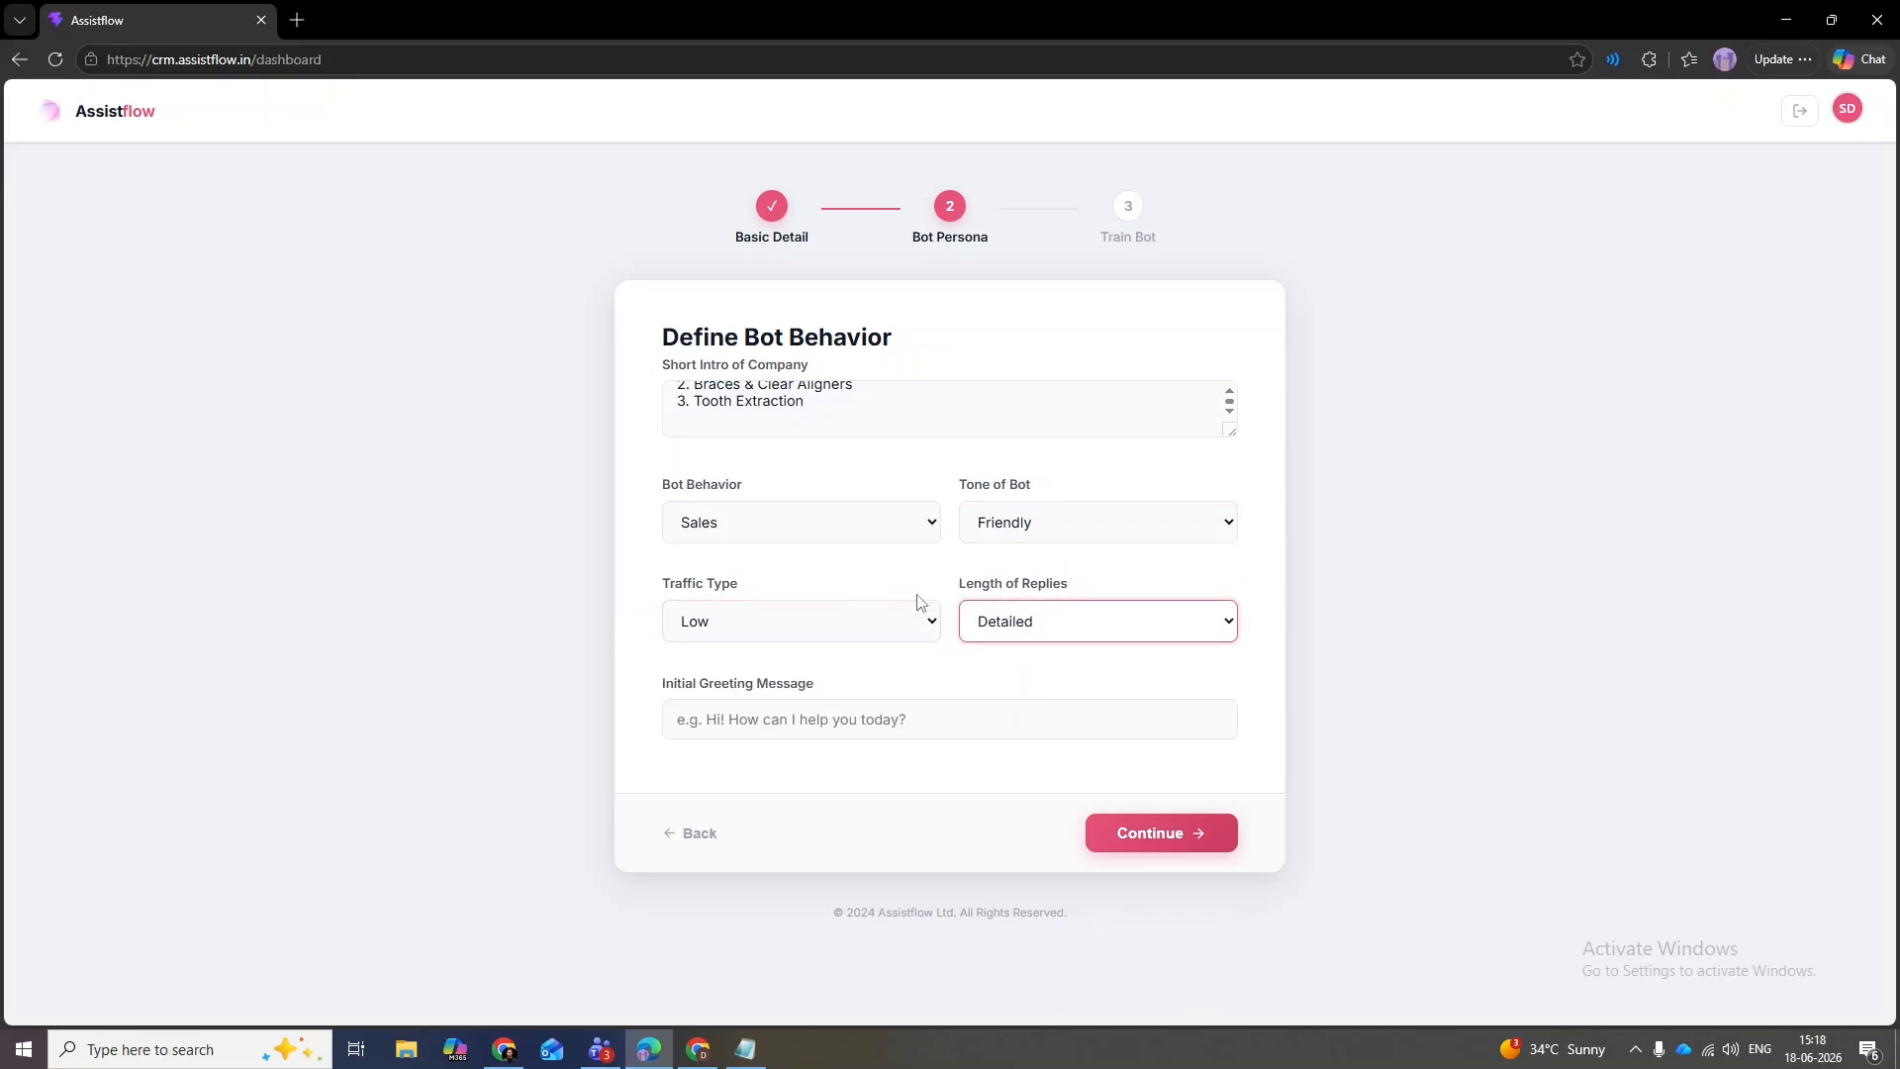
pyautogui.click(1032, 633)
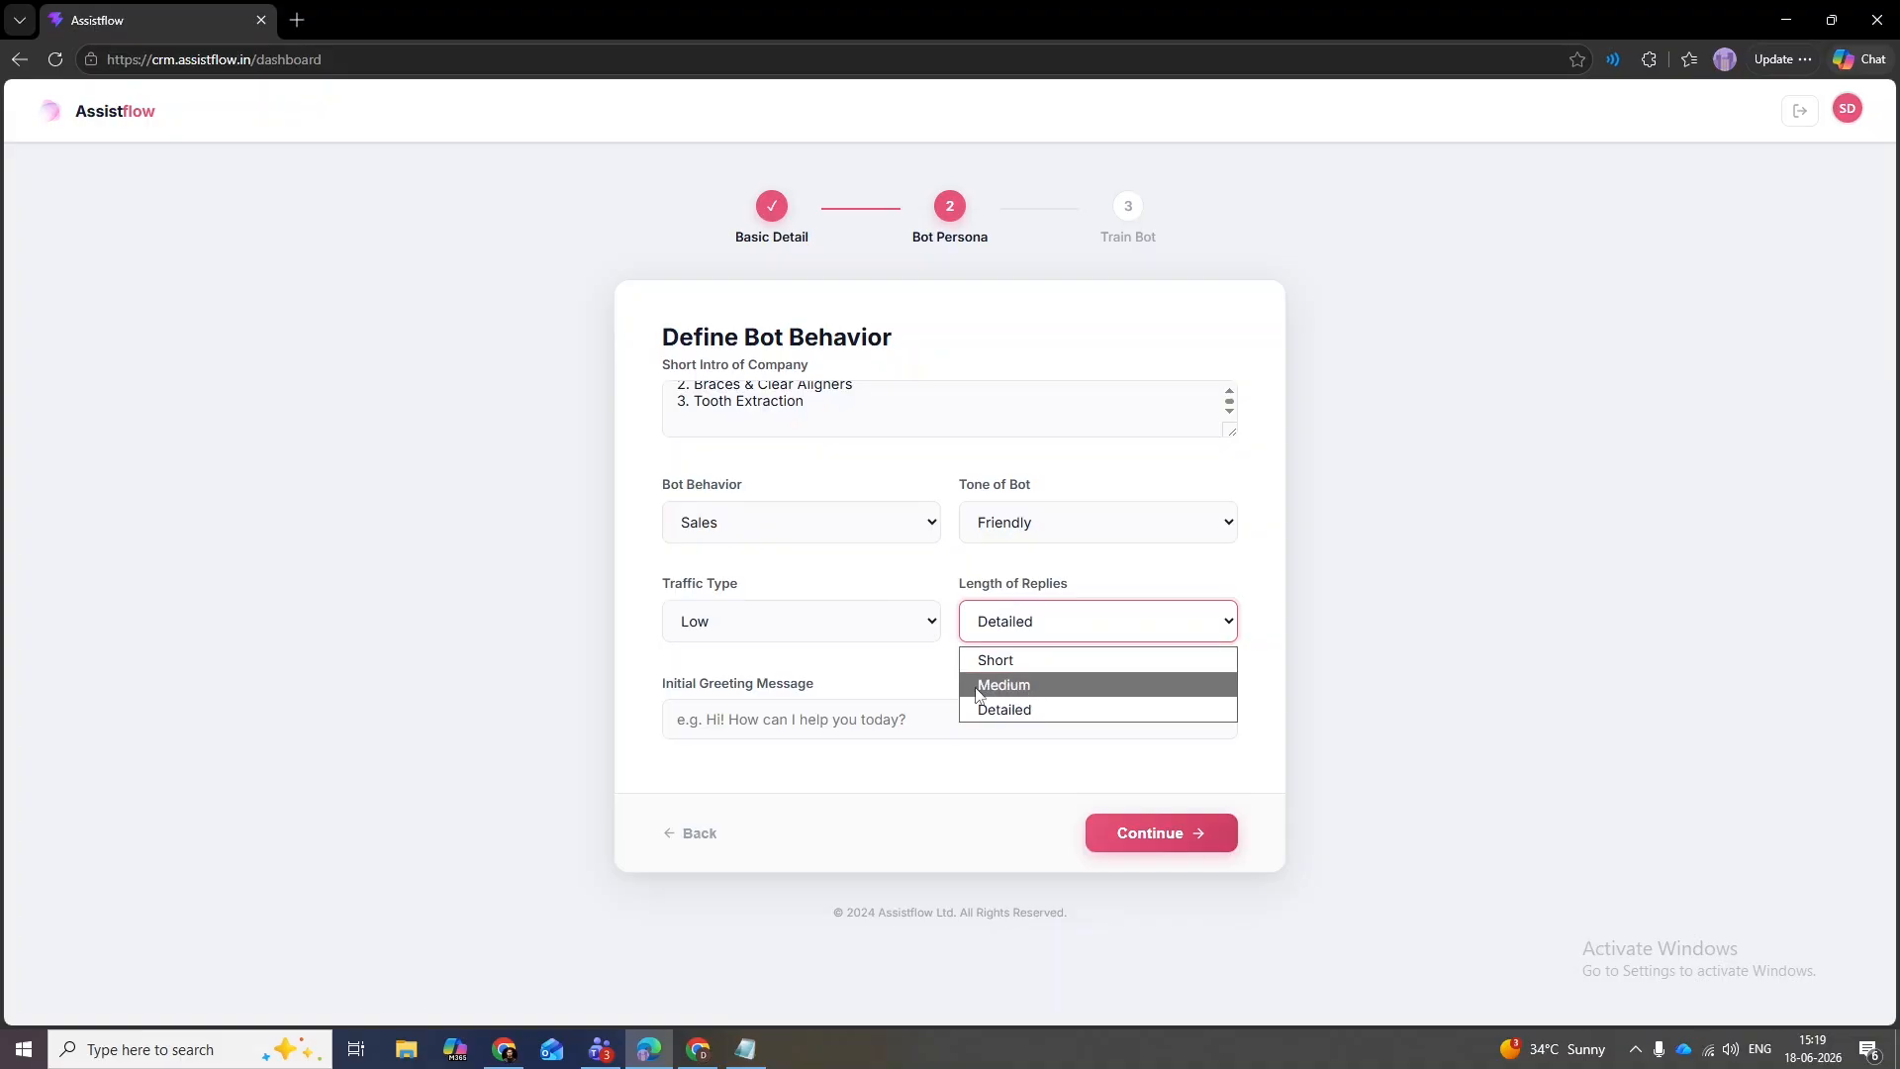
# - Add an initial greeting asking how the bot can make visitors smile today, then continue
pyautogui.click(801, 718)
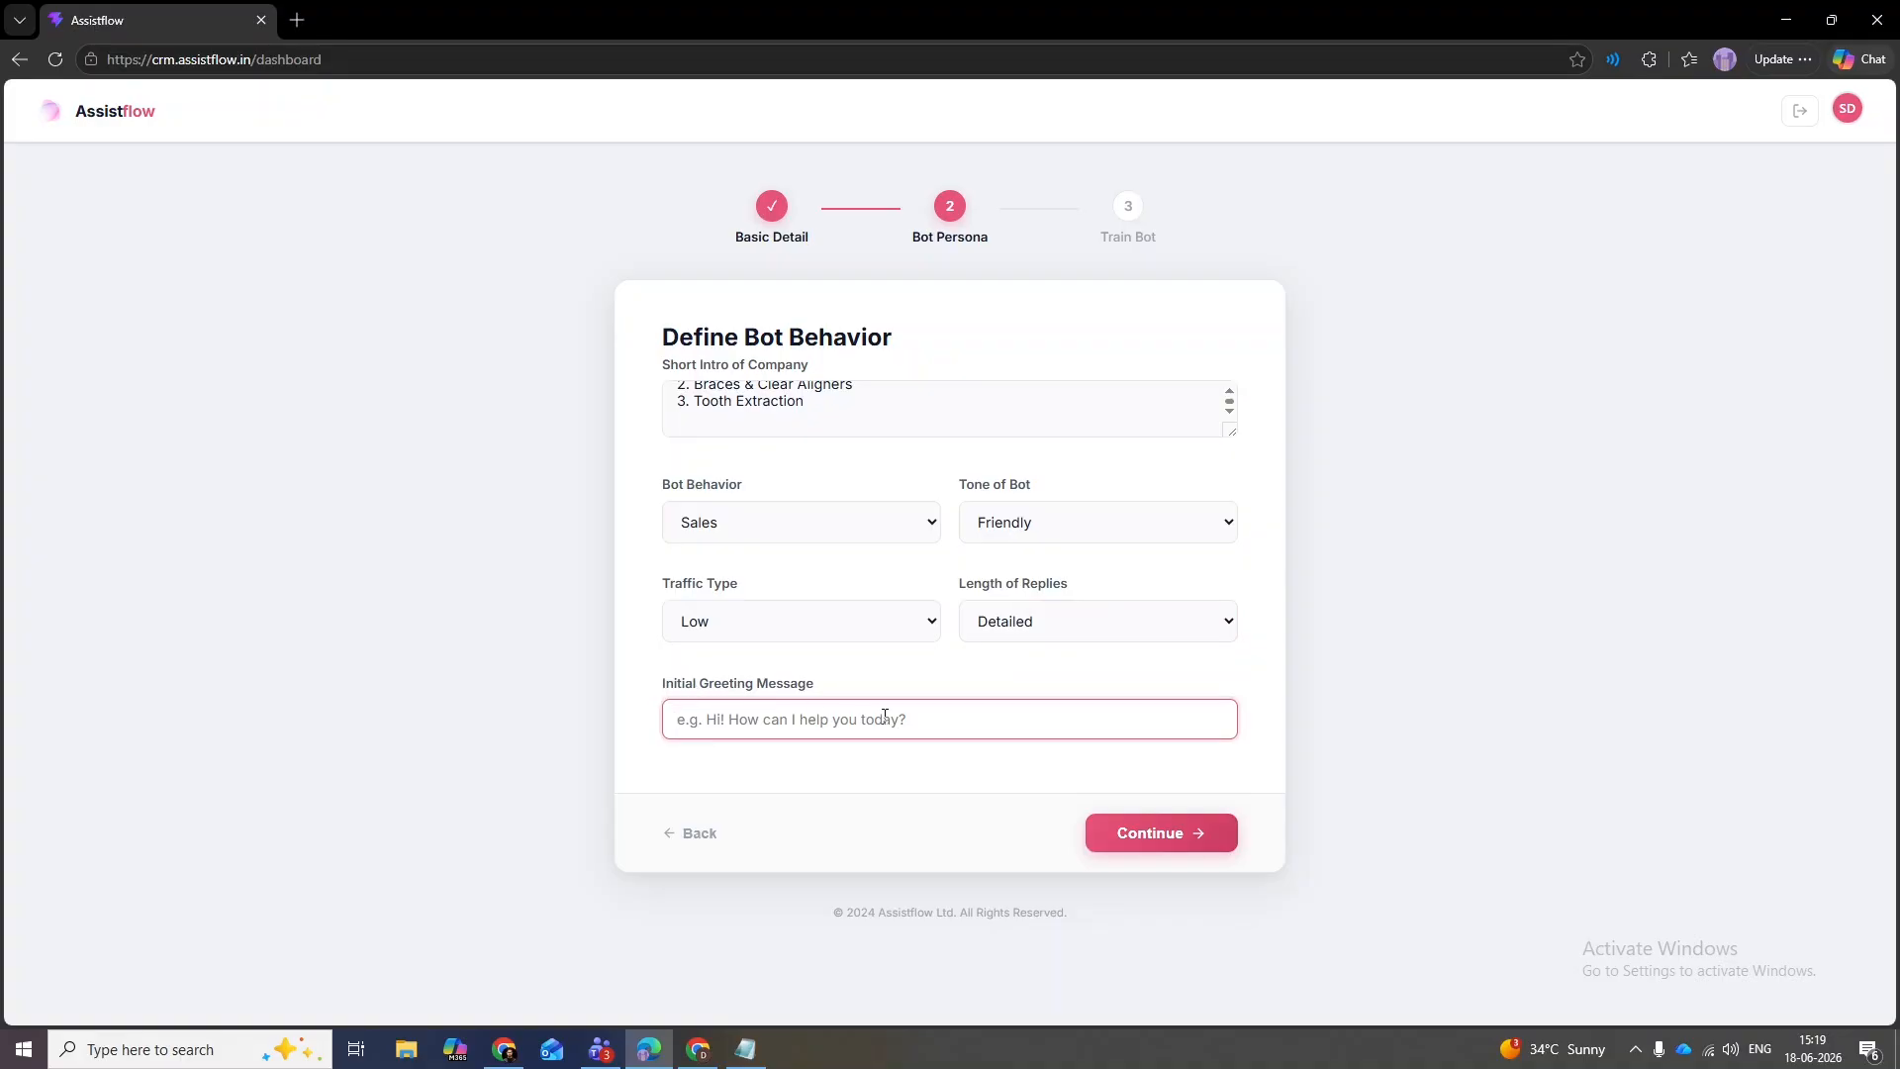
pyautogui.write('Hi, I am Karan . How can I make you smile today>')
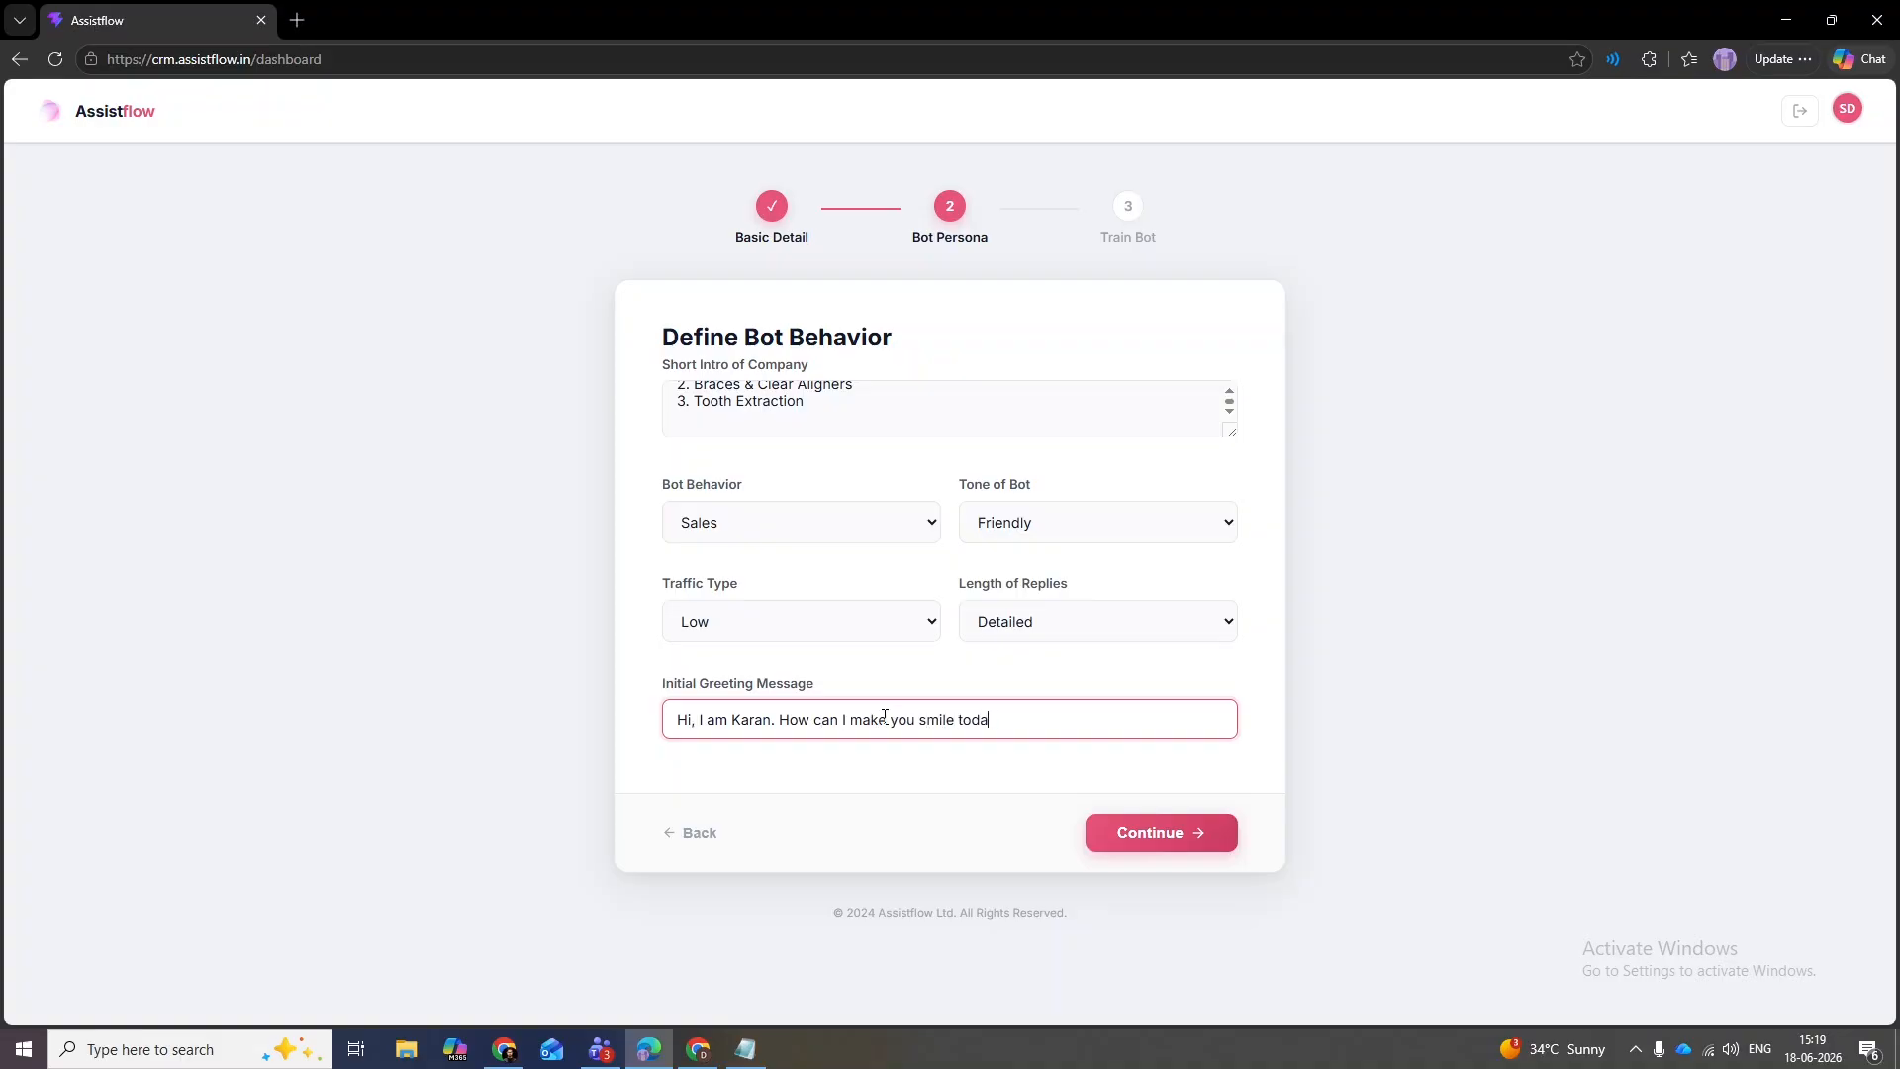
pyautogui.press('BackSpace')
pyautogui.press('BackSpace')
pyautogui.write('?')
pyautogui.click(1193, 832)
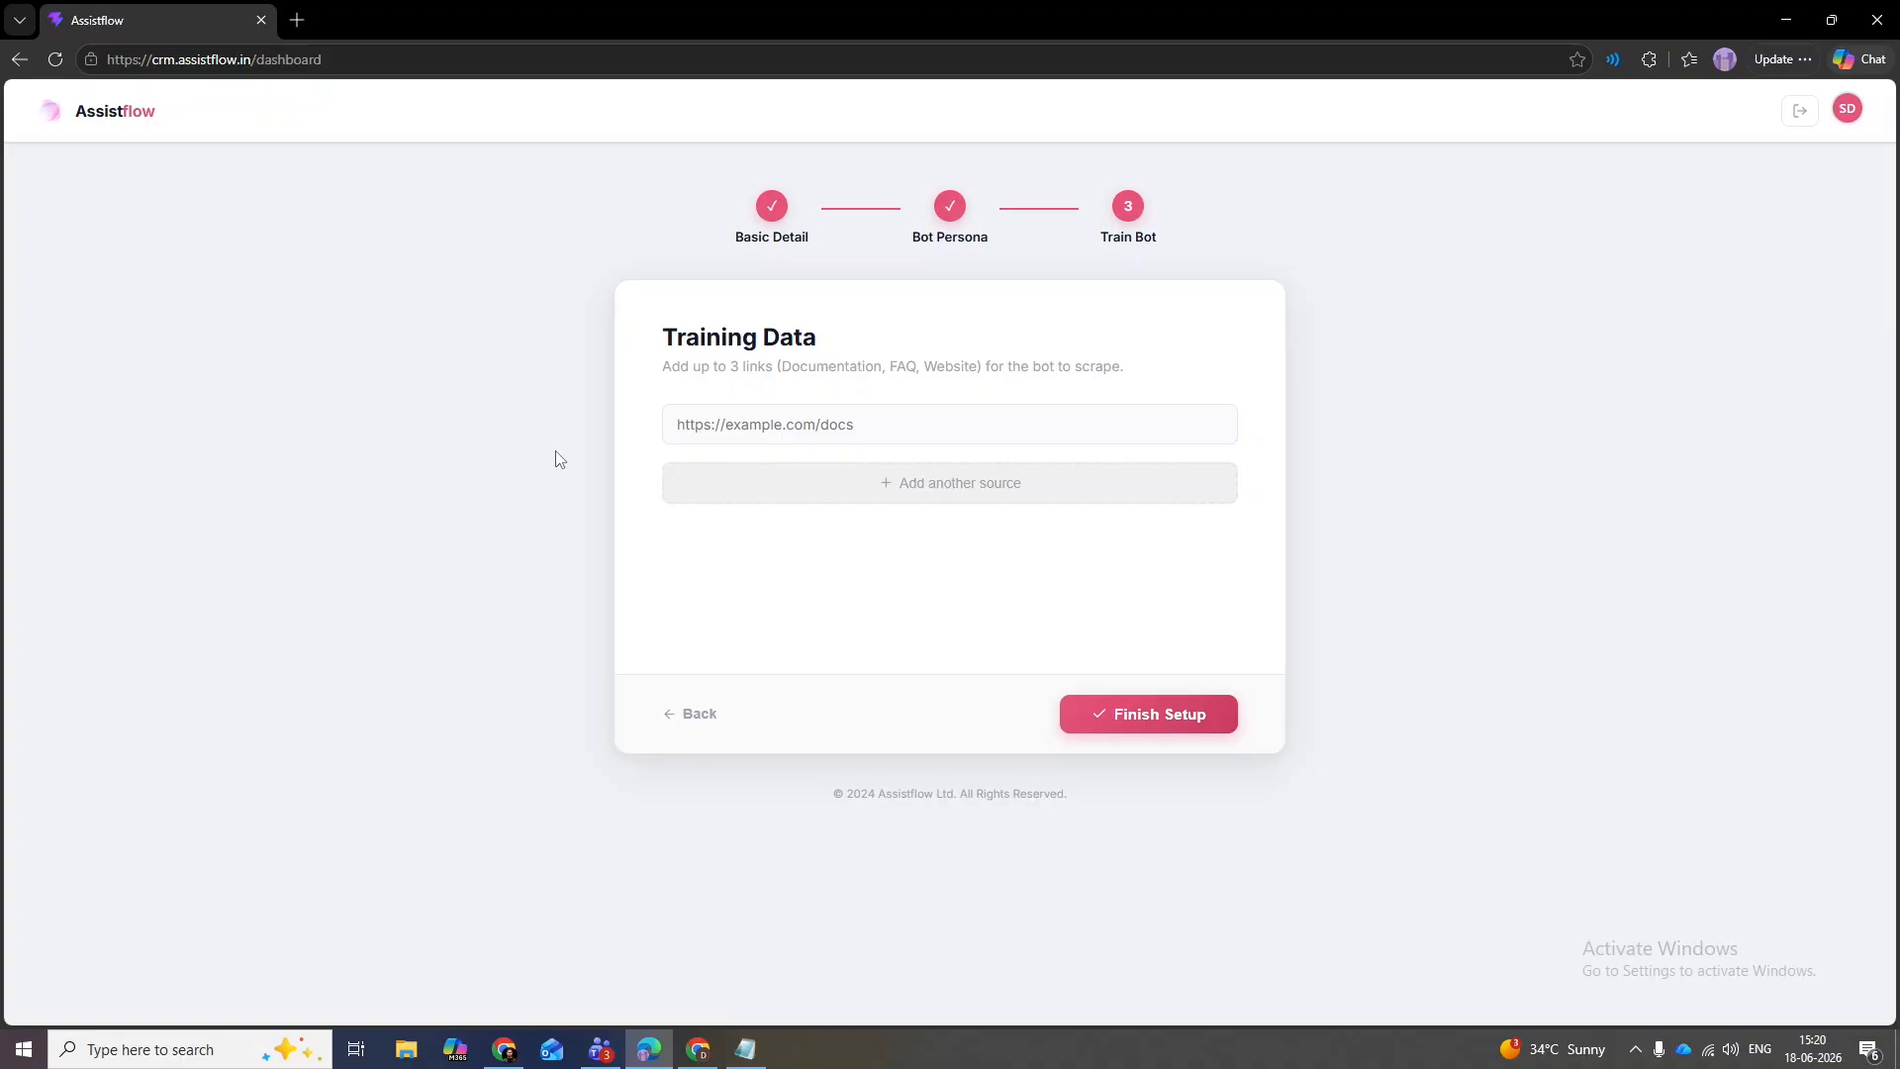
pyautogui.hotkey('alt', 'Tab')
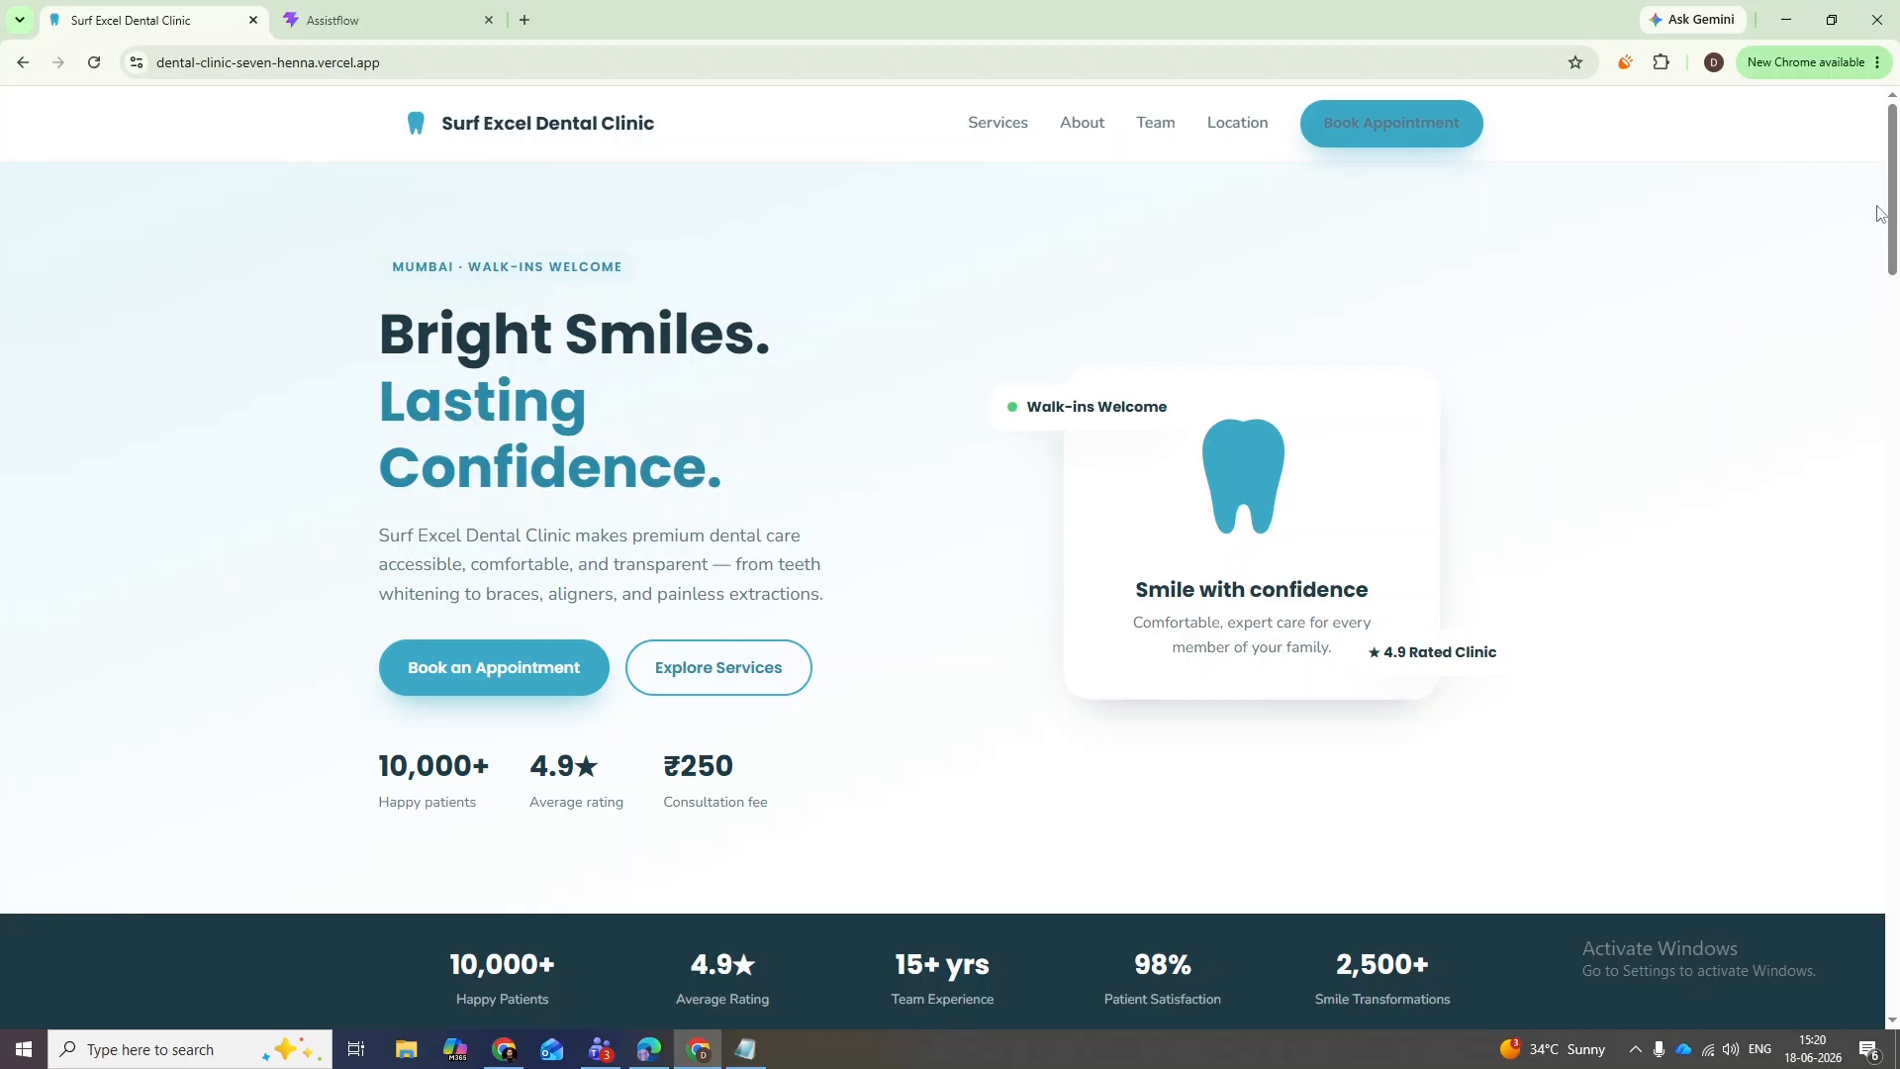
# - Scroll through the Surf Excel Dental Clinic website to review its content
pyautogui.click(745, 1049)
pyautogui.moveTo(1897, 194); pyautogui.dragTo(1897, 373)
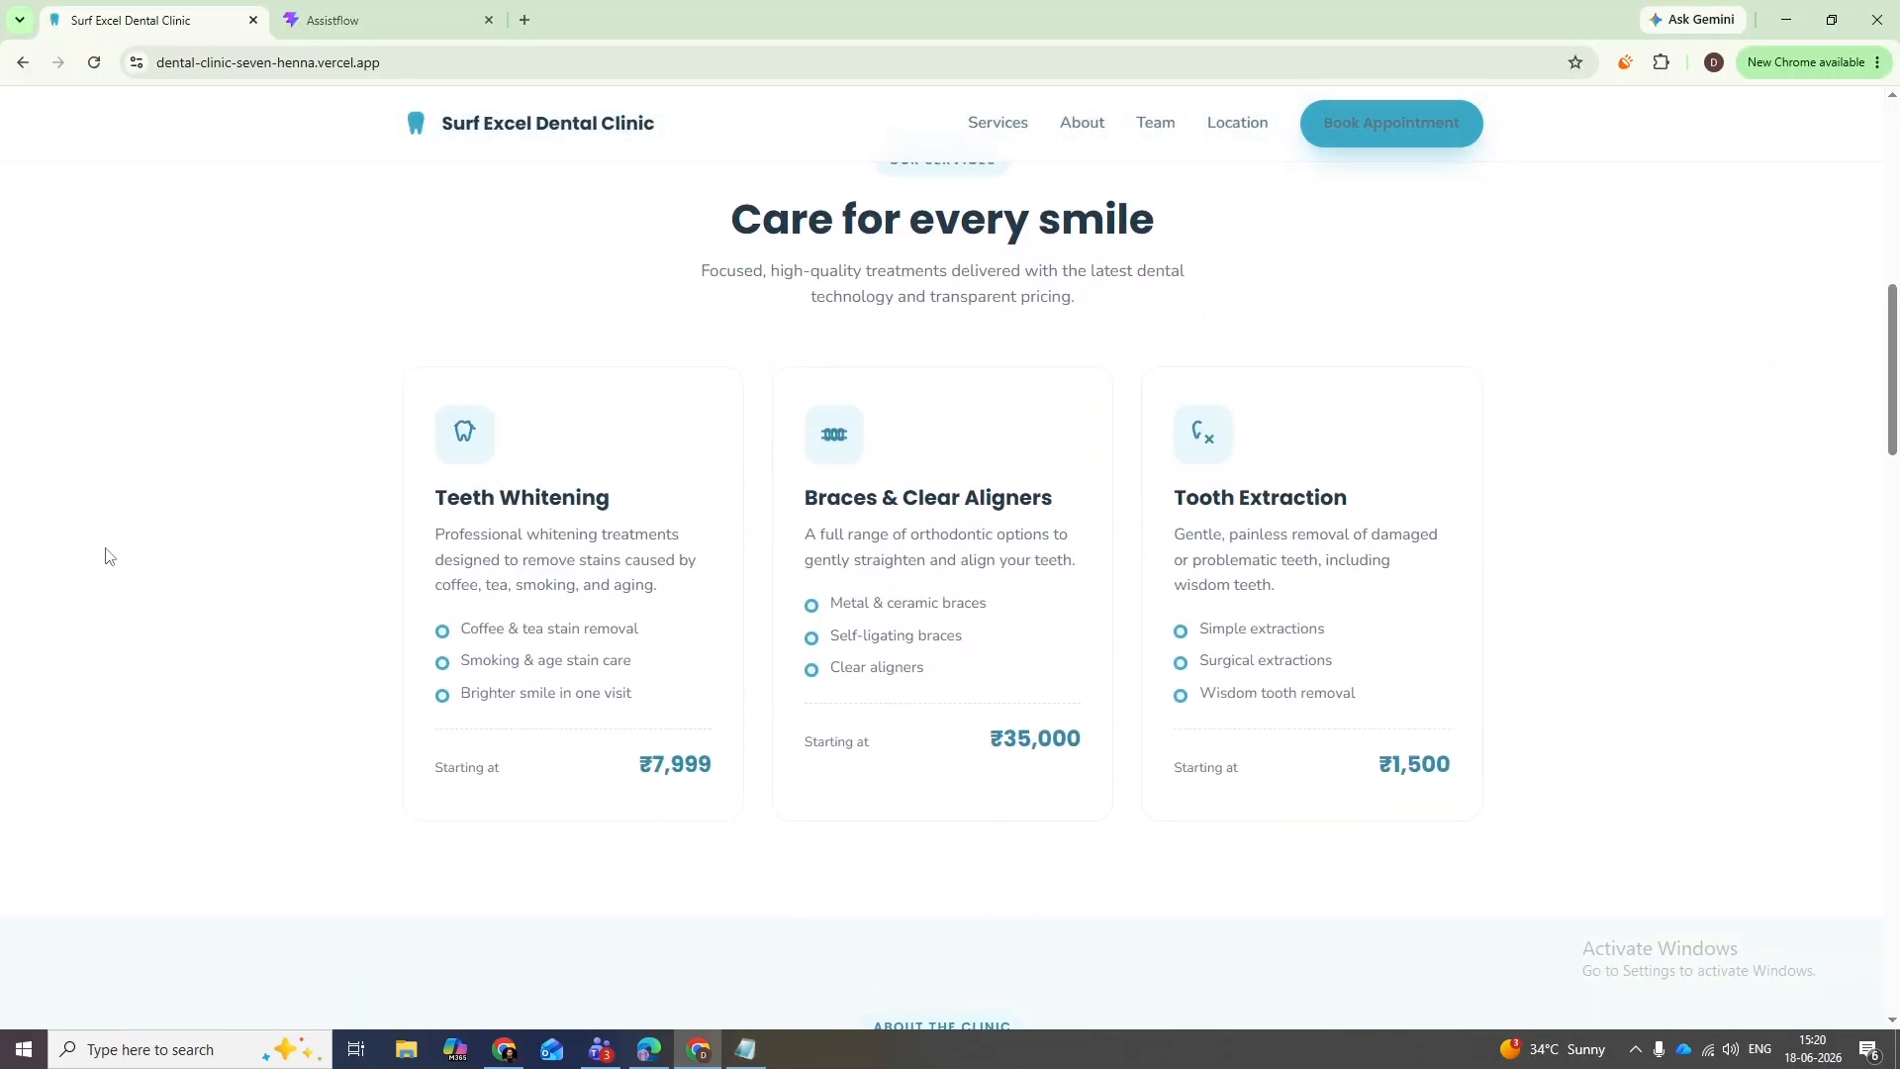
pyautogui.hotkey('alt', 'Tab')
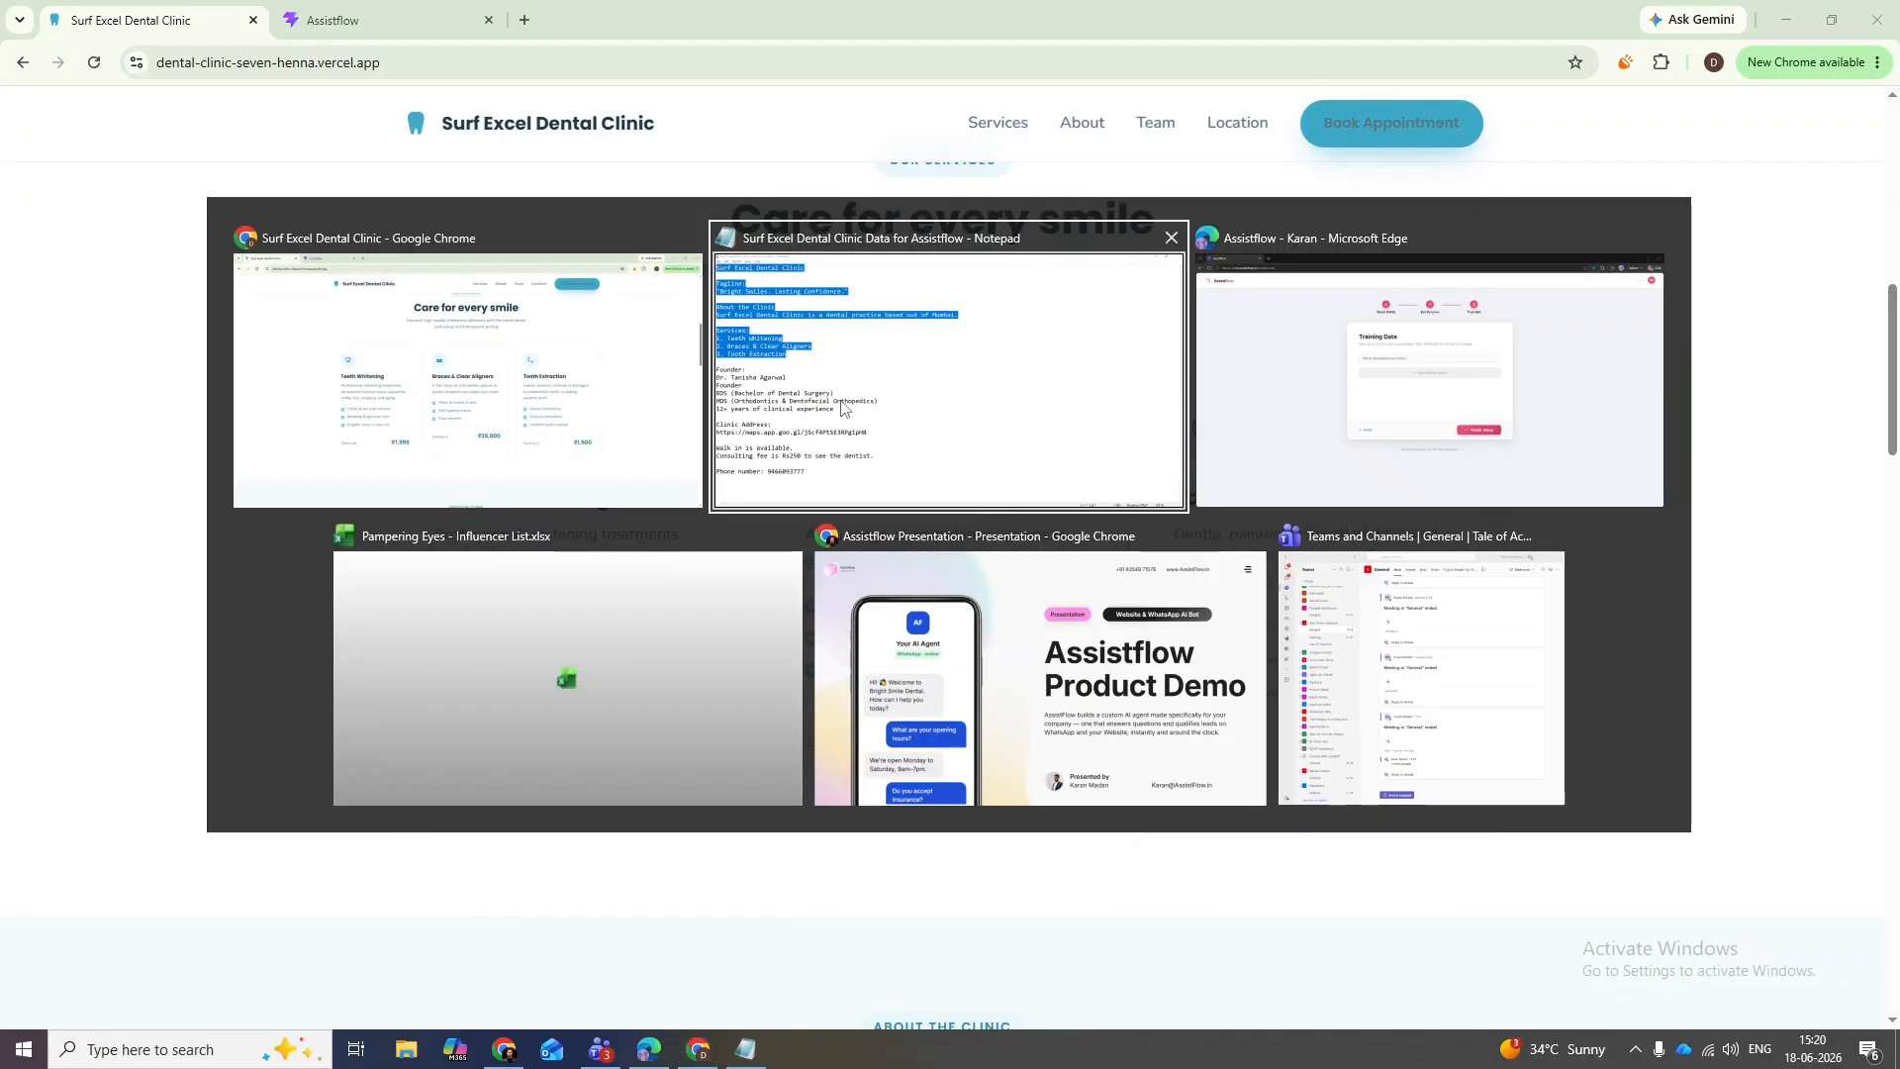
pyautogui.hotkey('alt', 'Tab')
pyautogui.scroll(-8, 1774, 461)
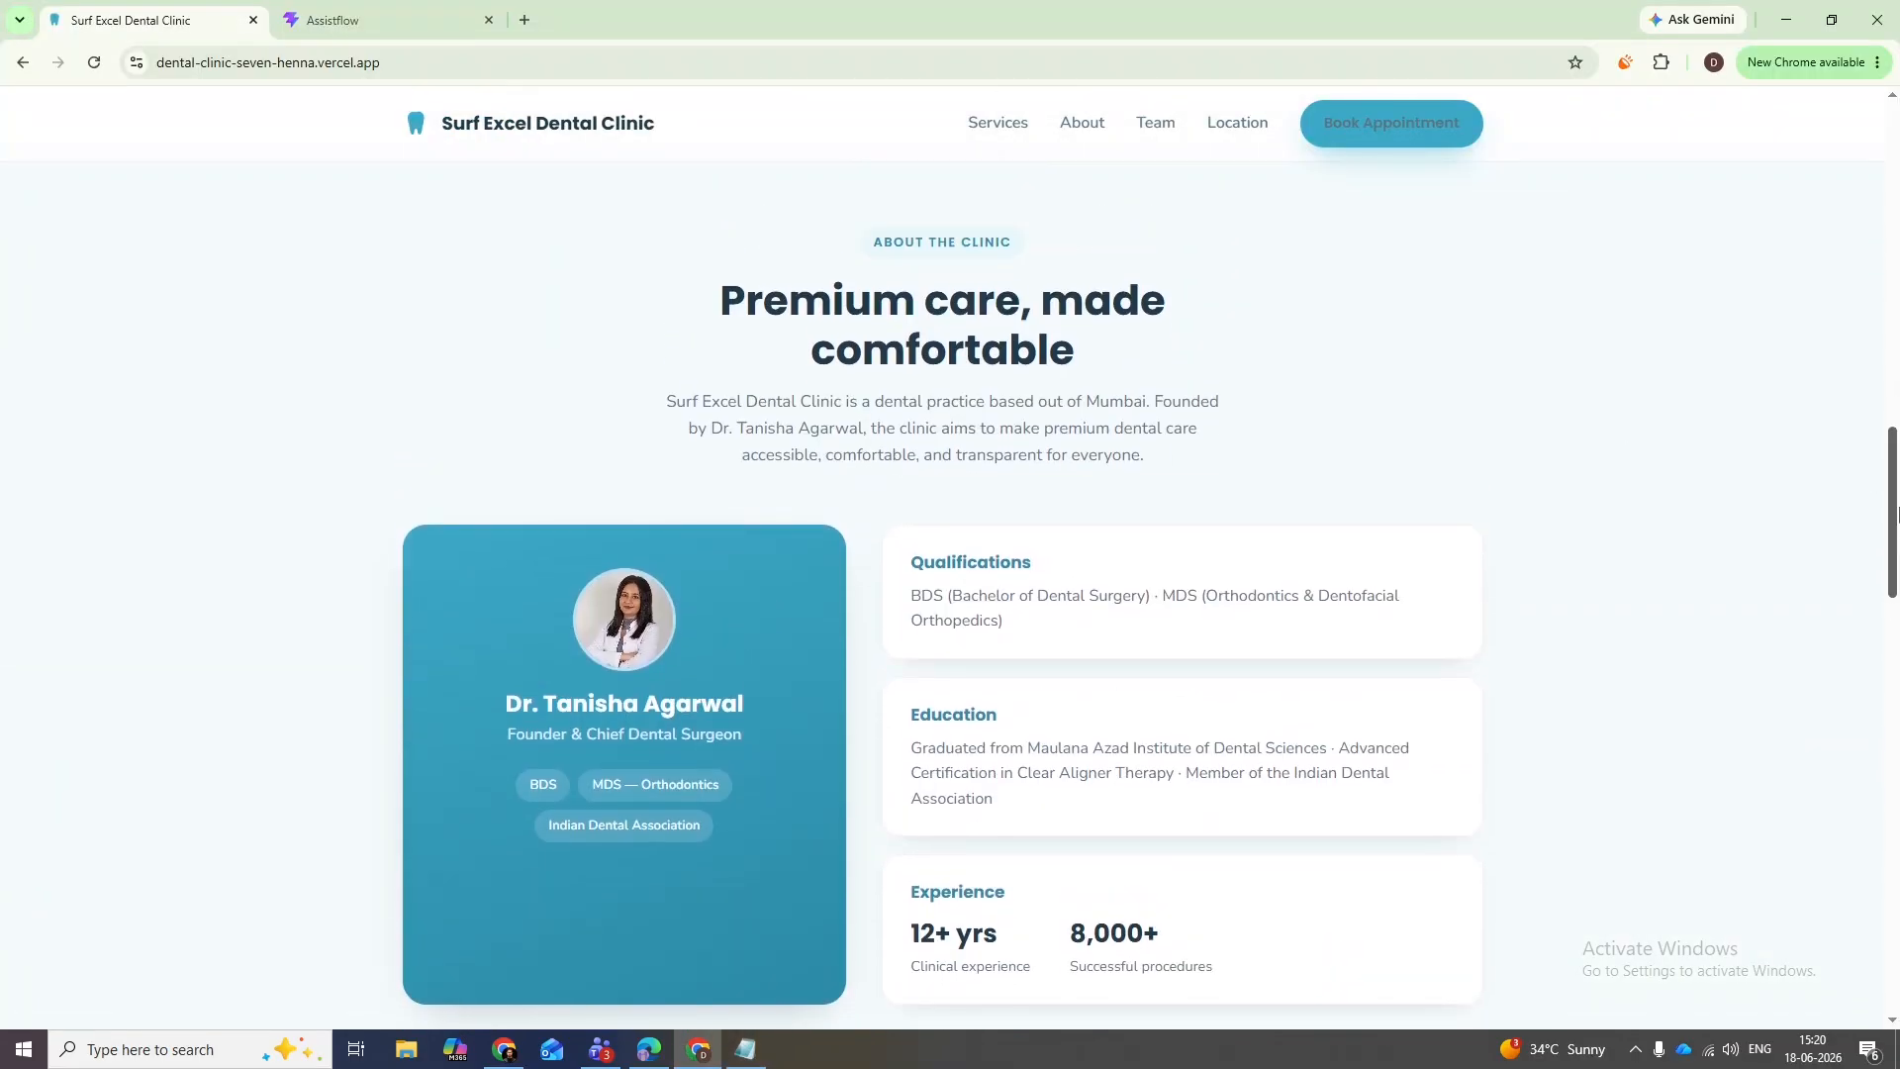
pyautogui.scroll(-5, 1896, 512)
pyautogui.scroll(-5, 1001, 241)
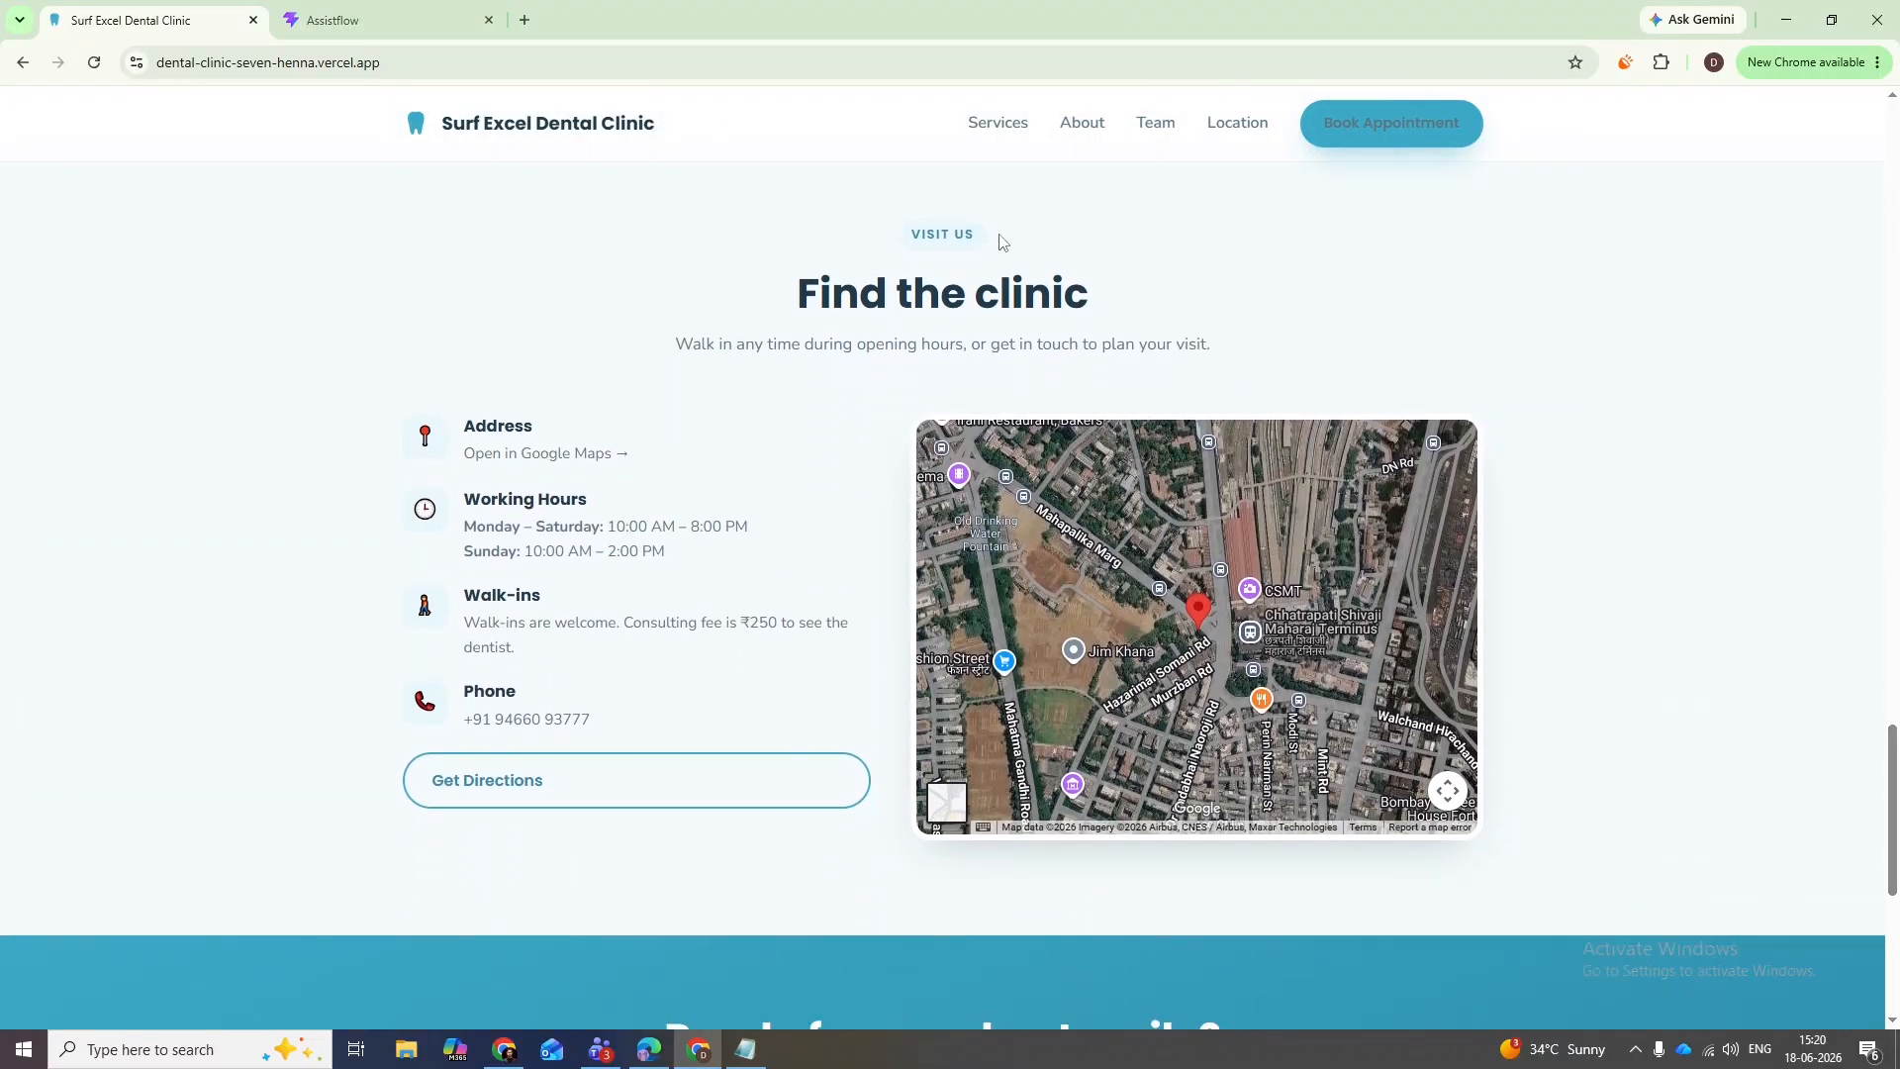
pyautogui.scroll(-6, 1895, 926)
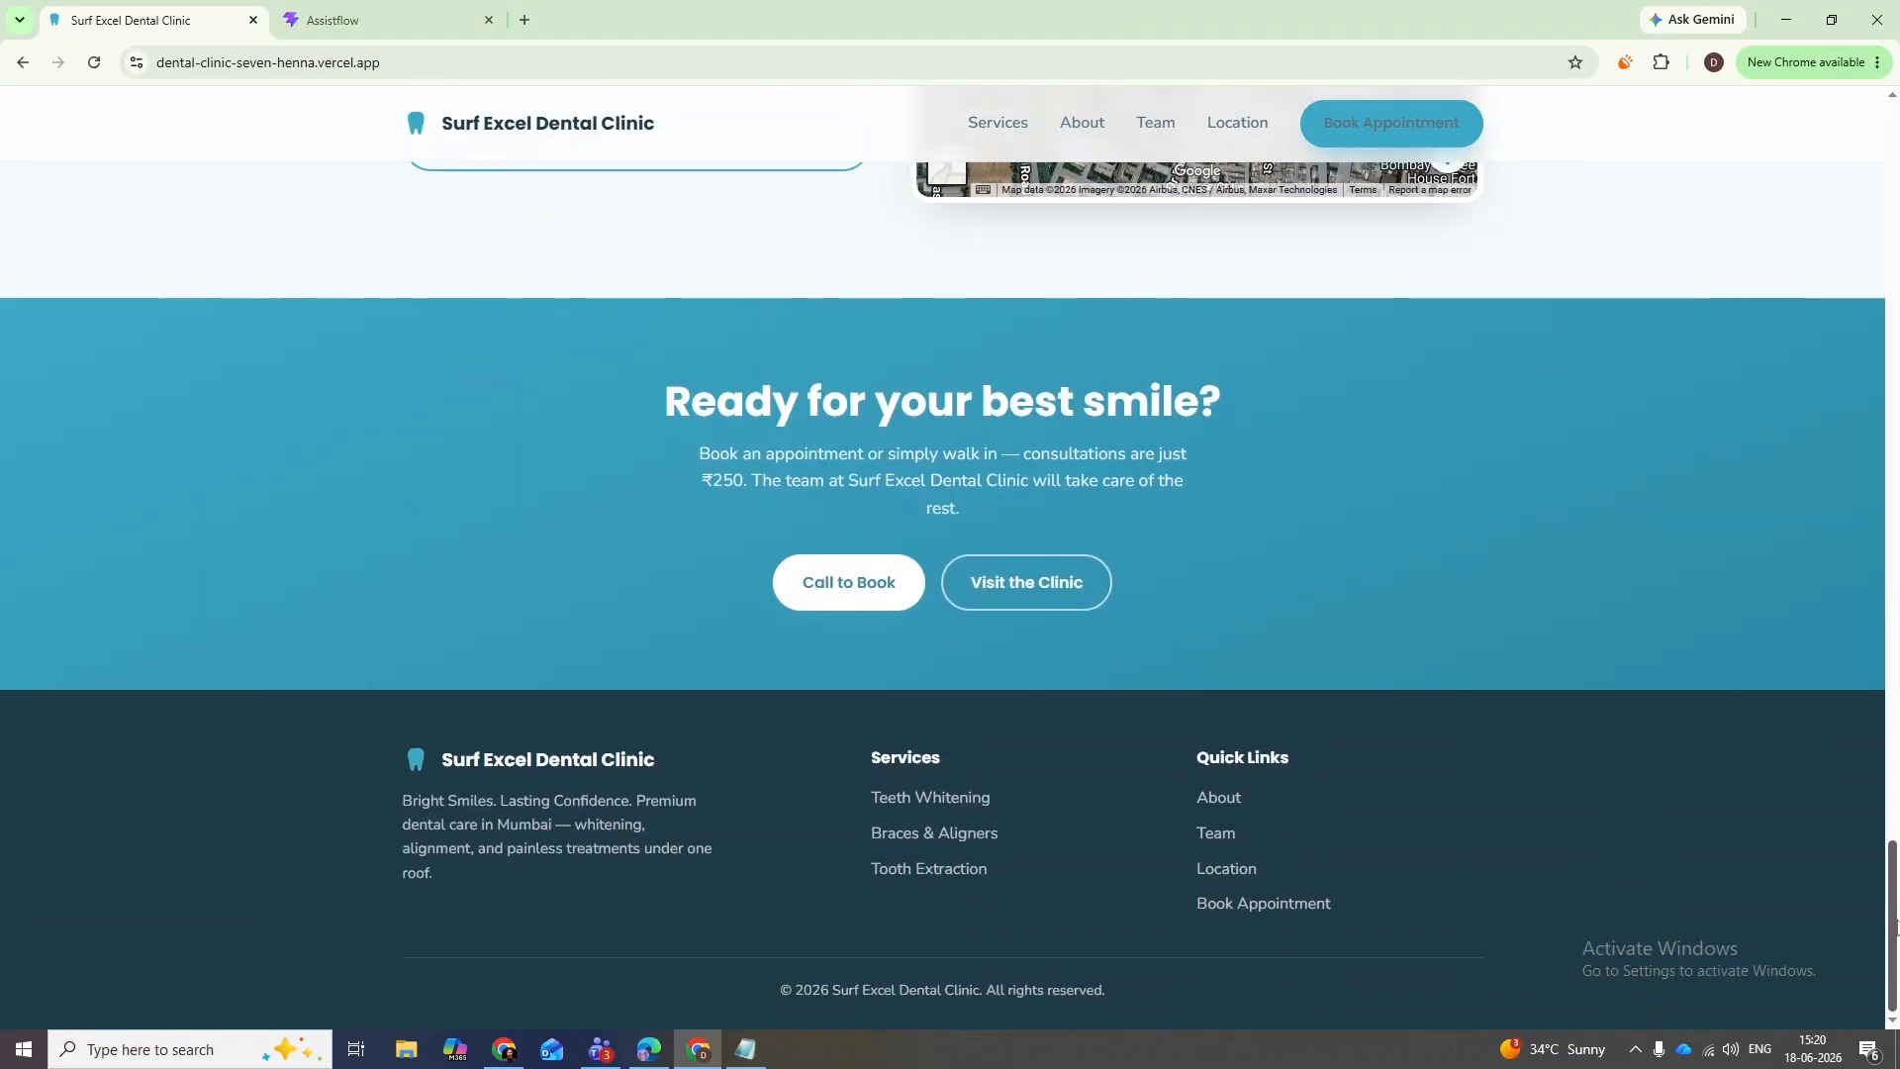
pyautogui.moveTo(1895, 927); pyautogui.dragTo(1895, 168)
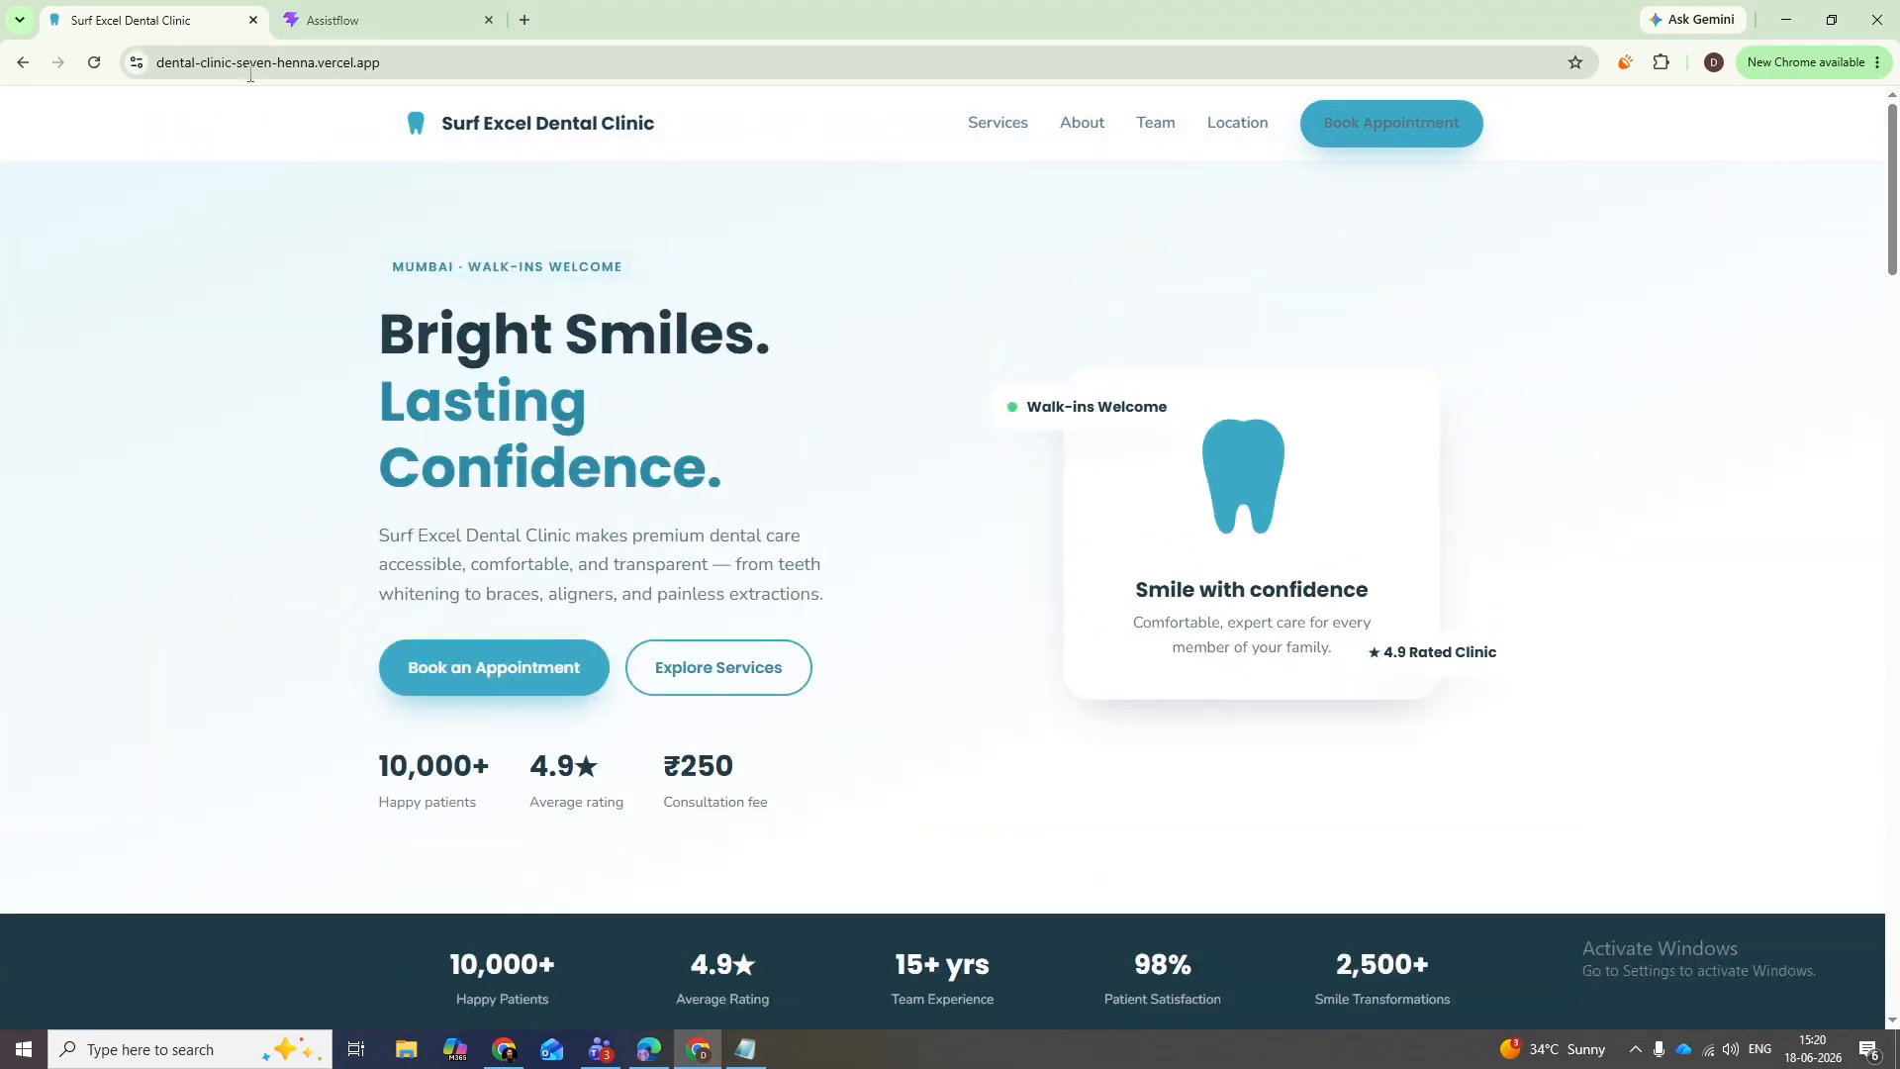
pyautogui.click(250, 75)
pyautogui.hotkey('ctrl', 'c')
pyautogui.hotkey('alt', 'Tab')
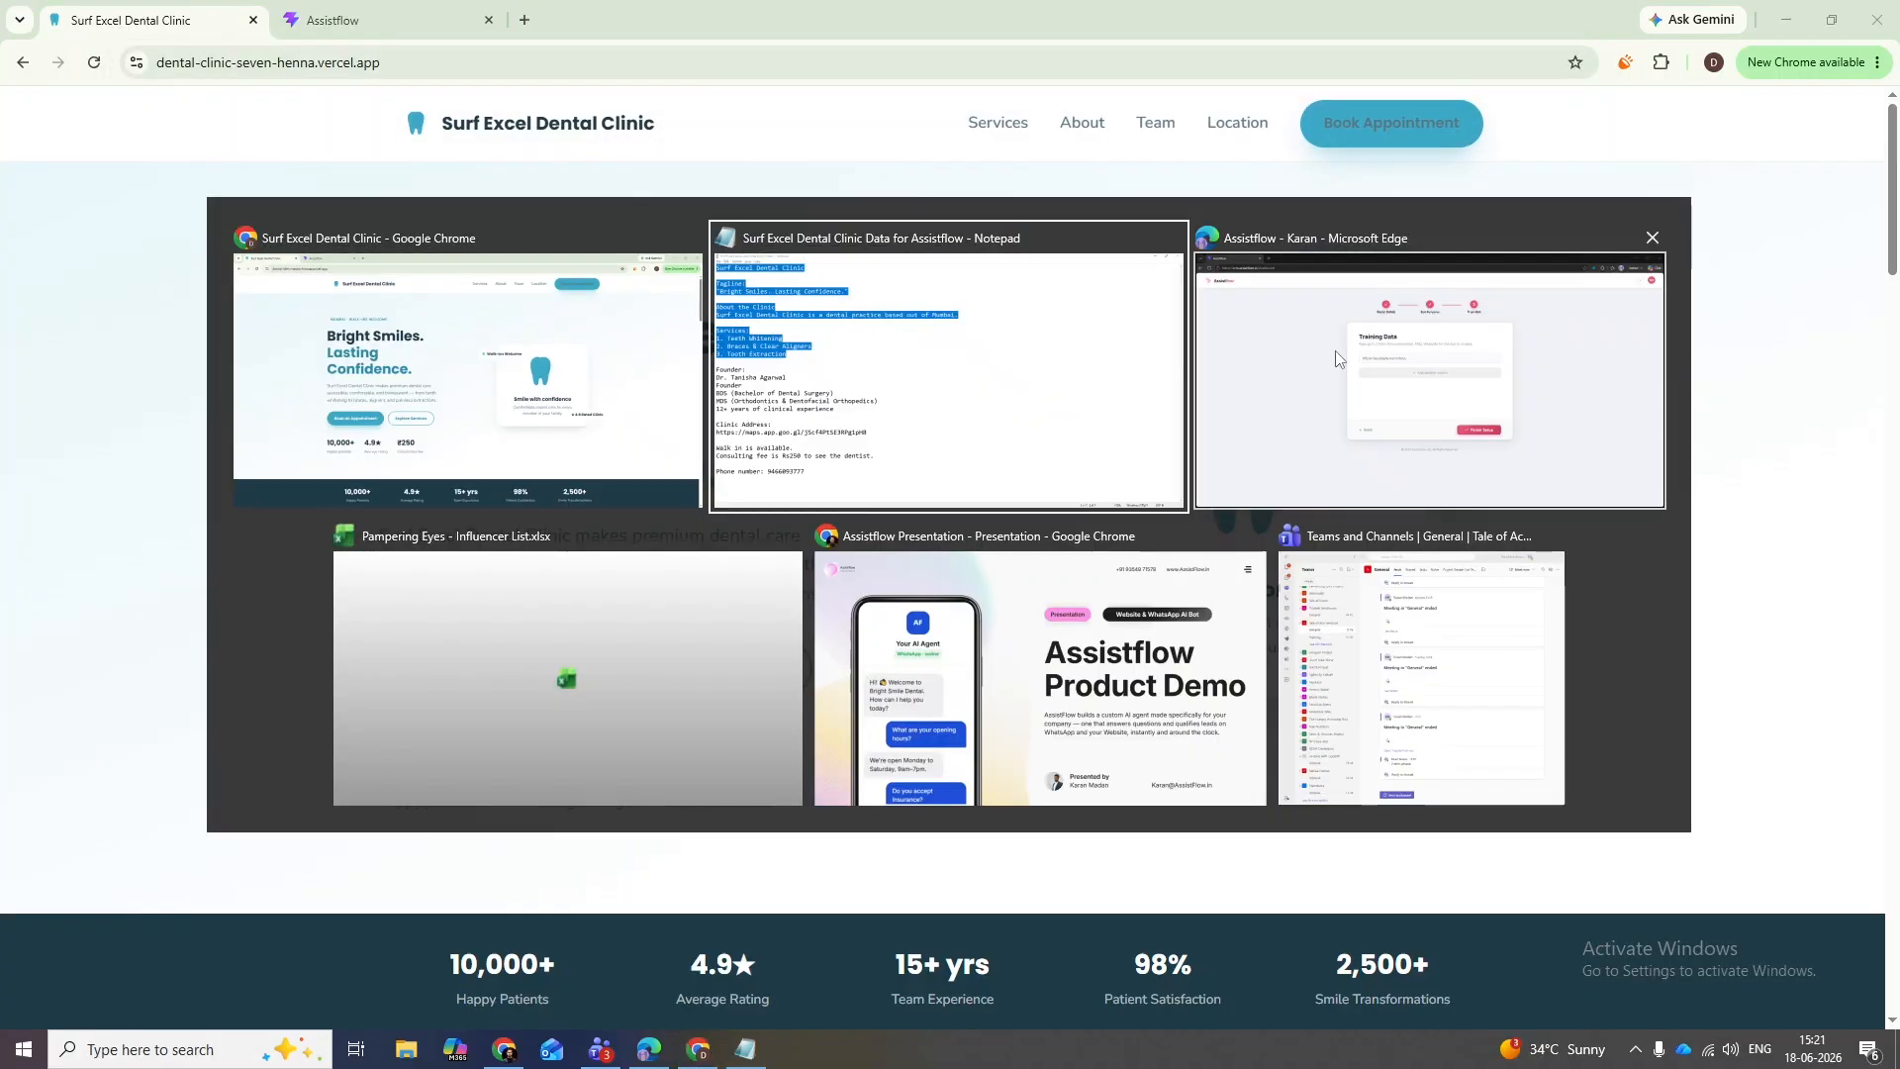
pyautogui.click(1335, 359)
pyautogui.click(907, 428)
pyautogui.hotkey('ctrl', 'v')
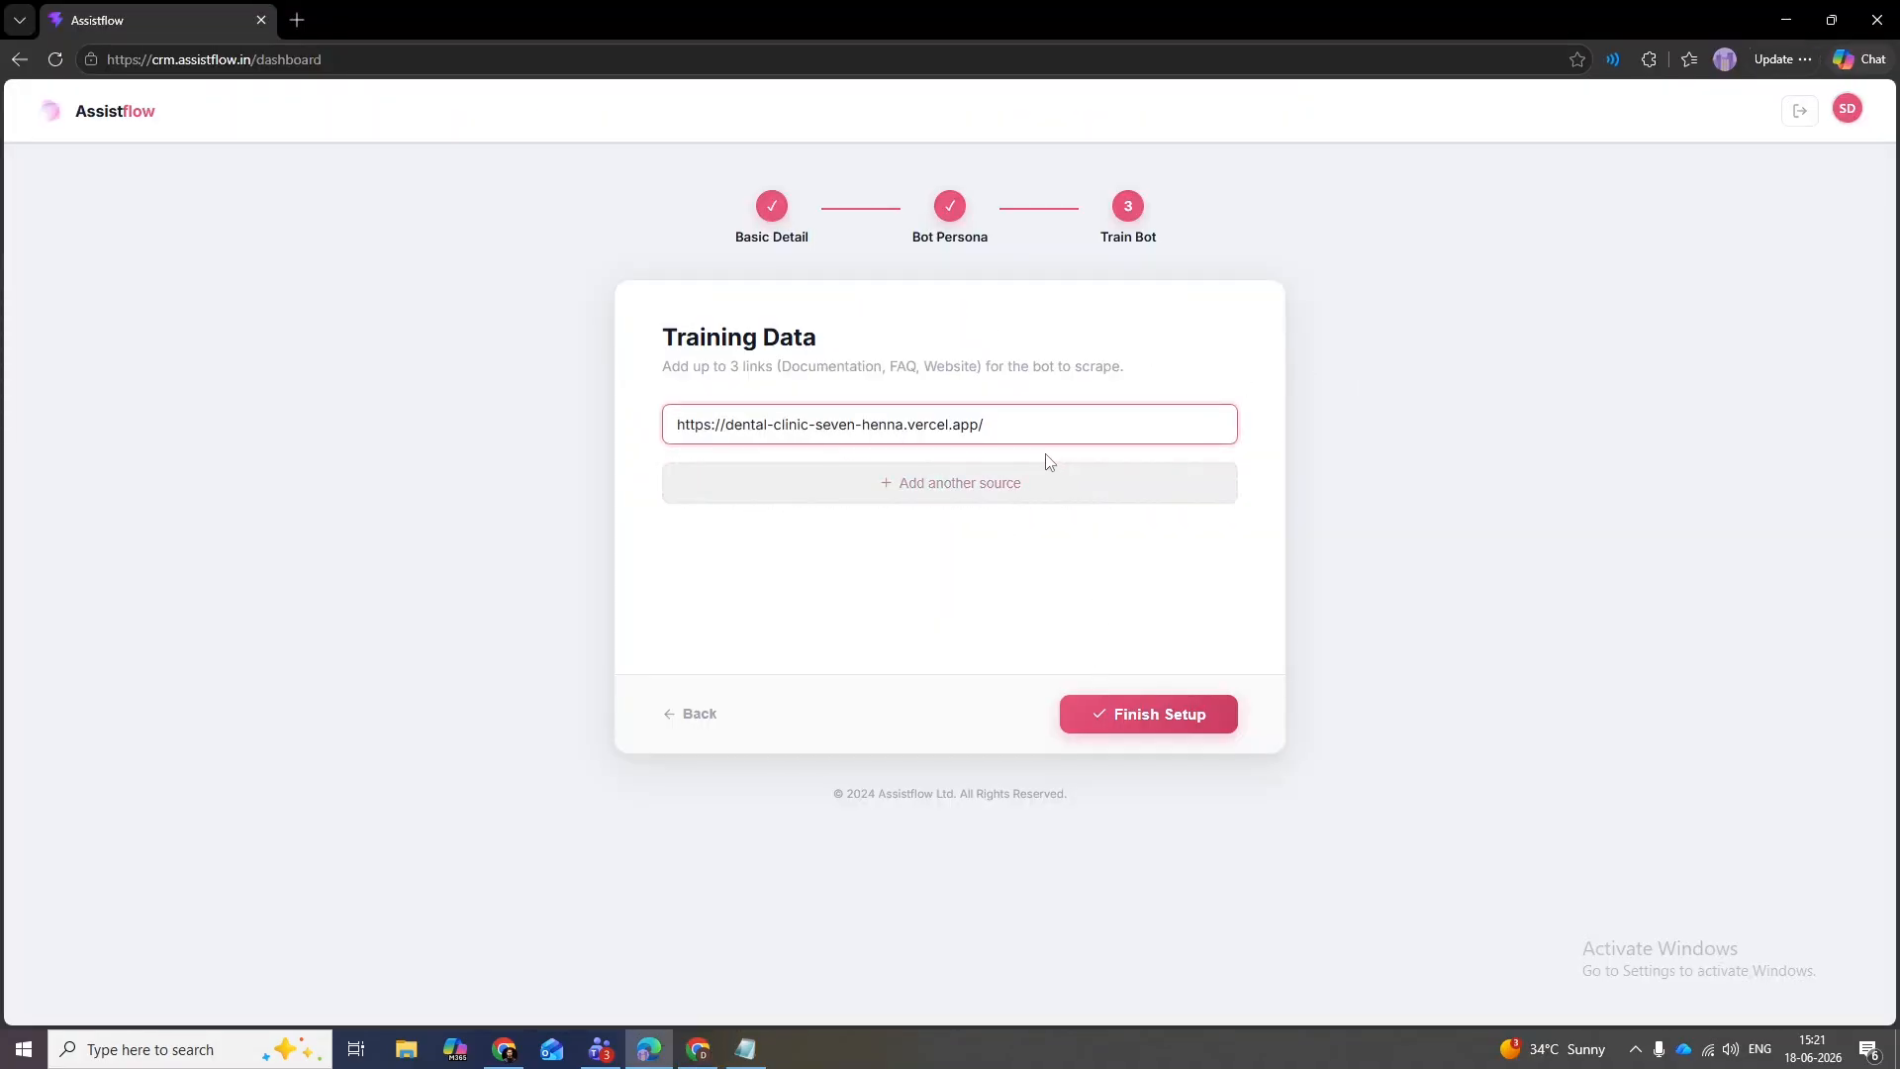
# - Finish the bot setup and wait for the dashboard Overview to load
pyautogui.click(1150, 719)
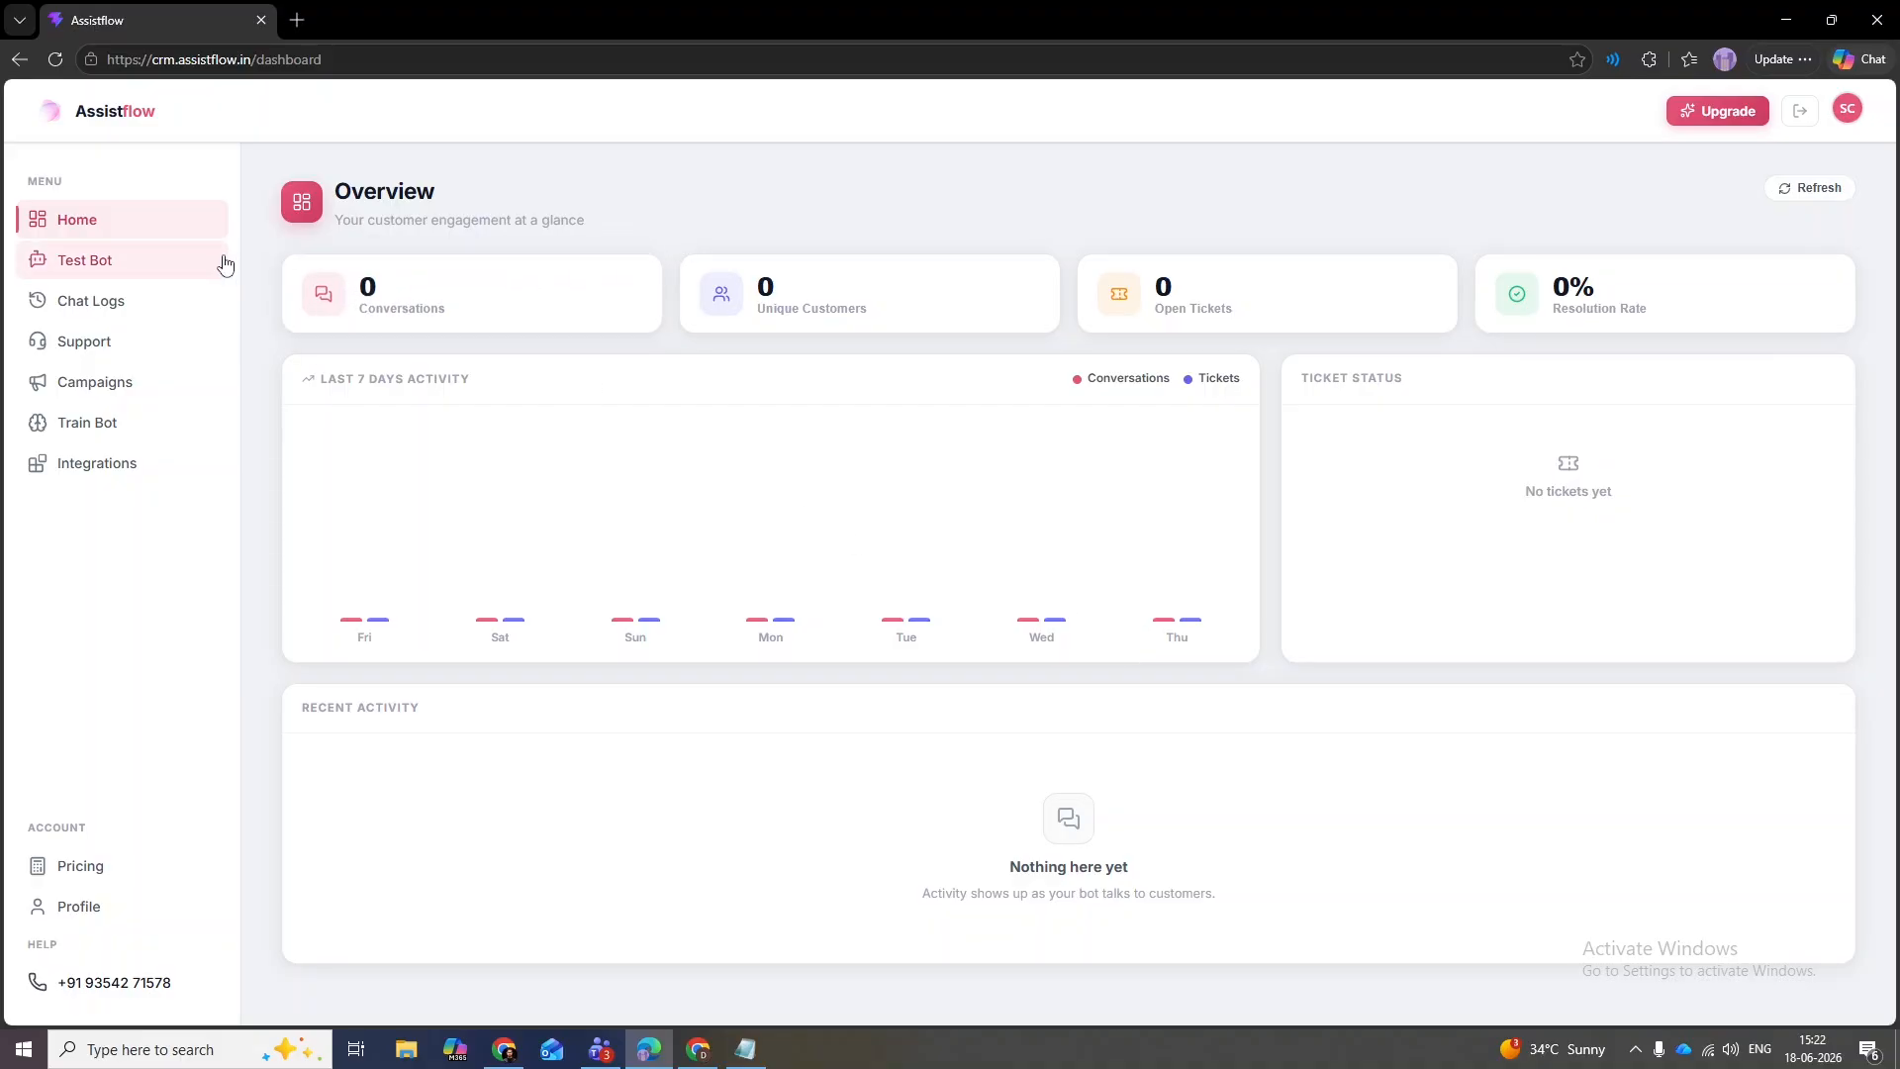
# - Go to Test Bot in the sidebar to reach the bot simulator chat
pyautogui.click(82, 270)
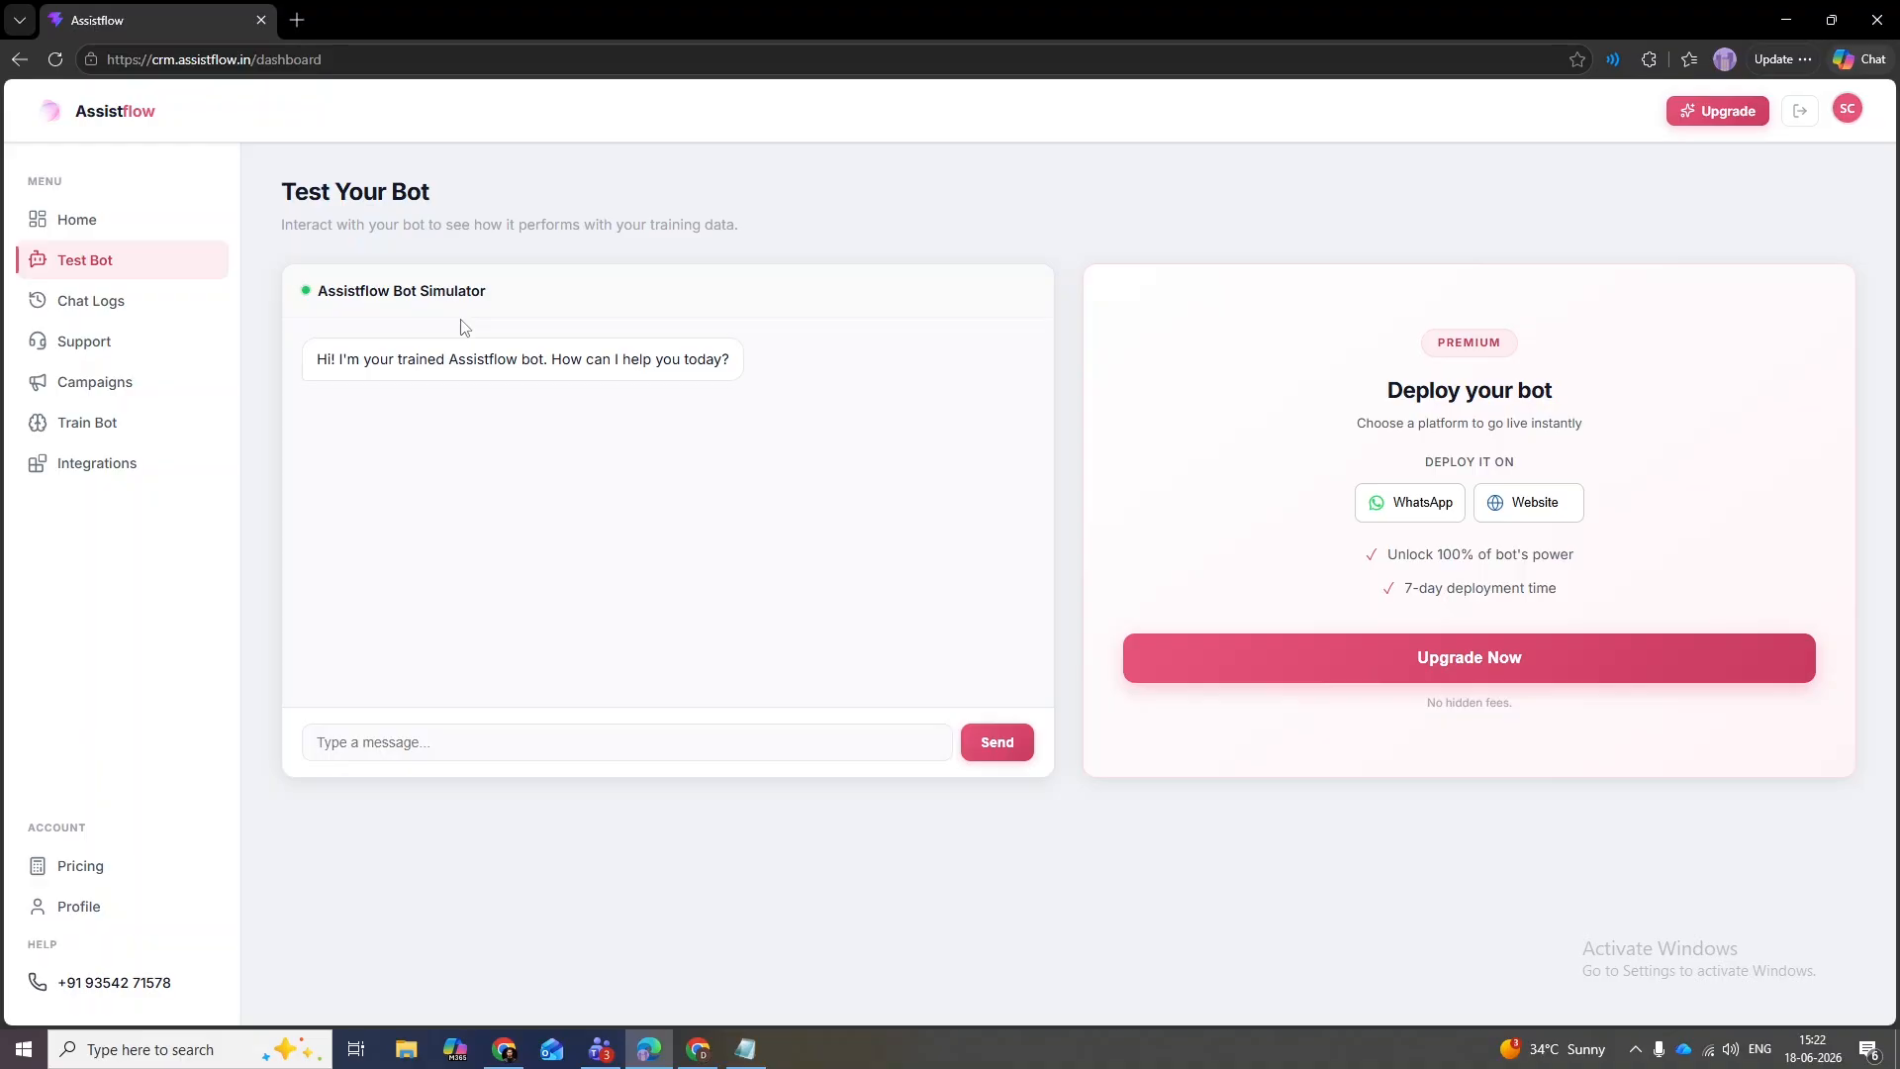
# - Ask the test bot 'Hi, Who are you?' and review its introduction reply
pyautogui.click(584, 750)
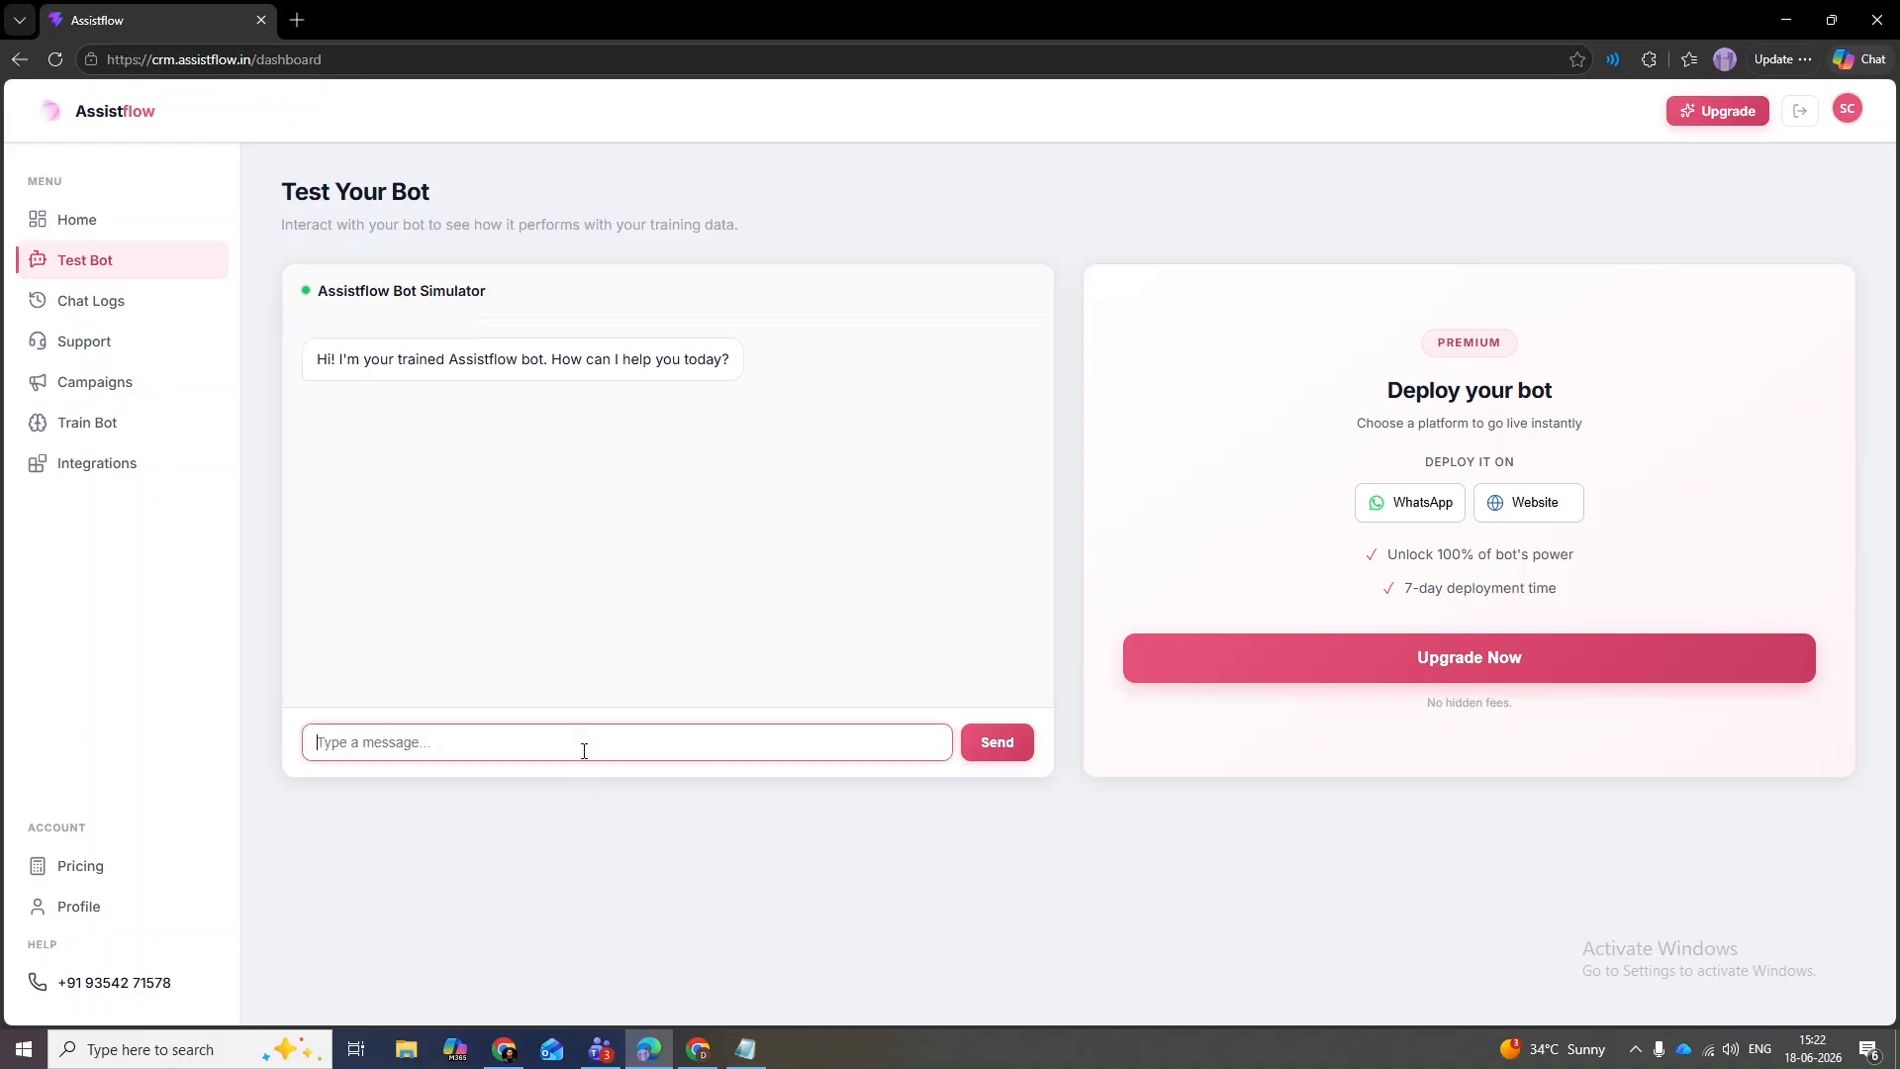
pyautogui.write('Hi, Who are oy')
pyautogui.press('BackSpace')
pyautogui.press('BackSpace')
pyautogui.write('you?')
pyautogui.press('Return')
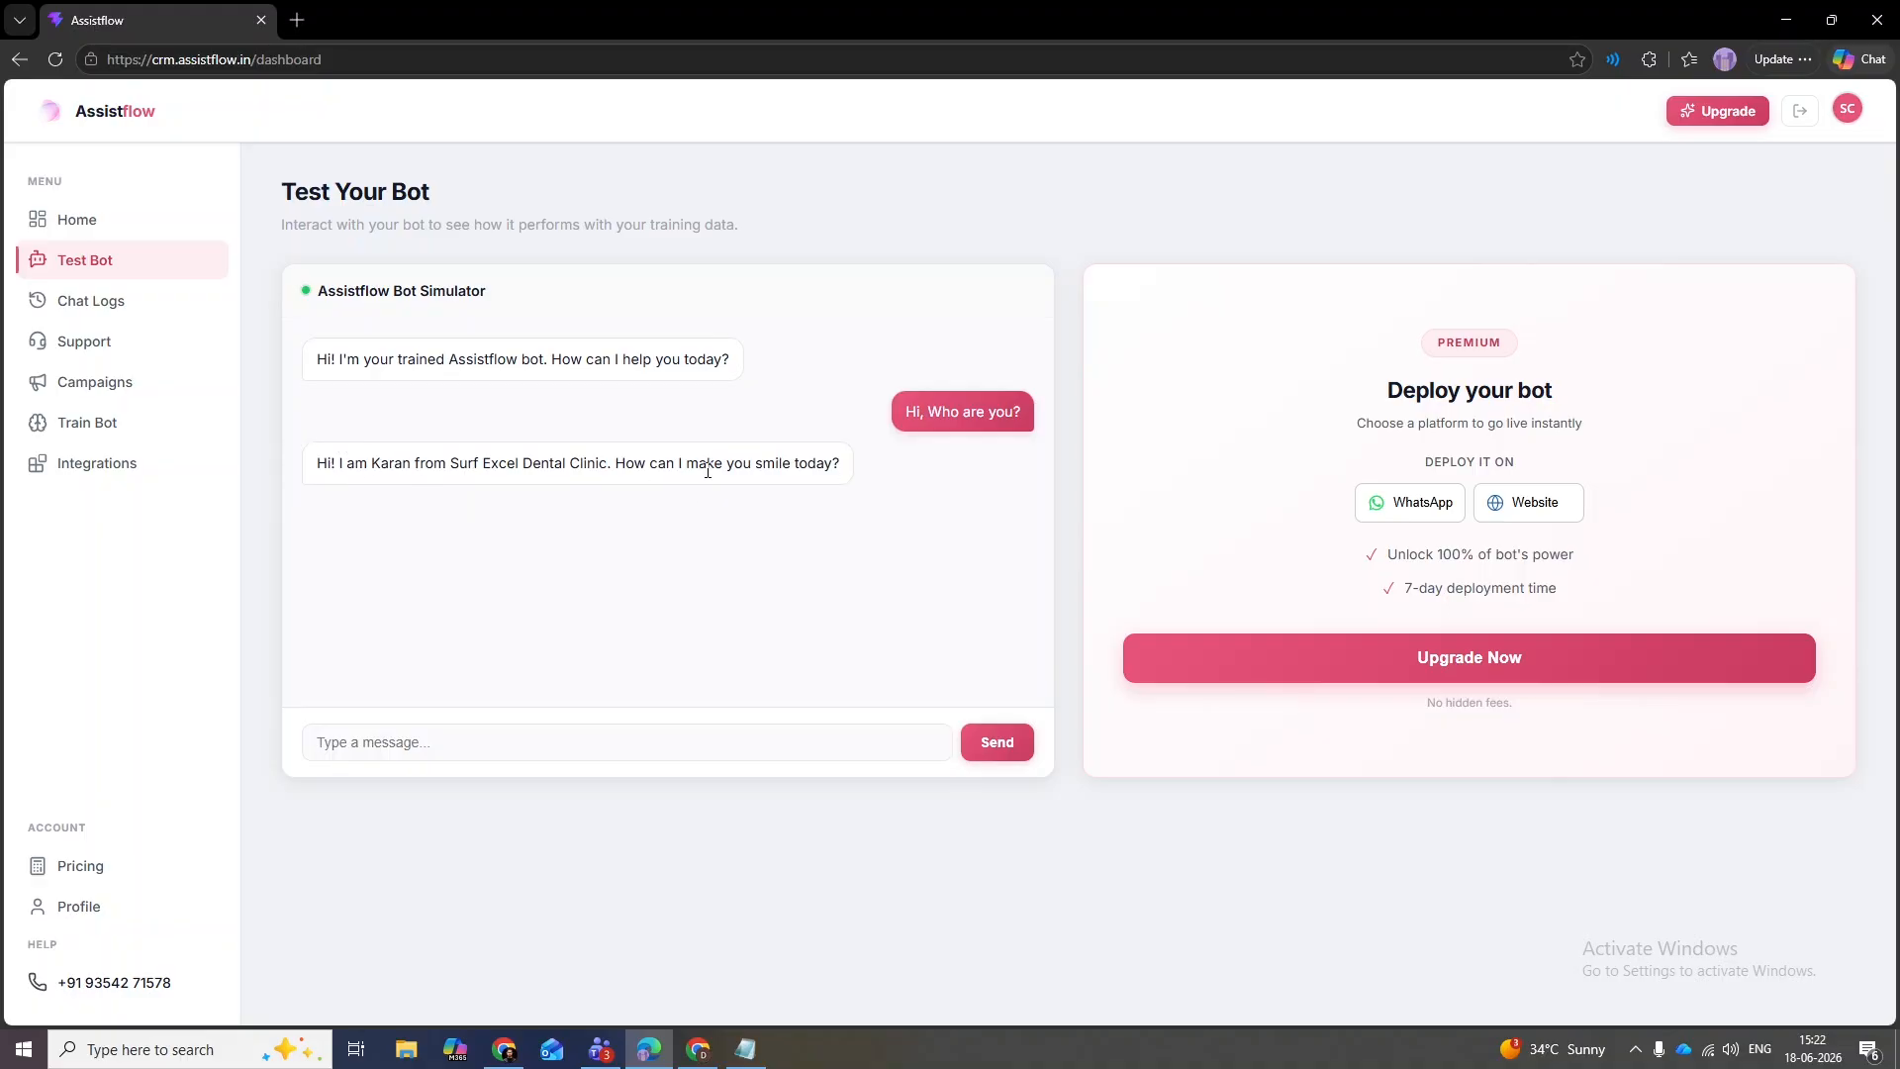
pyautogui.moveTo(849, 467); pyautogui.dragTo(313, 483)
pyautogui.click(312, 483)
pyautogui.moveTo(318, 482); pyautogui.dragTo(840, 479)
pyautogui.click(836, 479)
# - Send the bot the question 'Tell me about the business'
pyautogui.click(553, 729)
pyautogui.write('Tell me')
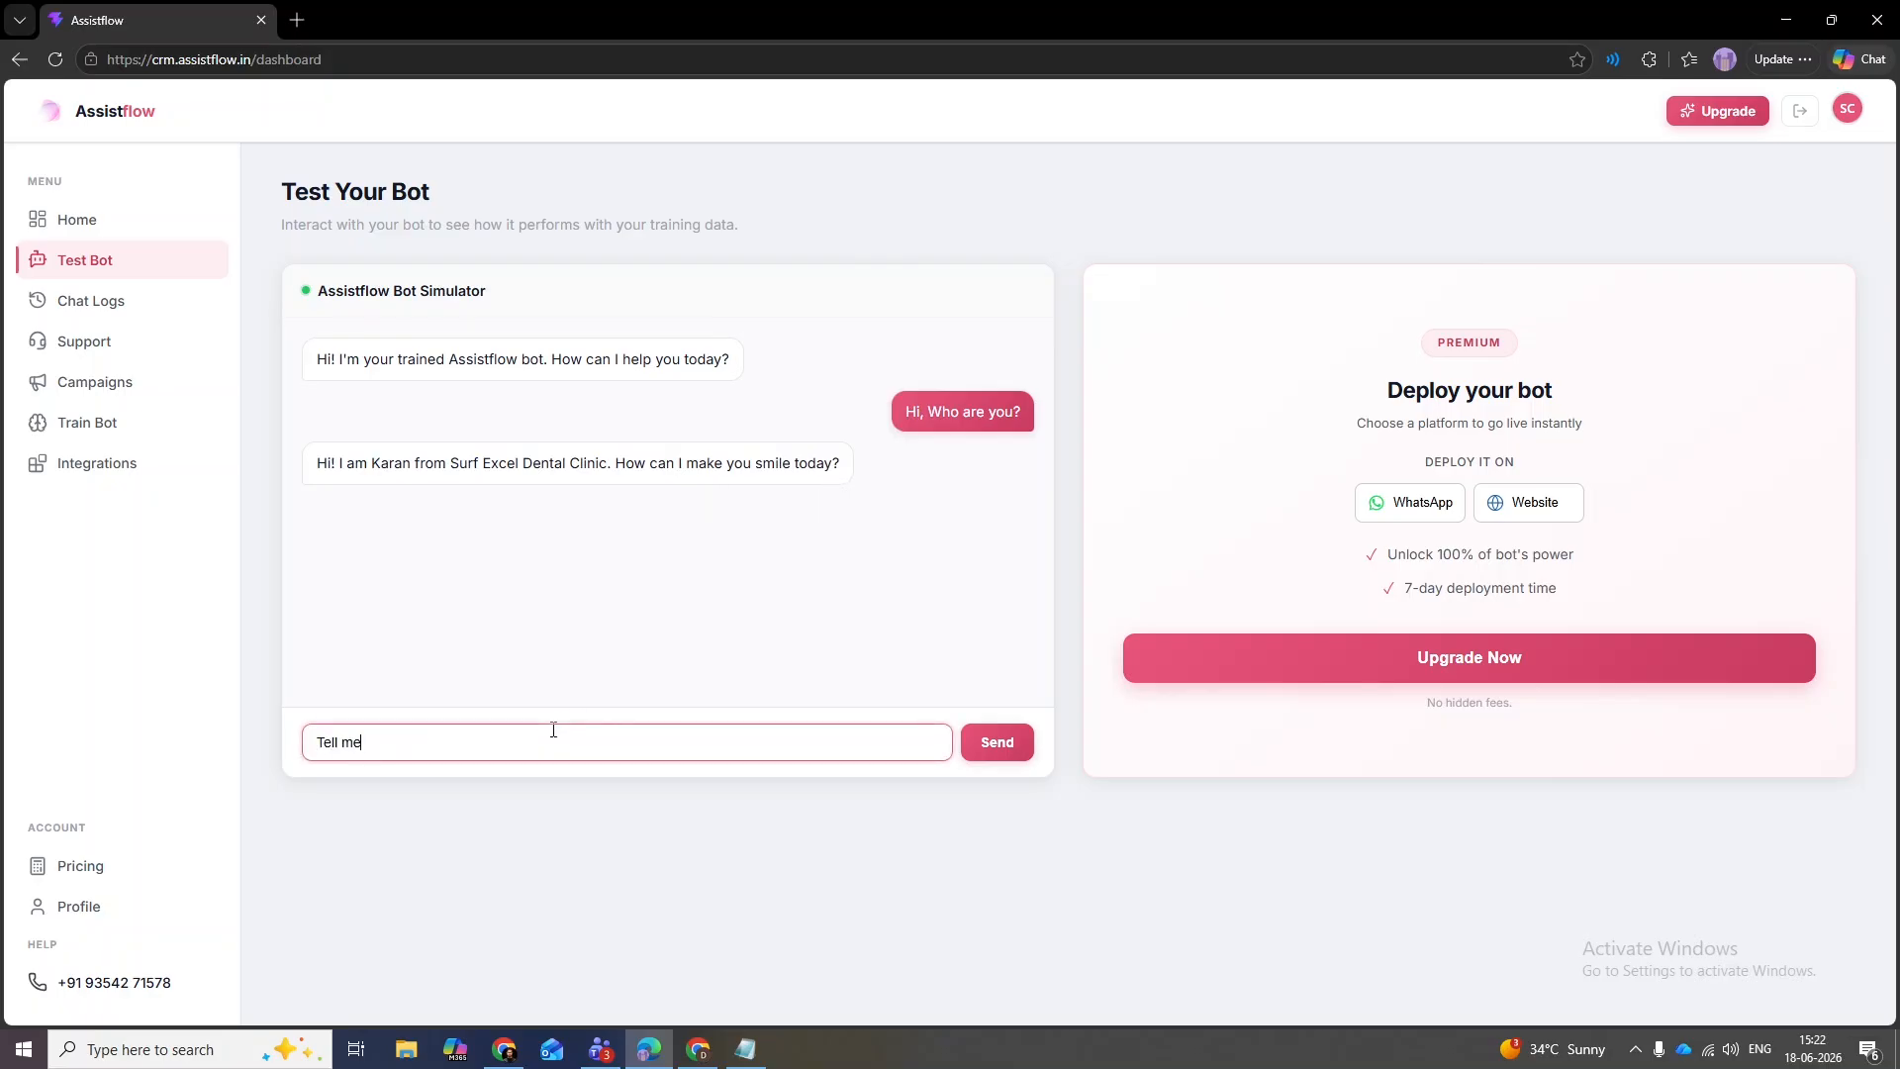
pyautogui.write(' about the business')
pyautogui.press('Return')
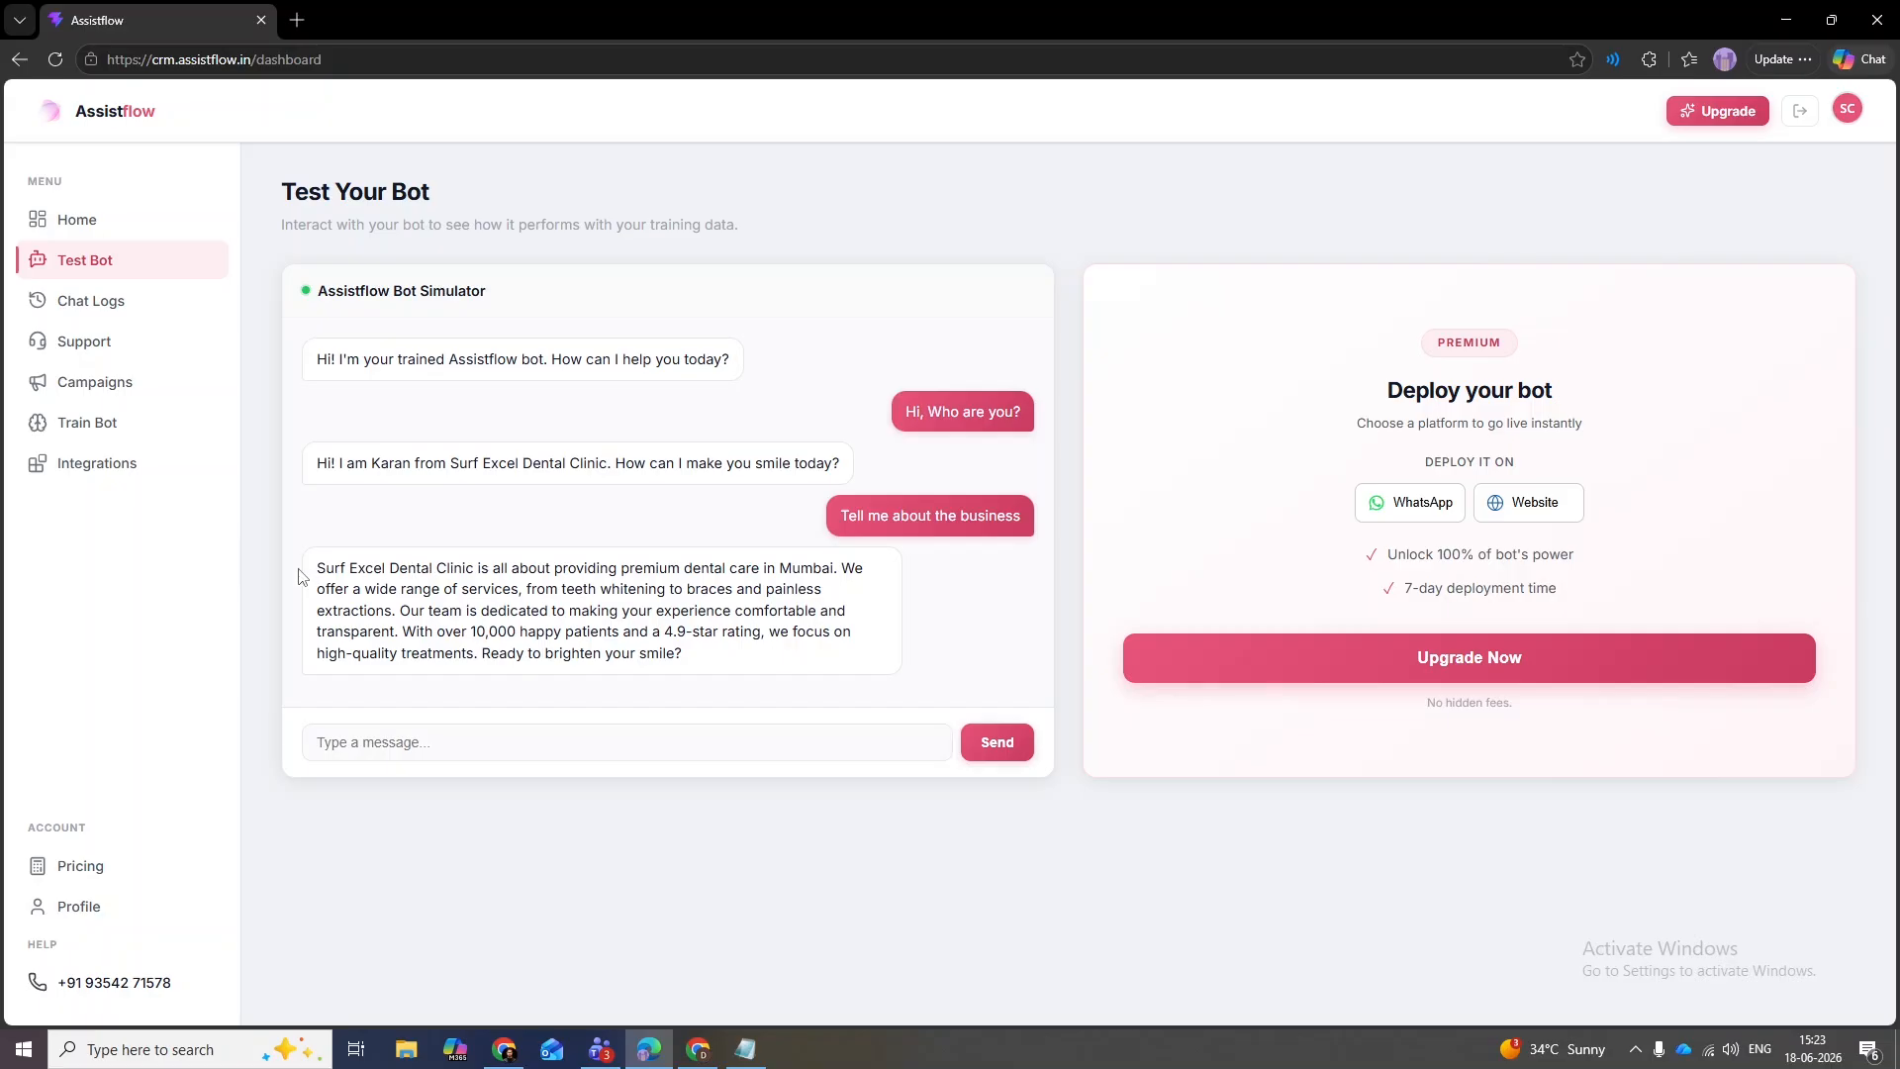
# - Review the reply's clinic name, Mumbai location, services, 10,000 patients and 4.9-star rating
pyautogui.moveTo(313, 573); pyautogui.dragTo(483, 582)
pyautogui.moveTo(620, 573); pyautogui.dragTo(835, 572)
pyautogui.click(808, 570)
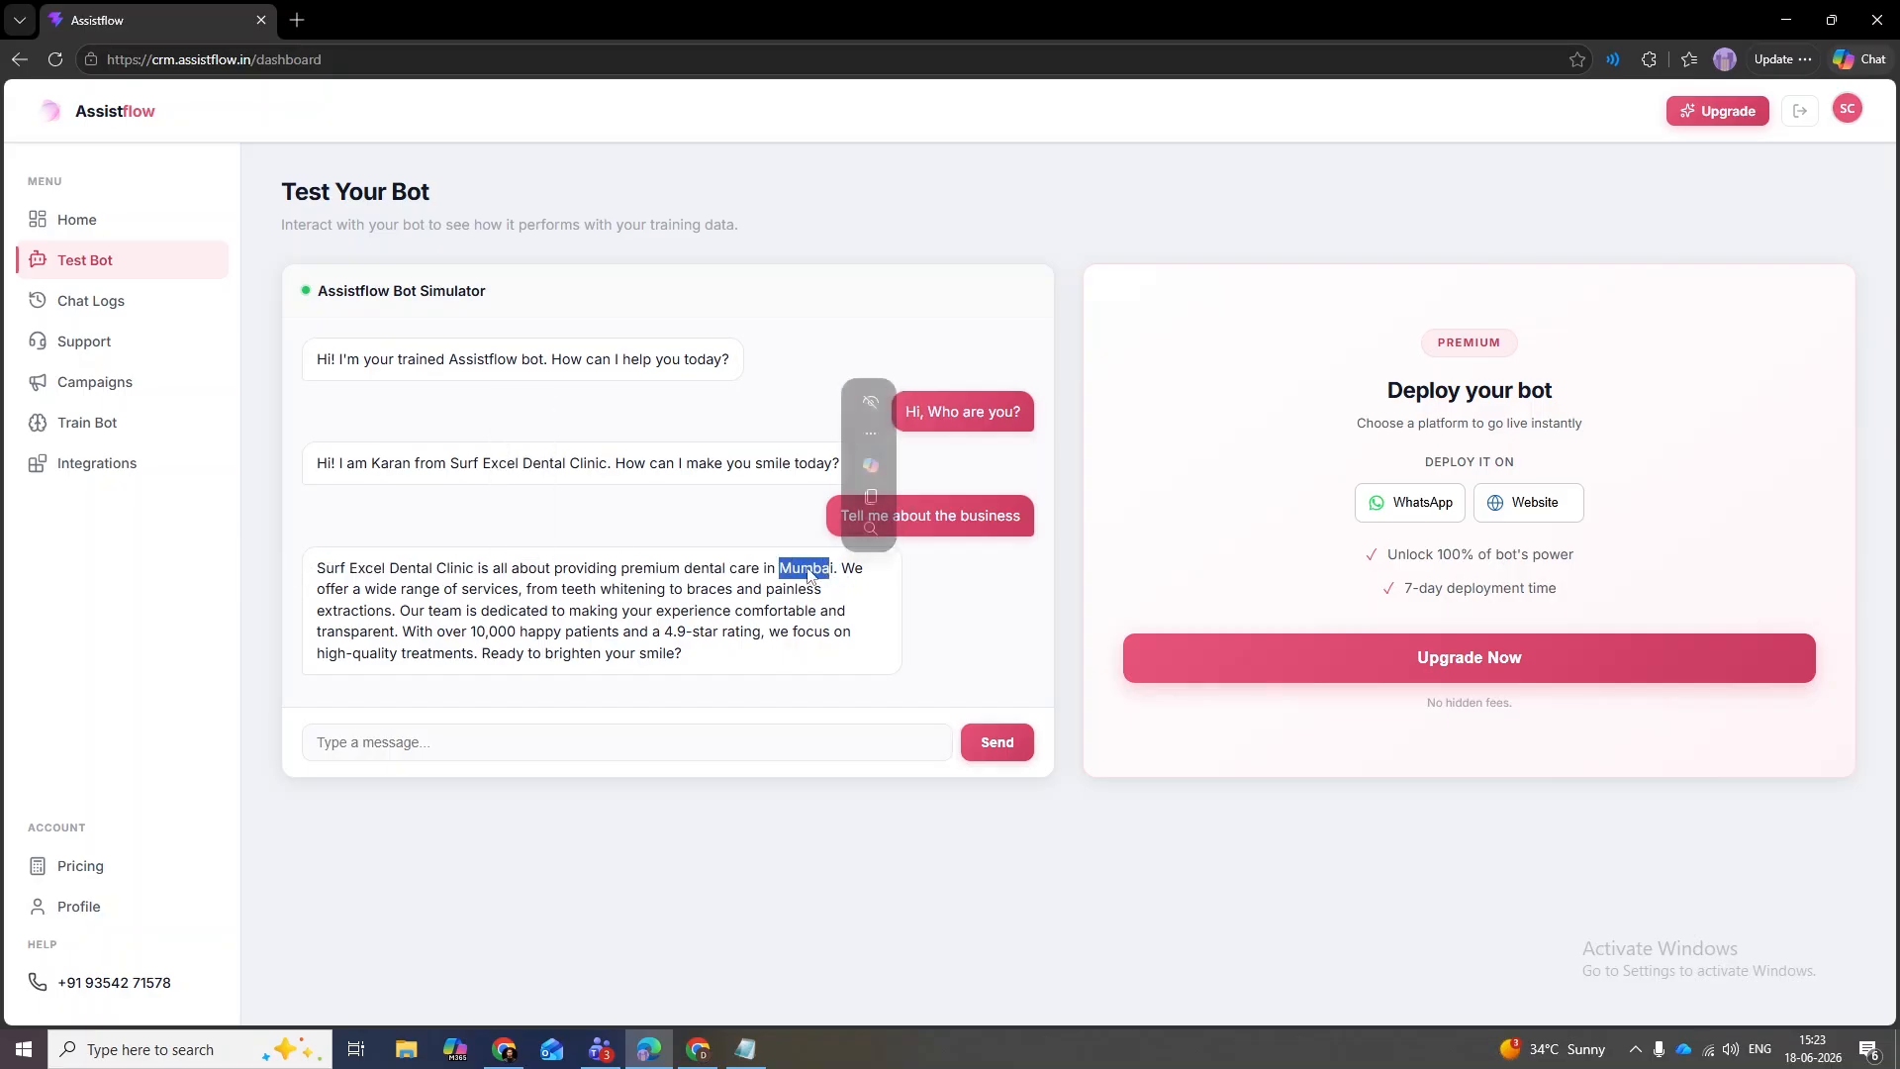
pyautogui.click(448, 579)
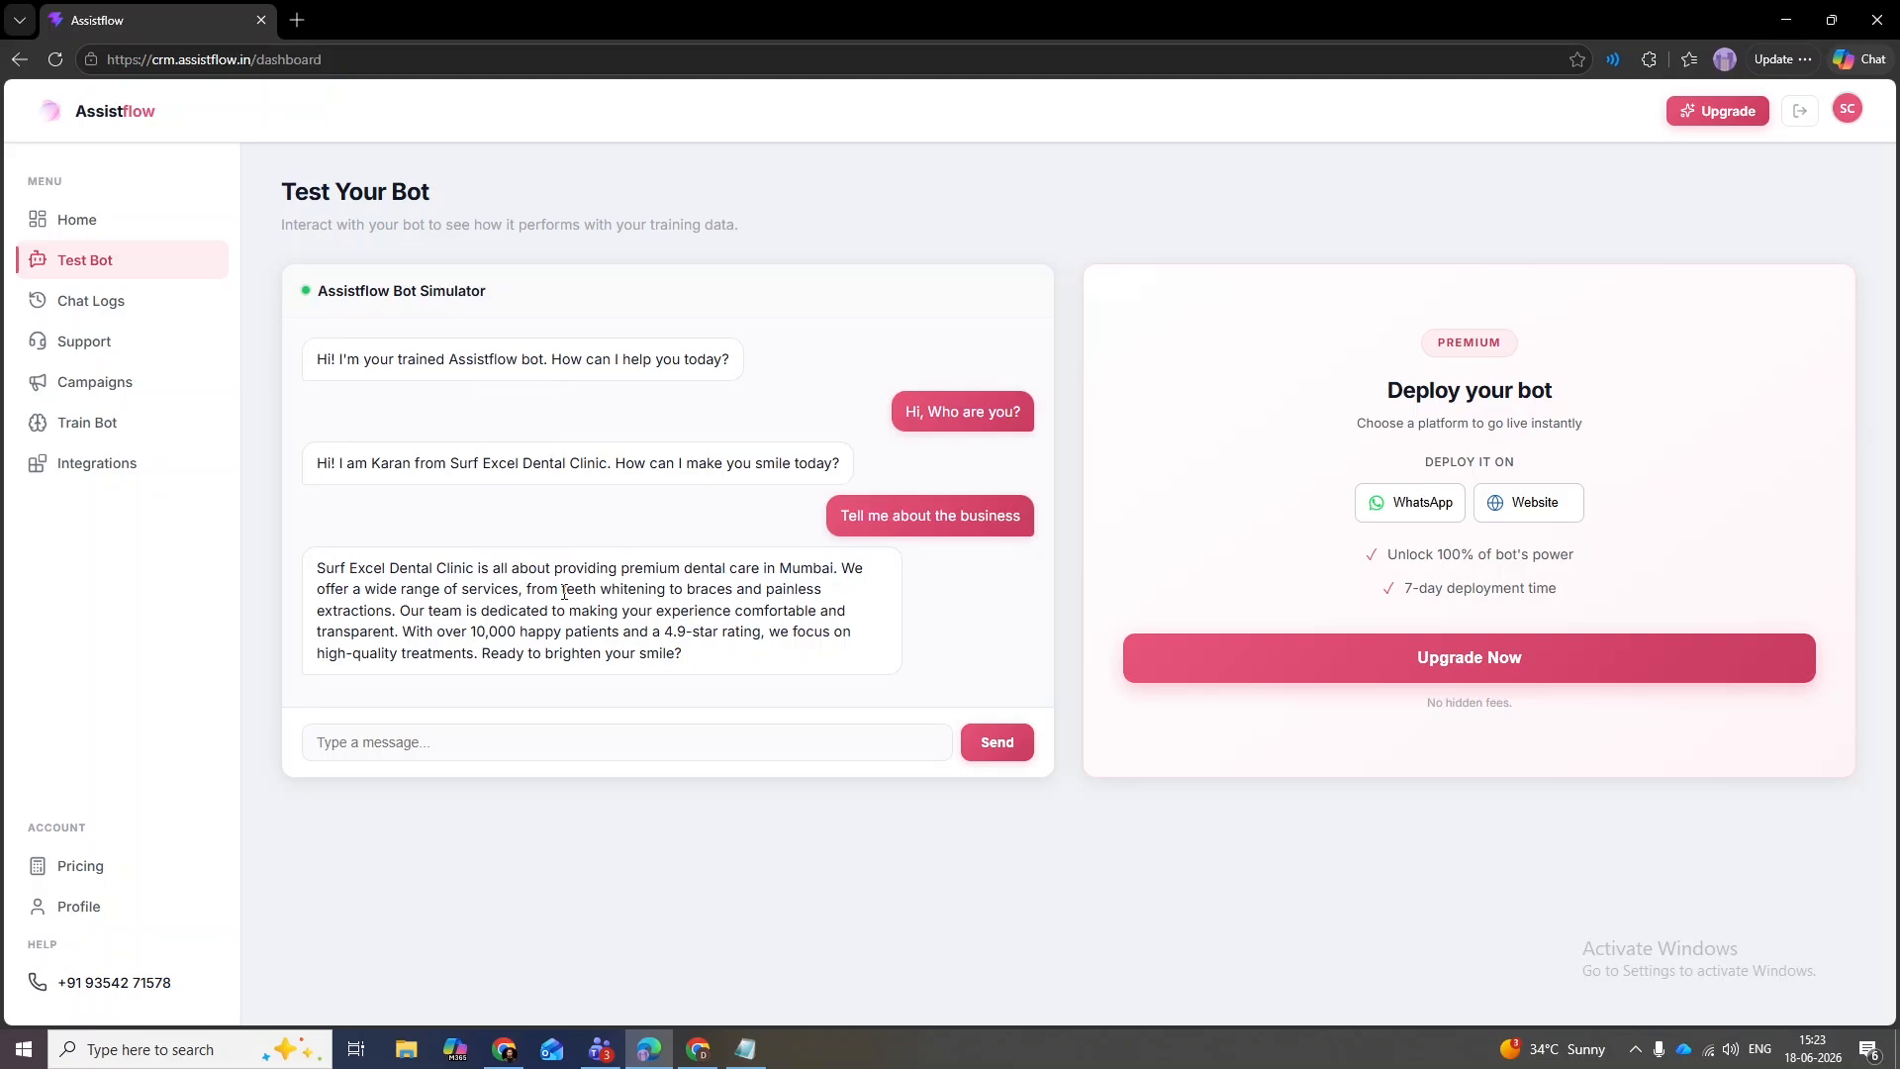
pyautogui.moveTo(561, 591); pyautogui.dragTo(386, 609)
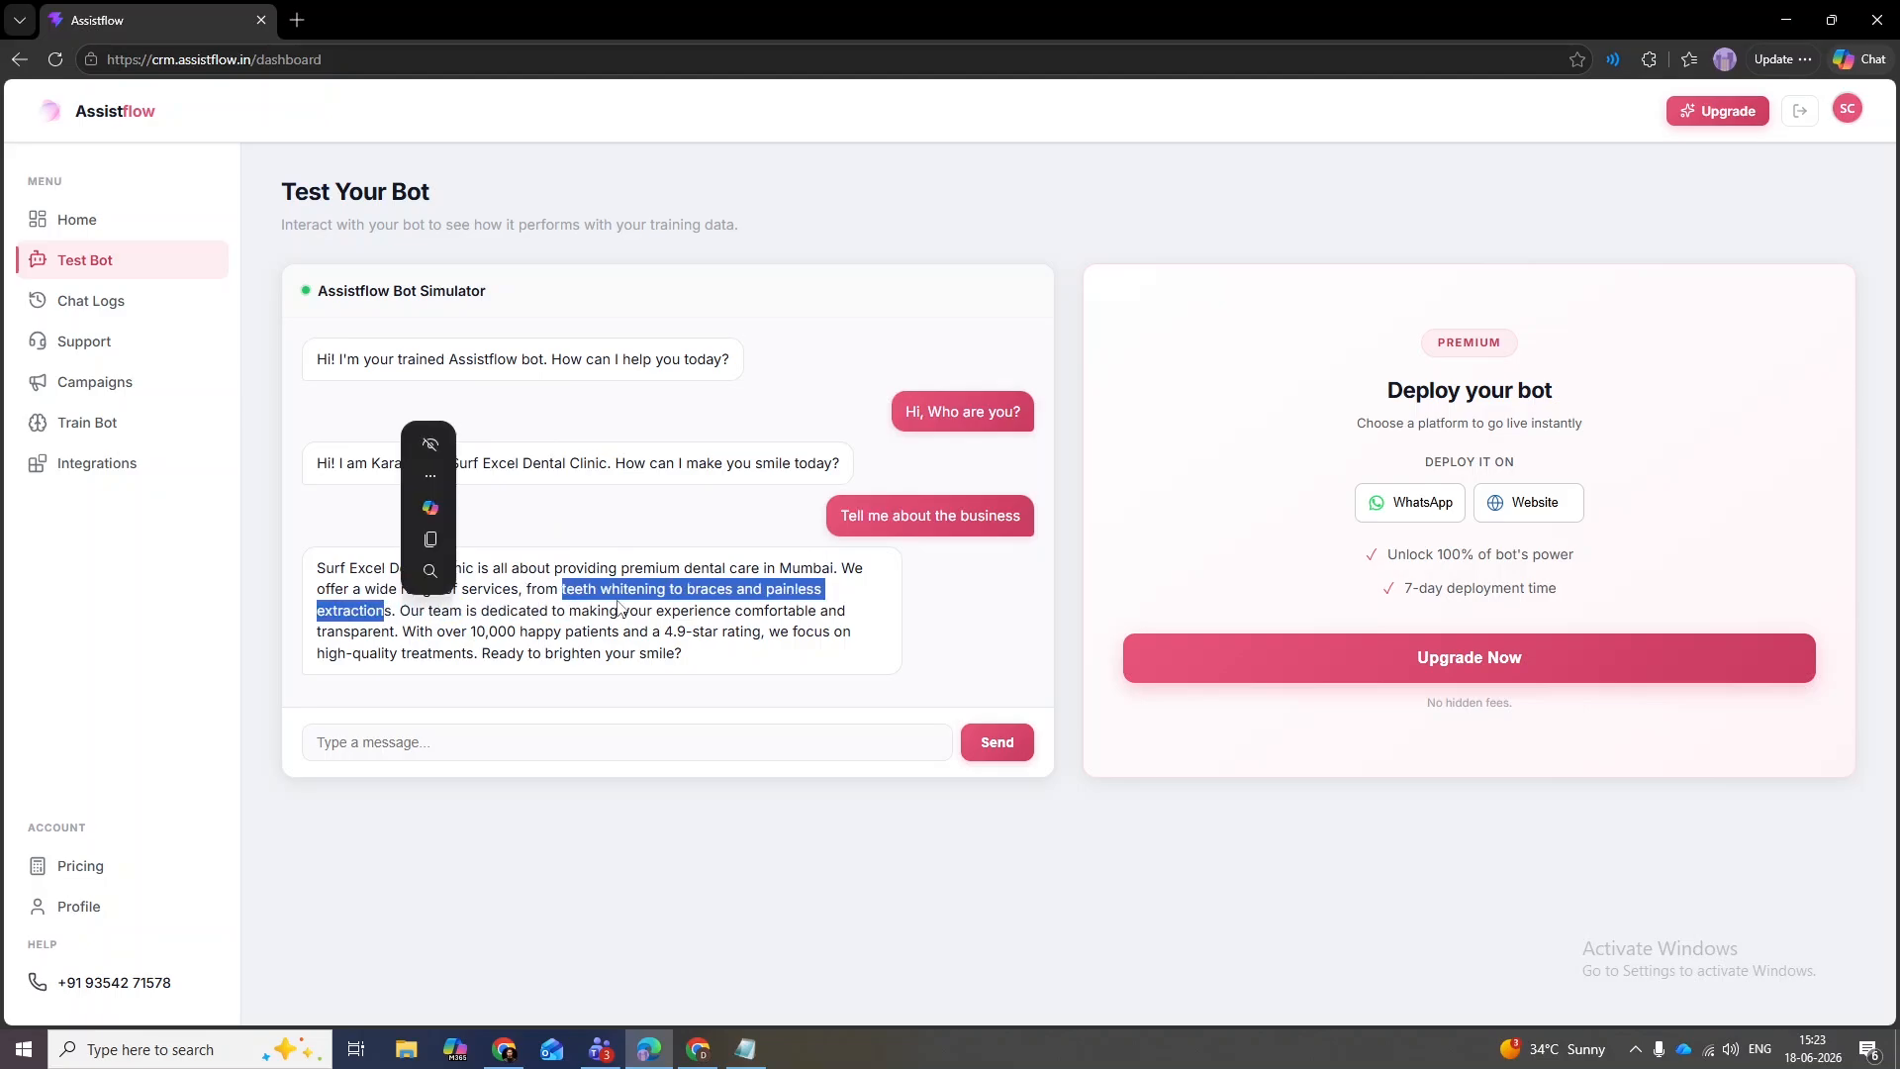
pyautogui.click(395, 611)
pyautogui.moveTo(403, 609); pyautogui.dragTo(809, 611)
pyautogui.click(403, 635)
pyautogui.moveTo(403, 634); pyautogui.dragTo(633, 634)
pyautogui.moveTo(766, 635); pyautogui.dragTo(666, 633)
pyautogui.click(670, 634)
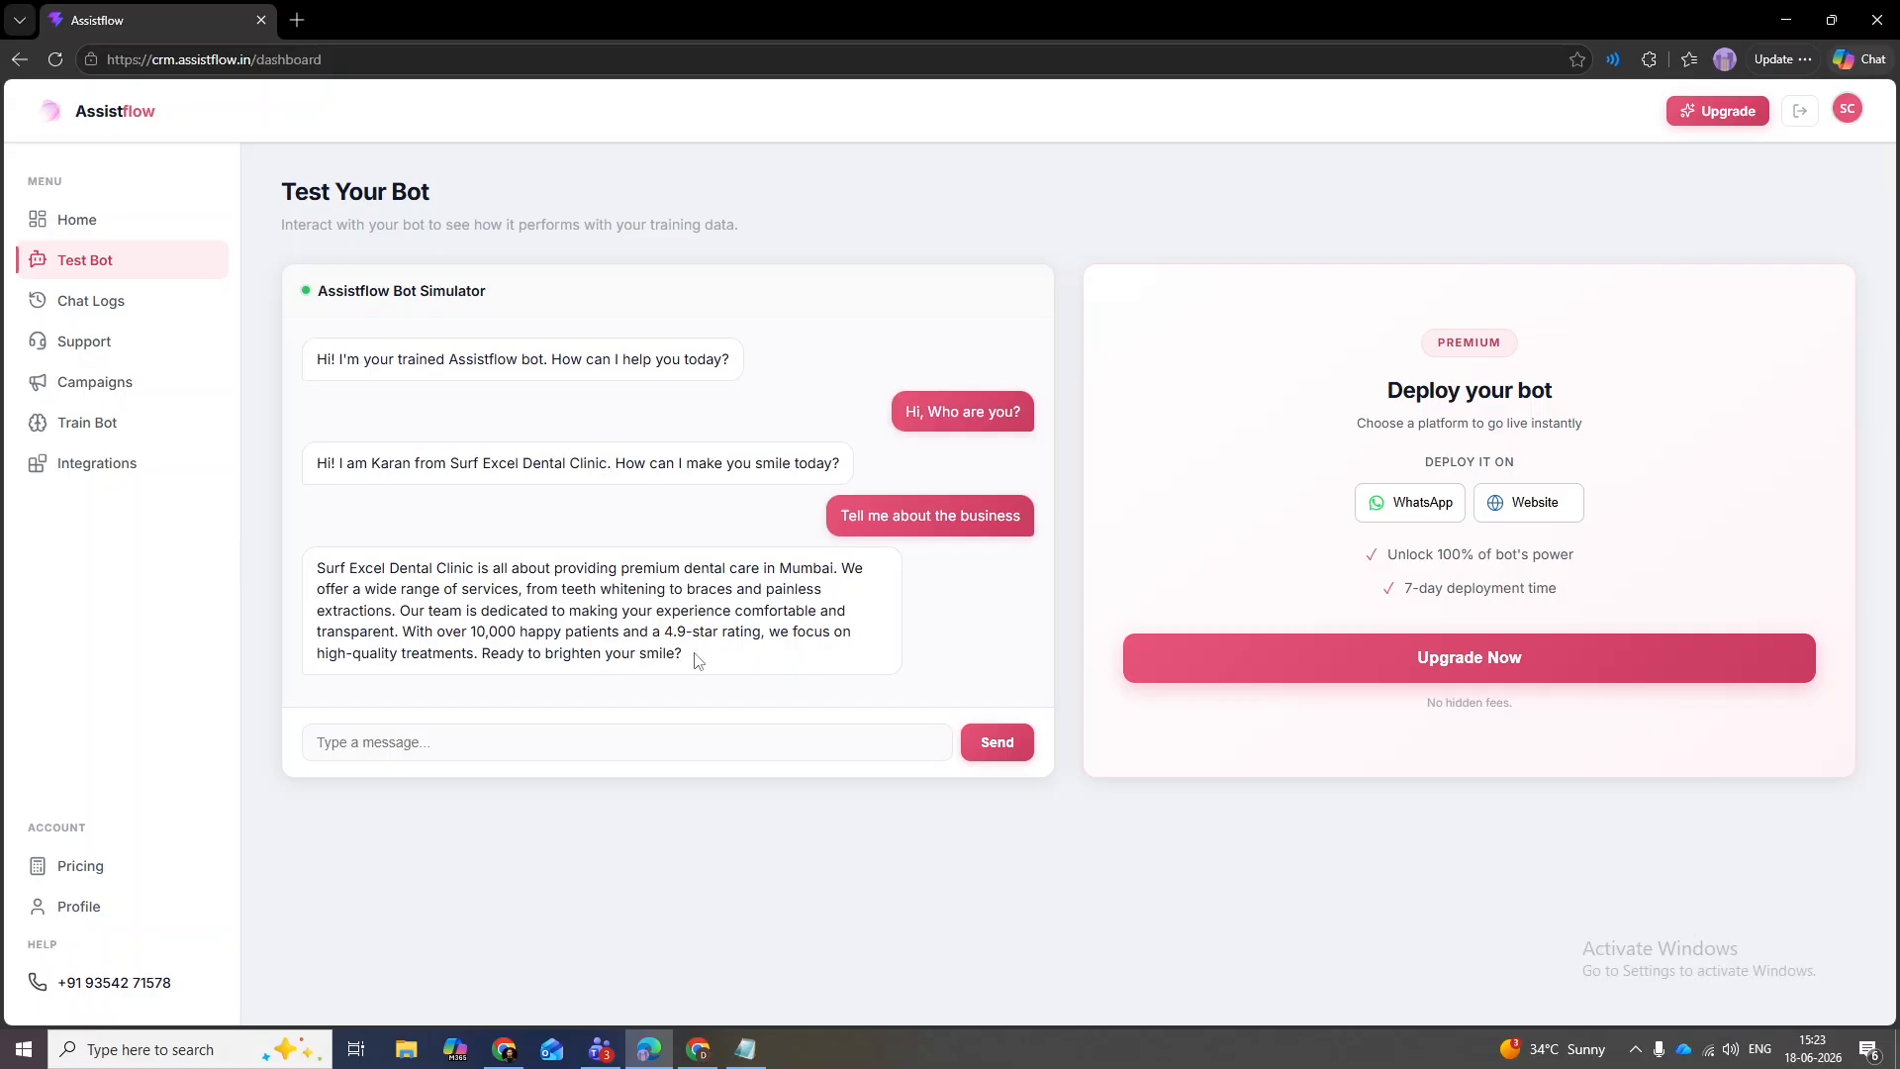
pyautogui.moveTo(699, 660); pyautogui.dragTo(311, 661)
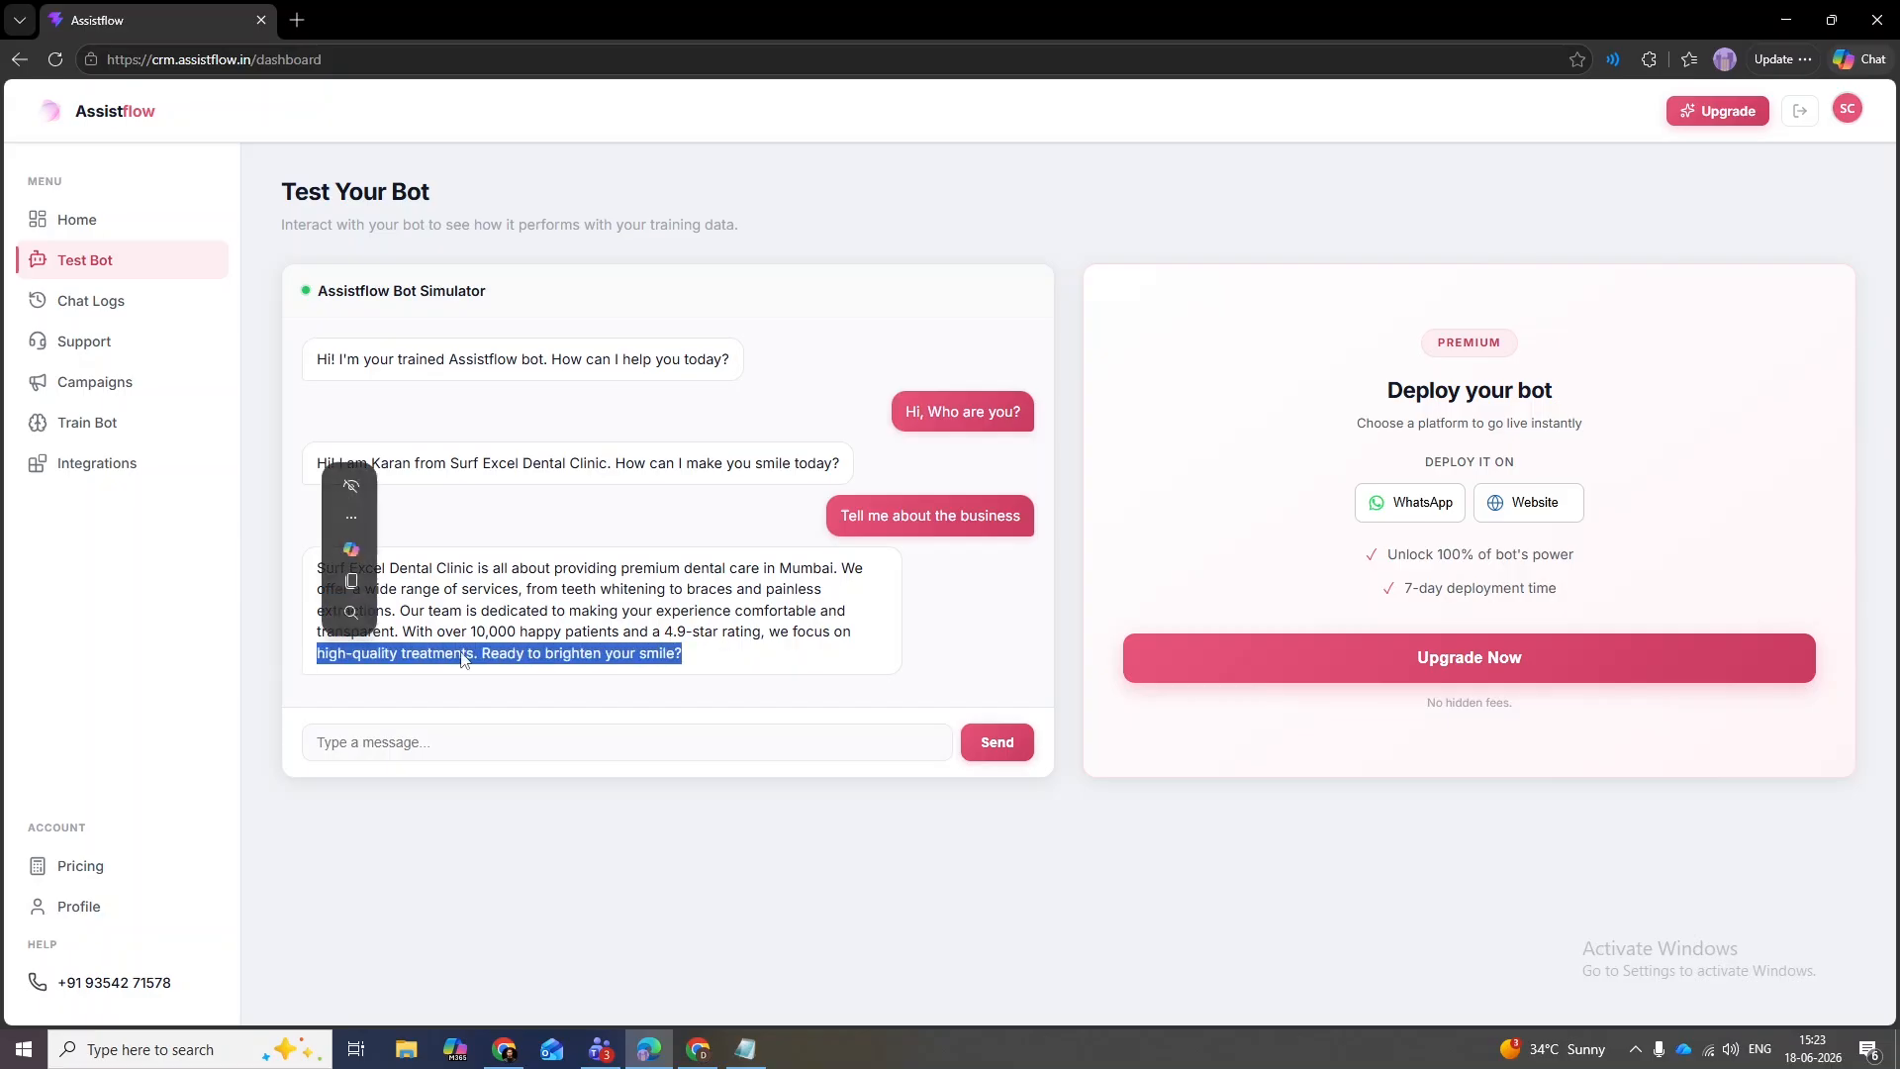
pyautogui.click(466, 659)
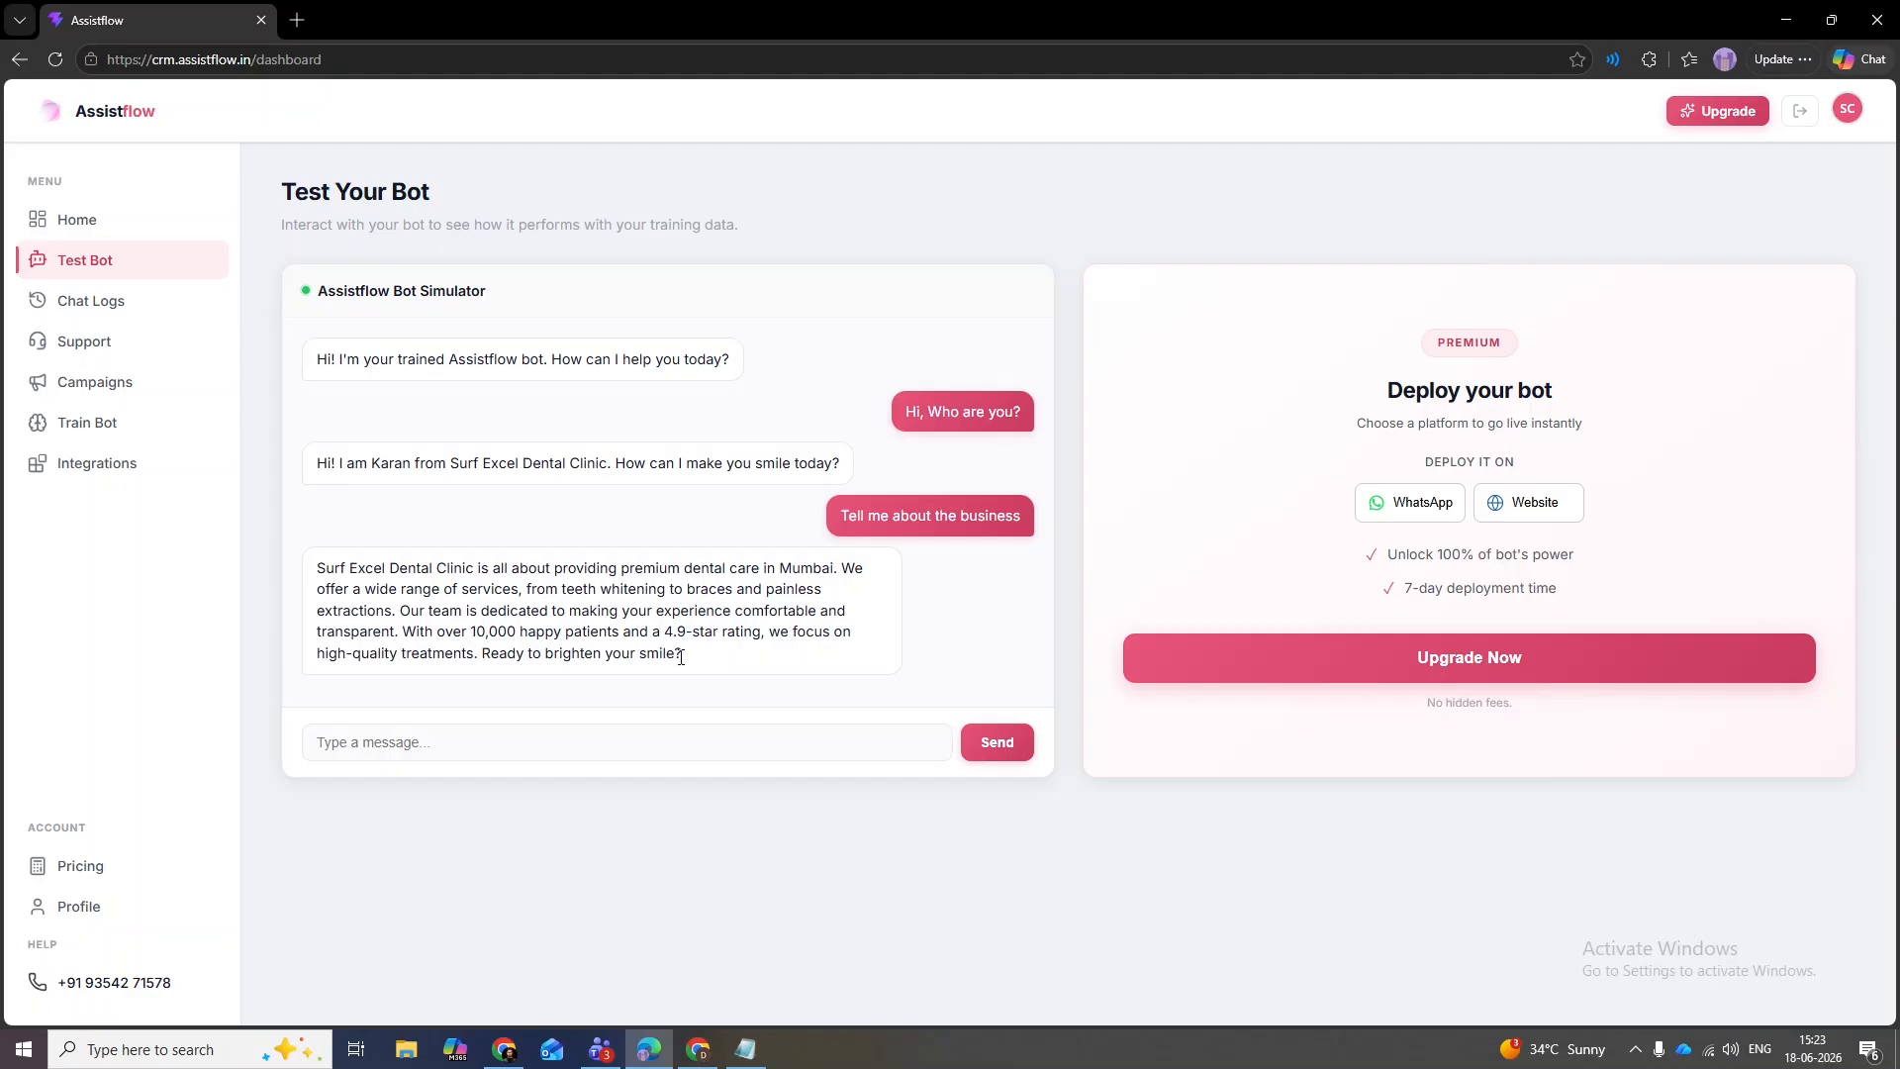
pyautogui.moveTo(683, 655); pyautogui.dragTo(481, 654)
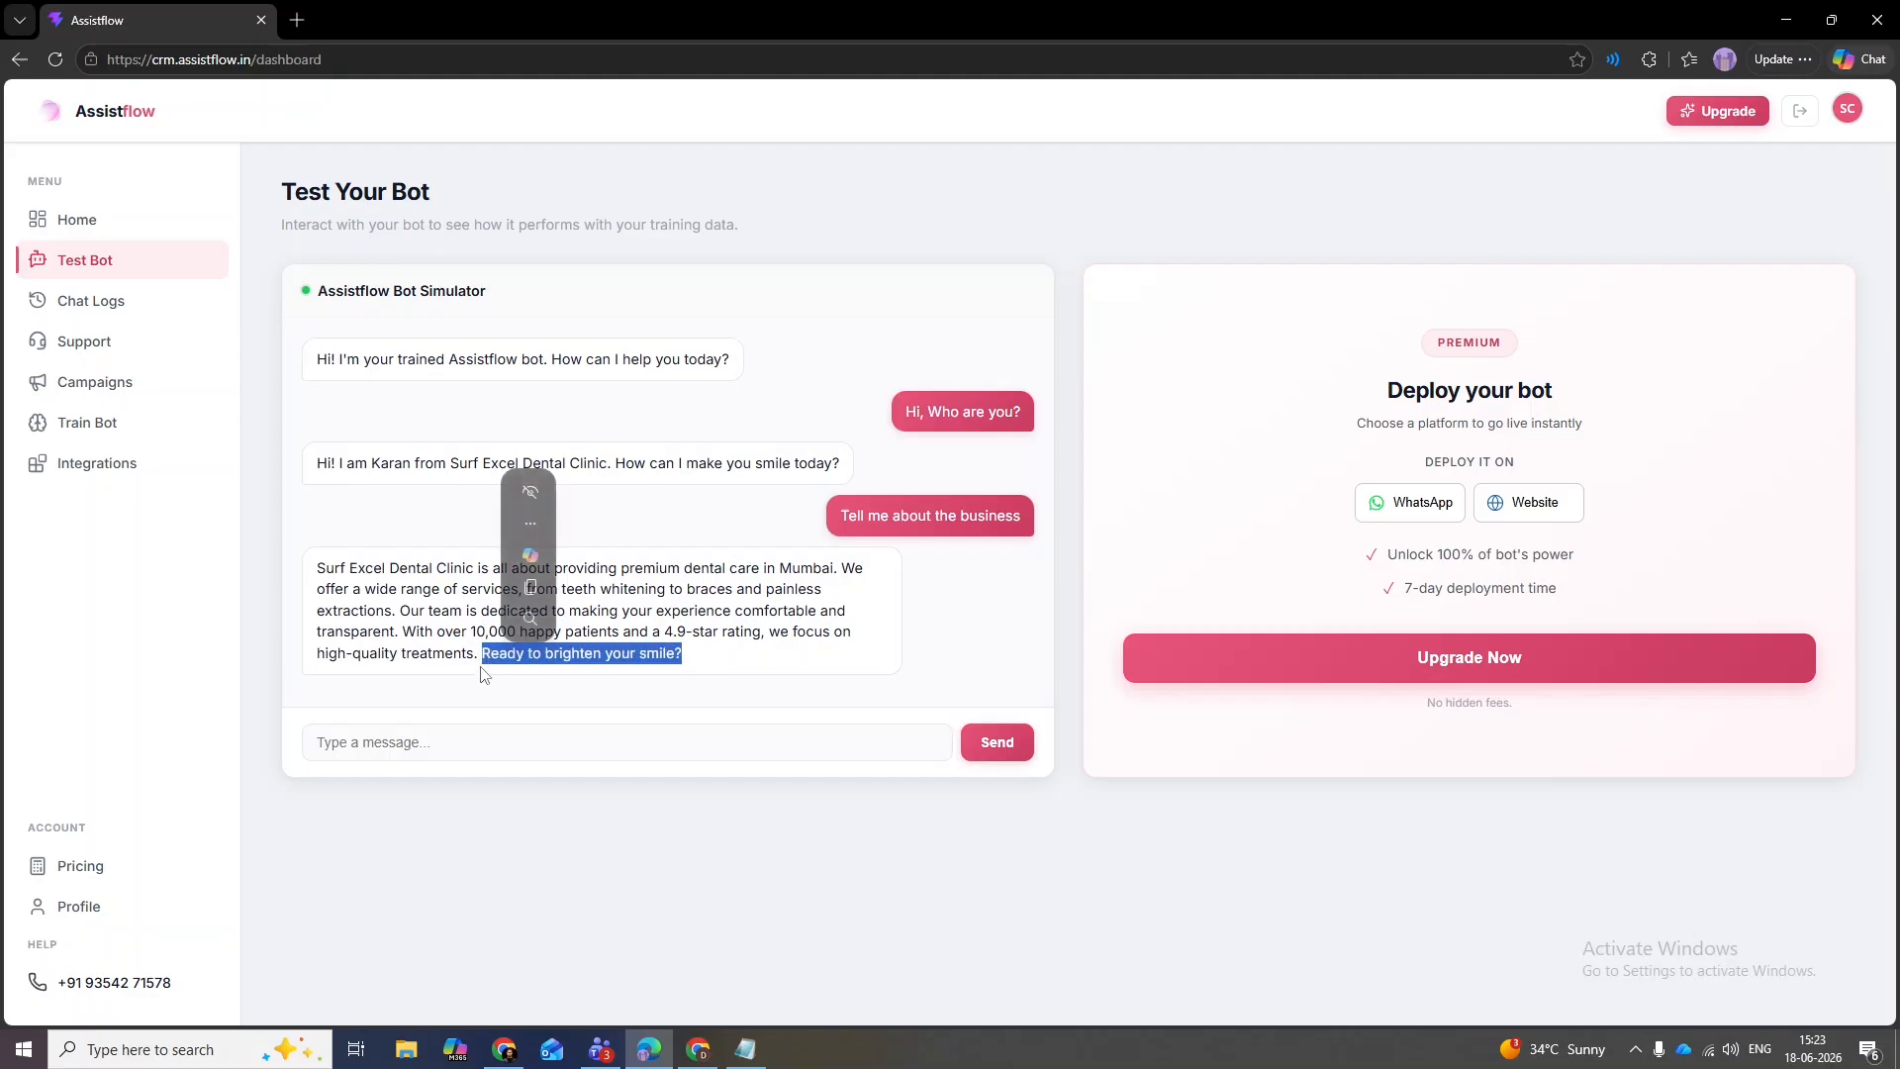
pyautogui.click(695, 671)
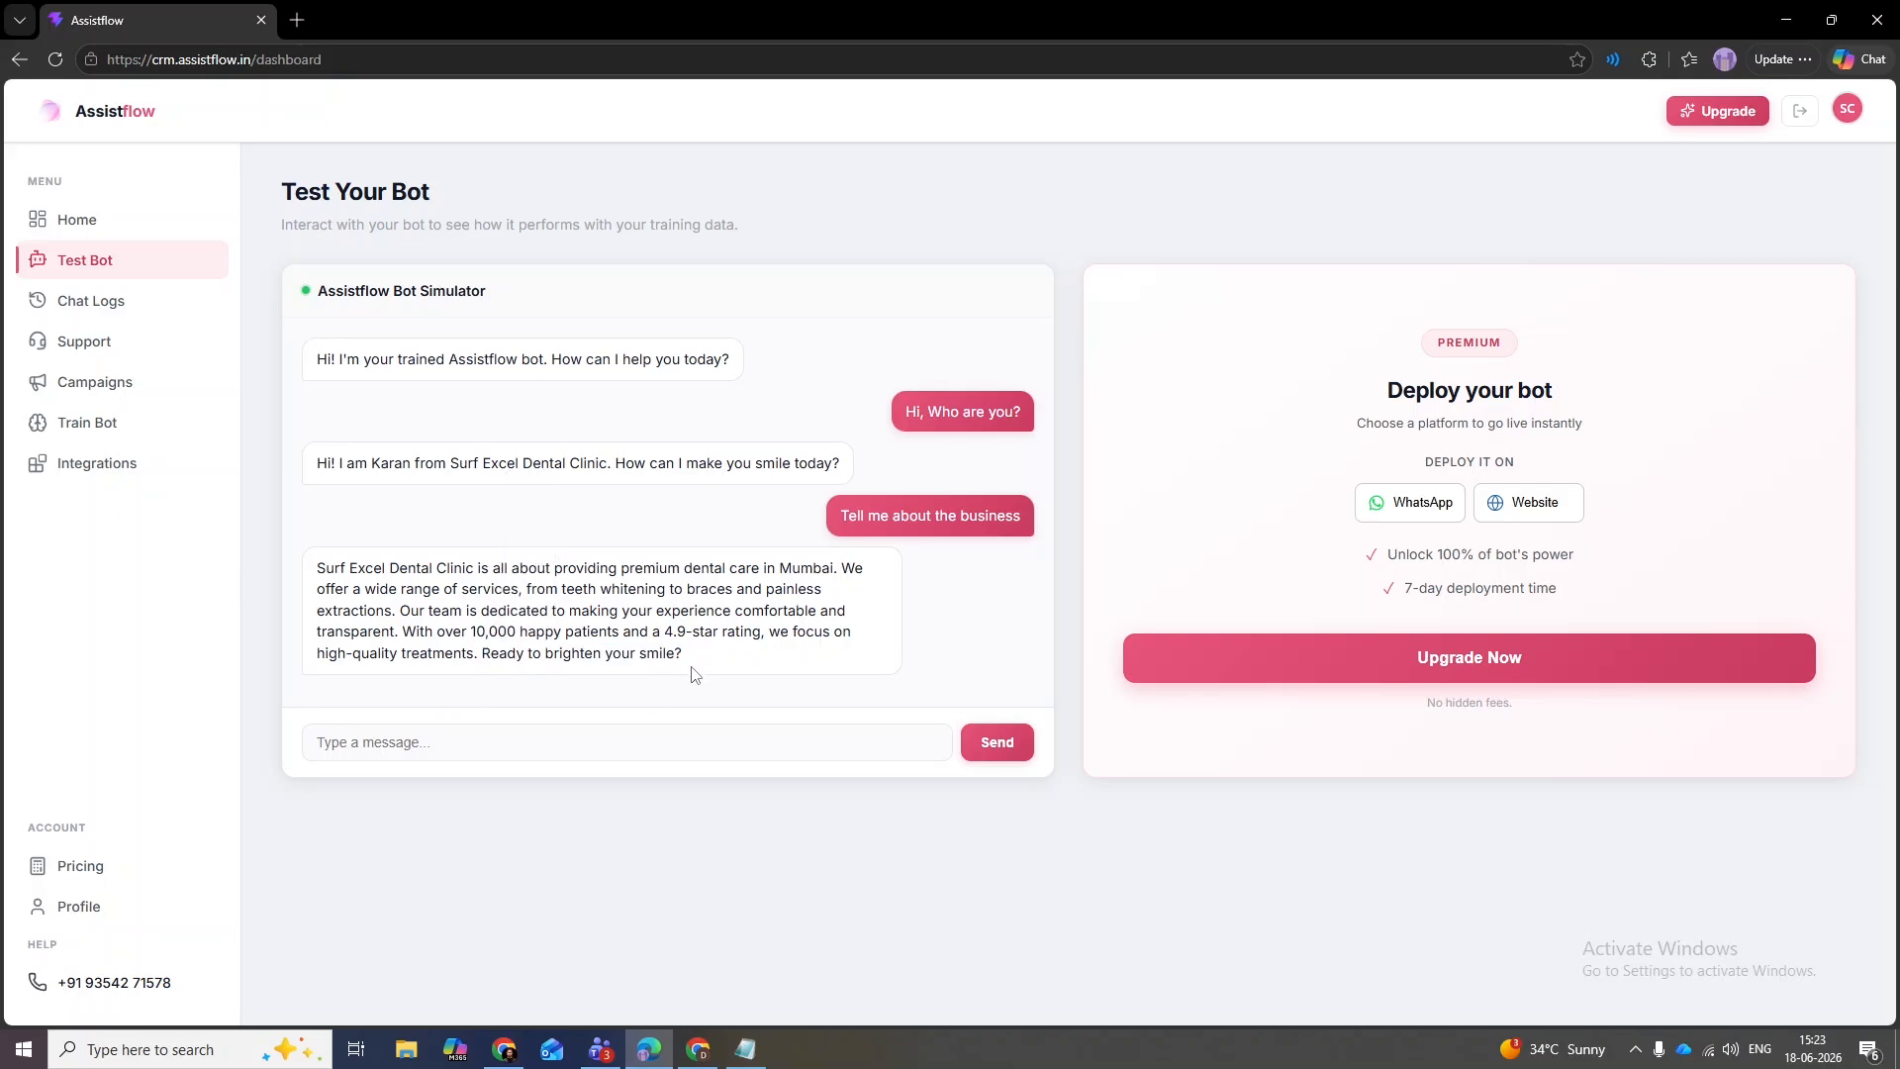
# - Ask the test bot 'Who is the doctor?' and switch to the clinic website
pyautogui.click(573, 737)
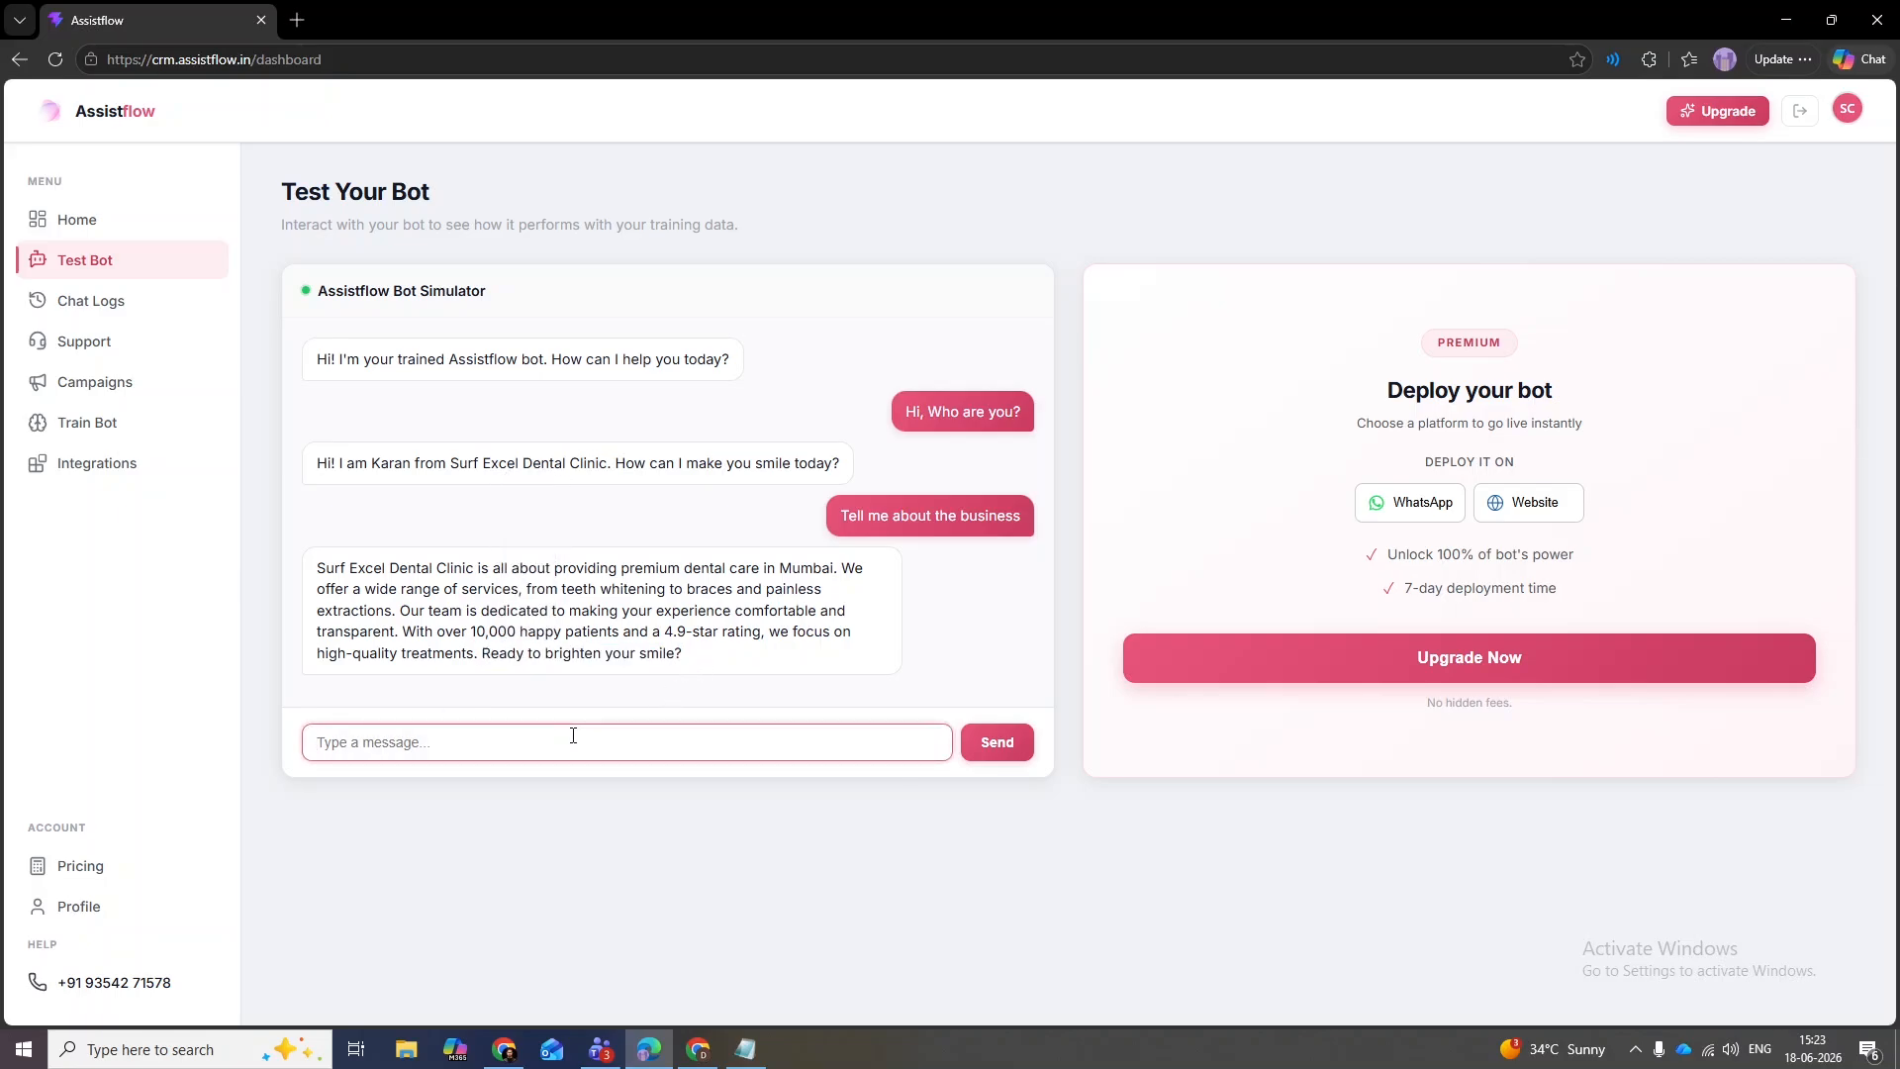
pyautogui.write('Who is the doctor?')
pyautogui.press('Return')
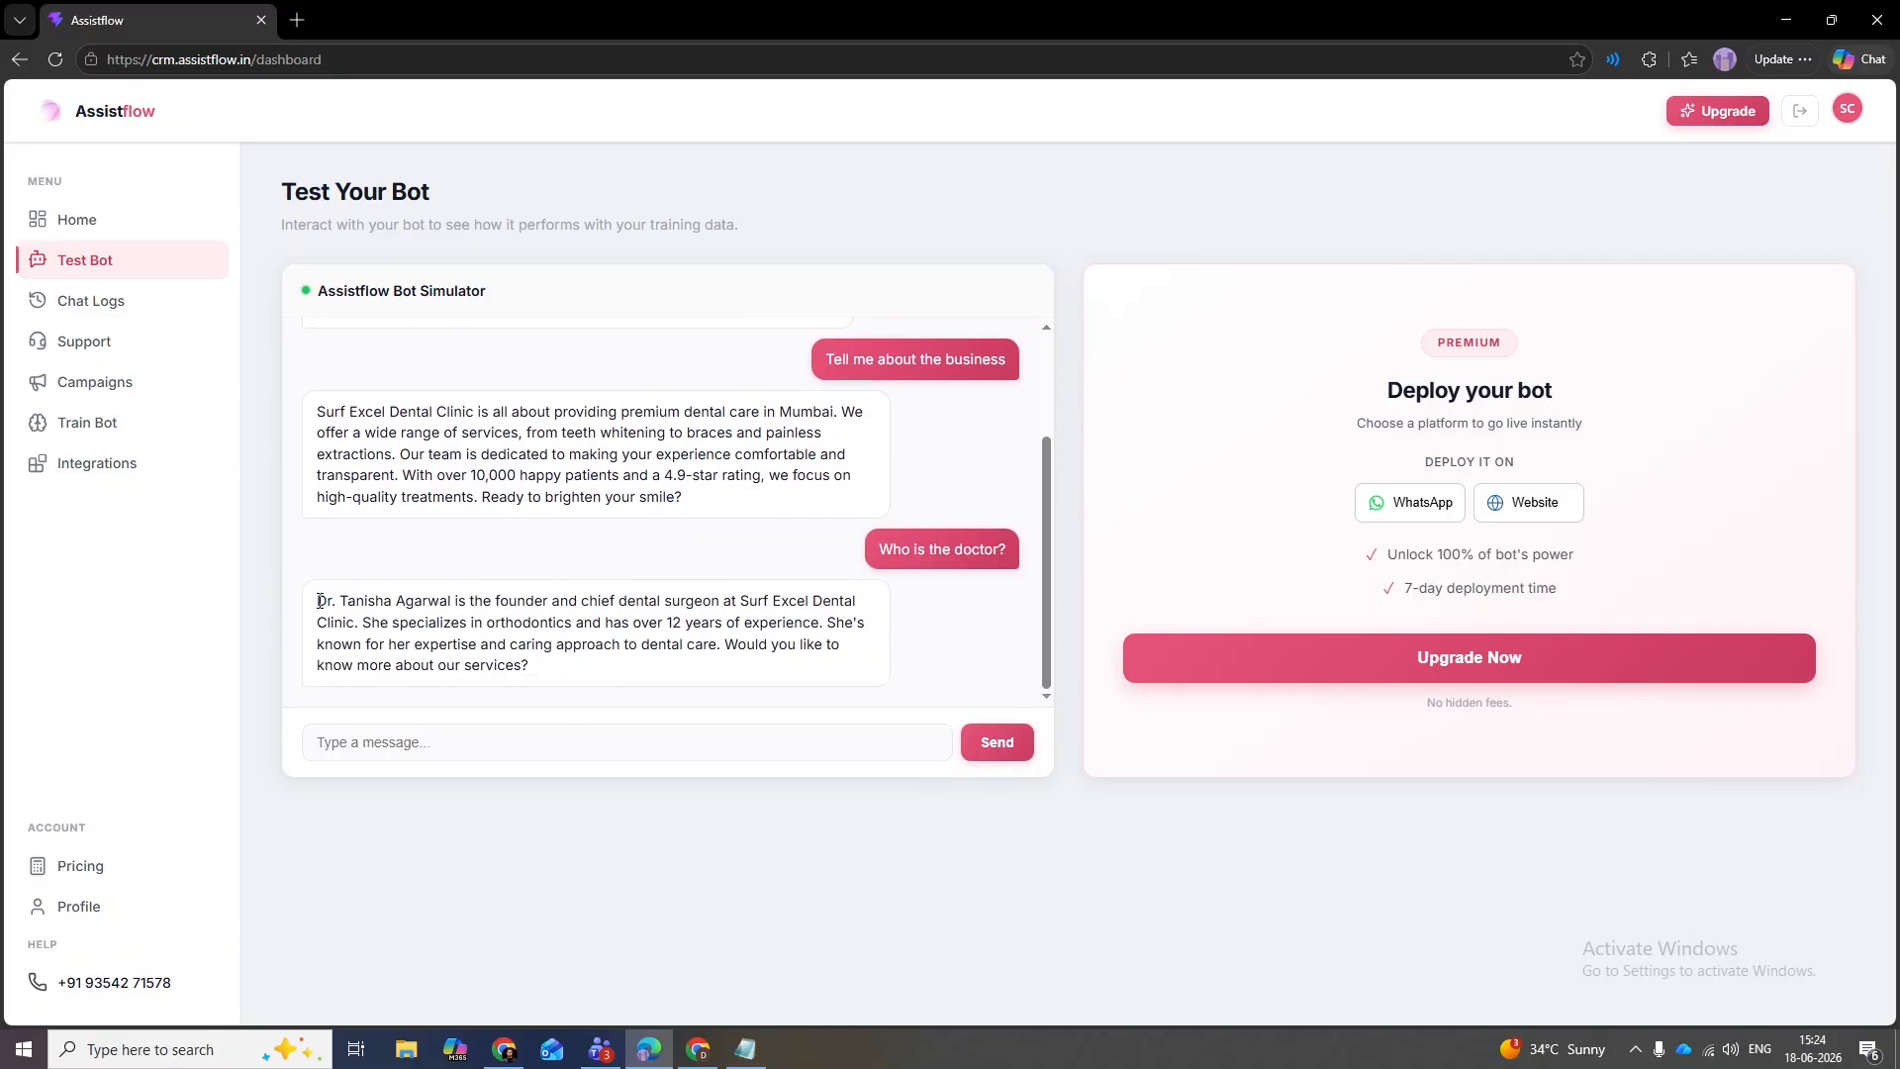
pyautogui.hotkey('alt', 'Tab')
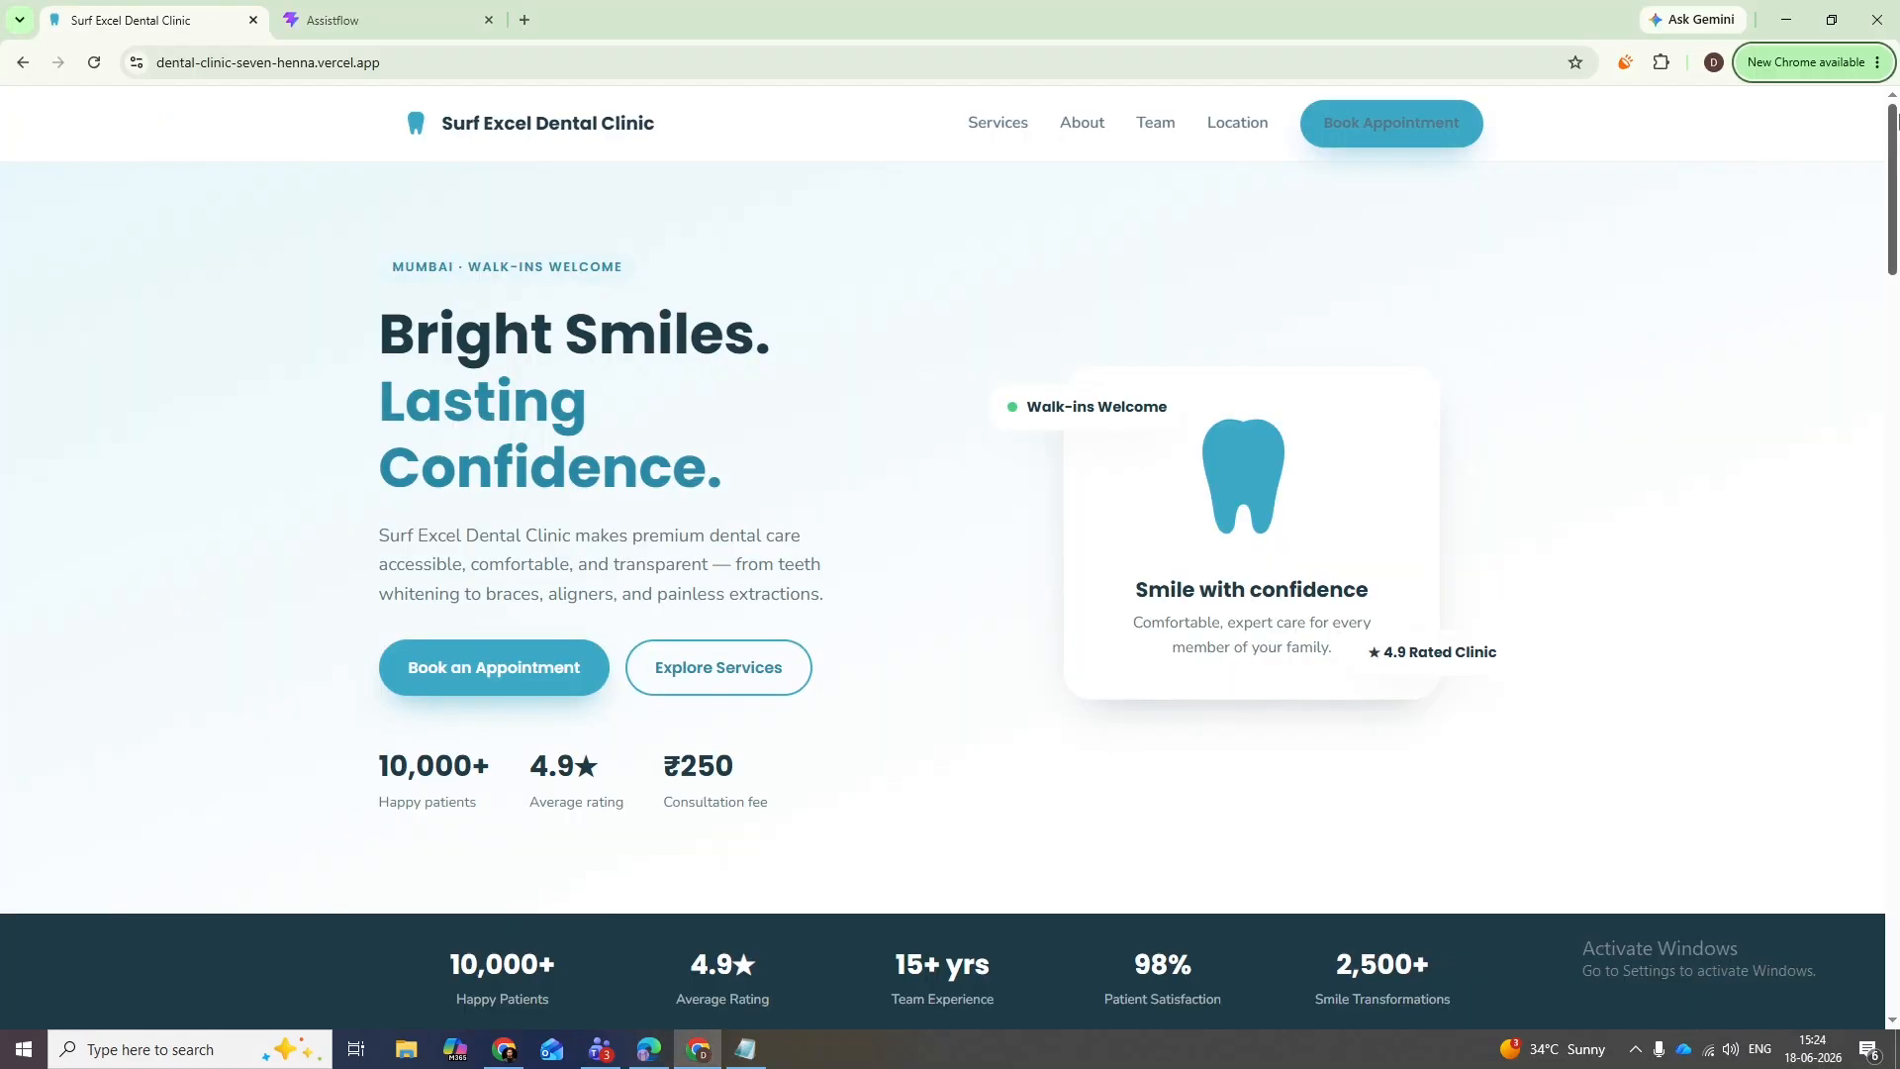
# - Compare the website's About section with the Notepad clinic data, then return to Assistflow
pyautogui.moveTo(1895, 120); pyautogui.dragTo(1898, 453)
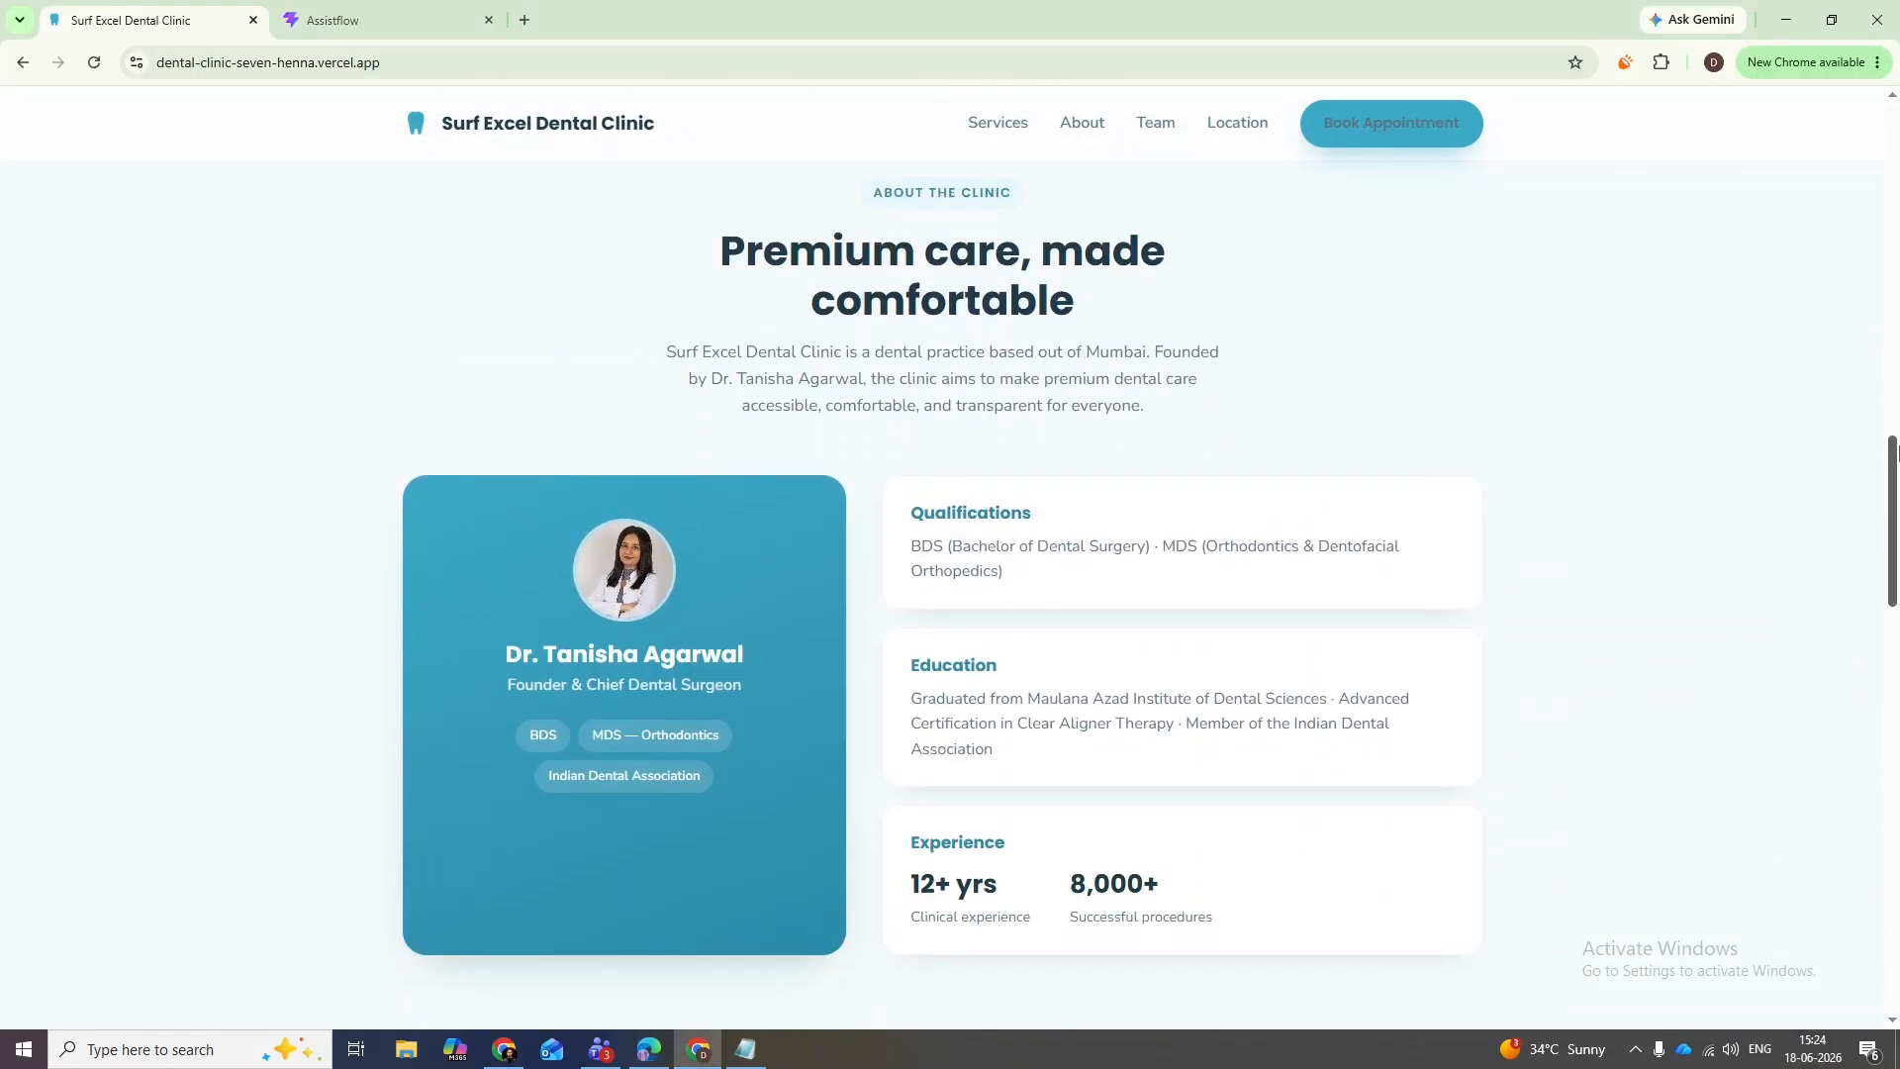
pyautogui.hotkey('alt', 'Tab')
pyautogui.hotkey('alt', 'Tab')
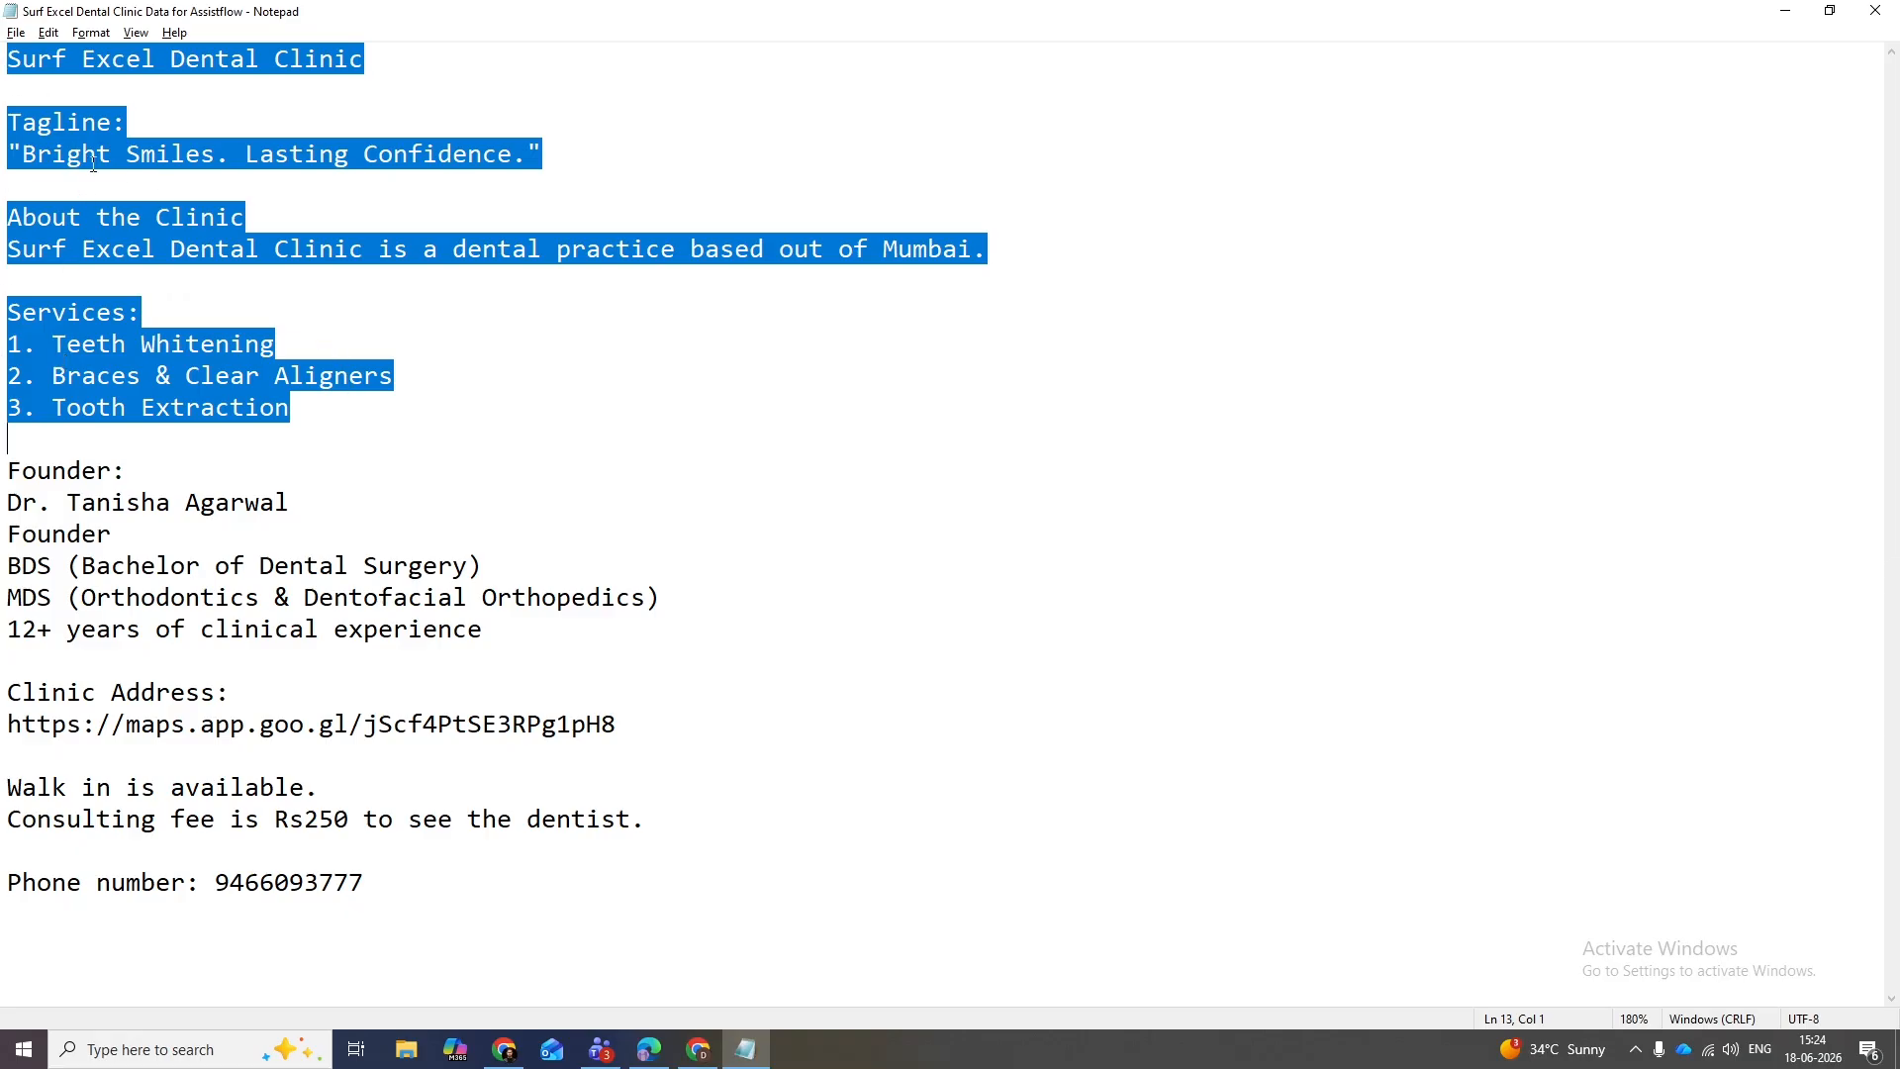
pyautogui.hotkey('alt', 'Tab')
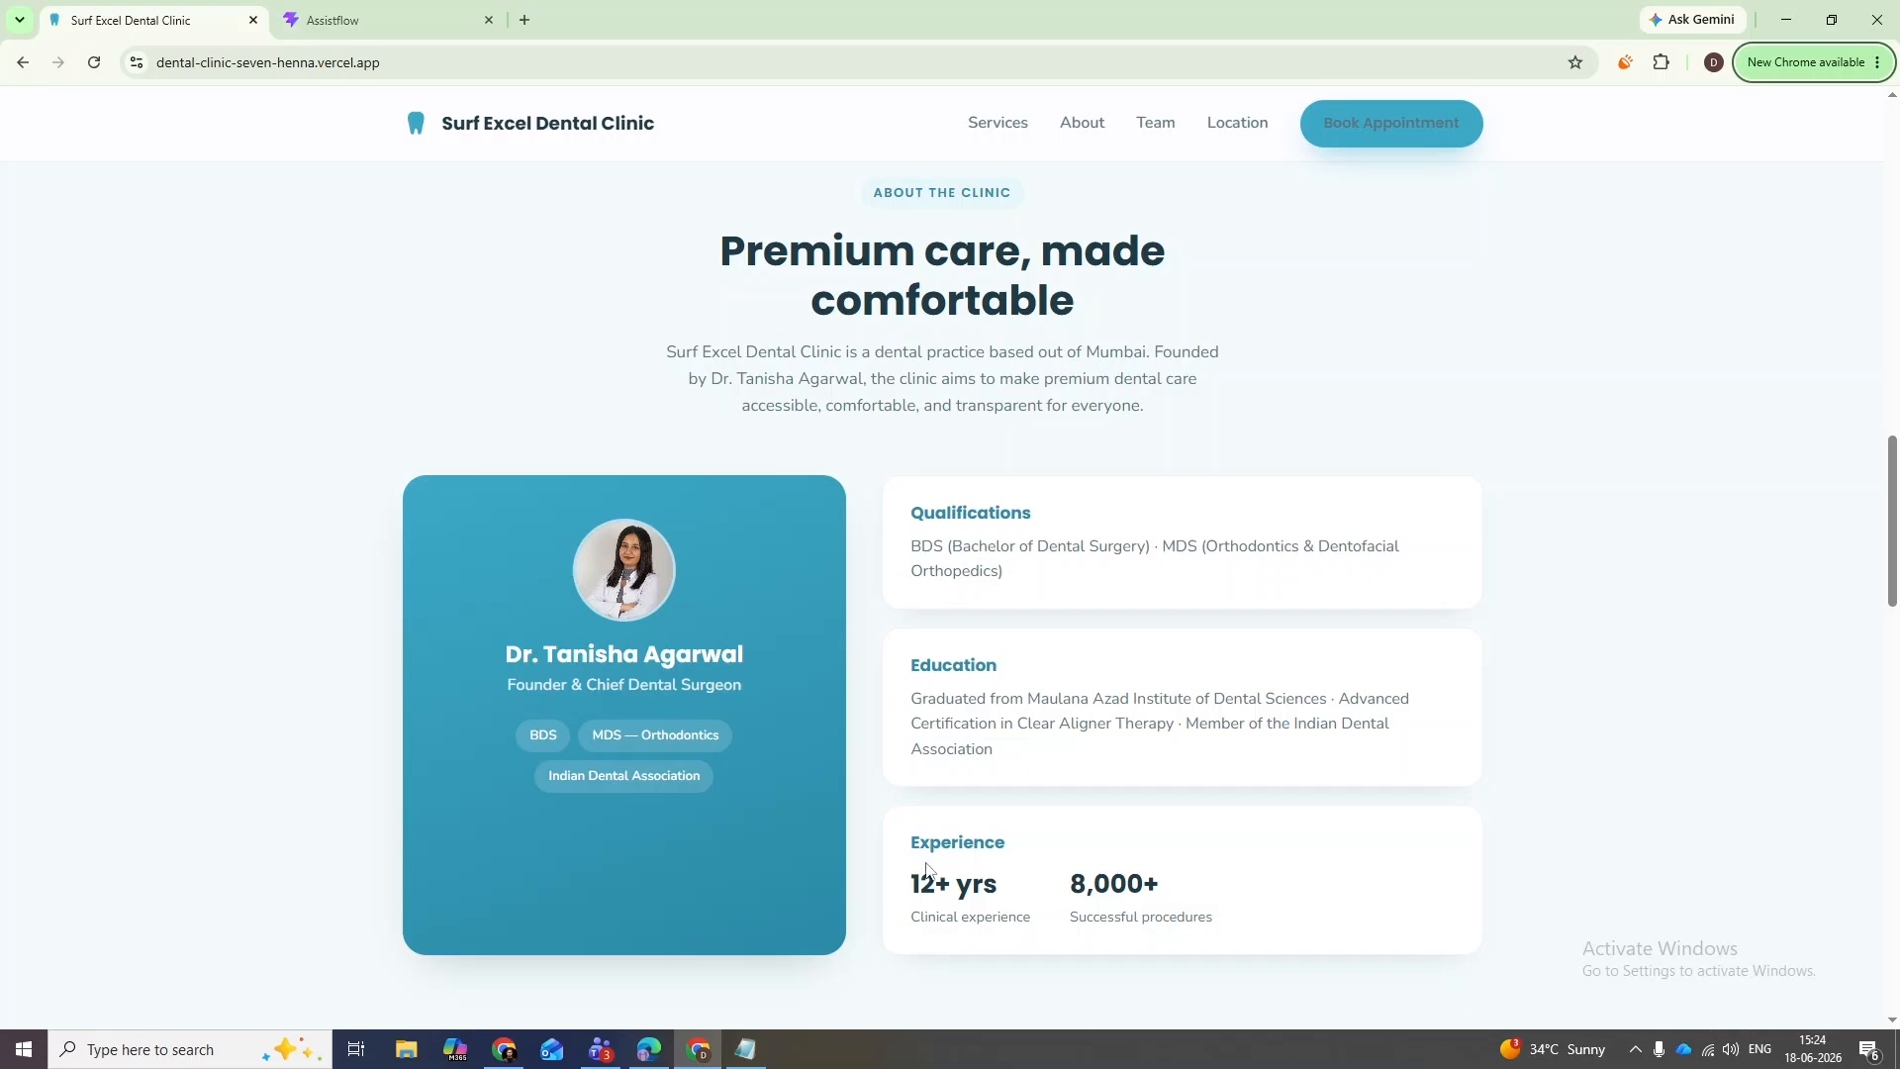
pyautogui.hotkey('alt', 'Tab')
pyautogui.hotkey('alt', 'Tab')
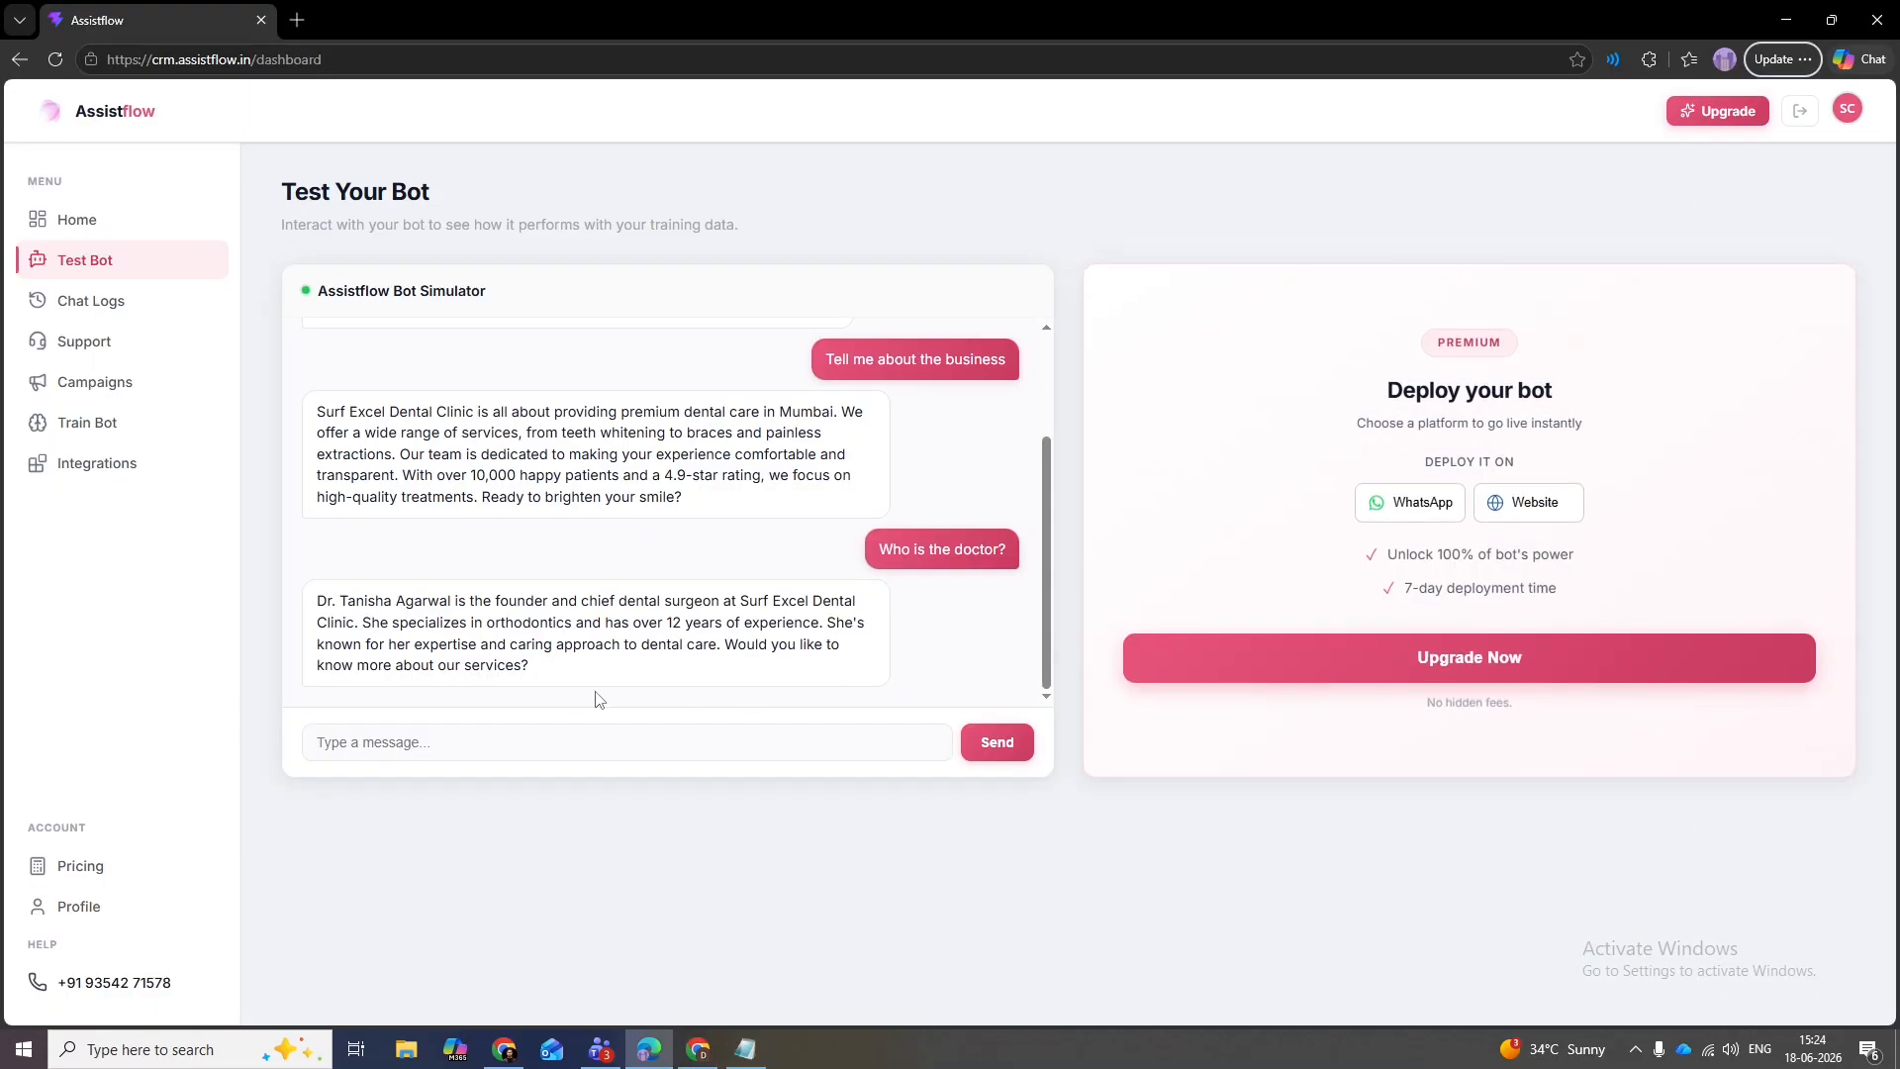
# - Review the bot's doctor answer naming the founder and its closing question
pyautogui.moveTo(661, 624); pyautogui.dragTo(859, 623)
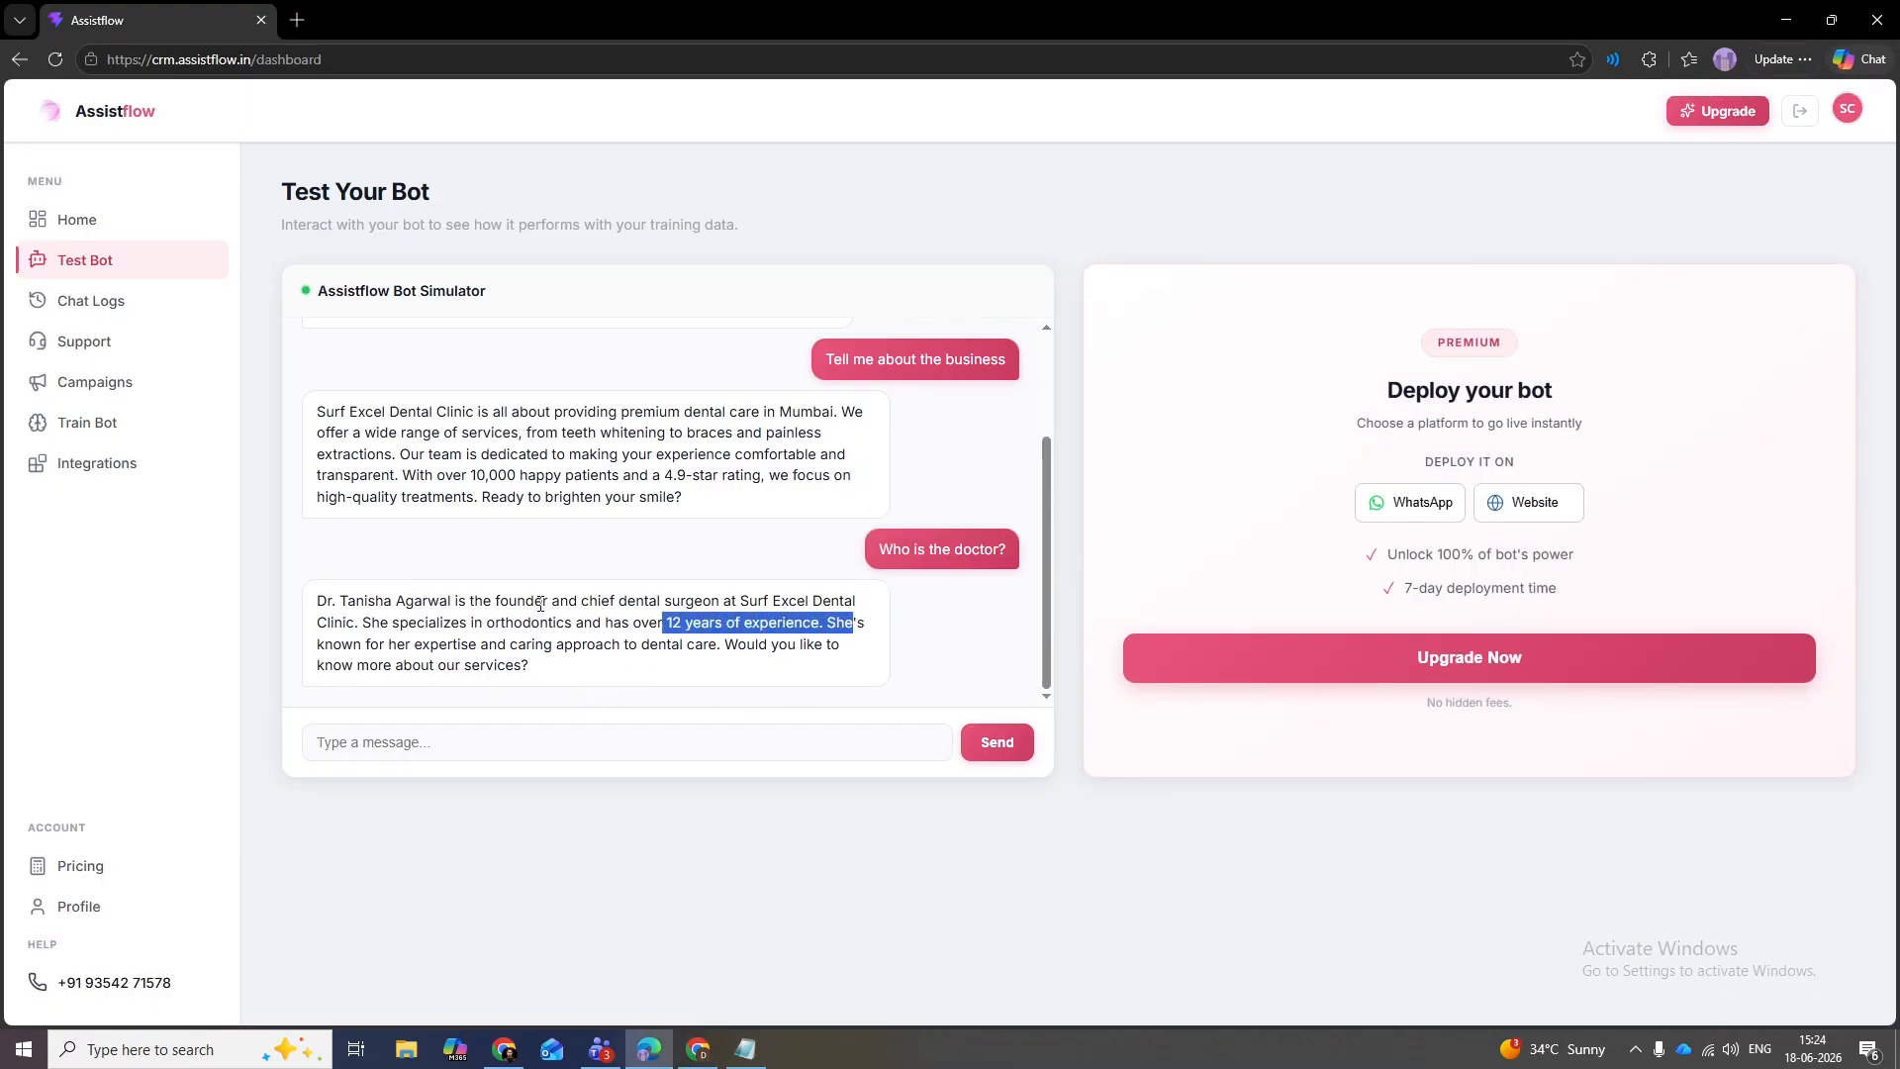
pyautogui.moveTo(544, 600); pyautogui.dragTo(440, 602)
pyautogui.click(475, 647)
pyautogui.moveTo(565, 666); pyautogui.dragTo(420, 665)
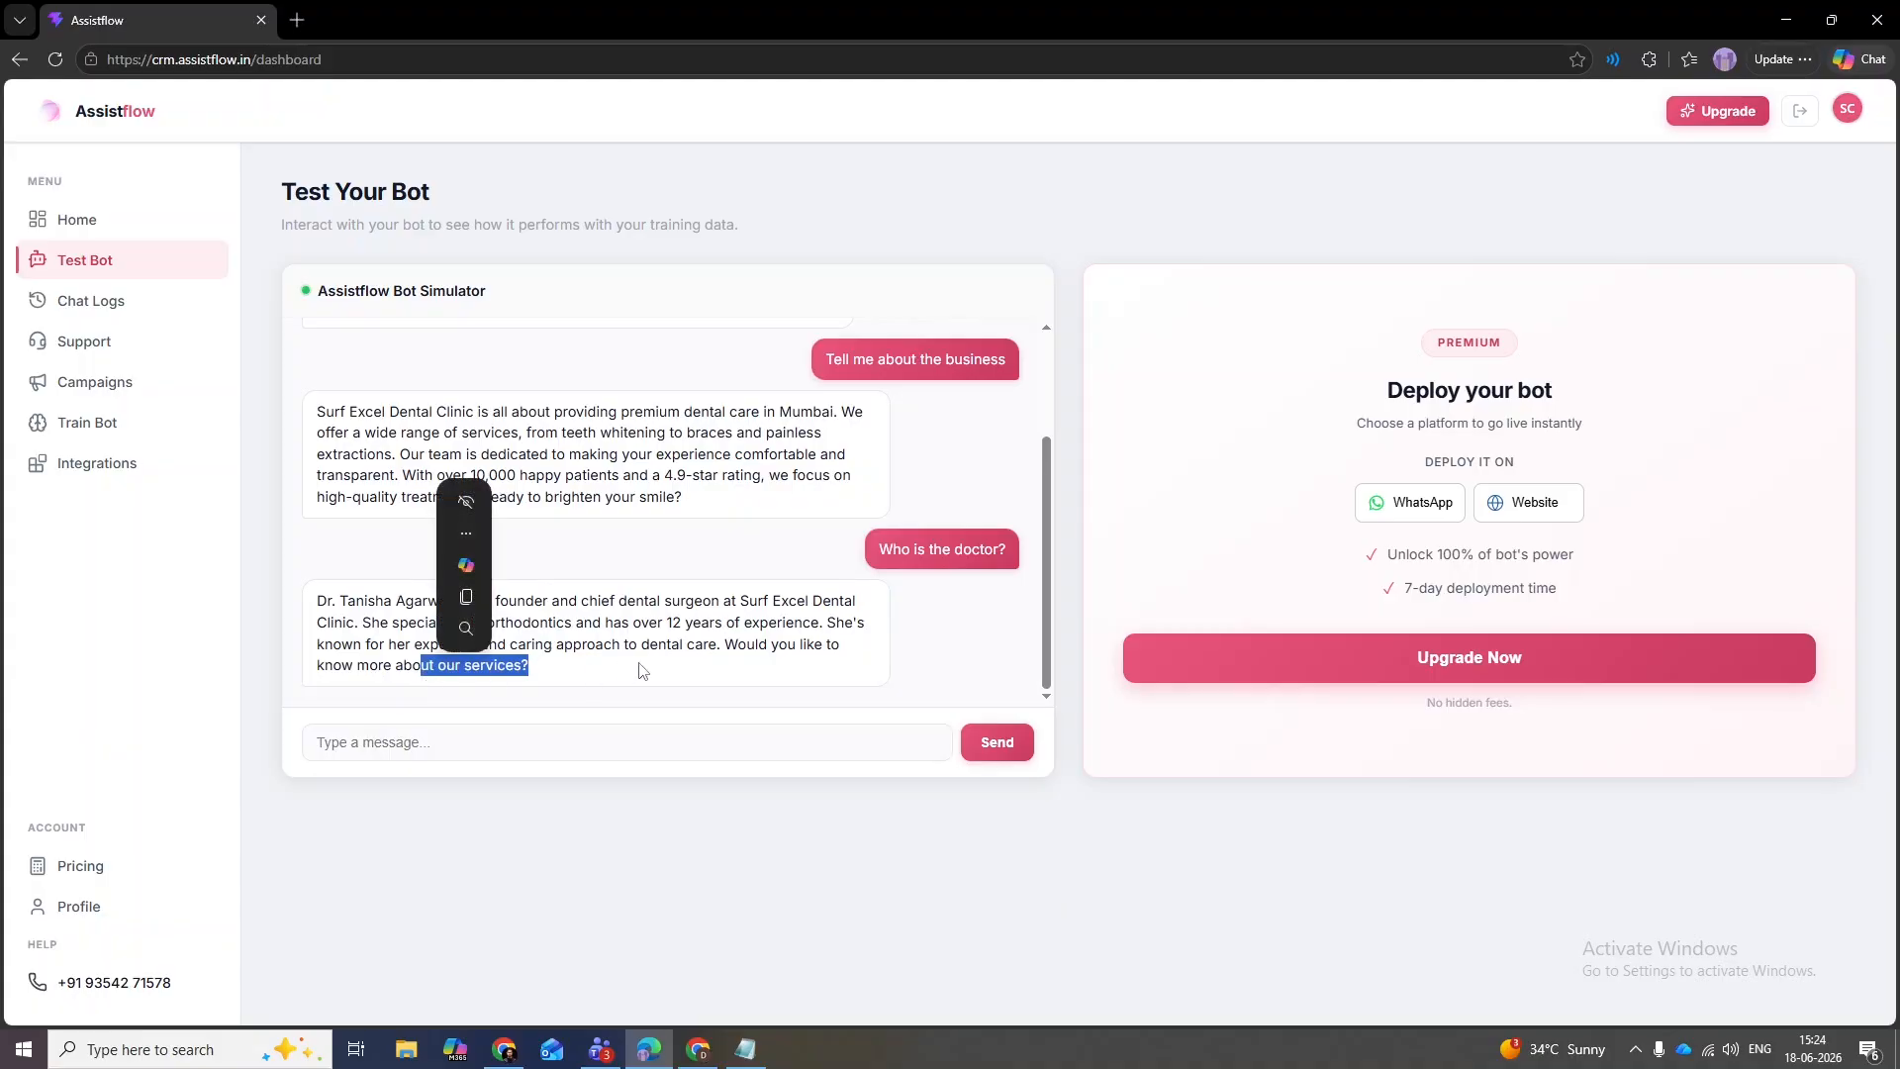
pyautogui.click(640, 664)
# - Ask the bot 'How much is the walk in?' and read its ₹250 answer
pyautogui.click(542, 741)
pyautogui.write('How ')
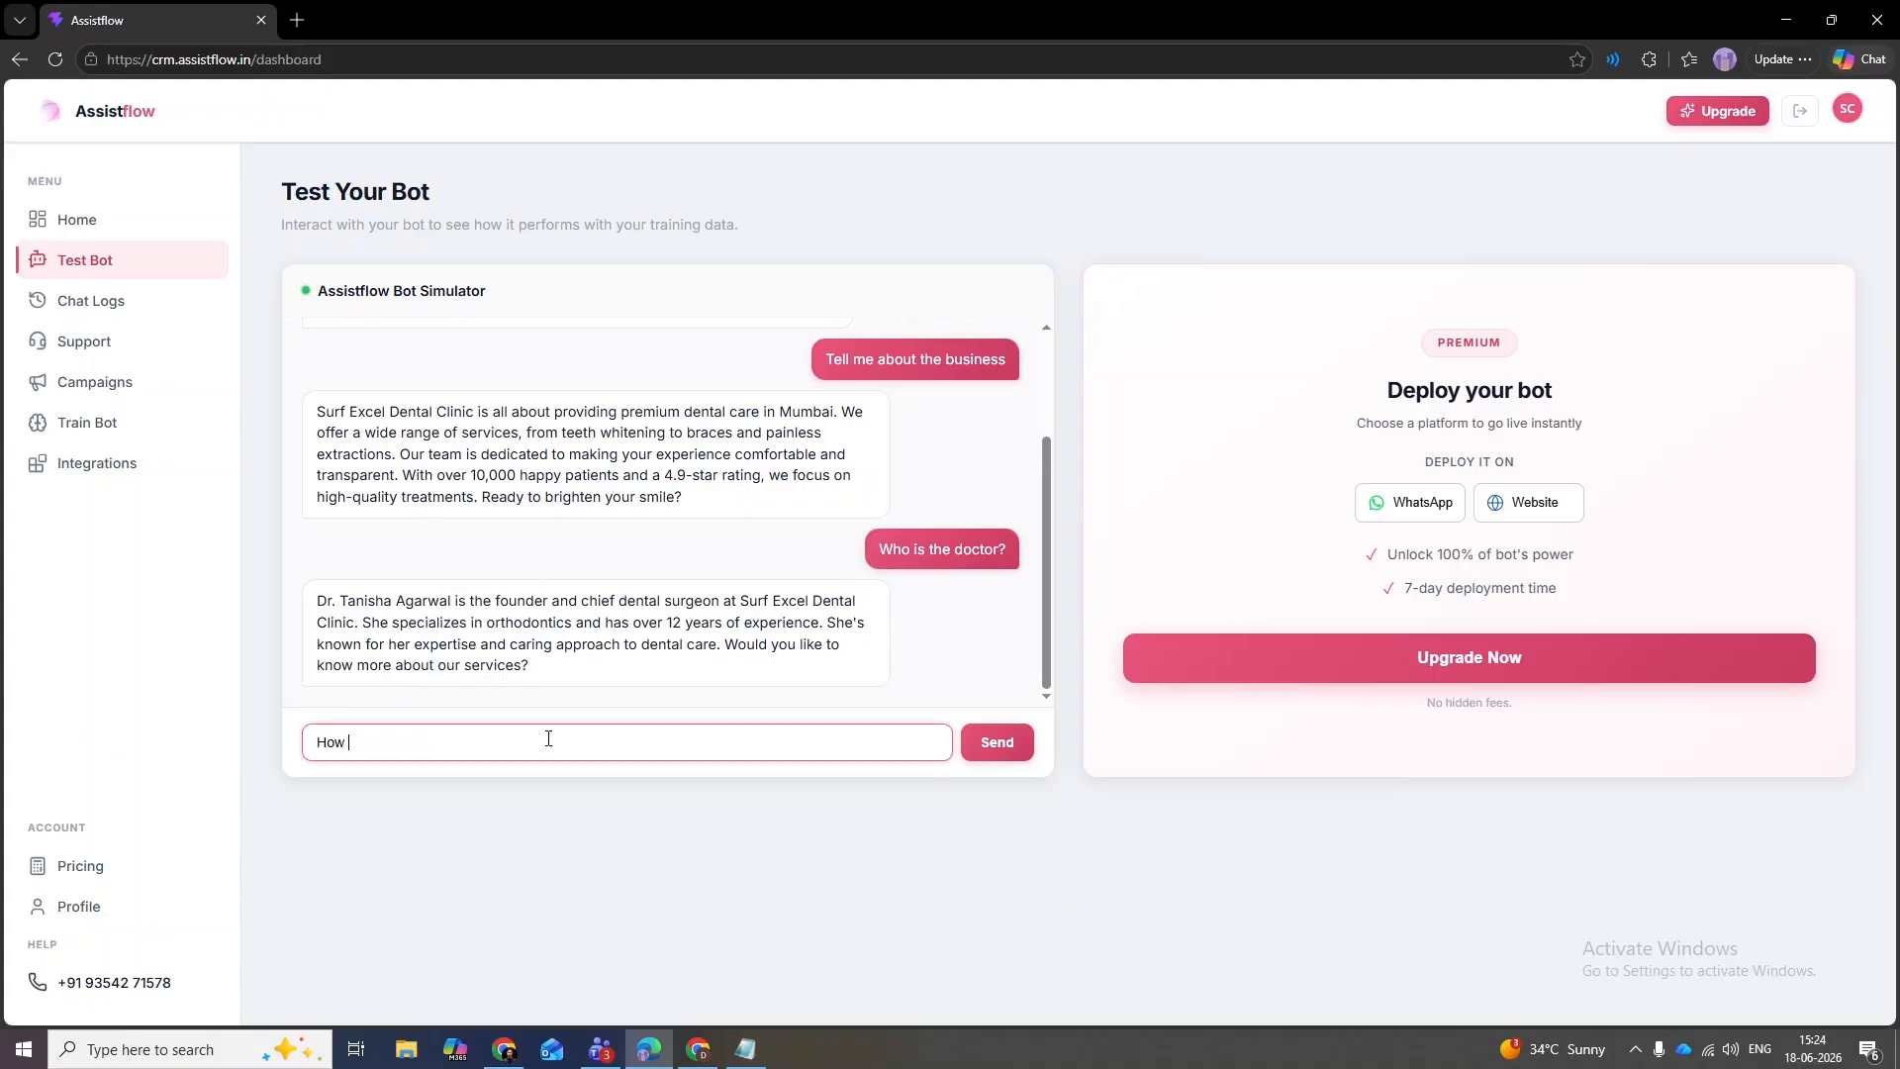
pyautogui.write('much is the waller?')
pyautogui.press('BackSpace')
pyautogui.press('BackSpace')
pyautogui.press('BackSpace')
pyautogui.press('BackSpace')
pyautogui.write('k in?')
pyautogui.press('Return')
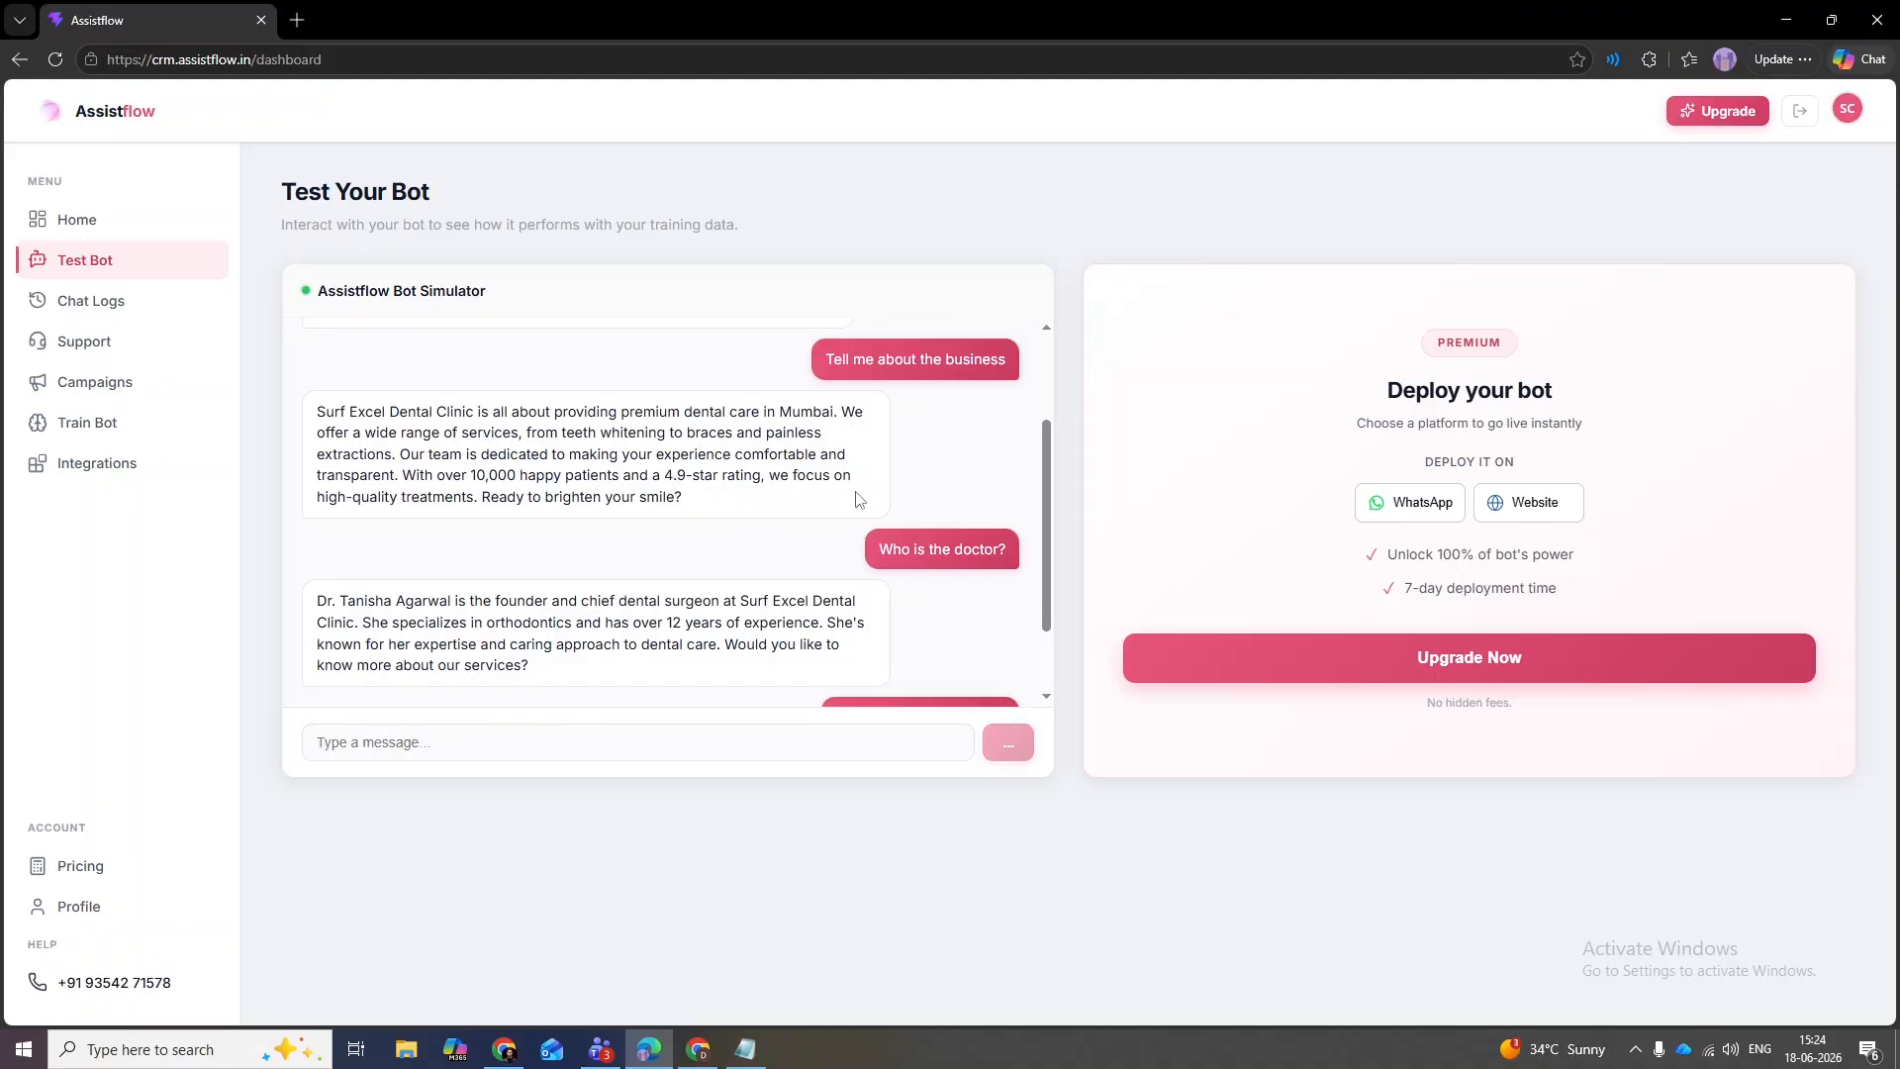
pyautogui.scroll(-1, 1044, 523)
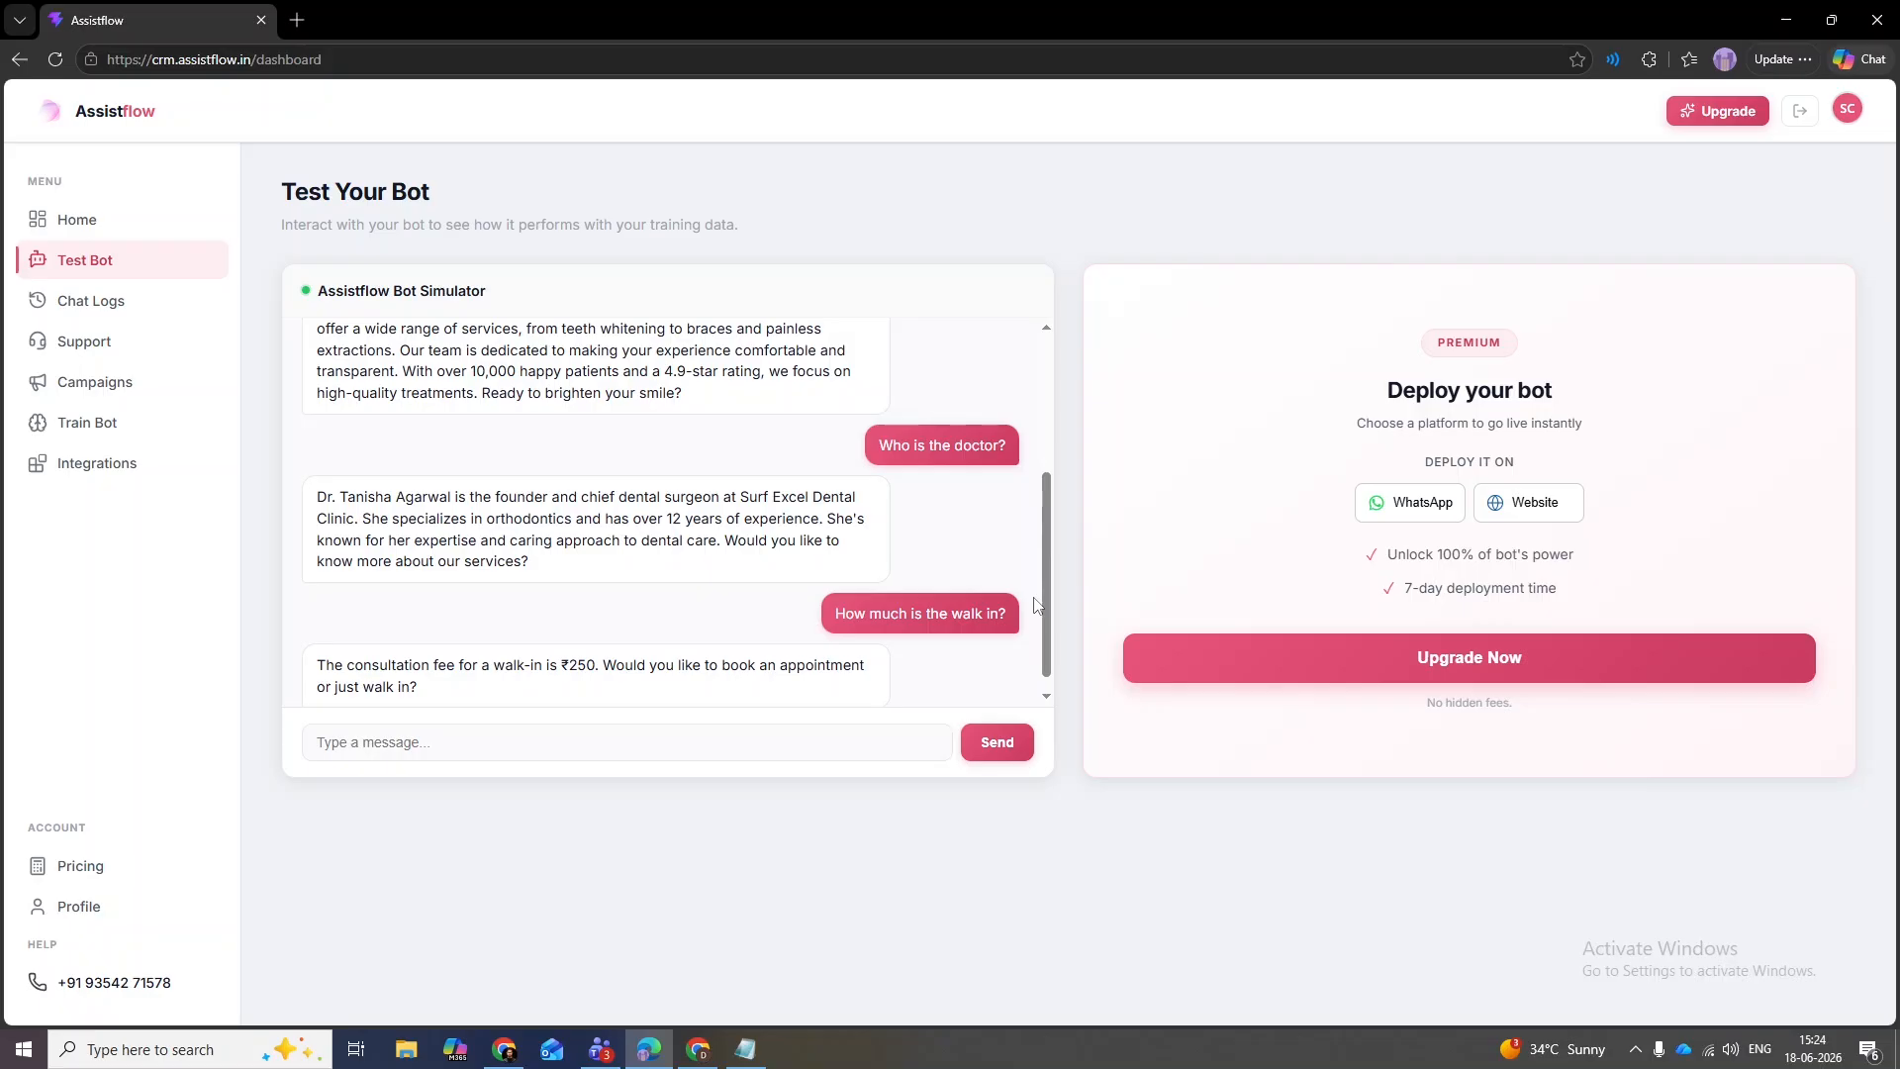
pyautogui.scroll(-1, 1036, 605)
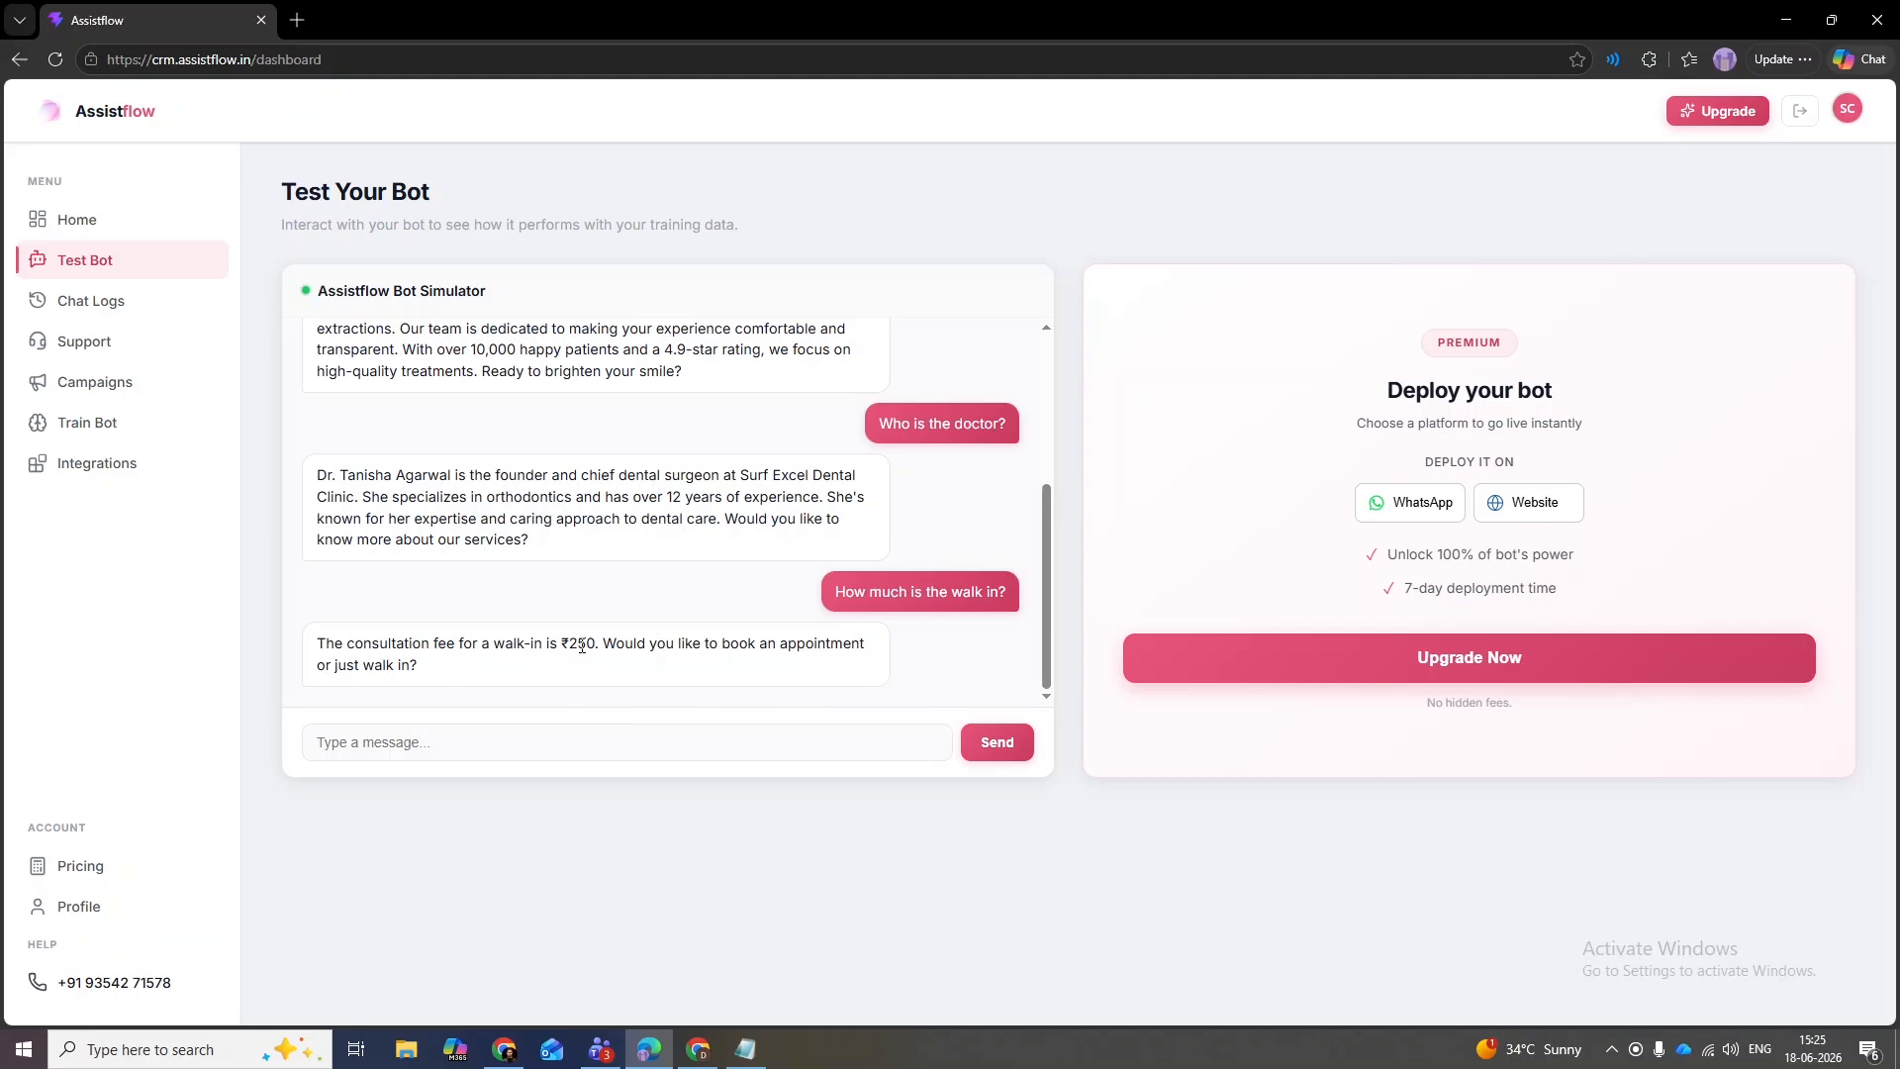
# - Complain 'Why is it so high? Other doctor charges 150. I can go there' and review the reply
pyautogui.click(562, 738)
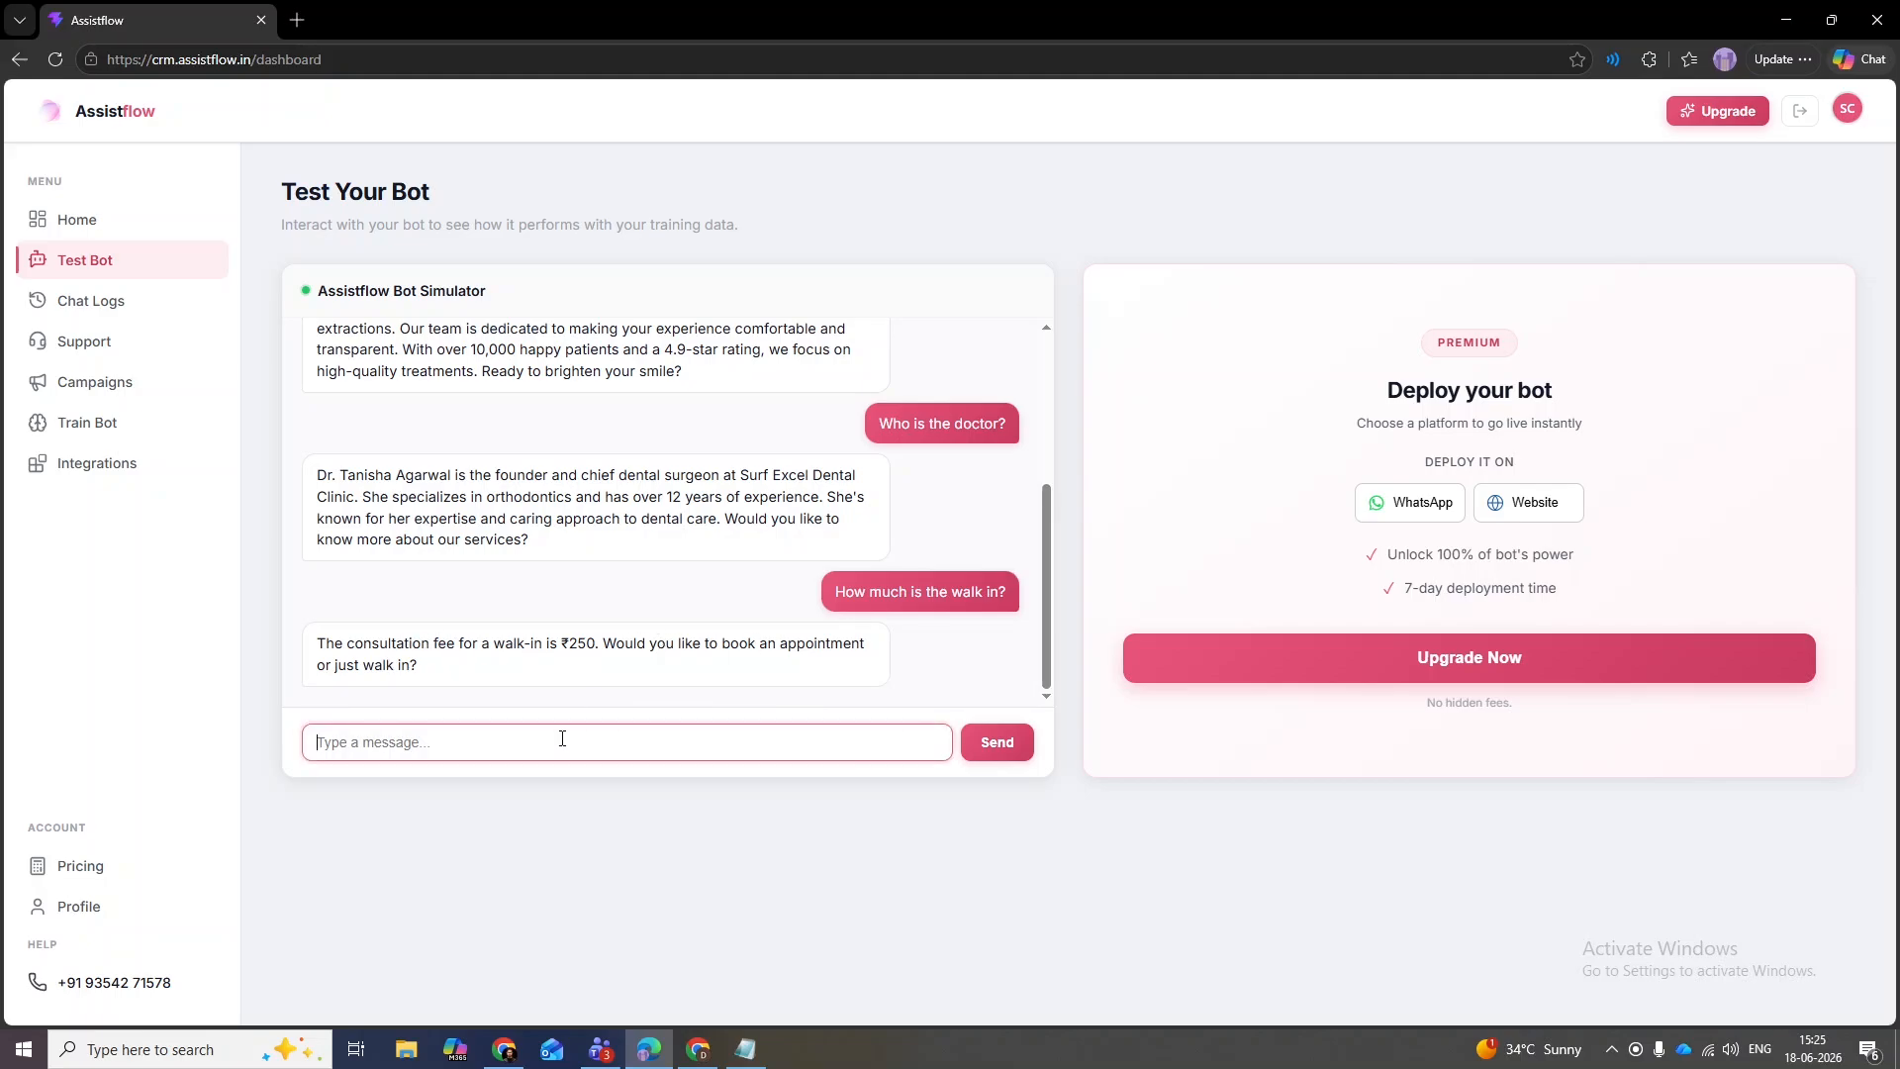
pyautogui.write('Why is it so high? Other doctor charges')
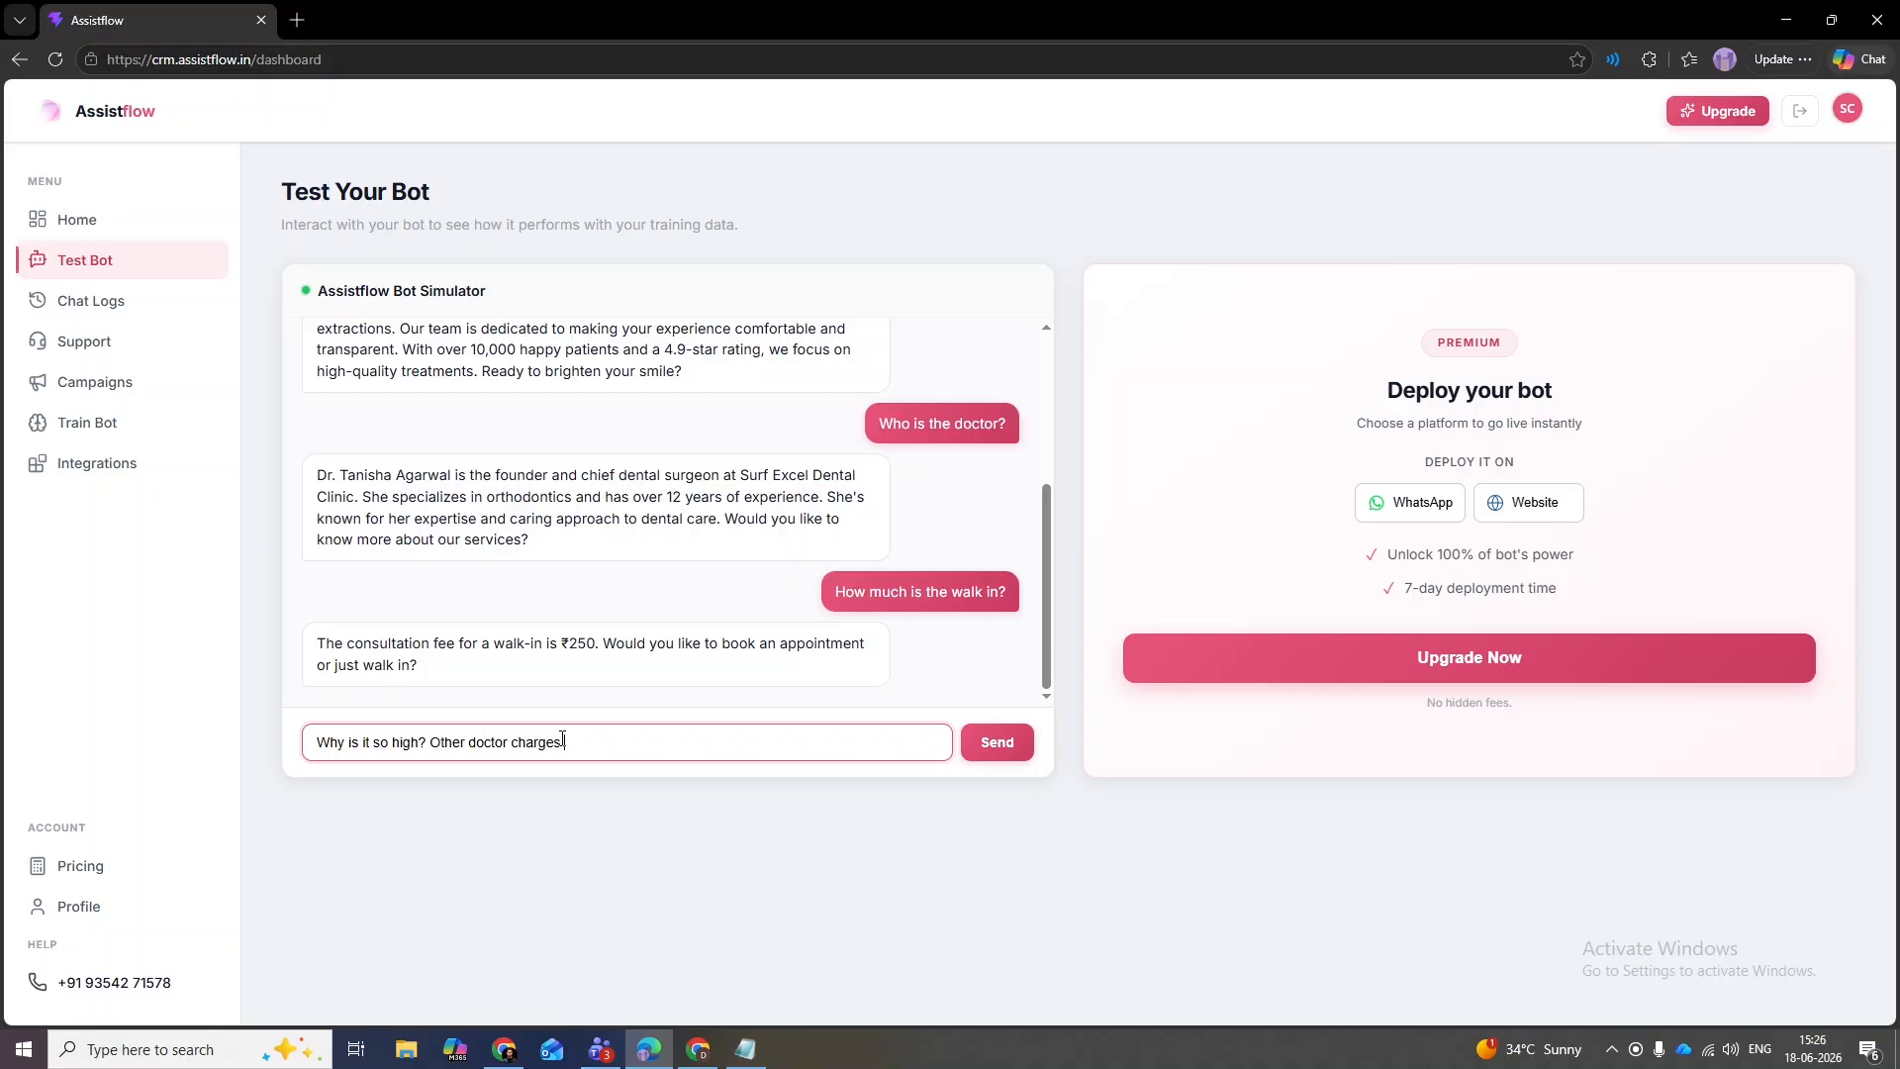
pyautogui.write(' 150. I can go there.')
pyautogui.press('Return')
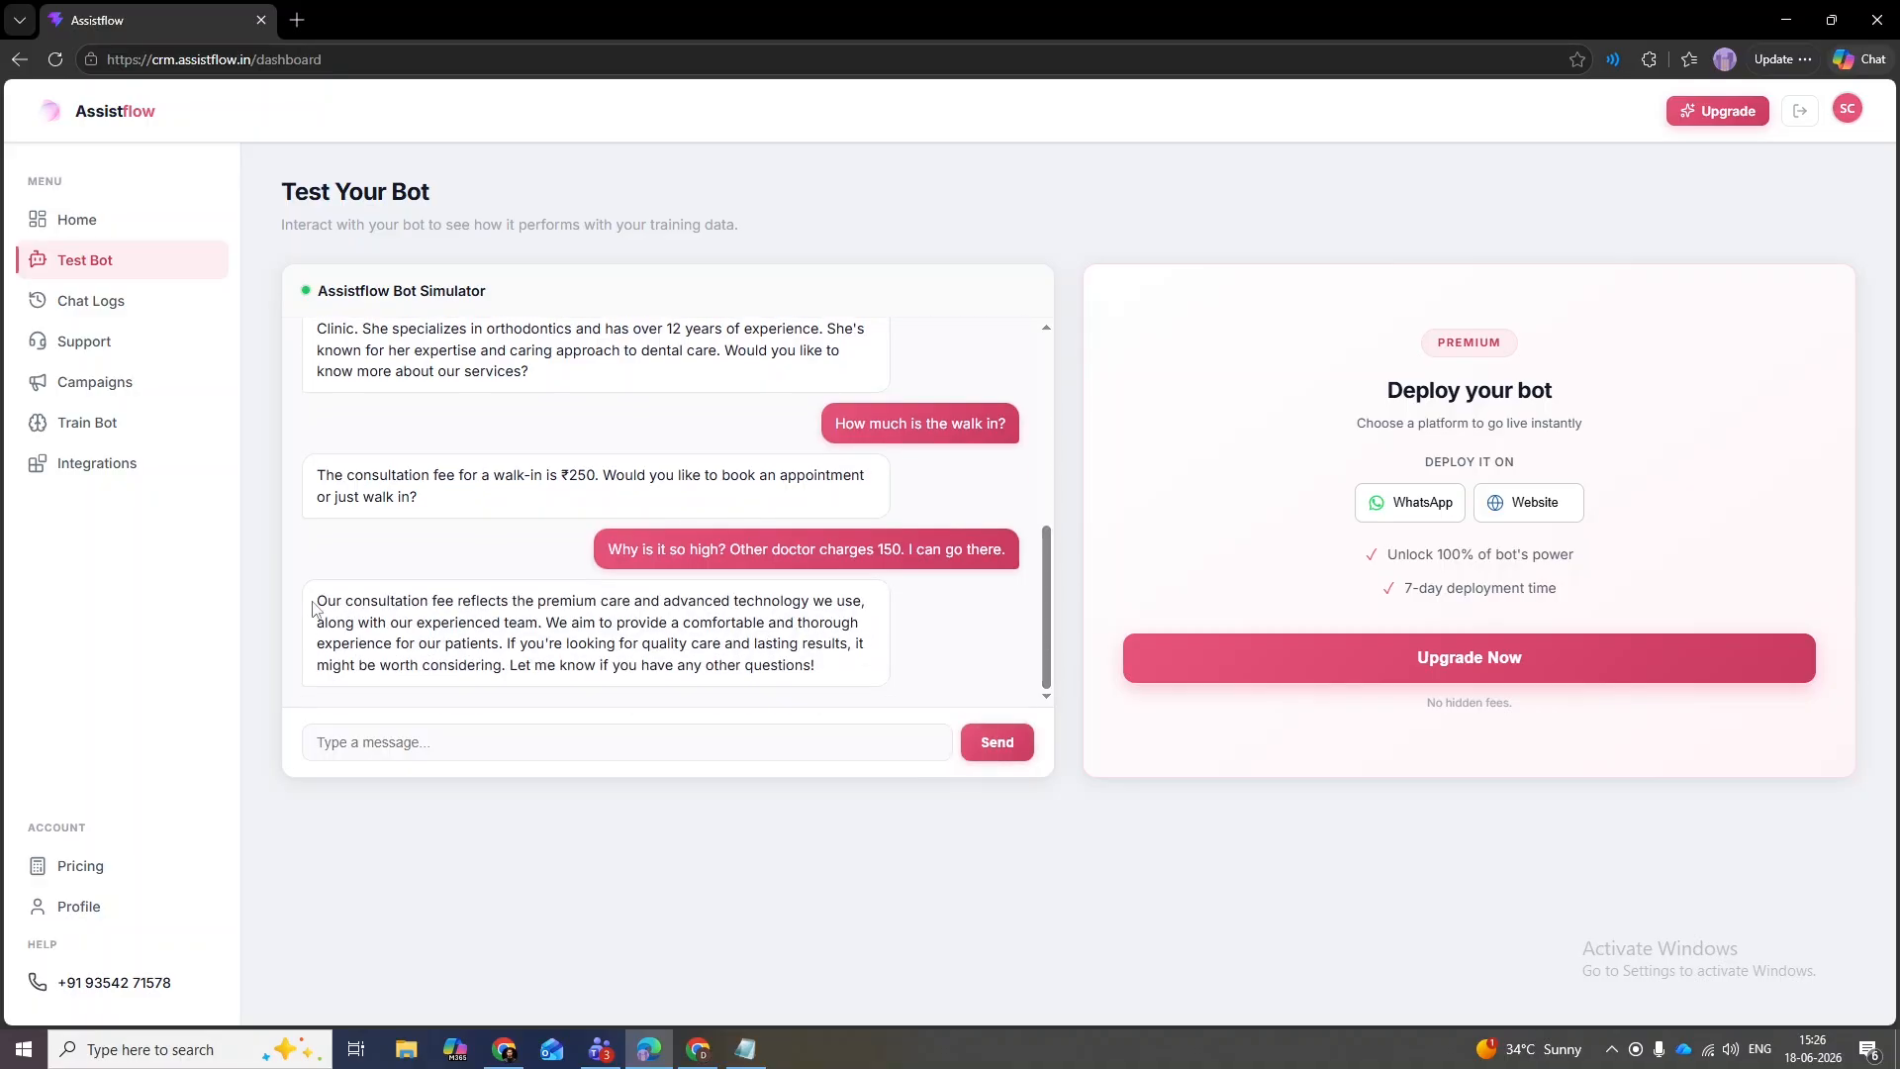
pyautogui.moveTo(315, 602); pyautogui.dragTo(355, 601)
pyautogui.click(678, 608)
pyautogui.moveTo(837, 673); pyautogui.dragTo(316, 601)
pyautogui.click(308, 602)
pyautogui.moveTo(1384, 397); pyautogui.dragTo(1662, 403)
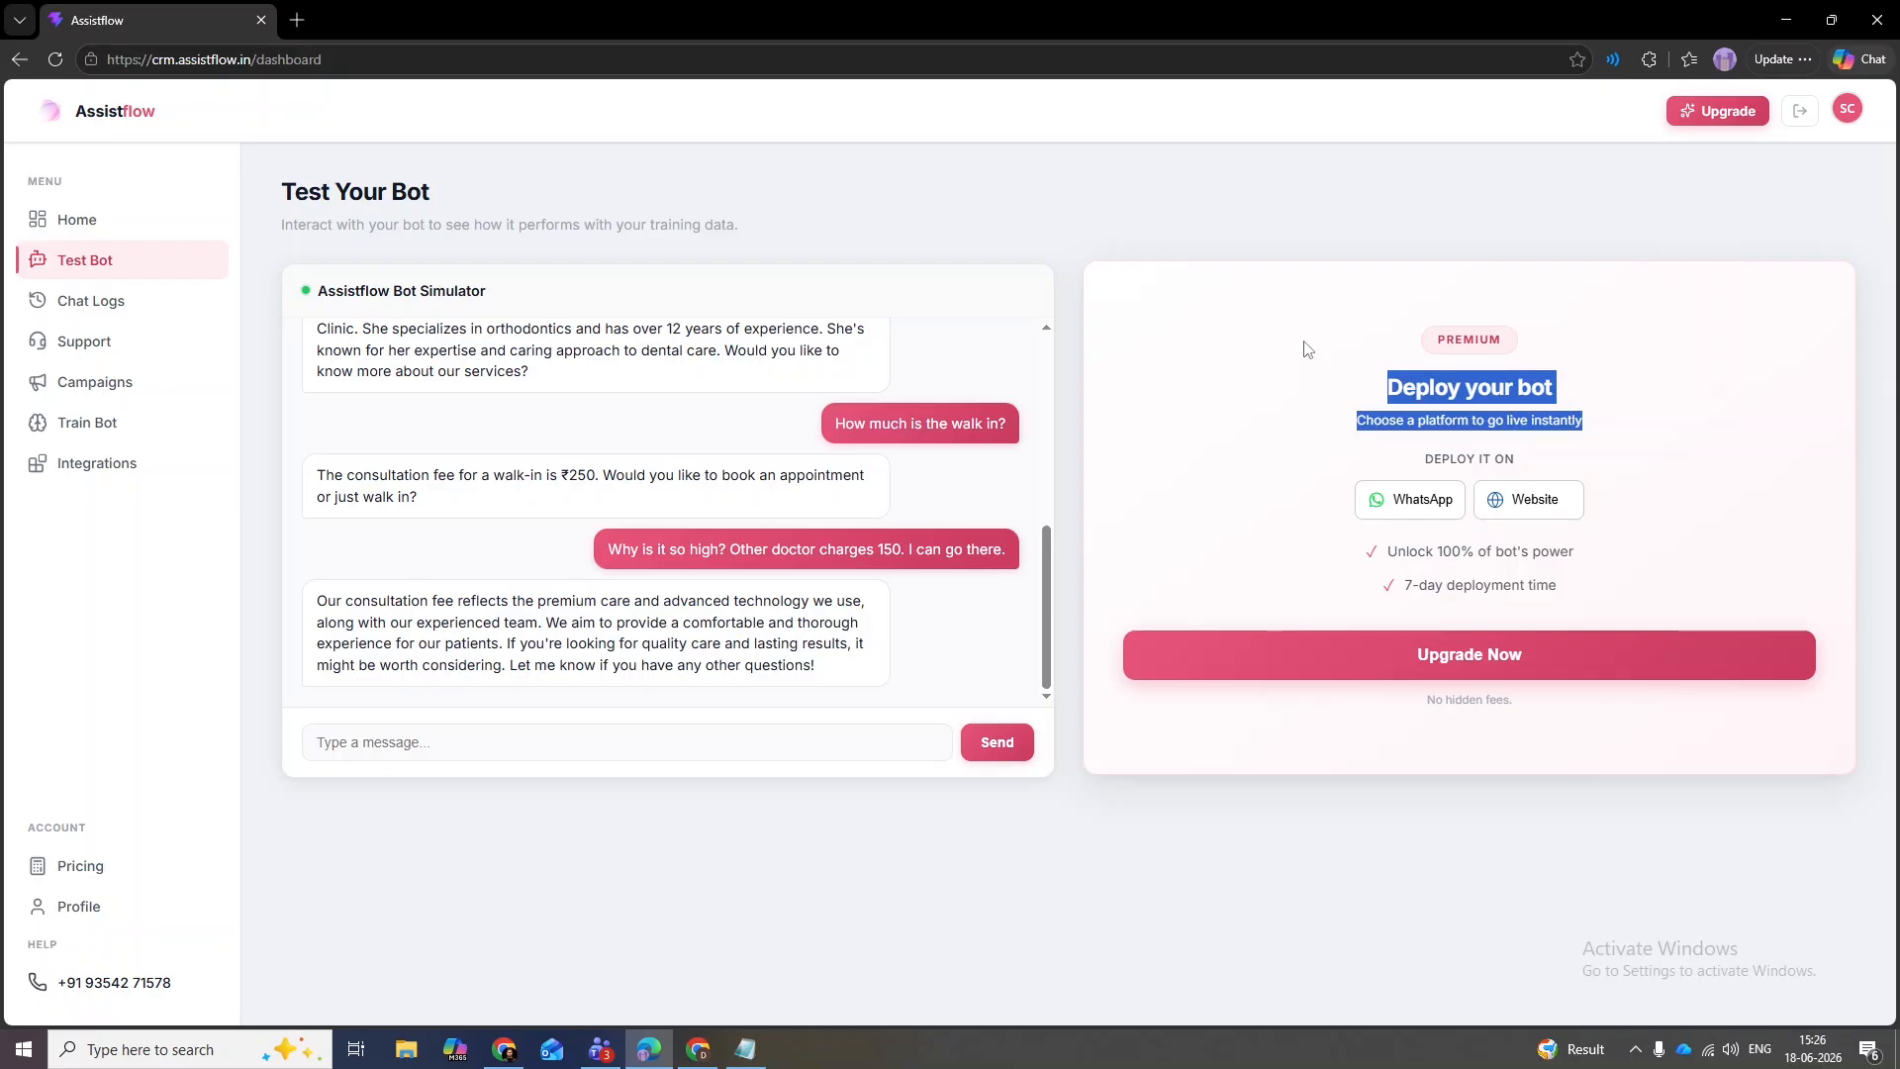
pyautogui.click(1187, 259)
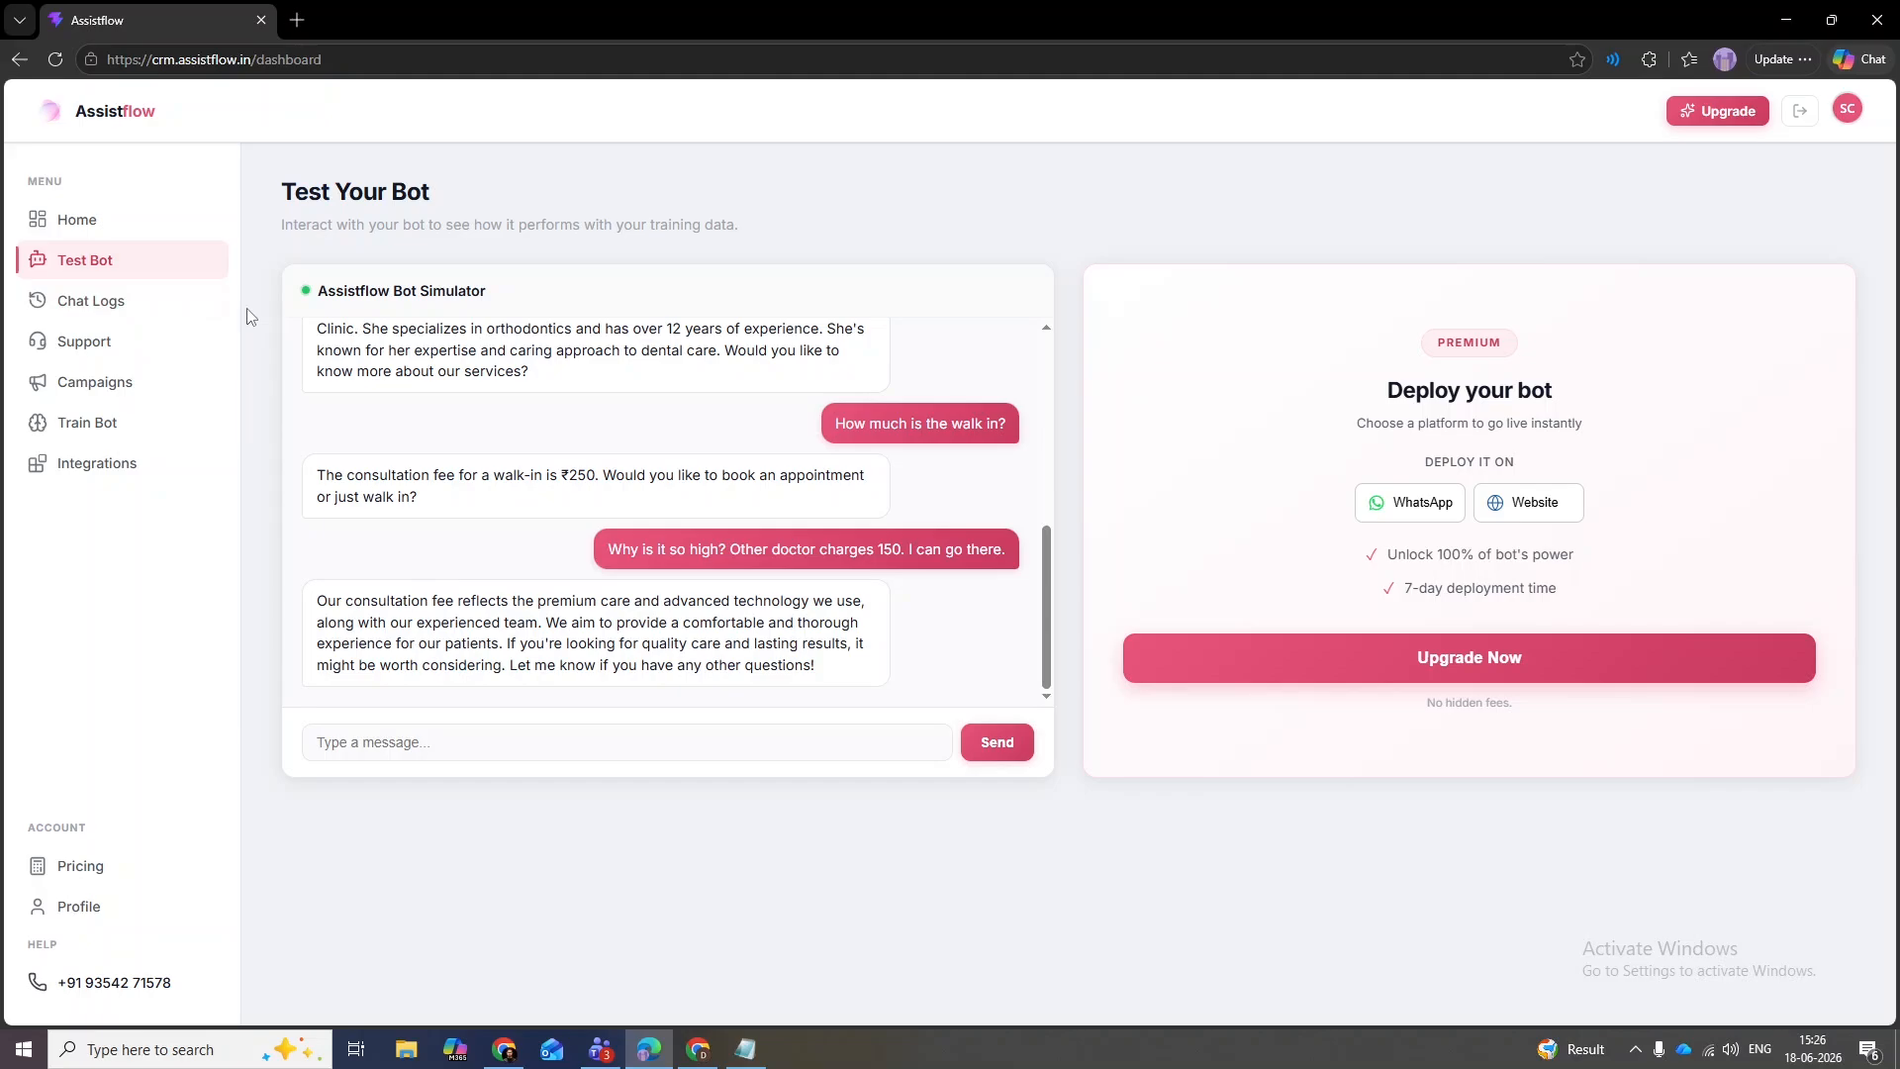
# - View the empty Chat Logs, then restart the Test Bot chat at its opening greeting
pyautogui.click(119, 307)
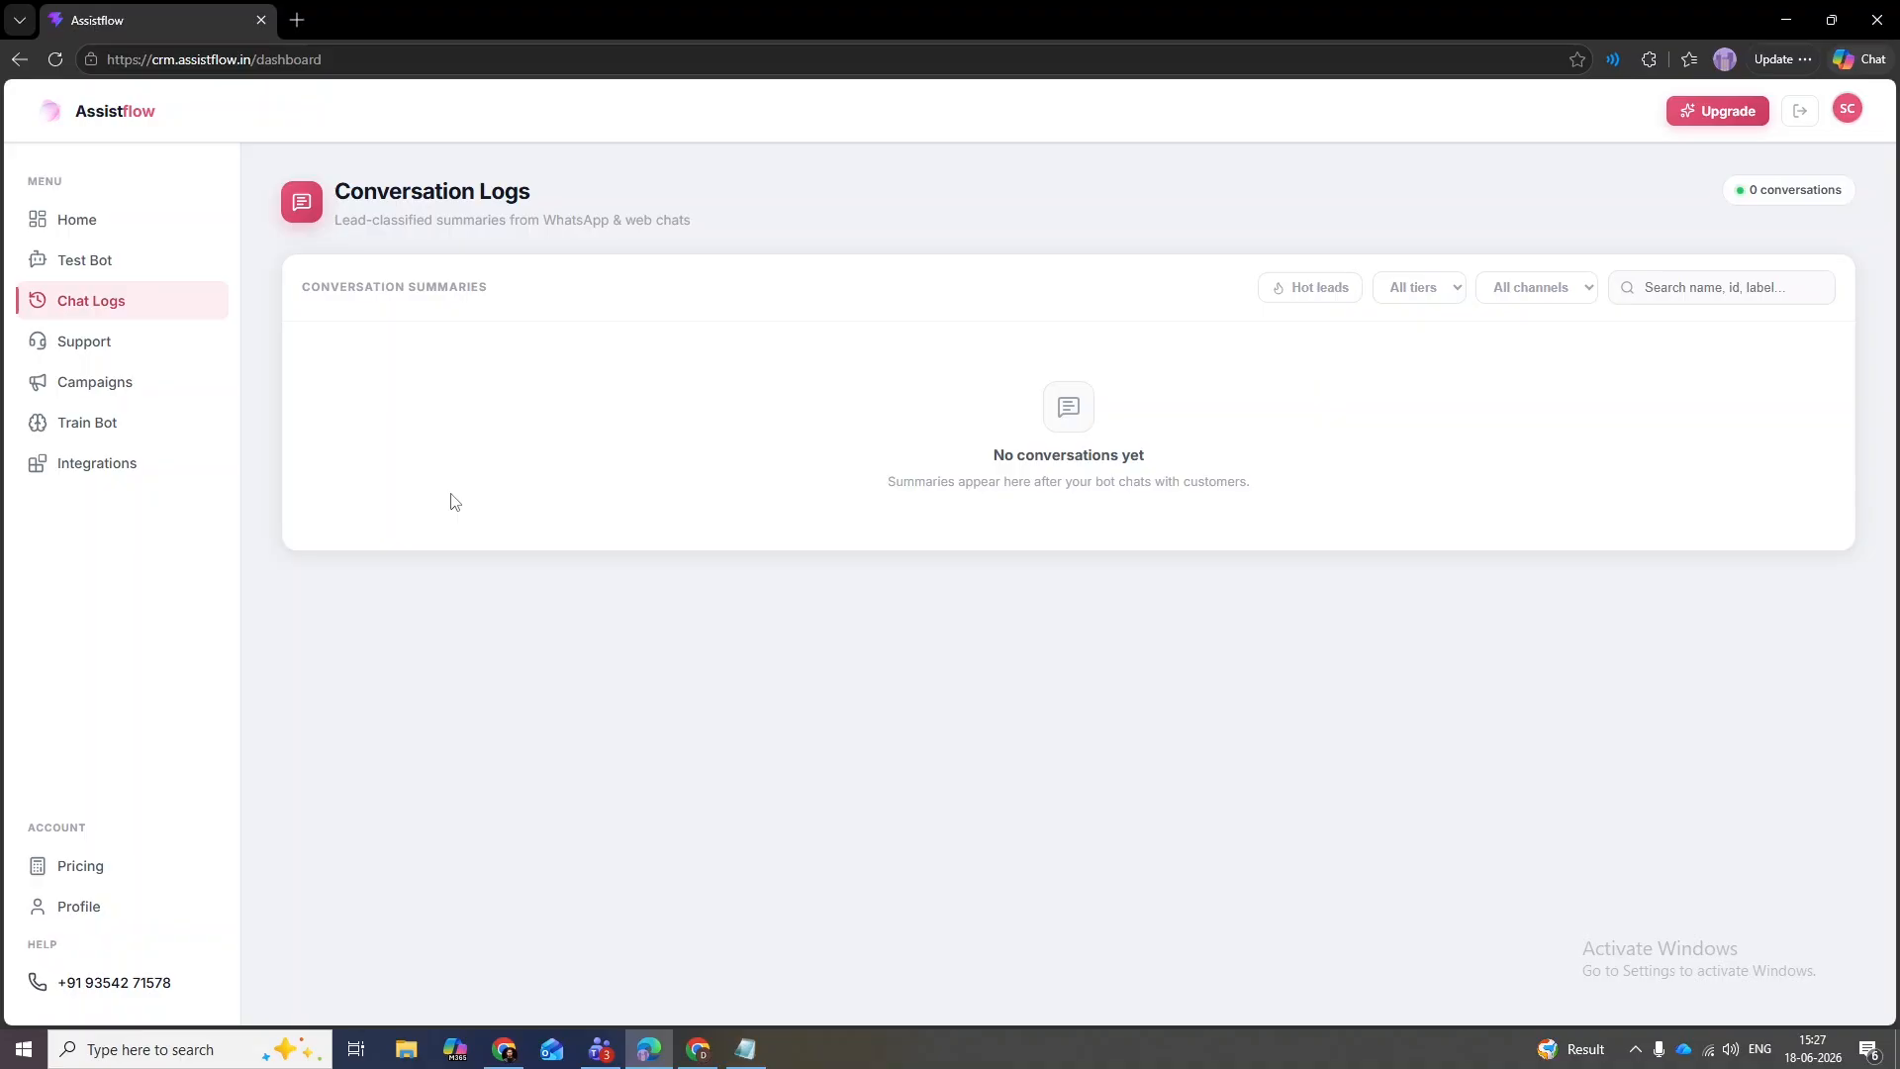
pyautogui.click(196, 261)
pyautogui.click(625, 752)
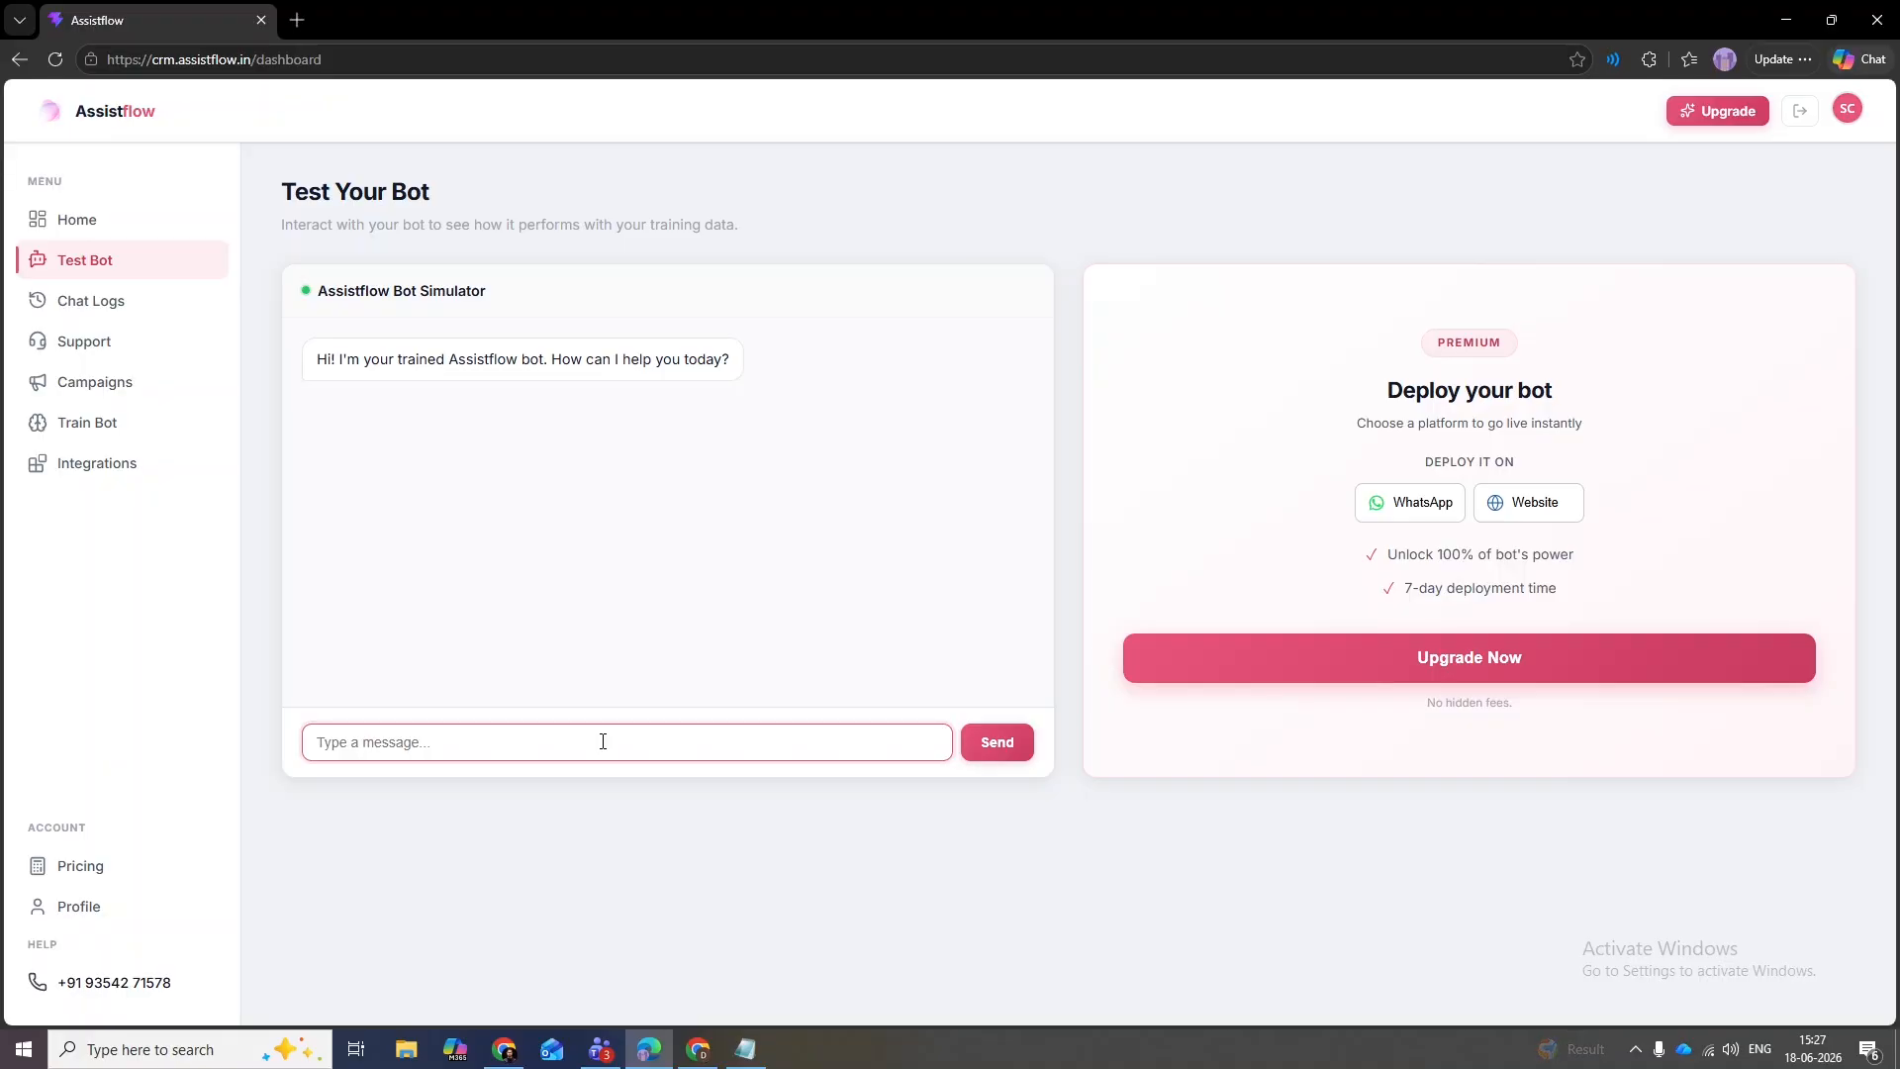
# - Ask the bot about a Pune clinic, then send 'I need to speak to a human.'
pyautogui.write('Are you opening another cl')
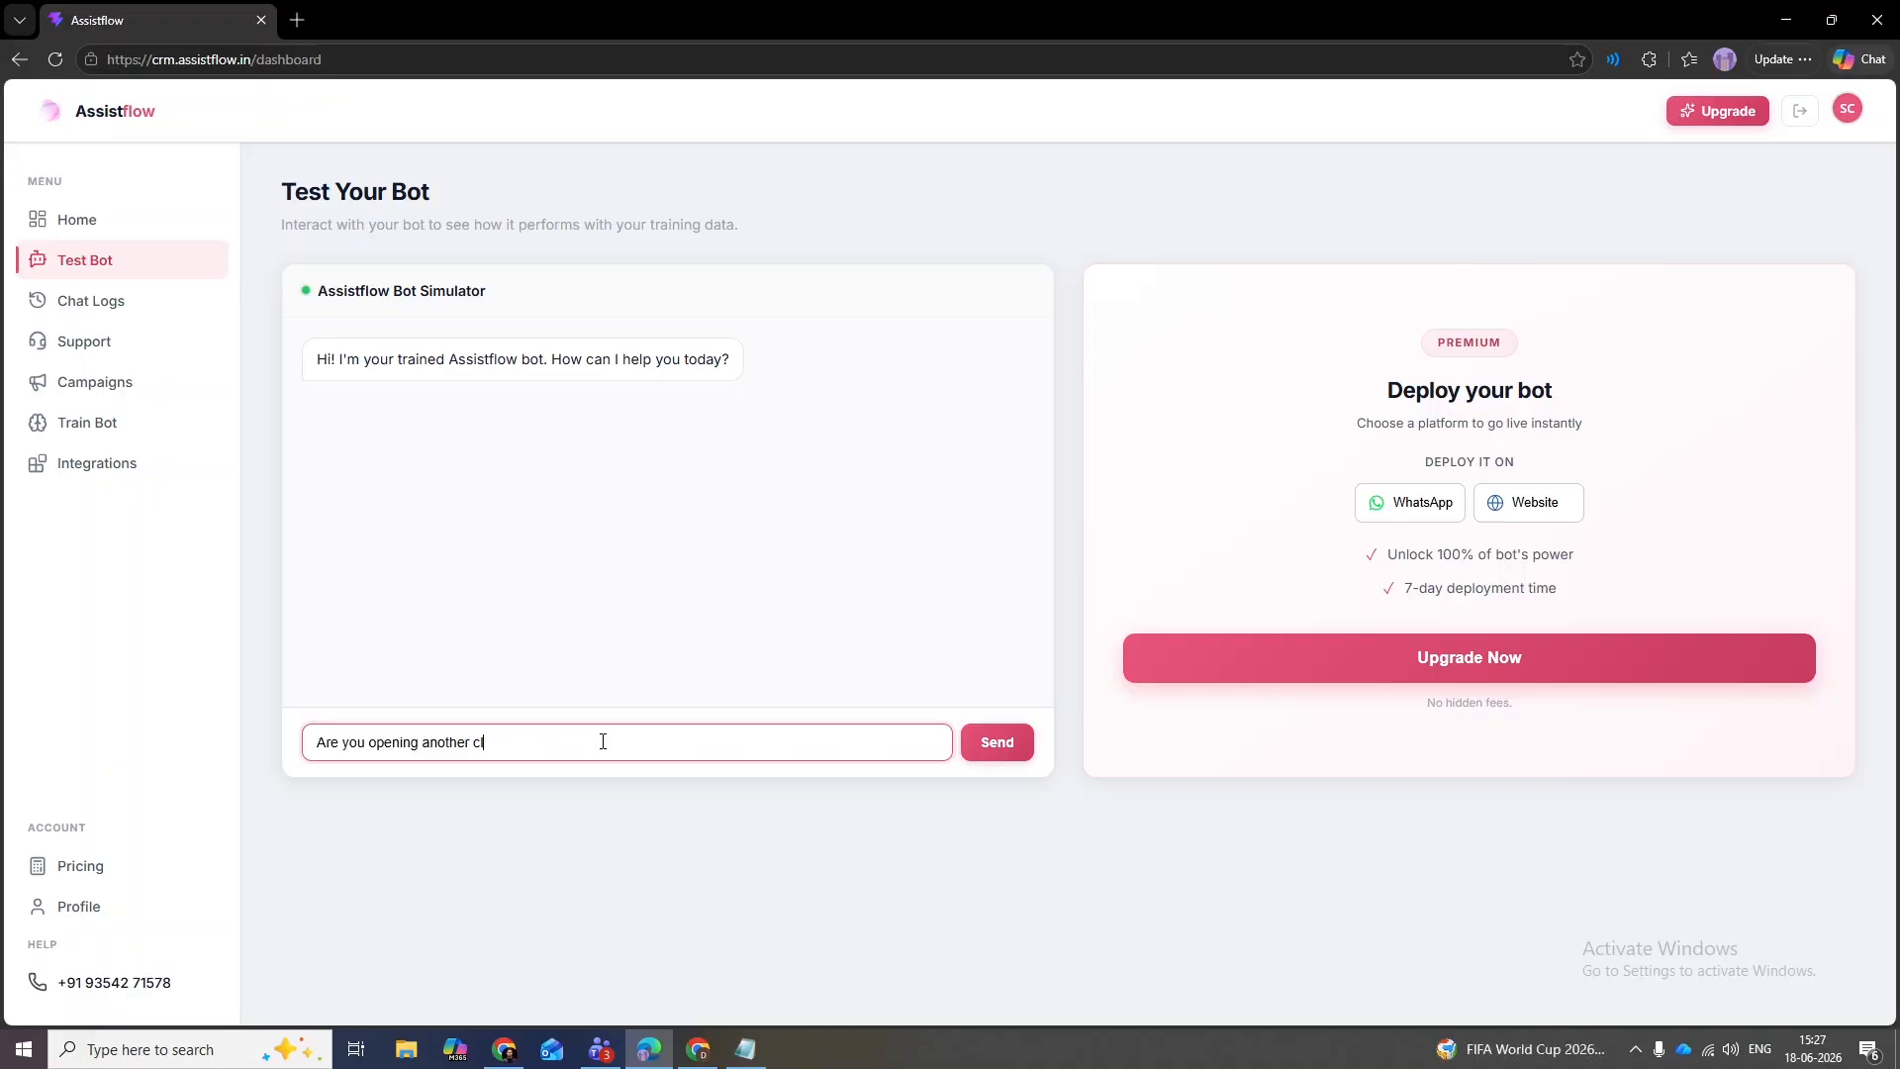
pyautogui.write('inic in Pune? I heard.')
pyautogui.press('Return')
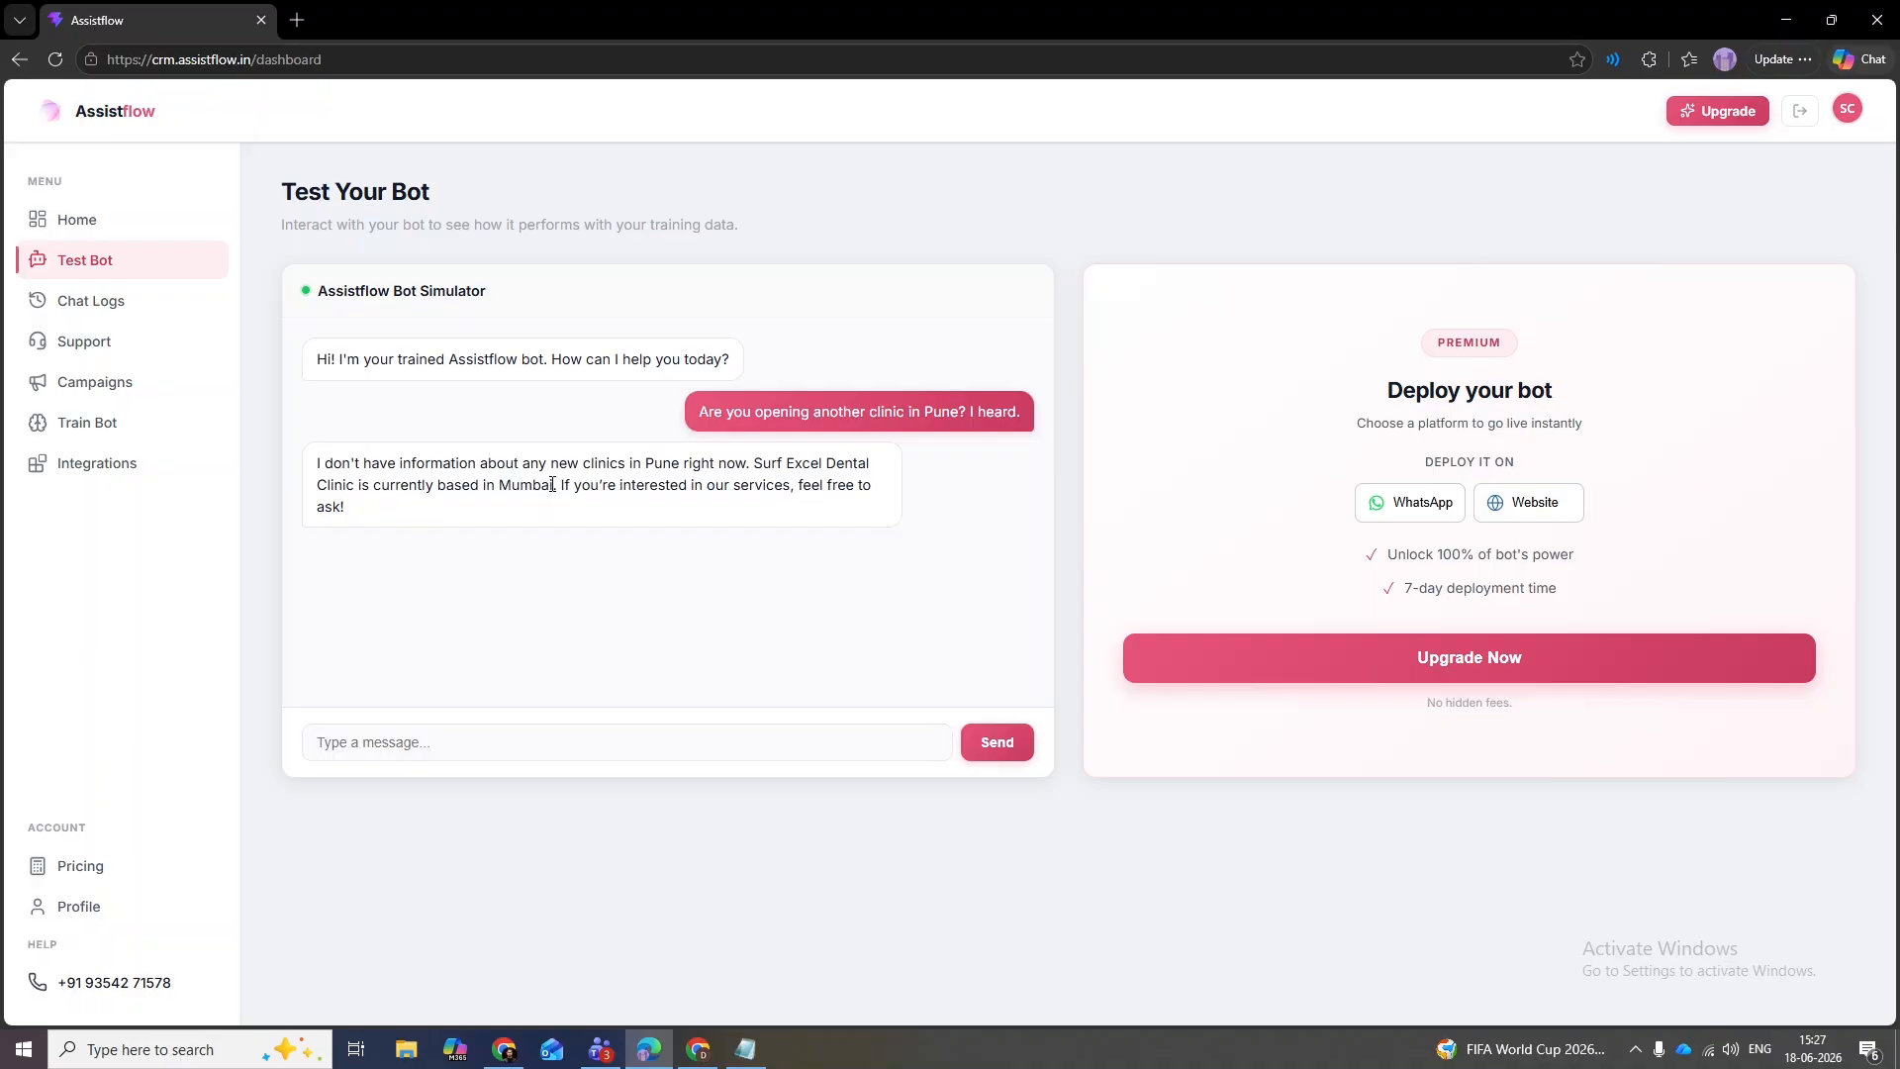
pyautogui.click(626, 735)
pyautogui.write('I need to speak')
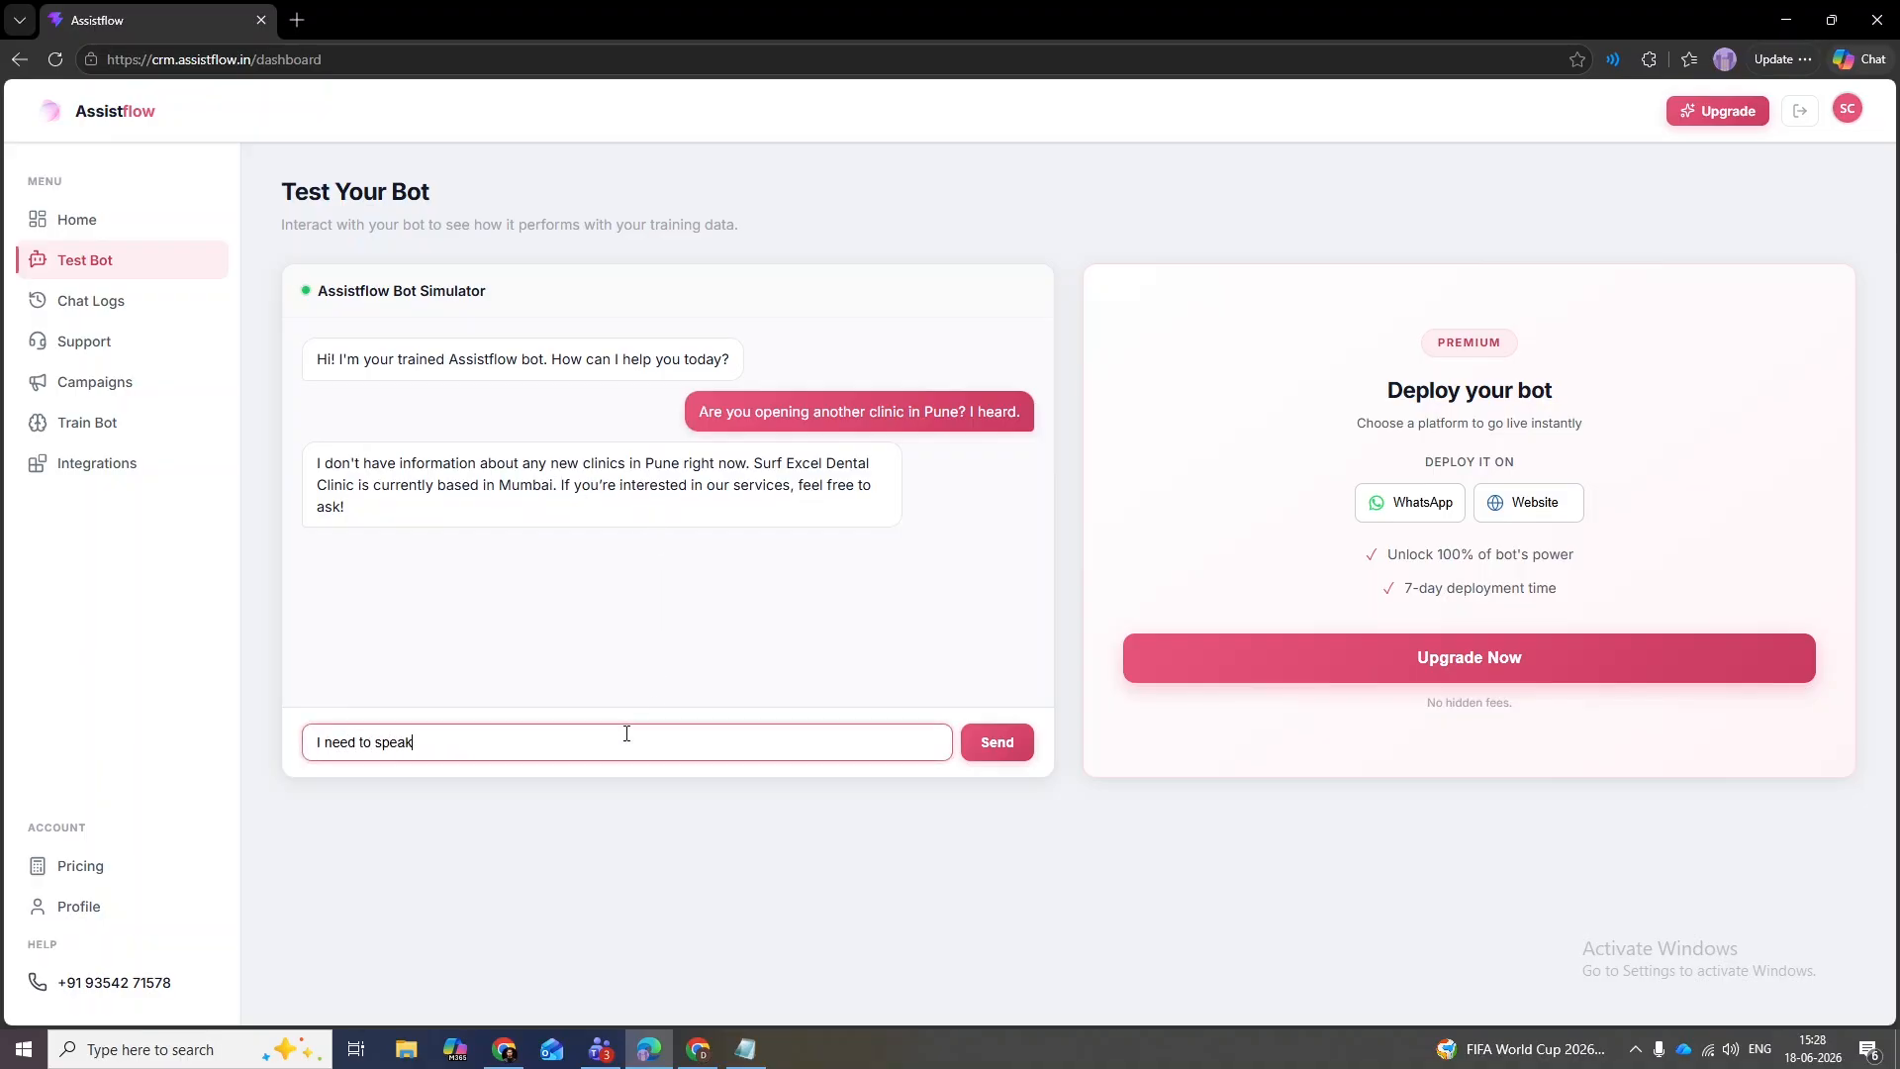
pyautogui.write(' to a human.')
pyautogui.press('Return')
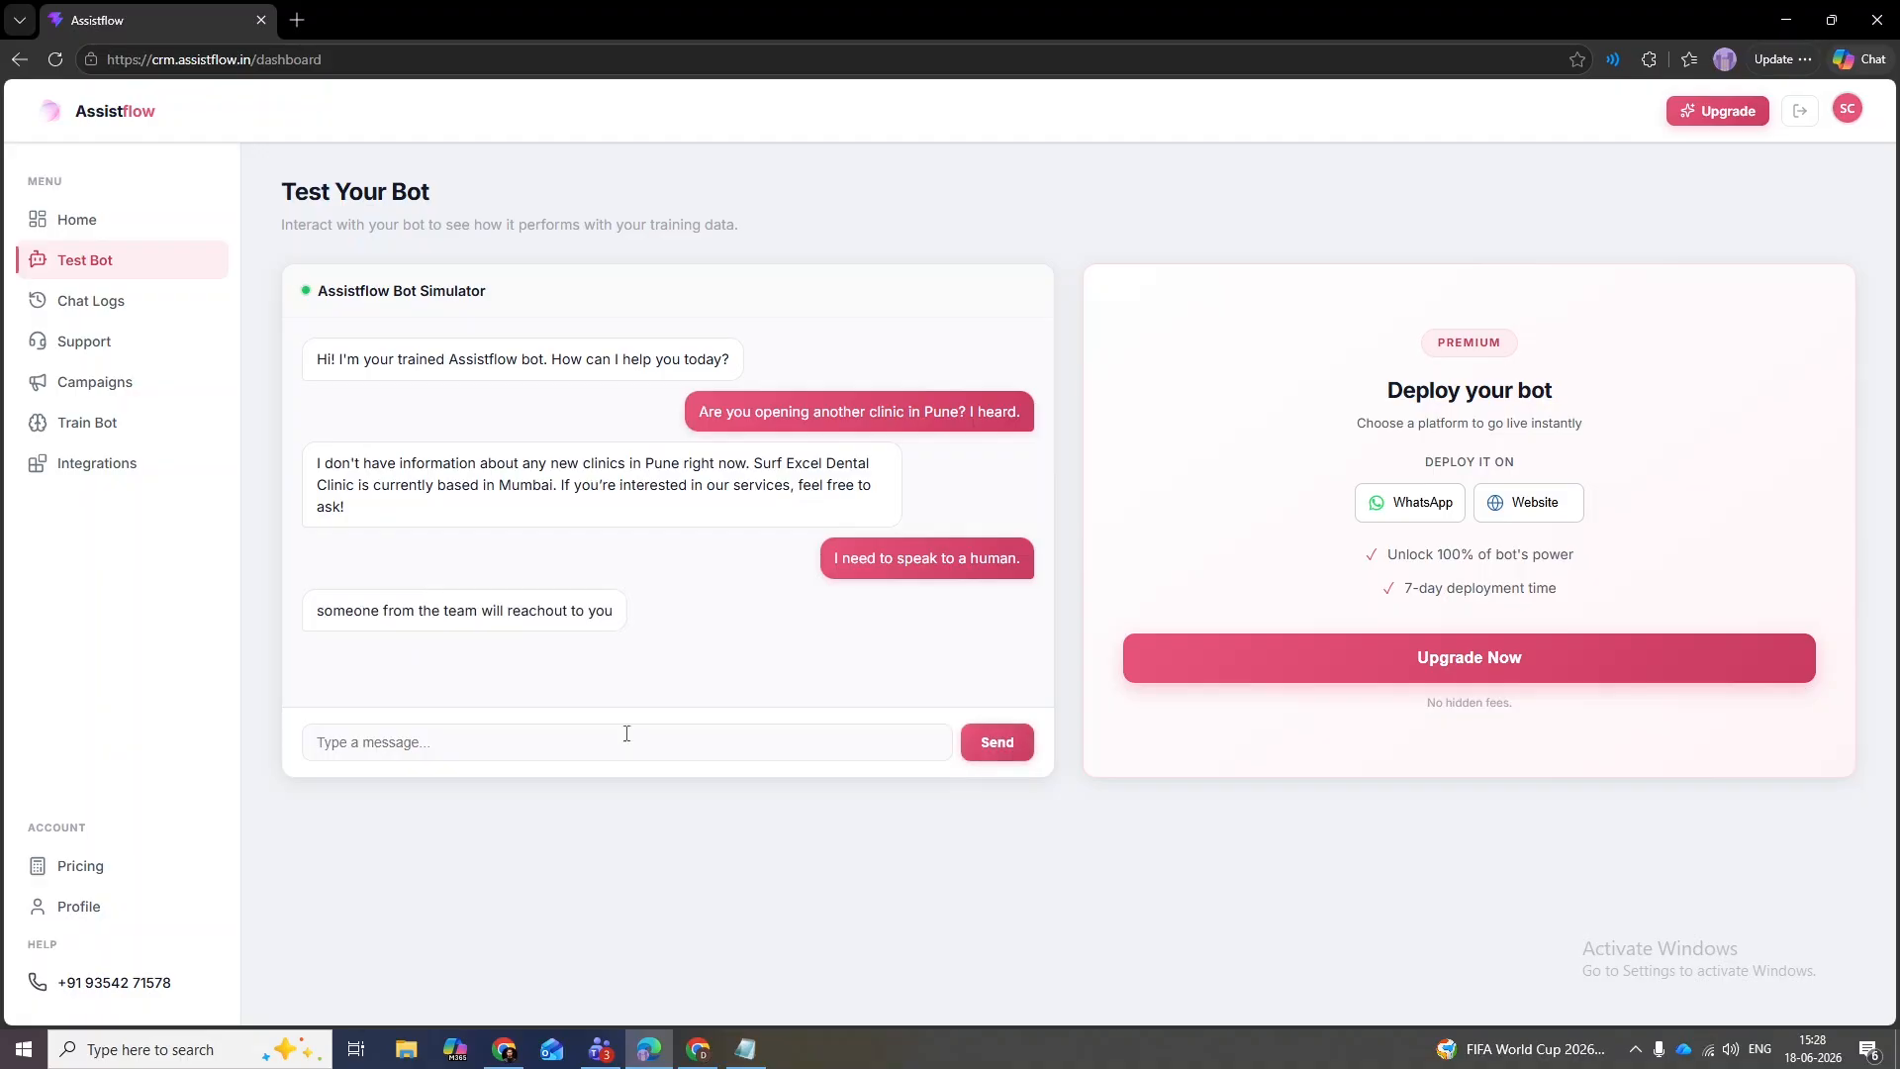
pyautogui.moveTo(316, 611); pyautogui.dragTo(618, 611)
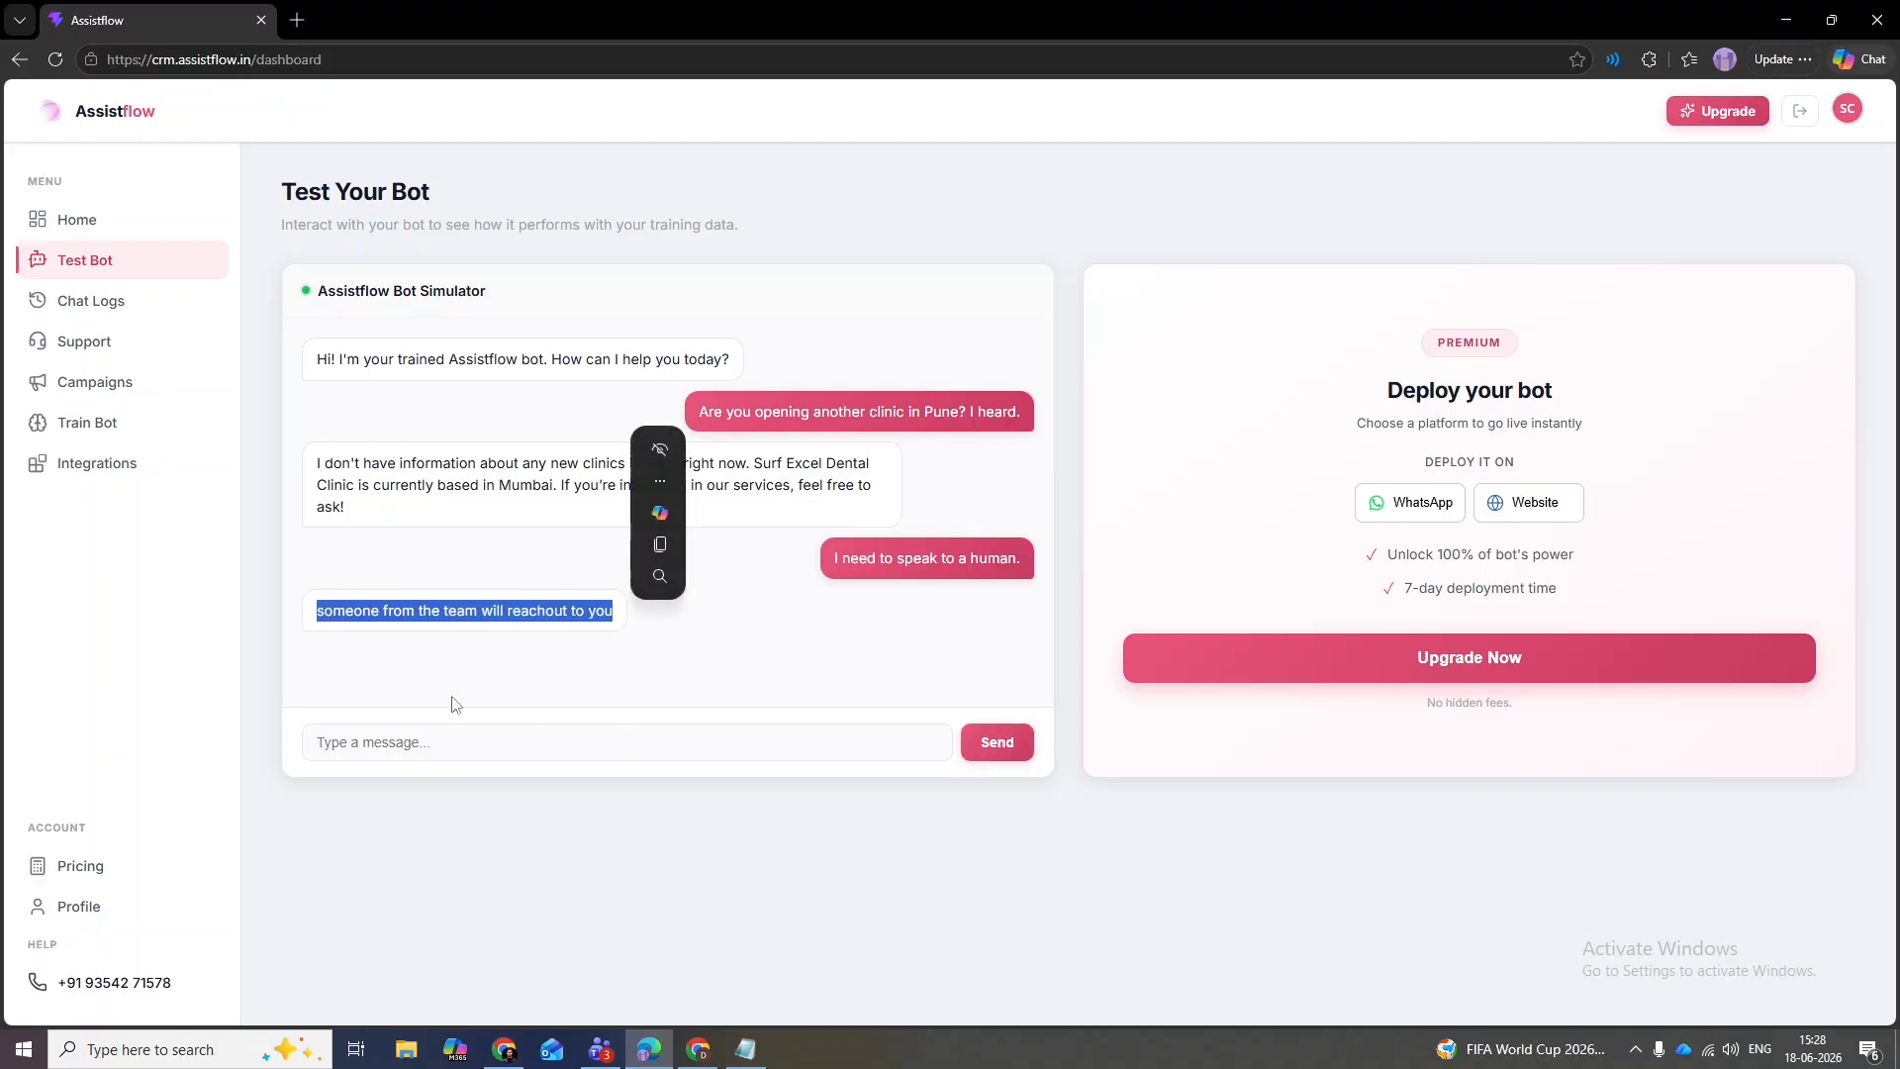
# - Refresh Chat Logs and read the Warm 5 WhatsApp conversation's summary
pyautogui.click(94, 301)
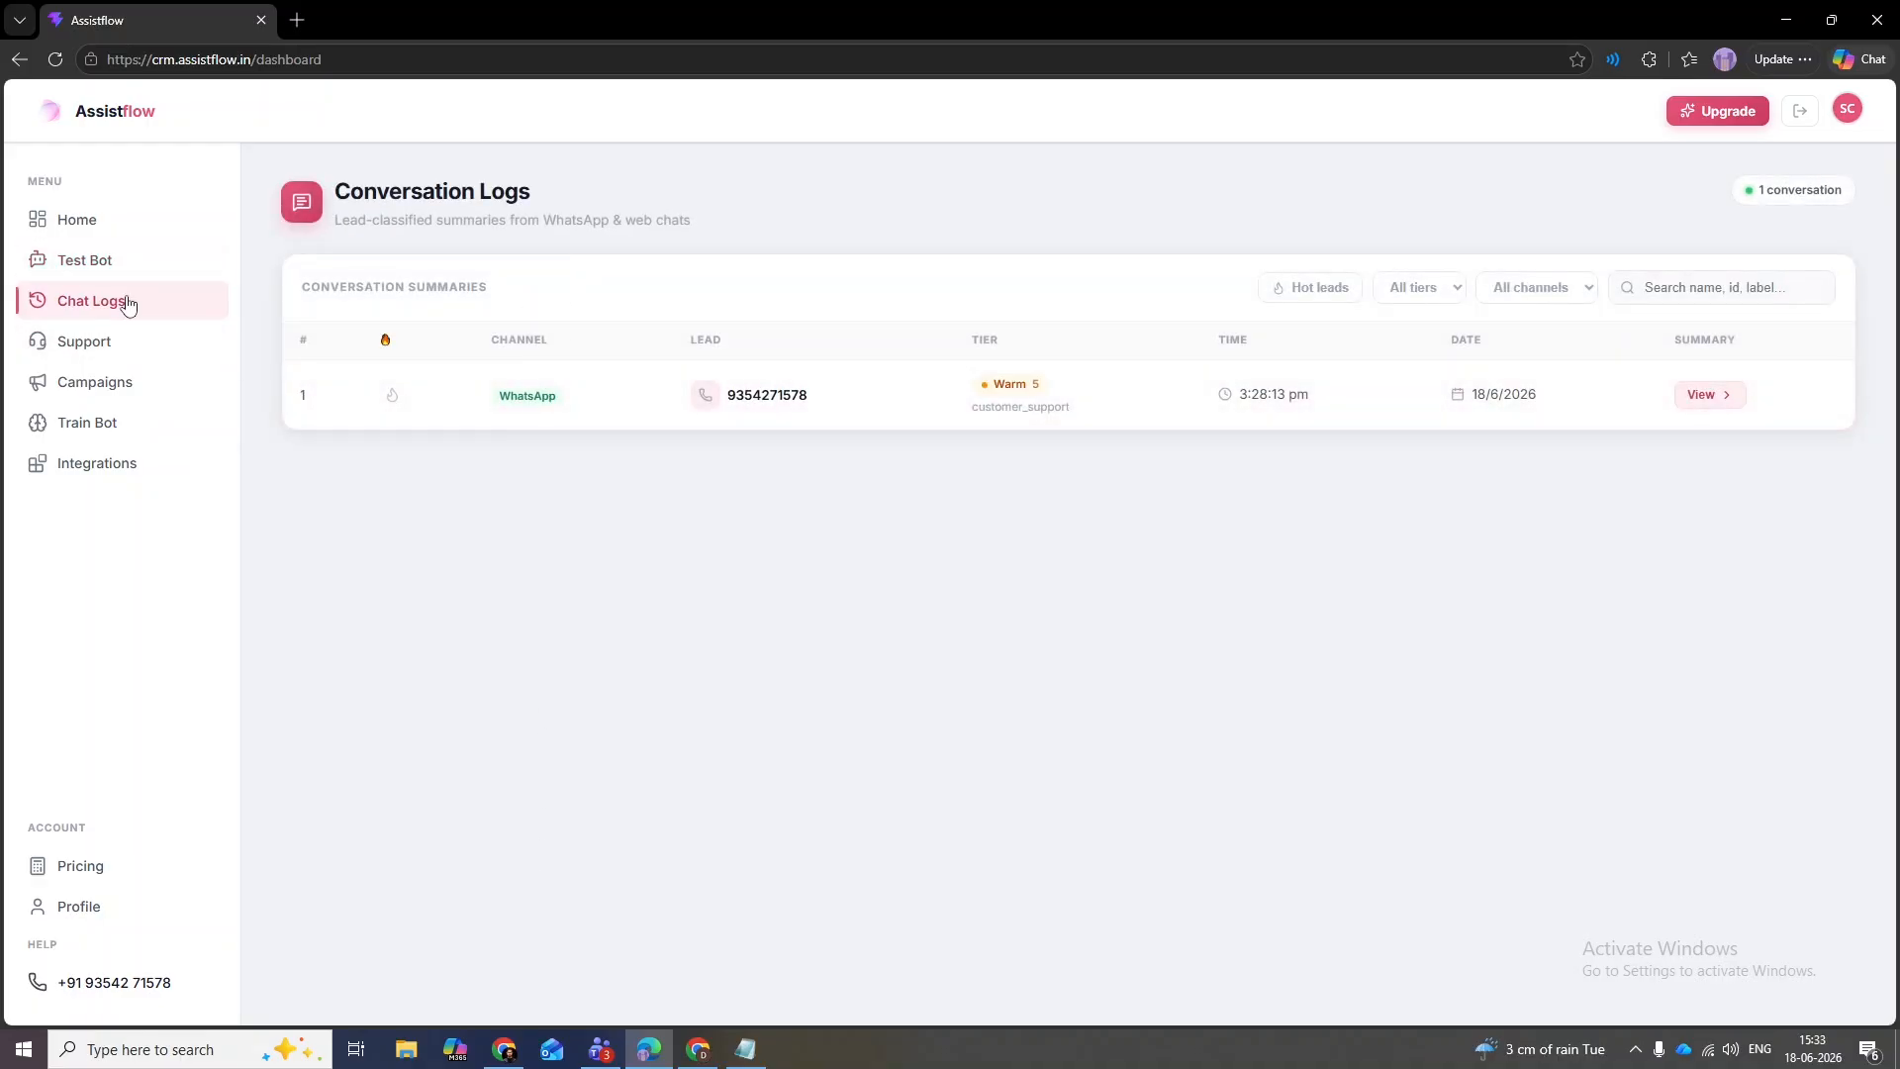
pyautogui.click(126, 300)
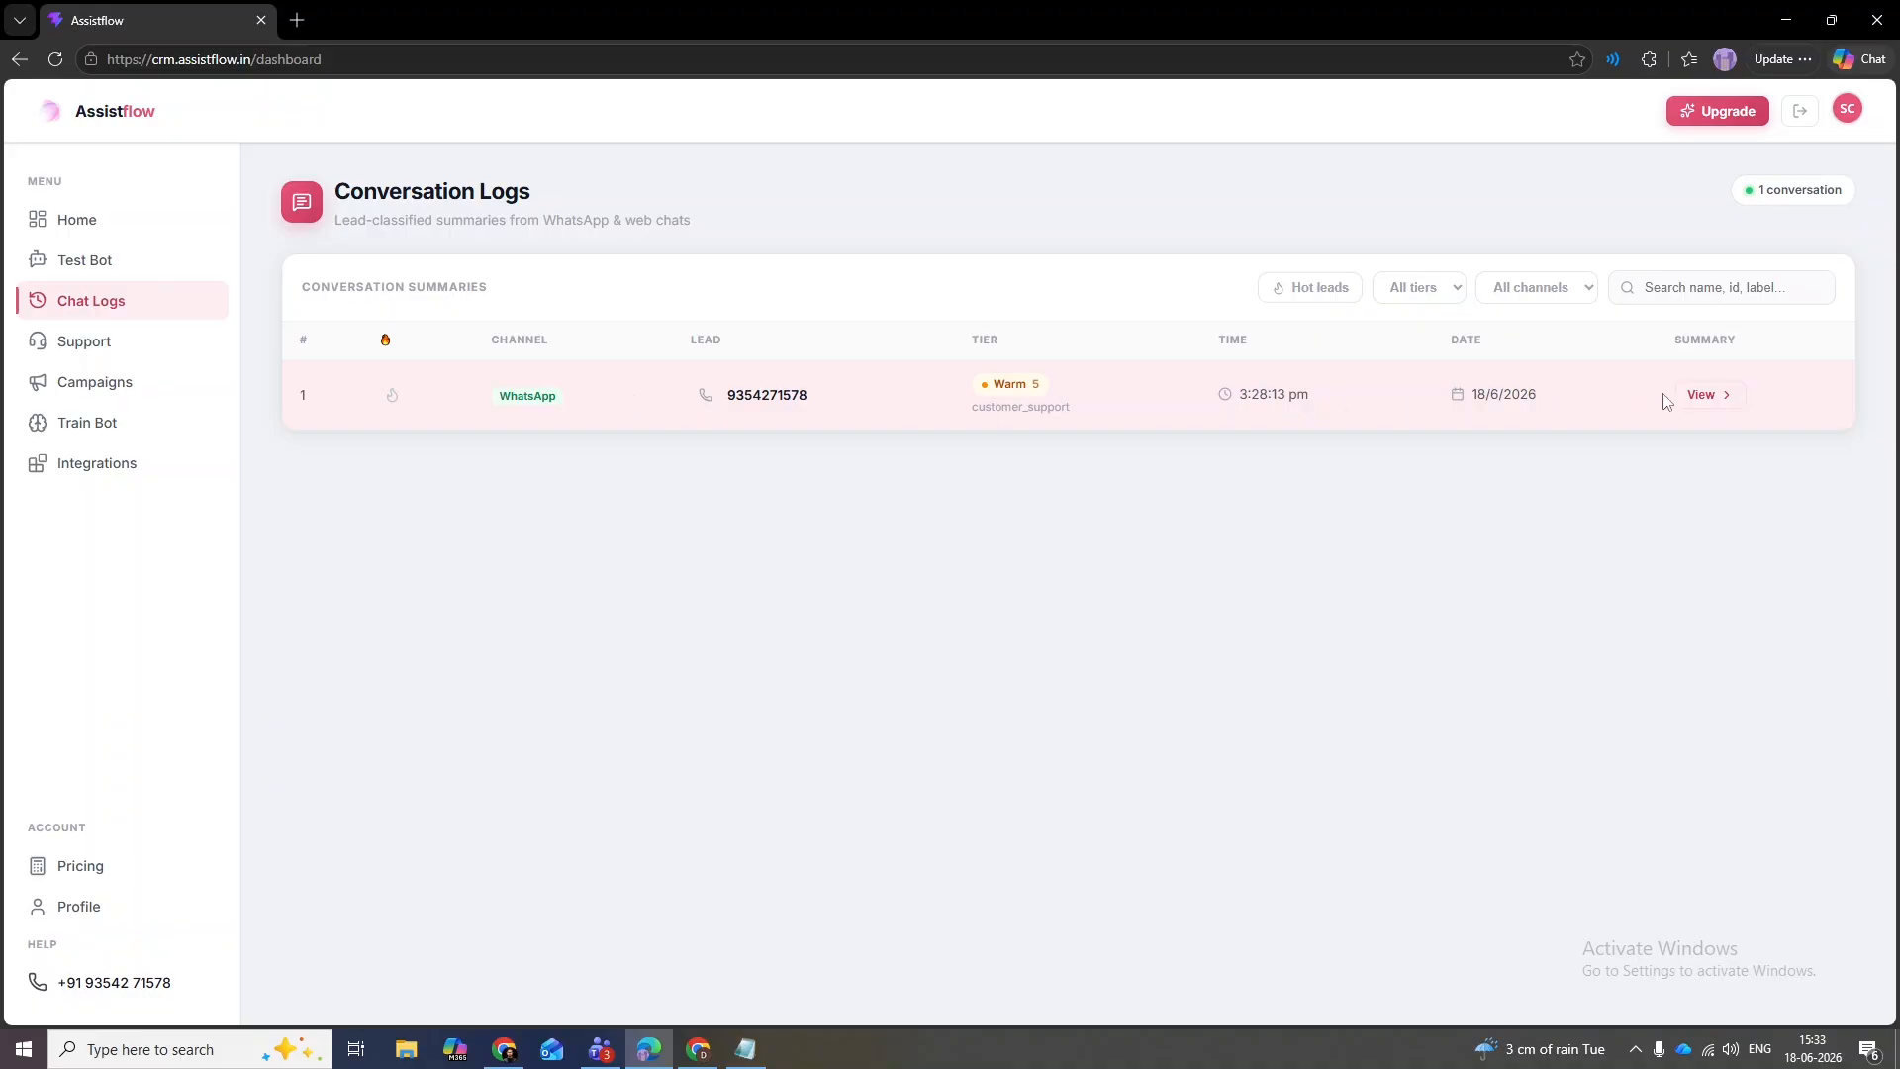
pyautogui.click(1687, 394)
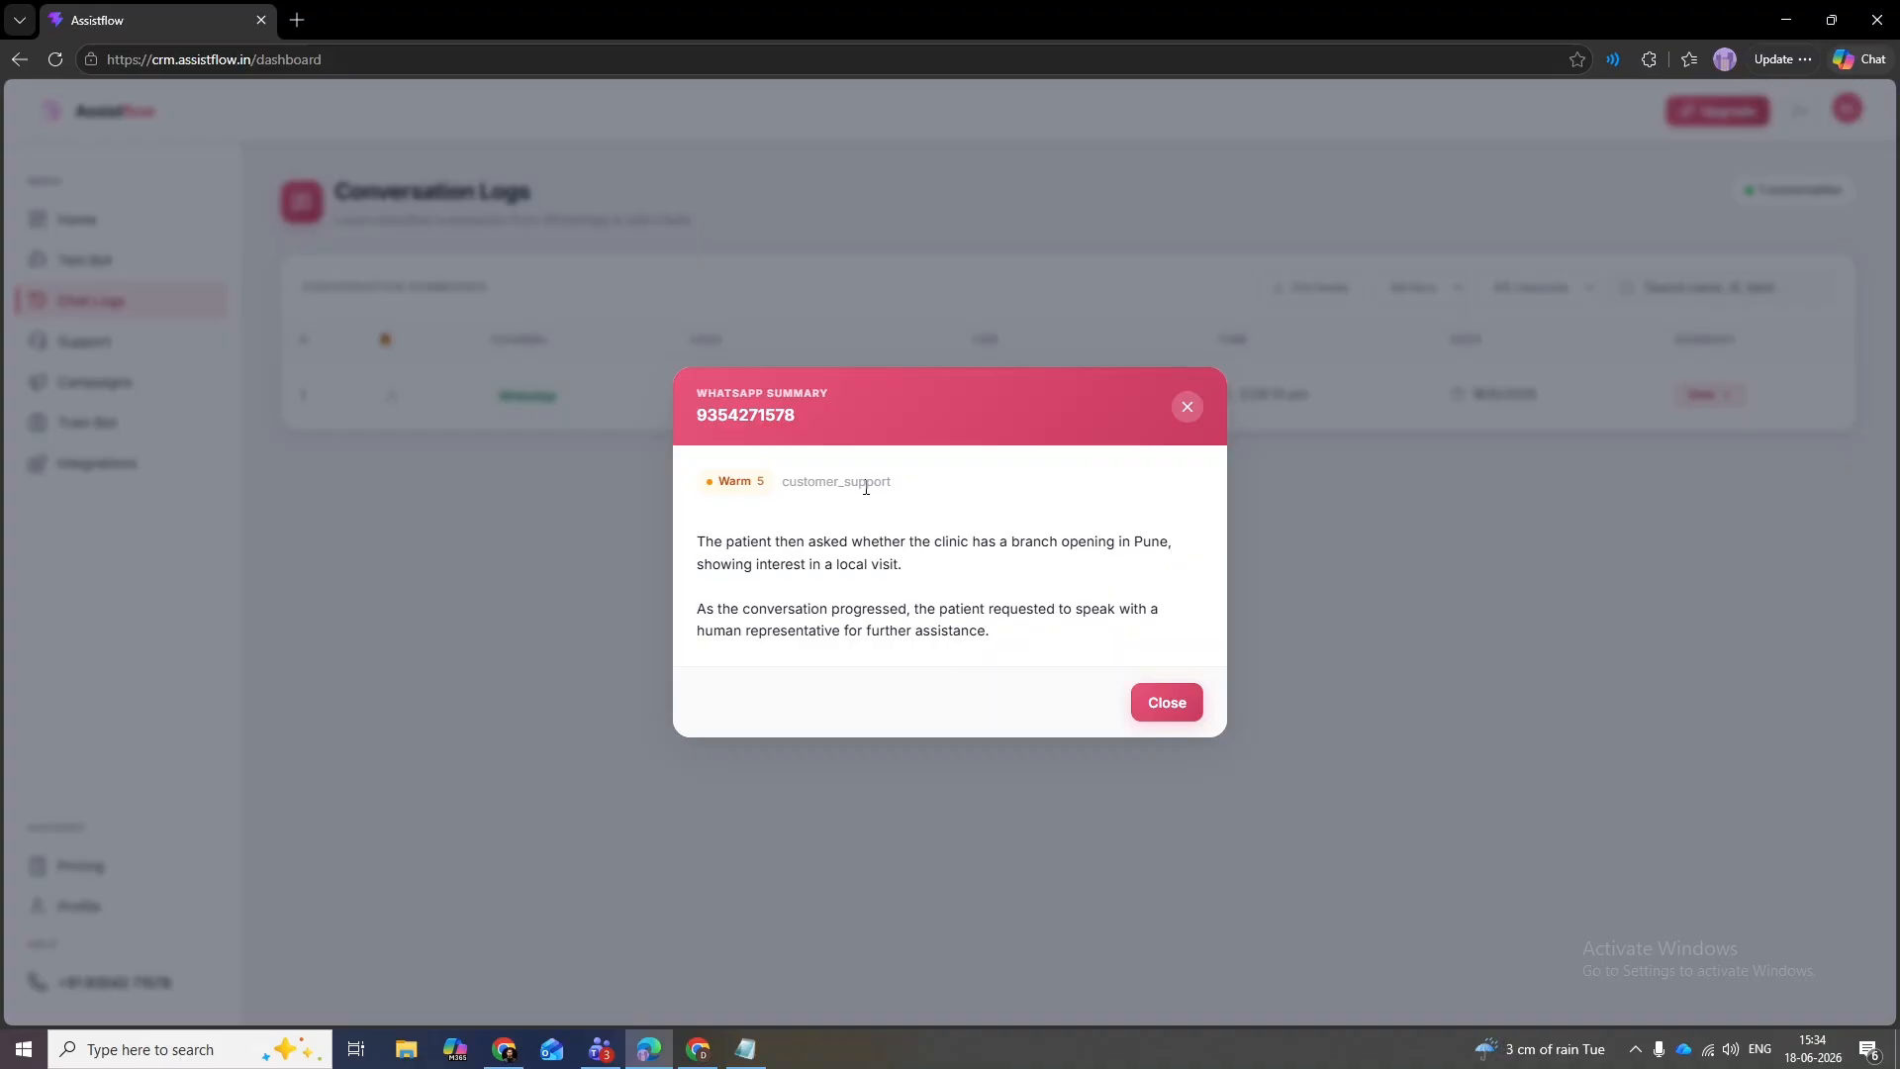
pyautogui.click(1188, 408)
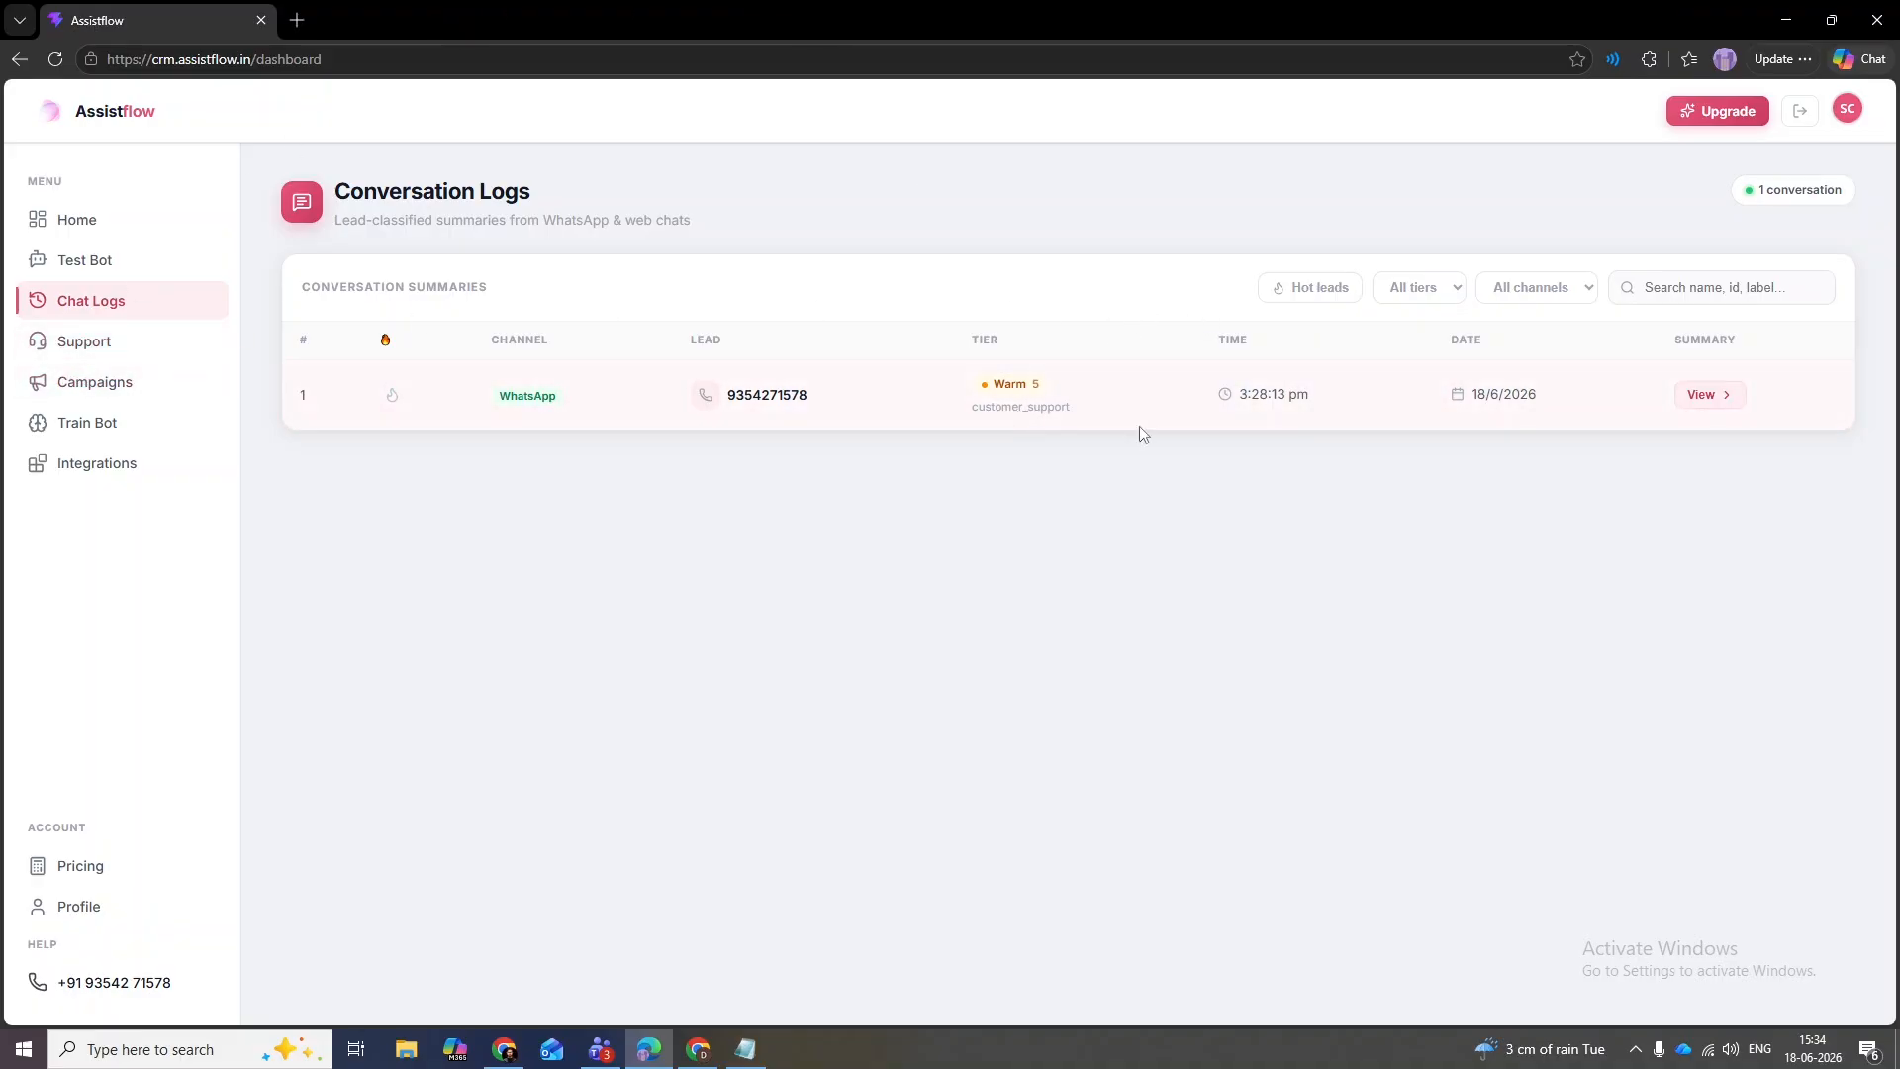
# - Set ticket #1 to Pending with a comment asking a teammate to answer it
pyautogui.click(84, 346)
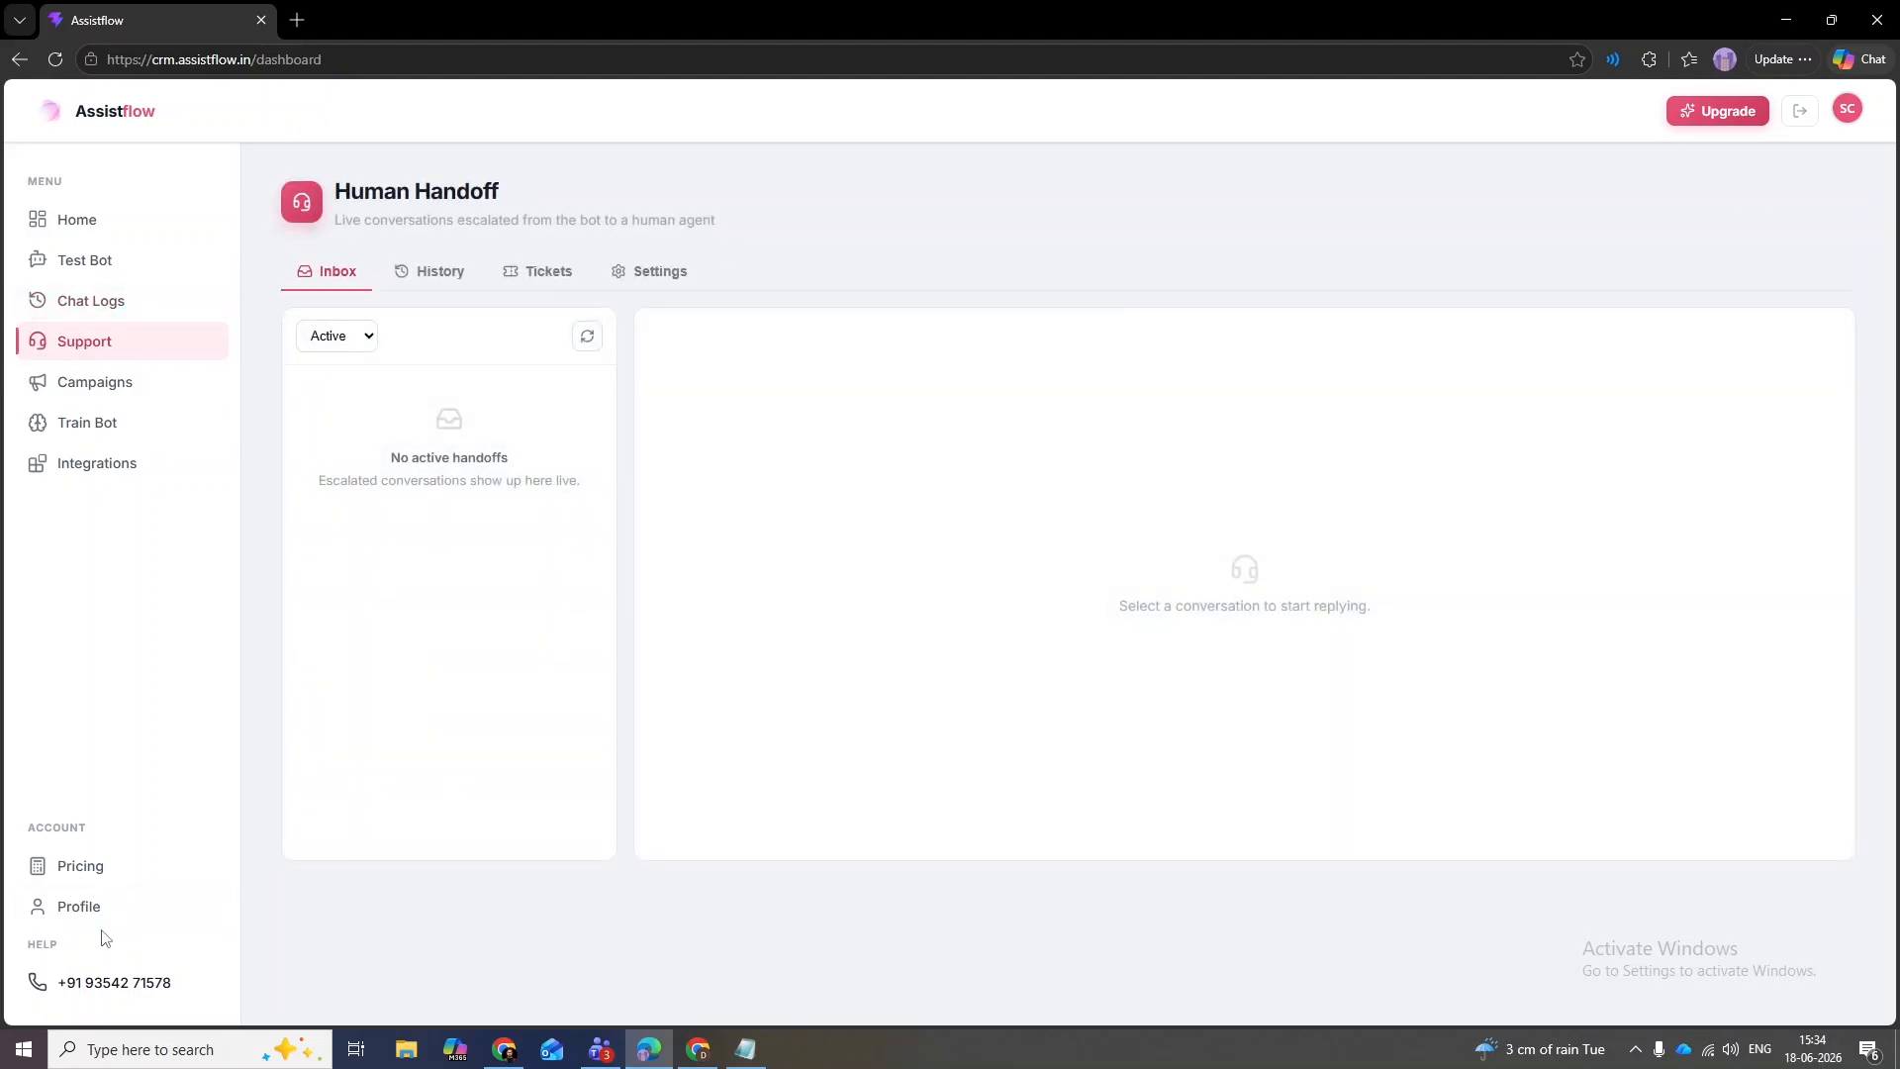
pyautogui.click(539, 278)
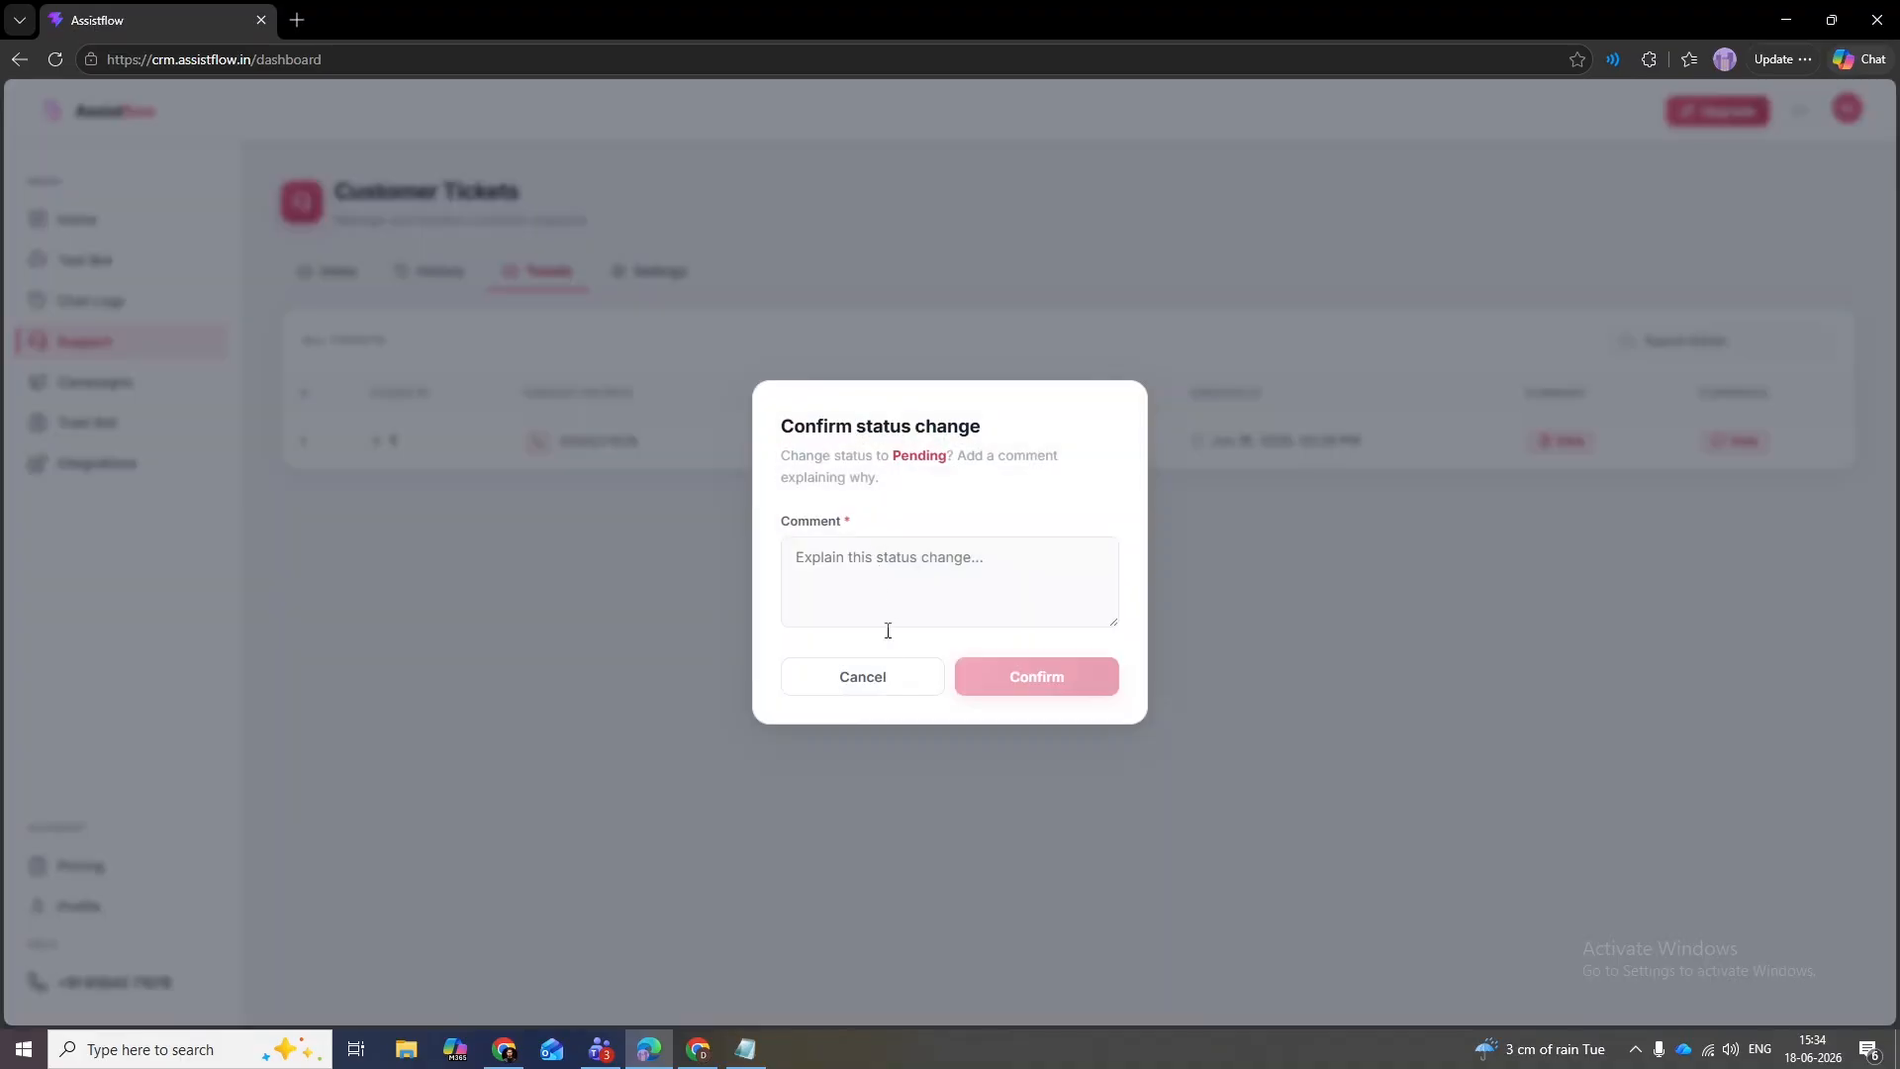
pyautogui.click(862, 679)
pyautogui.click(857, 448)
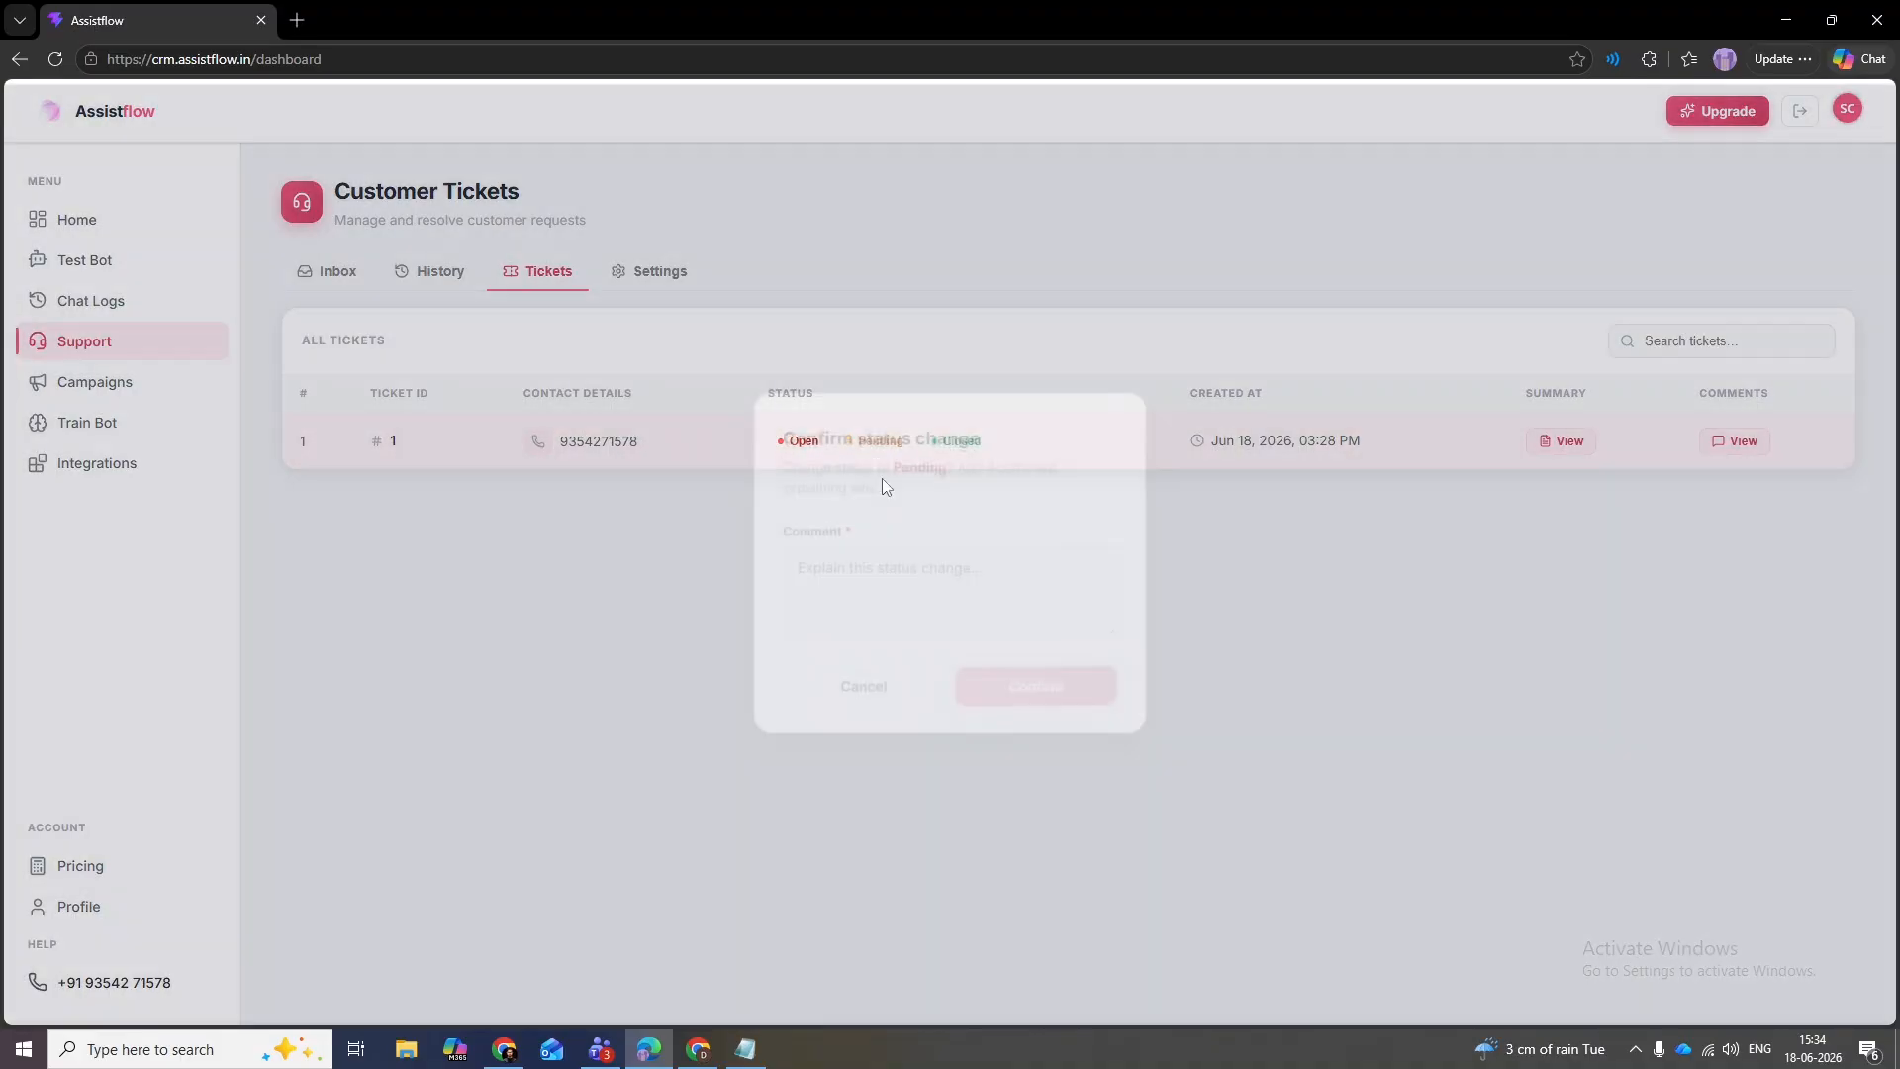
pyautogui.write('K')
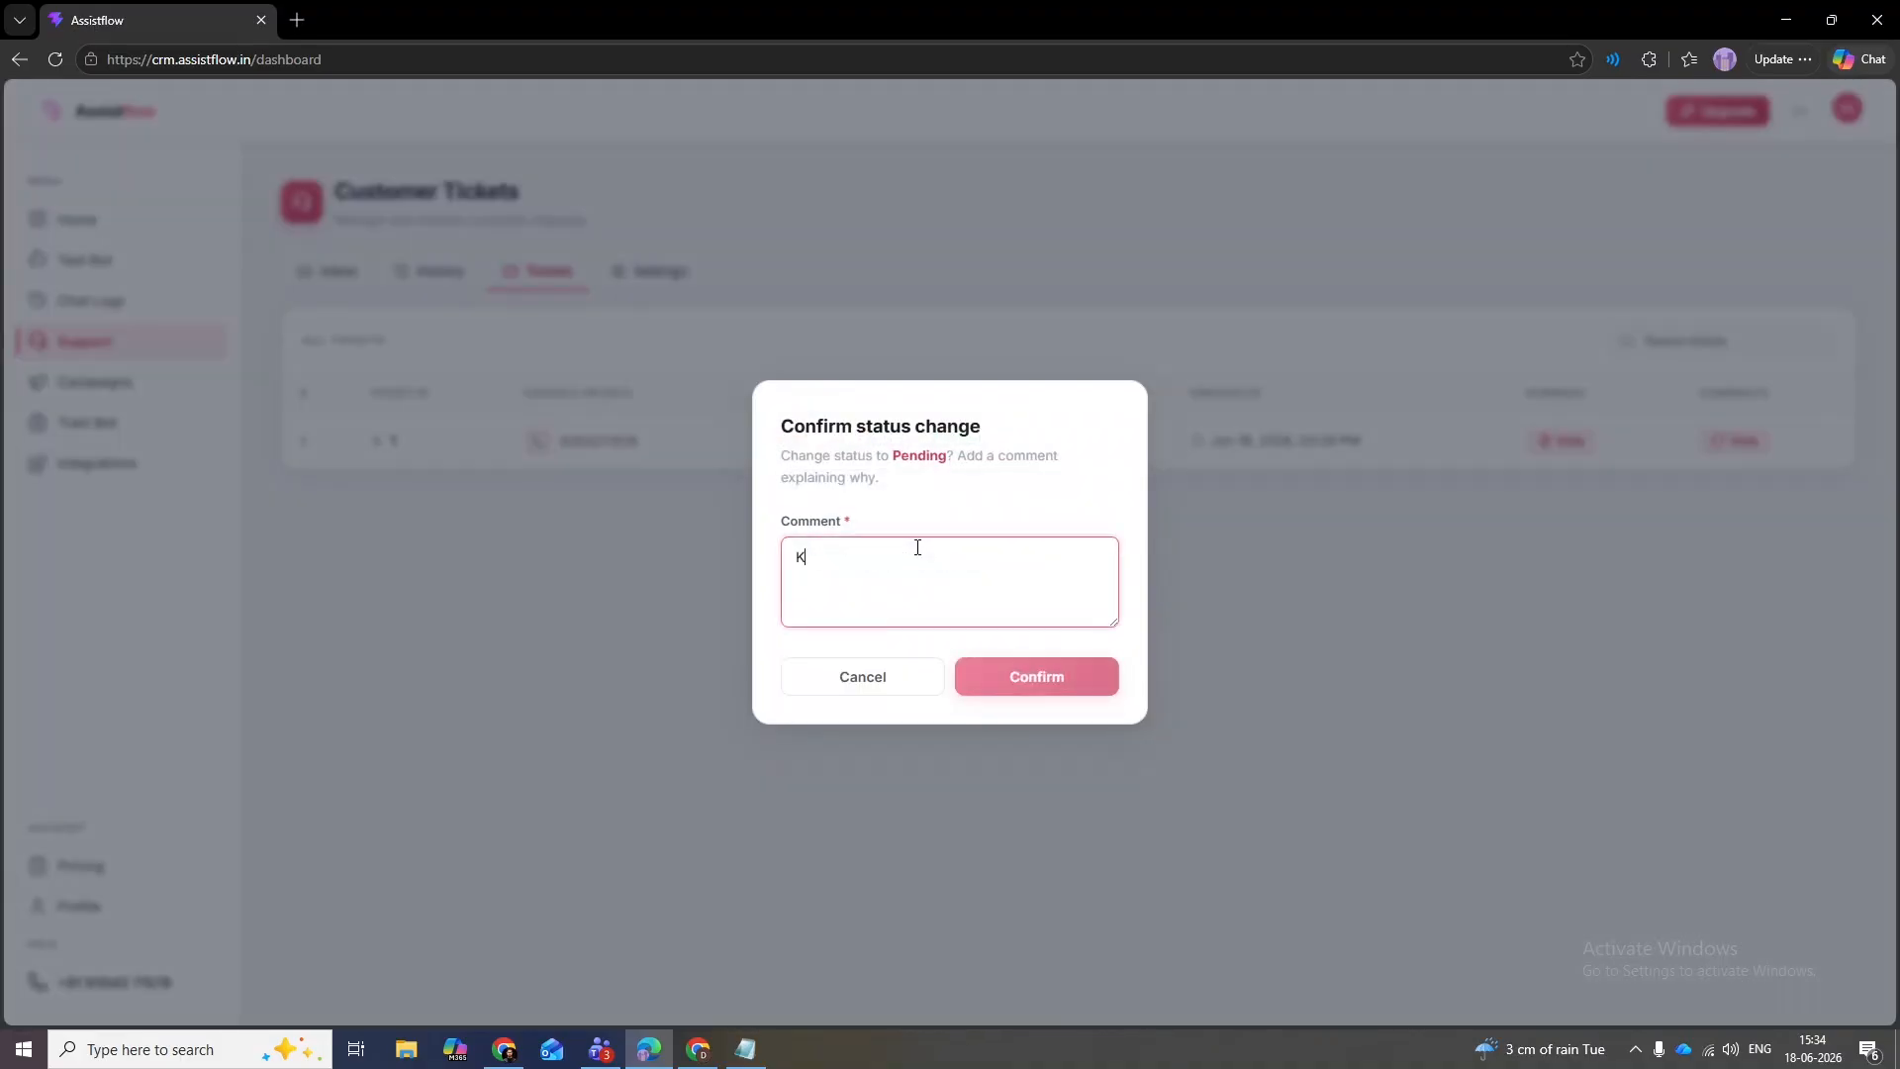
pyautogui.write('aran you answ')
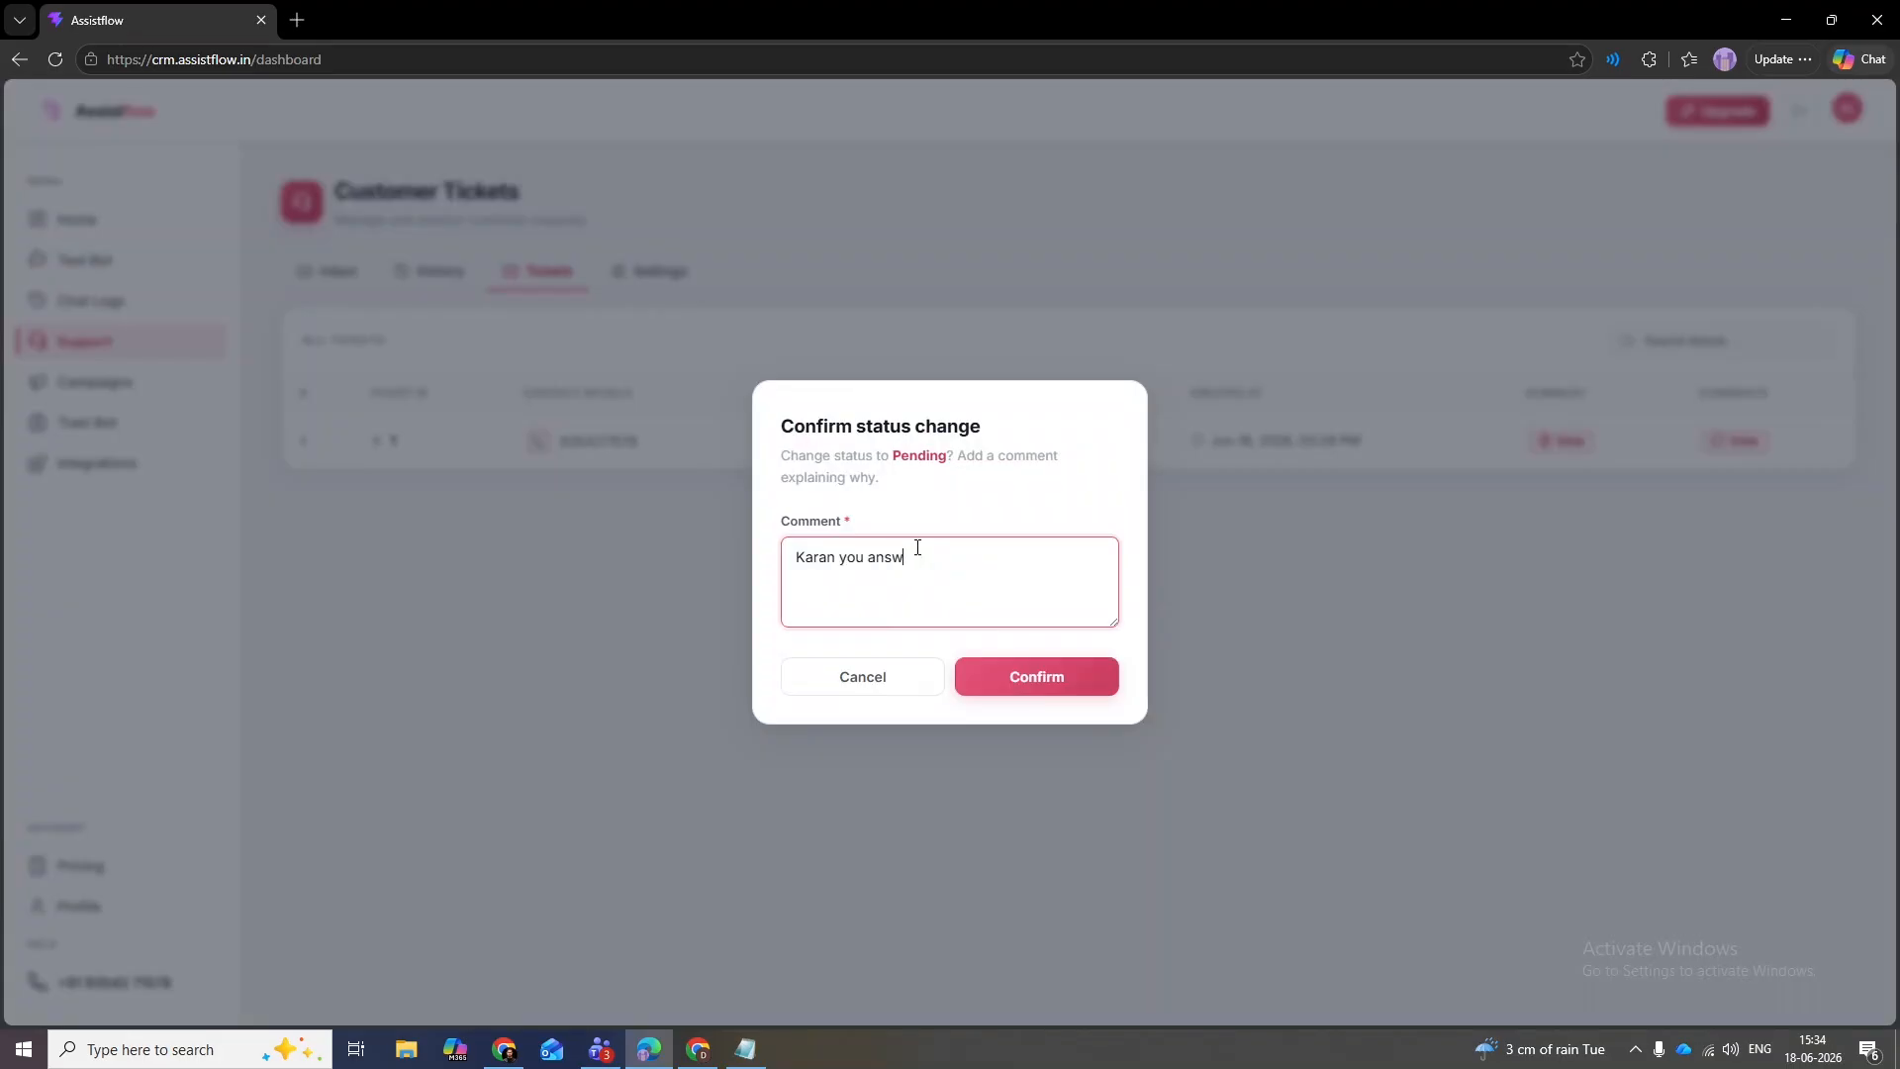
pyautogui.write('er this.')
pyautogui.click(1039, 688)
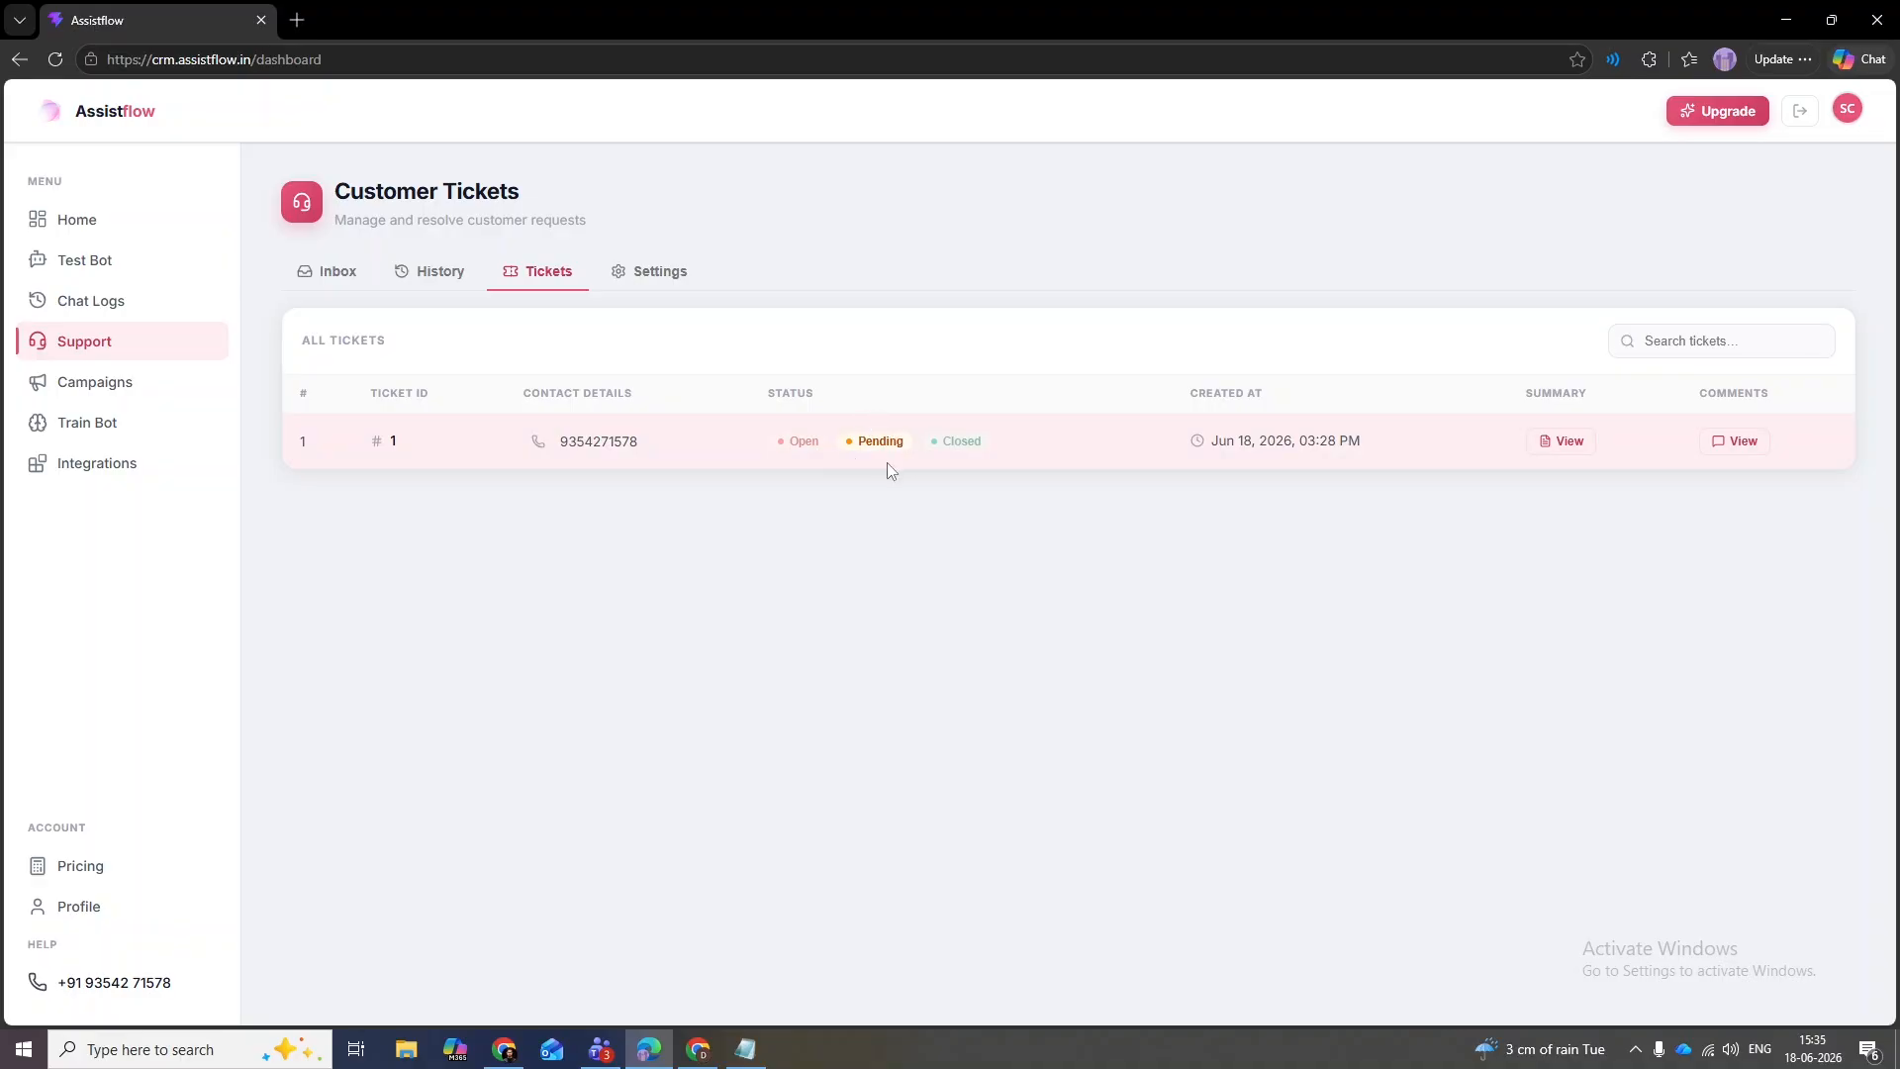
# - Review ticket #1's summary and its comment
pyautogui.click(1584, 441)
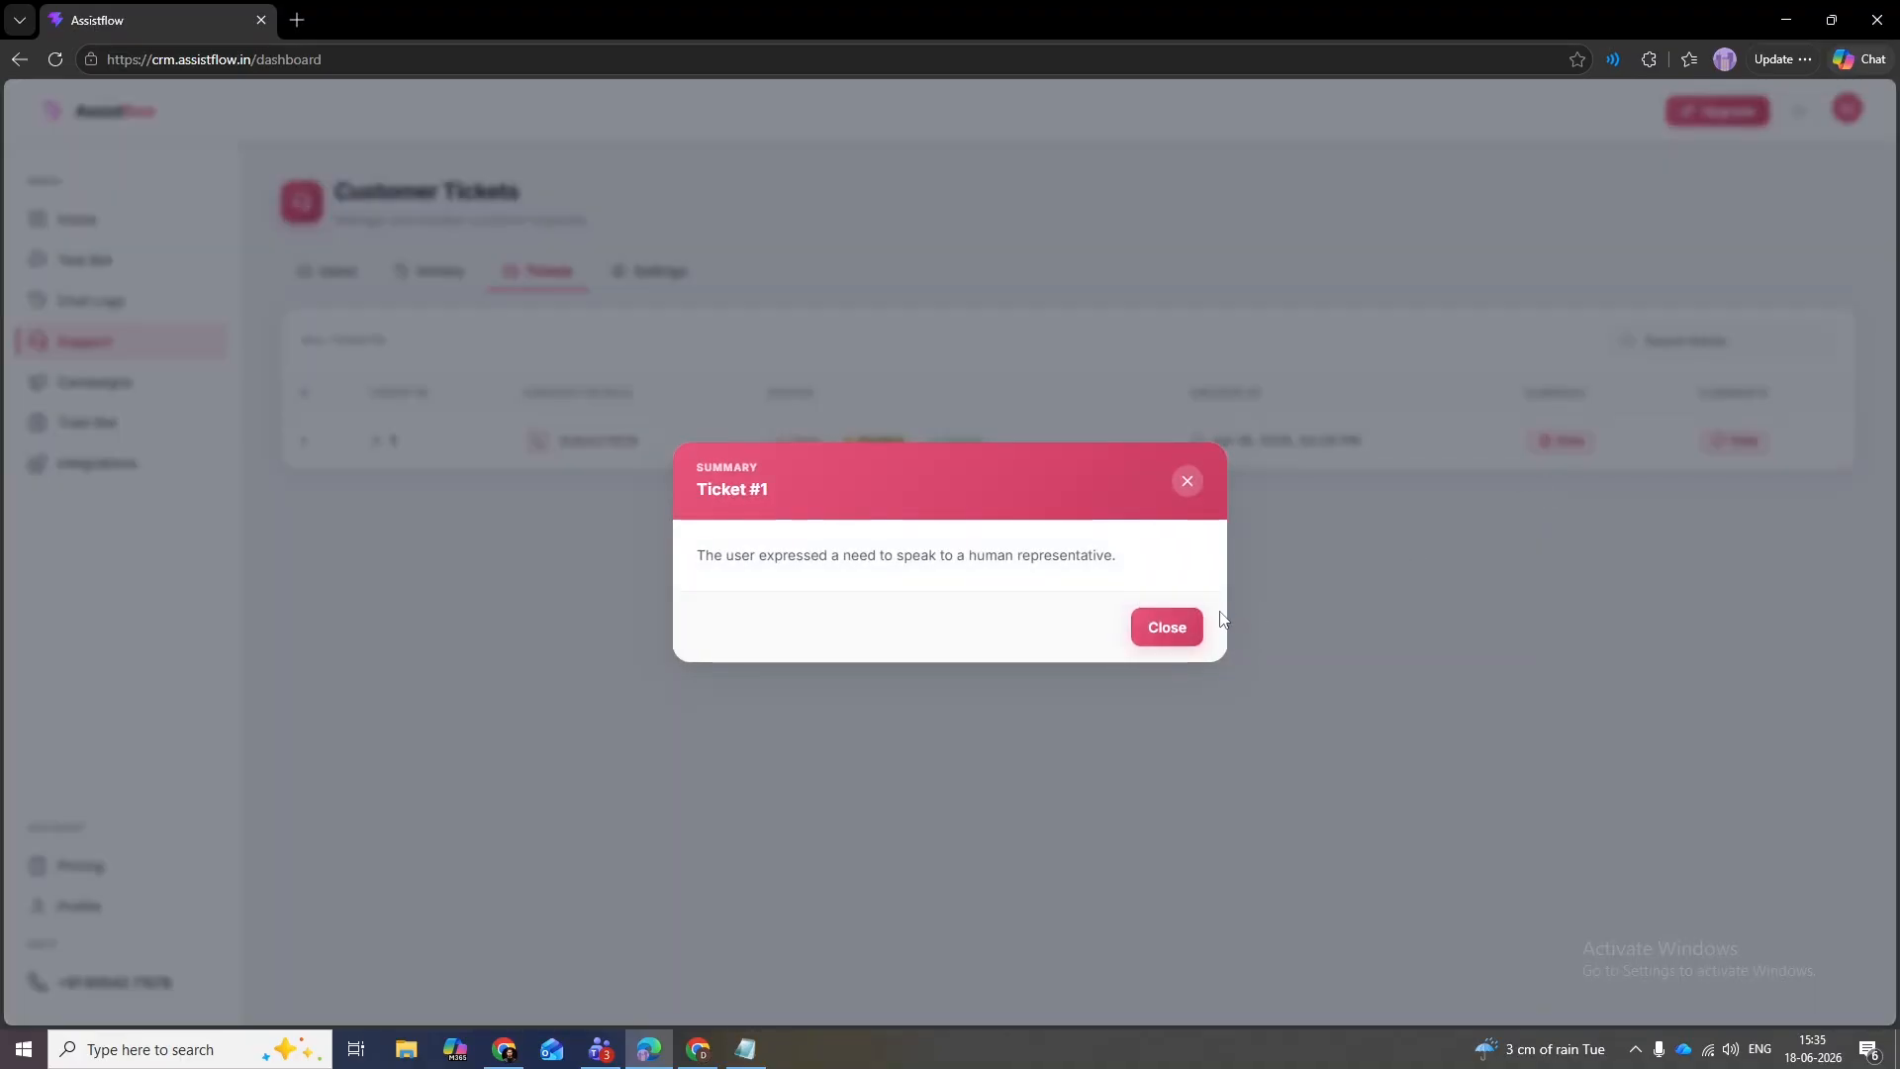
pyautogui.moveTo(1118, 557); pyautogui.dragTo(727, 556)
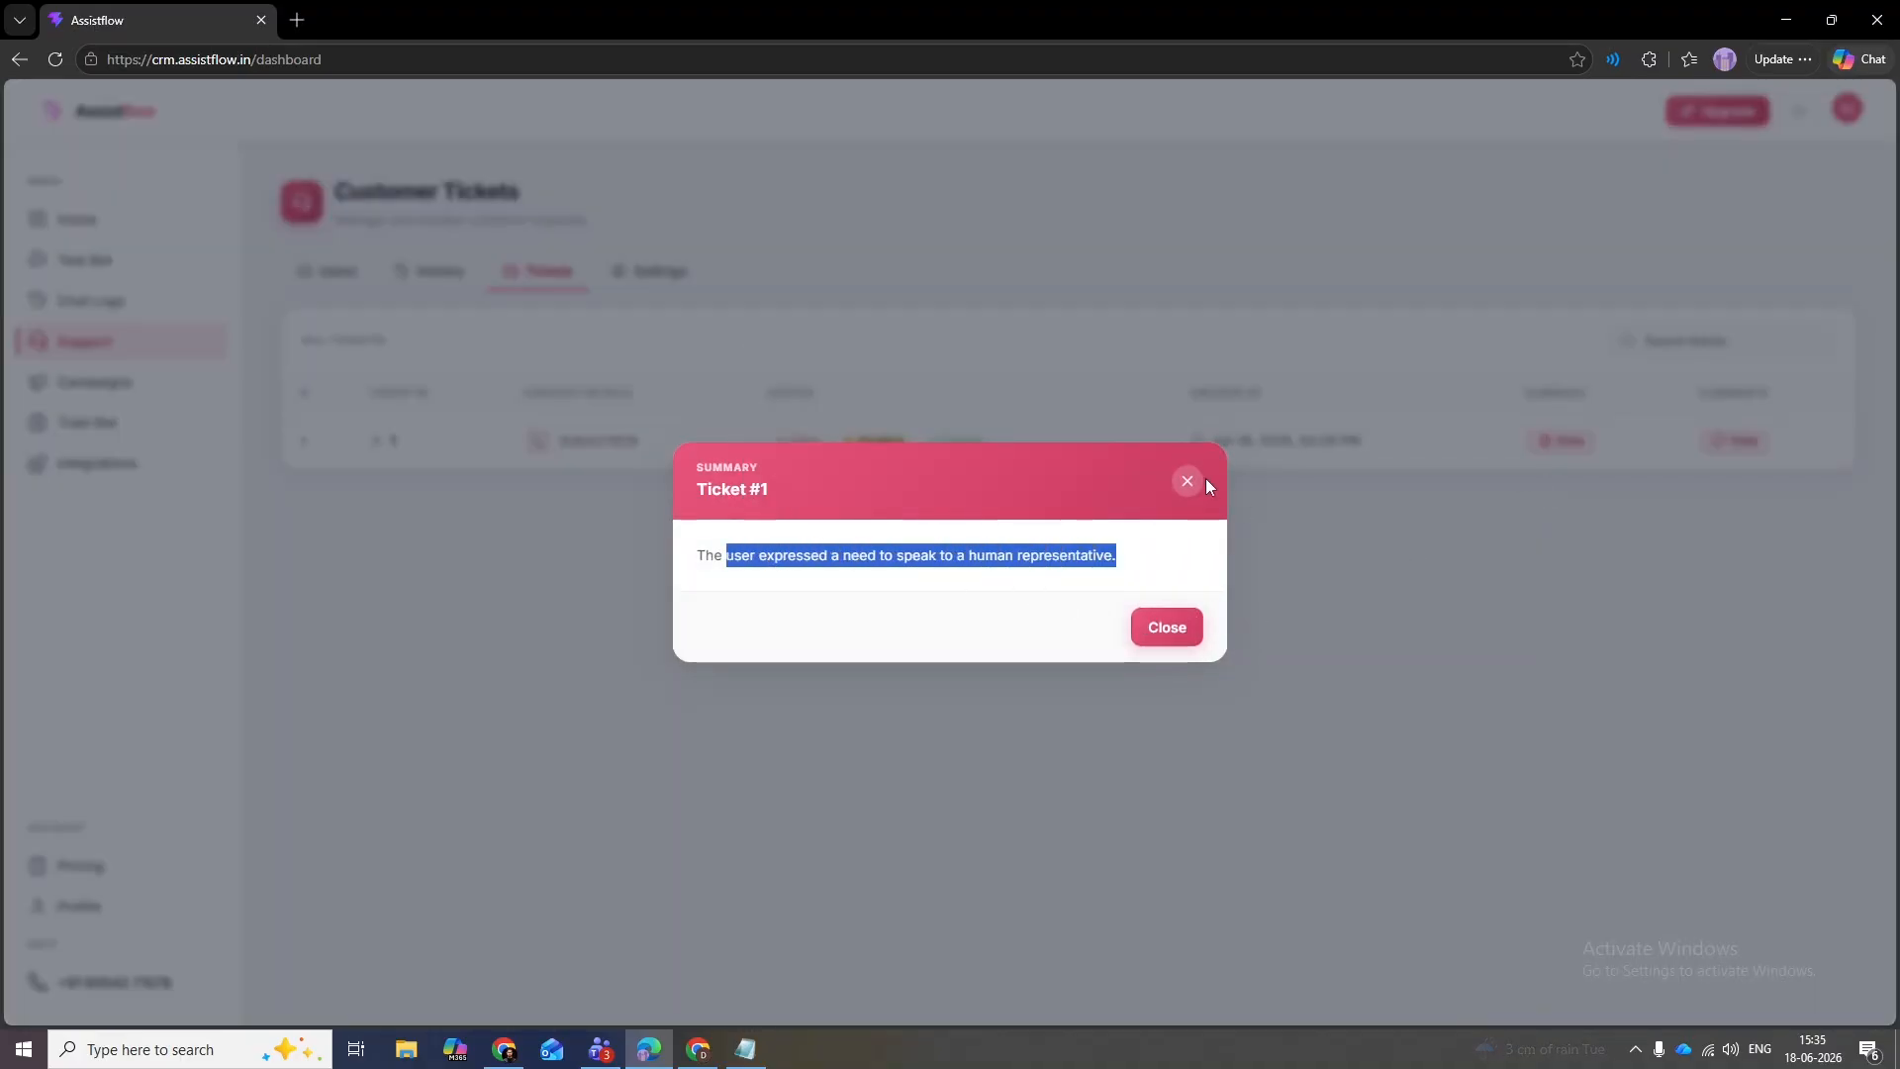
pyautogui.click(1202, 481)
pyautogui.click(1769, 441)
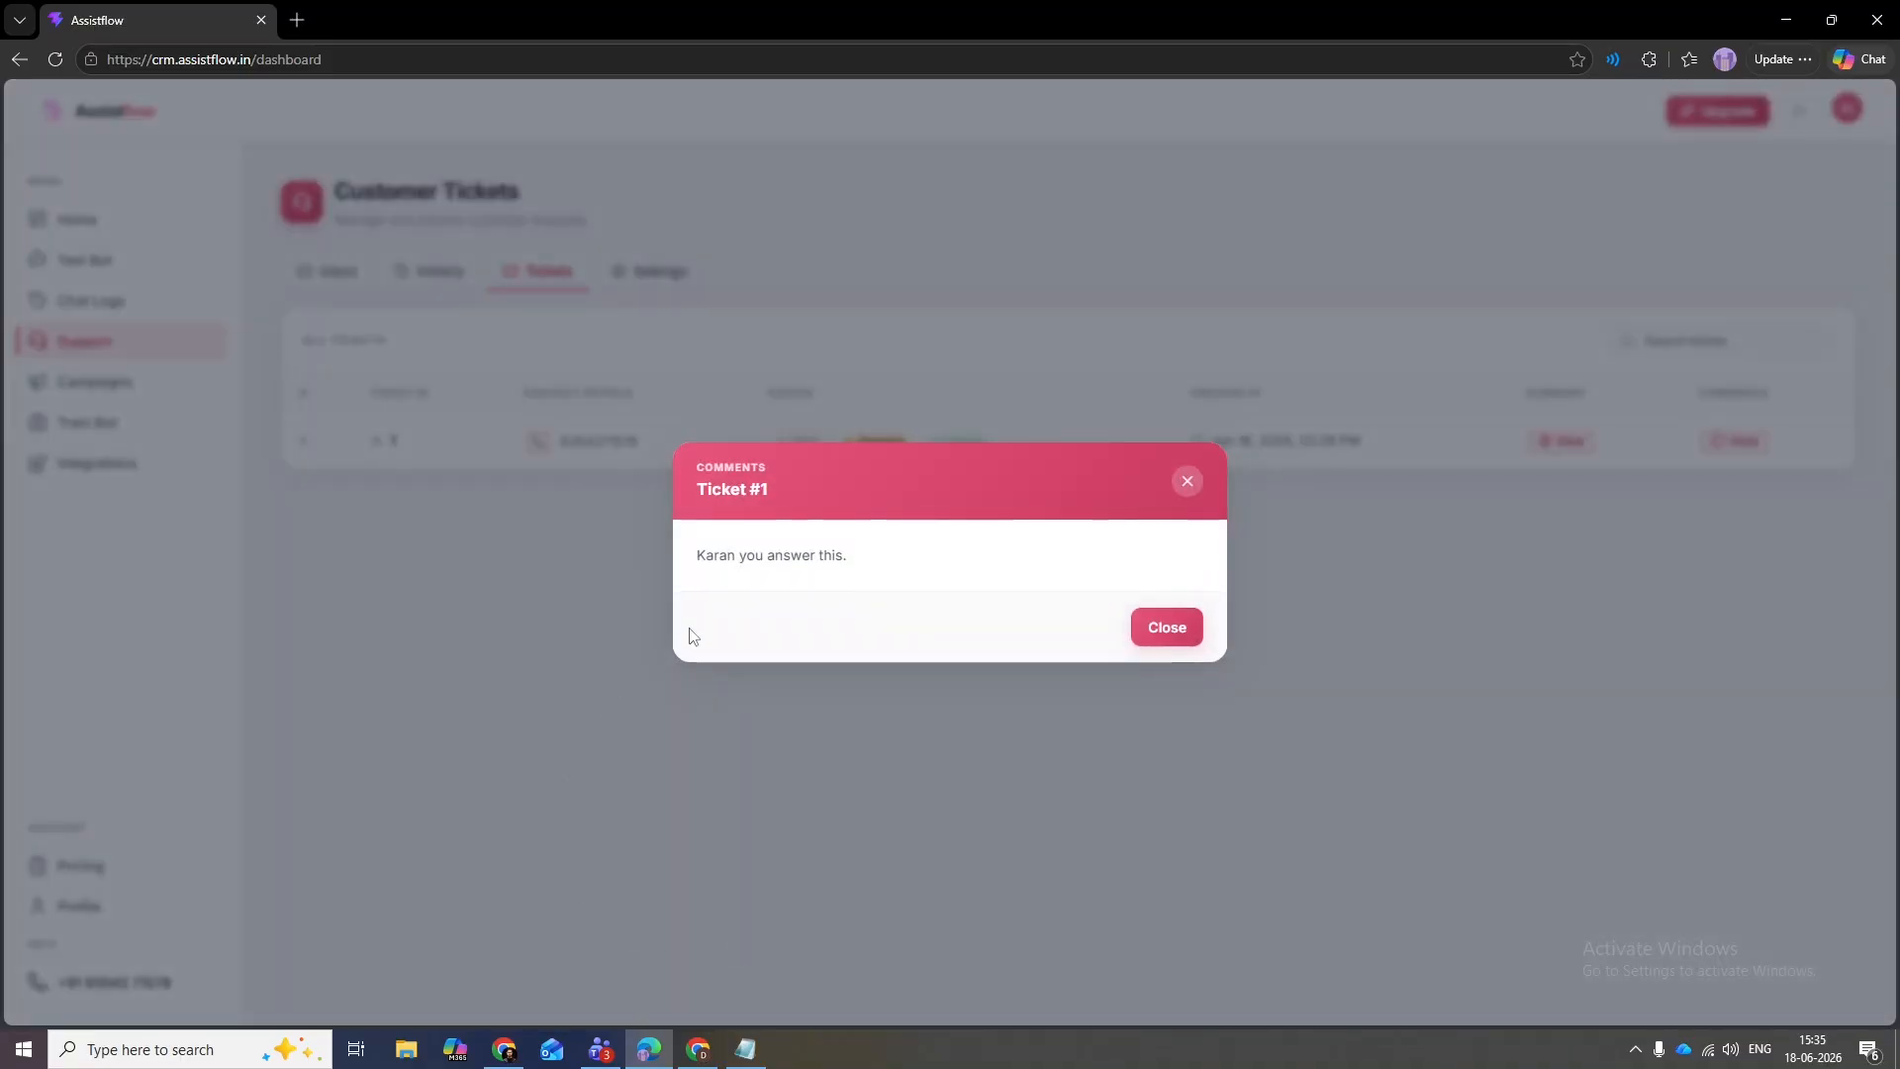
pyautogui.moveTo(925, 568); pyautogui.dragTo(697, 576)
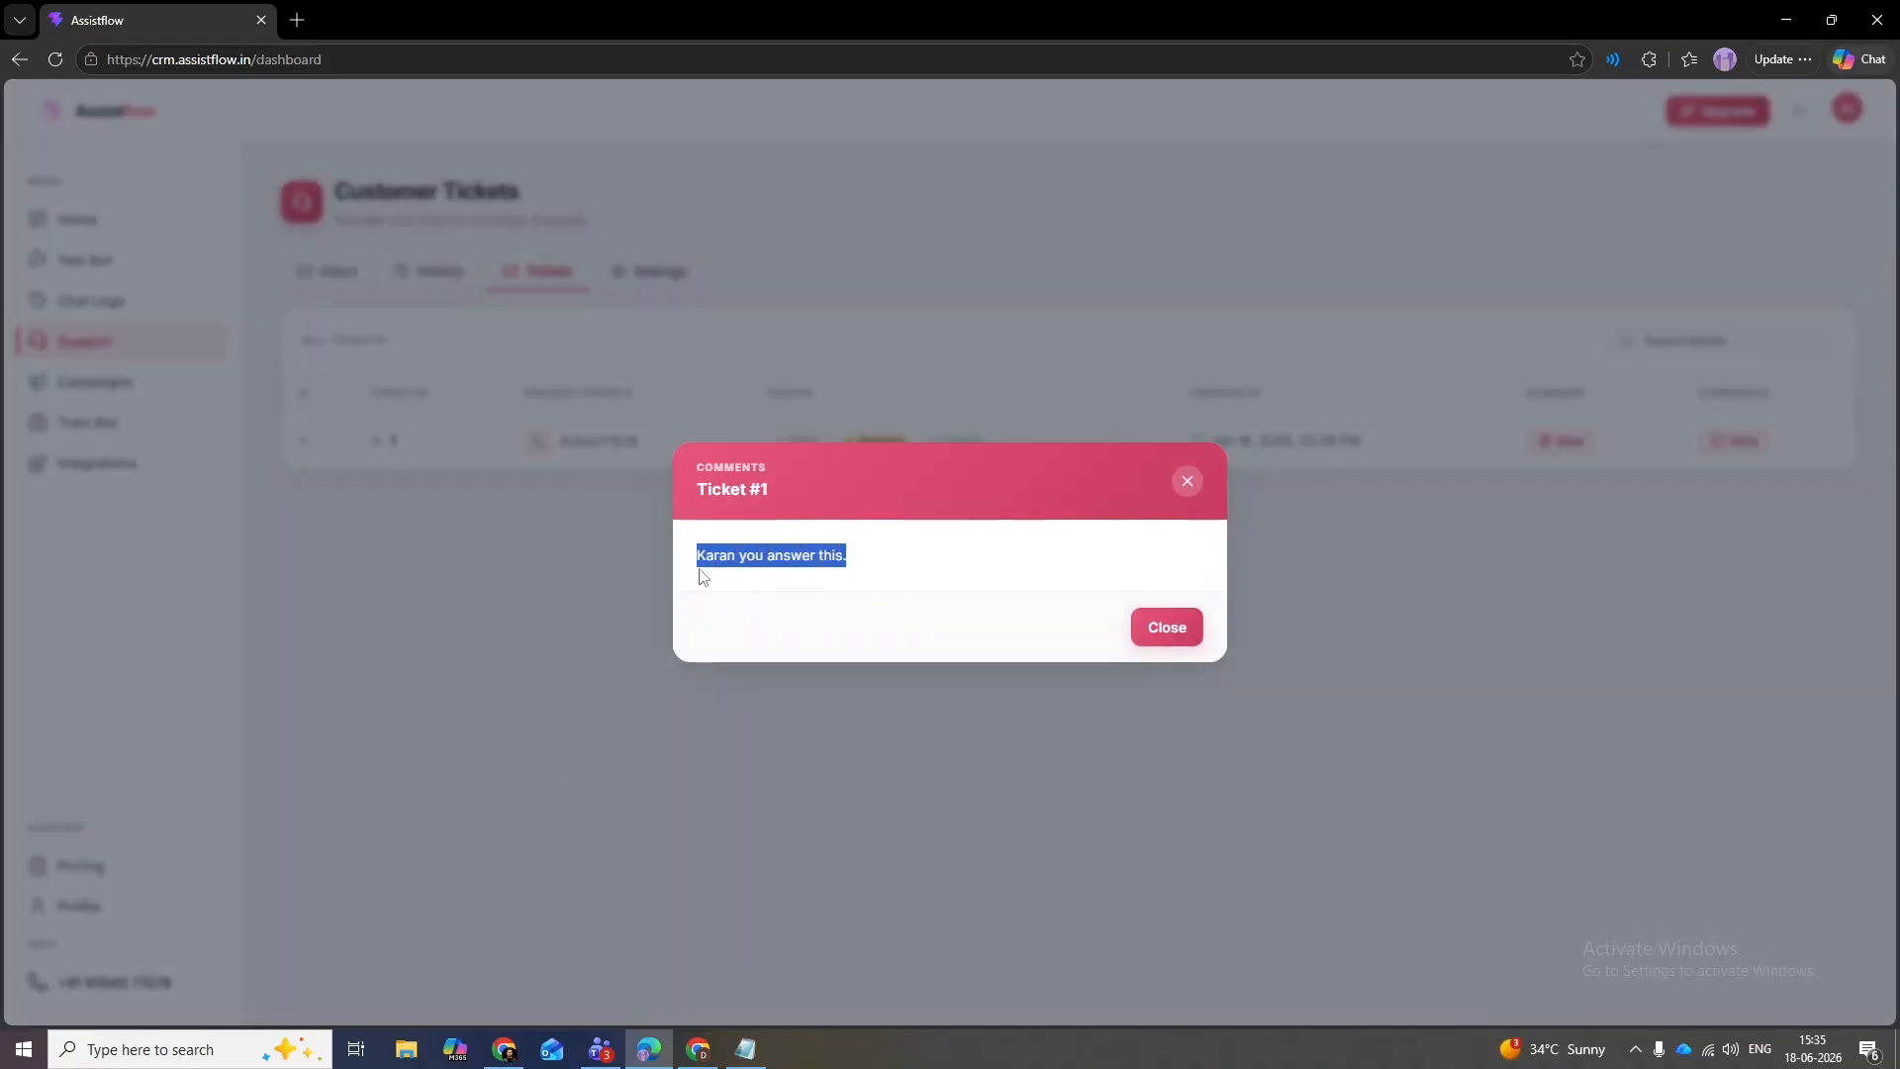
pyautogui.click(941, 578)
pyautogui.click(1188, 482)
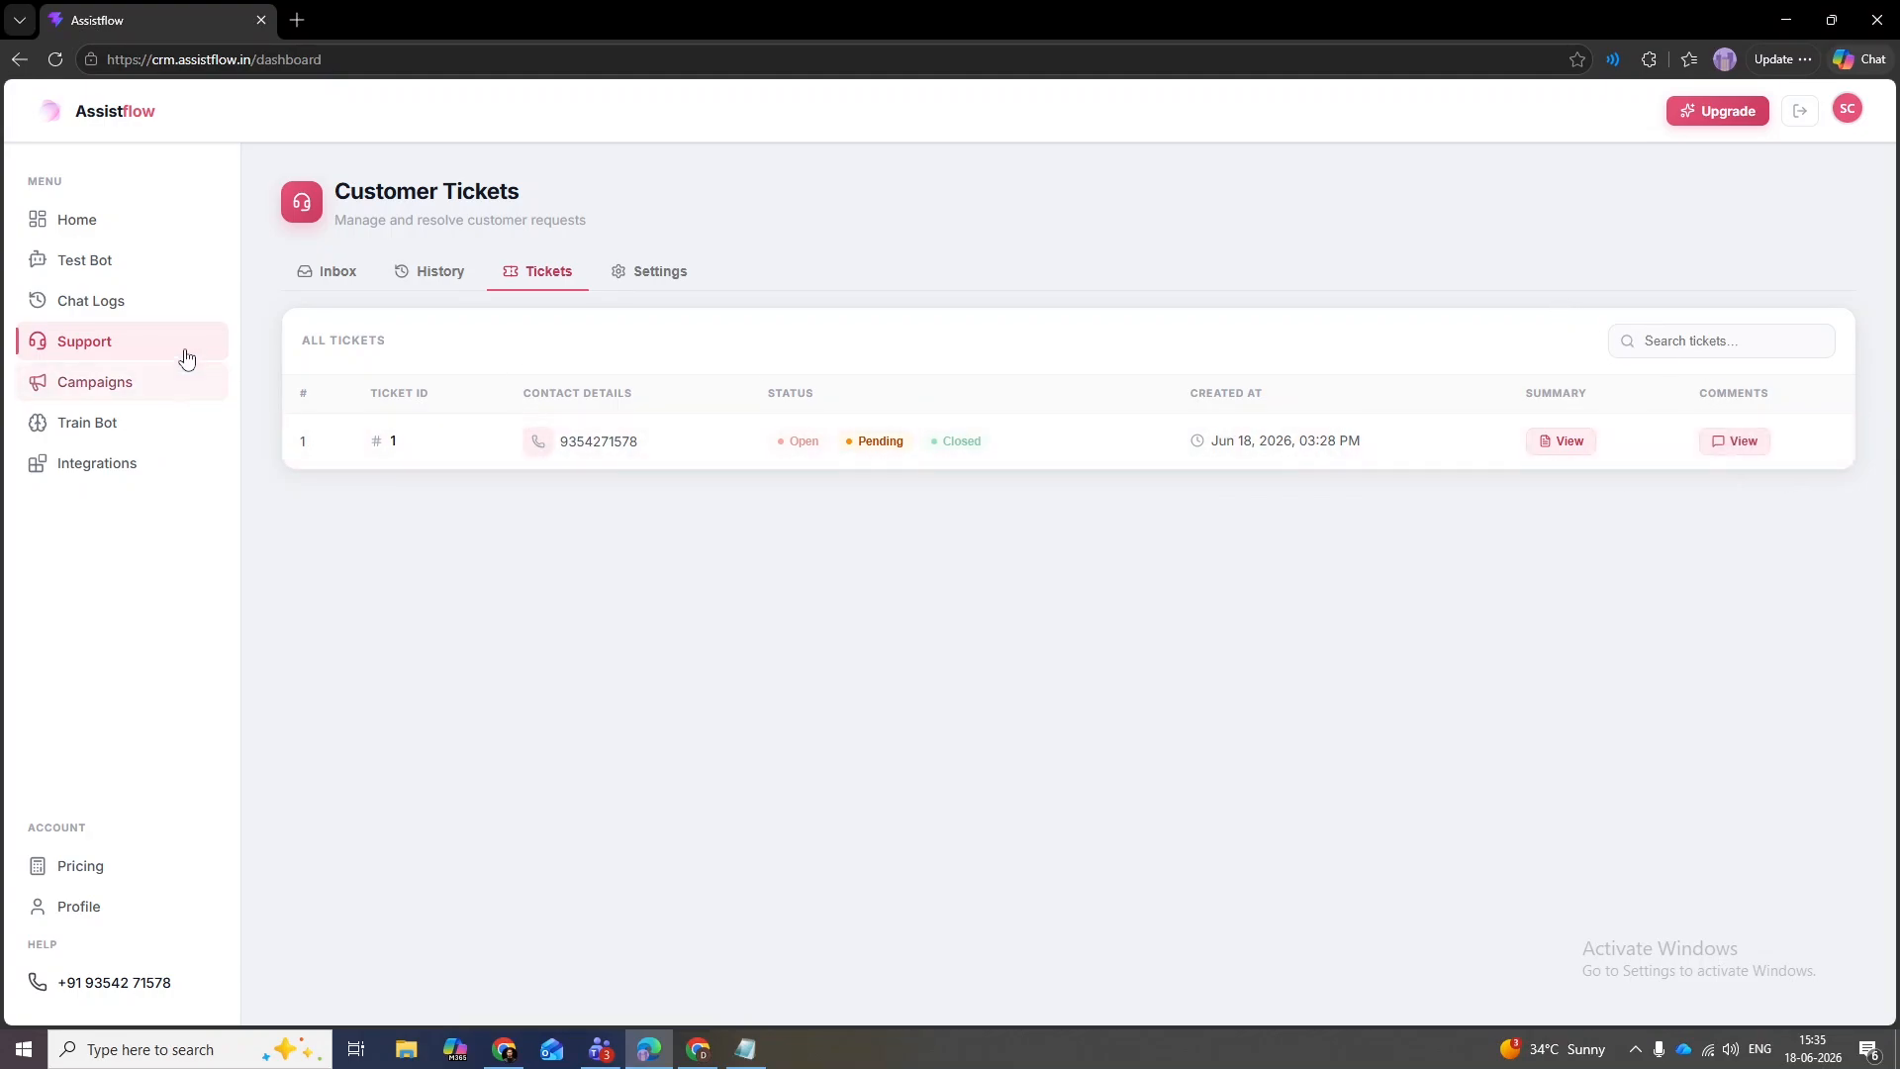
# - Return to the Human Handoff Inbox, which lists no active handoffs
pyautogui.click(344, 274)
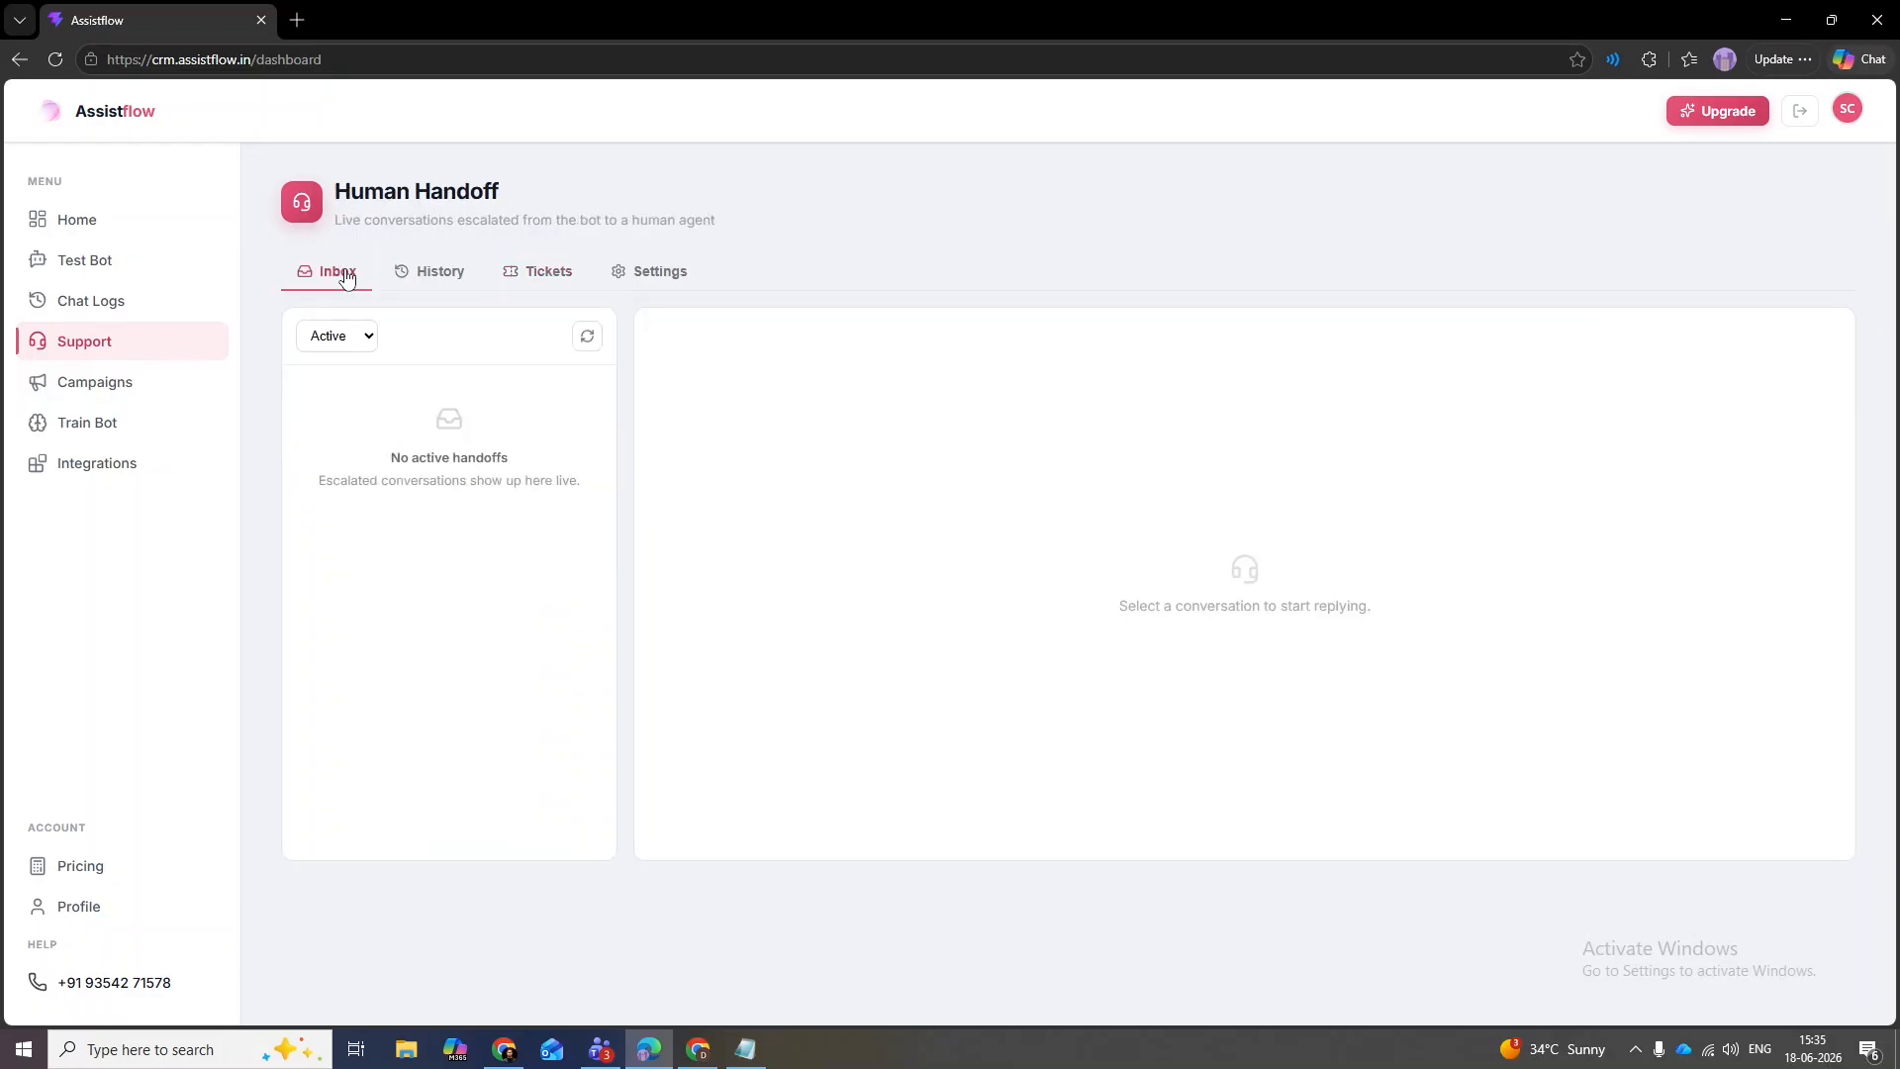
pyautogui.moveTo(503, 191); pyautogui.dragTo(334, 192)
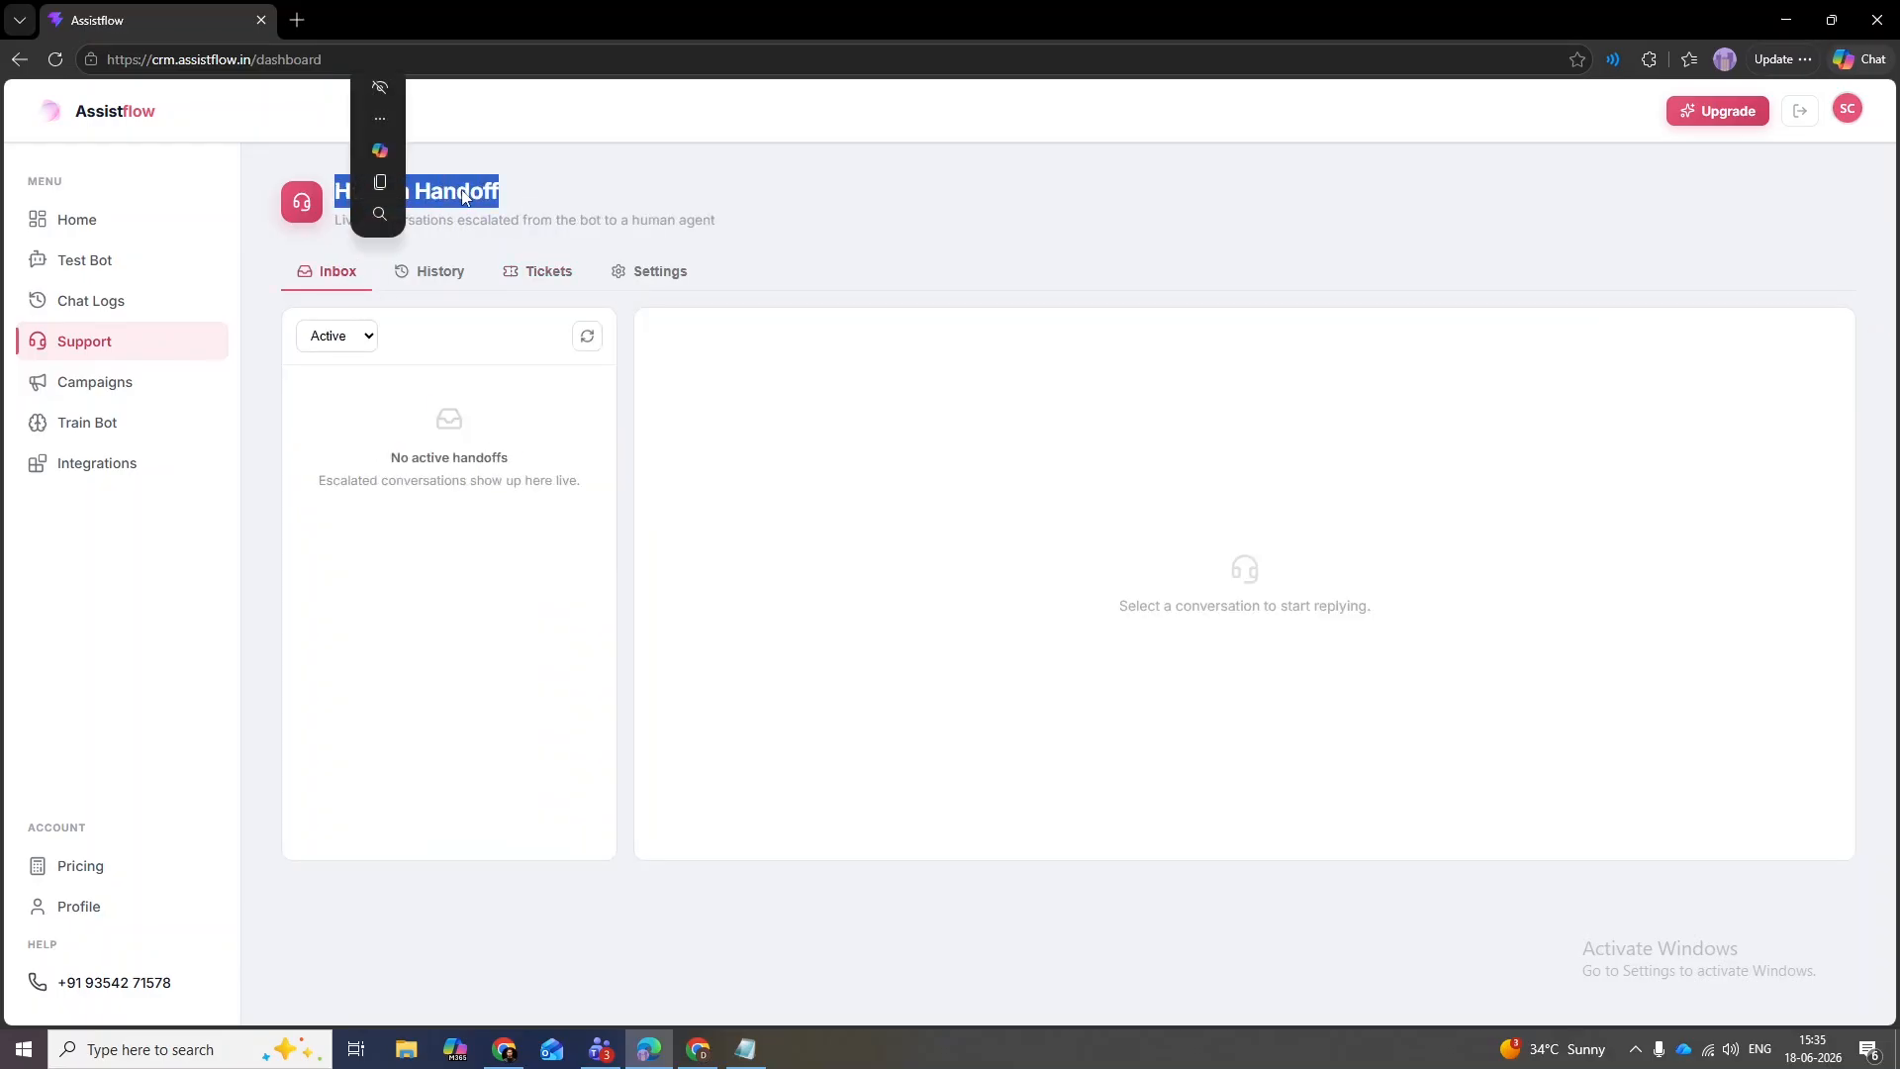
pyautogui.click(535, 198)
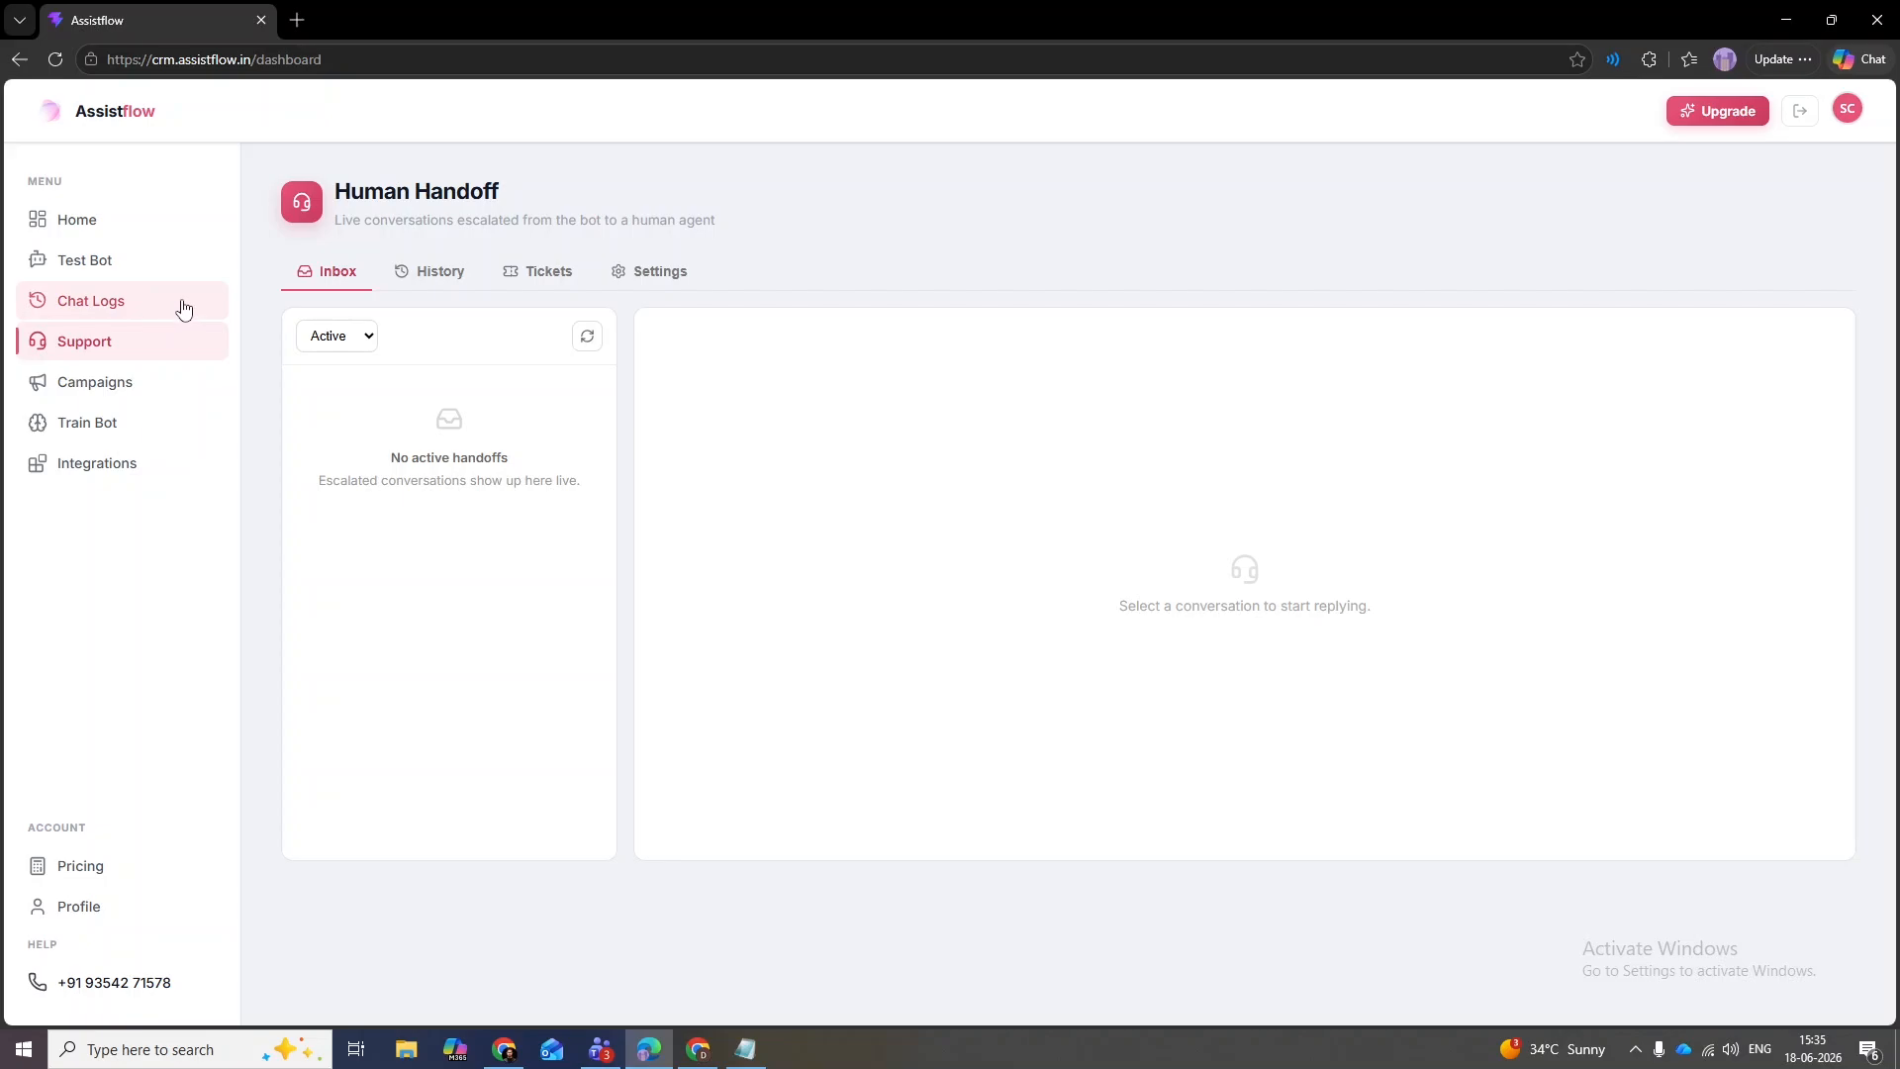
# - Enter a WhatsApp number to notify on handoffs, add a second number slot, then return to Inbox
pyautogui.click(641, 276)
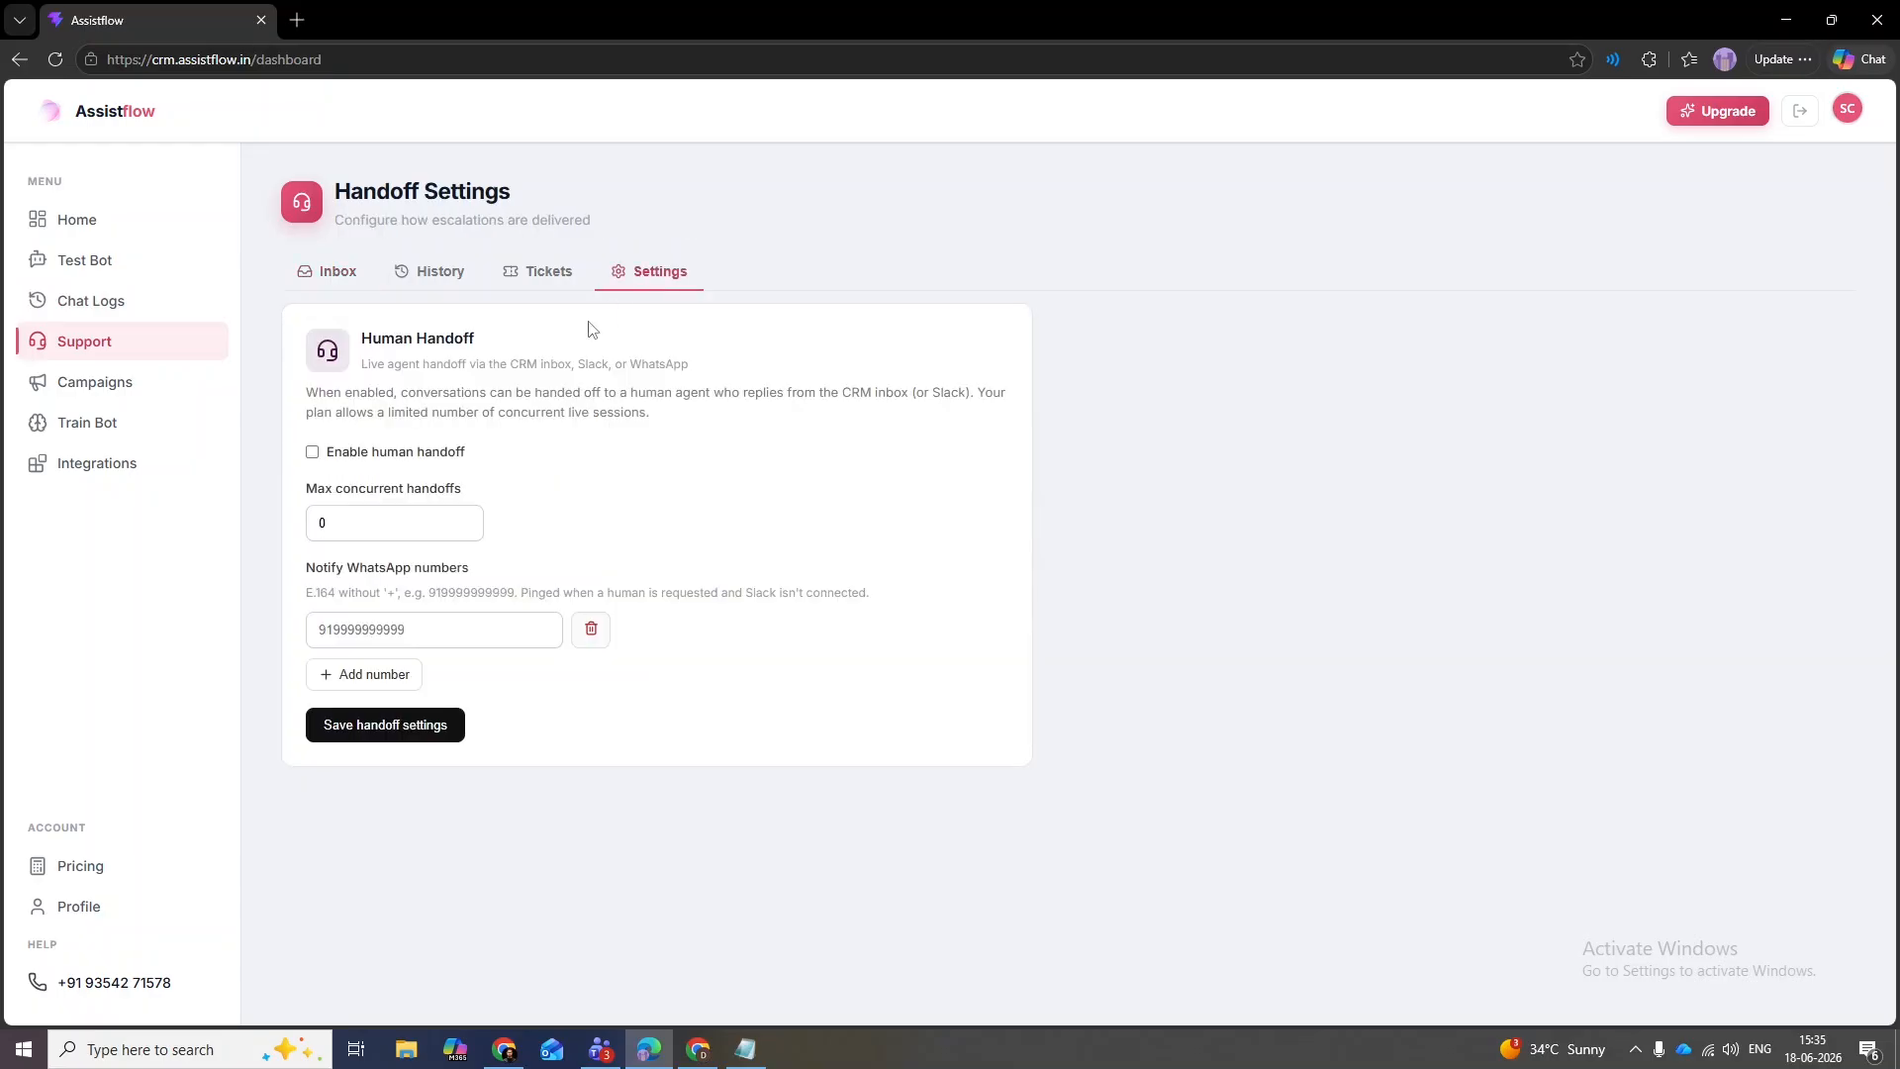
pyautogui.moveTo(473, 568); pyautogui.dragTo(309, 577)
pyautogui.click(400, 631)
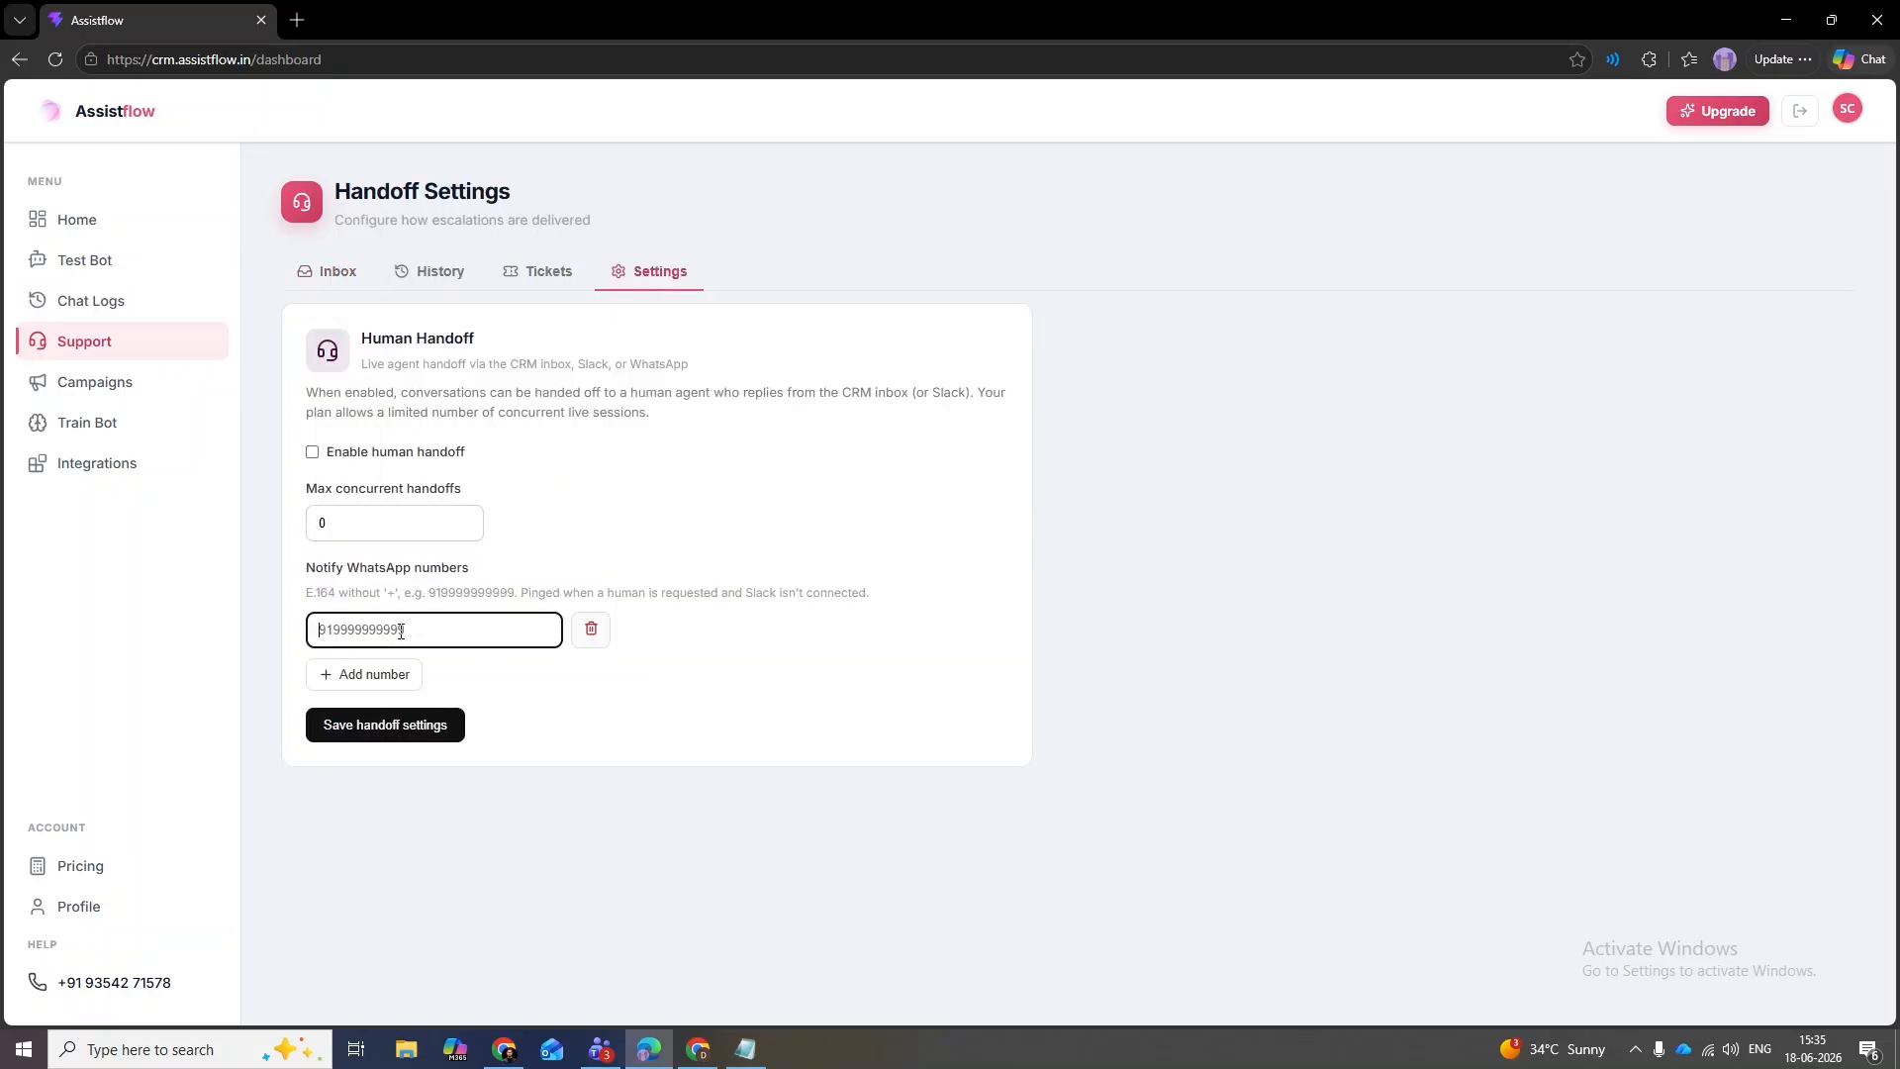
pyautogui.click(398, 665)
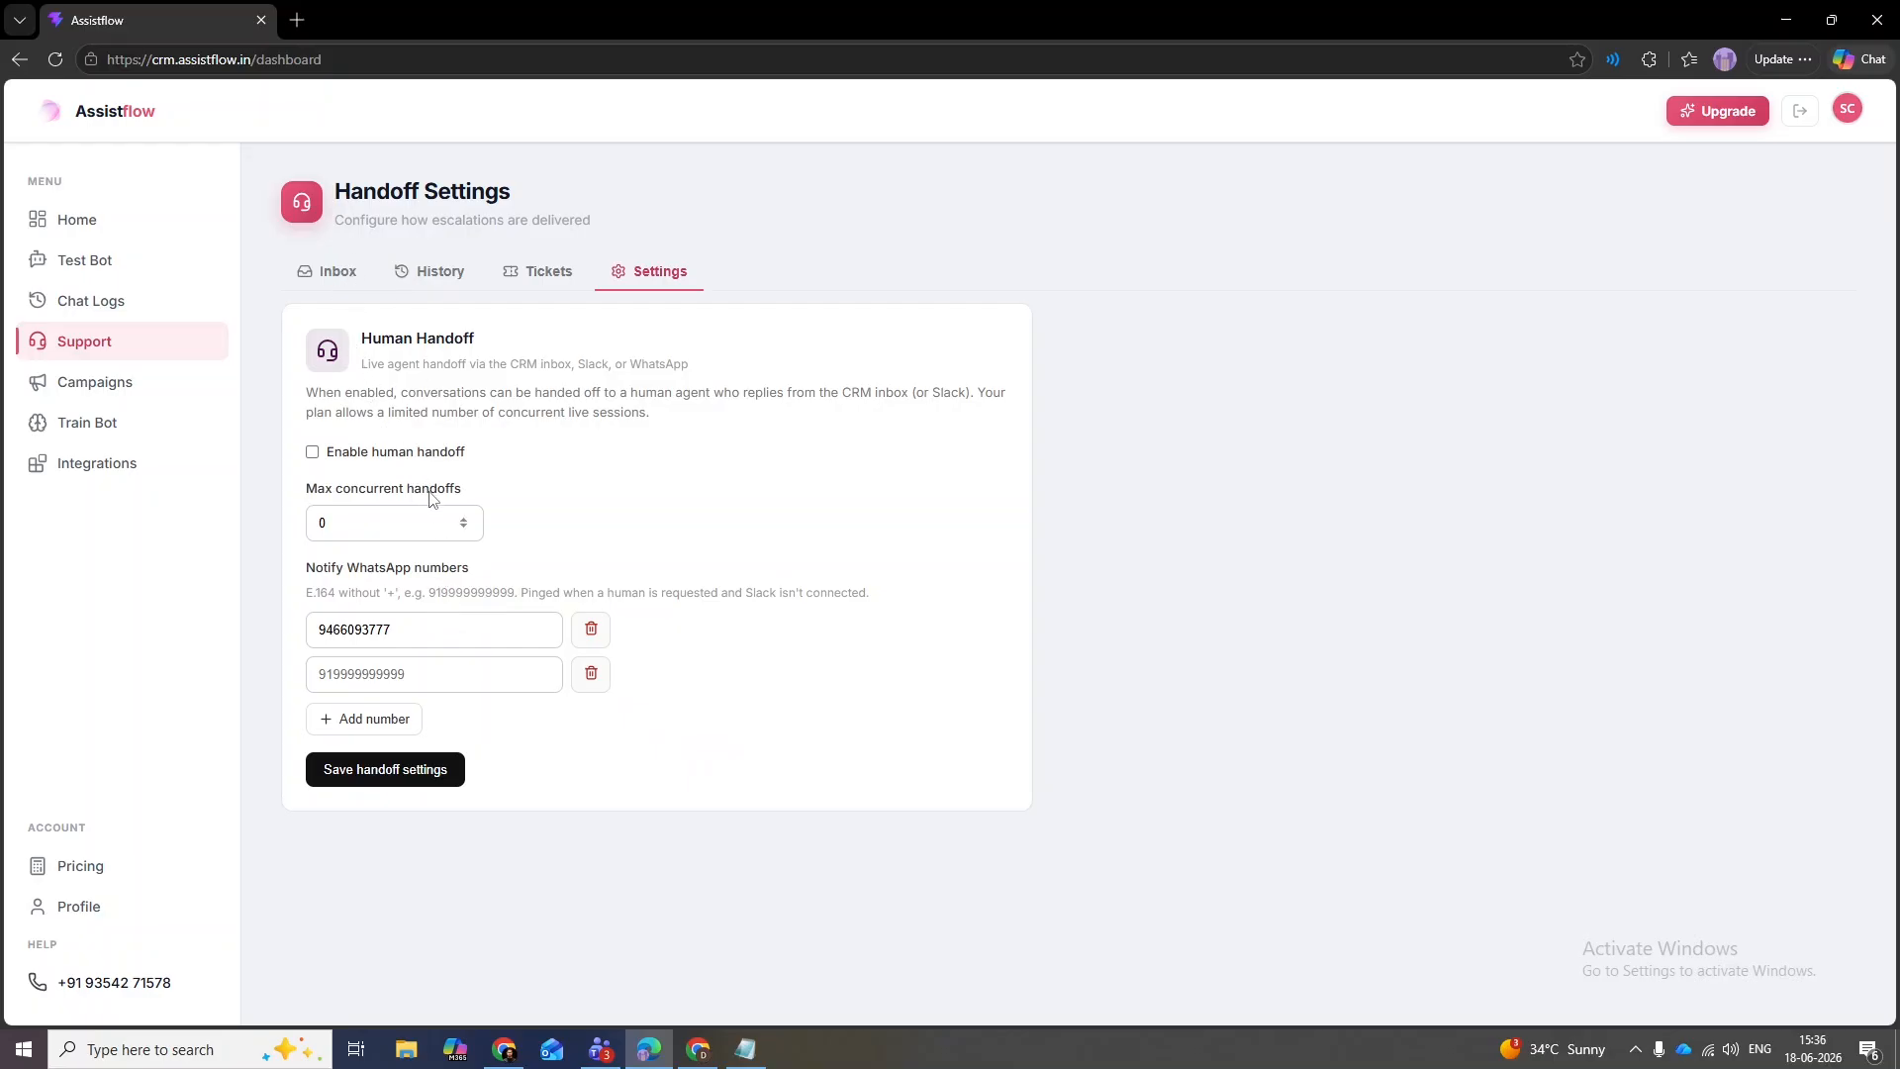
pyautogui.click(336, 269)
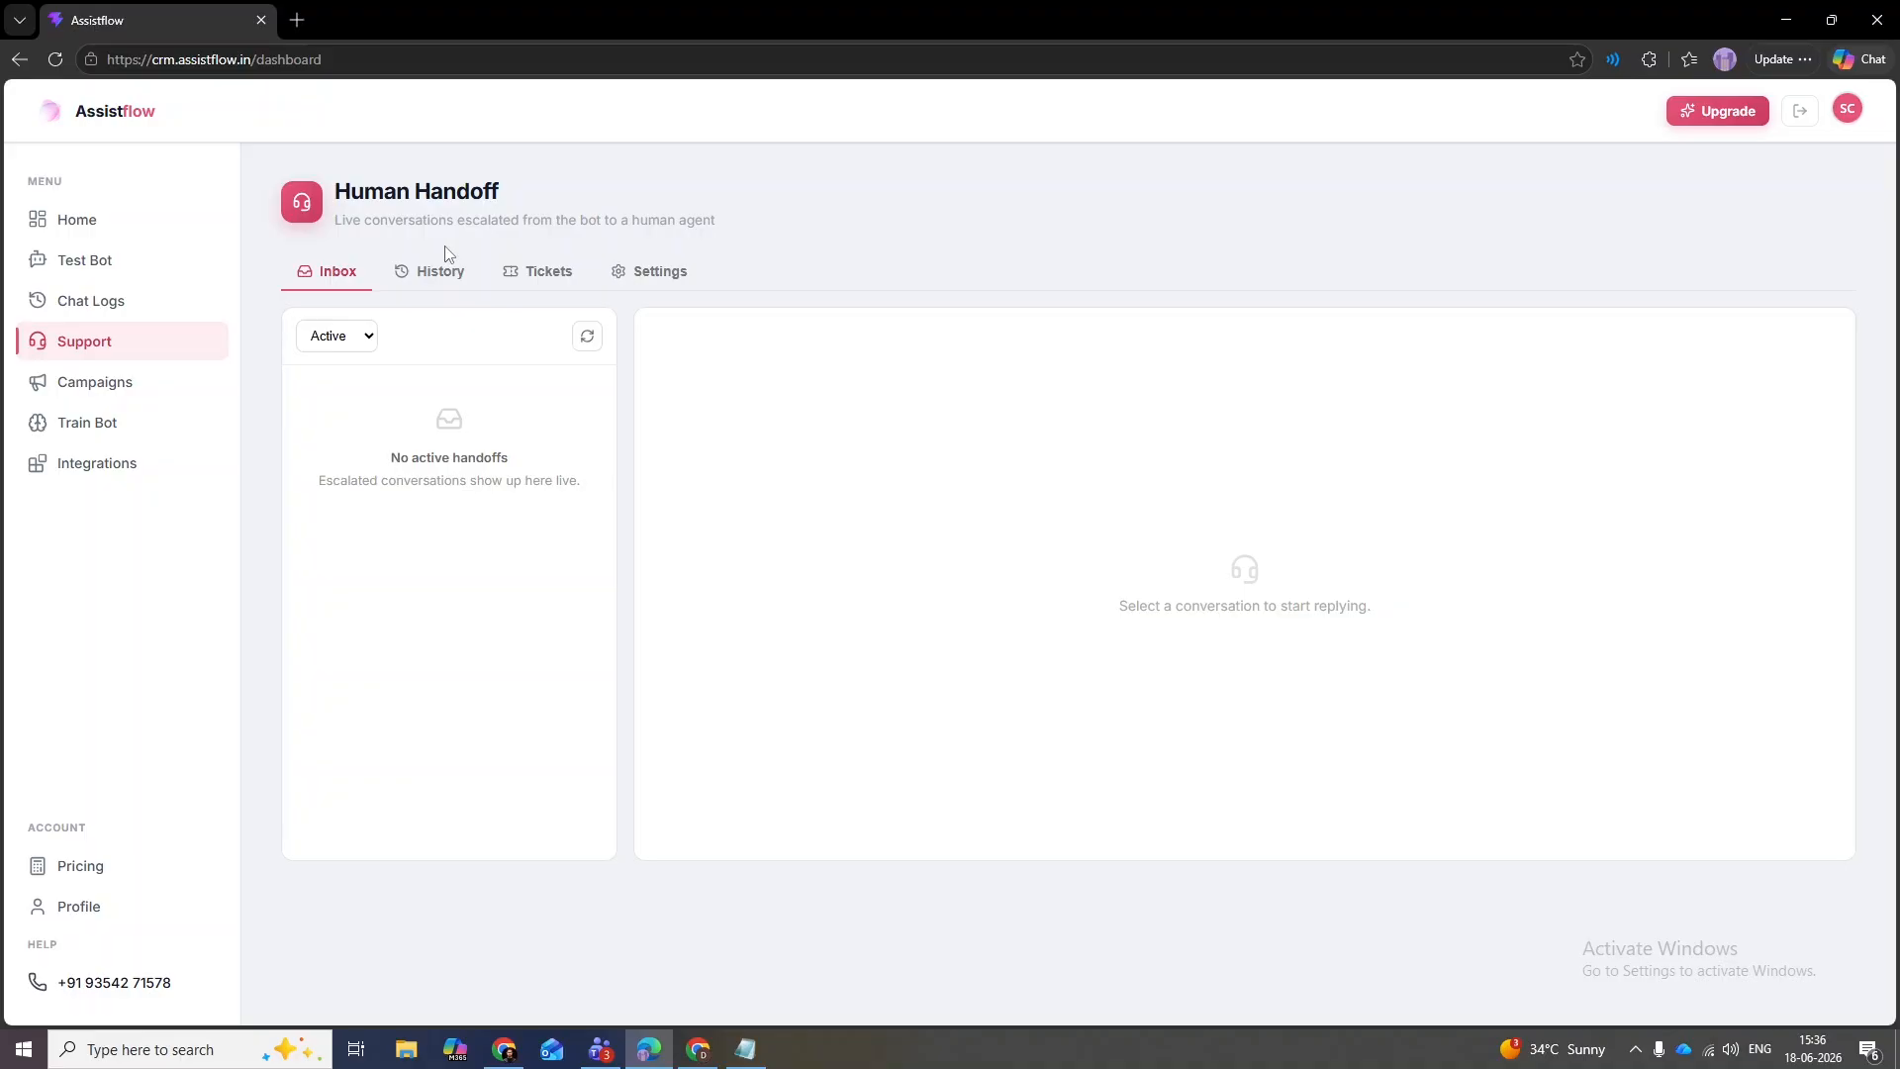
pyautogui.moveTo(500, 195); pyautogui.dragTo(413, 196)
# - Open the AI lead-nurturing Campaigns page from the sidebar, which shows 0 campaigns
pyautogui.click(422, 198)
pyautogui.moveTo(523, 194); pyautogui.dragTo(371, 148)
pyautogui.click(349, 193)
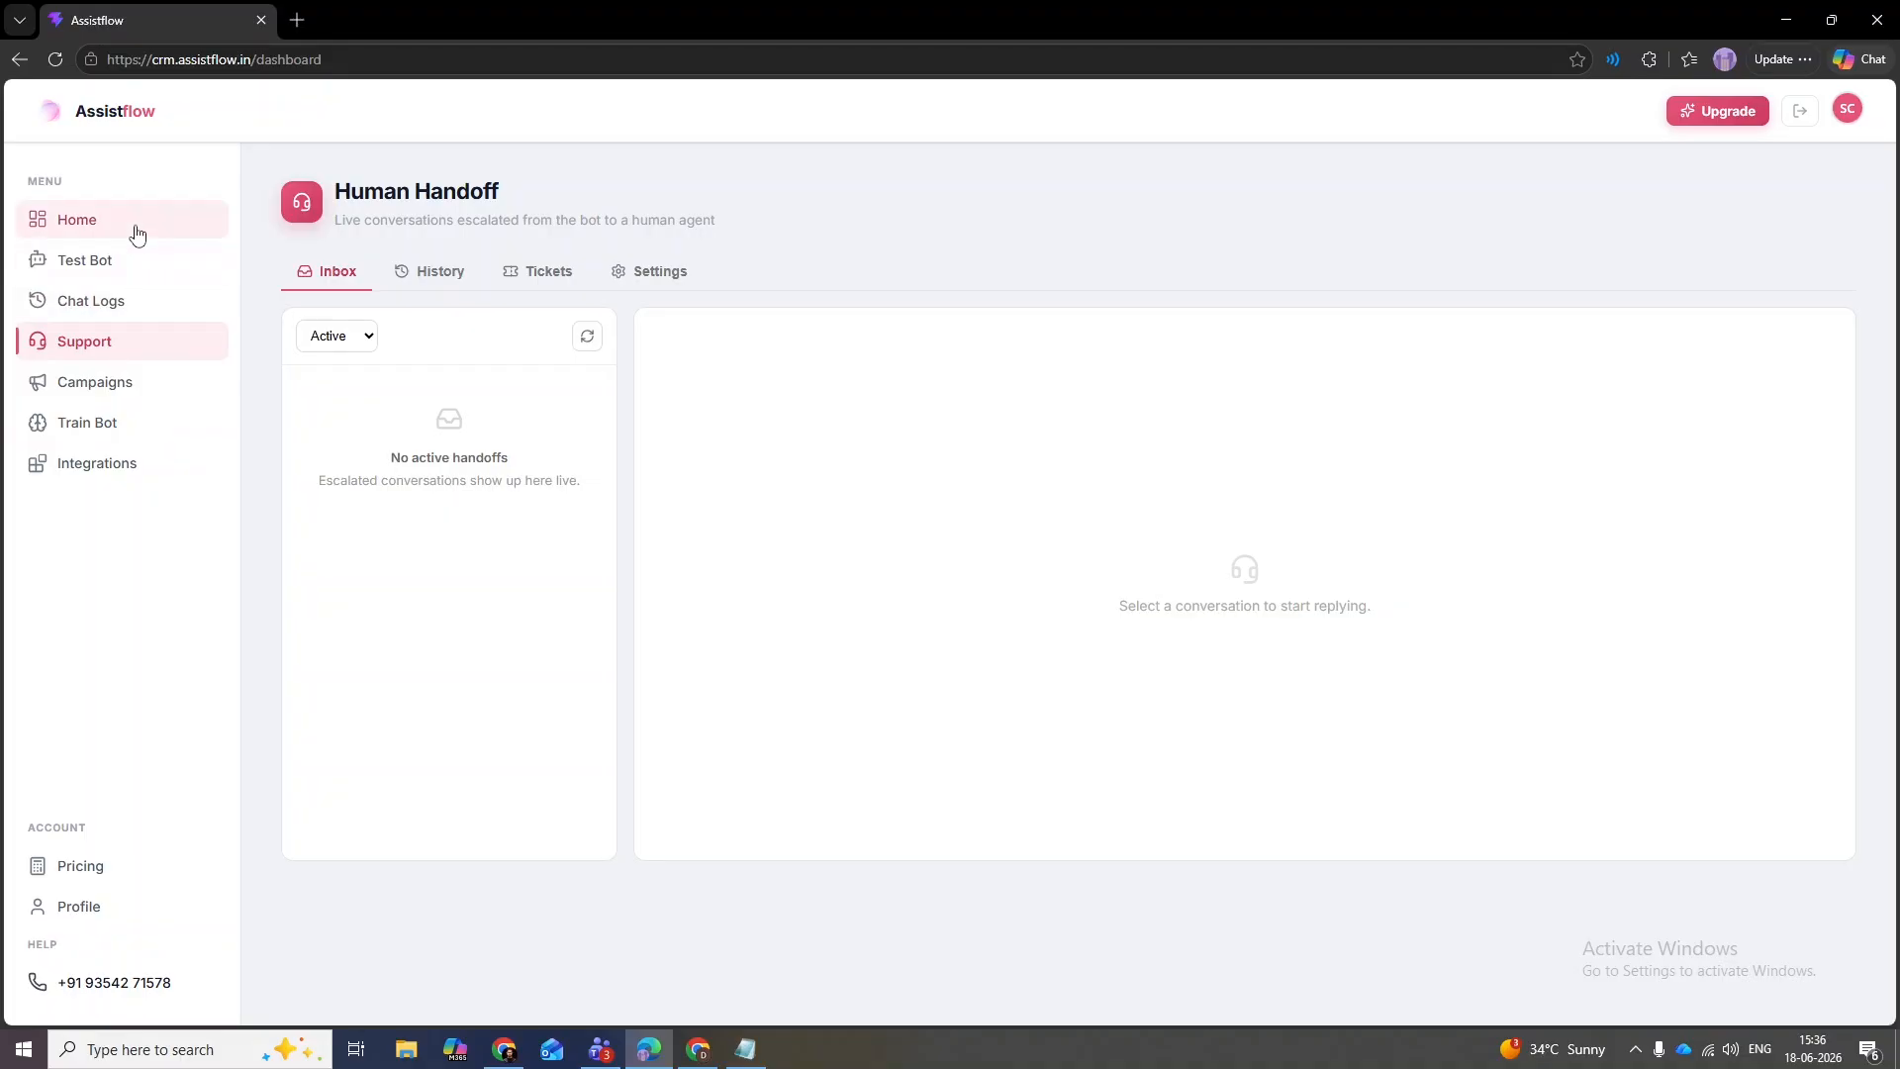
pyautogui.click(141, 386)
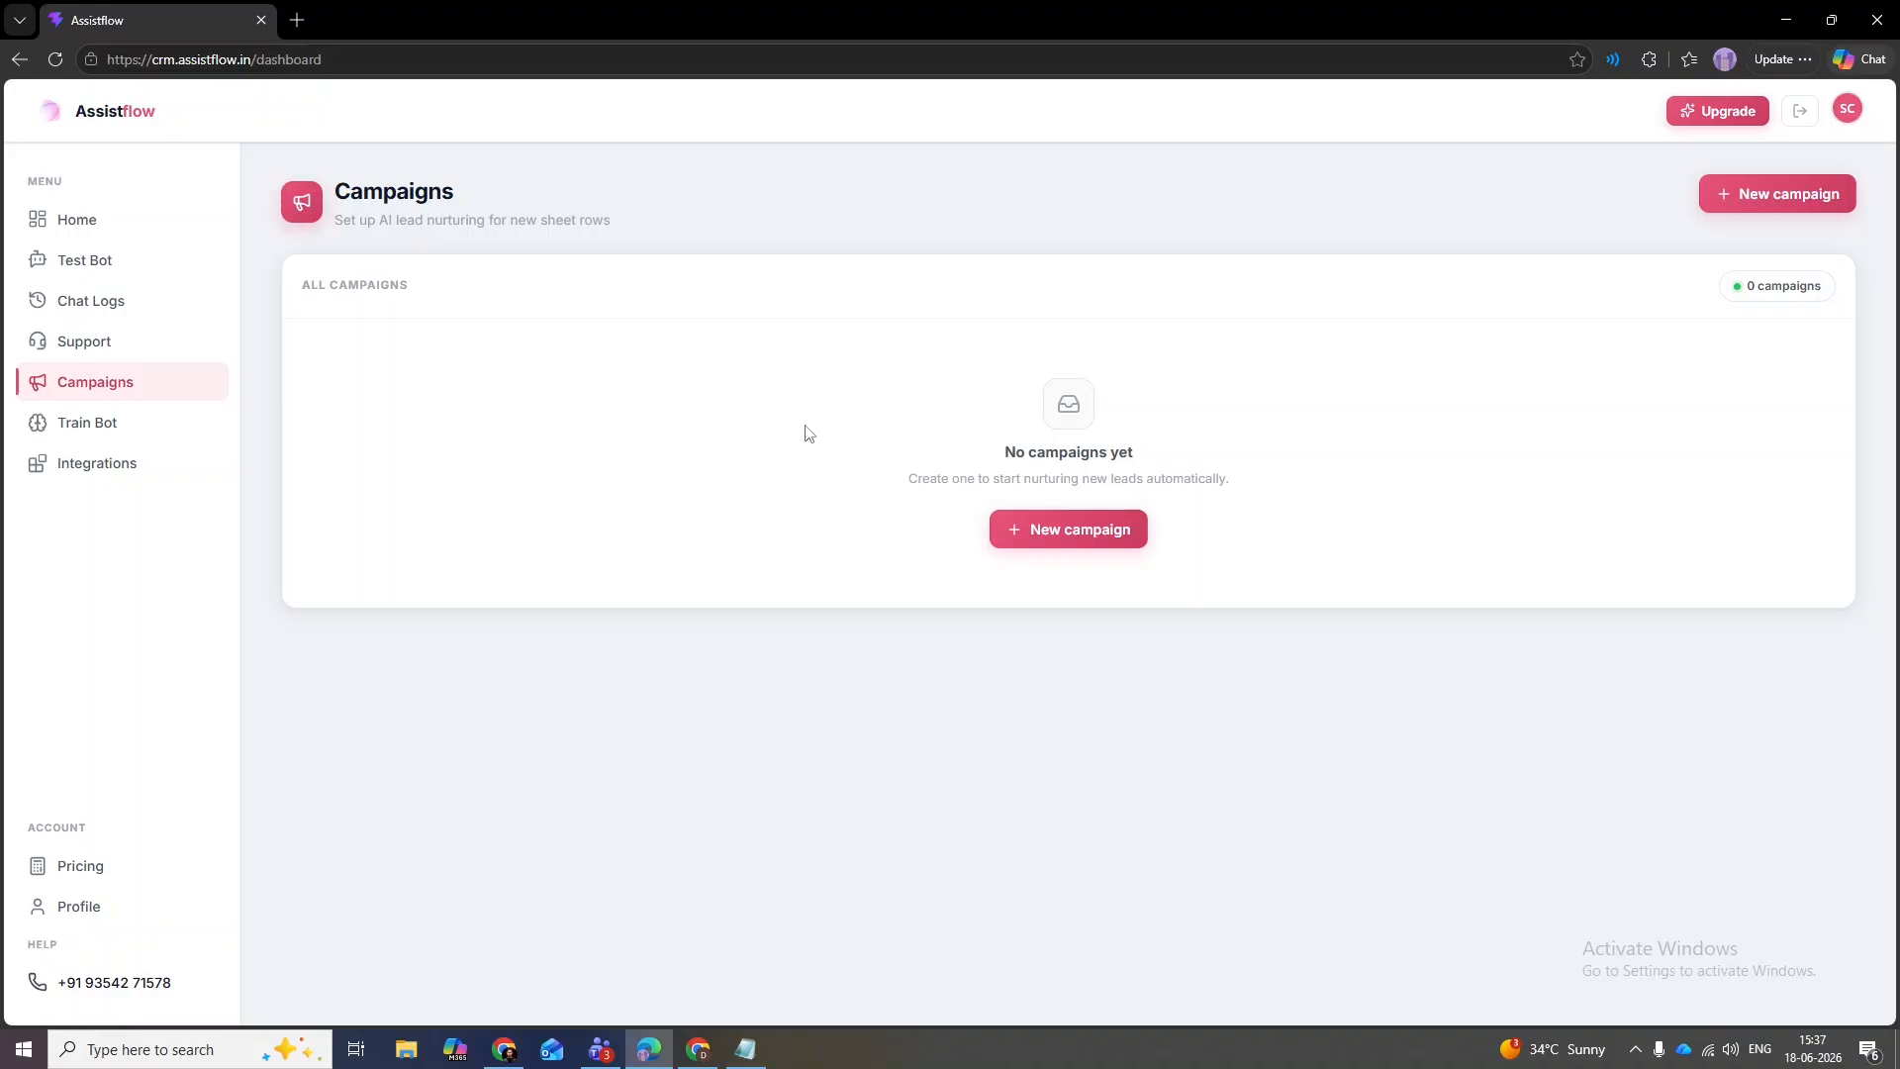
# - Start a new campaign named 'Filter MM Candidate_June26'
pyautogui.click(1113, 541)
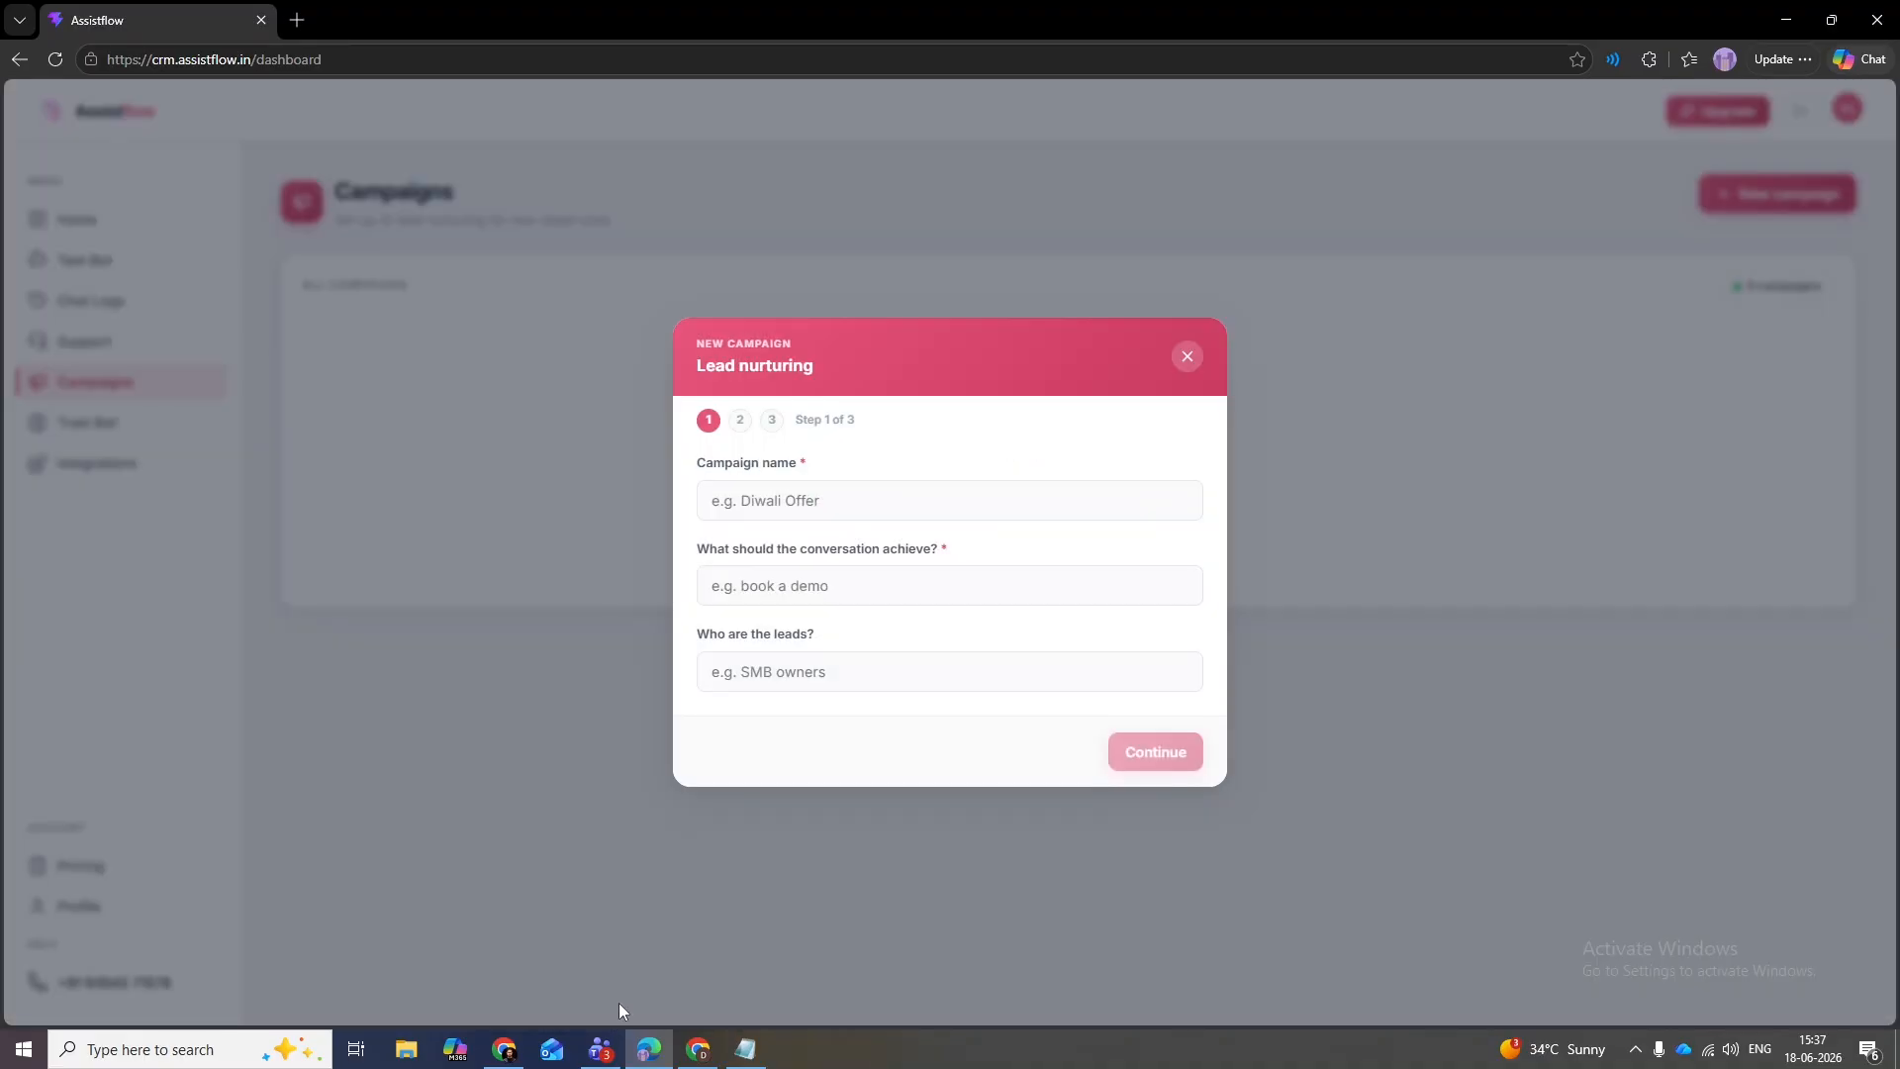
pyautogui.click(778, 511)
pyautogui.write('Fit')
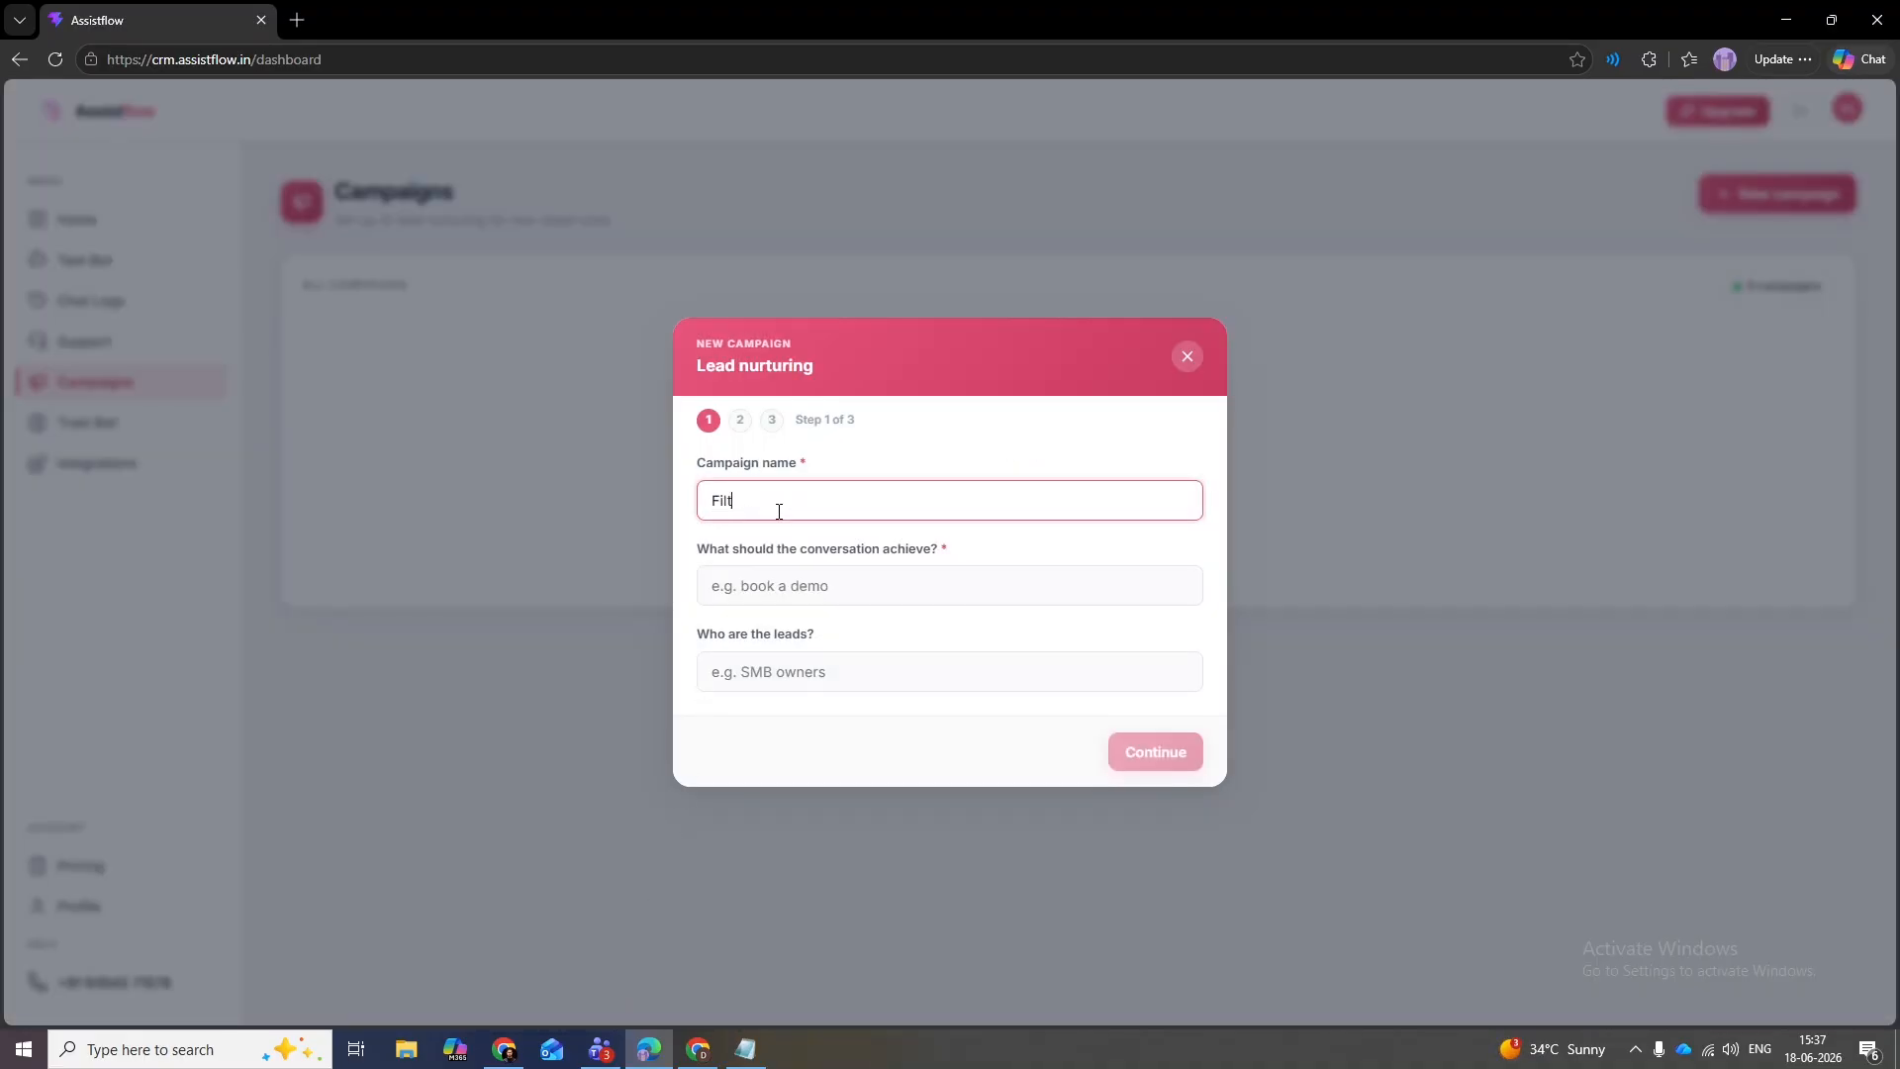
pyautogui.press('BackSpace')
pyautogui.write('lter MM Candidate_June26')
# - Set the goal: filter 200 candidates, asking why to hire them and their expected salary
pyautogui.click(950, 582)
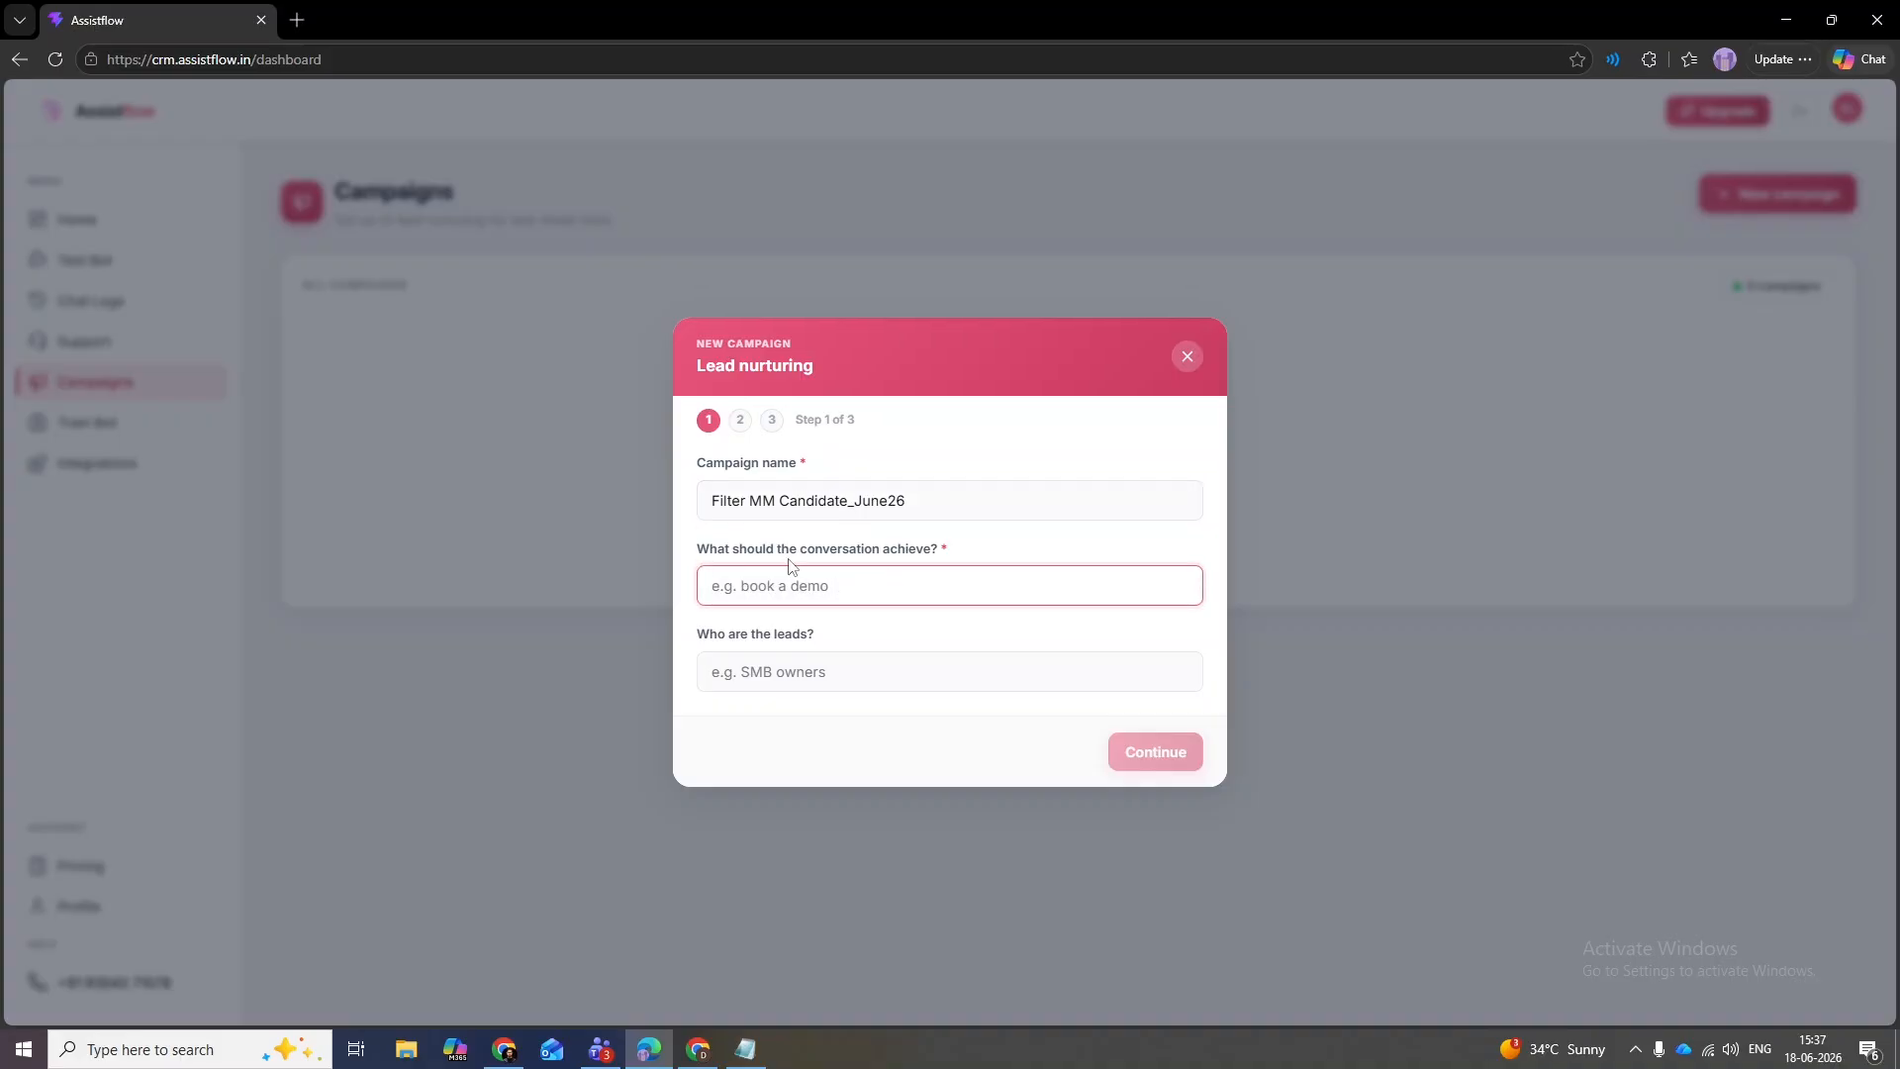
pyautogui.write('I')
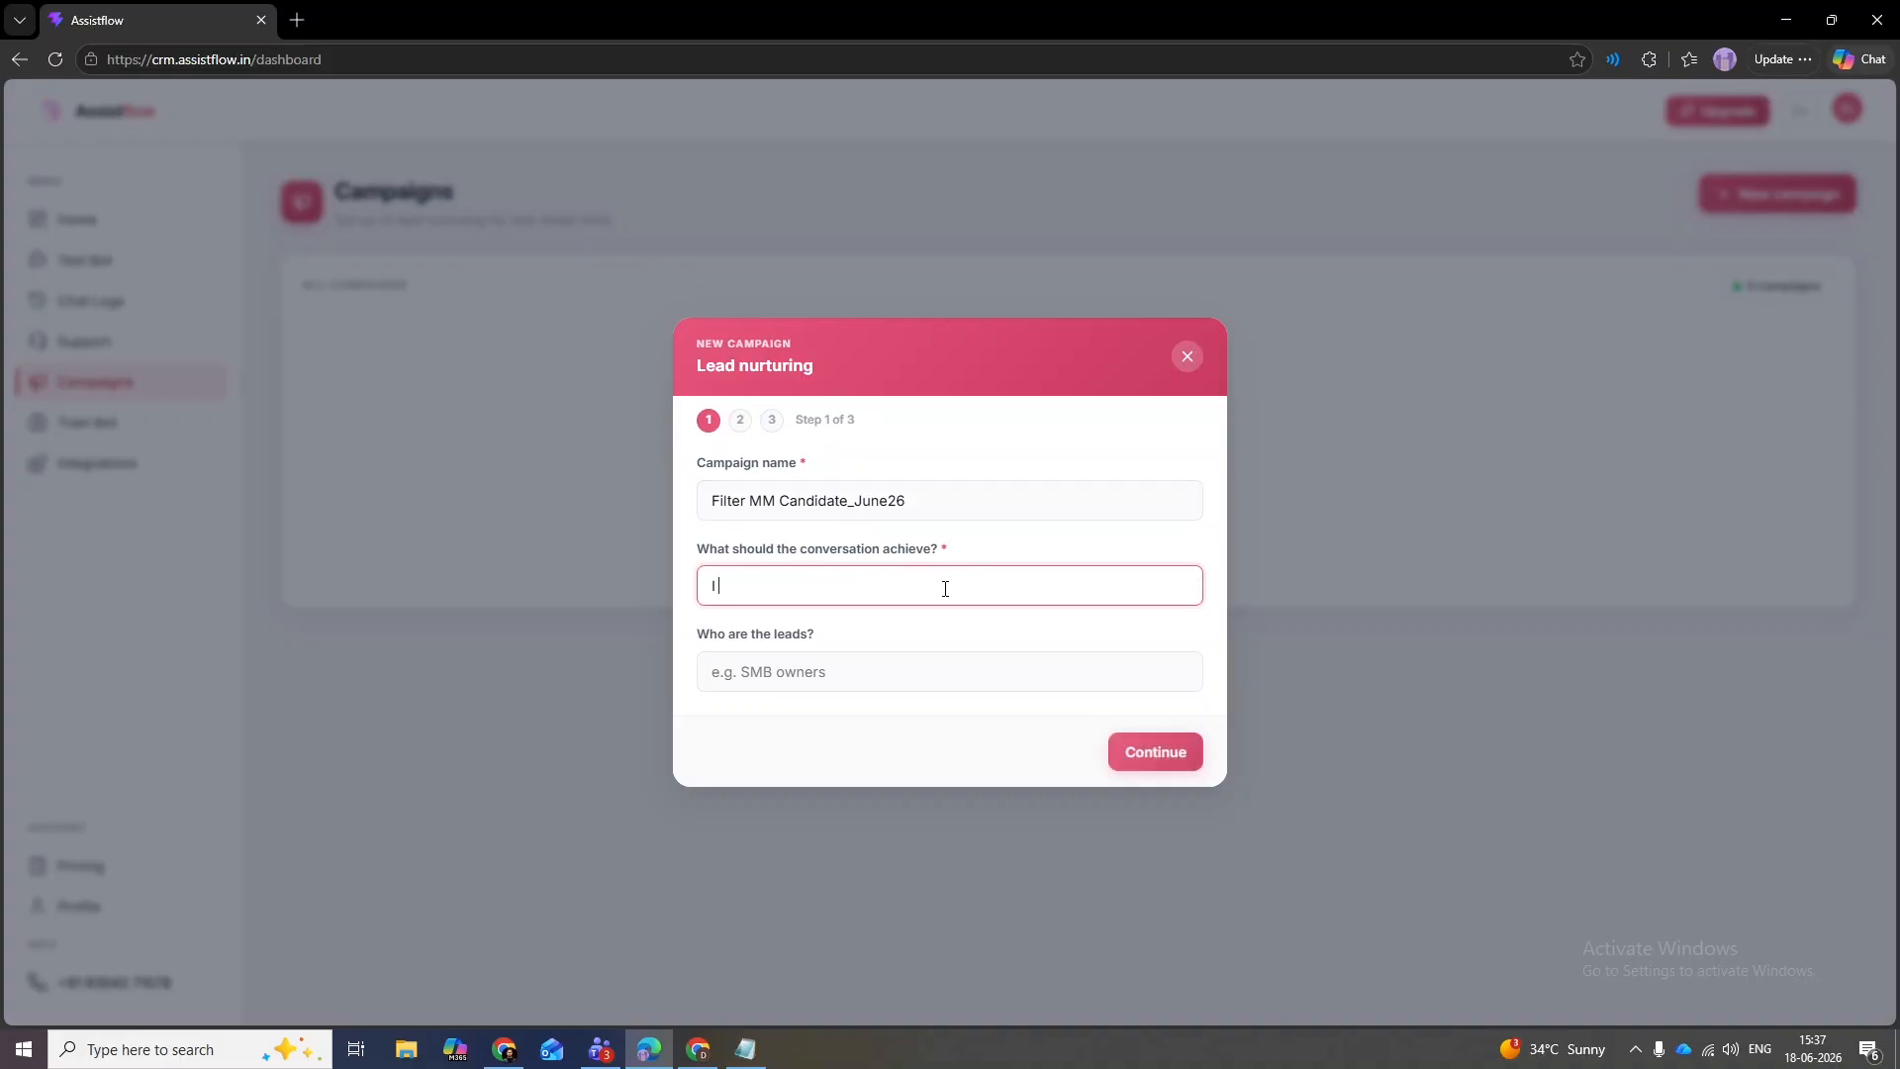
pyautogui.write(' want you to filter 200 candidates and as ')
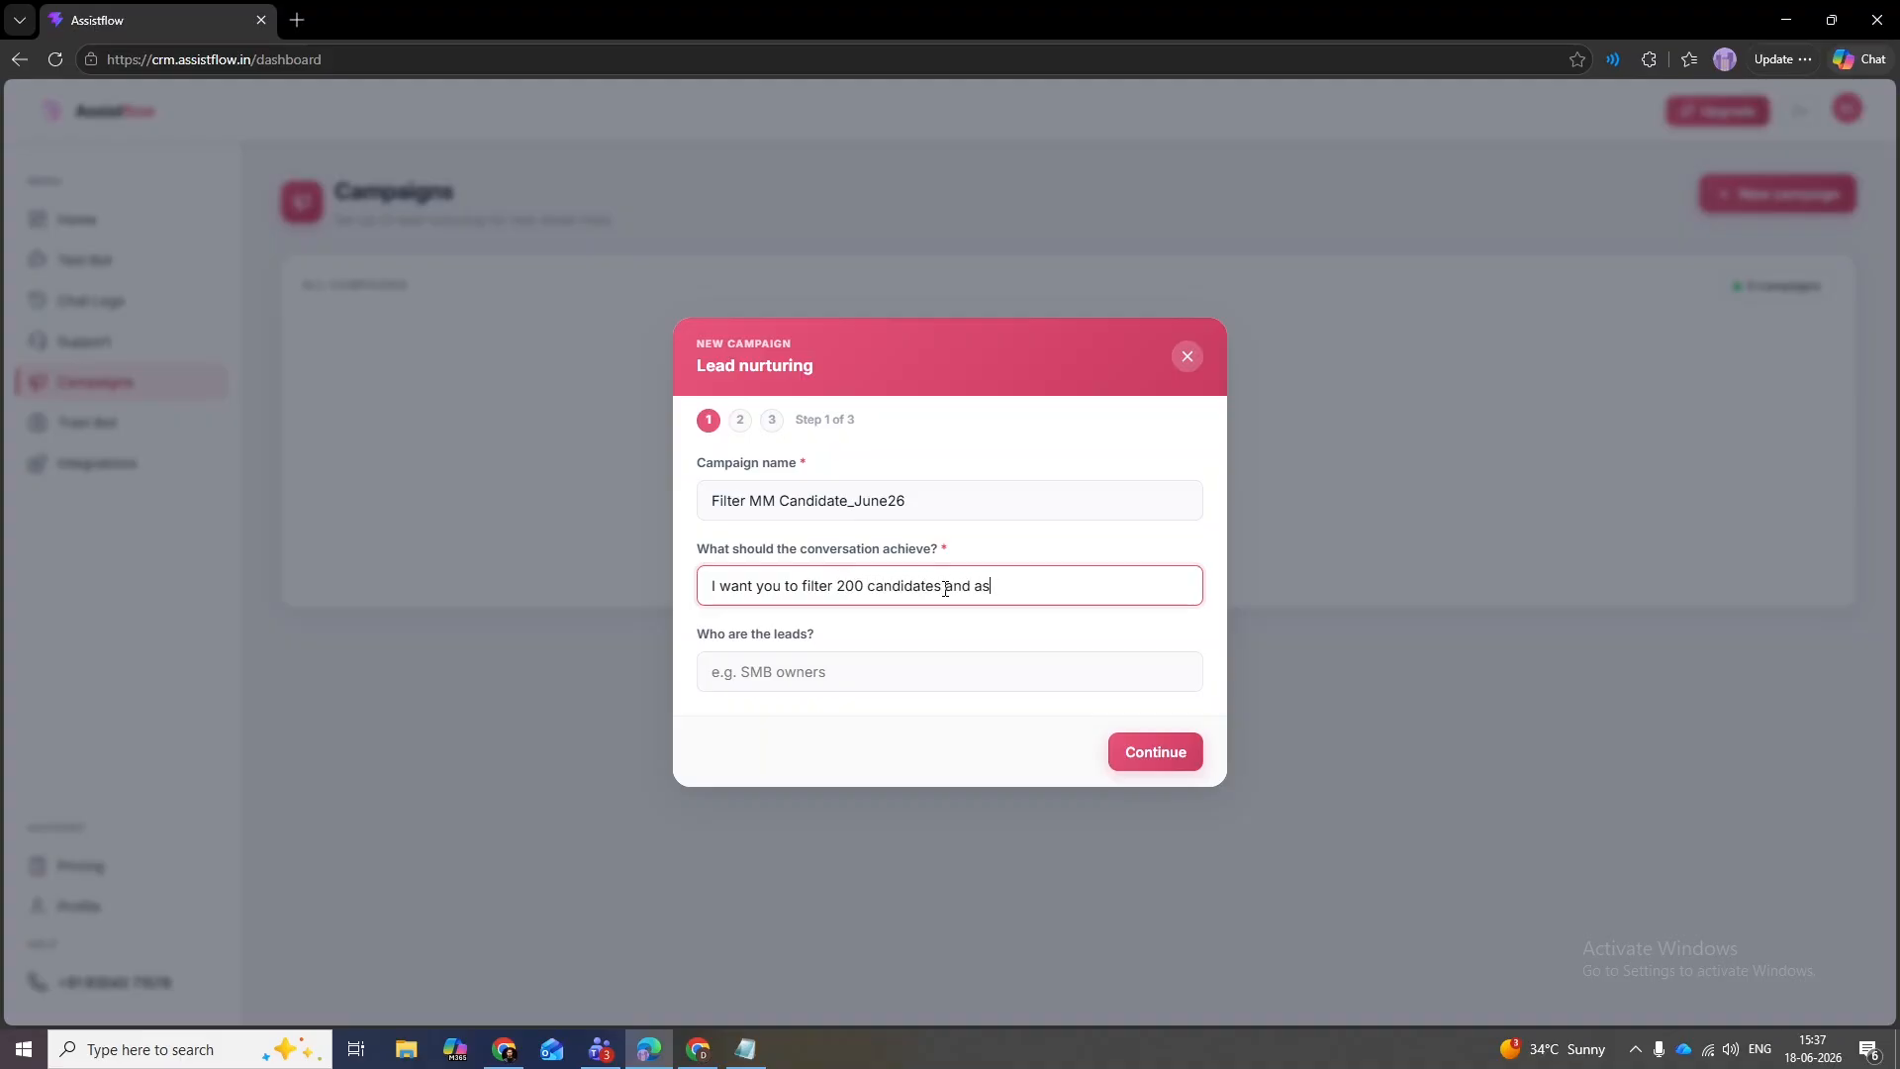
pyautogui.write('k them a few standard qurestion')
pyautogui.press('BackSpace')
pyautogui.press('BackSpace')
pyautogui.press('BackSpace')
pyautogui.press('BackSpace')
pyautogui.press('BackSpace')
pyautogui.press('BackSpace')
pyautogui.press('BackSpace')
pyautogui.write('estions like -')
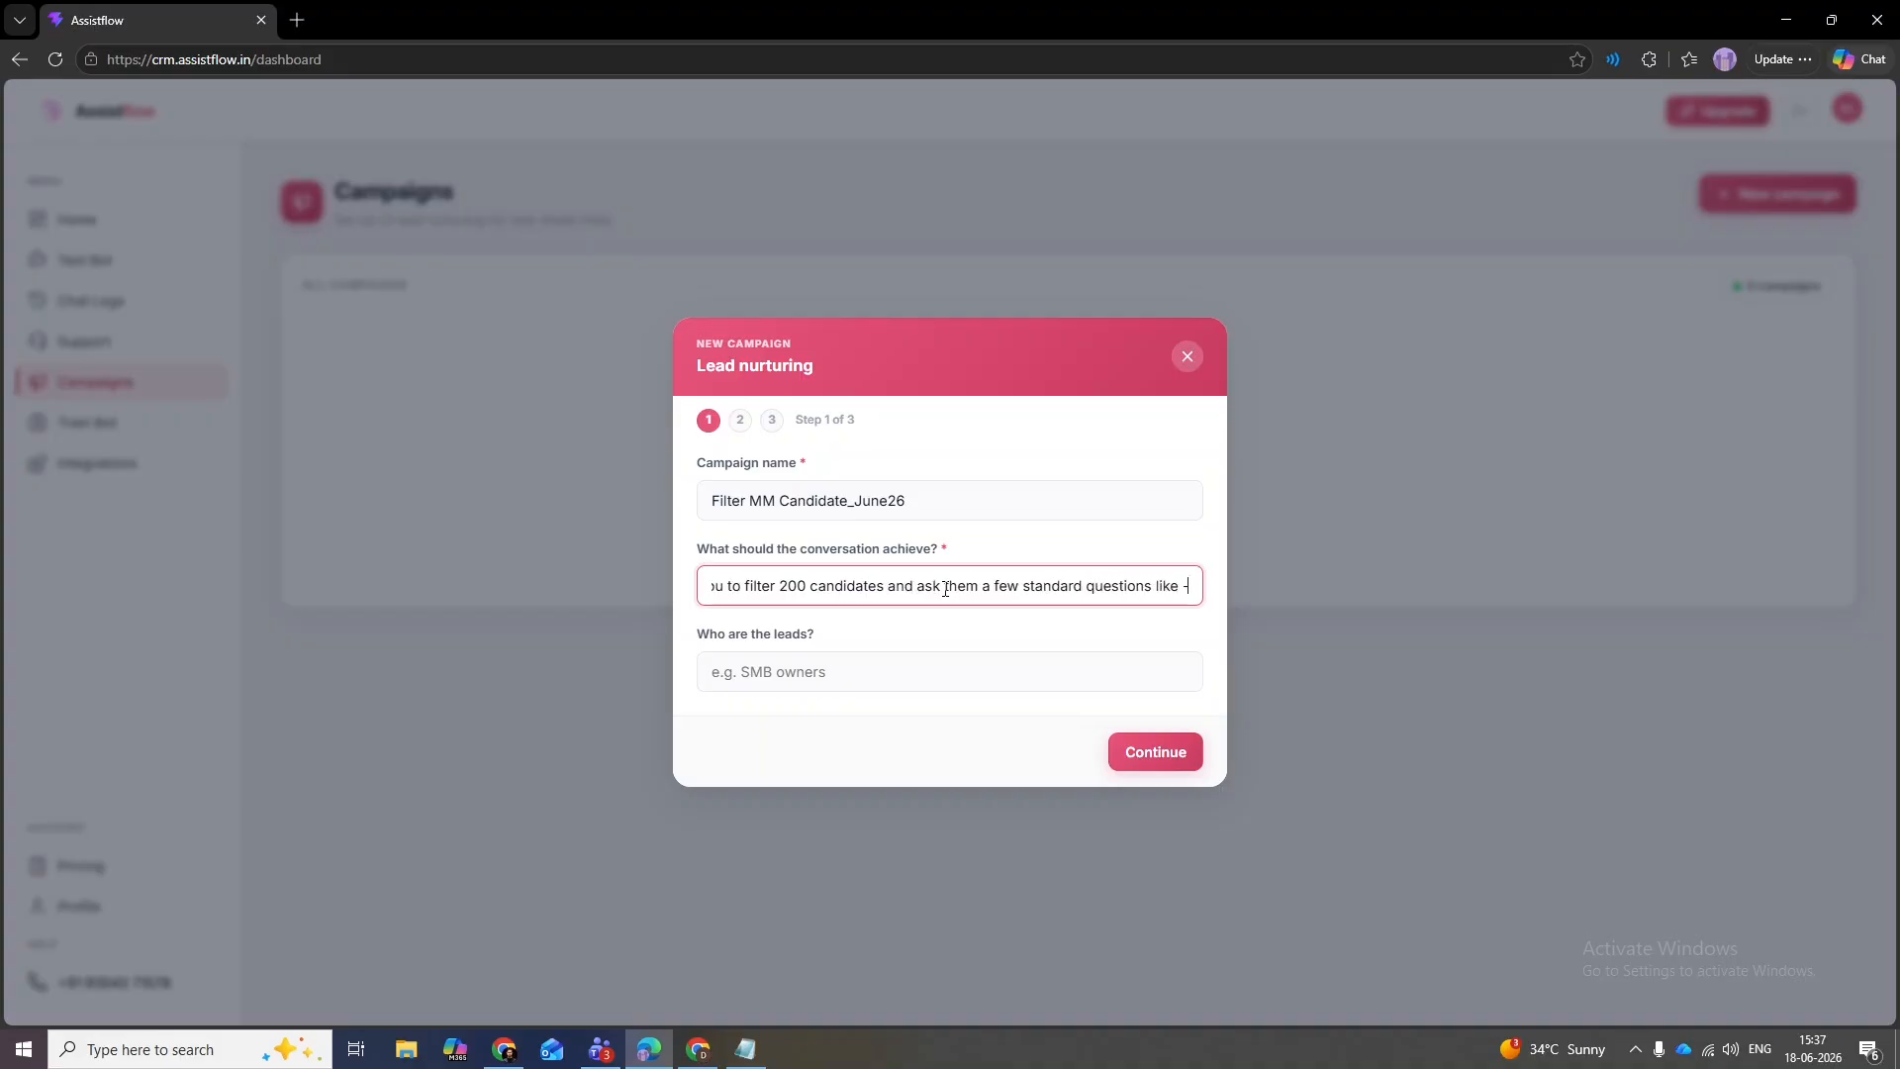
pyautogui.write('> Why shou')
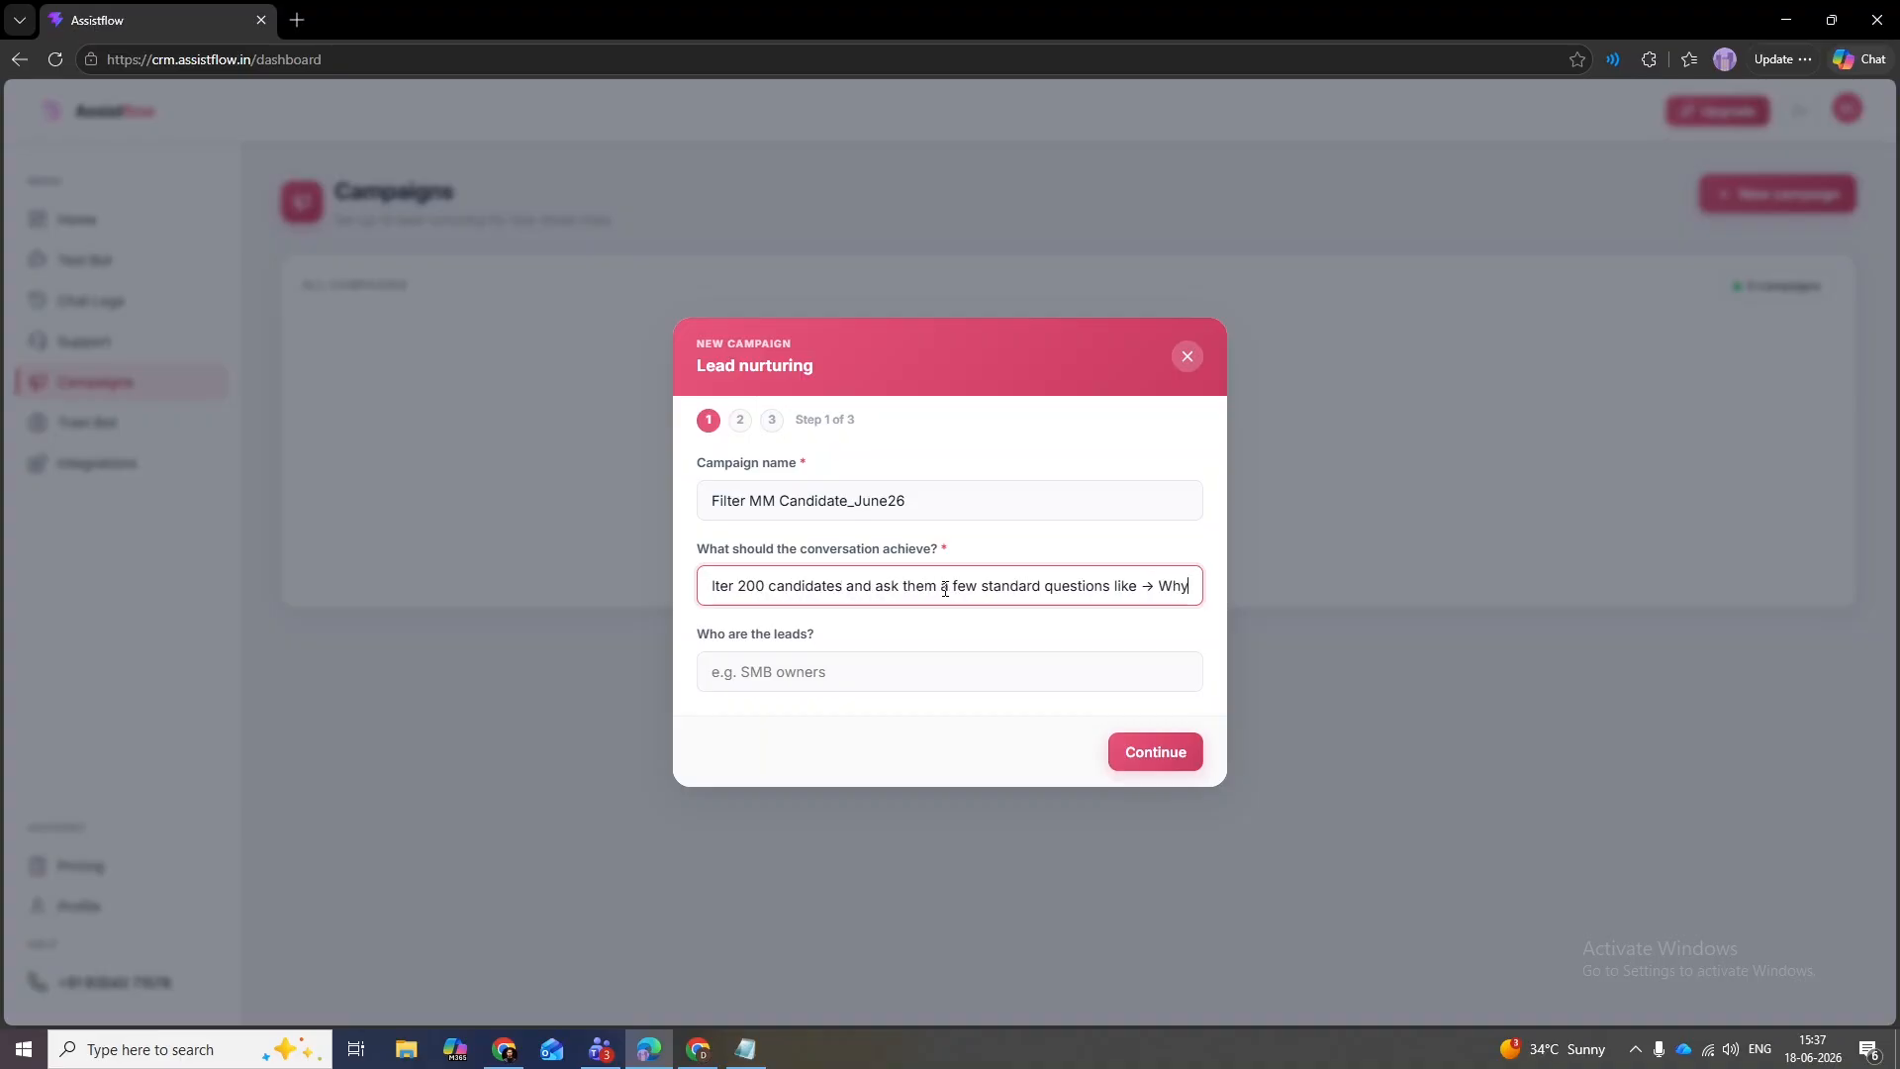
pyautogui.write('ld we hire yo')
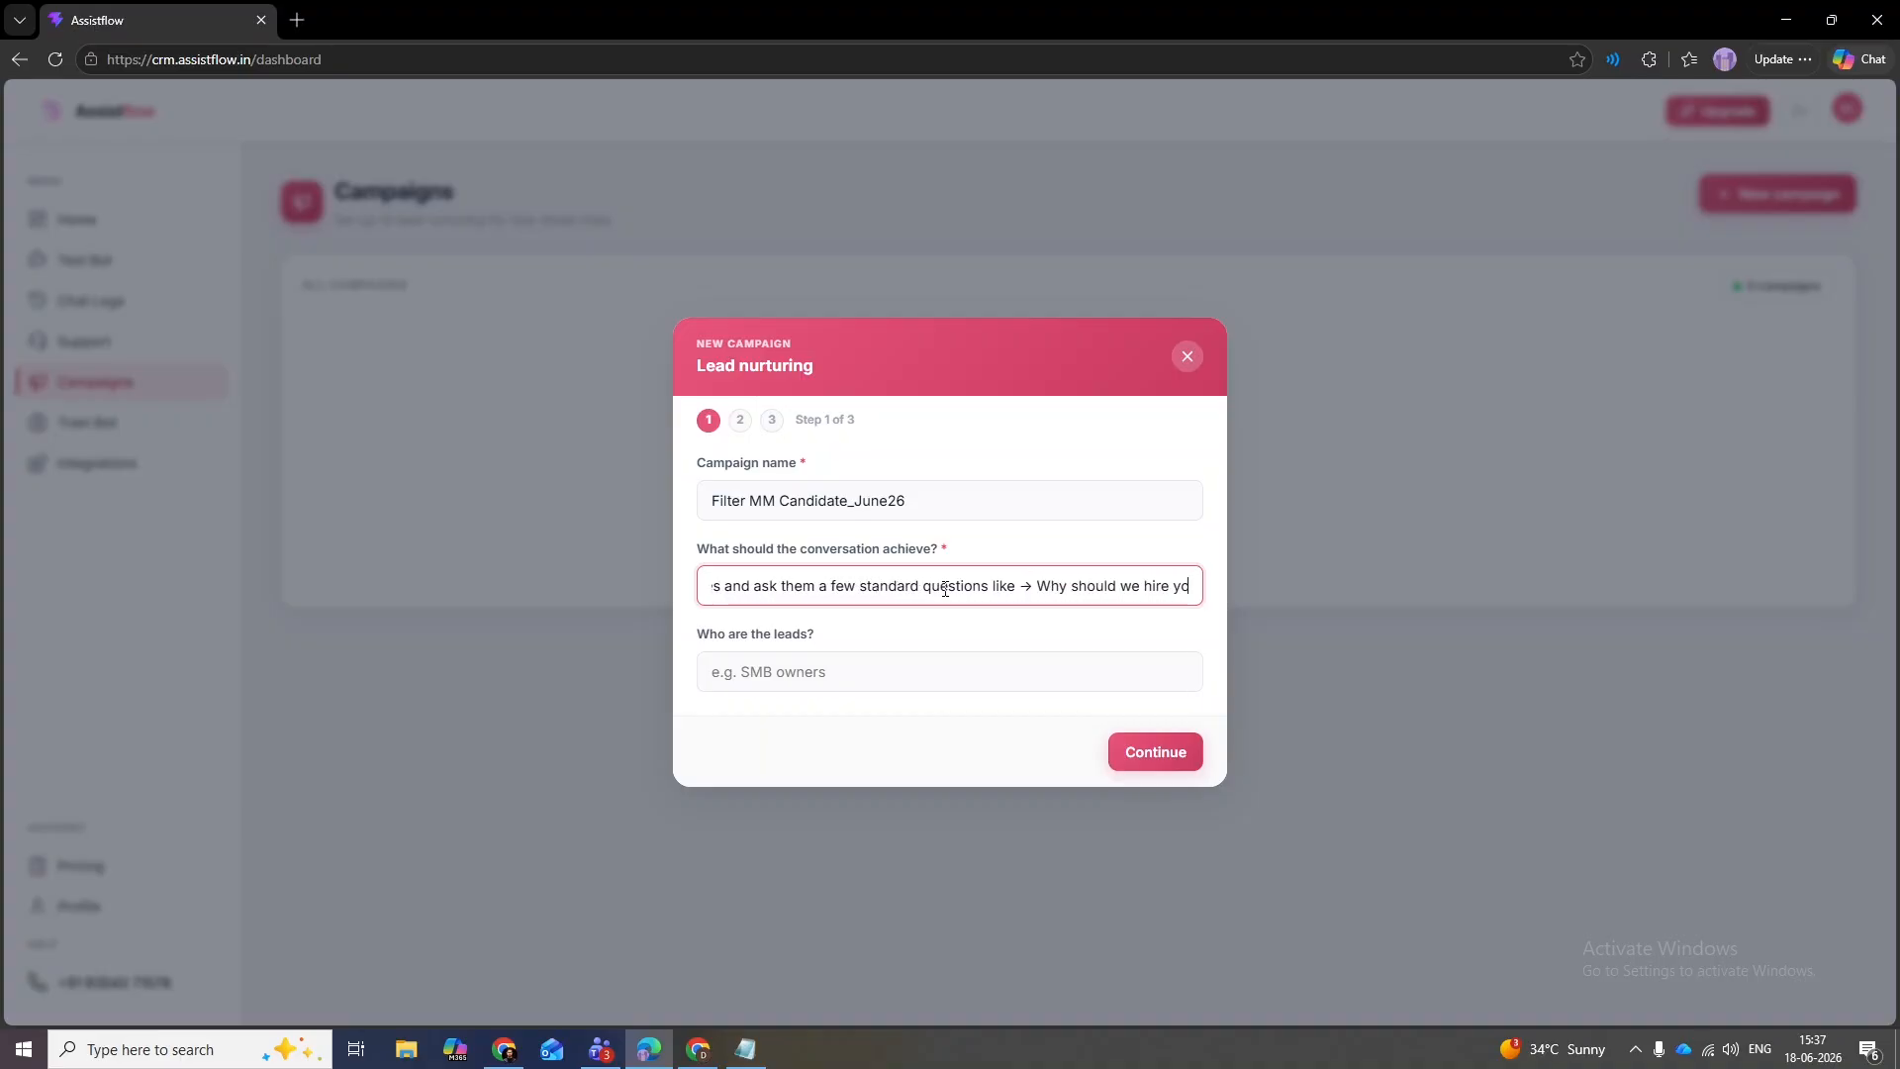
pyautogui.write('u? And What ')
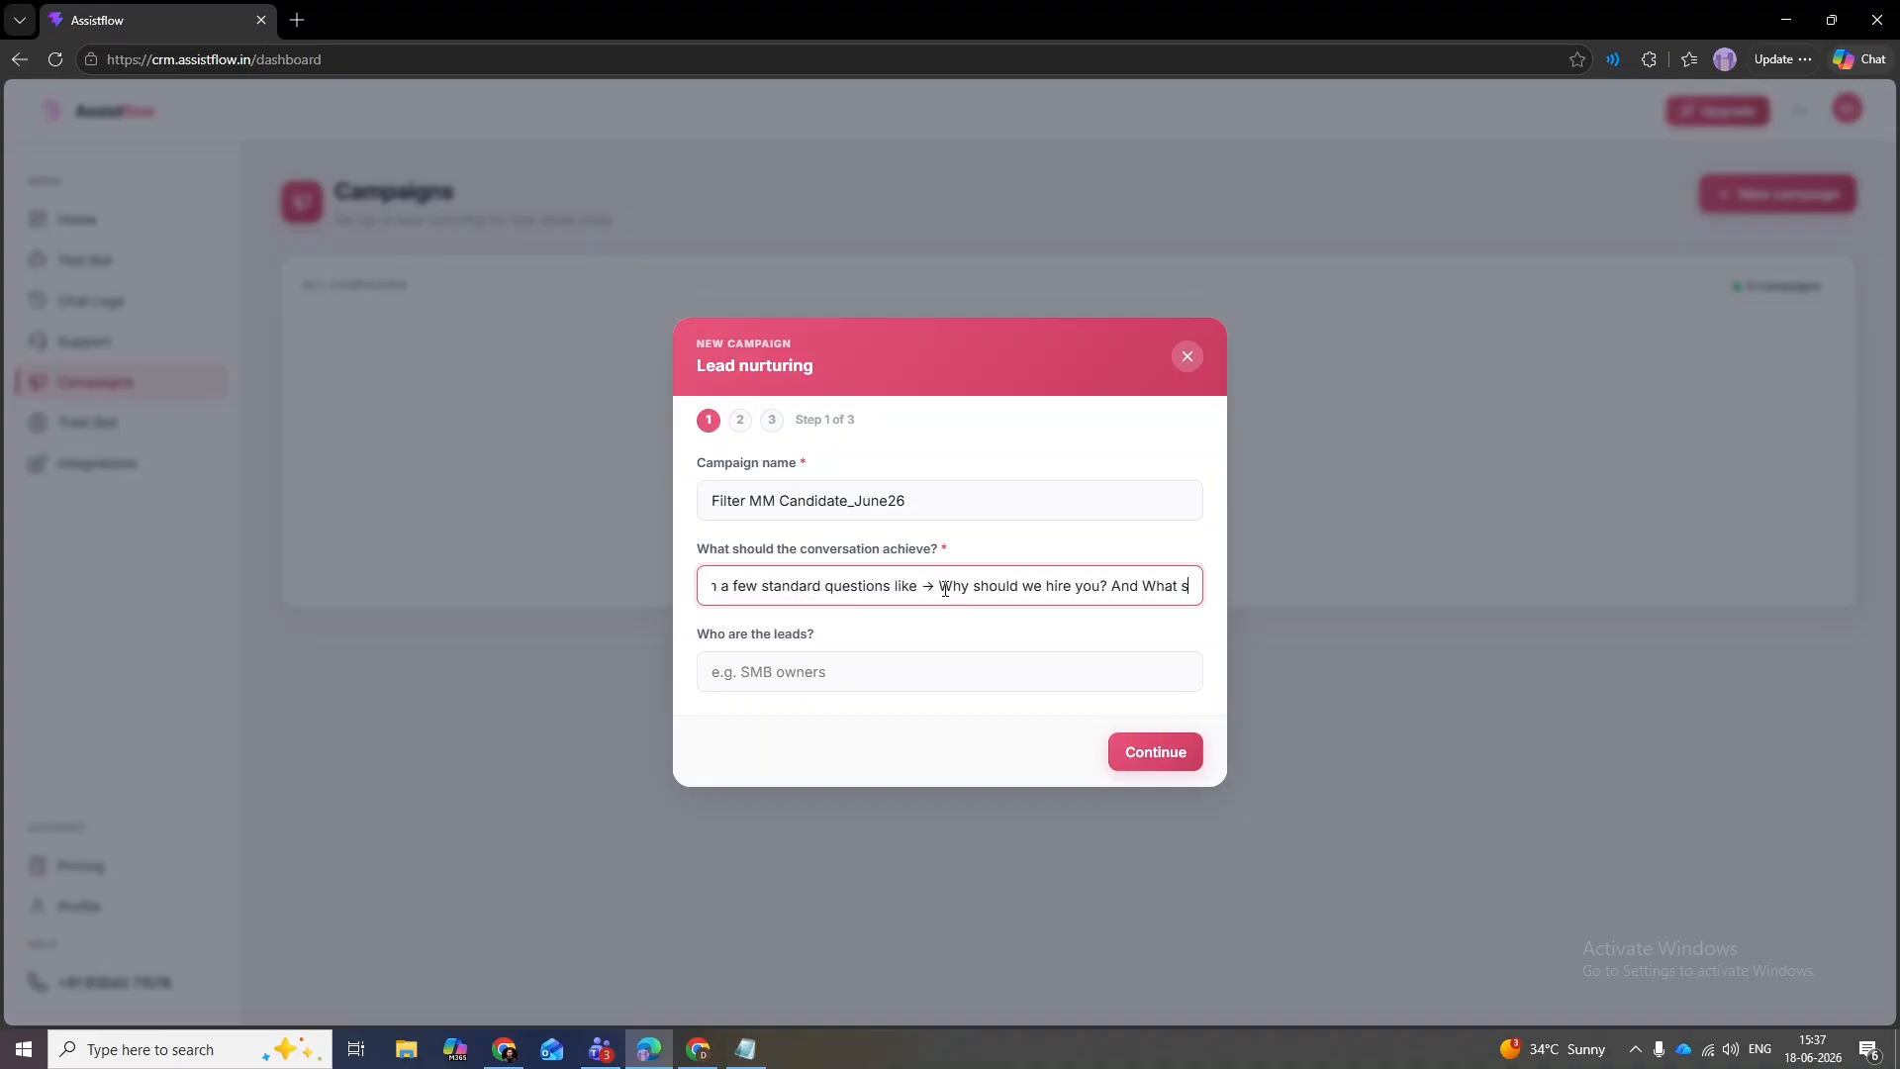
pyautogui.write('is your expected')
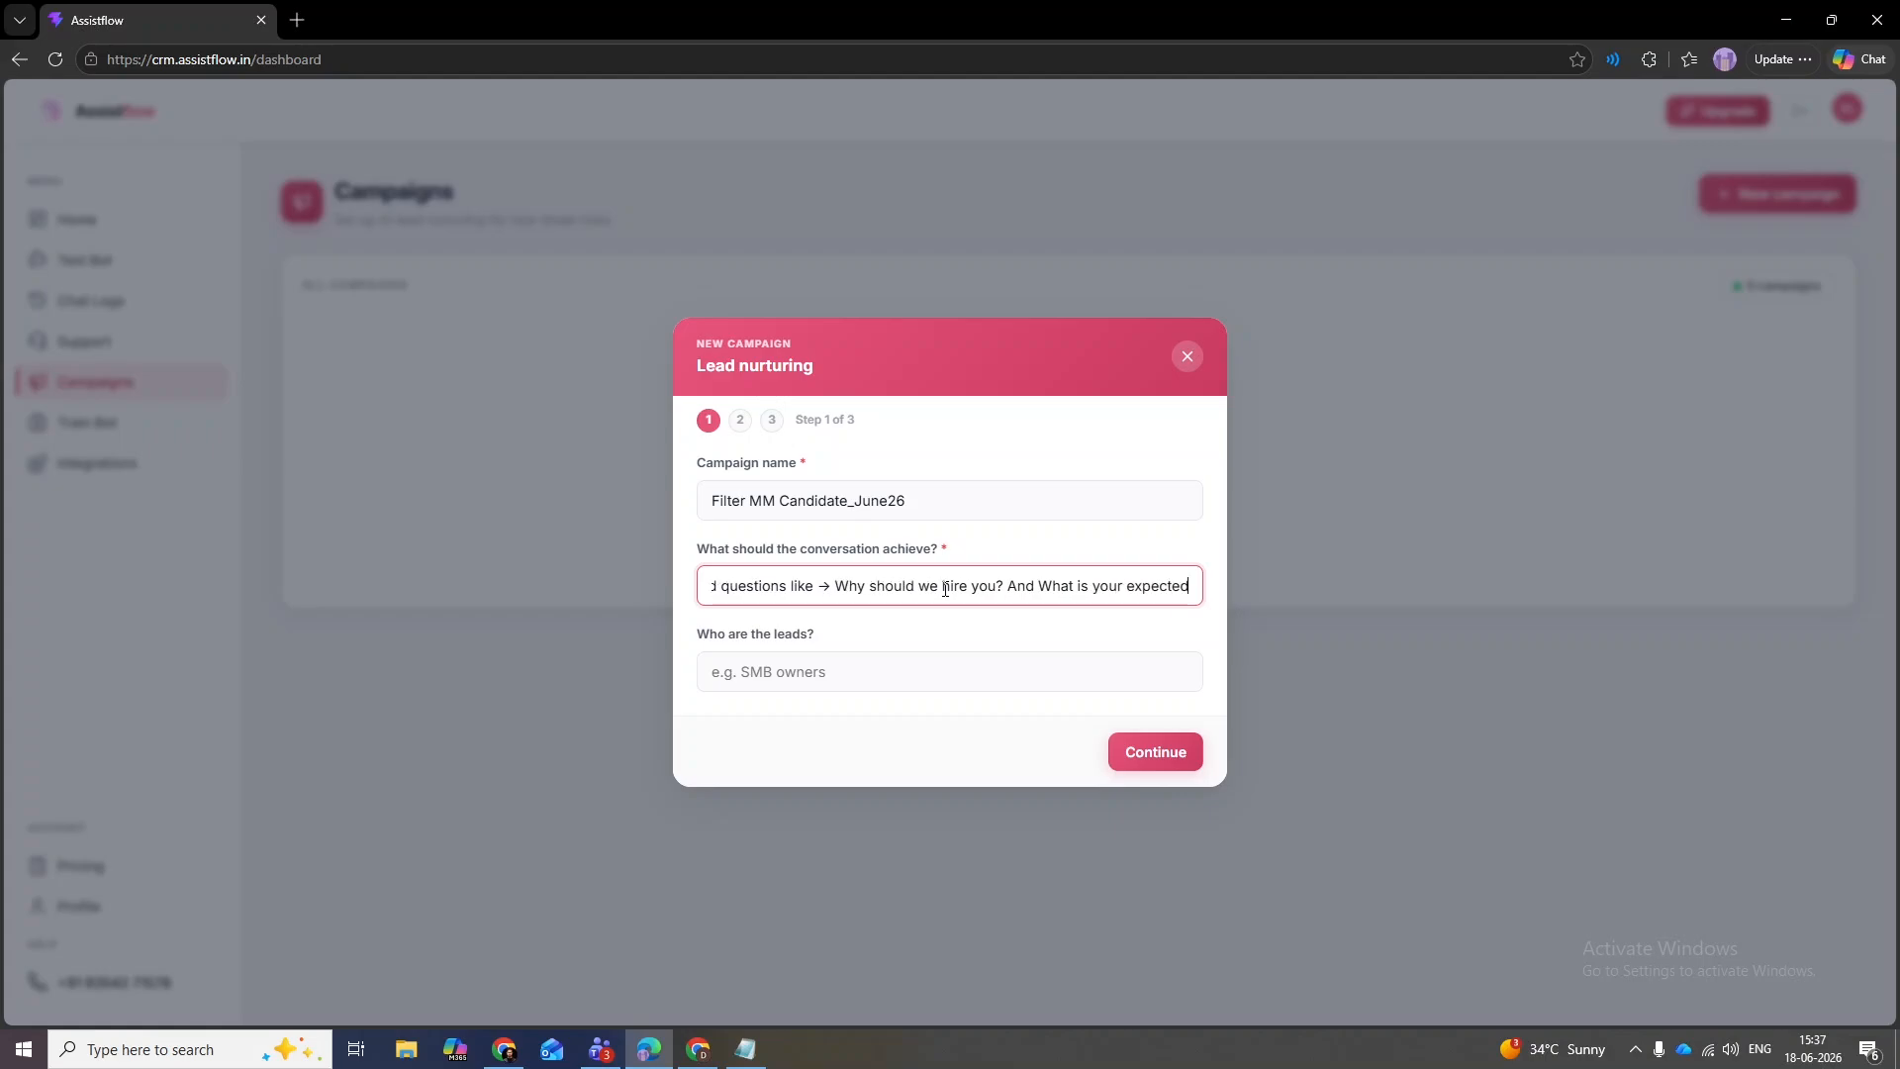
pyautogui.write(' salary package?')
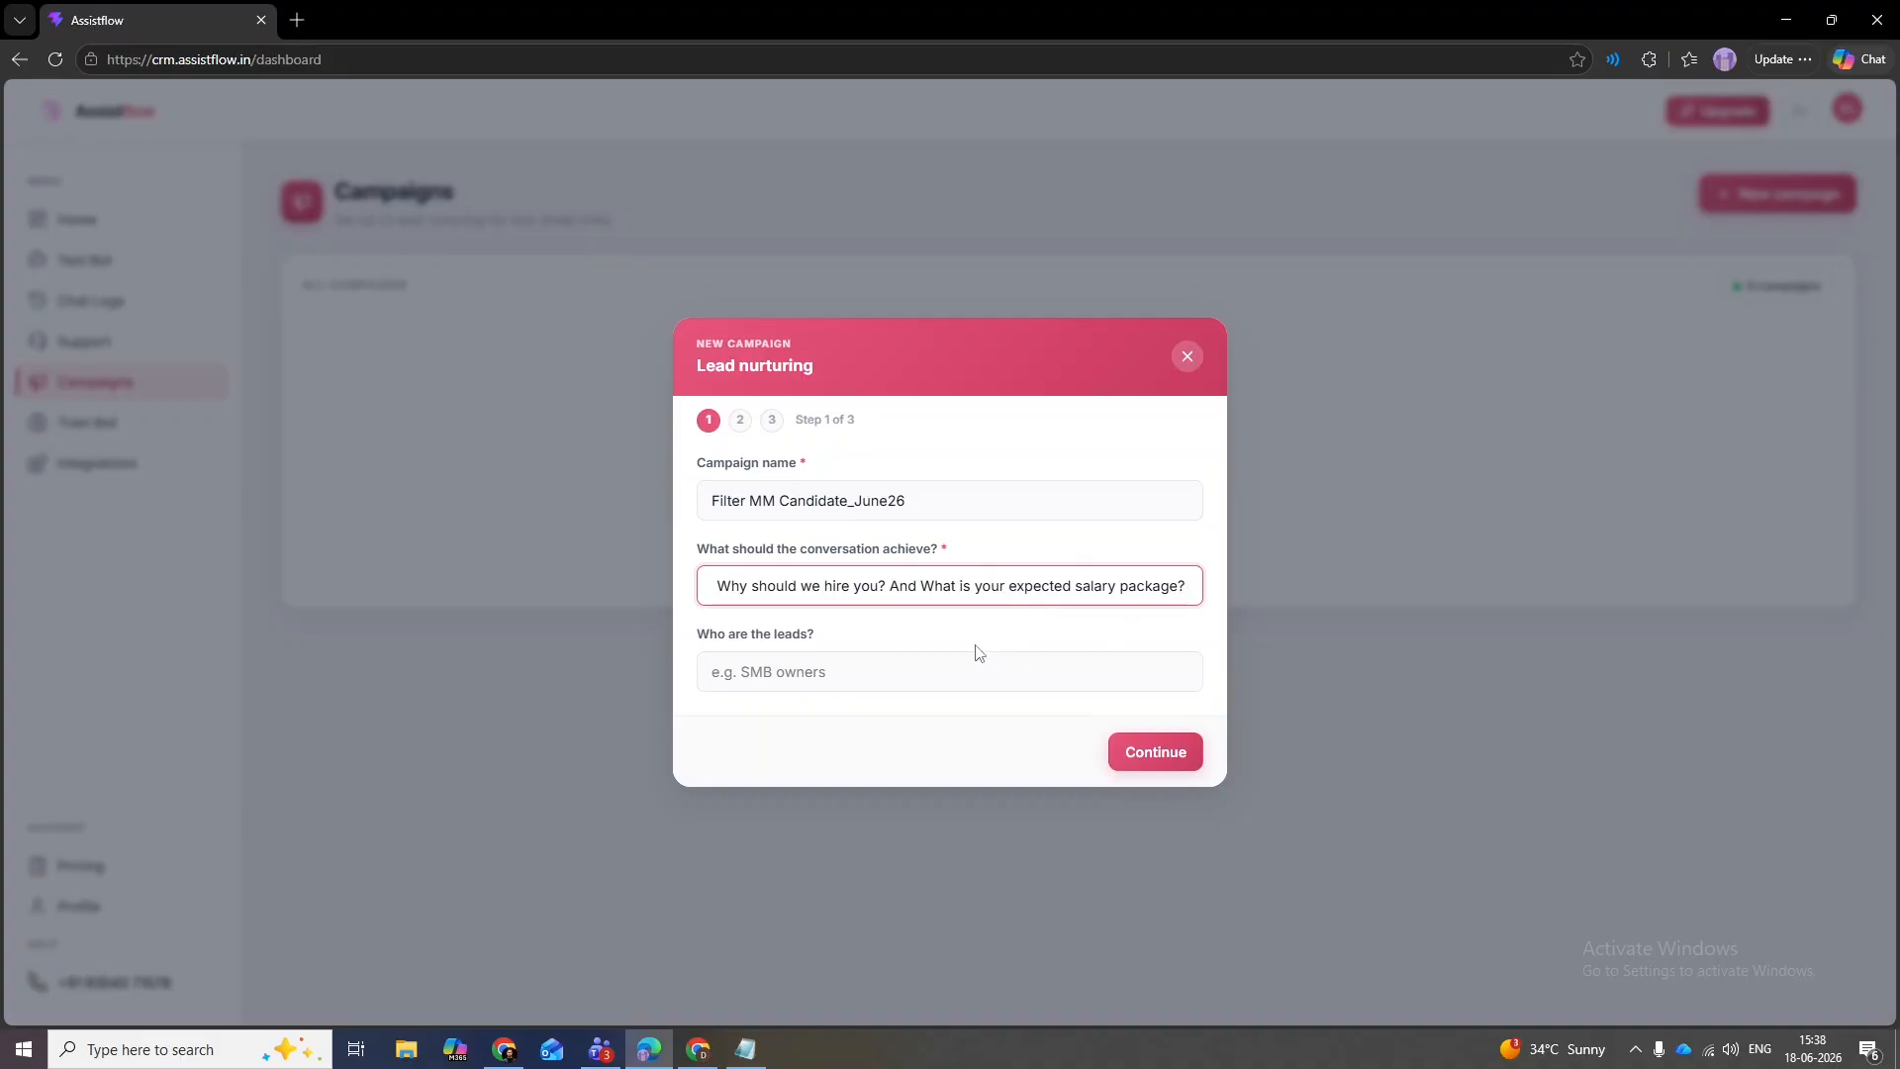
# - Describe the leads as LinkedIn applicants for Surf Excel Dental Clinic's Marketing Manager job, then continue
pyautogui.click(873, 683)
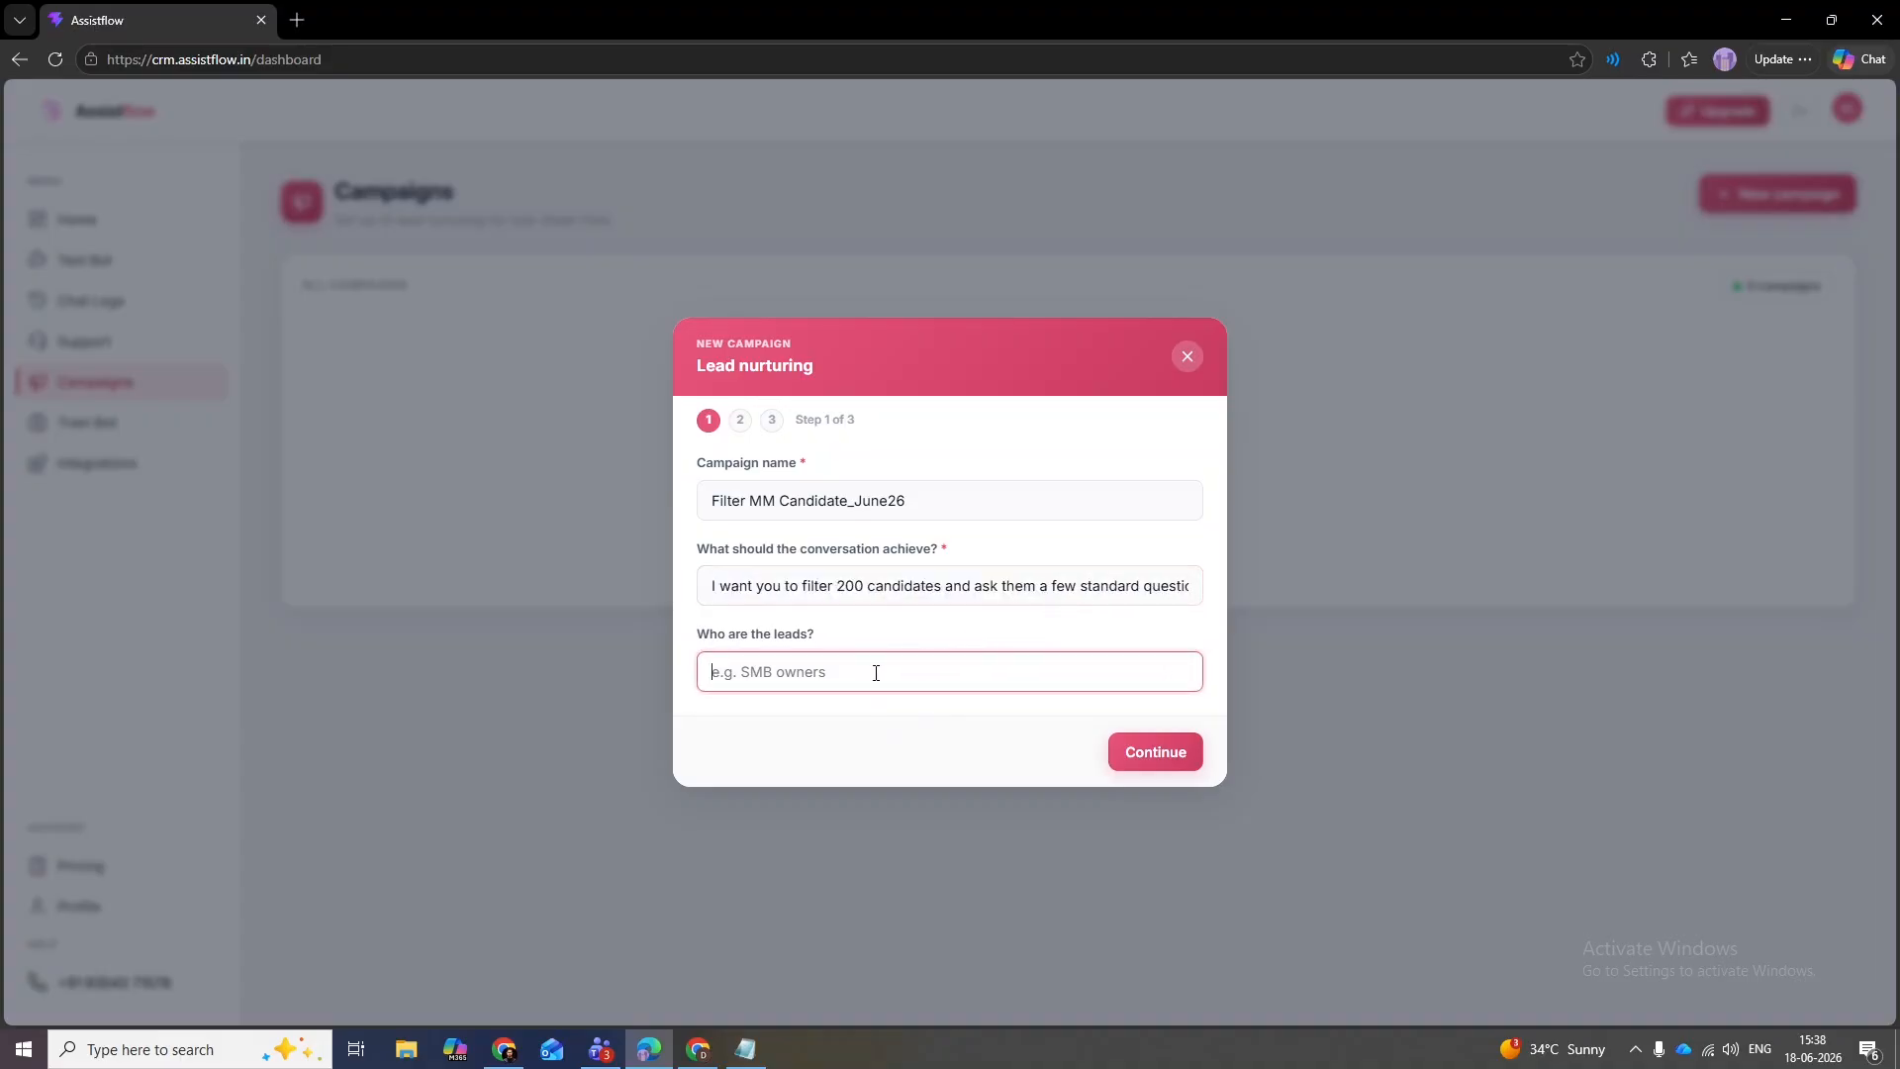
pyautogui.write('People who applied on Lin')
pyautogui.write('kedin for ajo')
pyautogui.press('BackSpace')
pyautogui.write('ob opening ')
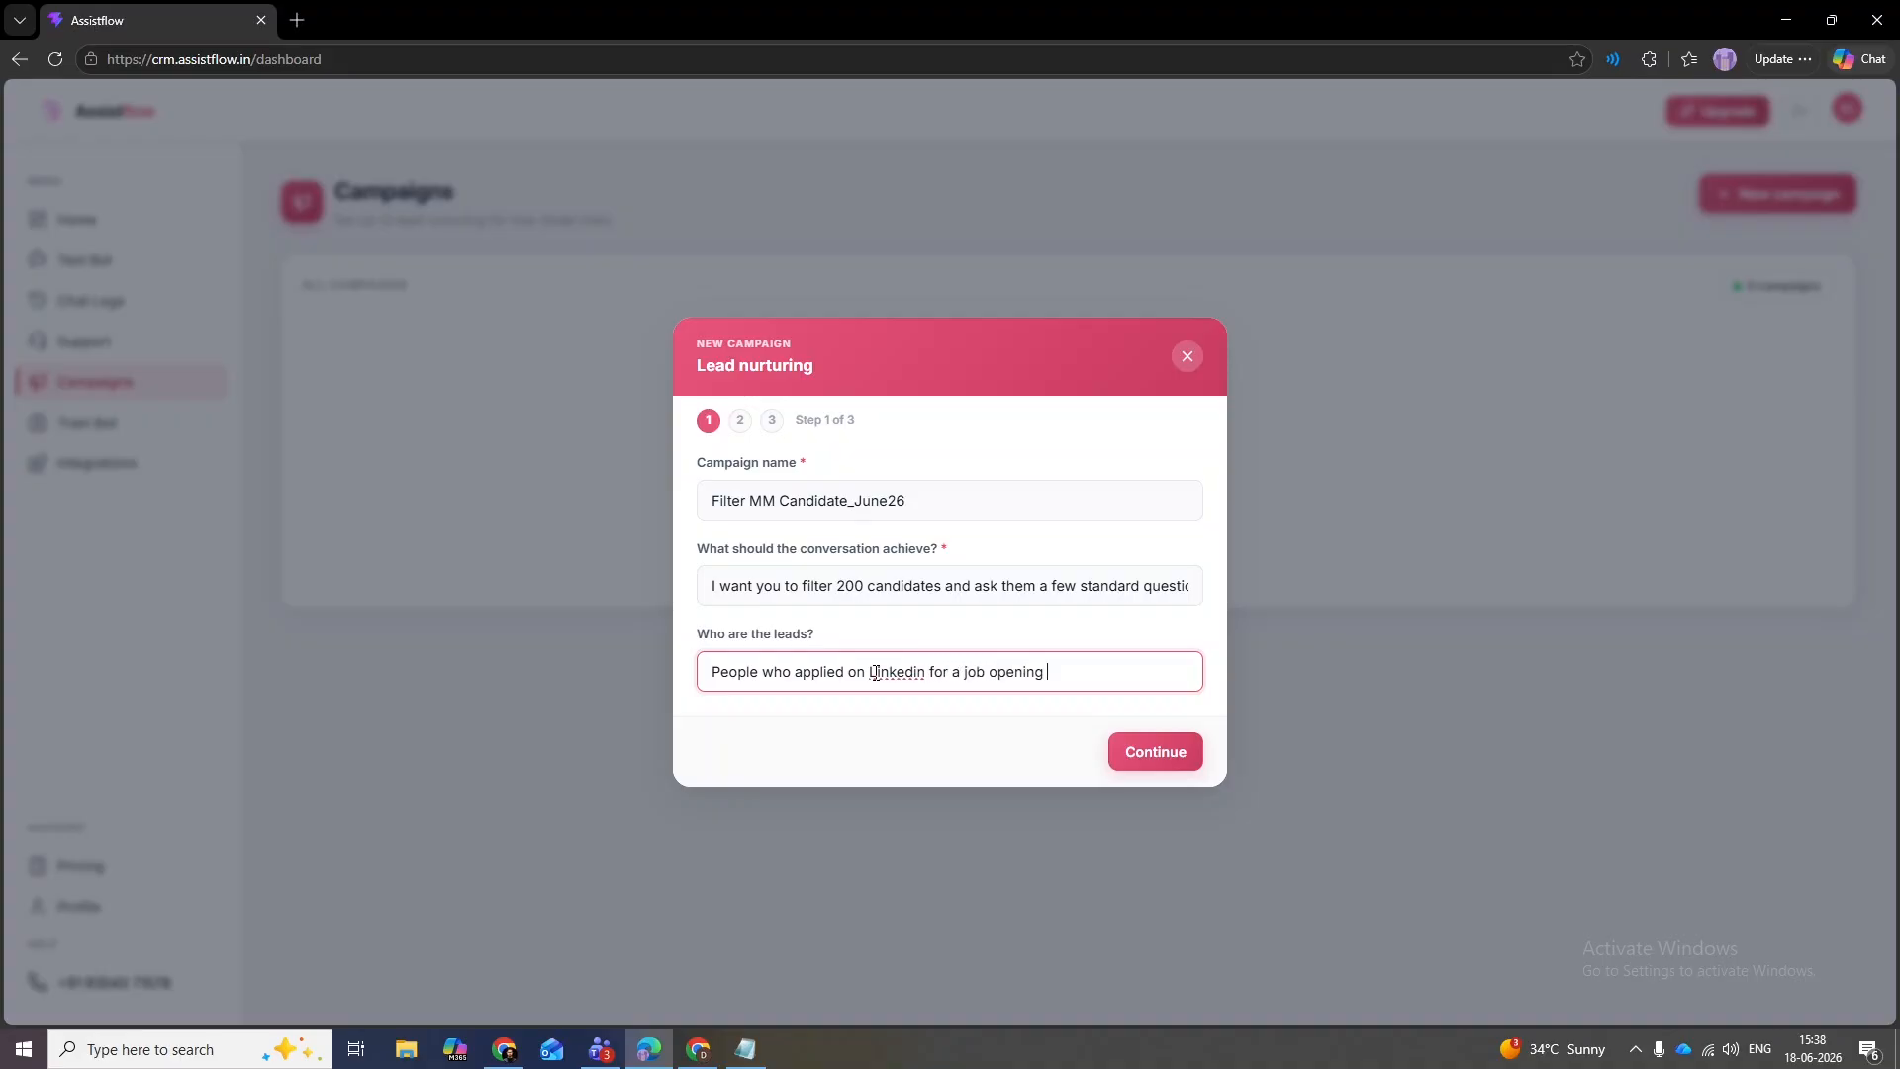
pyautogui.write('at deminos')
pyautogui.press('BackSpace')
pyautogui.press('BackSpace')
pyautogui.press('BackSpace')
pyautogui.press('BackSpace')
pyautogui.press('BackSpace')
pyautogui.press('BackSpace')
pyautogui.write('Surf Excel Dental Cl')
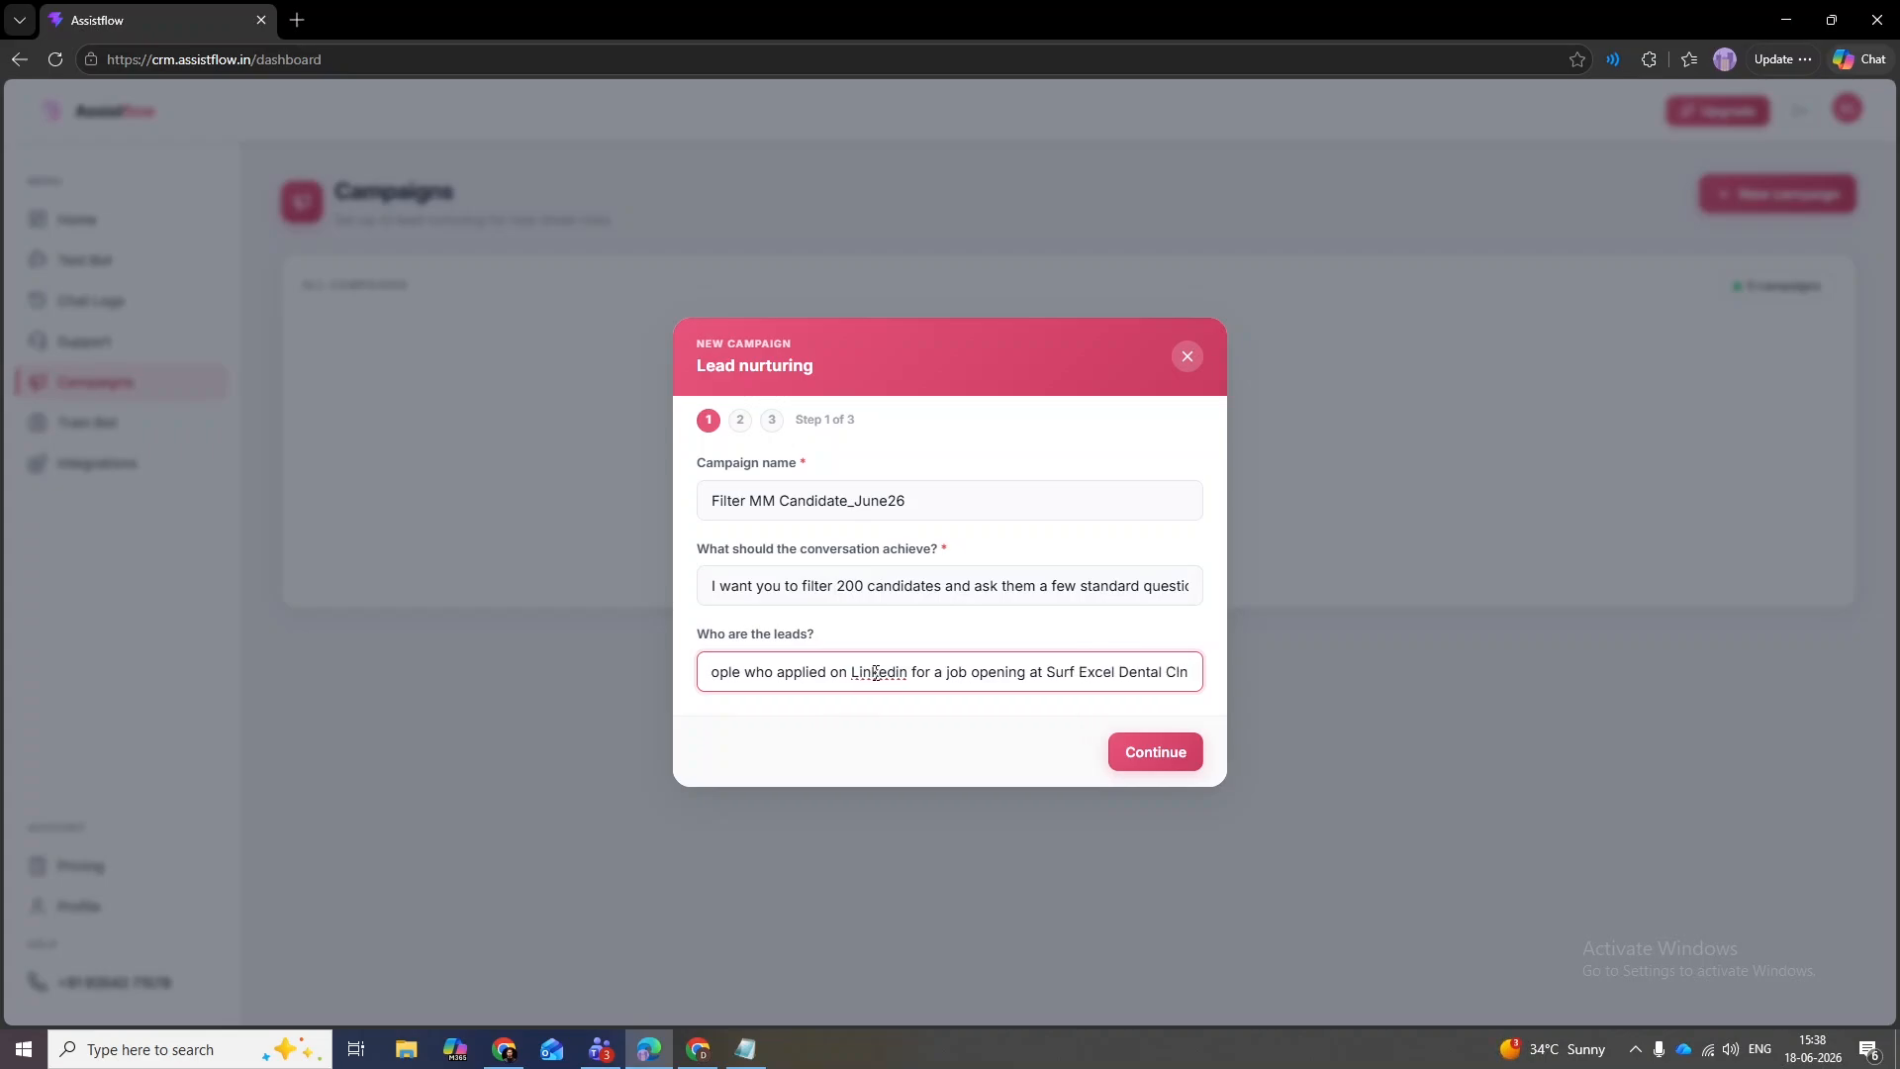
pyautogui.write('inic')
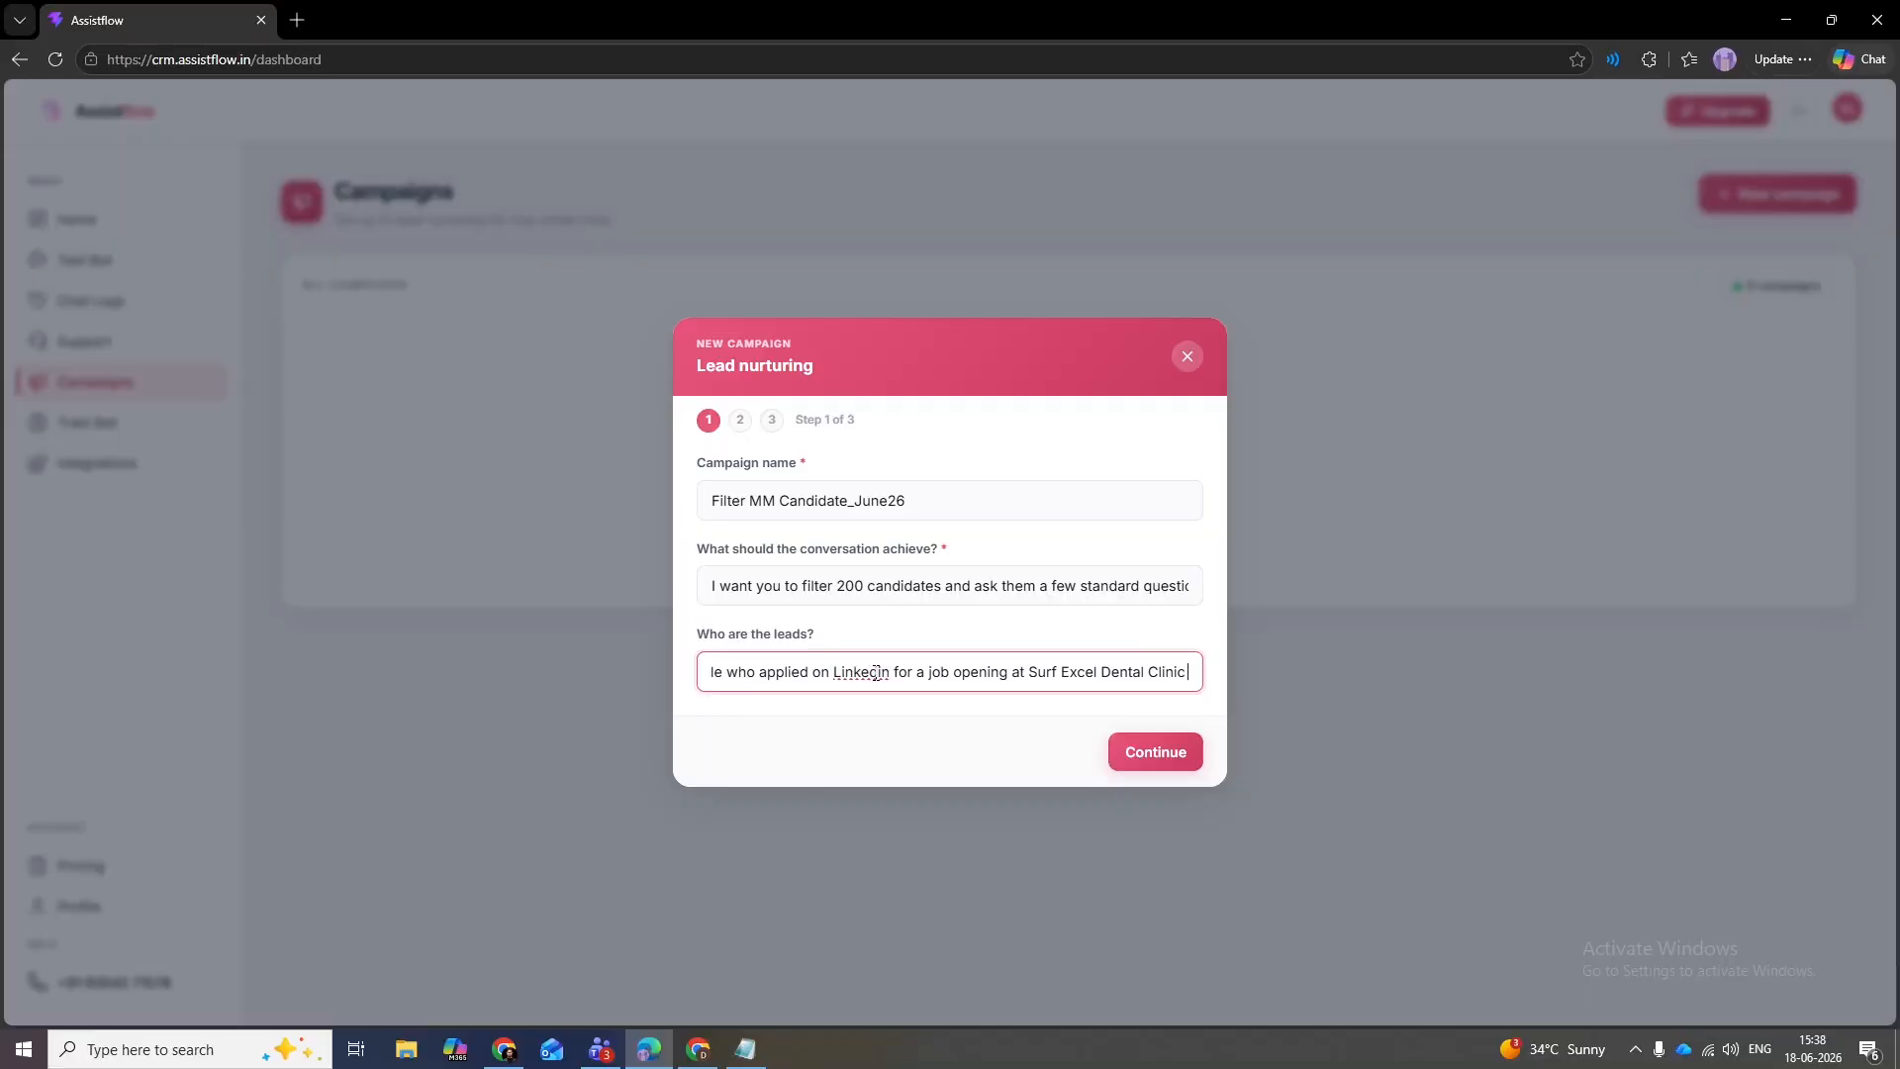
pyautogui.write(' for Marketing ')
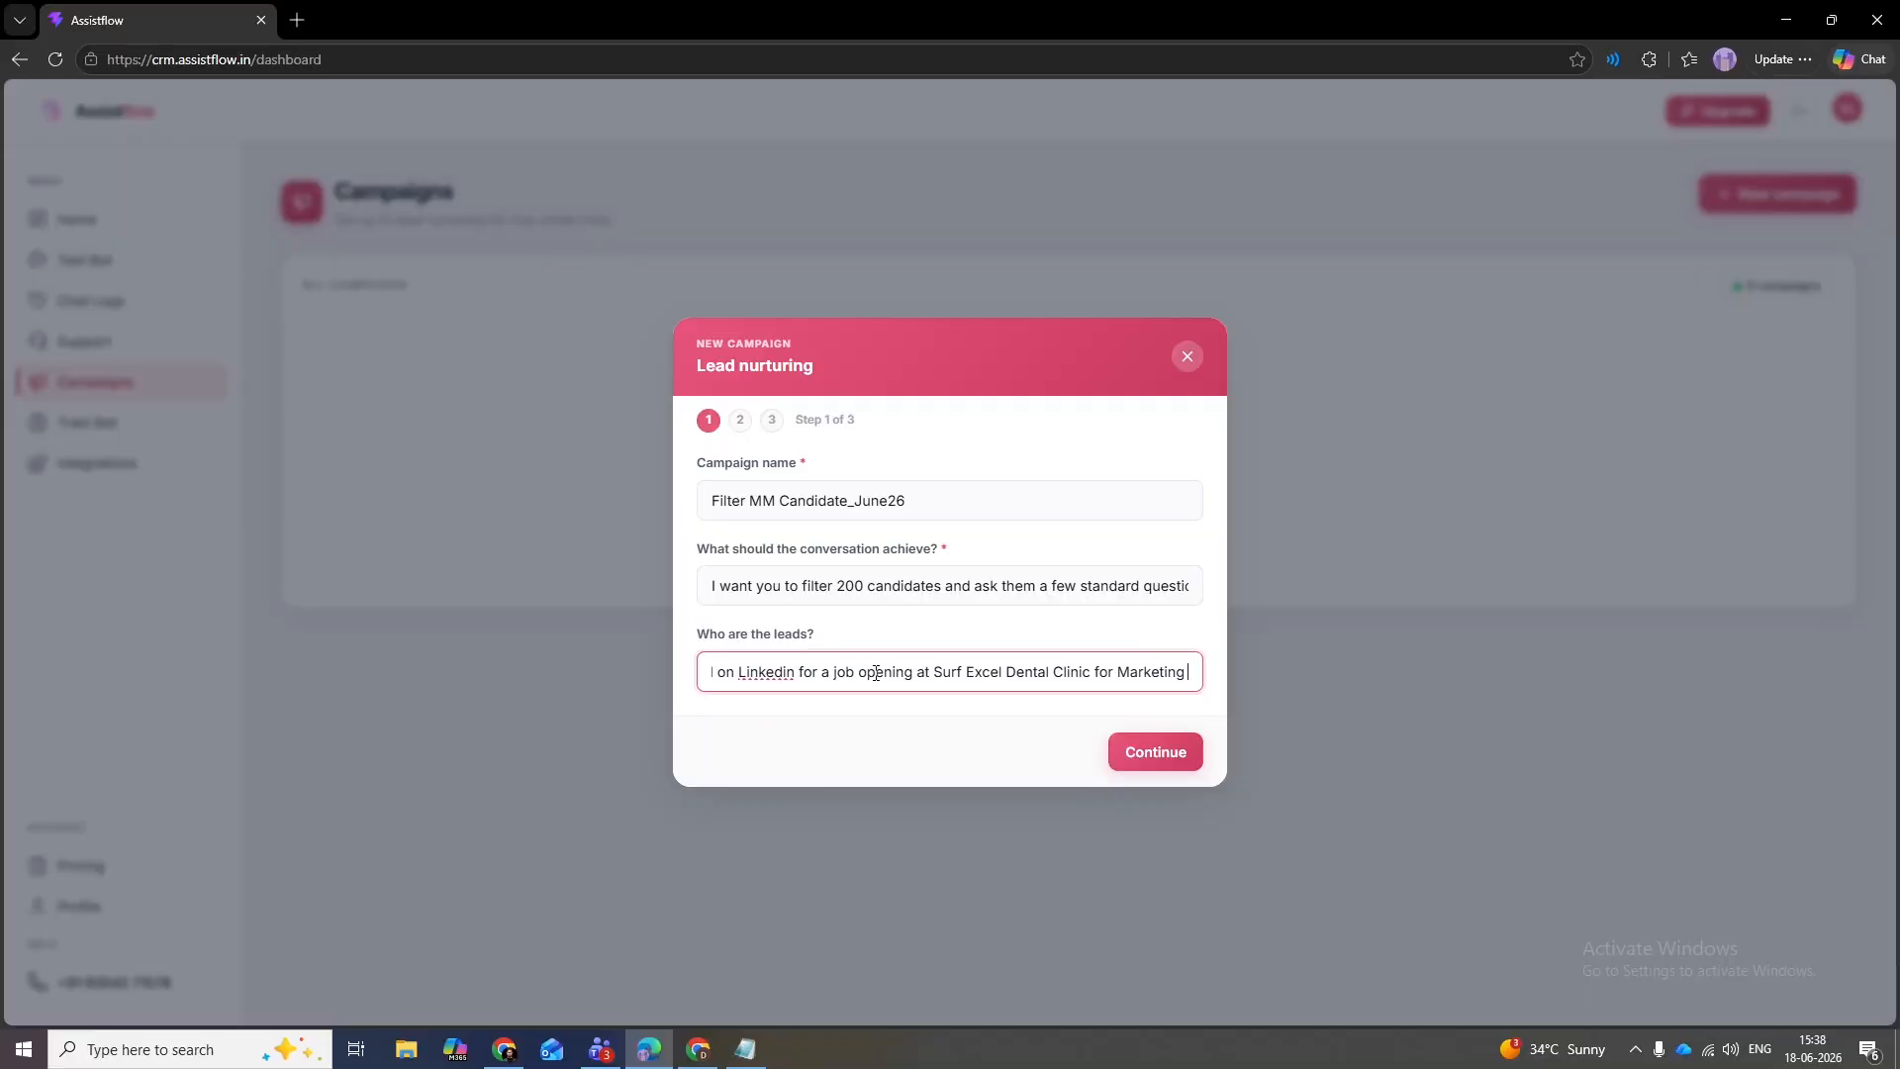
pyautogui.write('Manager jon')
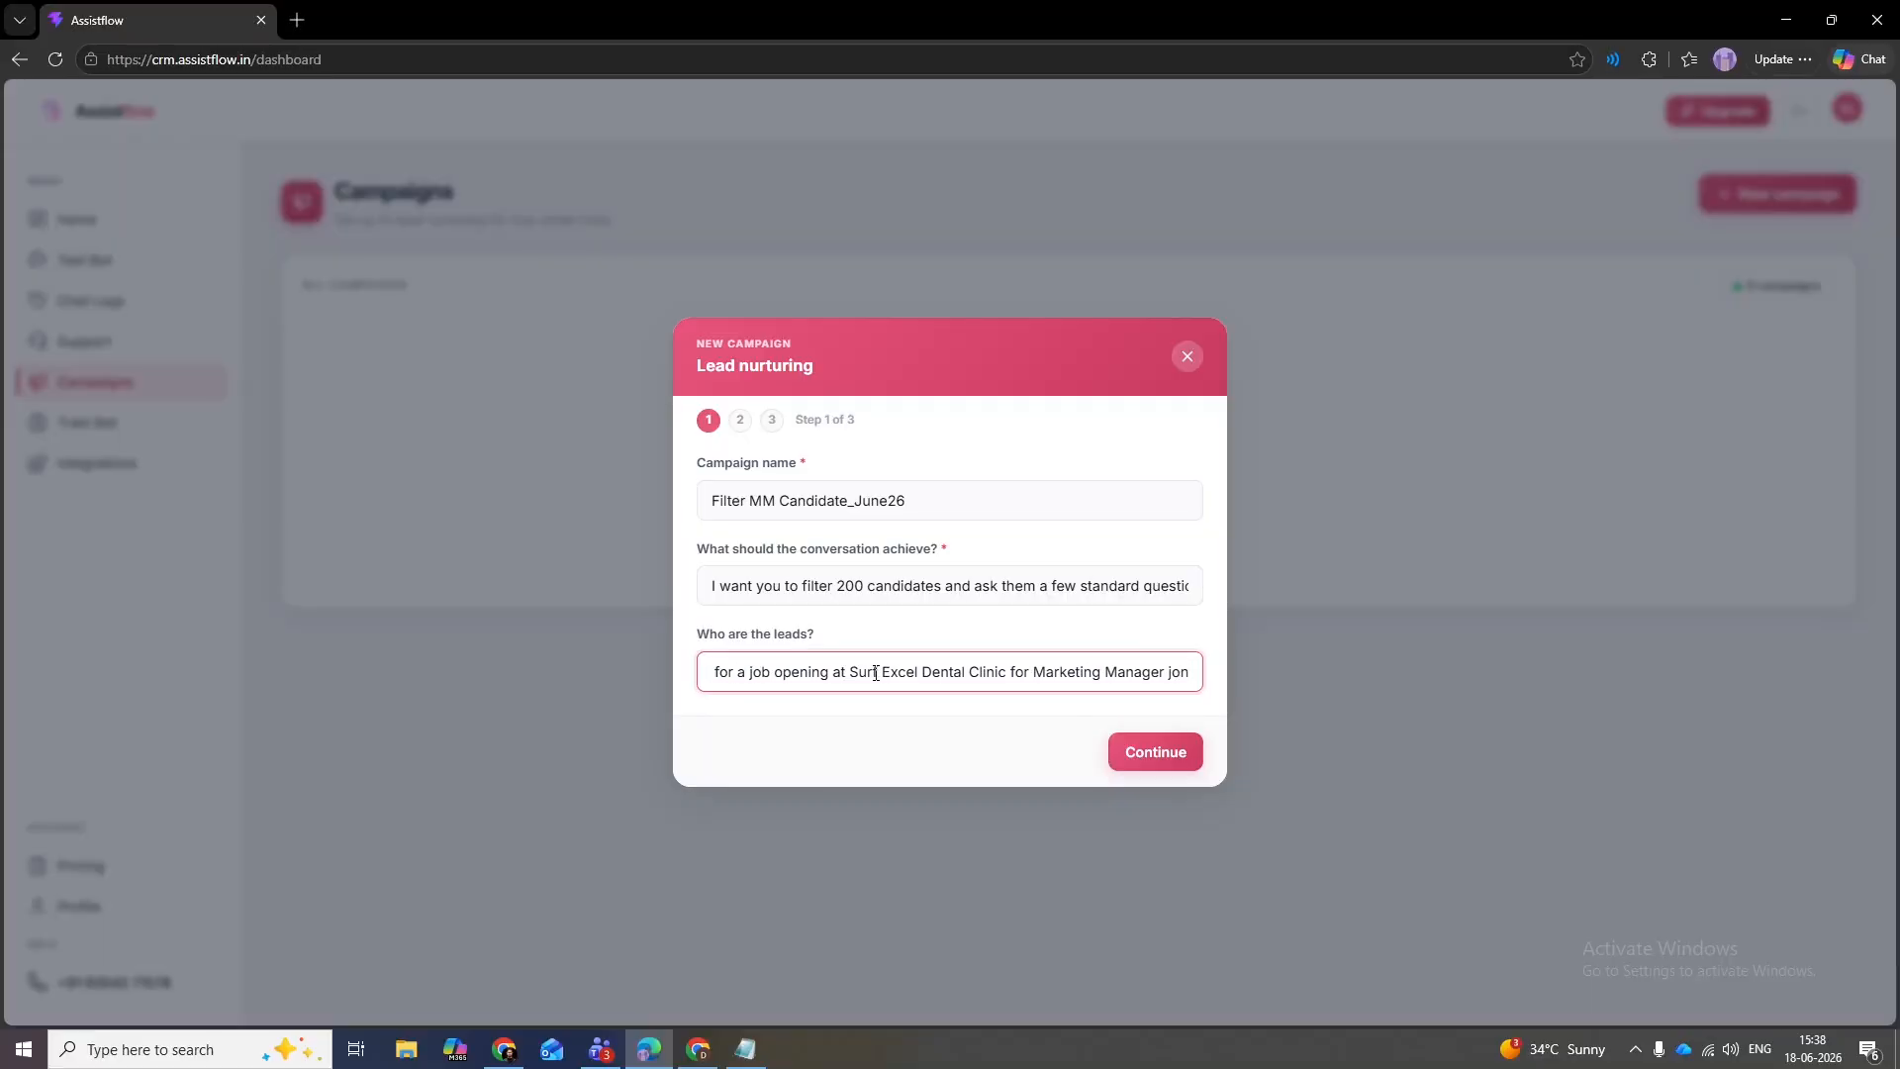
pyautogui.click(1189, 751)
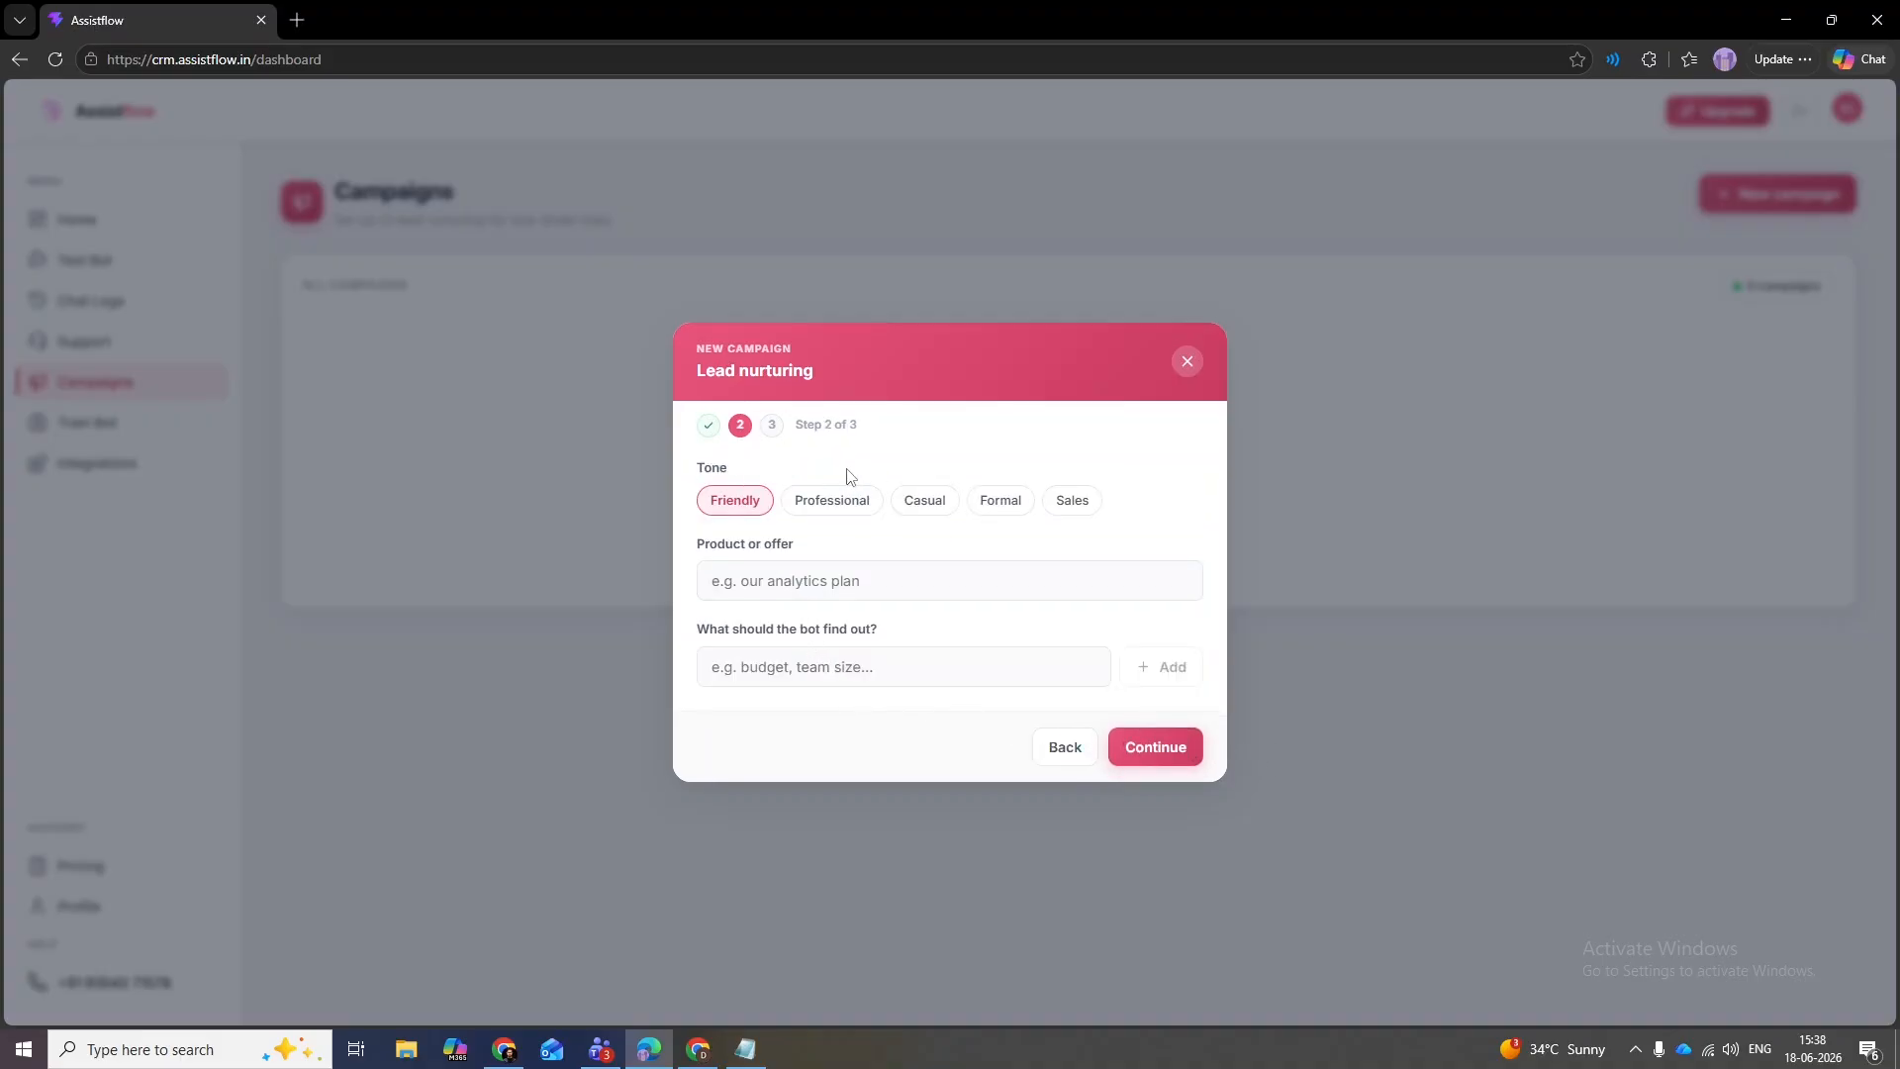
# - Set the campaign tone to Formal
pyautogui.click(1001, 502)
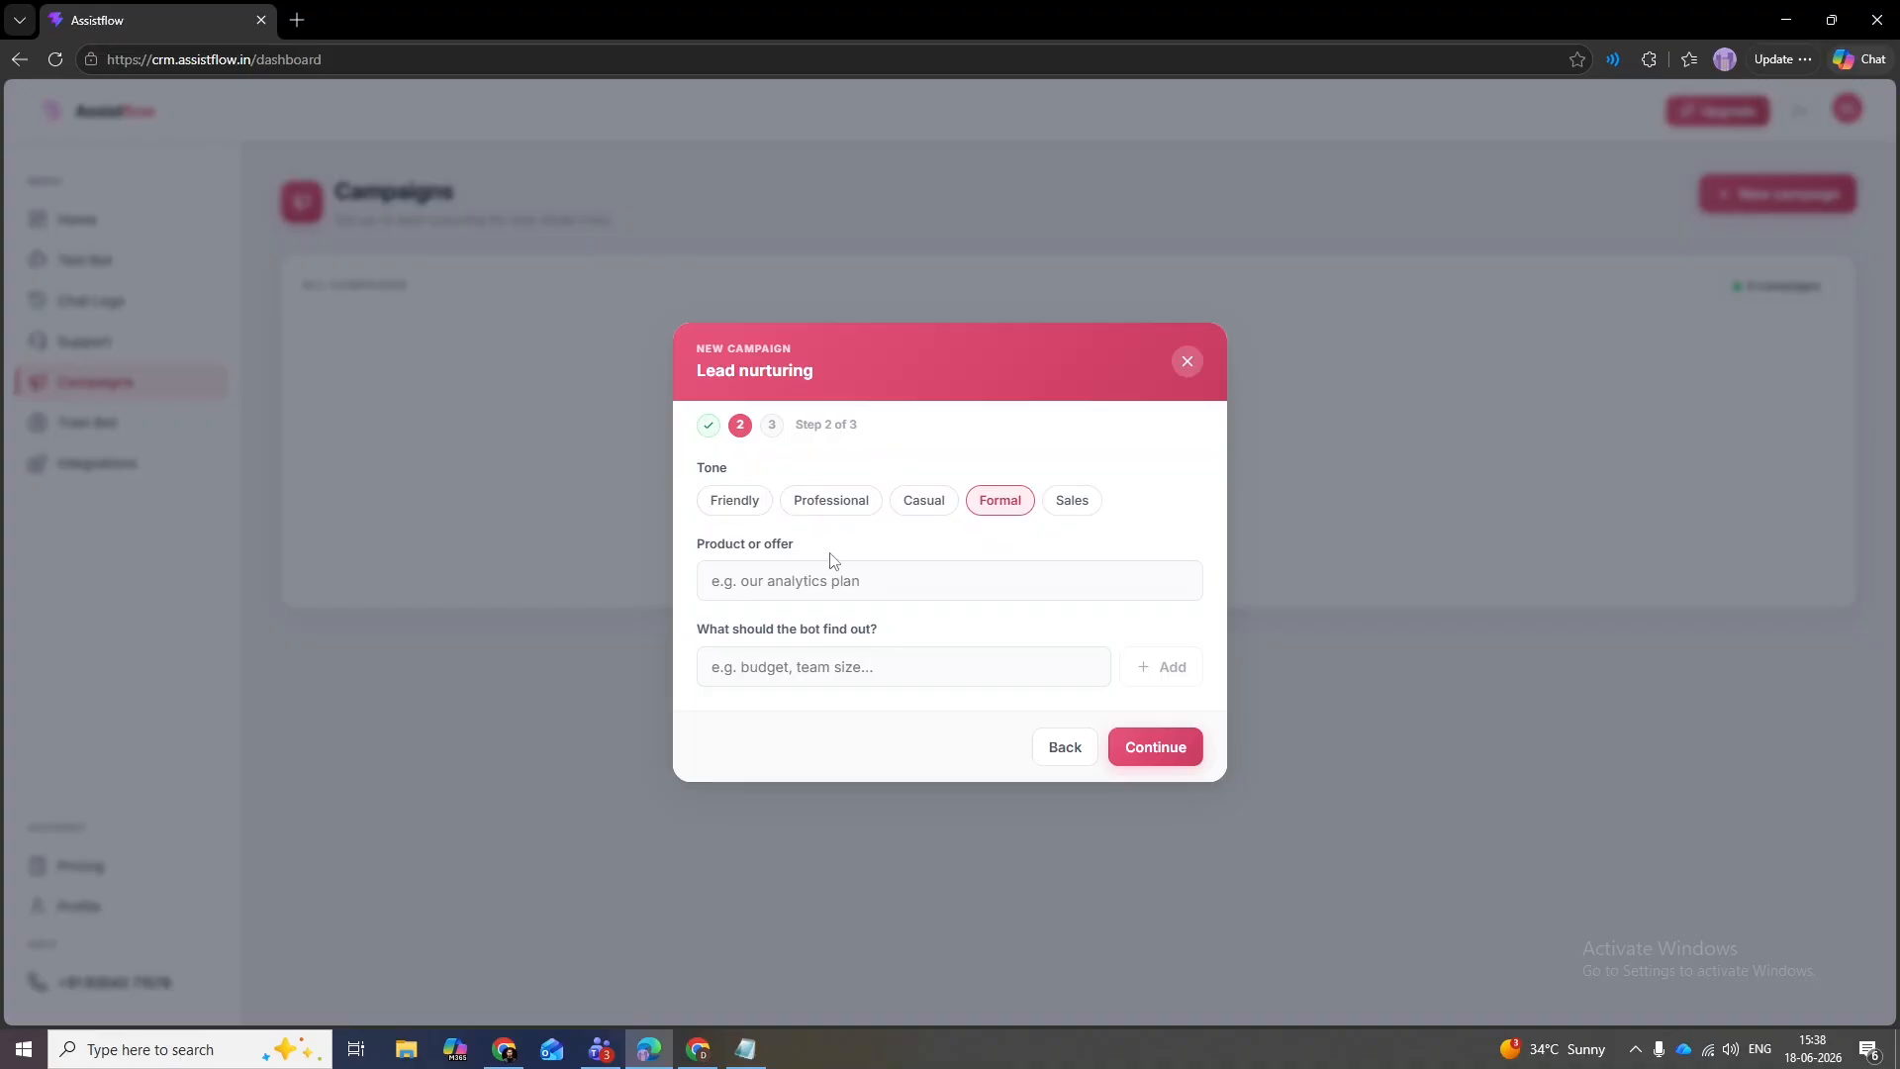
pyautogui.moveTo(827, 545); pyautogui.dragTo(693, 554)
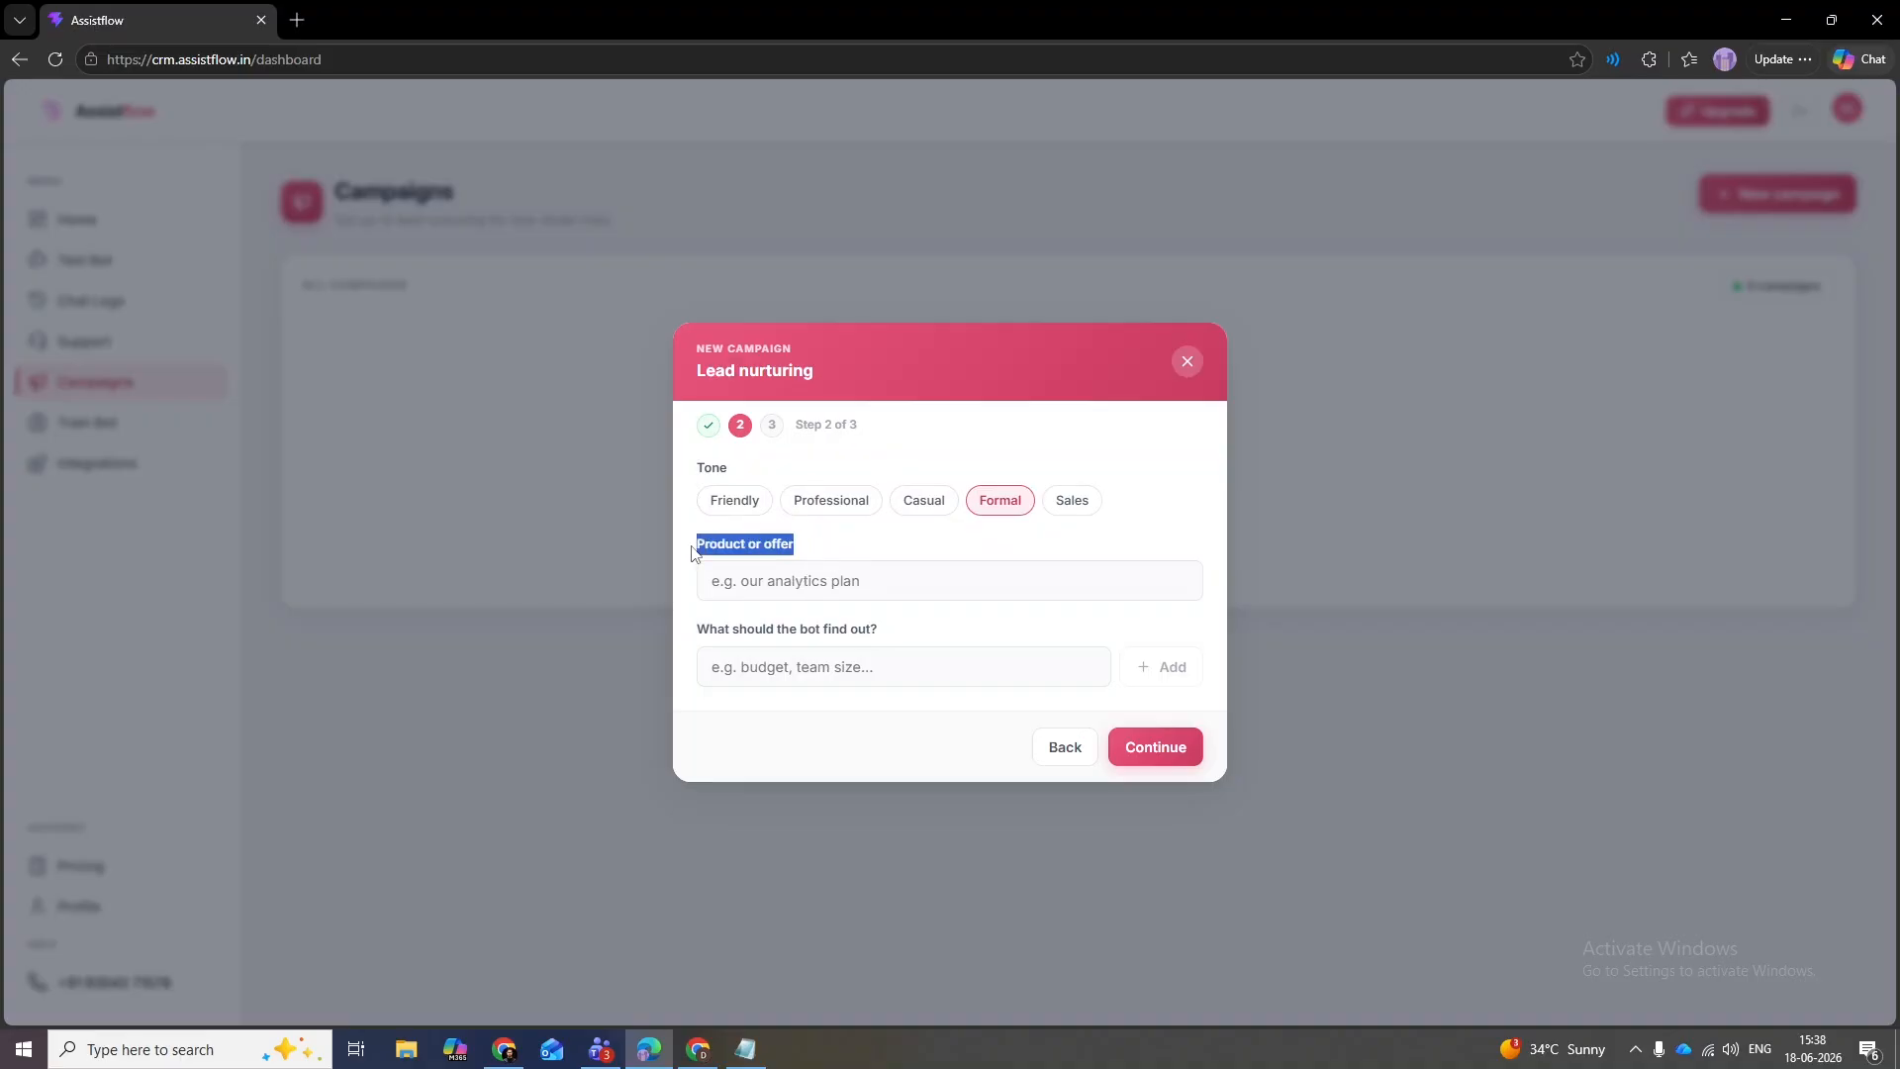
pyautogui.click(821, 556)
# - Enter 'Marketing Manager Job Opening' as the product or offer
pyautogui.click(819, 595)
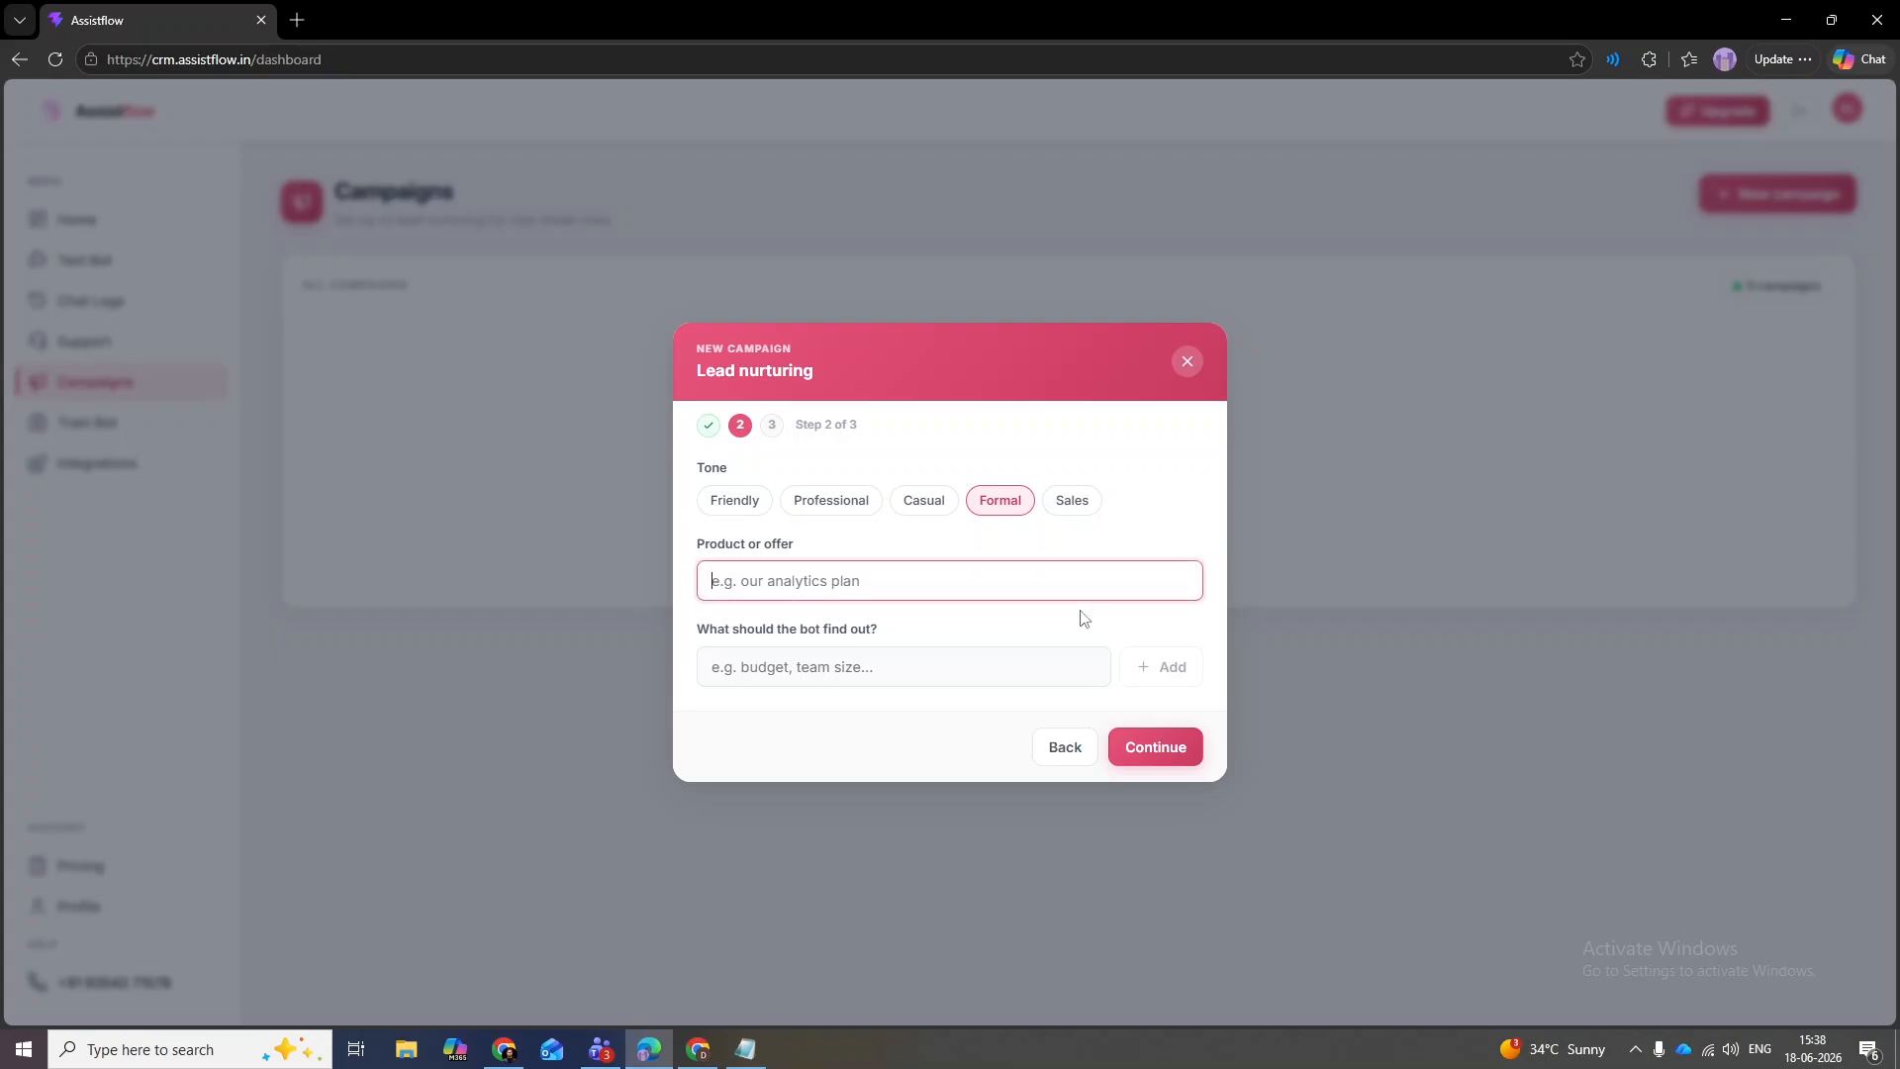
pyautogui.write('Marketinbg')
pyautogui.press('BackSpace')
pyautogui.press('BackSpace')
pyautogui.press('BackSpace')
pyautogui.write('g Manager Job Open')
pyautogui.press('BackSpace')
pyautogui.write('ening at')
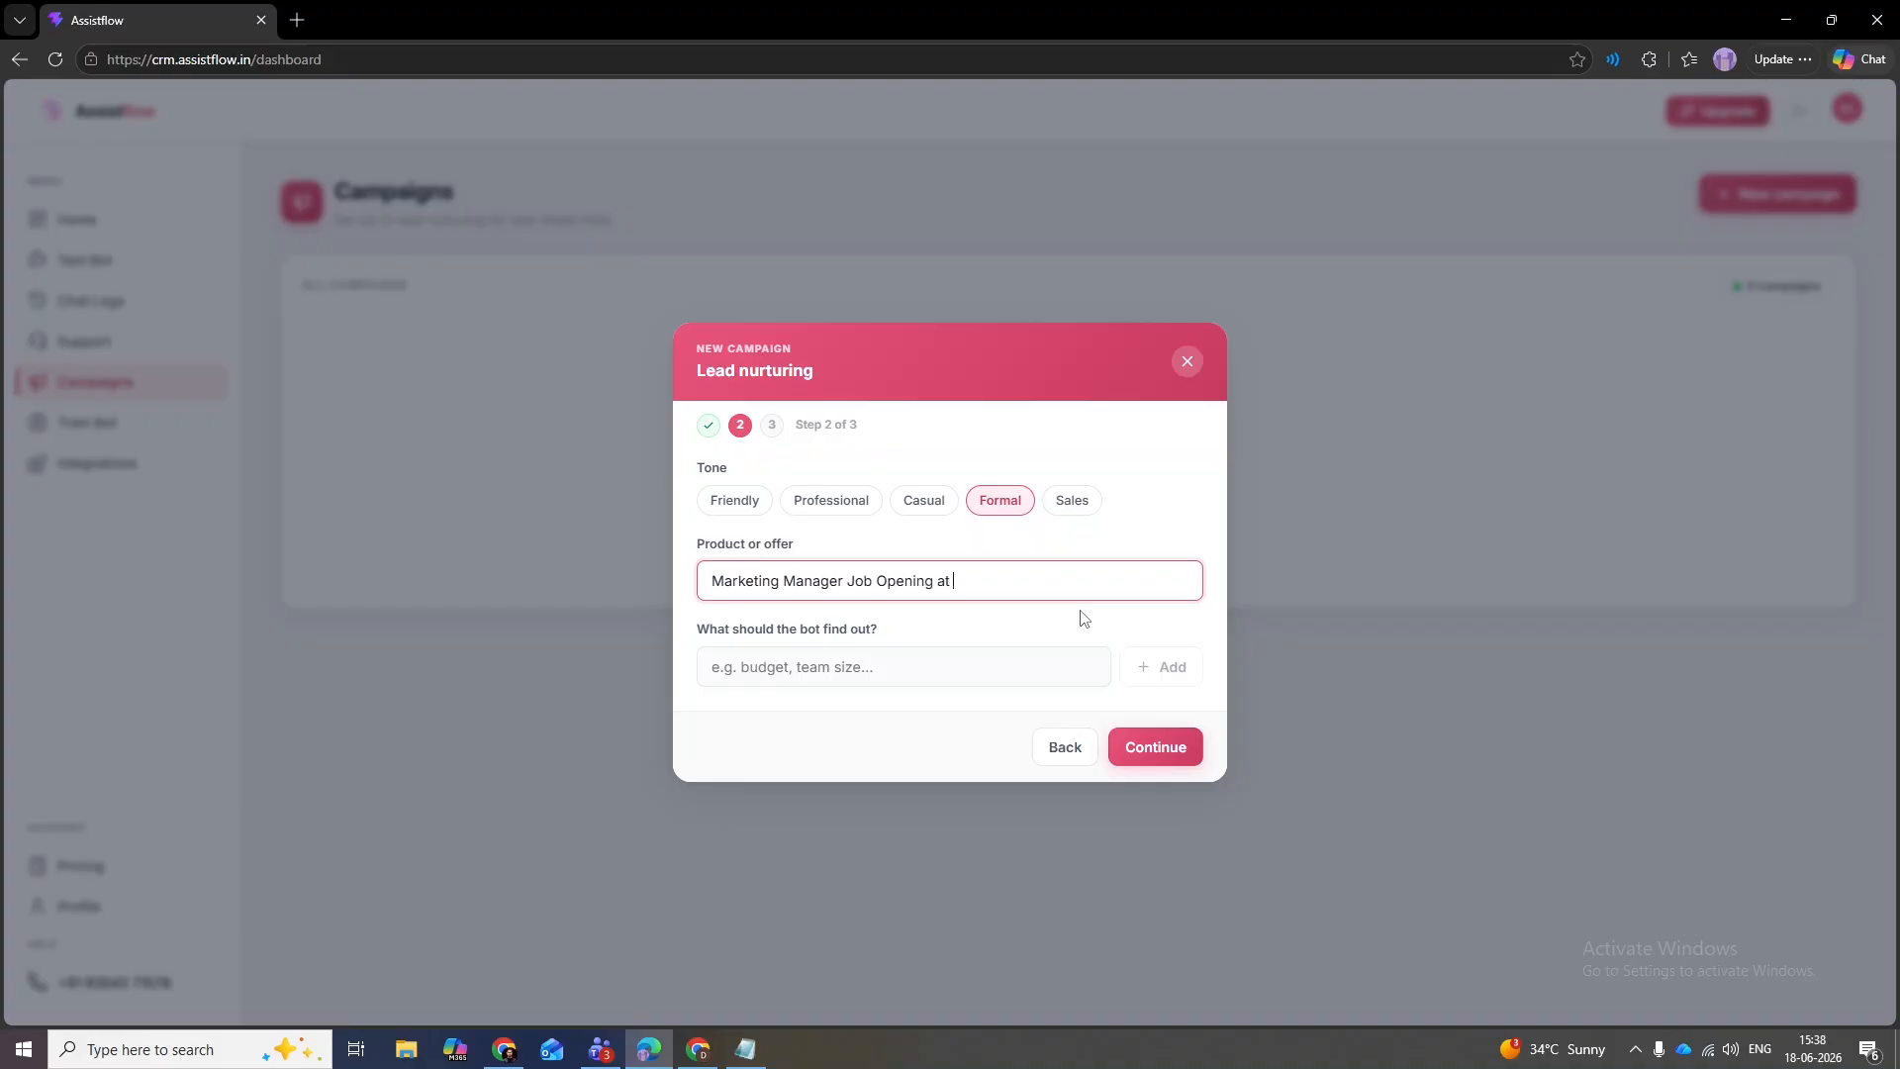
pyautogui.press('Tab')
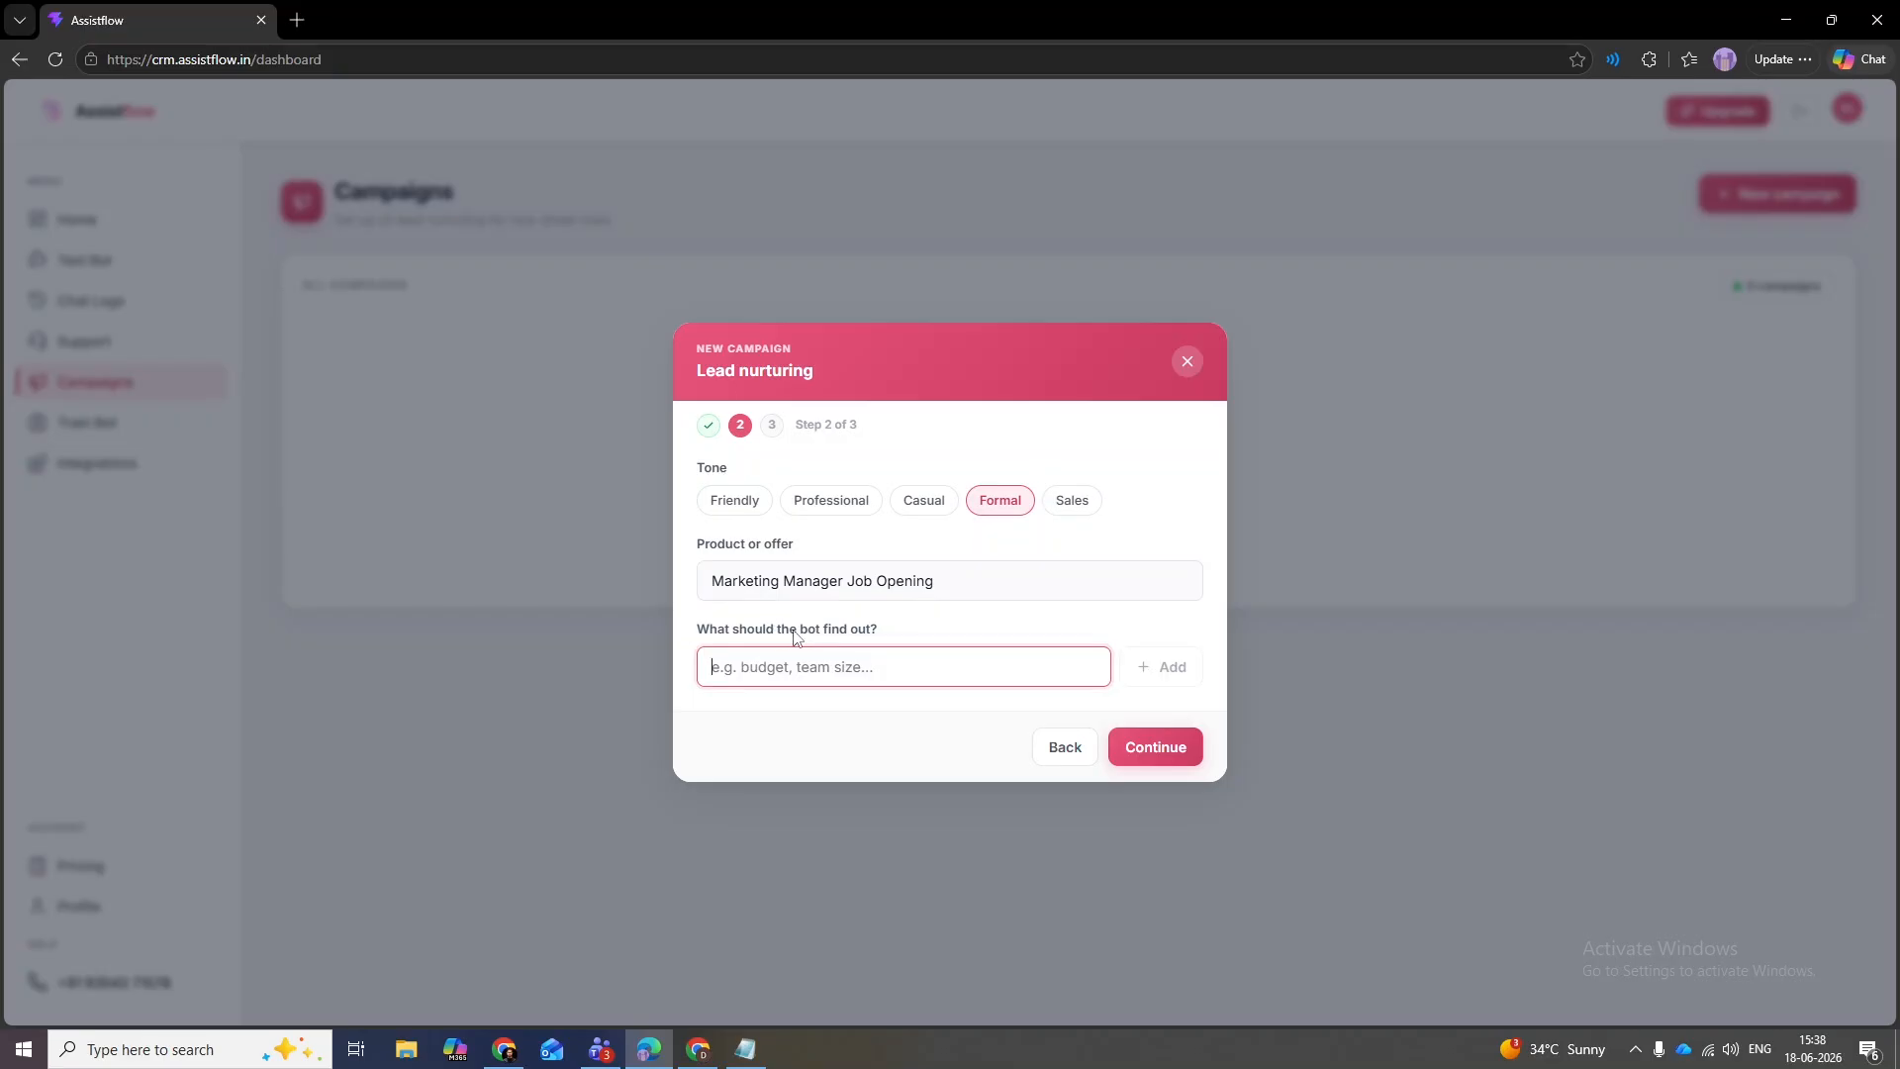
# - Add bot questions 'Their location' and whether the person can join right away
pyautogui.click(1136, 666)
pyautogui.moveTo(881, 631); pyautogui.dragTo(681, 636)
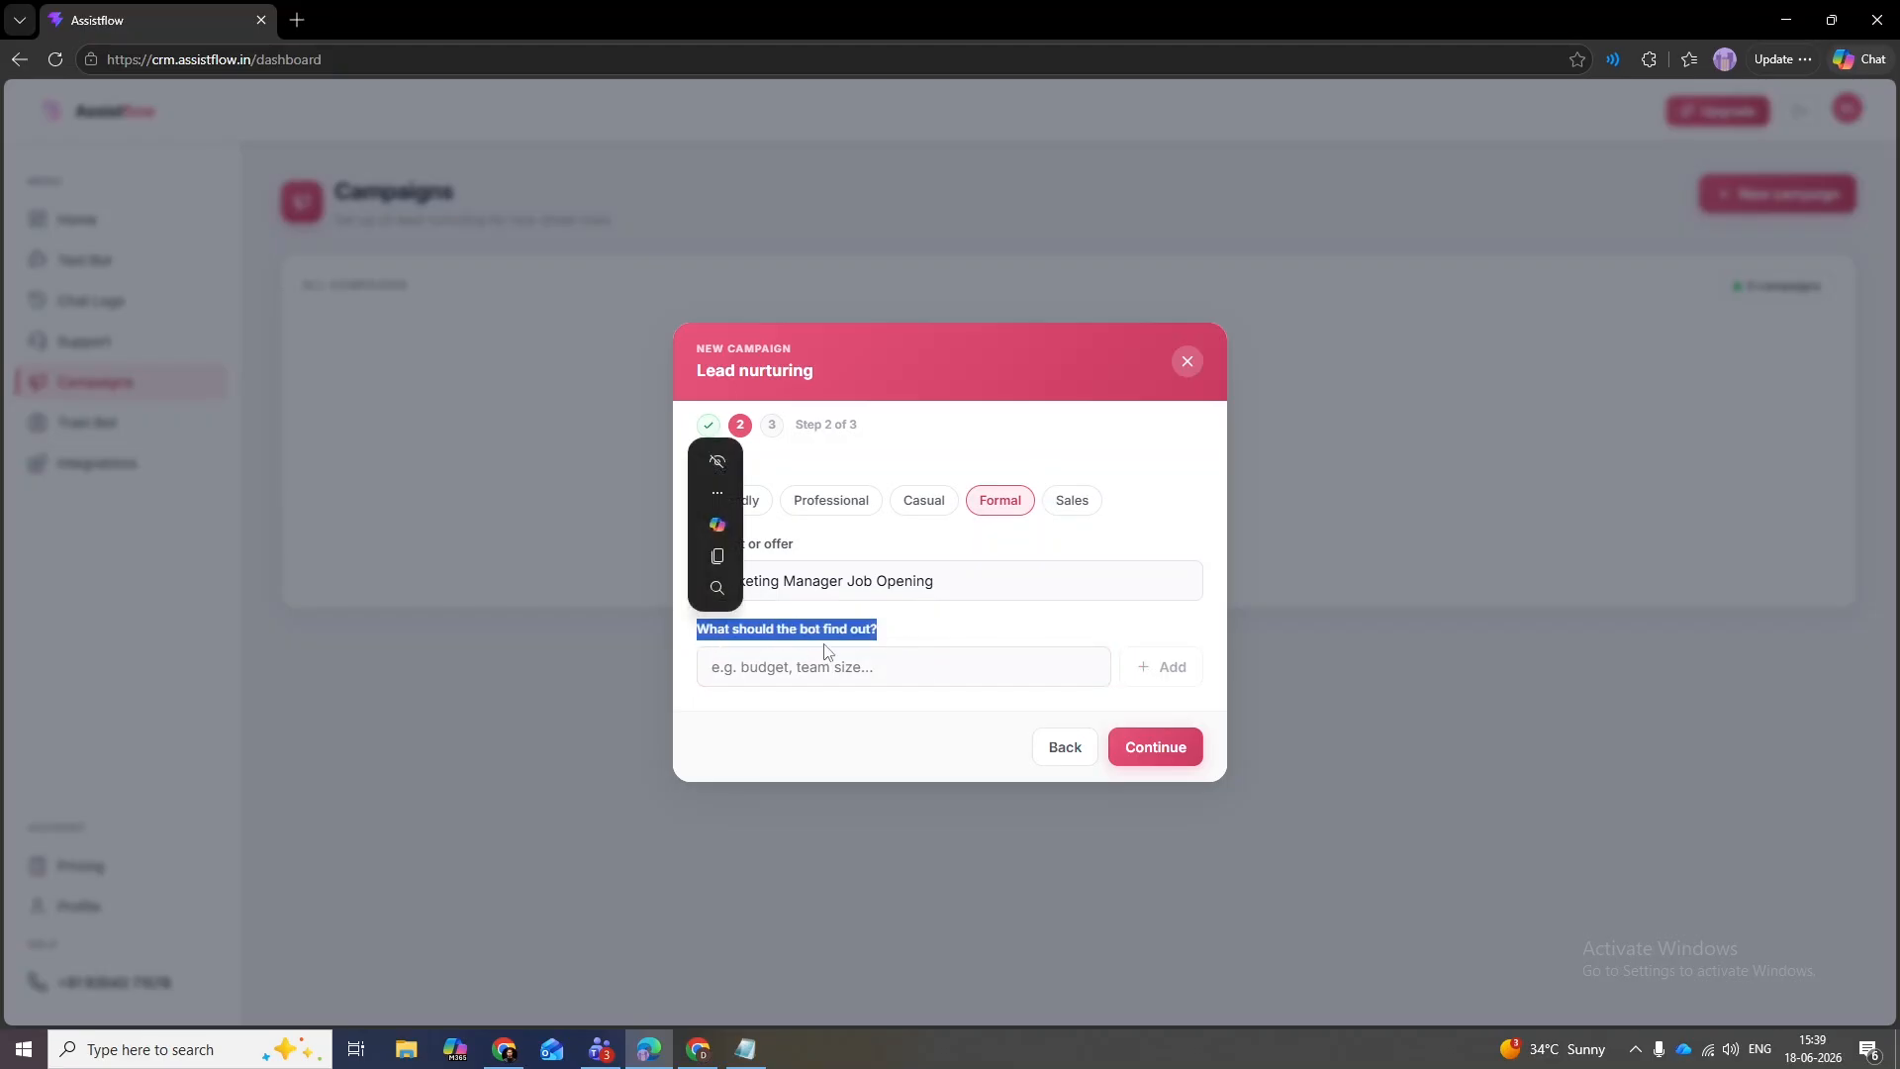
pyautogui.click(836, 663)
pyautogui.write('The')
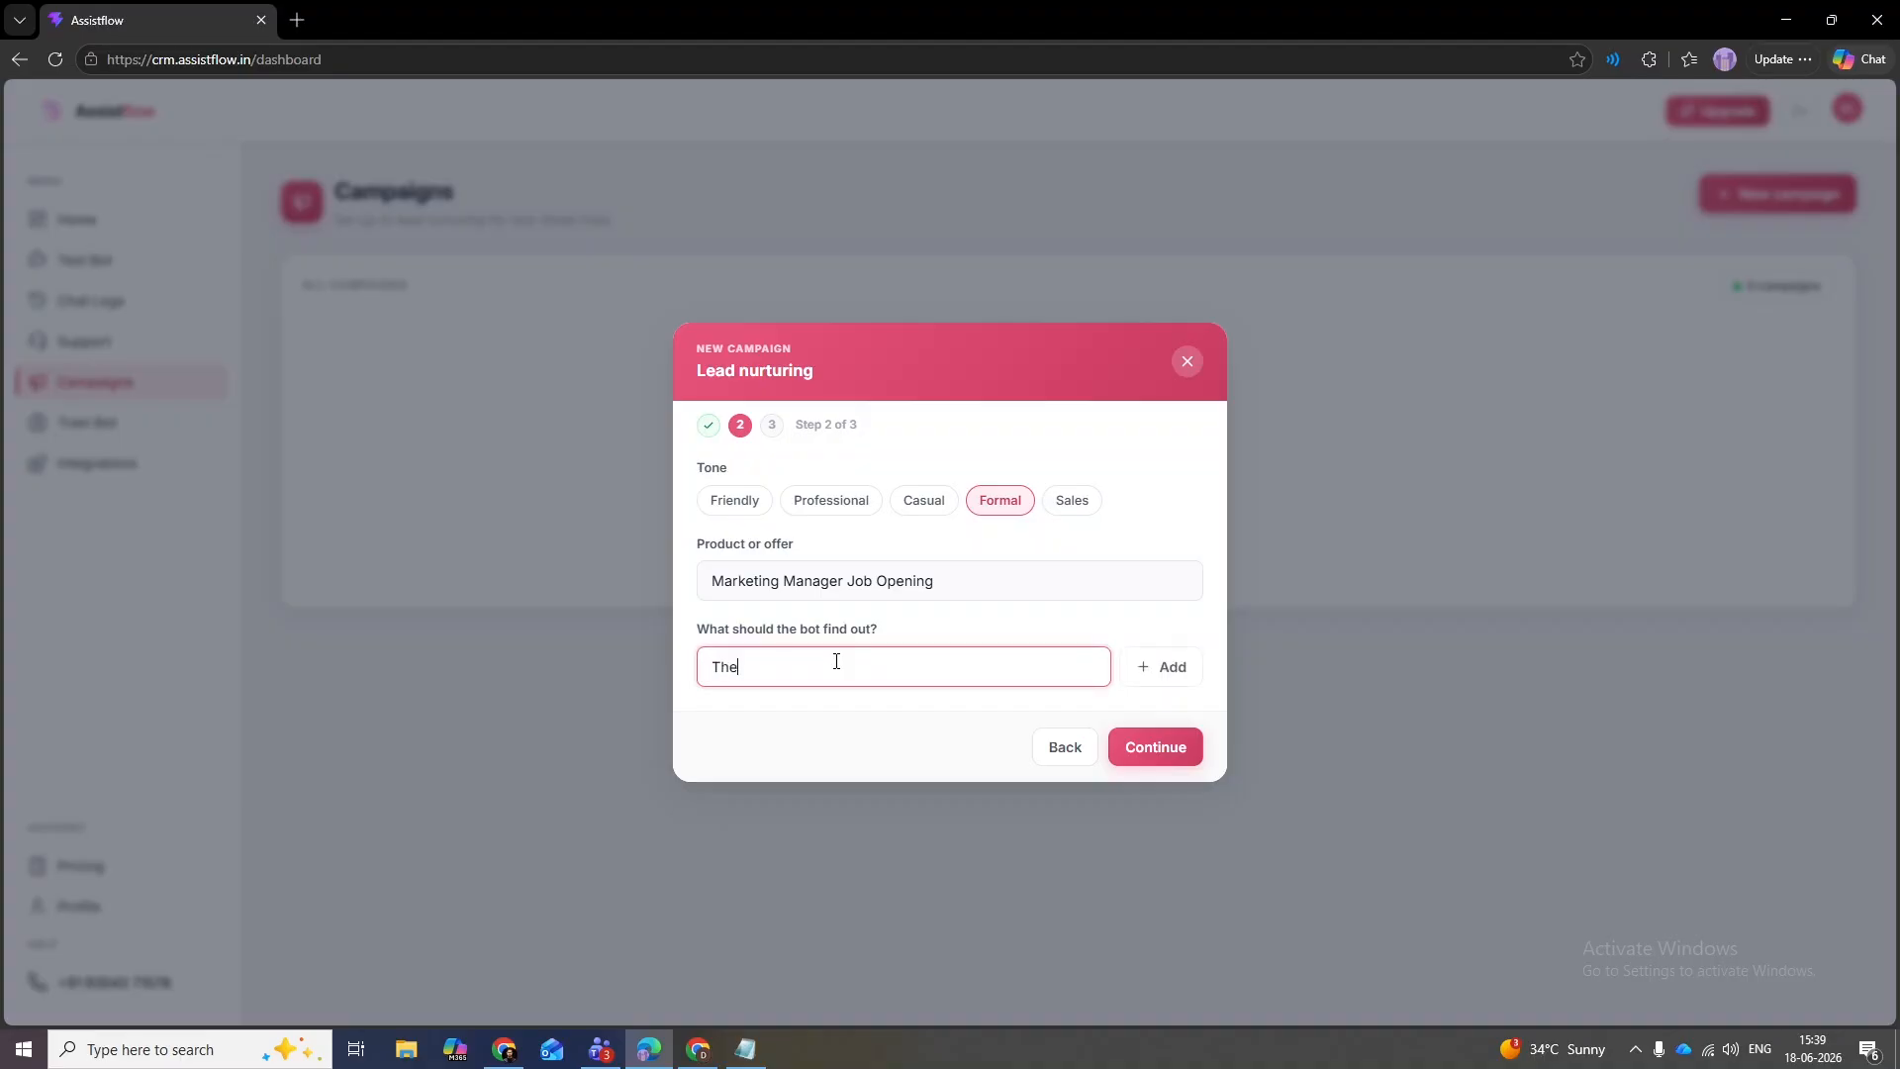
pyautogui.write('ir location')
pyautogui.press('Tab')
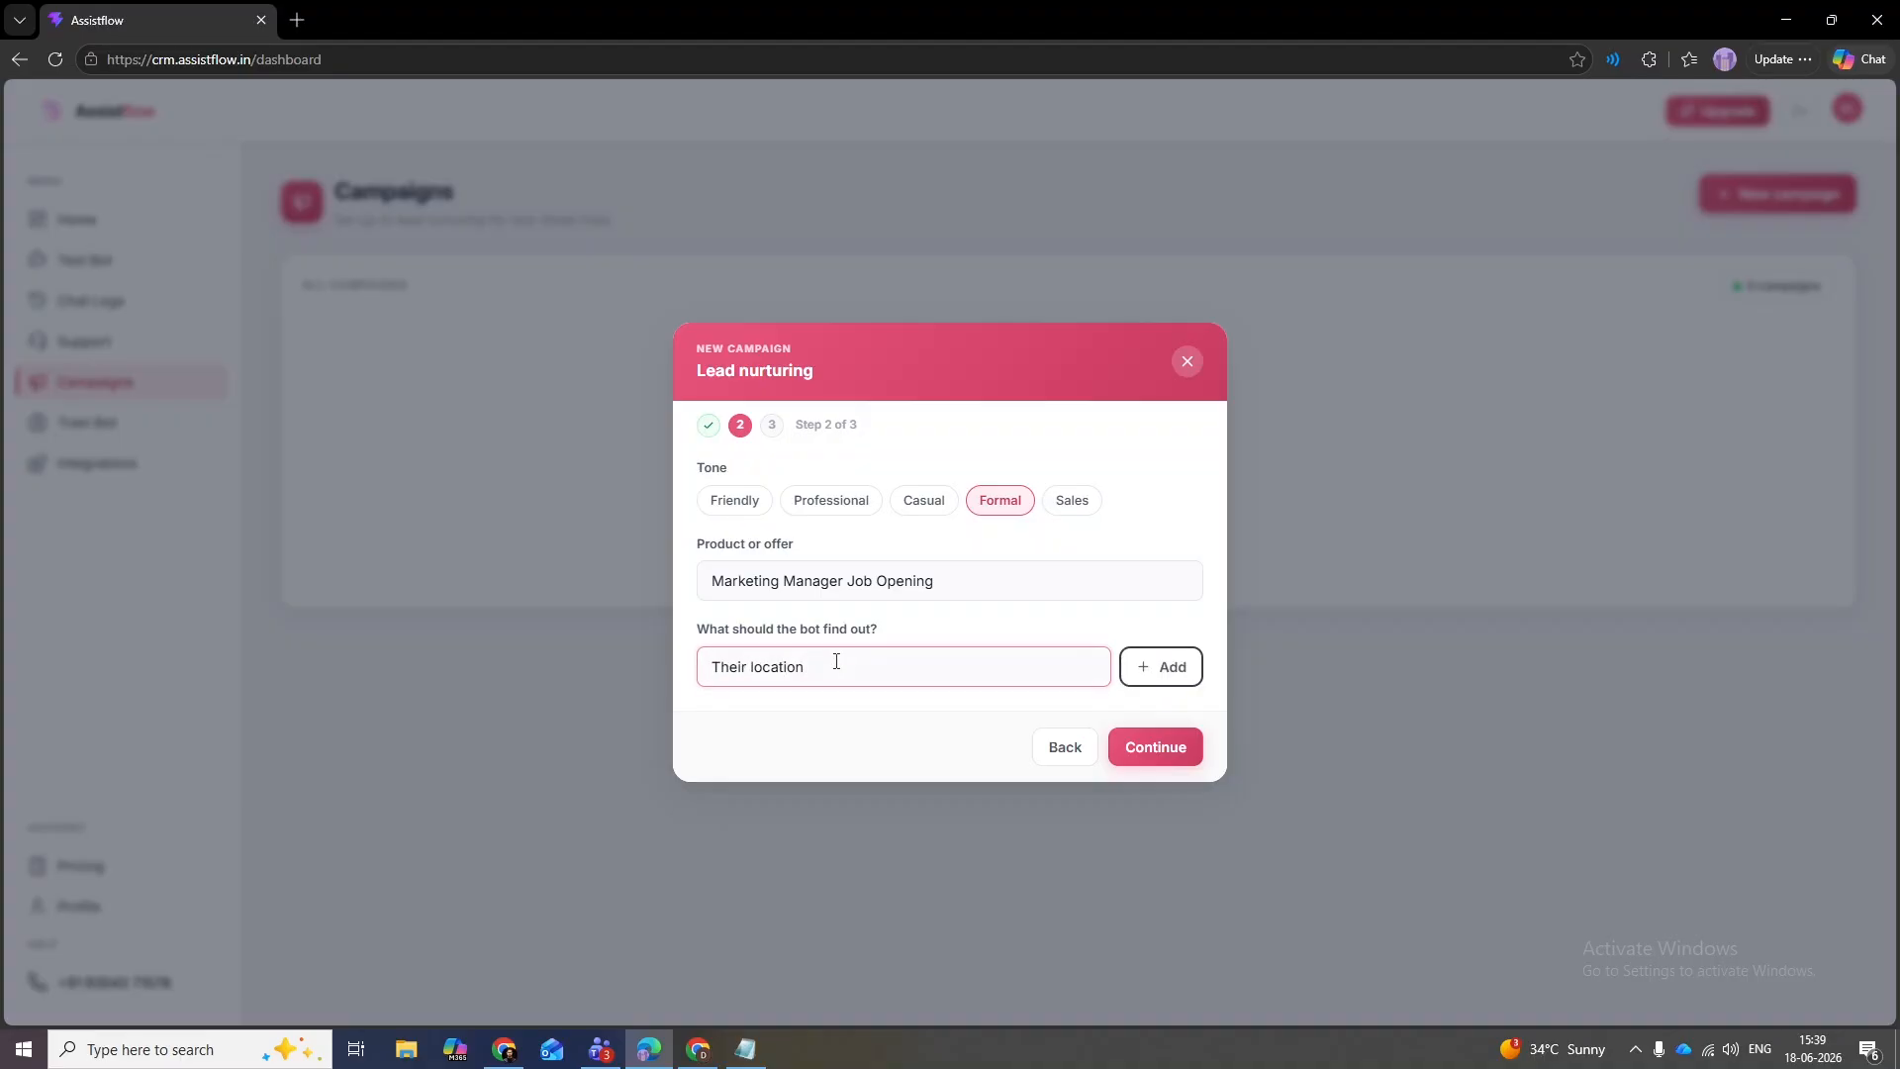
pyautogui.press('Return')
pyautogui.click(864, 650)
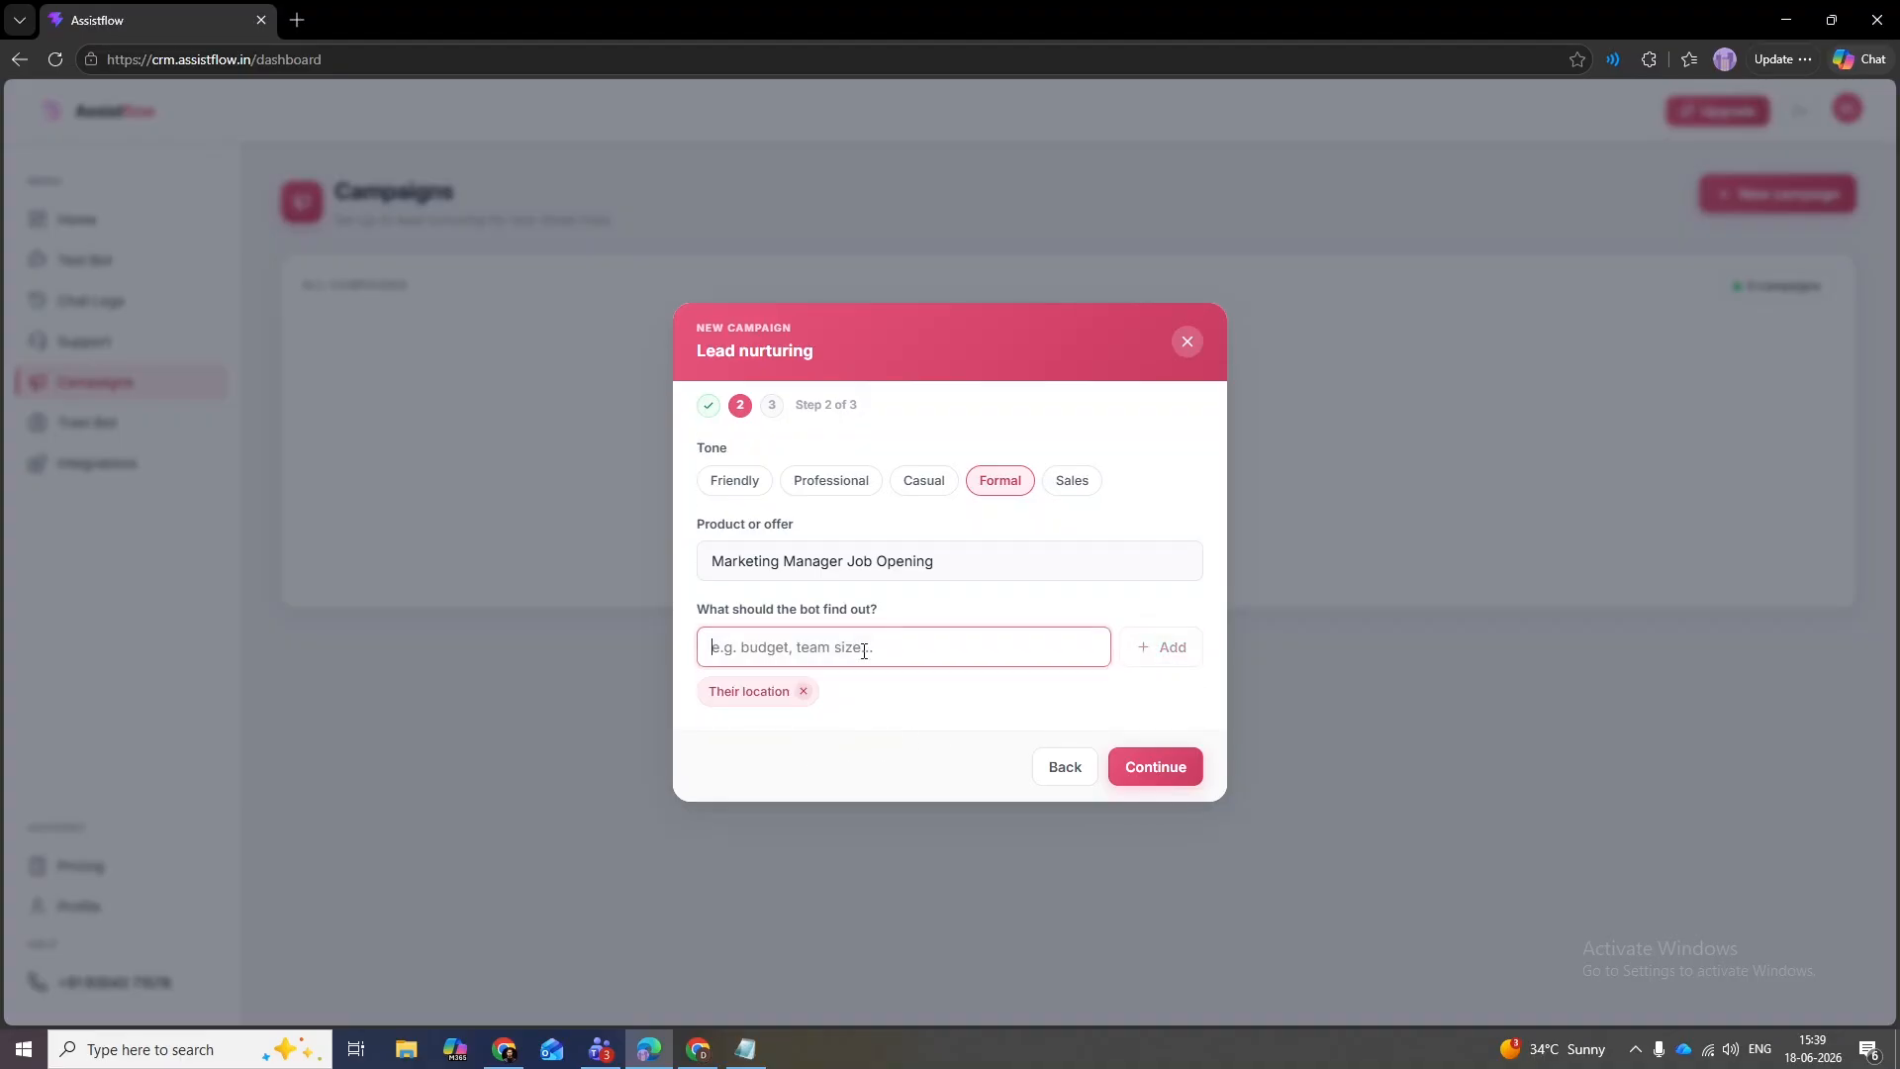
pyautogui.write('If the person is available to join right away?')
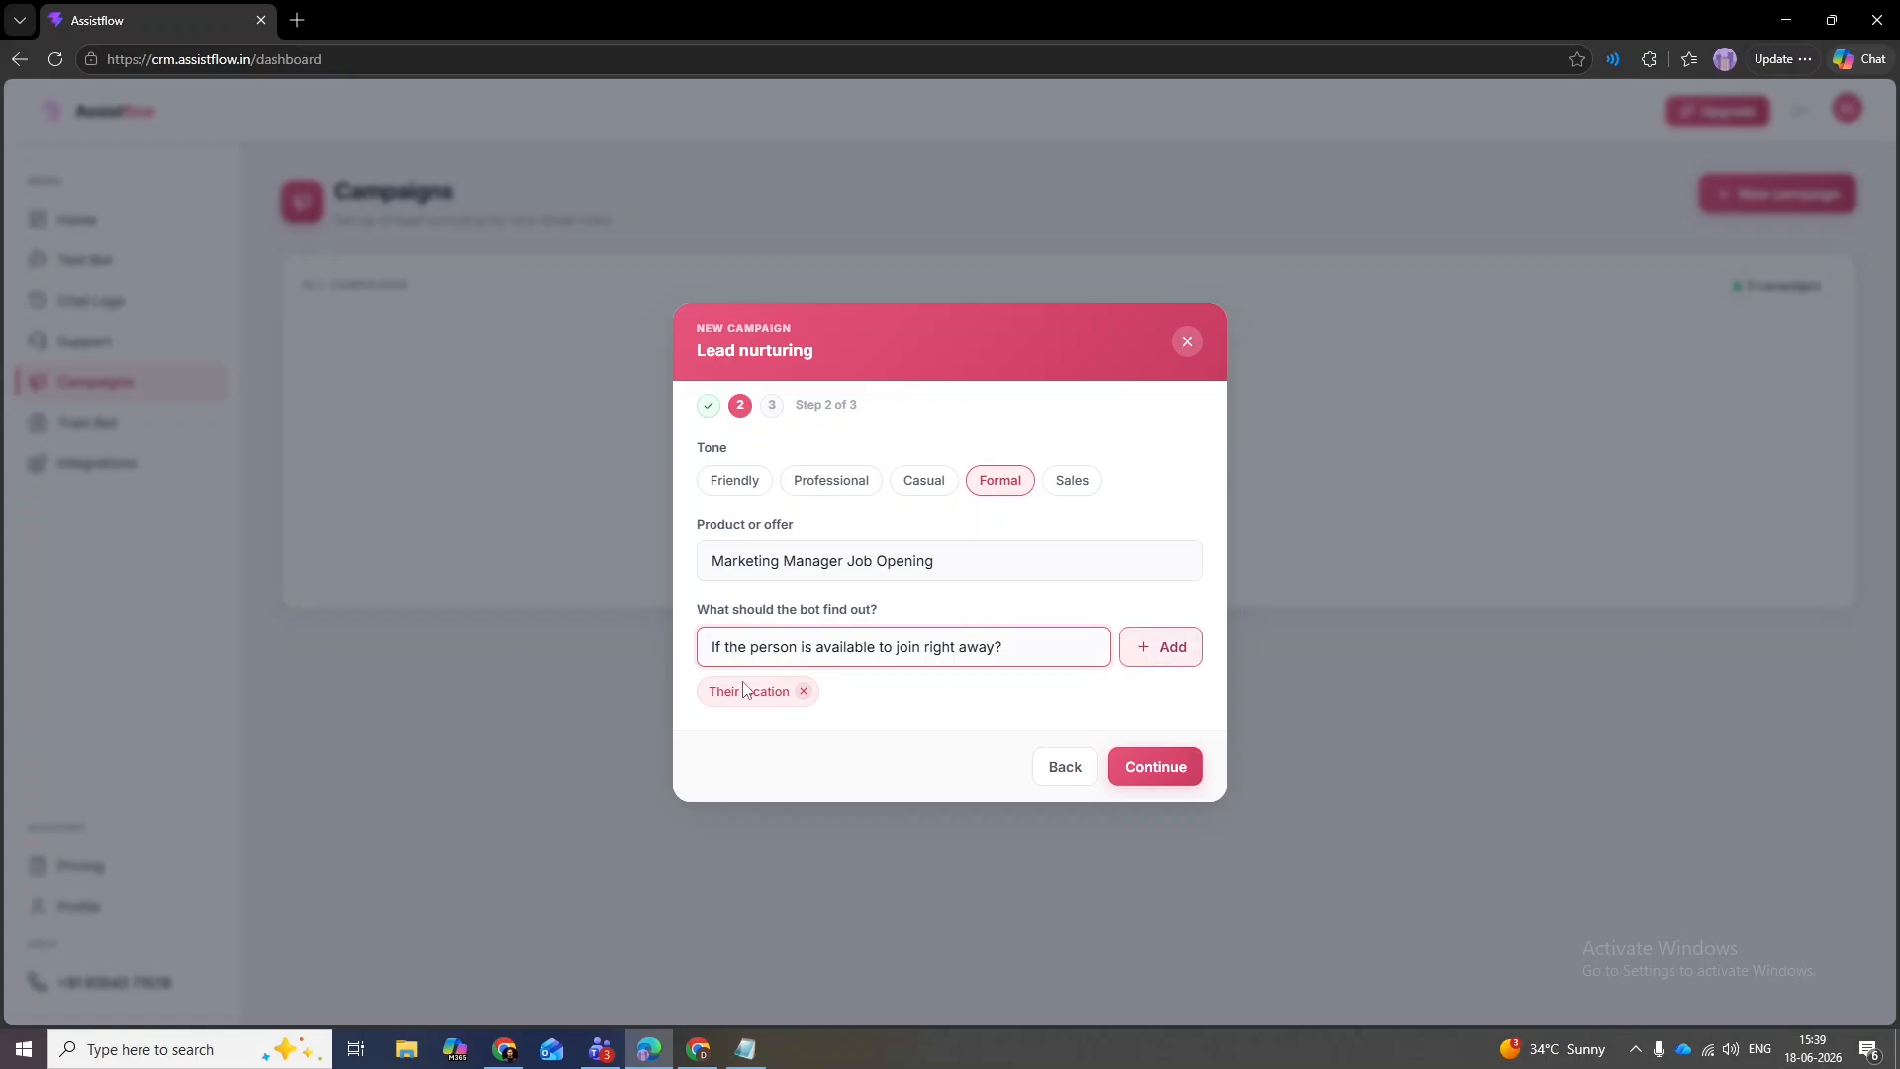
pyautogui.click(1160, 648)
# - Add questions on years of experience and prior dental-clinic work, then continue to step 3
pyautogui.click(765, 653)
pyautogui.write('How may y')
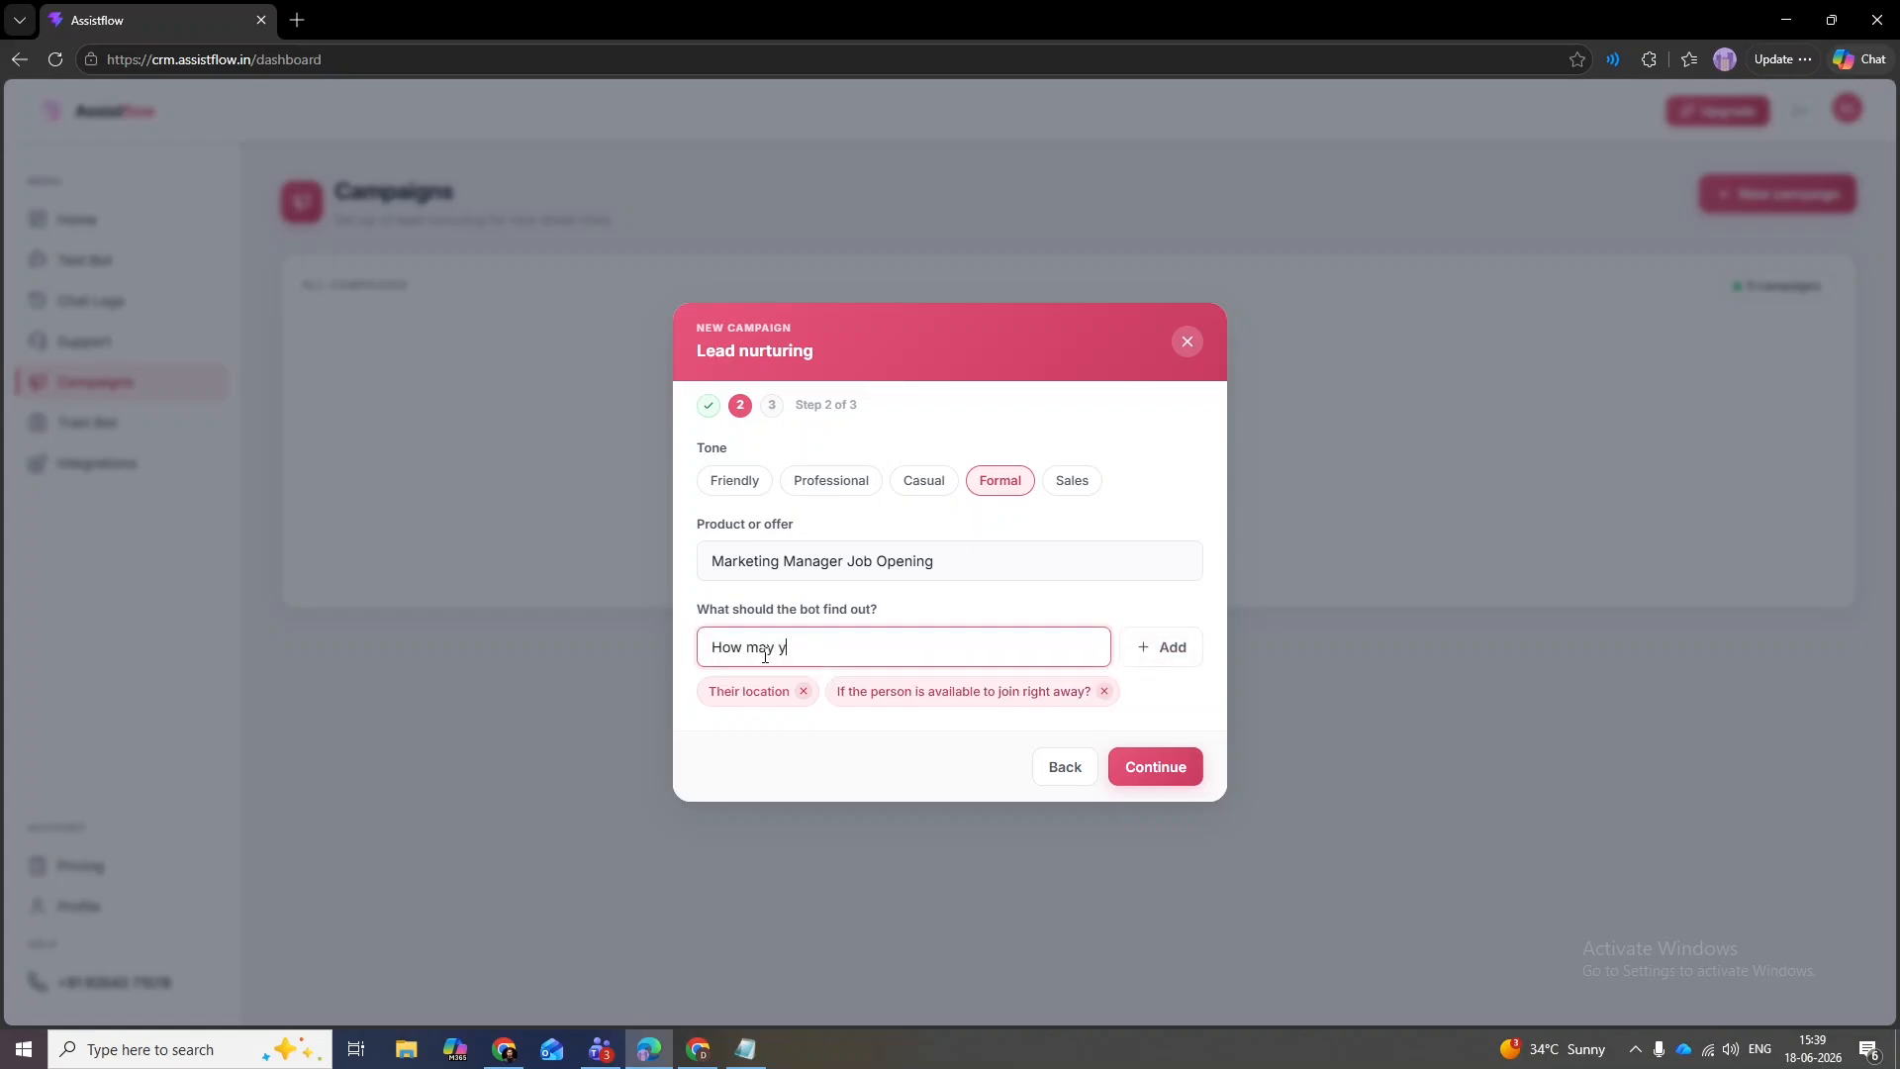
pyautogui.write('ears of experience they have?')
pyautogui.click(1153, 647)
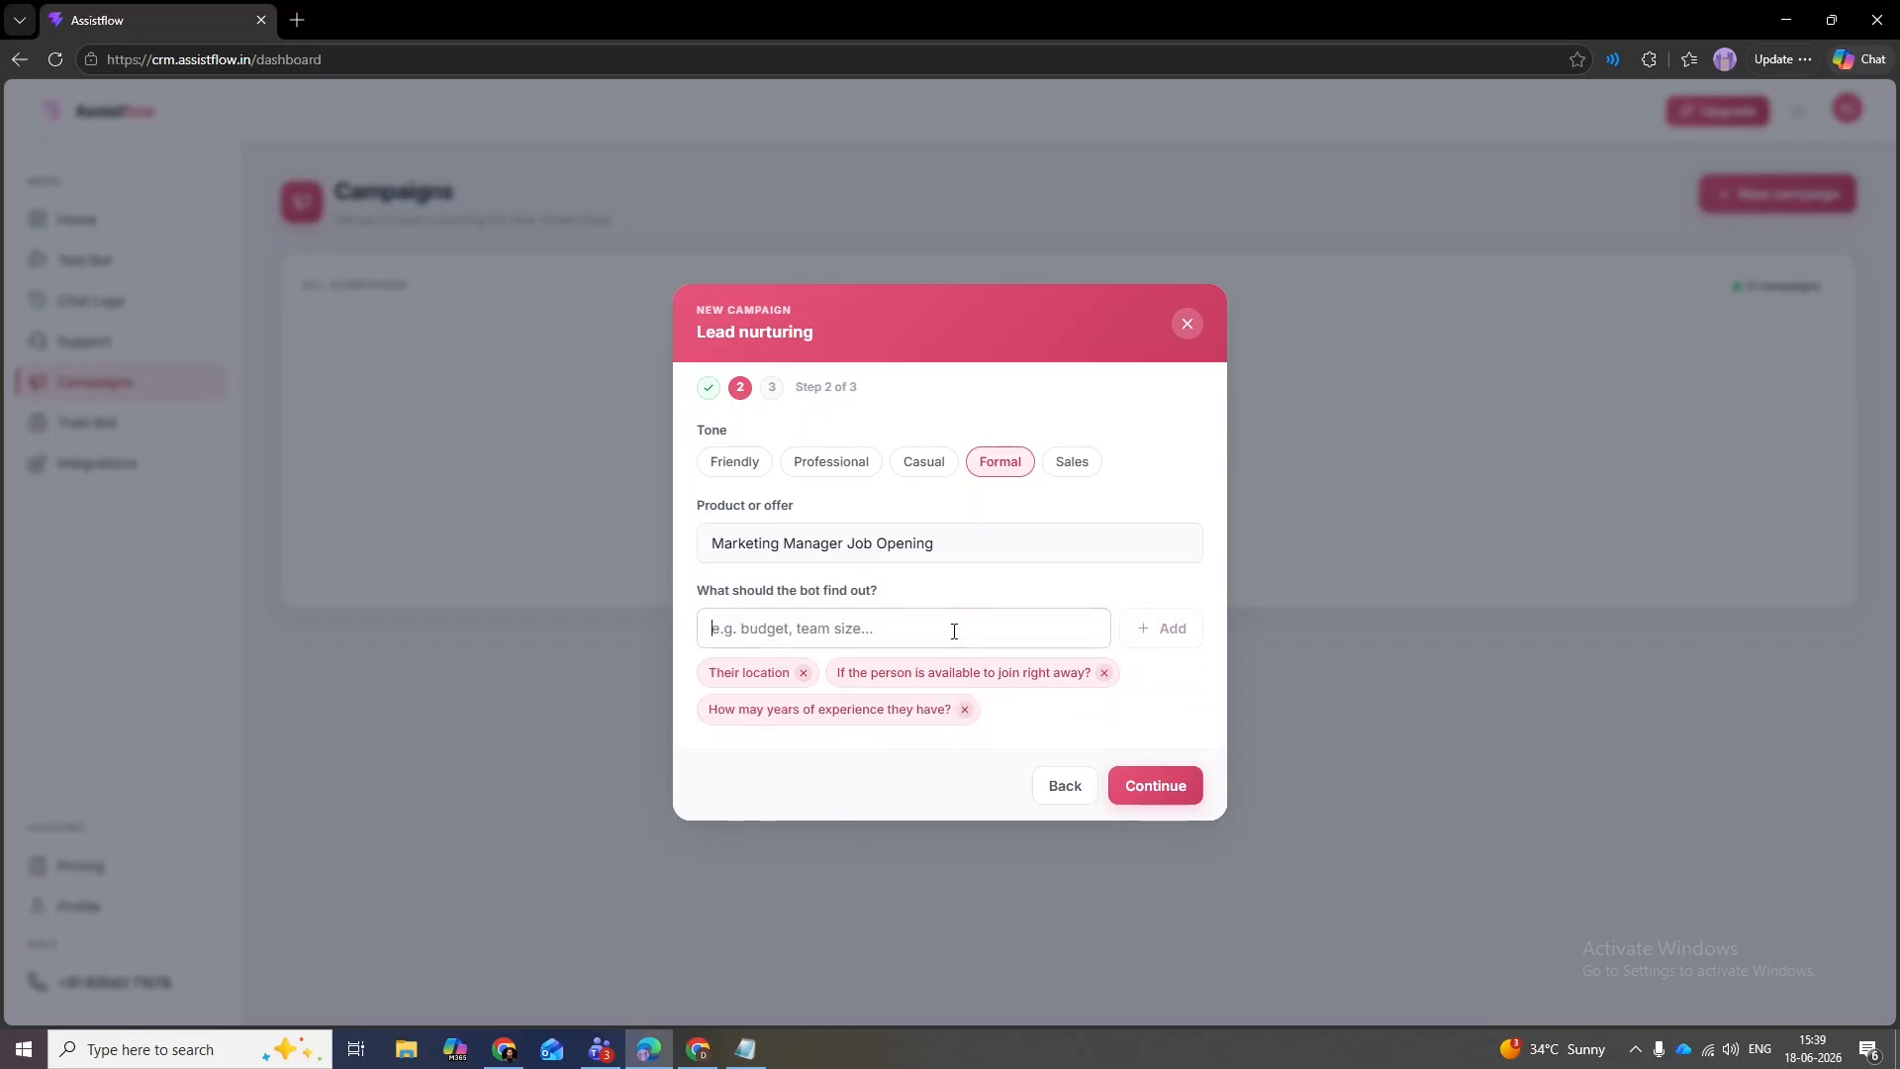
pyautogui.click(953, 630)
pyautogui.write('Have they wo')
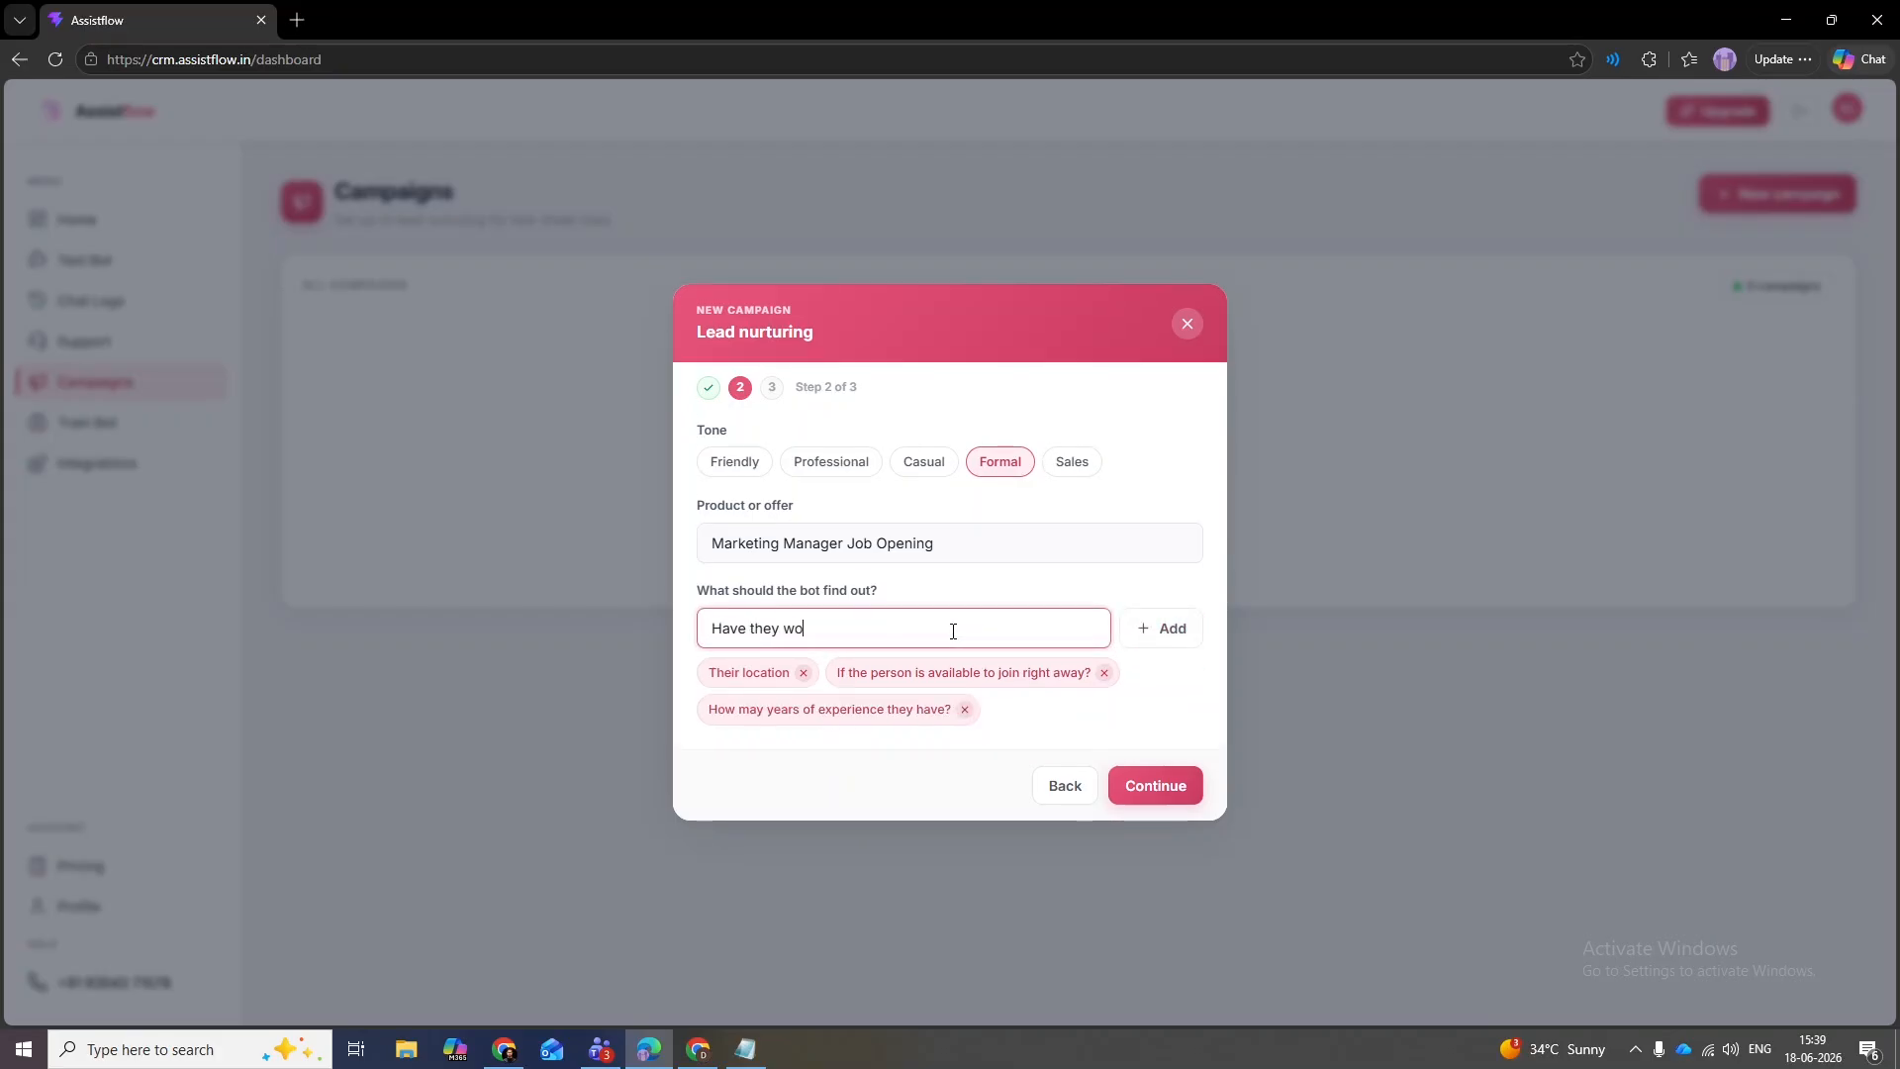
pyautogui.write('rked with a dental clinic before? If yes ')
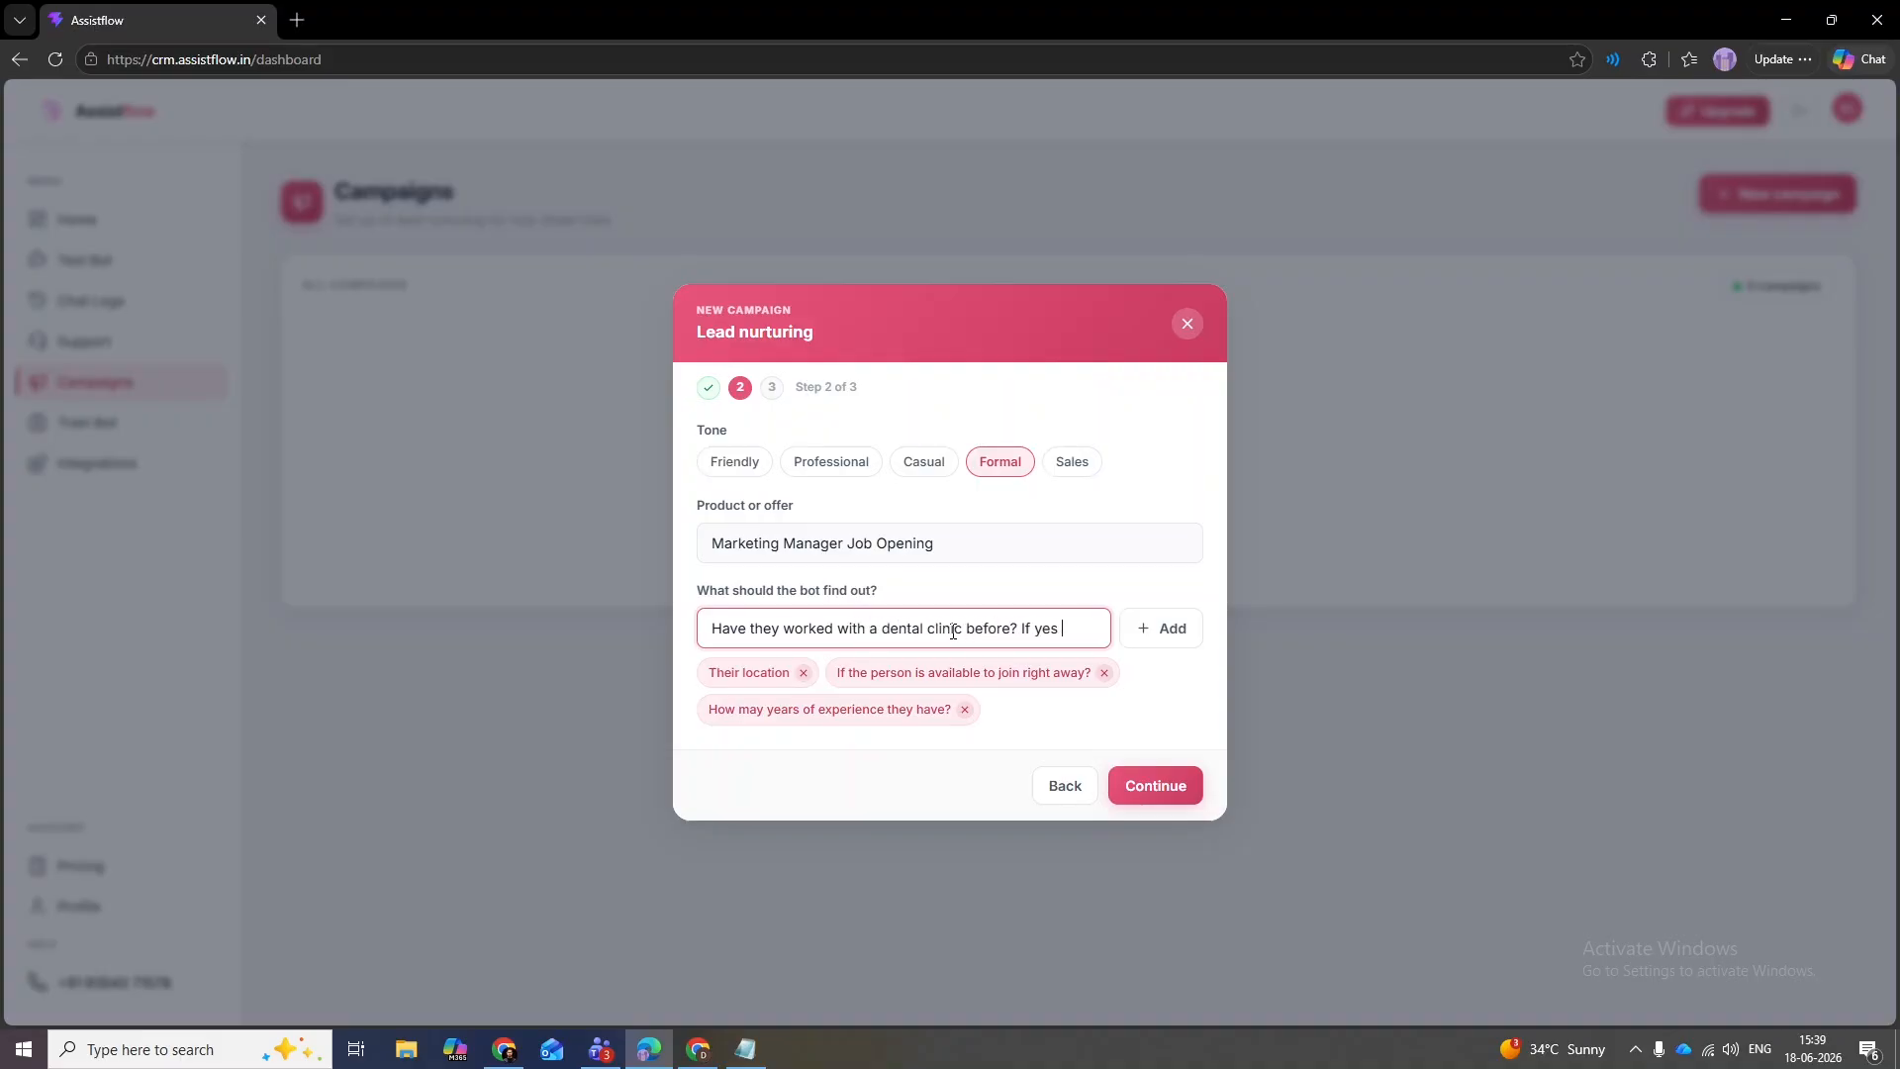
pyautogui.write('whicjh on')
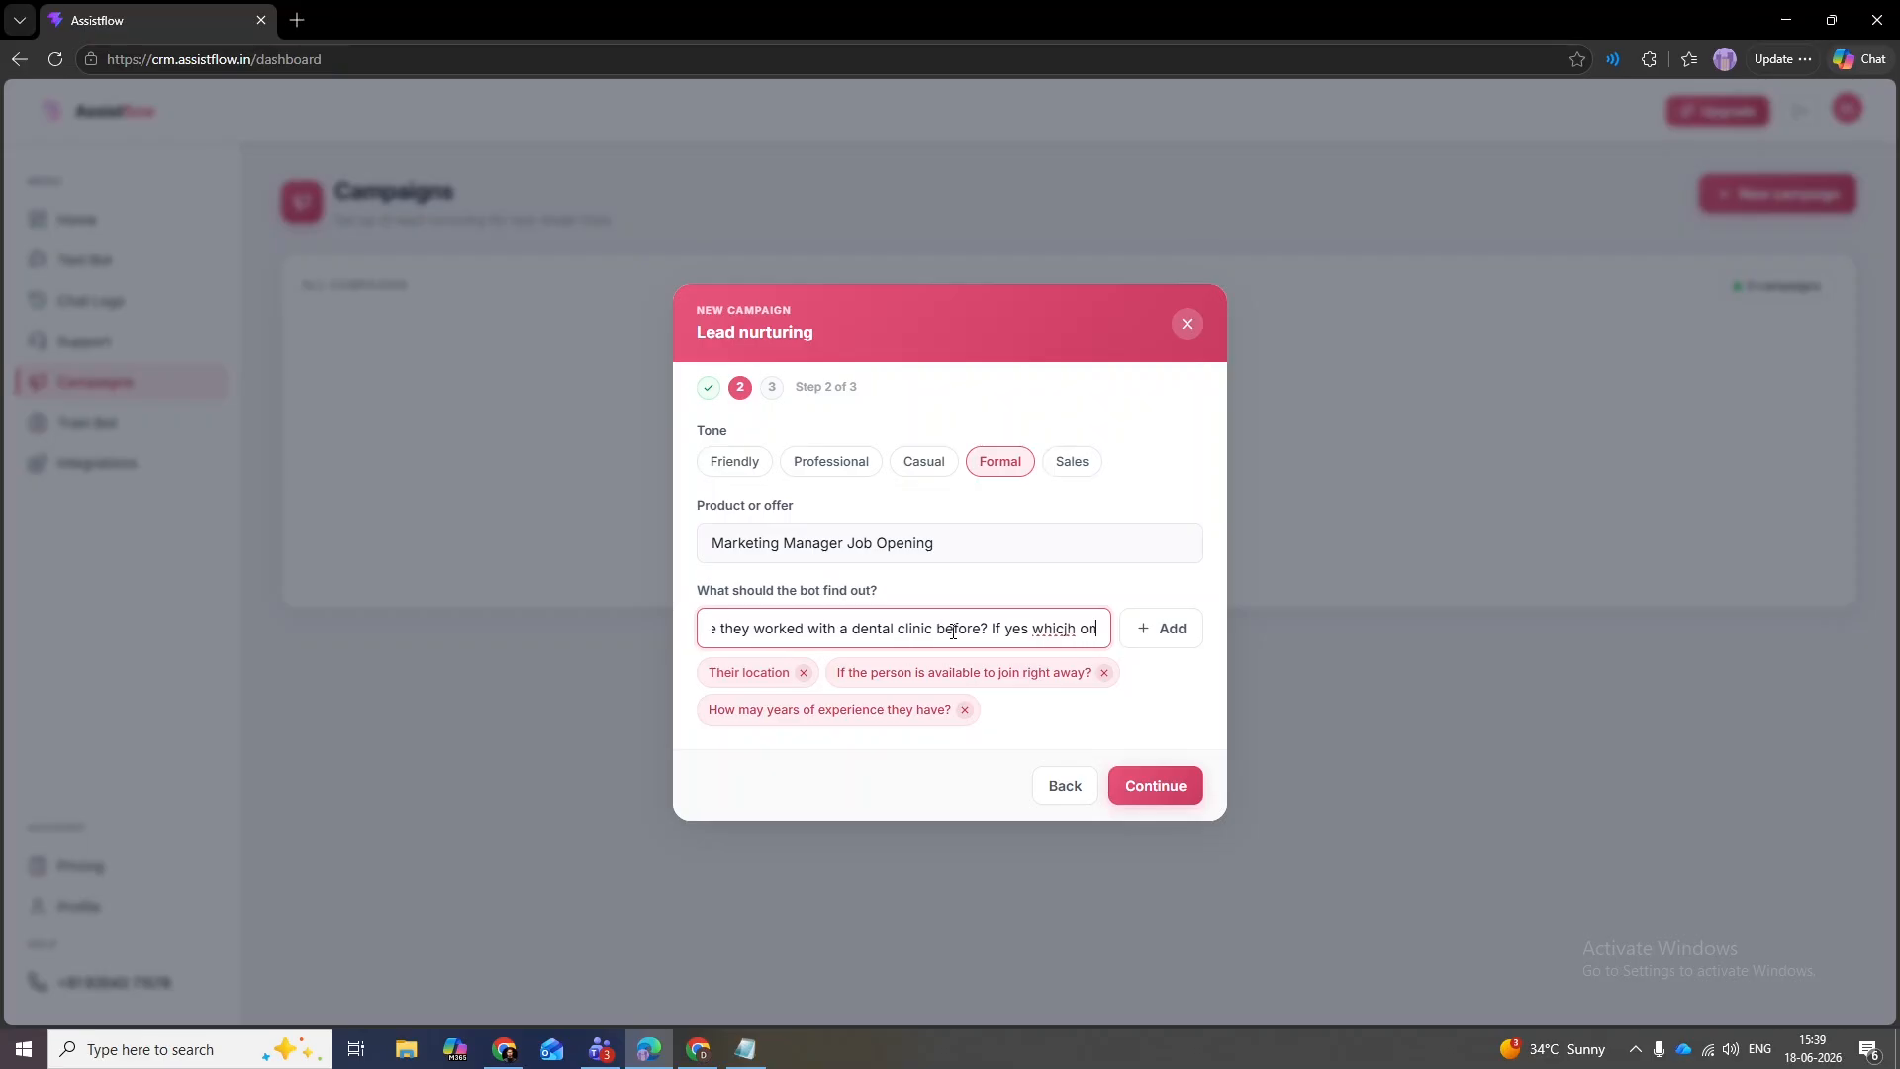
pyautogui.press('BackSpace')
pyautogui.press('BackSpace')
pyautogui.press('BackSpace')
pyautogui.press('BackSpace')
pyautogui.press('BackSpace')
pyautogui.write('h one?')
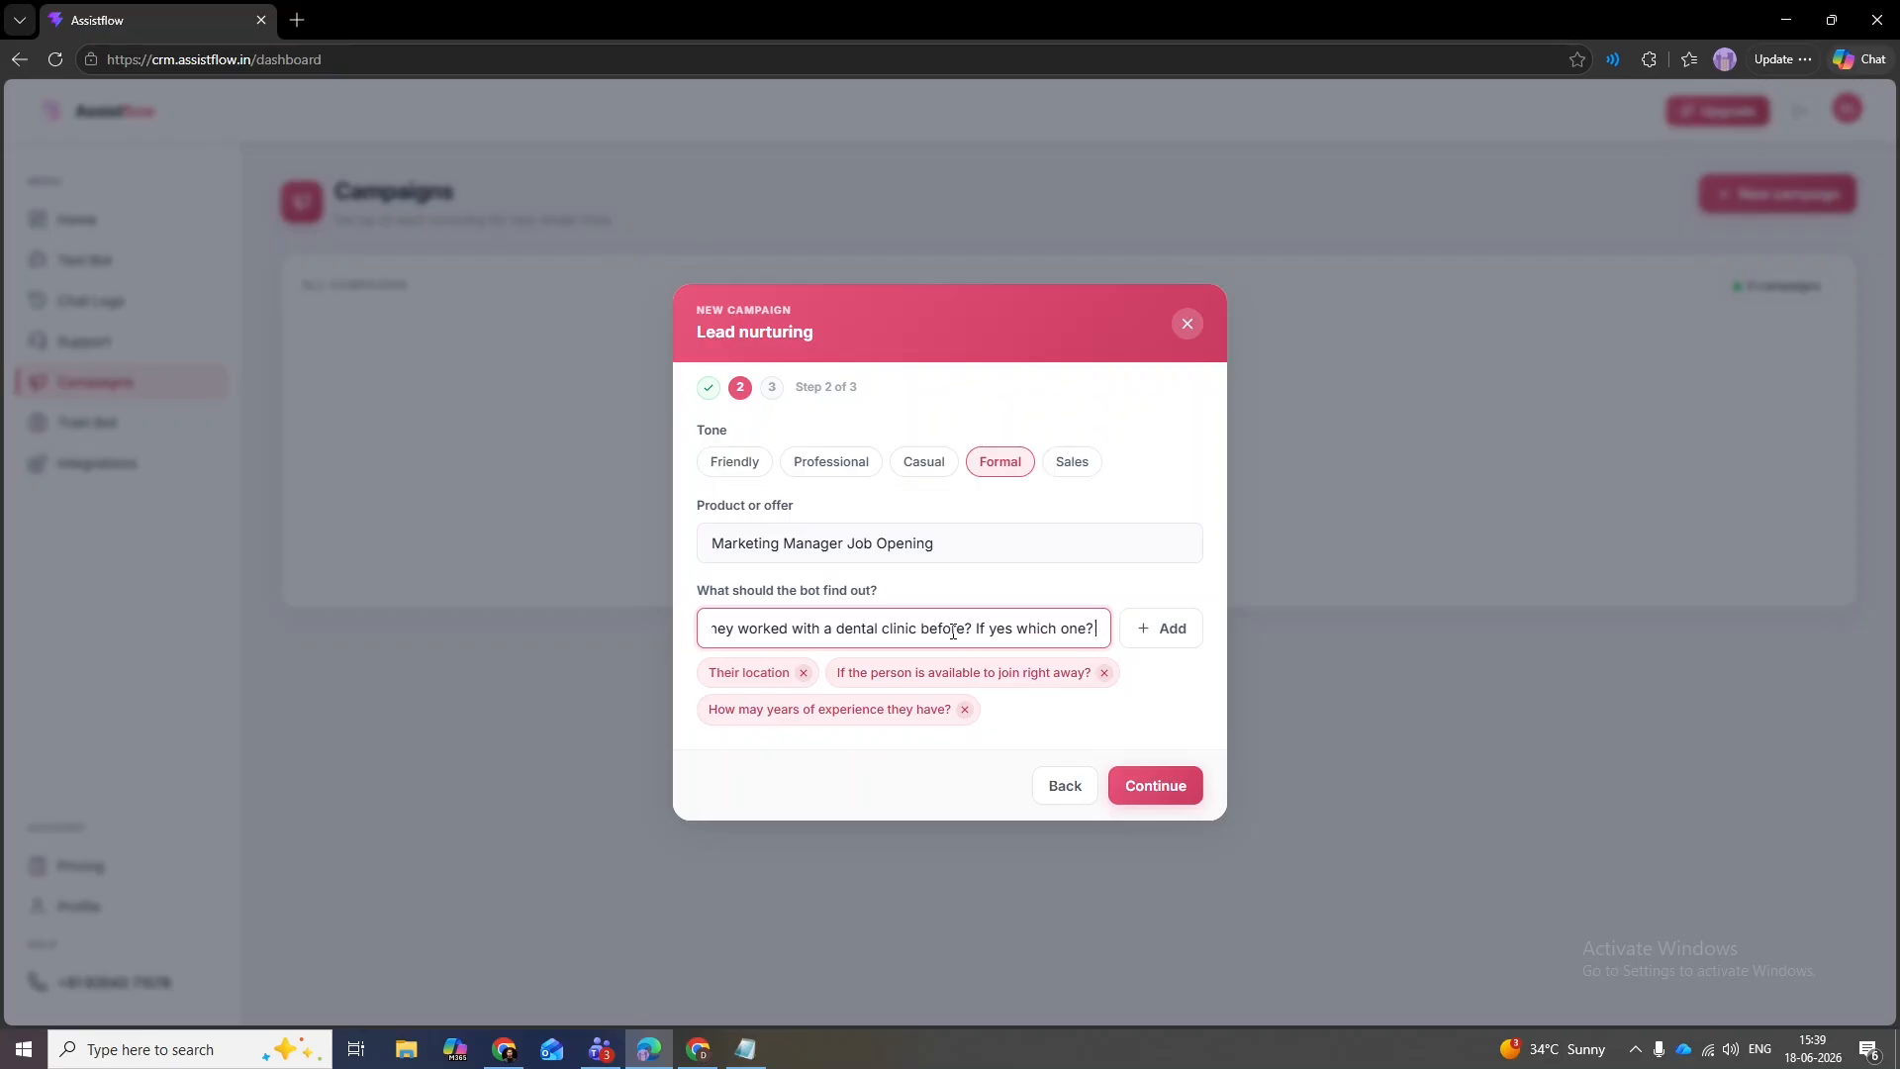
pyautogui.click(1154, 628)
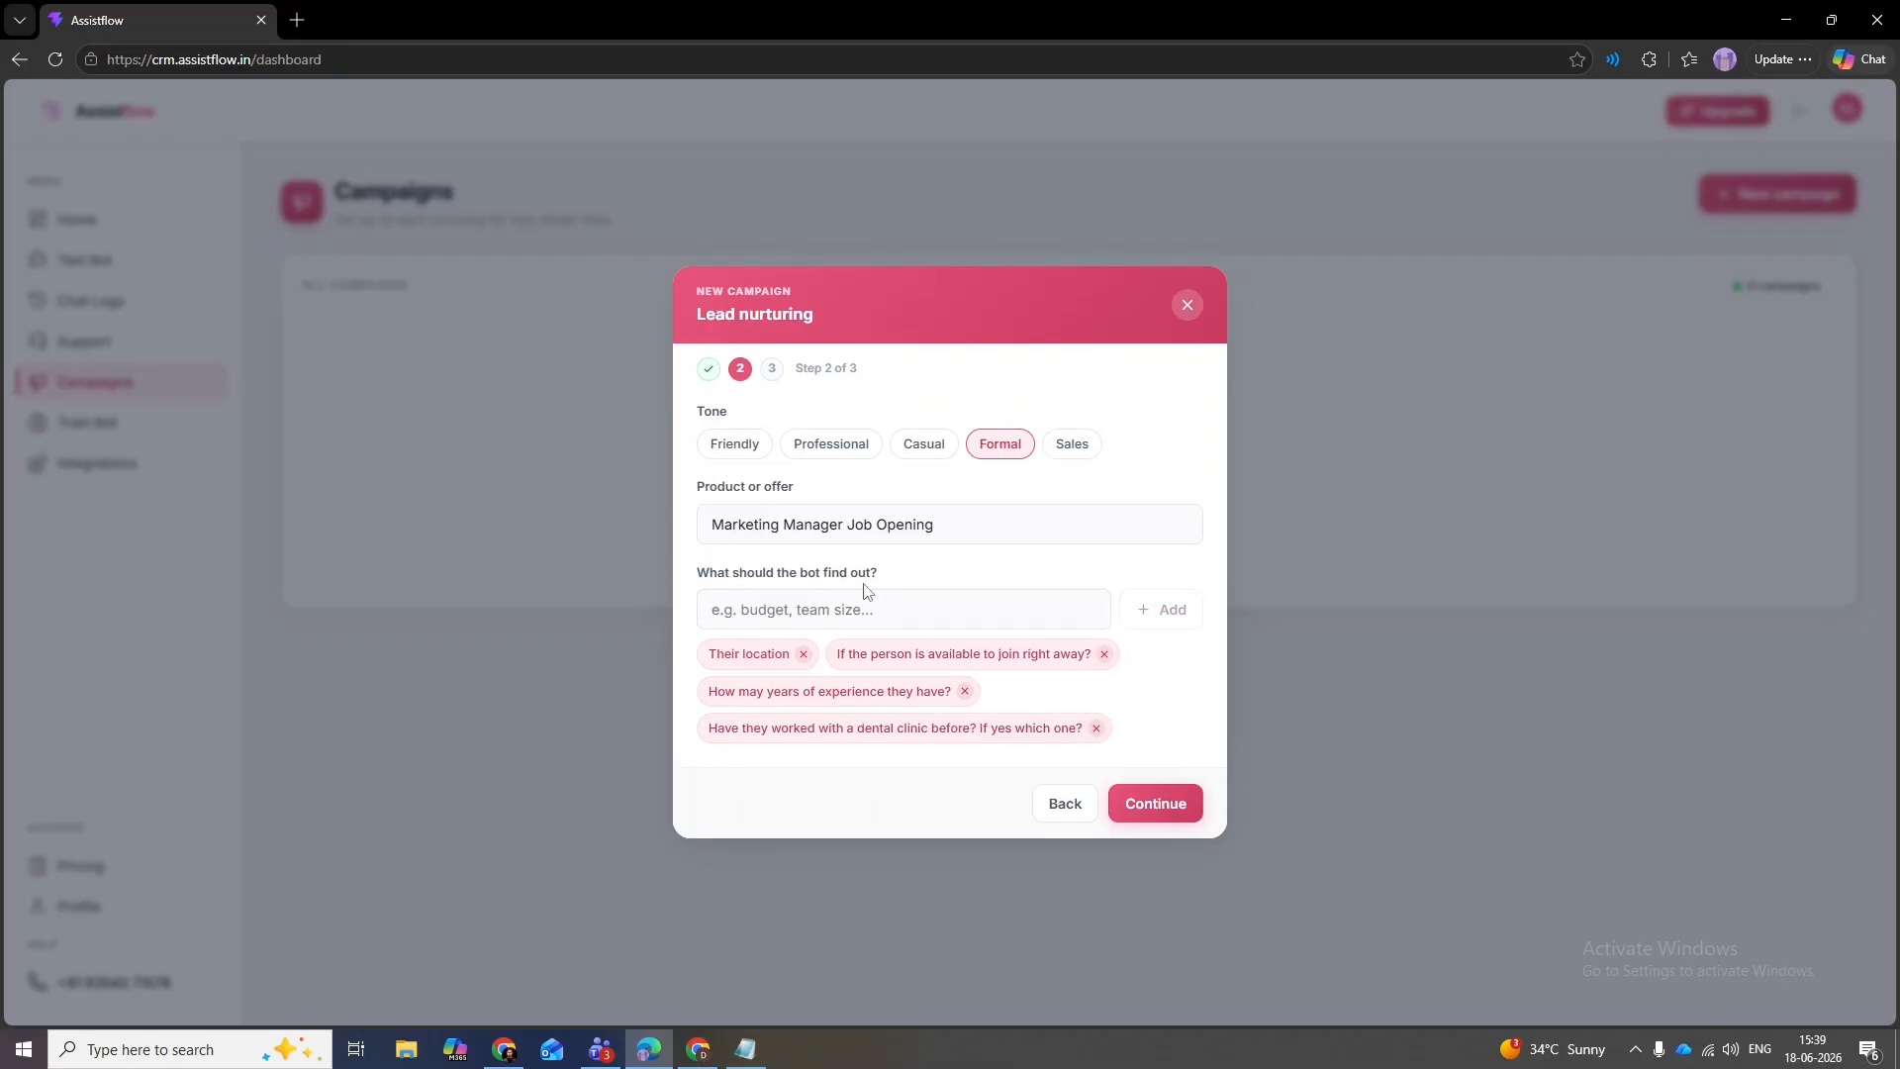
pyautogui.click(1148, 811)
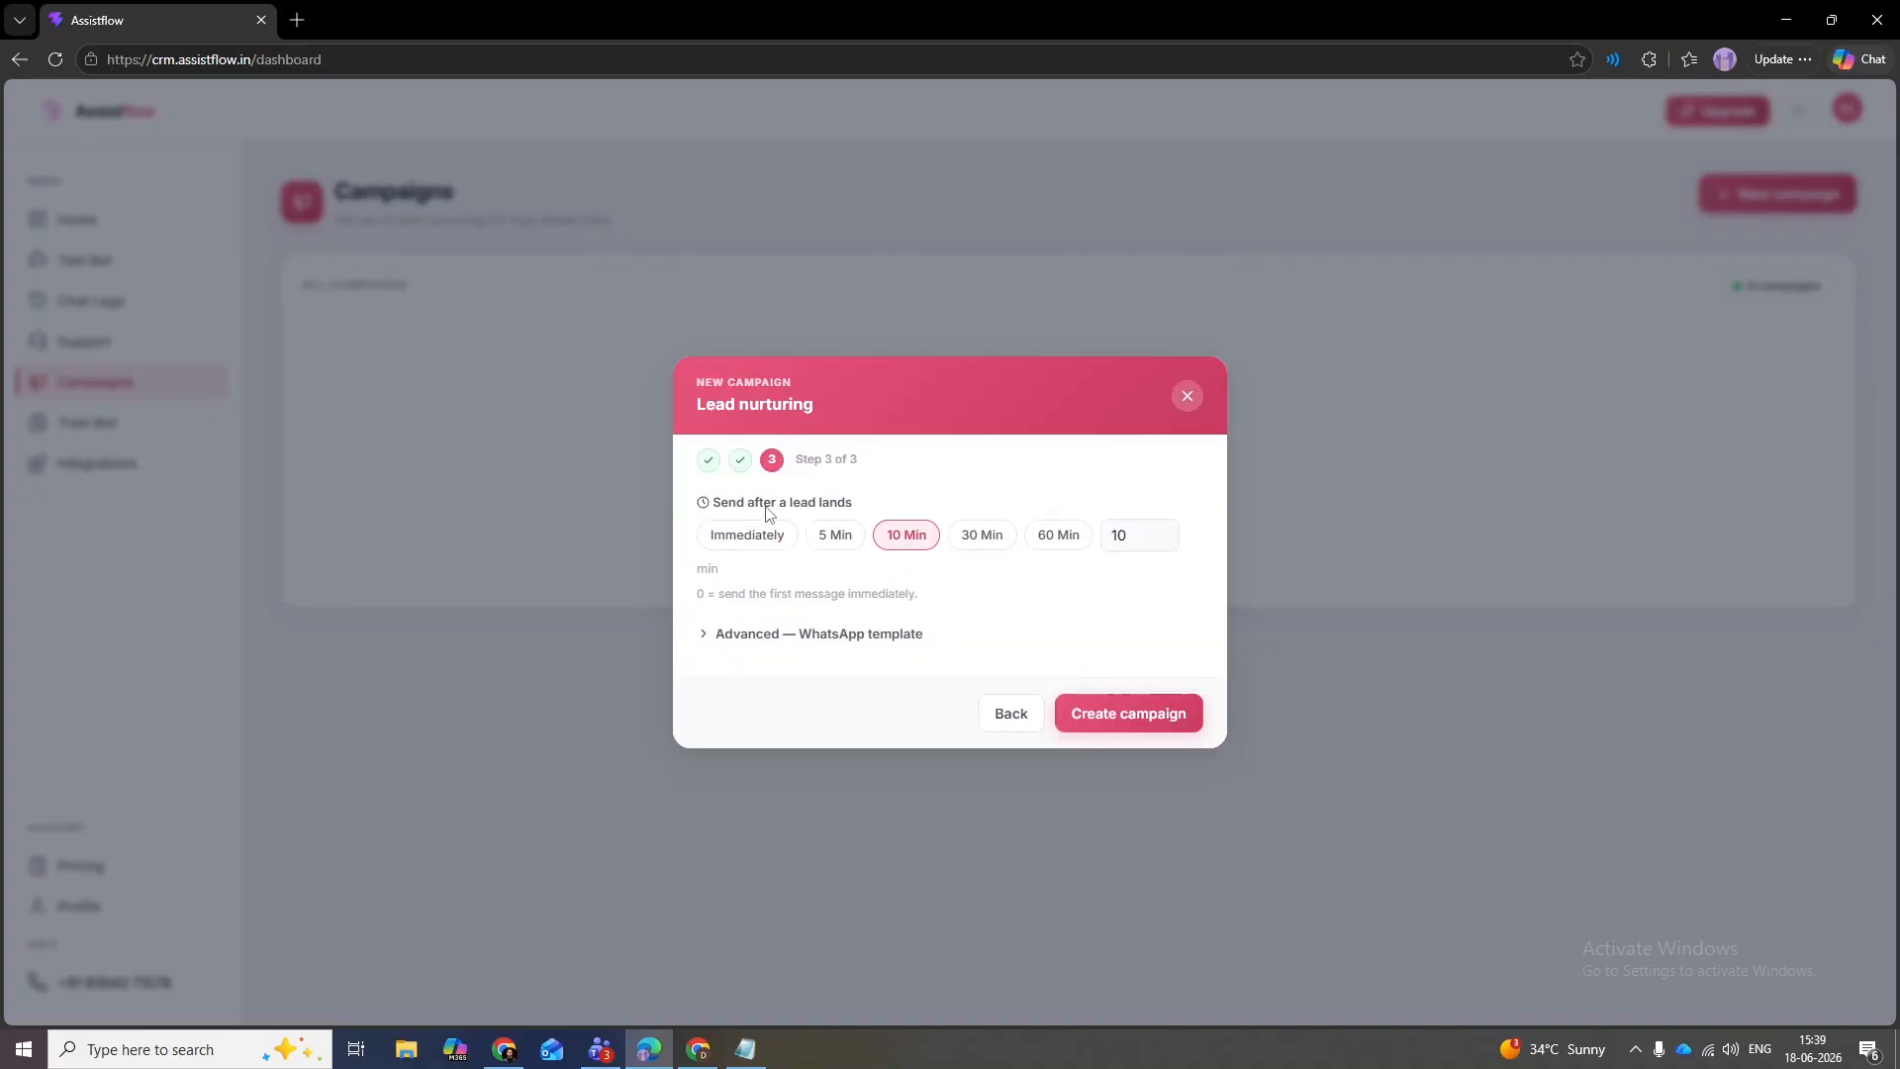
# - Choose Immediately (0 min) send timing and create the Filter MM Candidate_June26 campaign
pyautogui.moveTo(856, 505); pyautogui.dragTo(713, 509)
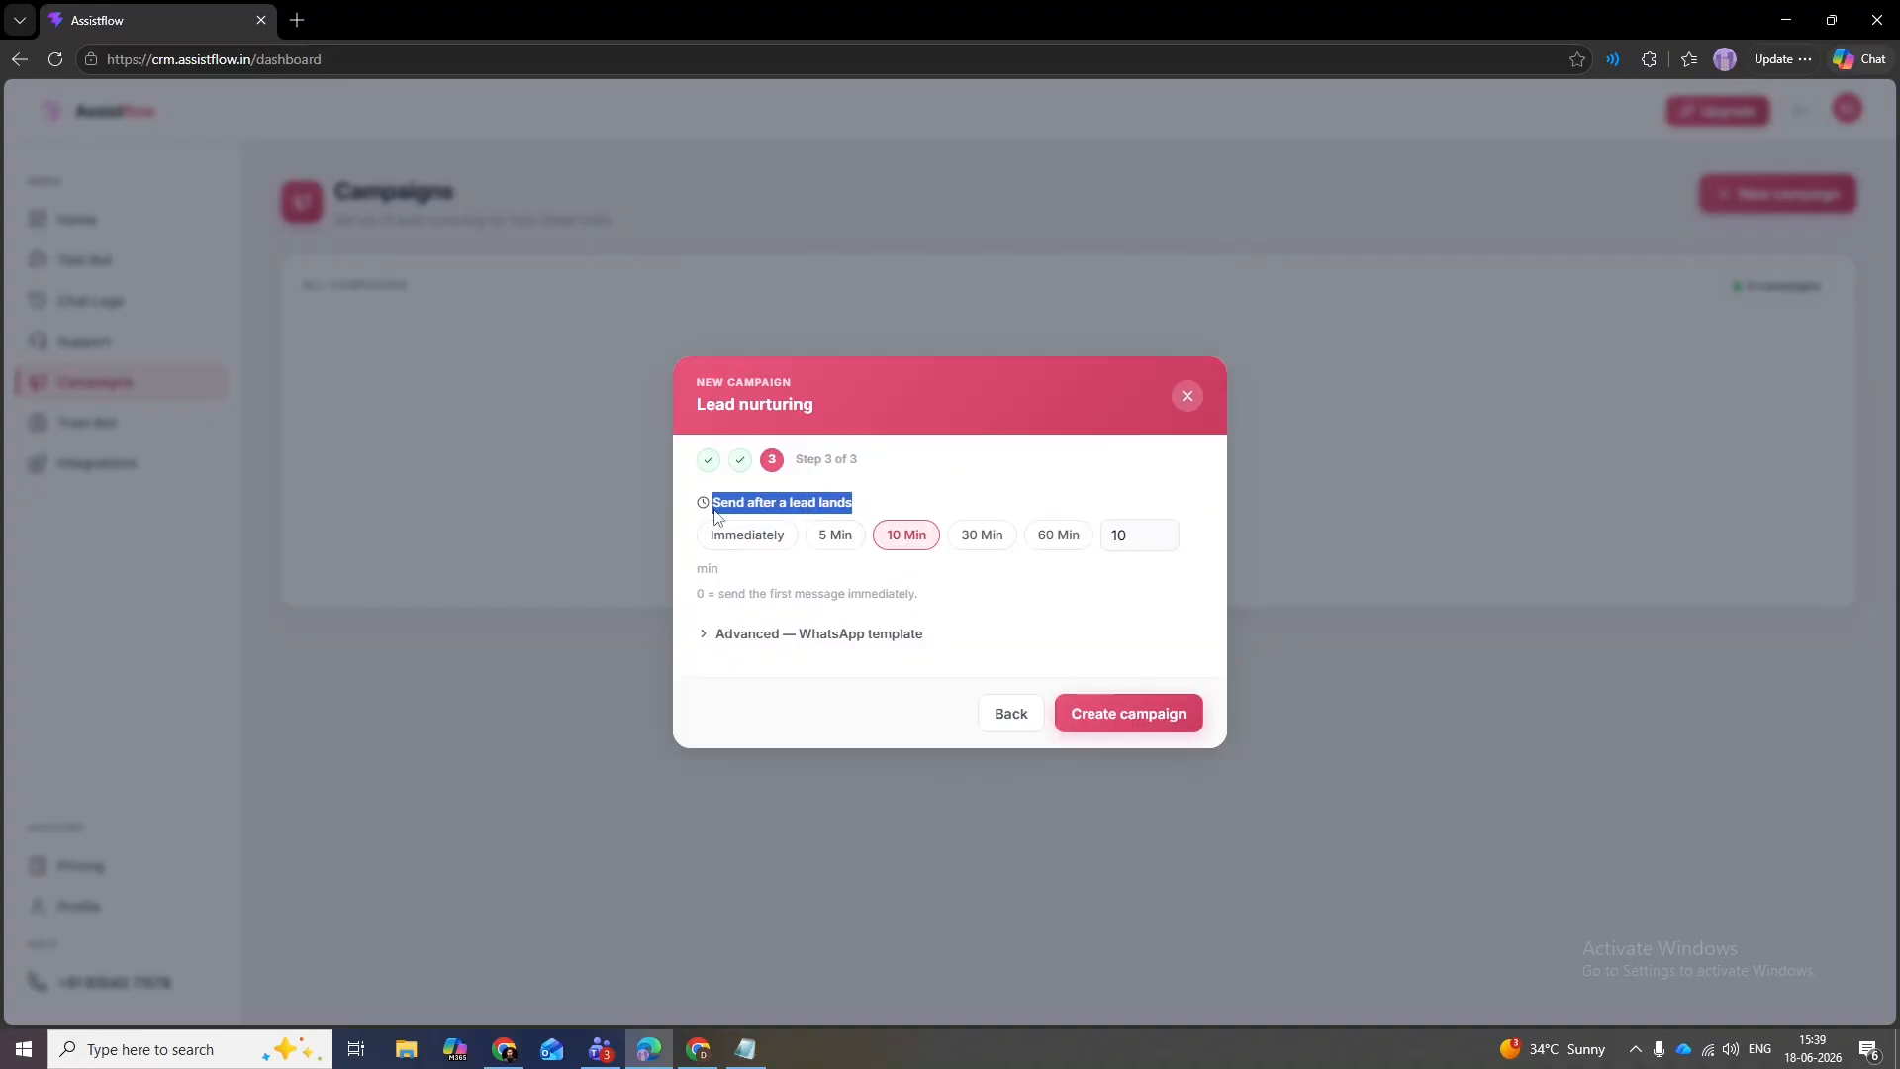
pyautogui.click(829, 510)
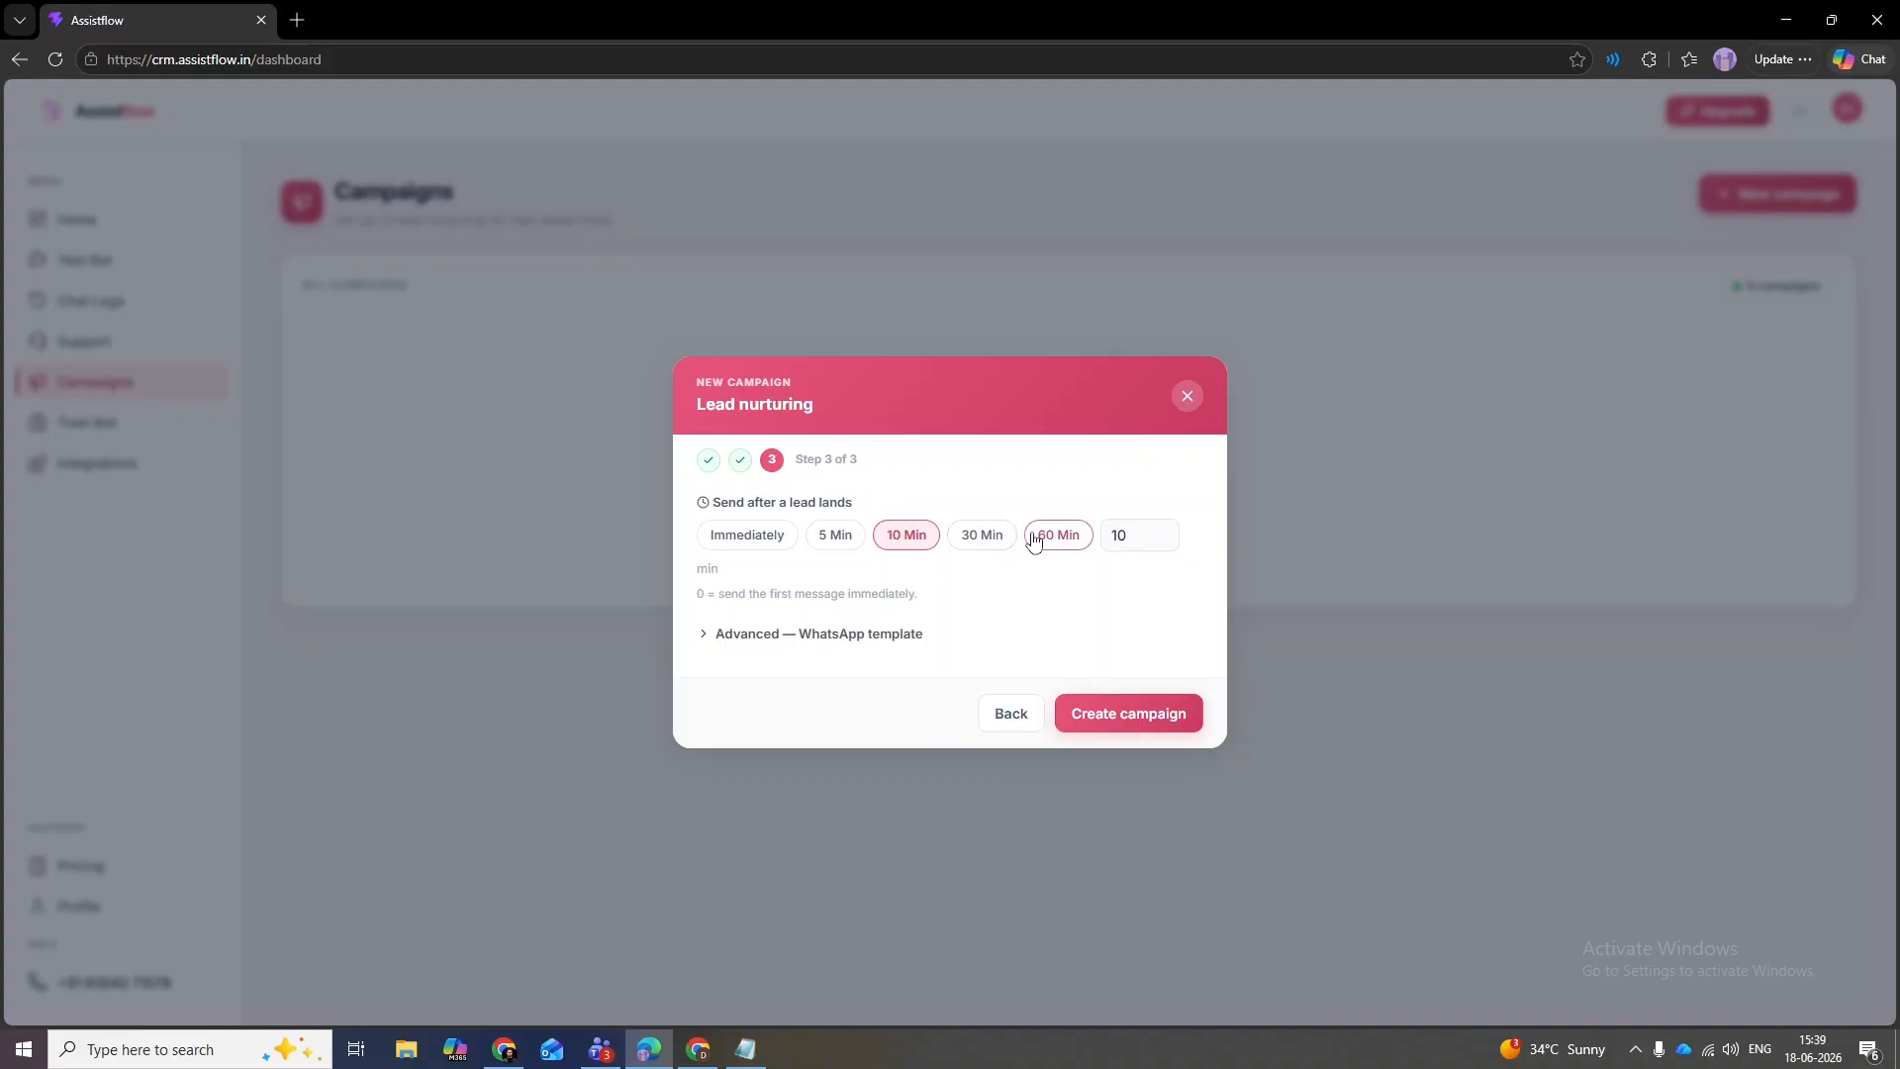
pyautogui.click(1162, 541)
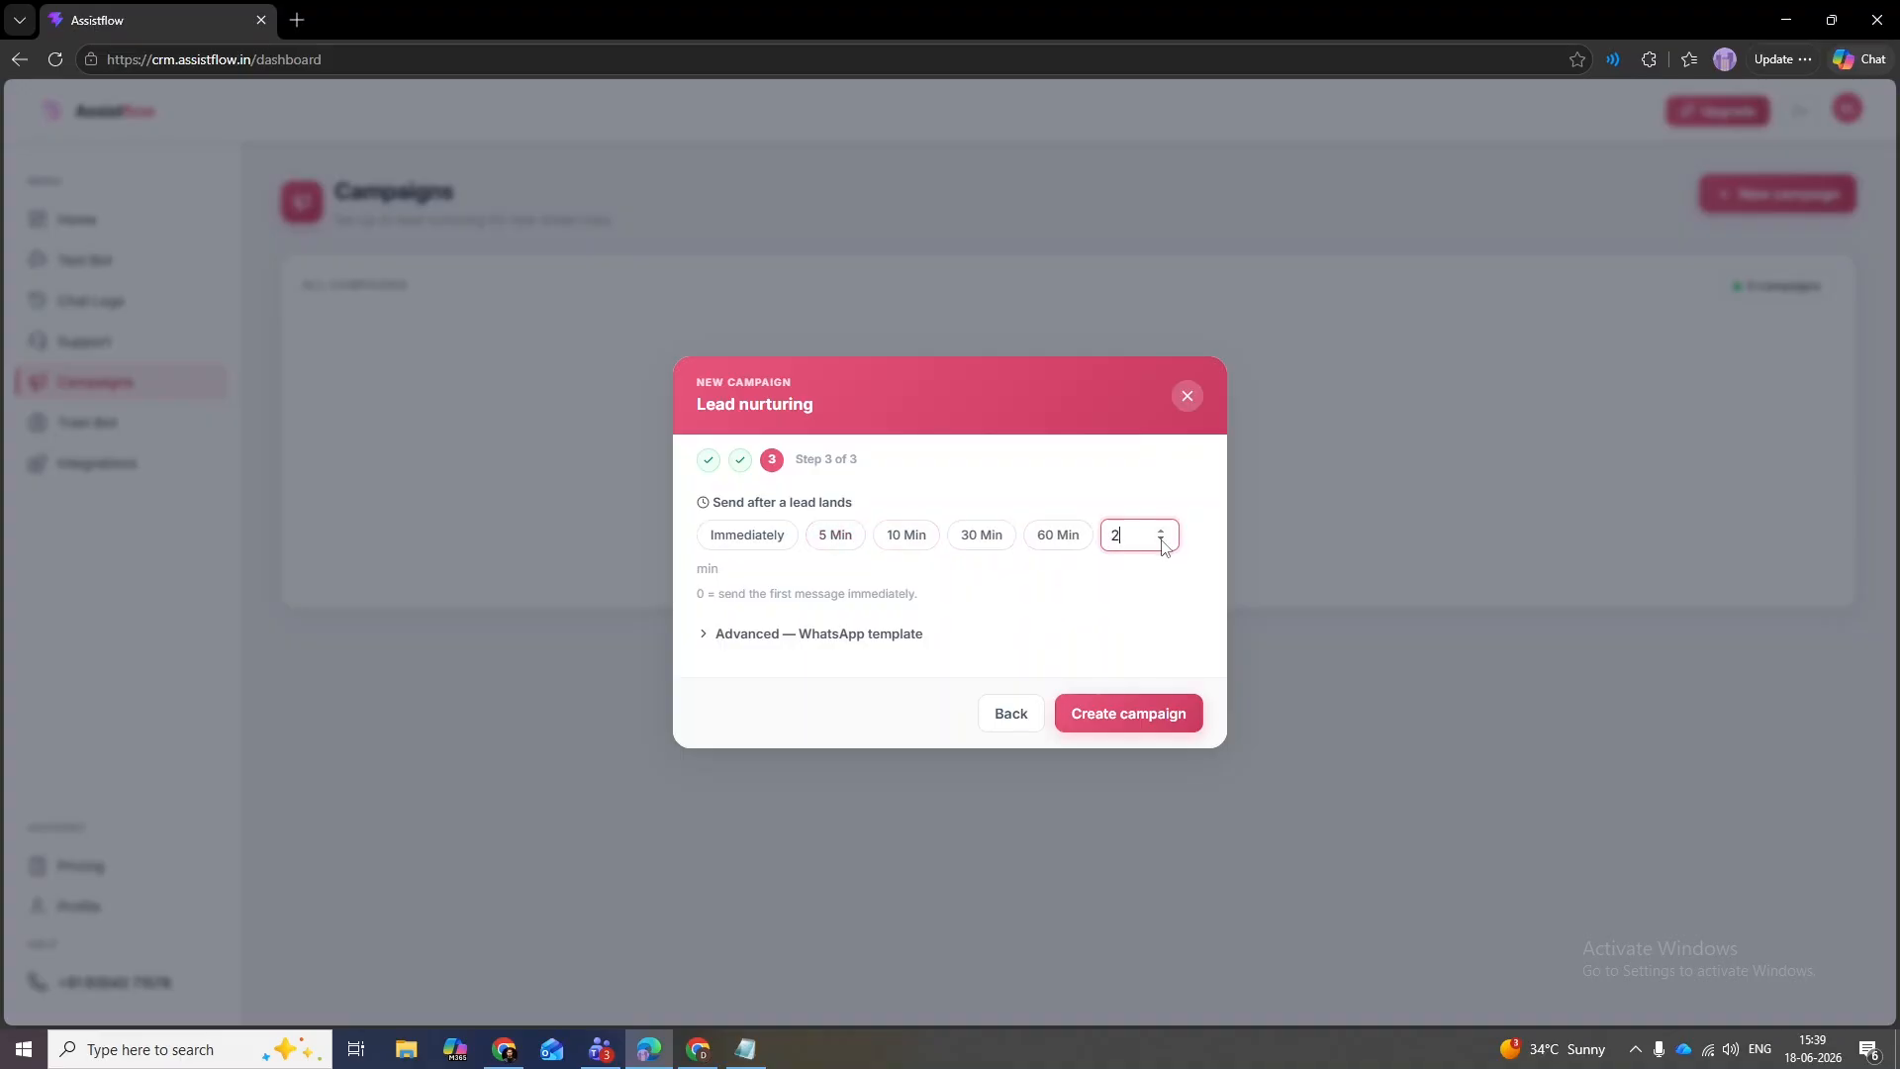
pyautogui.click(1140, 596)
pyautogui.click(760, 532)
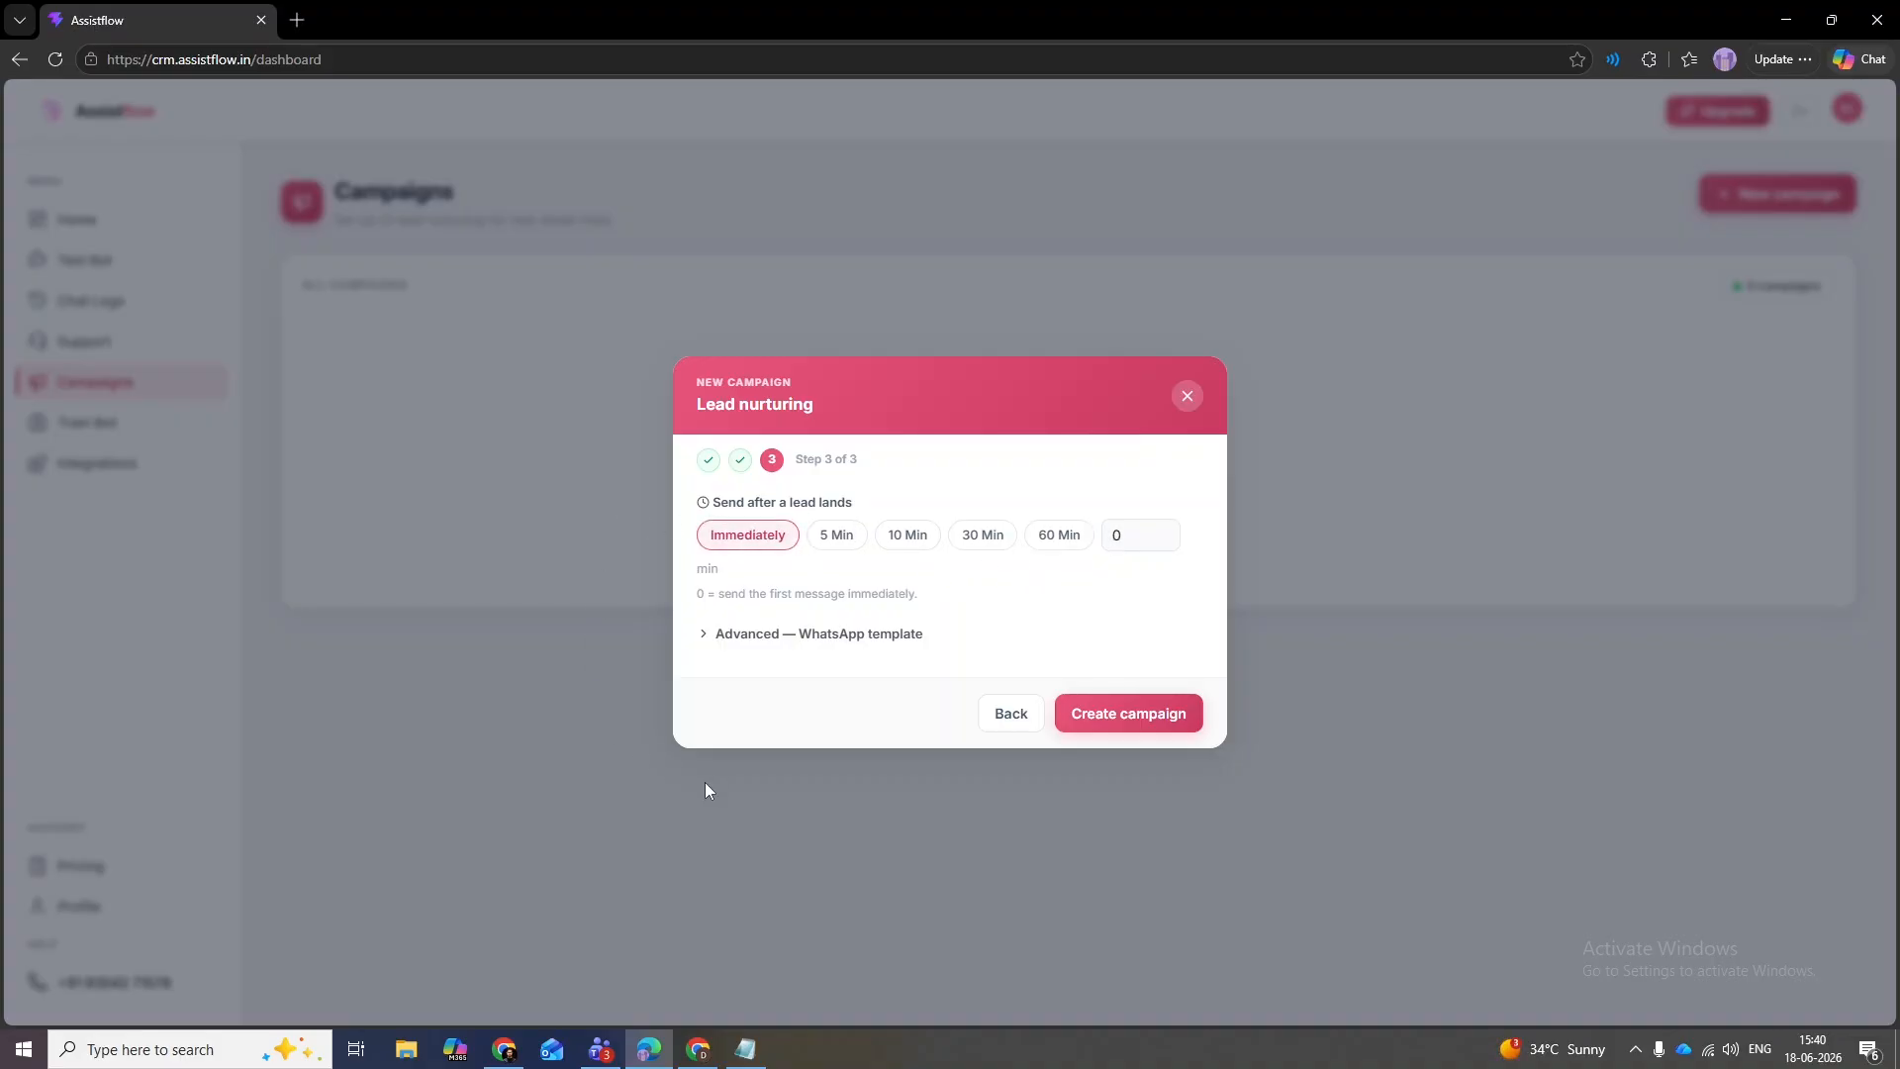
pyautogui.click(1154, 718)
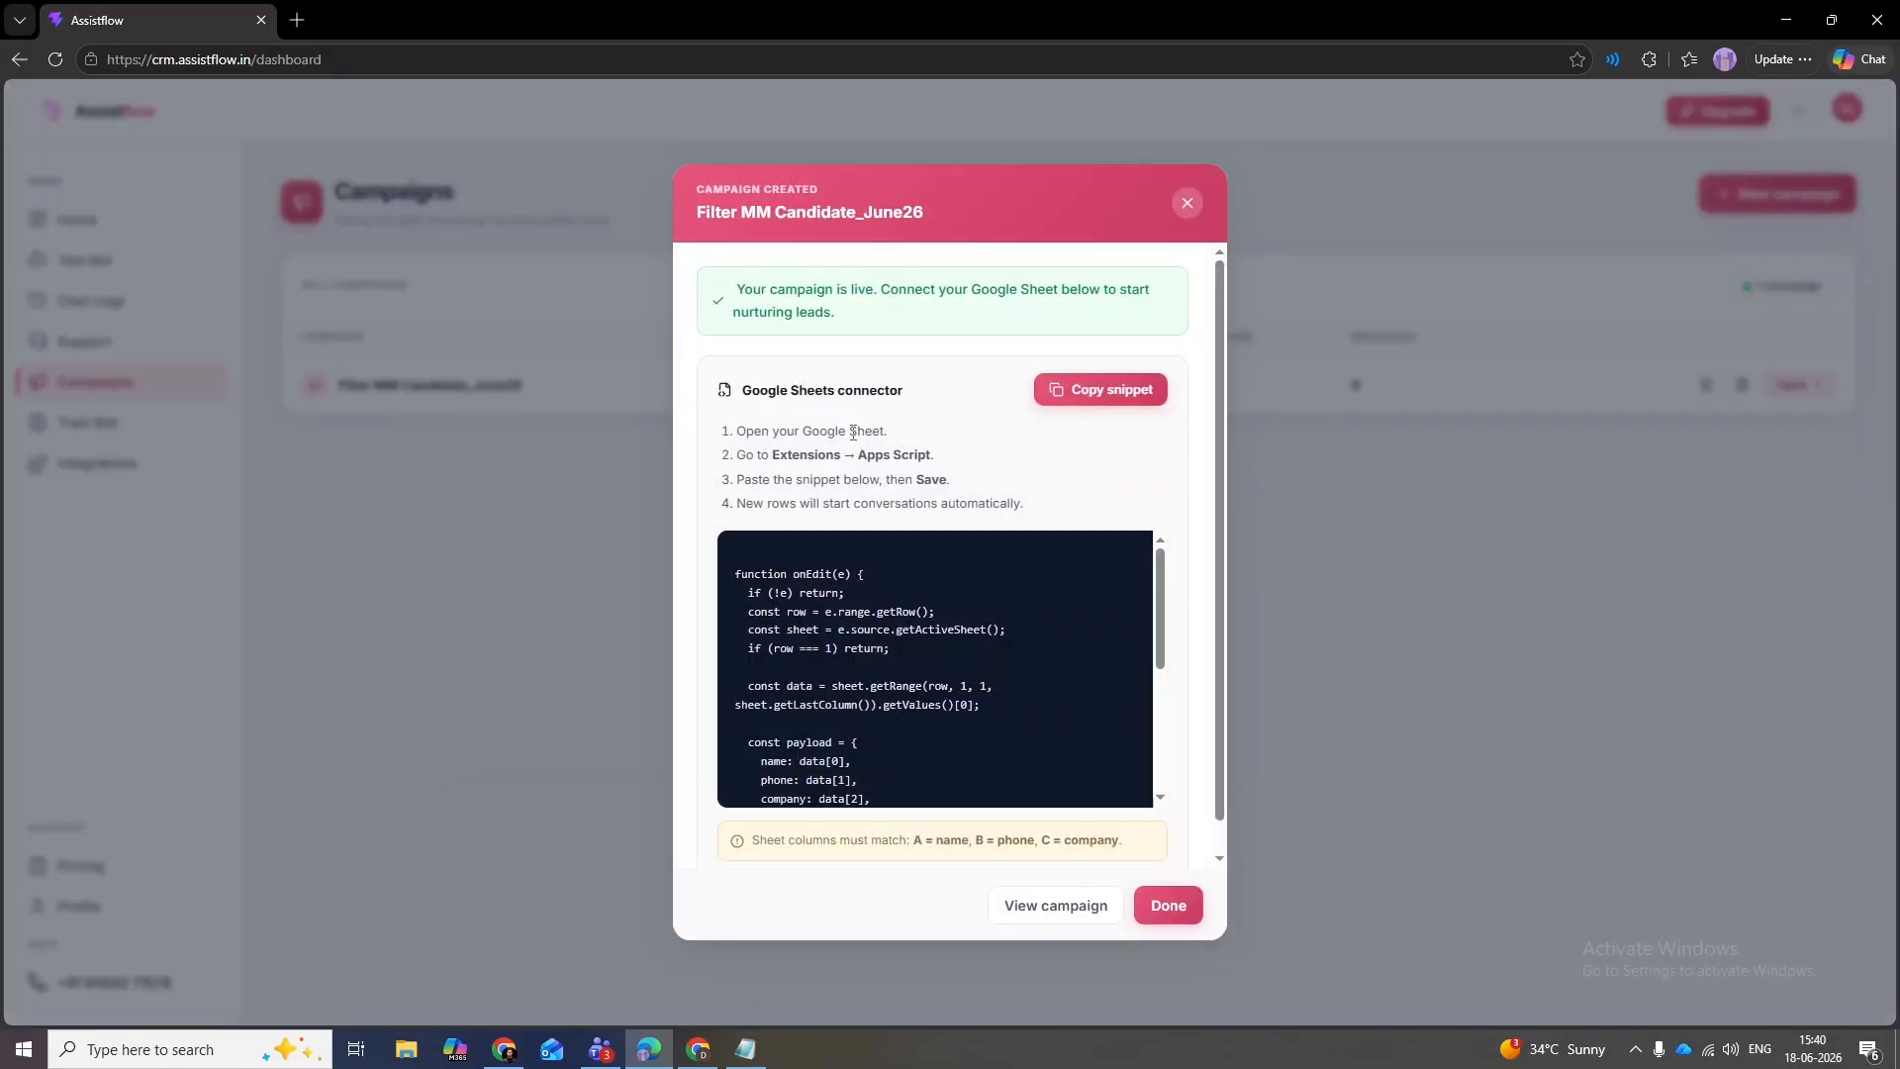
# - Copy the Google Sheets connector snippet from the Campaign Created dialog
pyautogui.click(1074, 400)
pyautogui.moveTo(1218, 536); pyautogui.dragTo(1204, 485)
pyautogui.click(1109, 404)
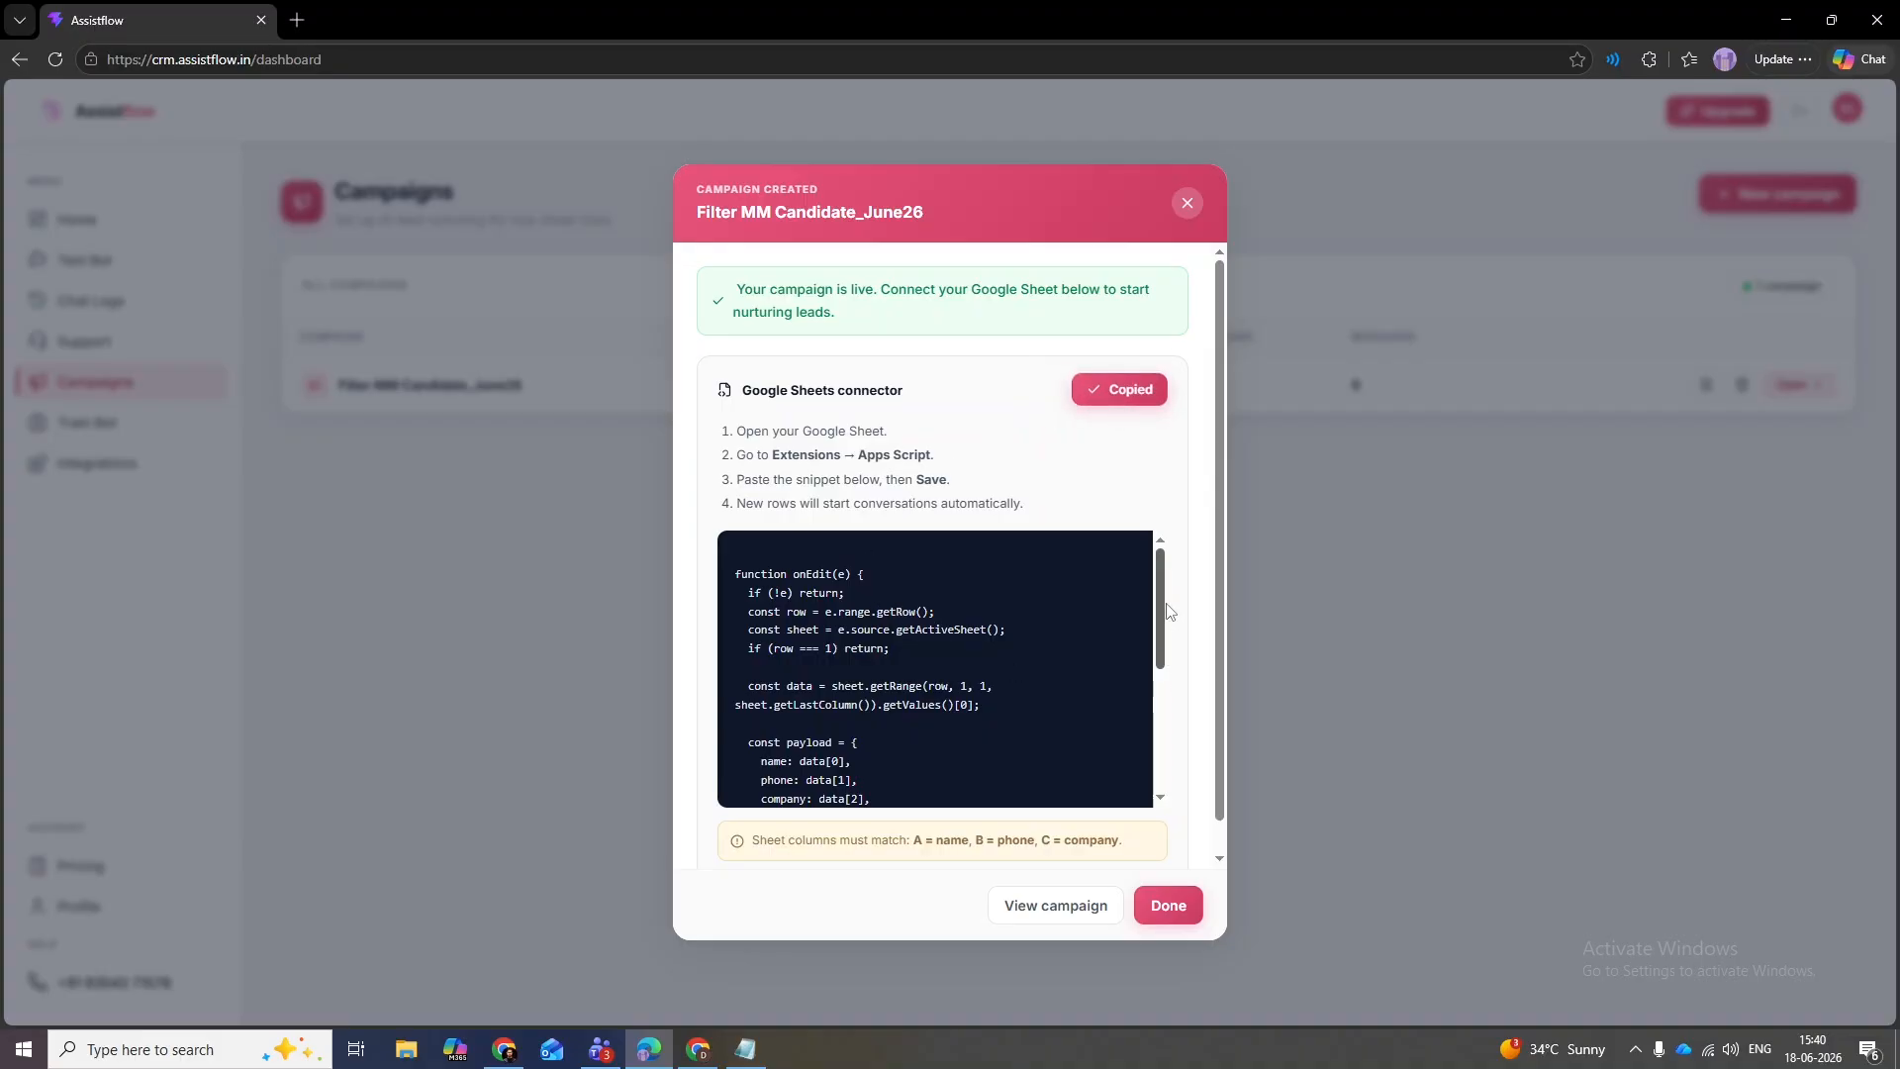
pyautogui.moveTo(1164, 616)
pyautogui.mouseDown()
pyautogui.moveTo(1155, 811)
pyautogui.moveTo(1159, 604)
pyautogui.mouseUp()
# - Switch to Chrome and open a blank Google Sheets spreadsheet from the apps launcher
pyautogui.hotkey('alt', 'Tab')
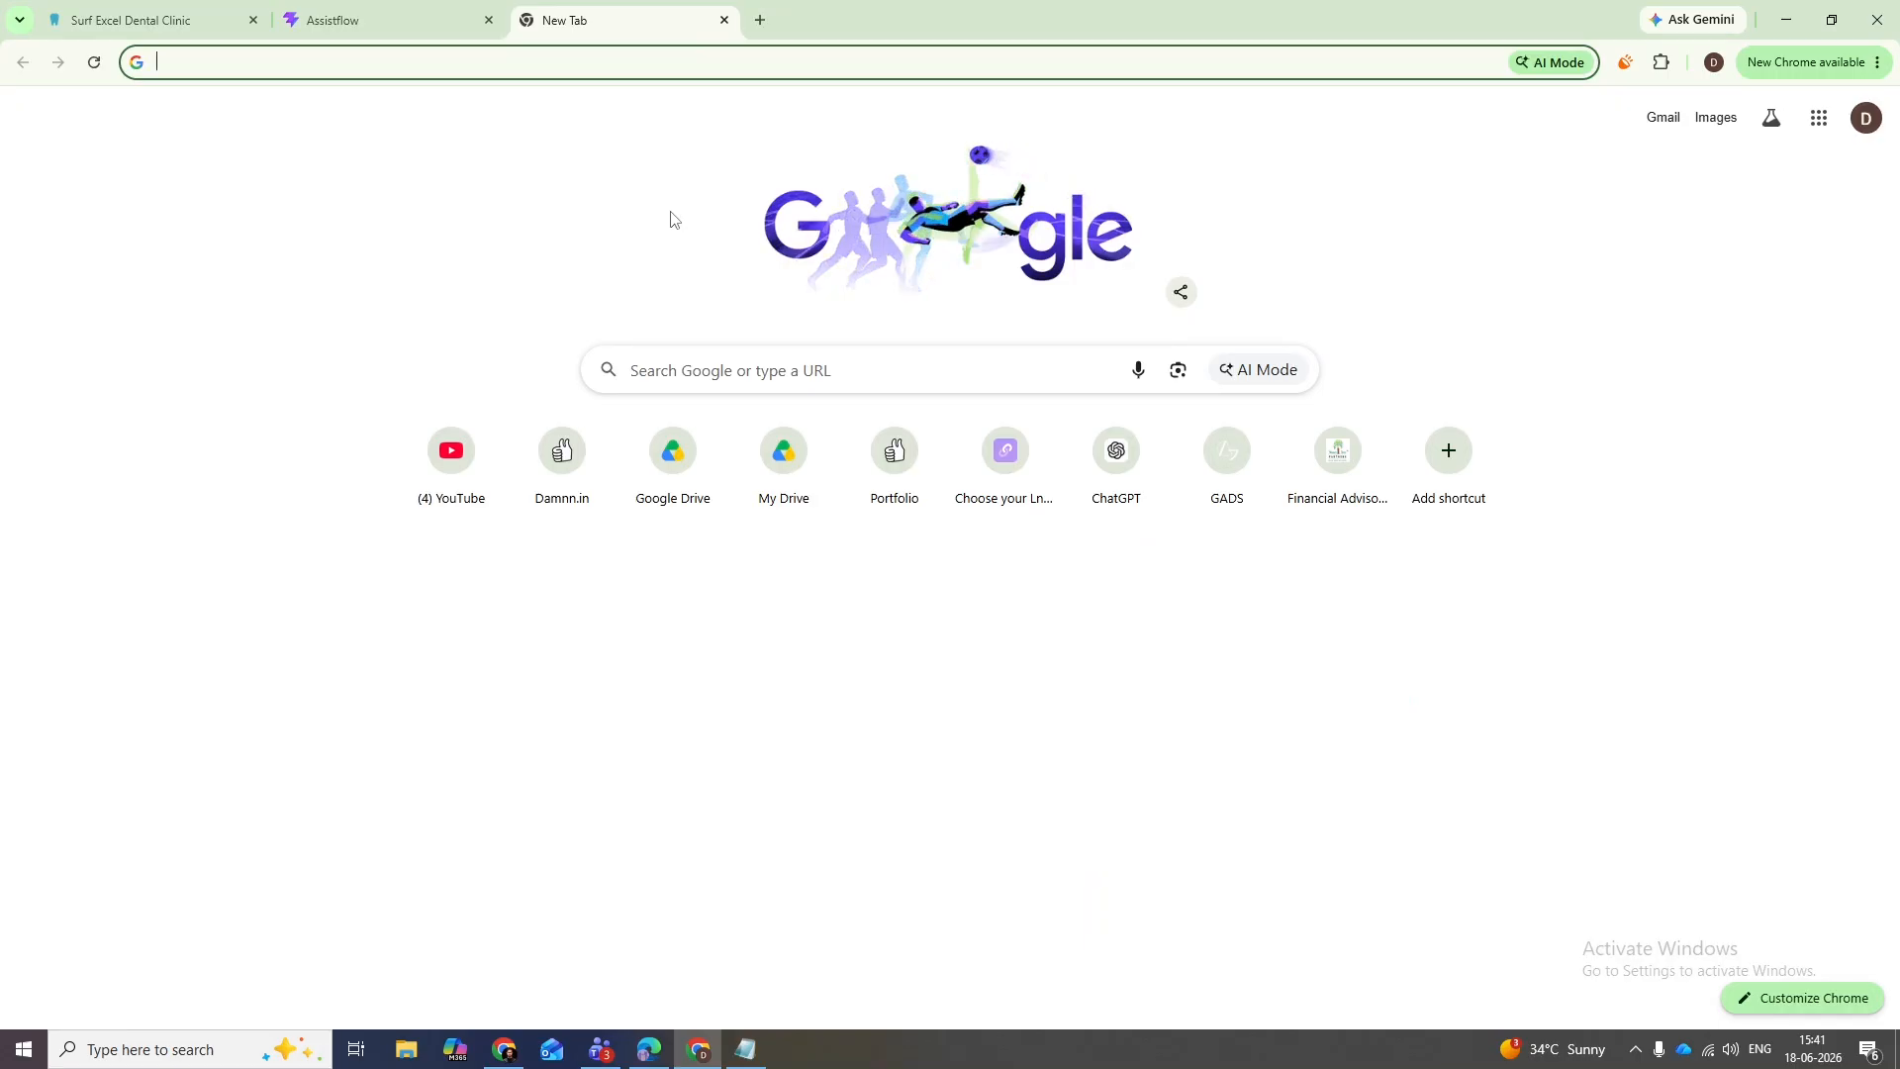
pyautogui.click(1819, 118)
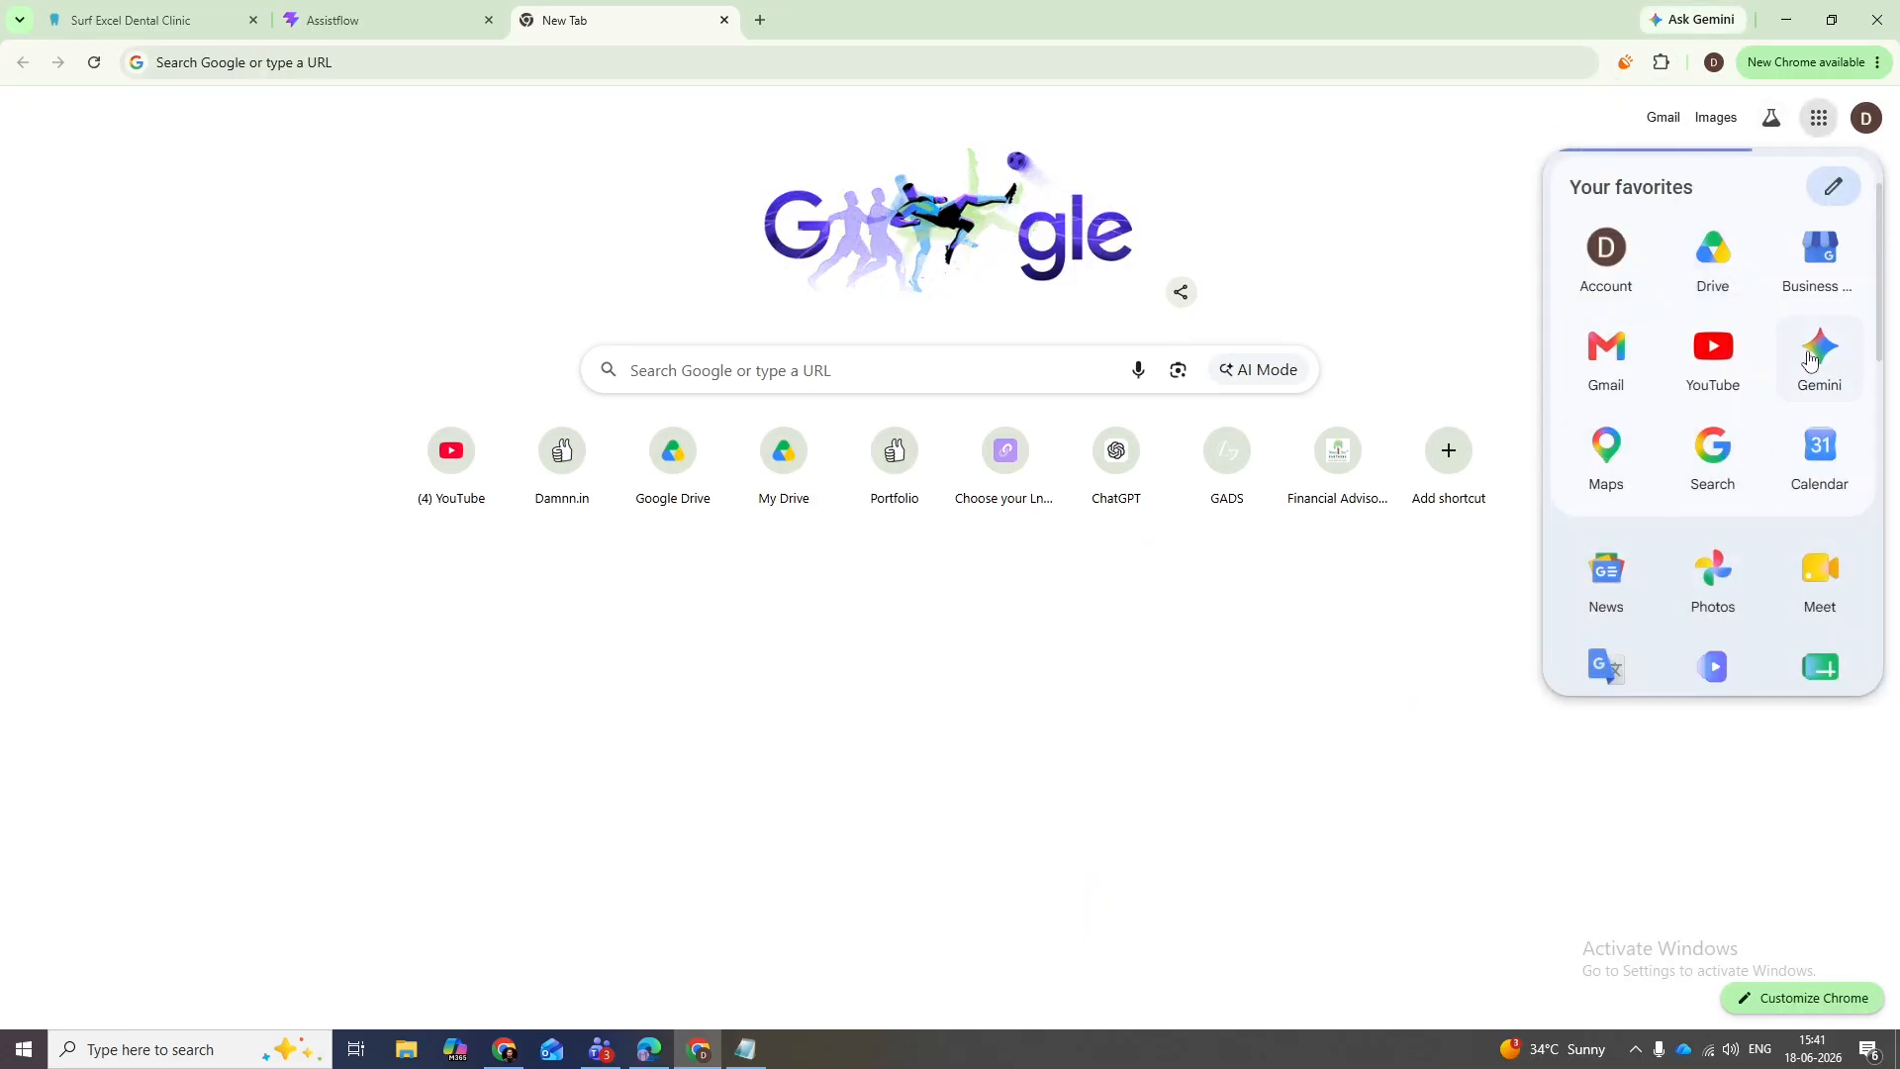
pyautogui.moveTo(1880, 281); pyautogui.dragTo(1879, 342)
pyautogui.click(1827, 429)
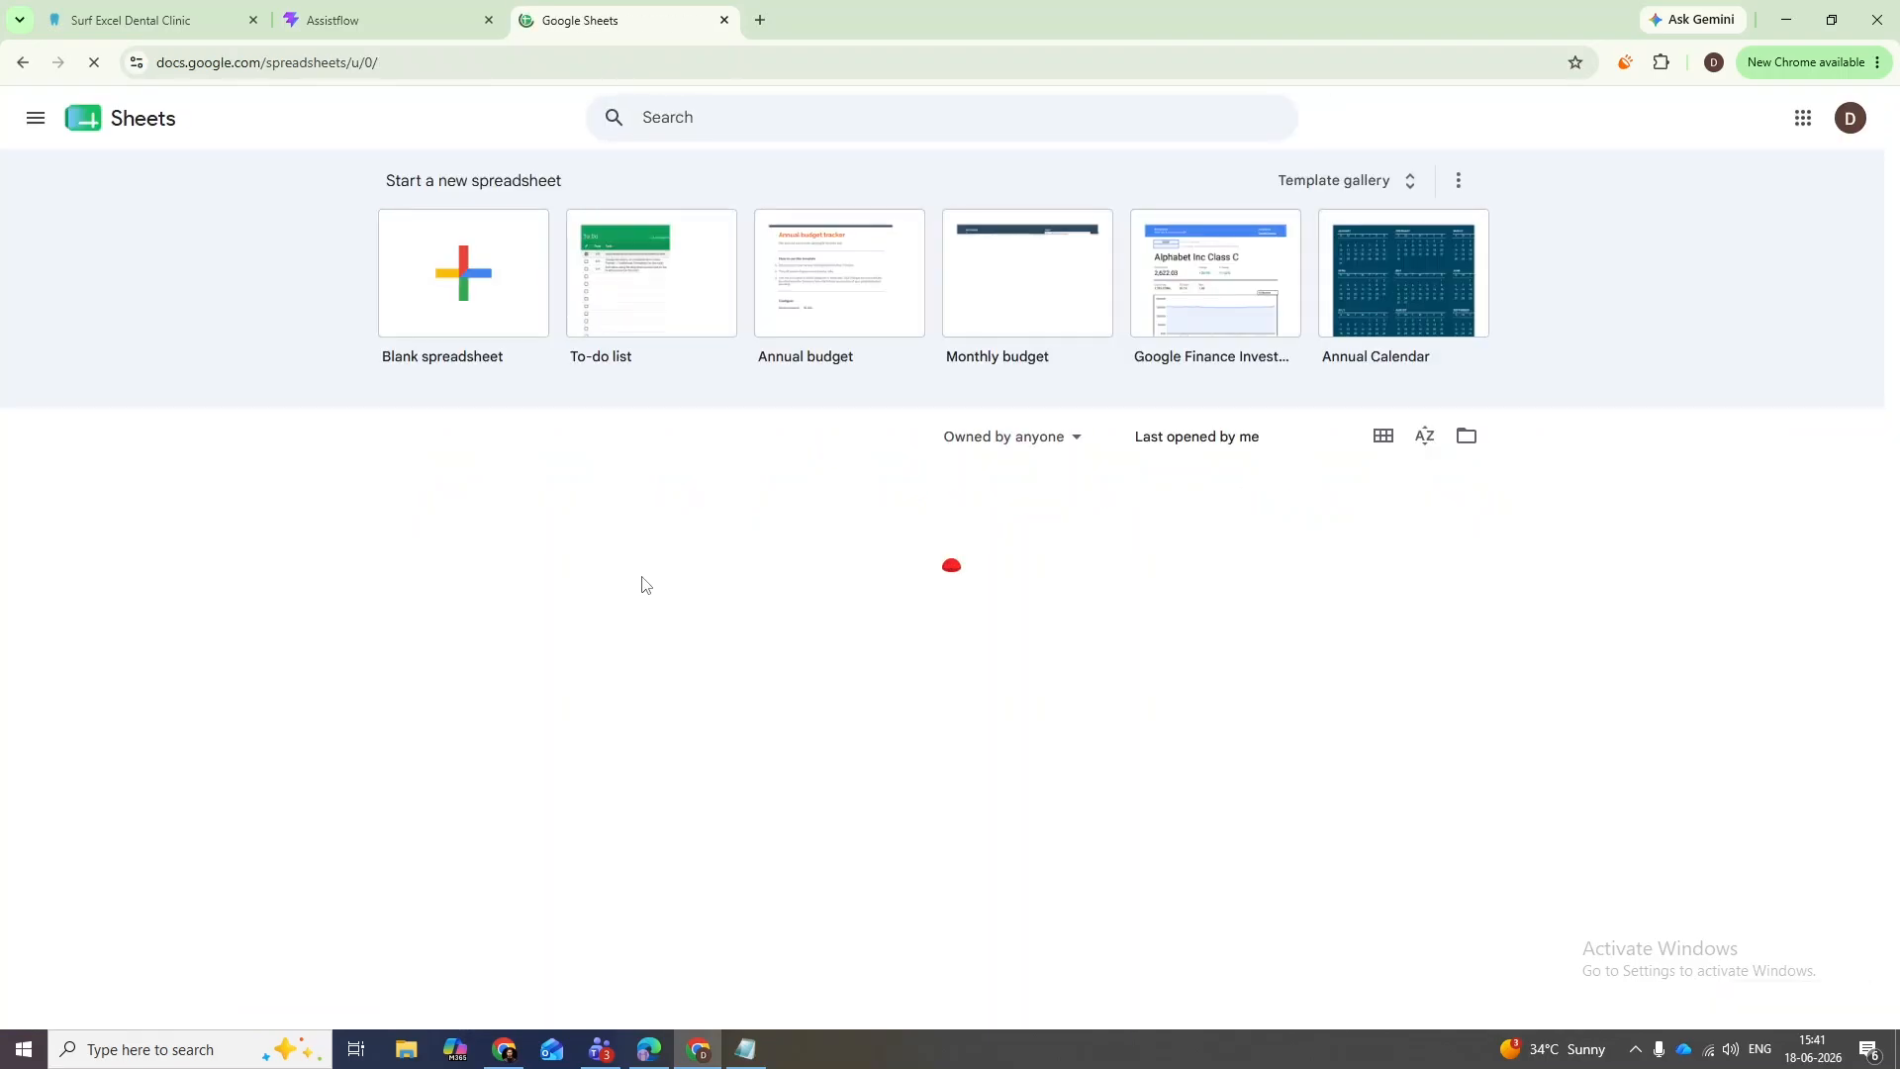
pyautogui.click(451, 326)
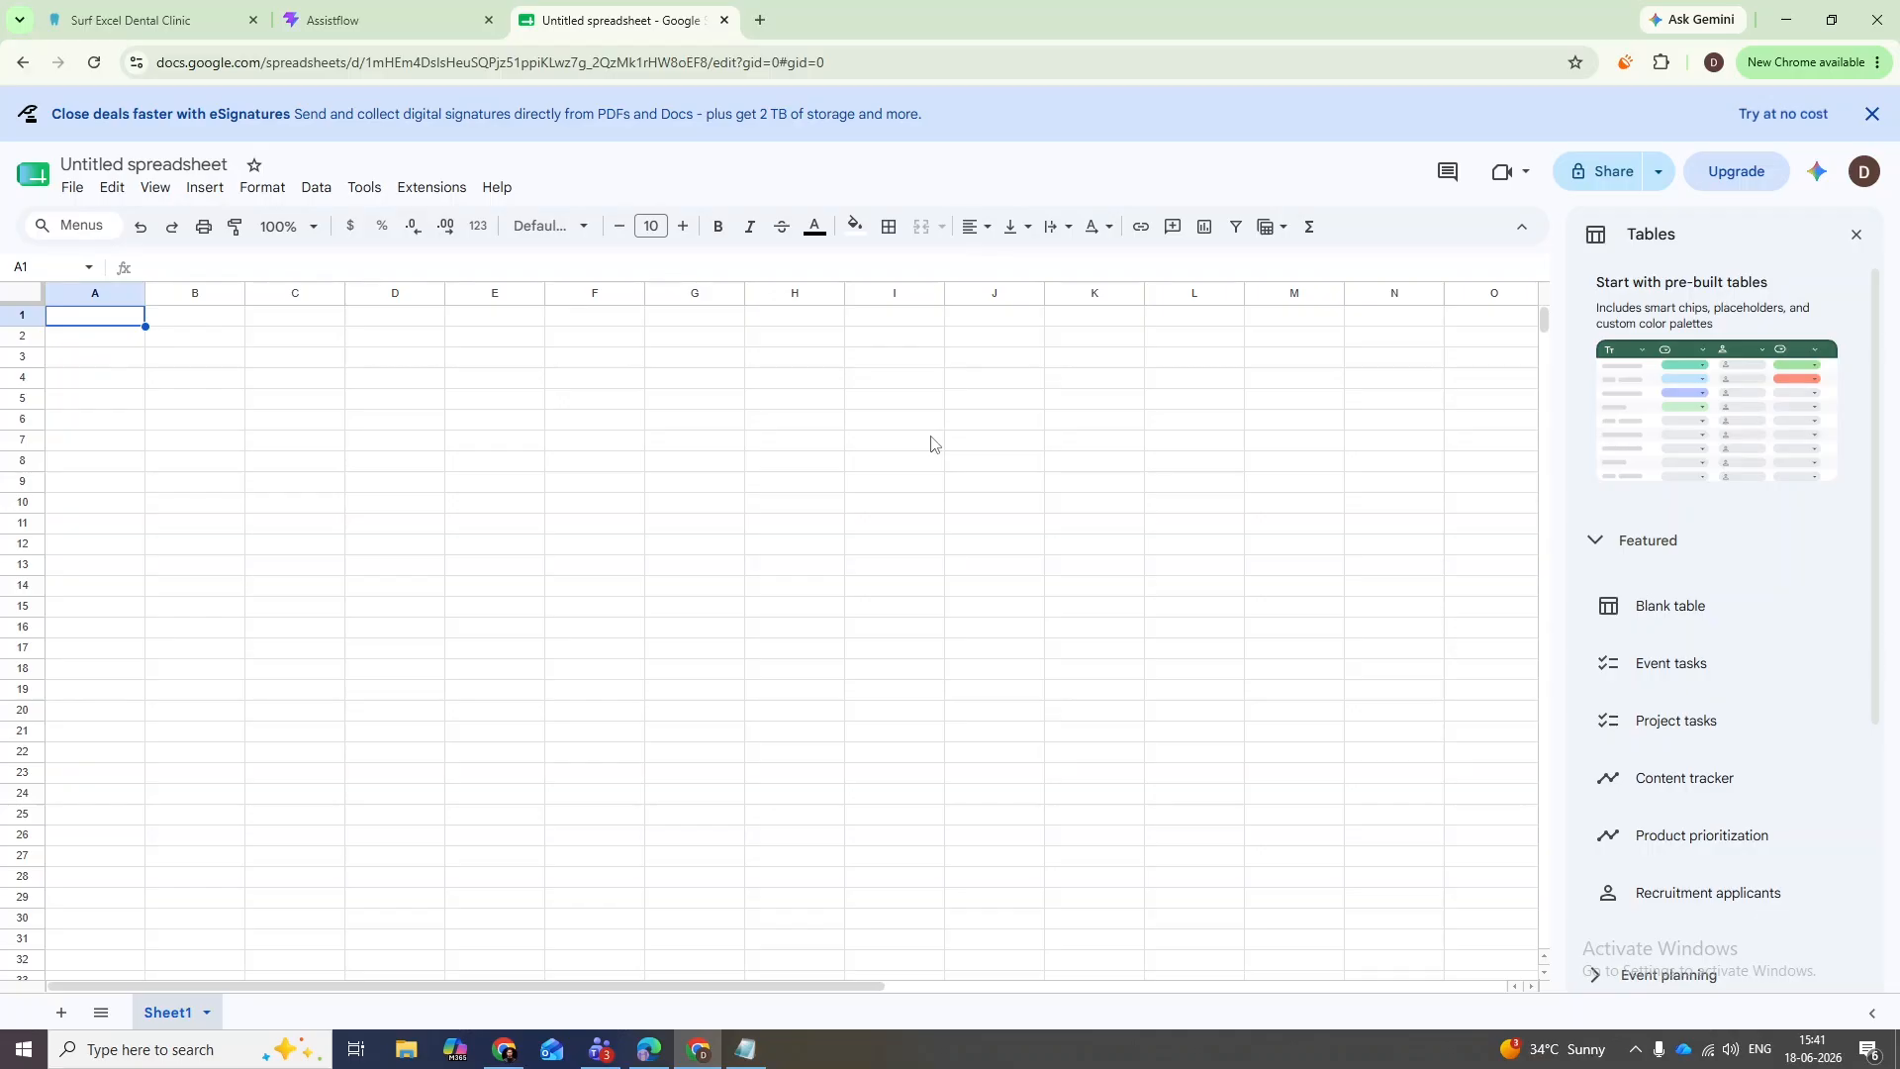
# - Close the Tables panel and enter headers Sr No, Name, Phone Number, Email Address in A1:D1
pyautogui.click(1856, 234)
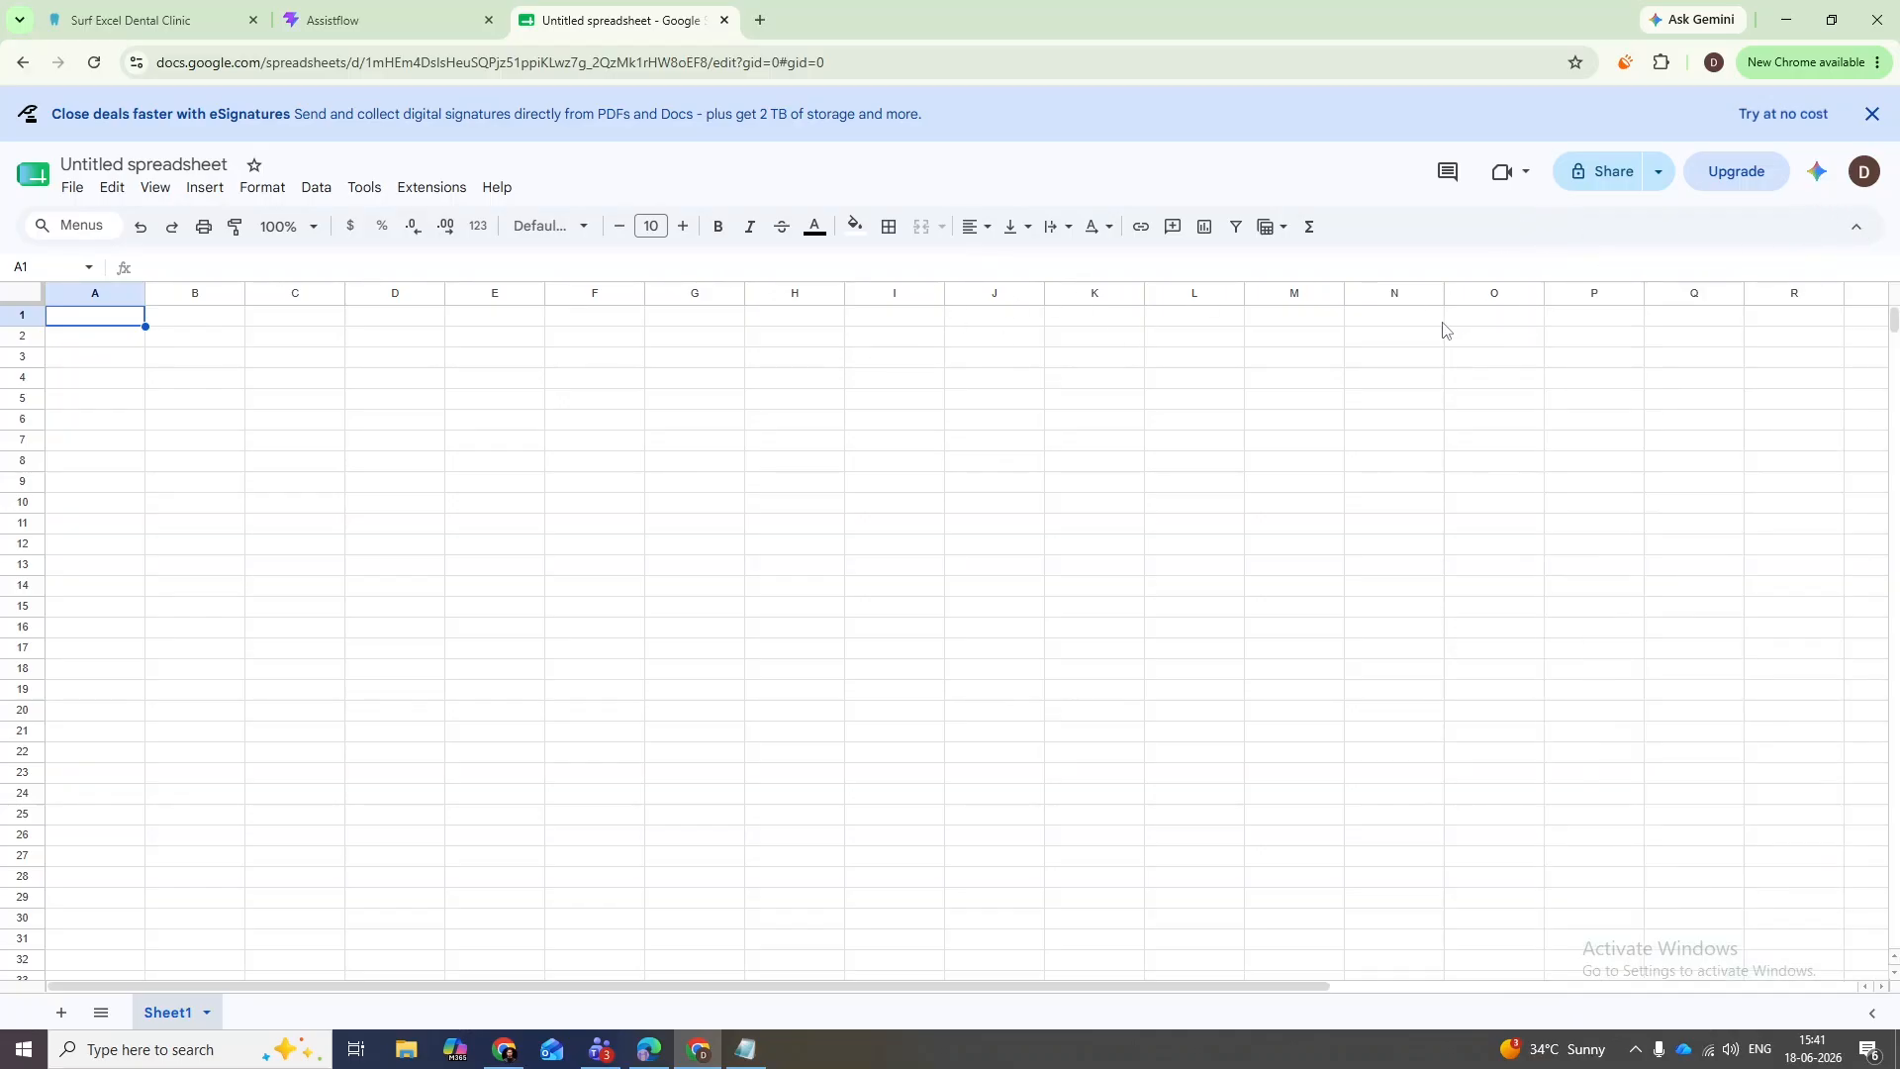
pyautogui.click(396, 398)
pyautogui.click(114, 315)
pyautogui.write('Sr Noi')
pyautogui.press('Tab')
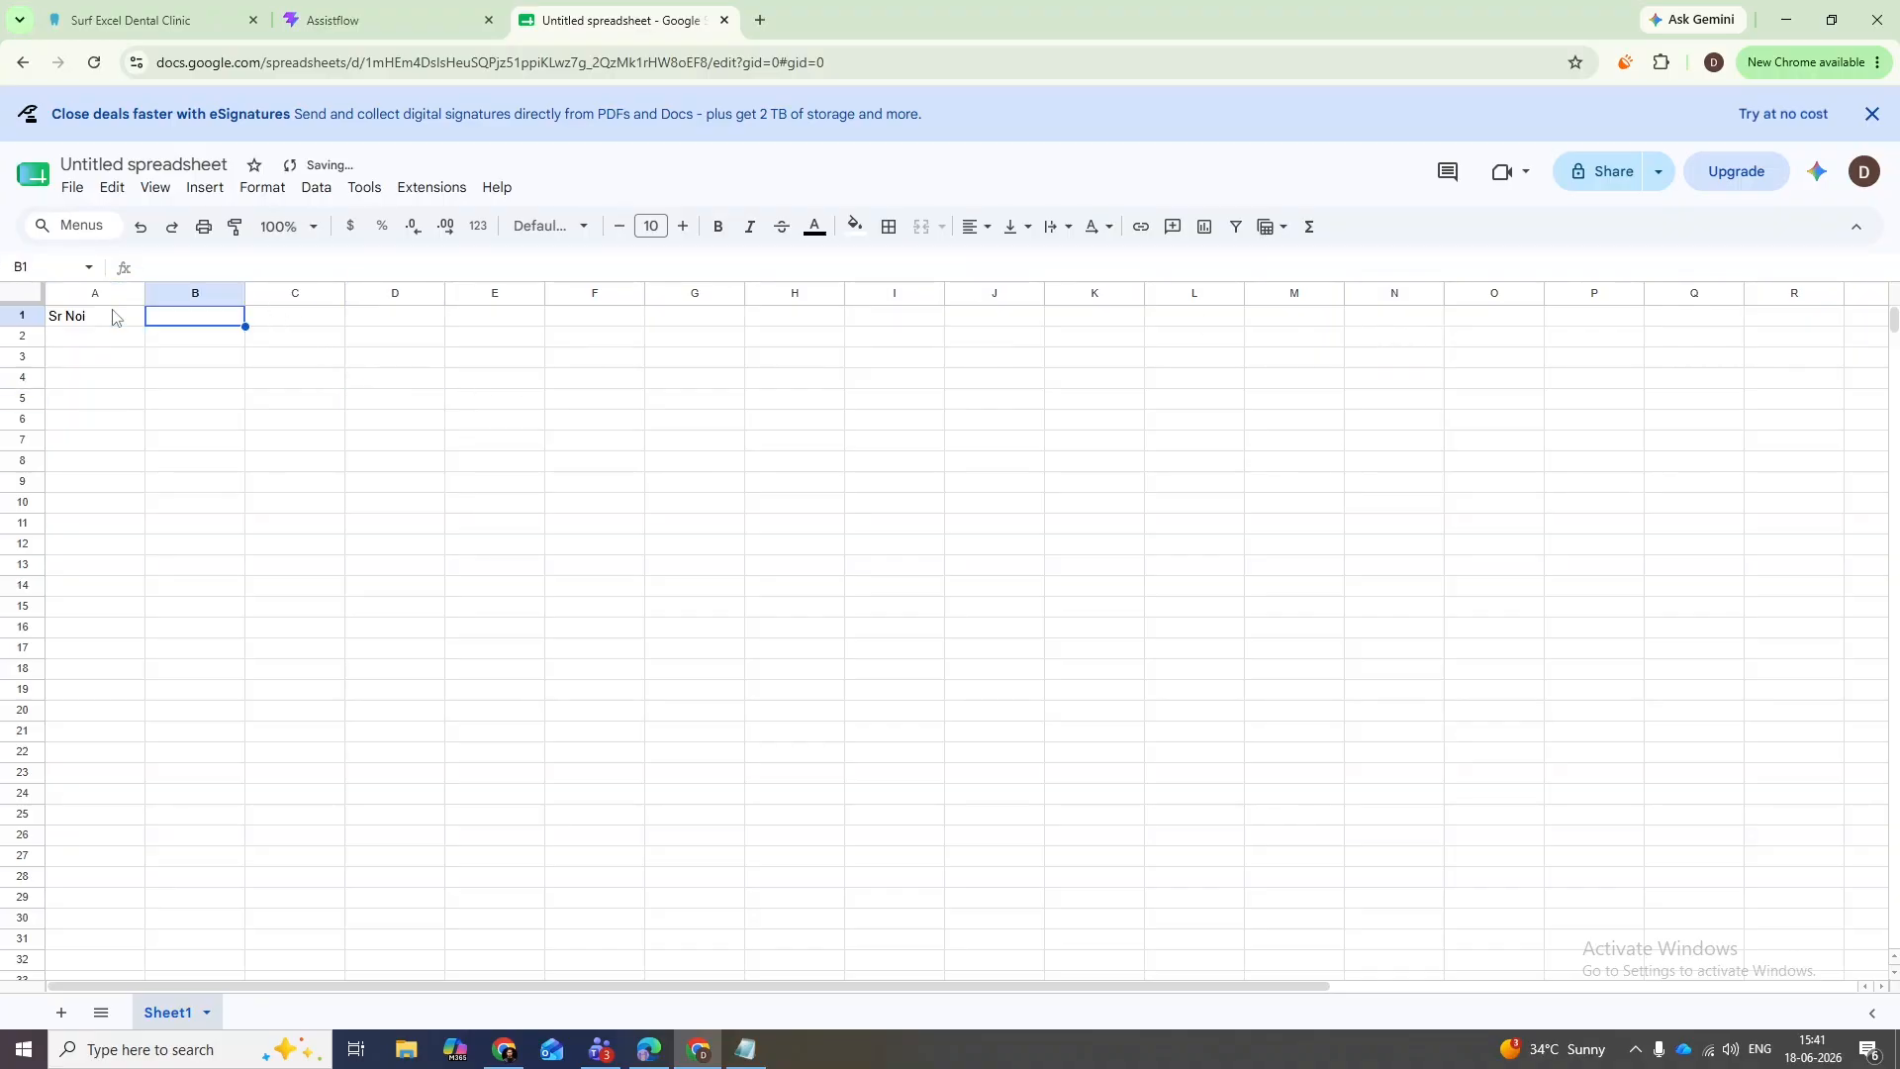
pyautogui.doubleClick(113, 315)
pyautogui.press('BackSpace')
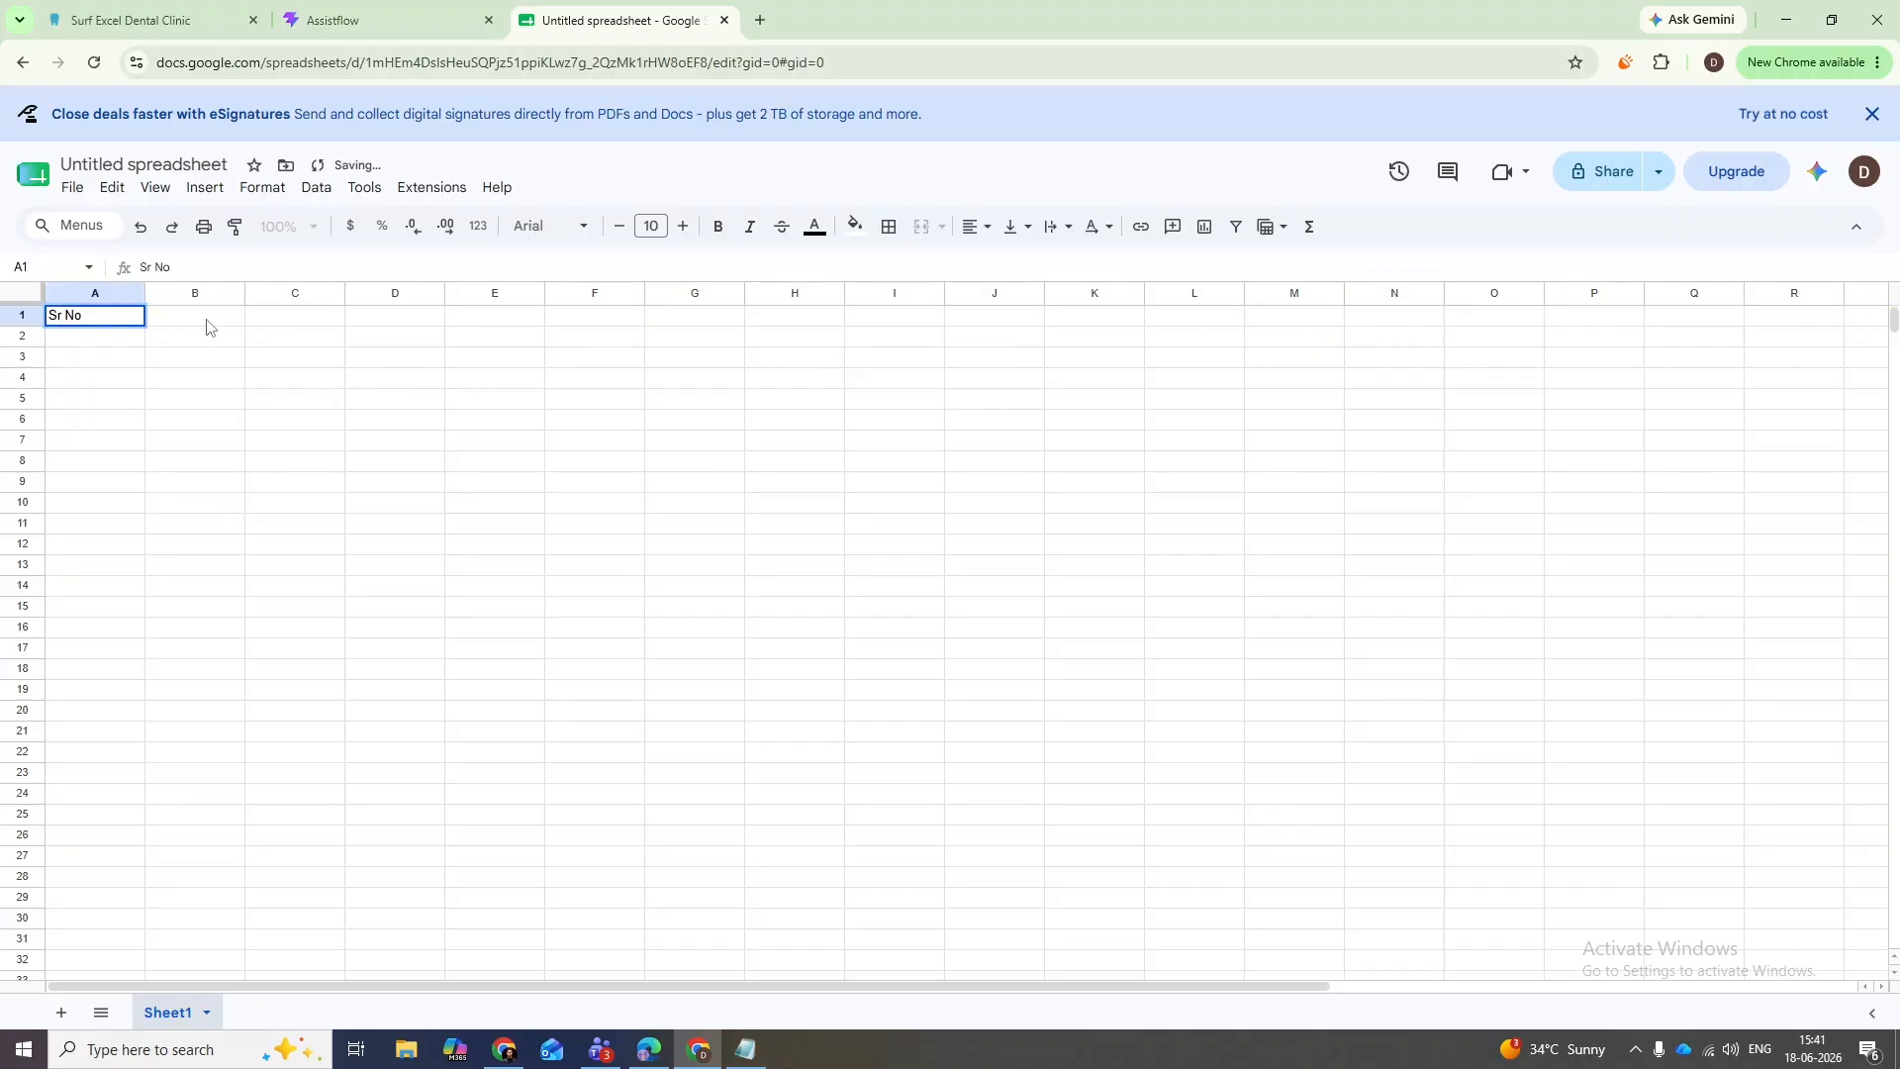
pyautogui.click(205, 326)
pyautogui.write('Name')
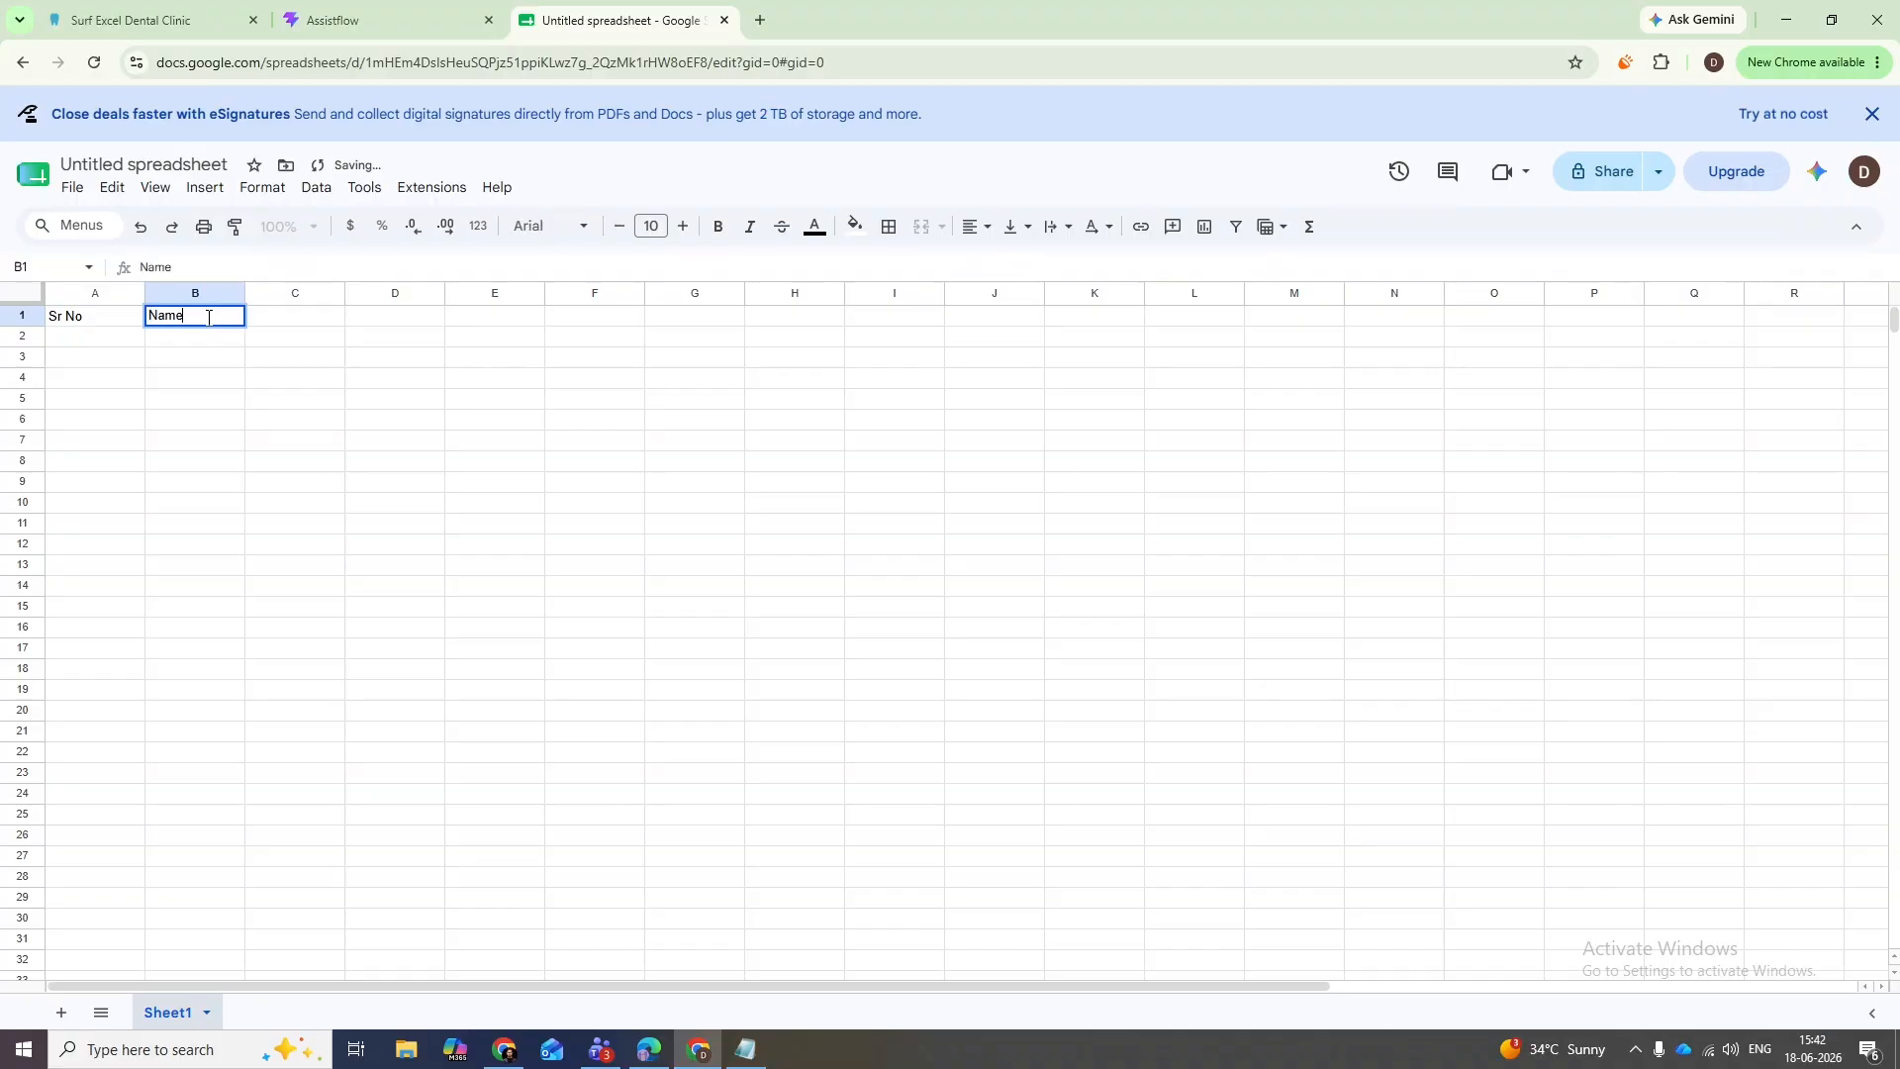
pyautogui.press('Tab')
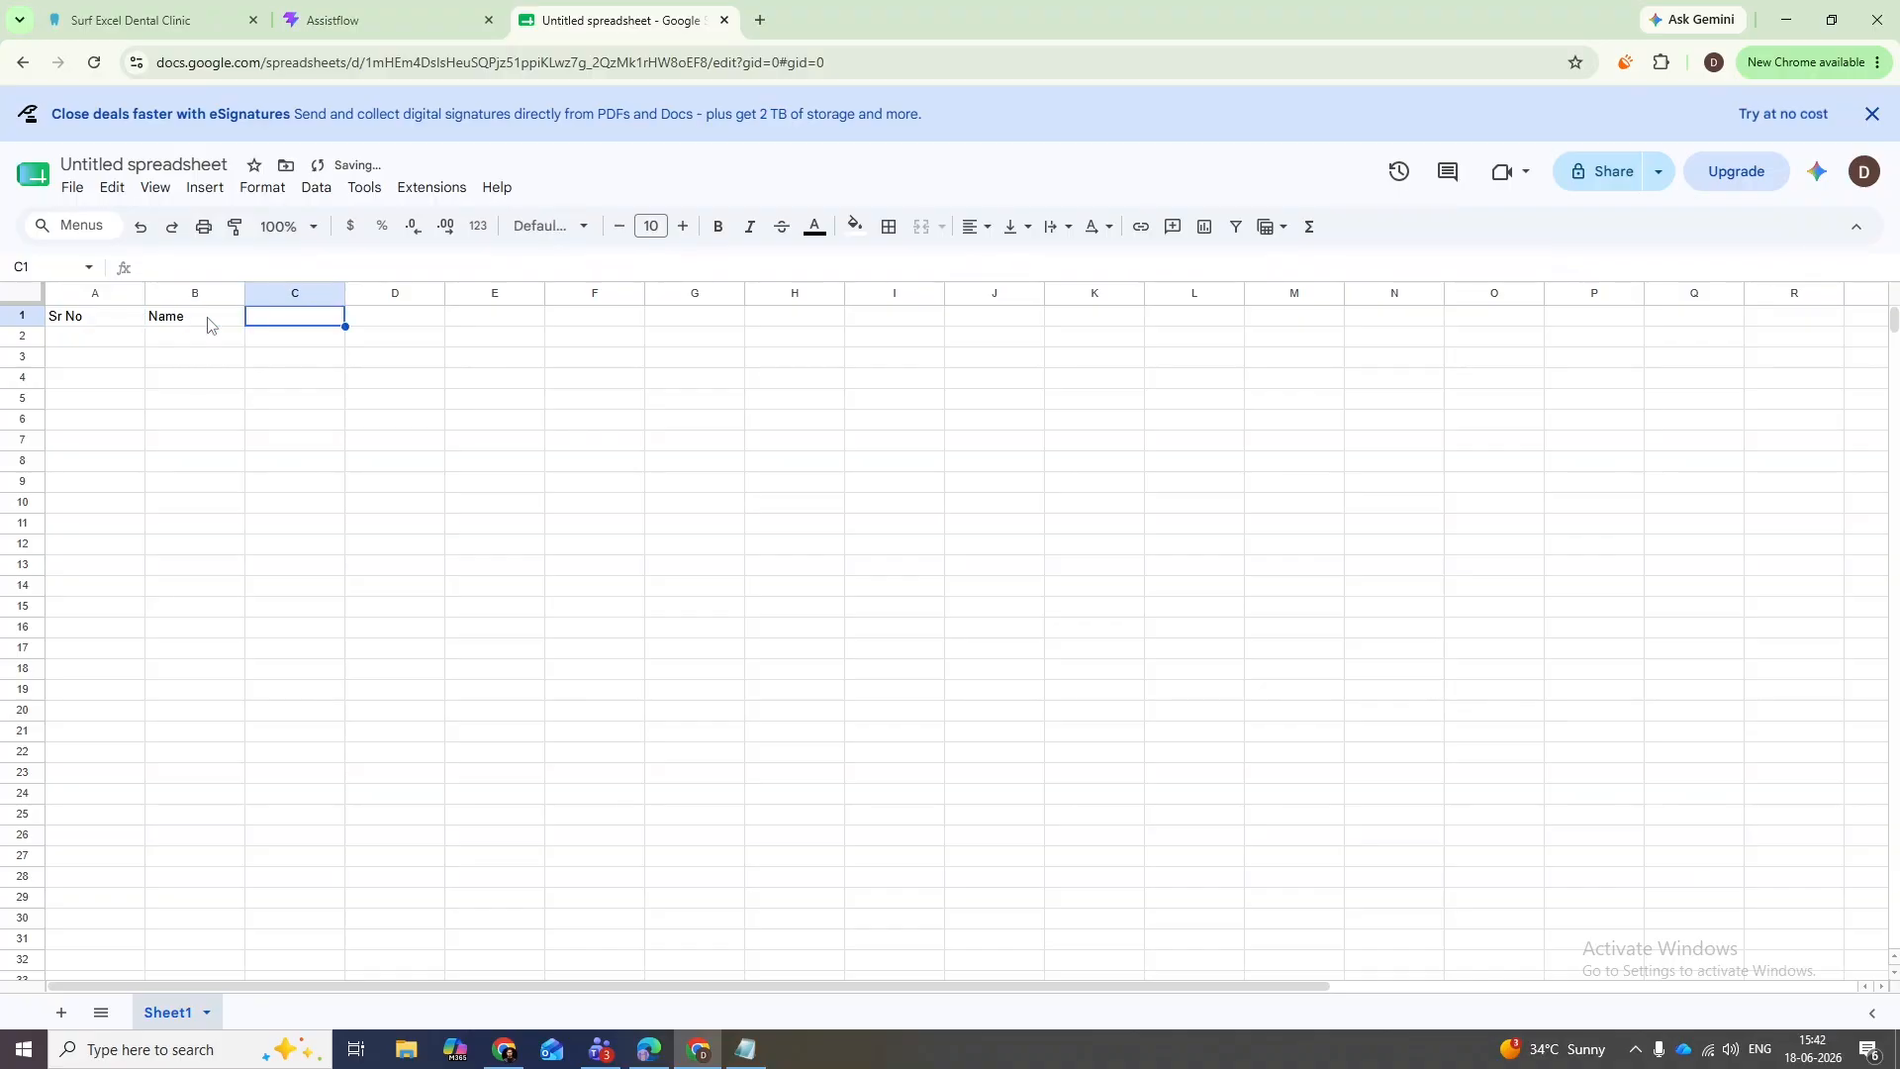
pyautogui.write('Phone N')
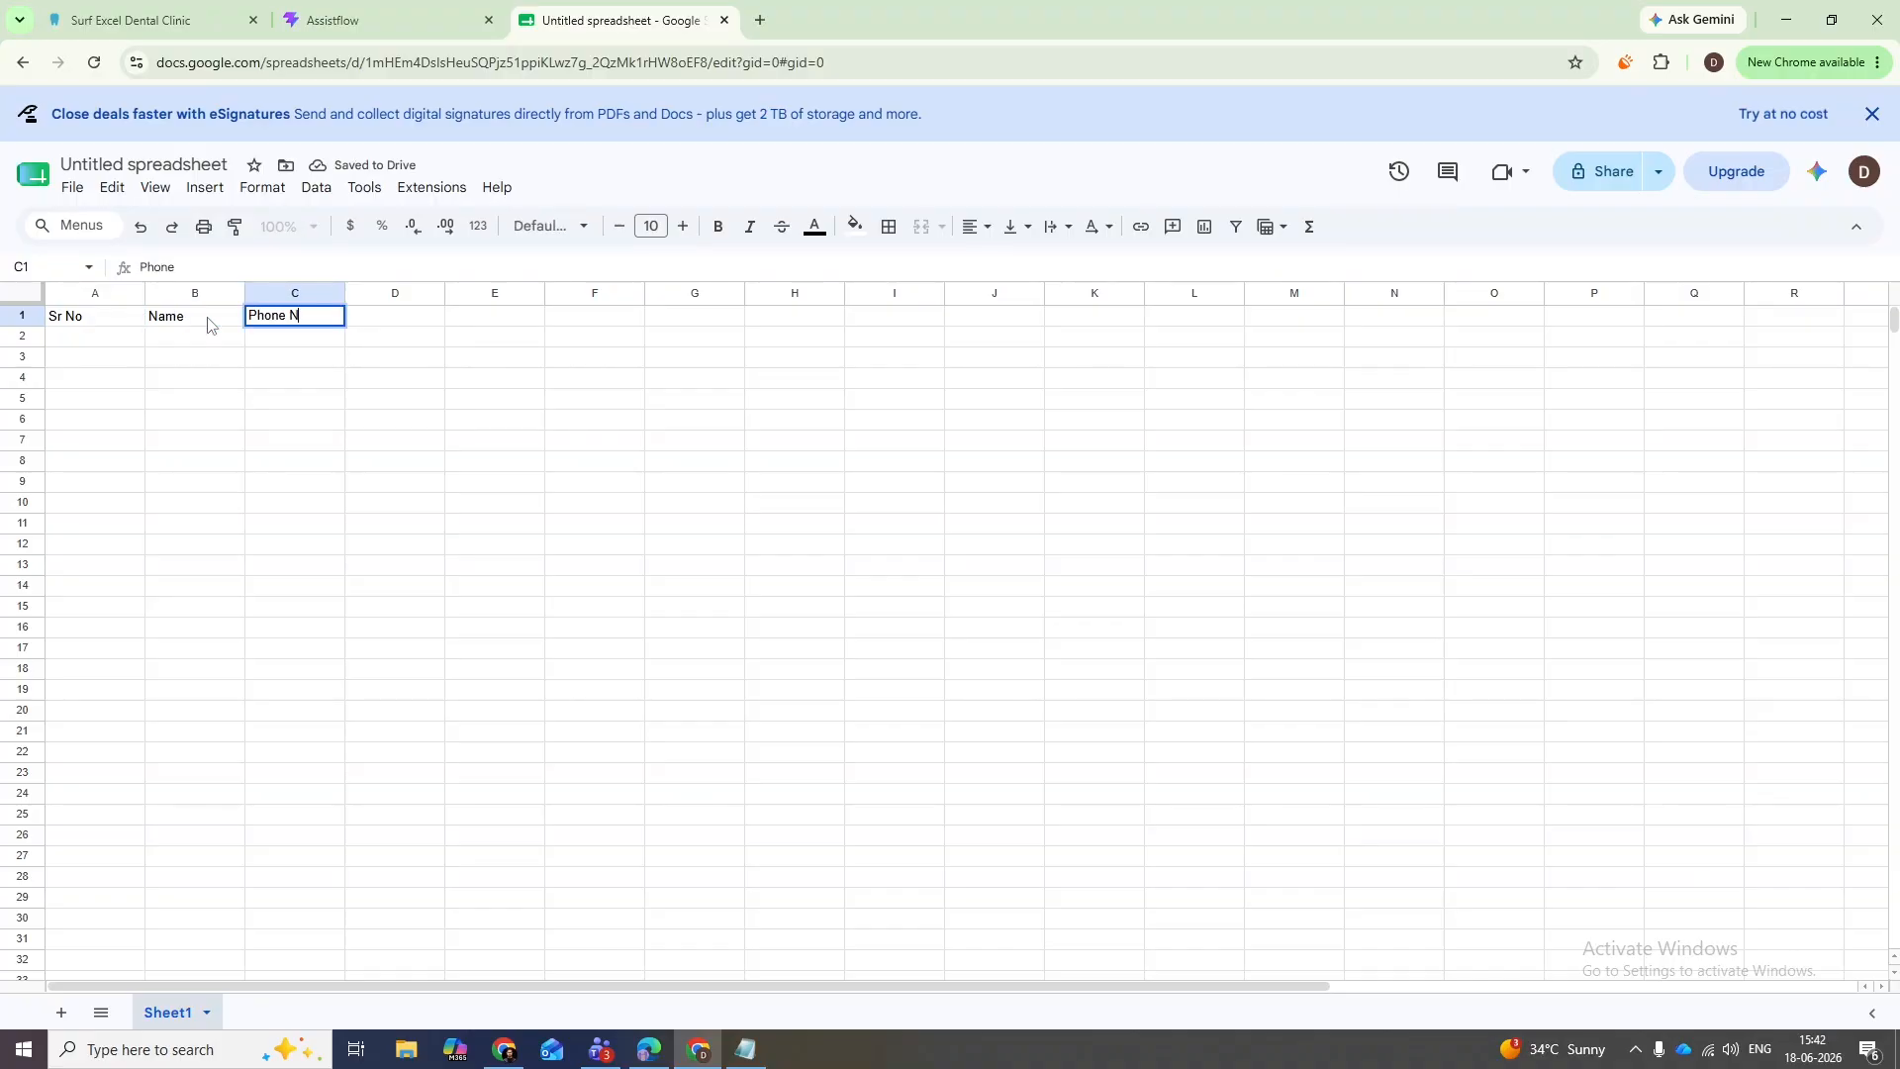
pyautogui.write('umber')
pyautogui.press('Tab')
pyautogui.write('Email ')
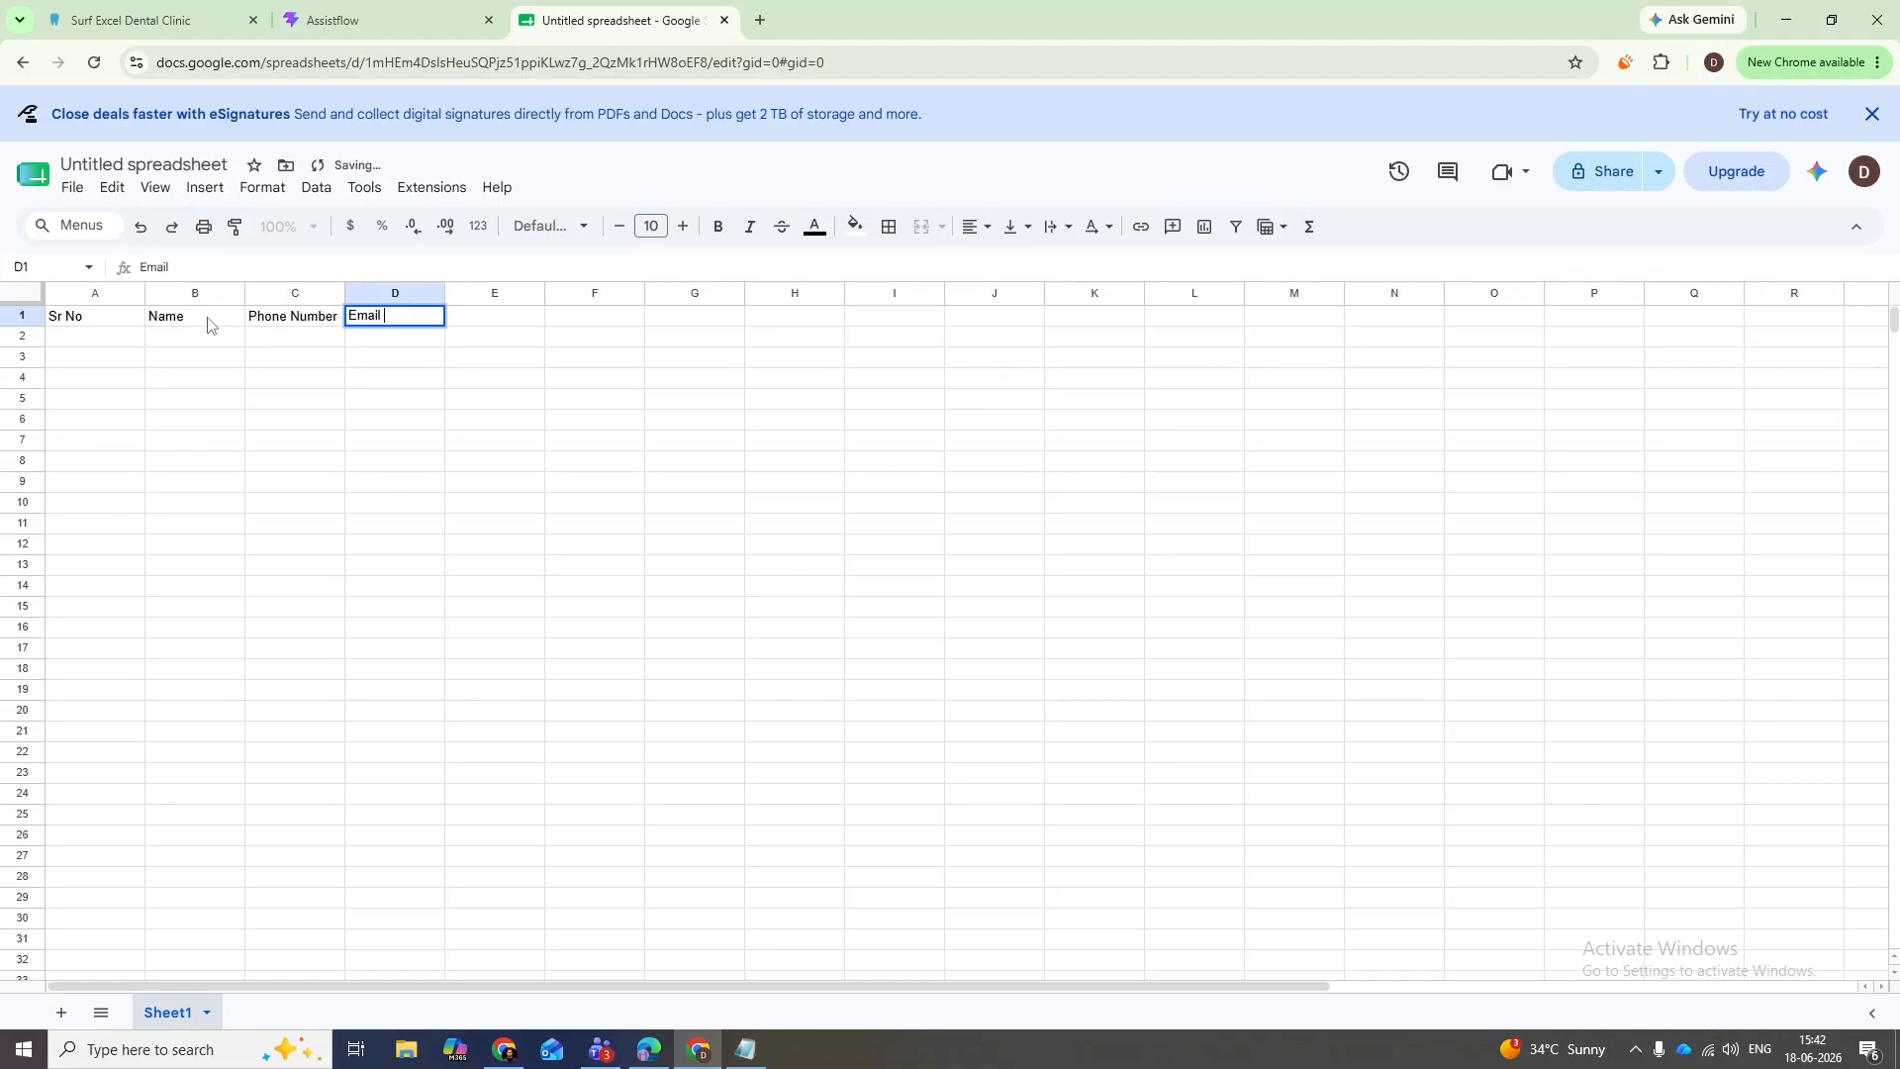
pyautogui.write('Address')
pyautogui.press('Tab')
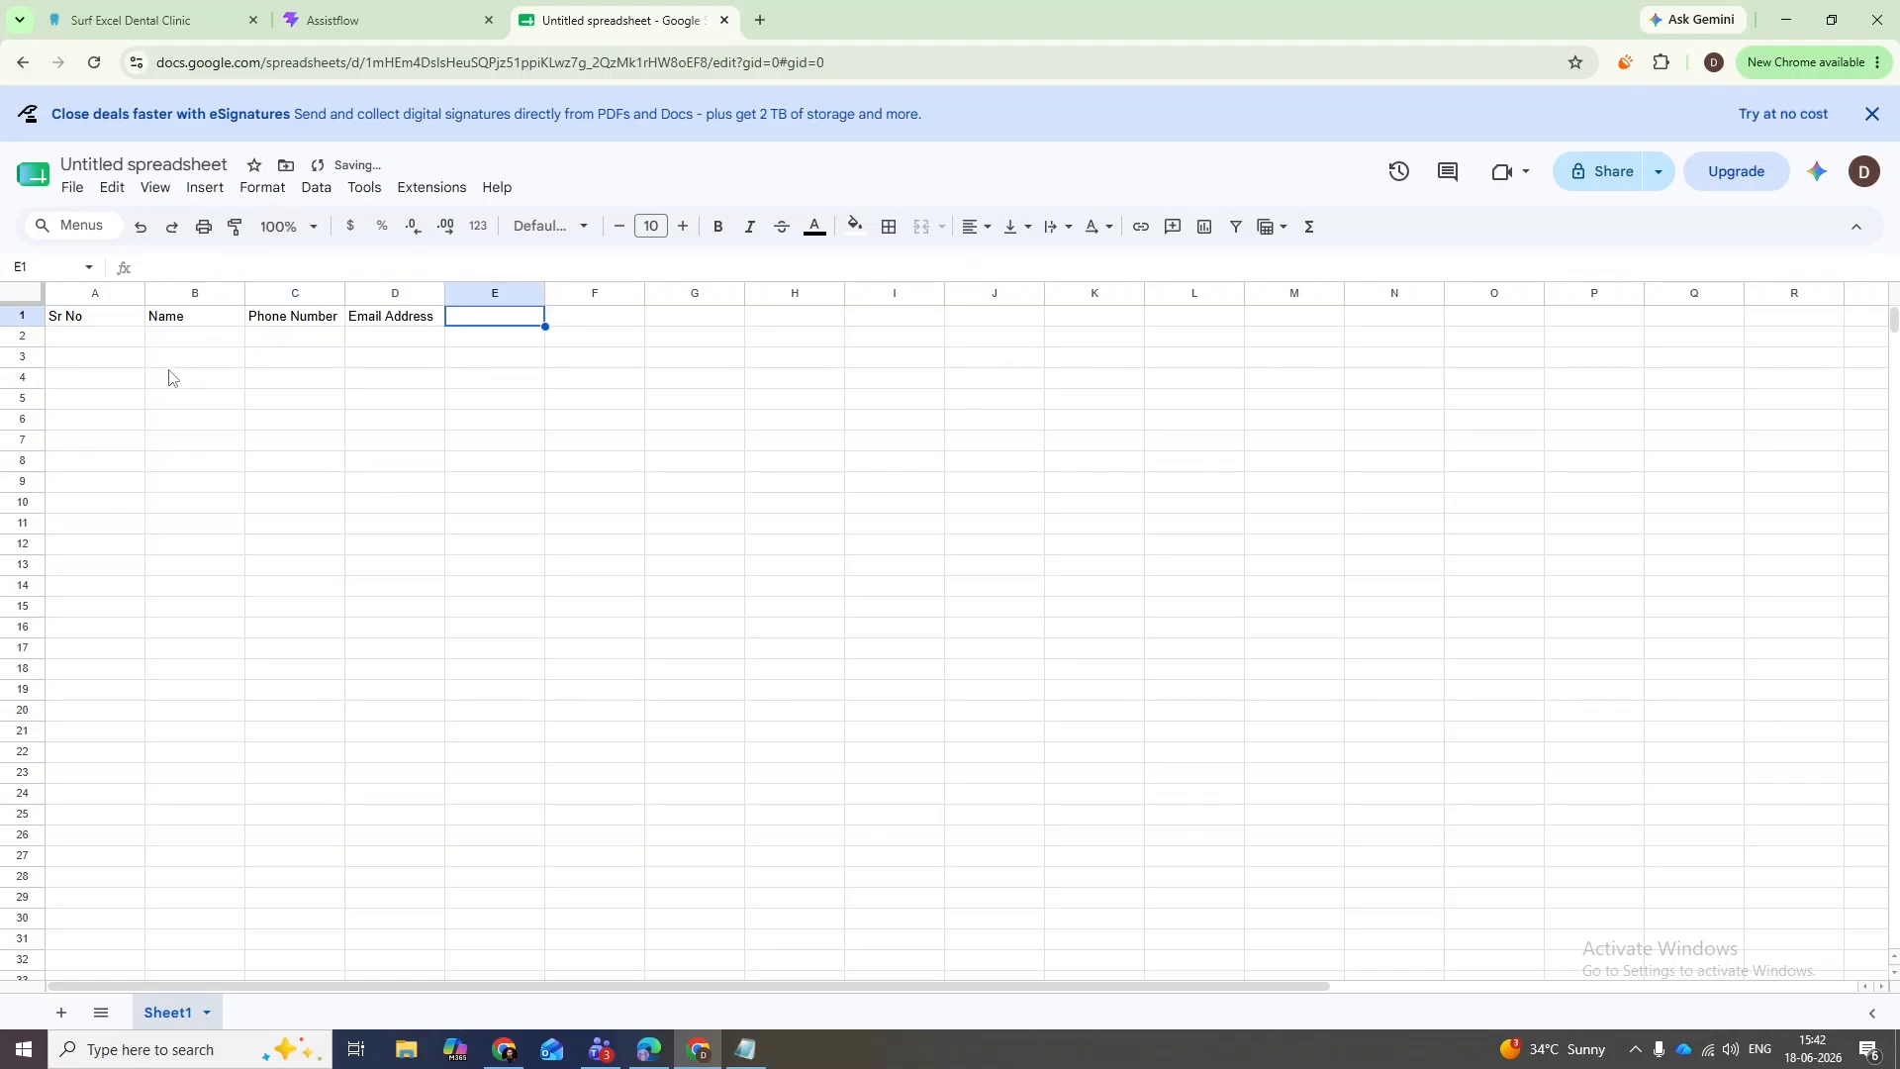
# - Title the spreadsheet 'MM Job at Surf Excel Dental Clinic Leads'
pyautogui.click(165, 165)
pyautogui.write('MM Job')
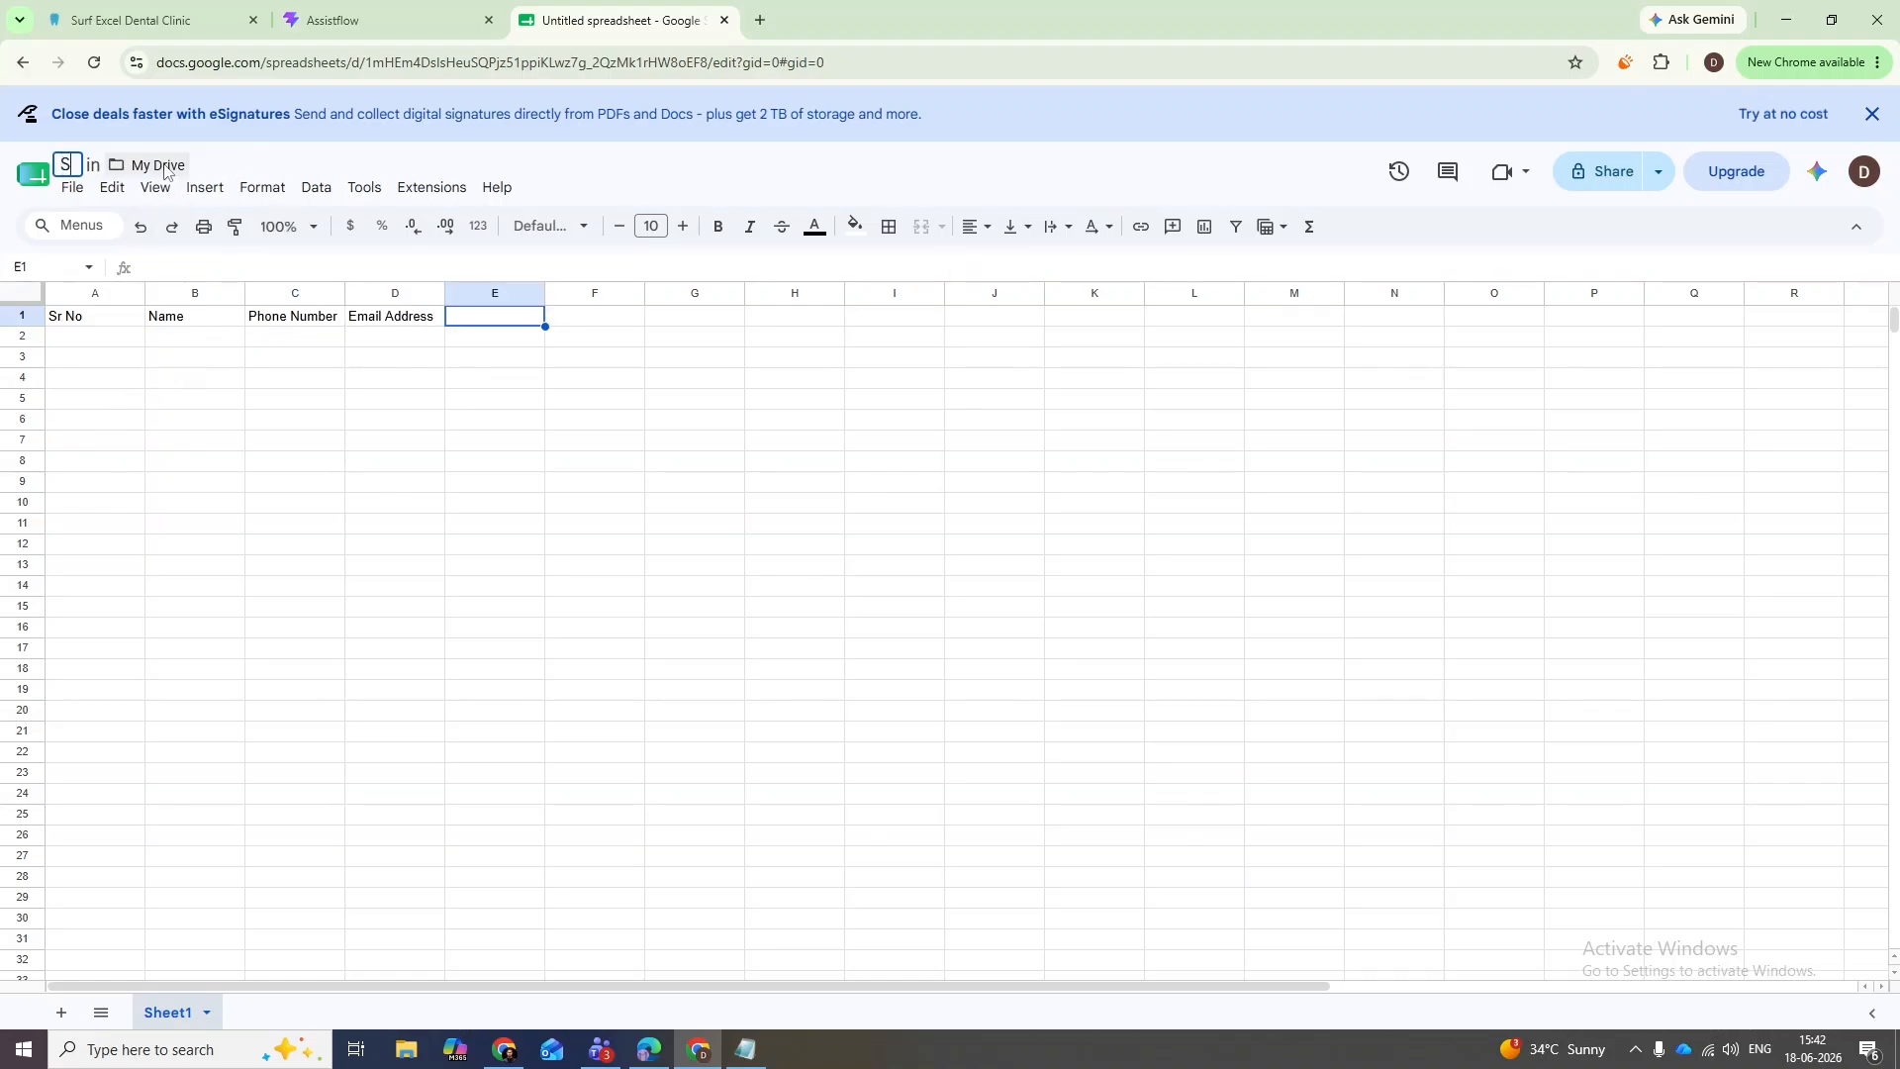
pyautogui.write(' at')
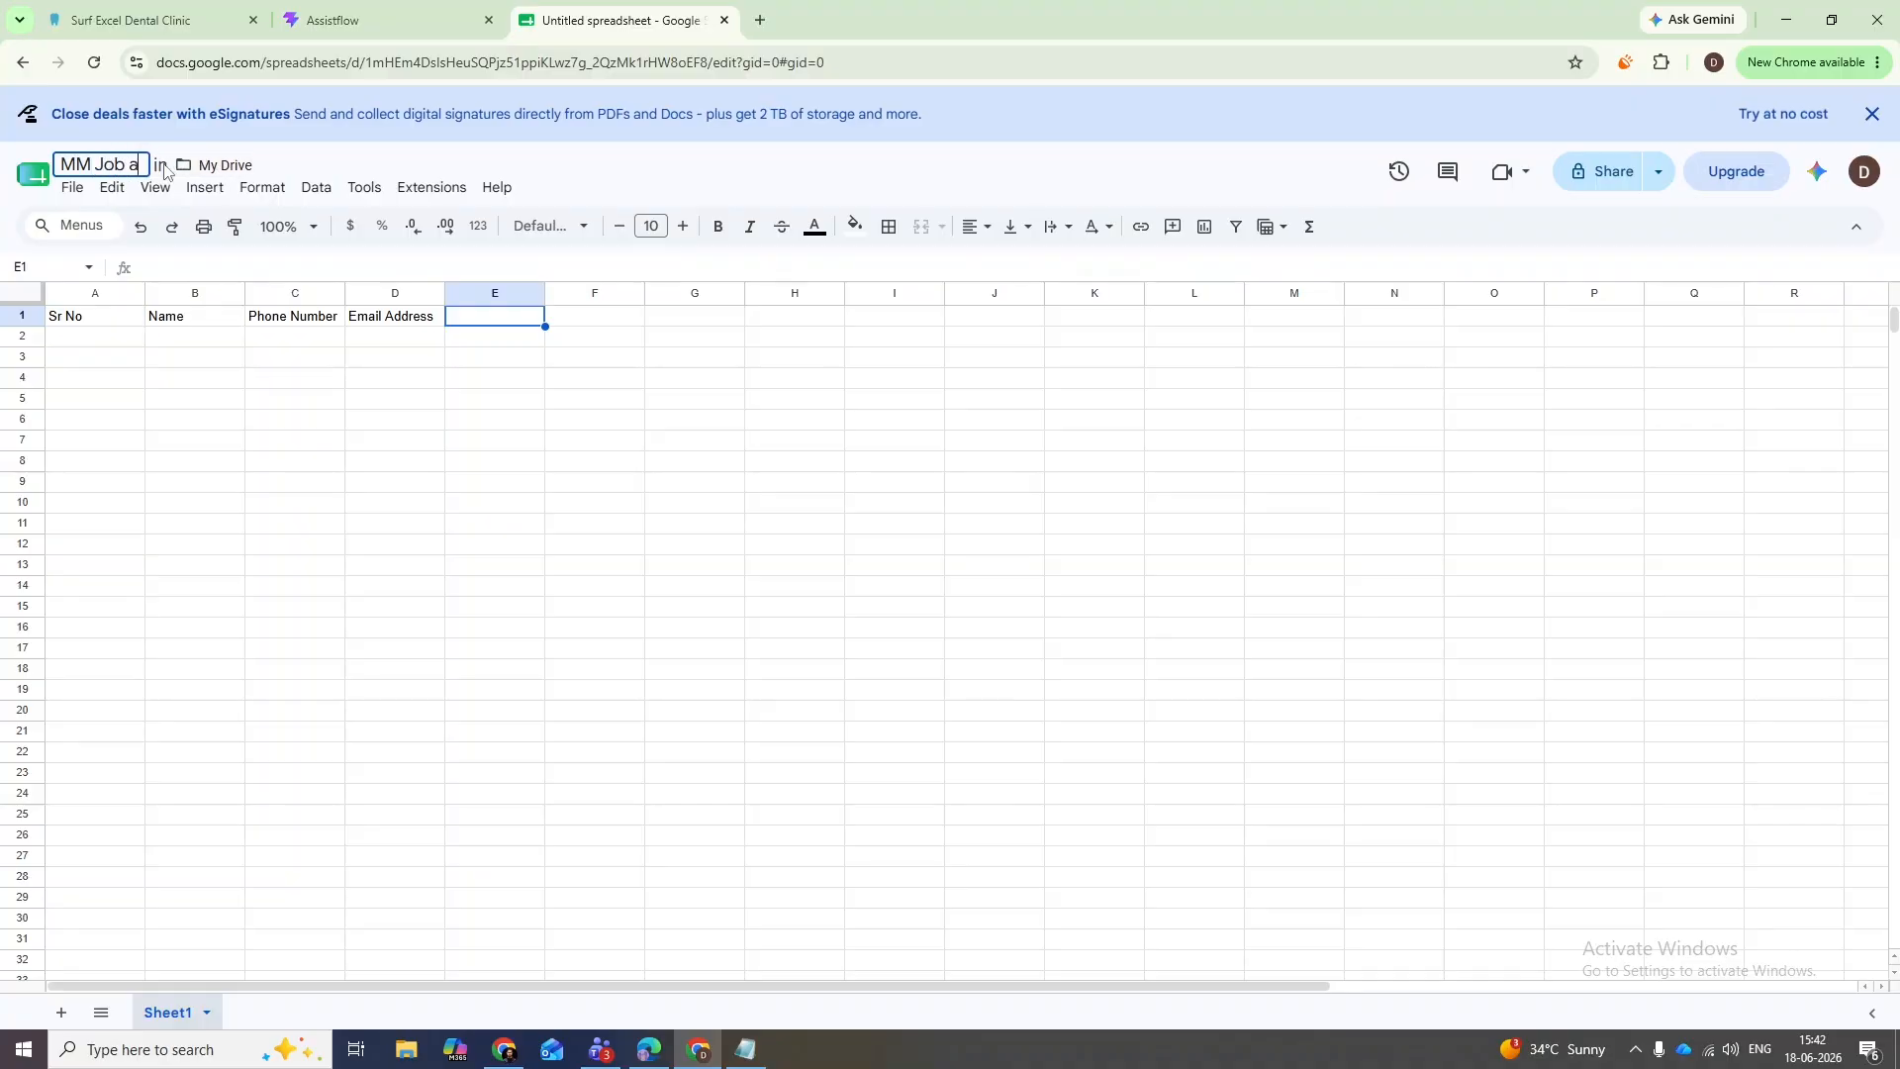
pyautogui.write('urf')
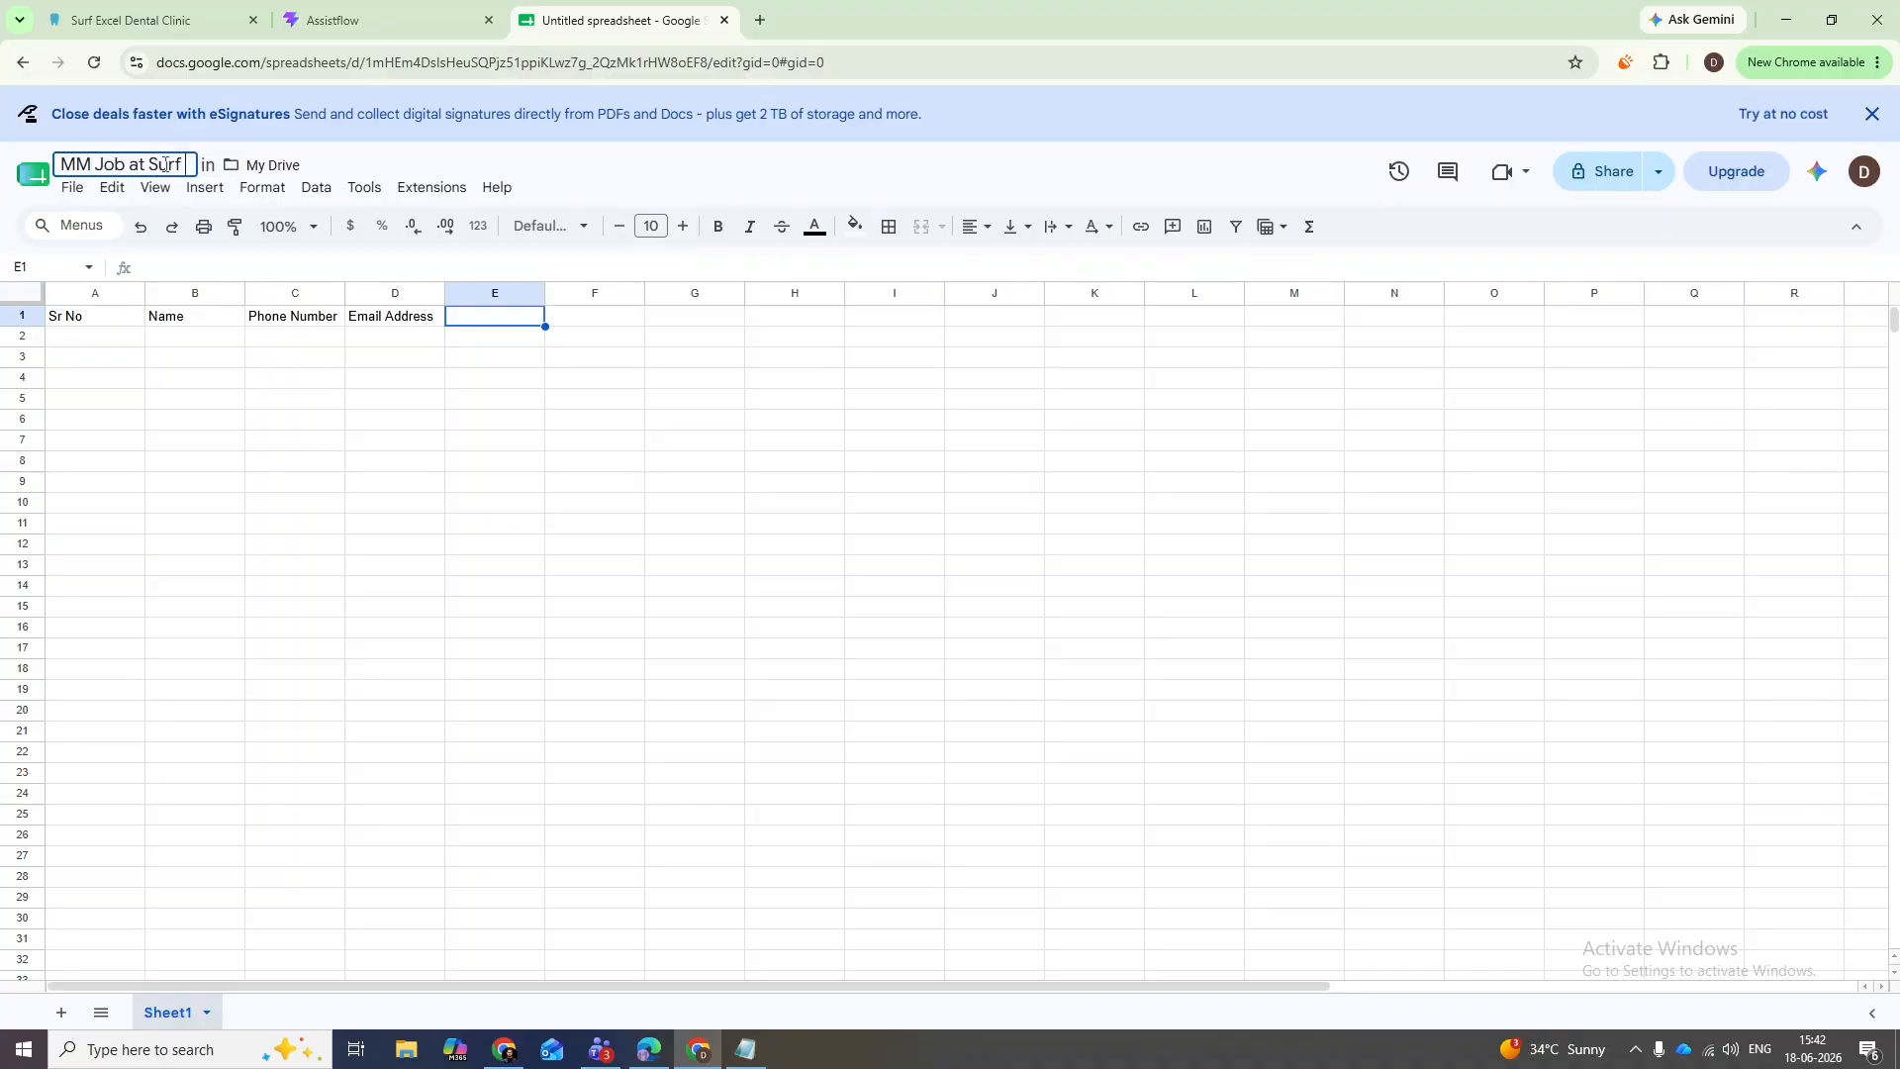
pyautogui.write(' Excel Dental Clinic L')
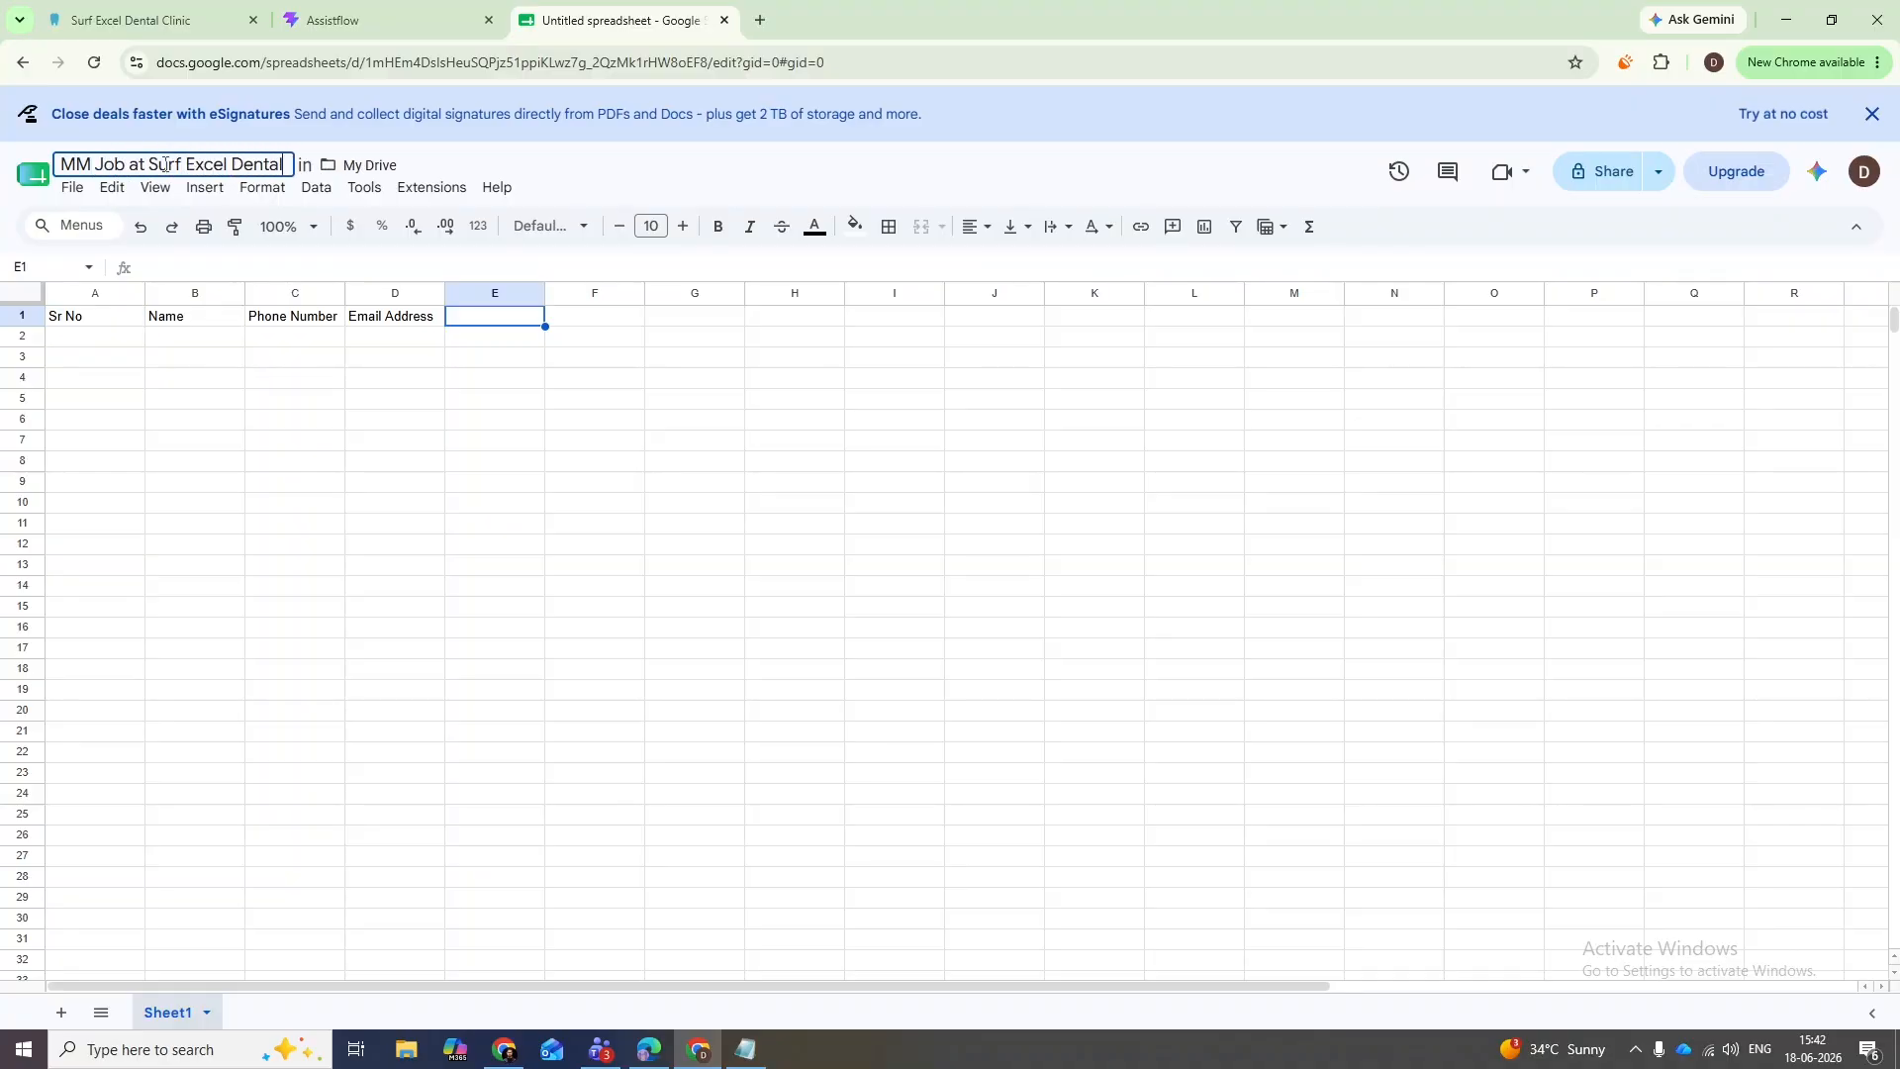
pyautogui.write('eads')
pyautogui.press('Return')
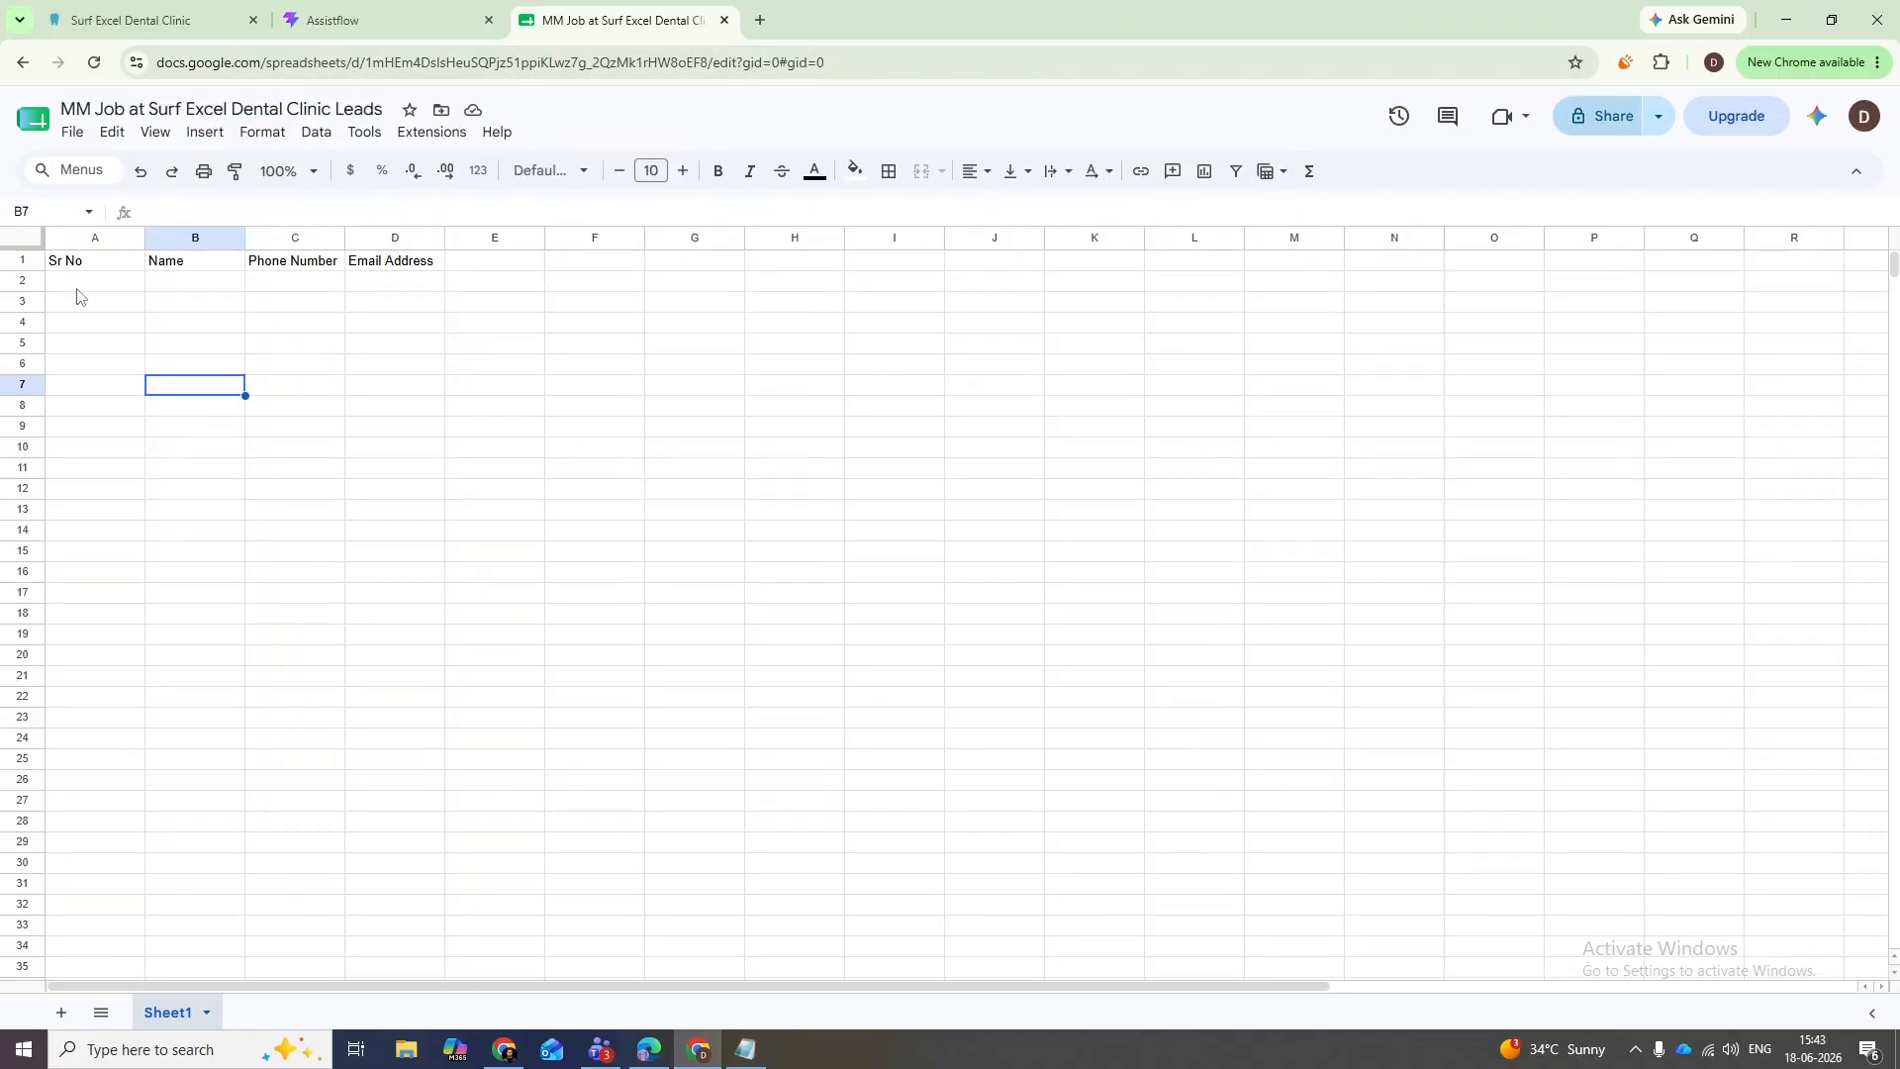
# - Open Apps Script, replace Code.gs with the Assistflow onEdit snippet, and begin a new deployment
pyautogui.click(432, 134)
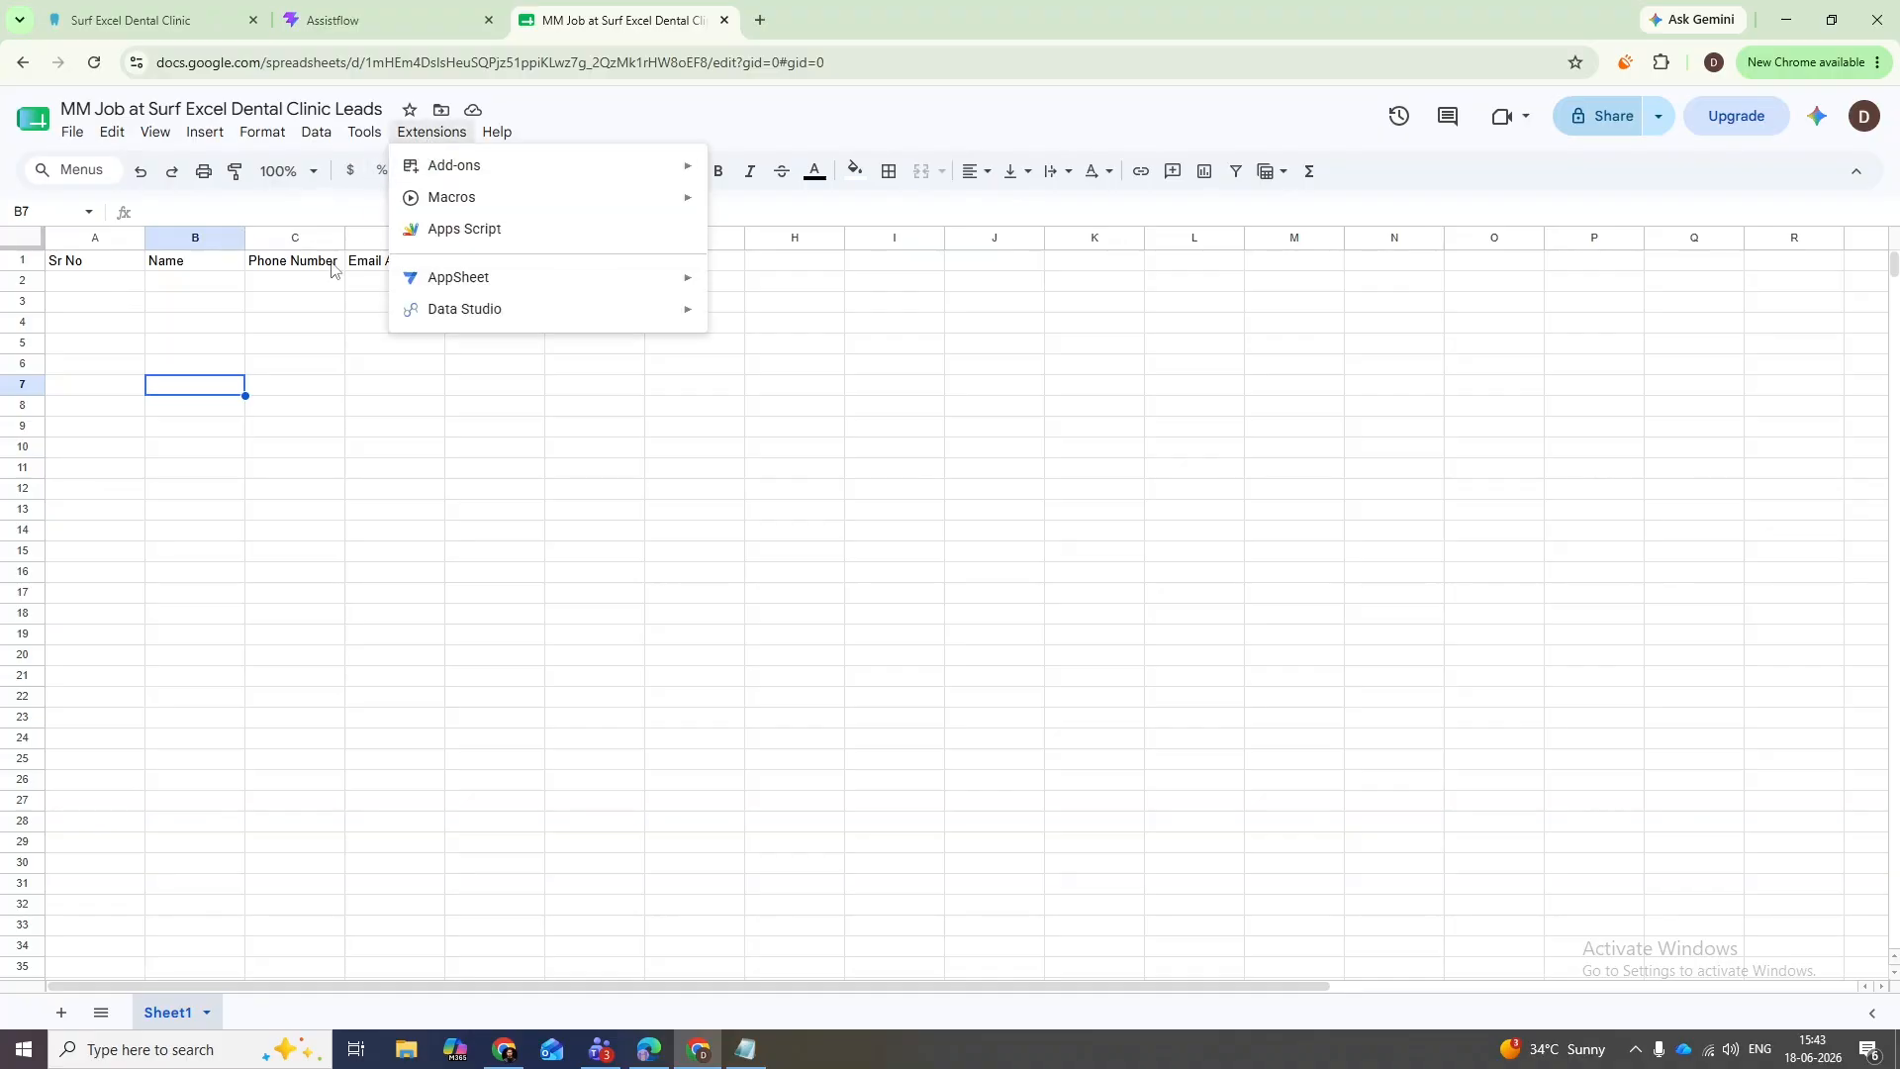
pyautogui.click(461, 233)
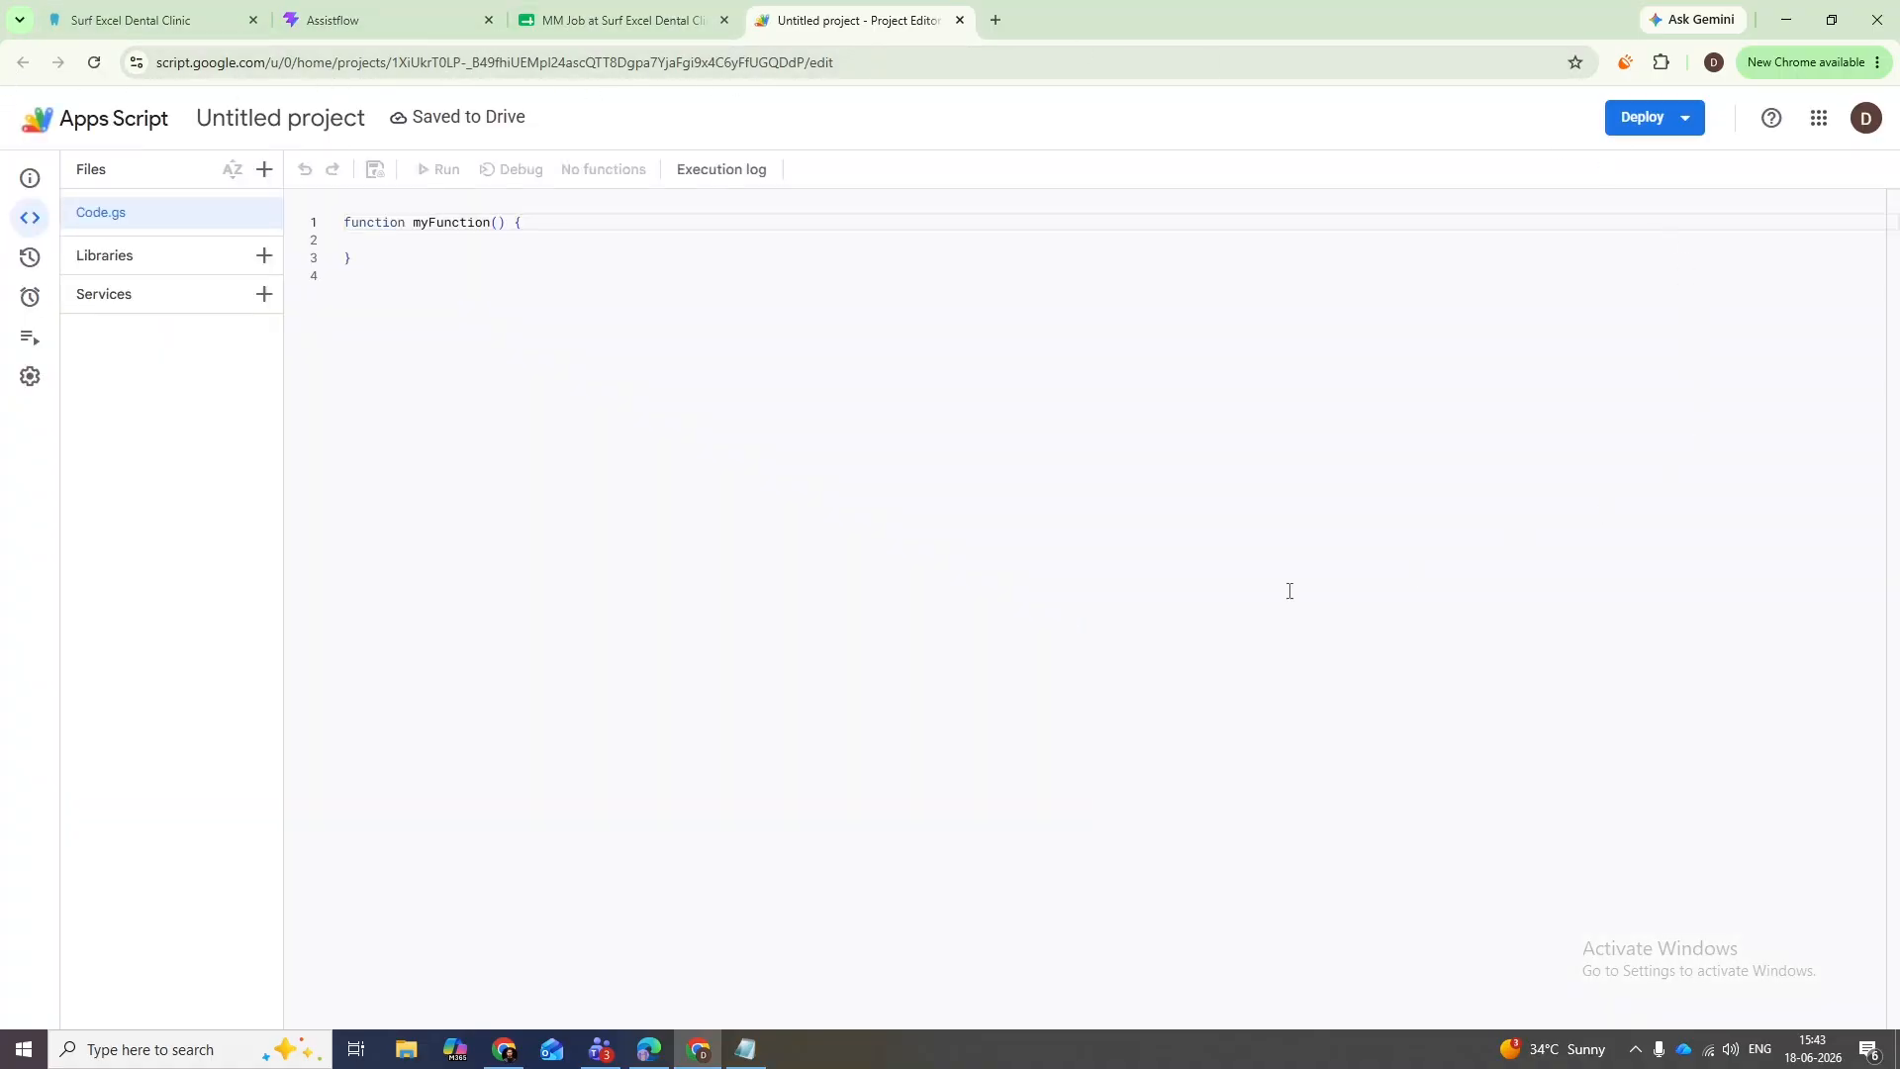
pyautogui.hotkey('ctrl', 'a')
pyautogui.press('BackSpace')
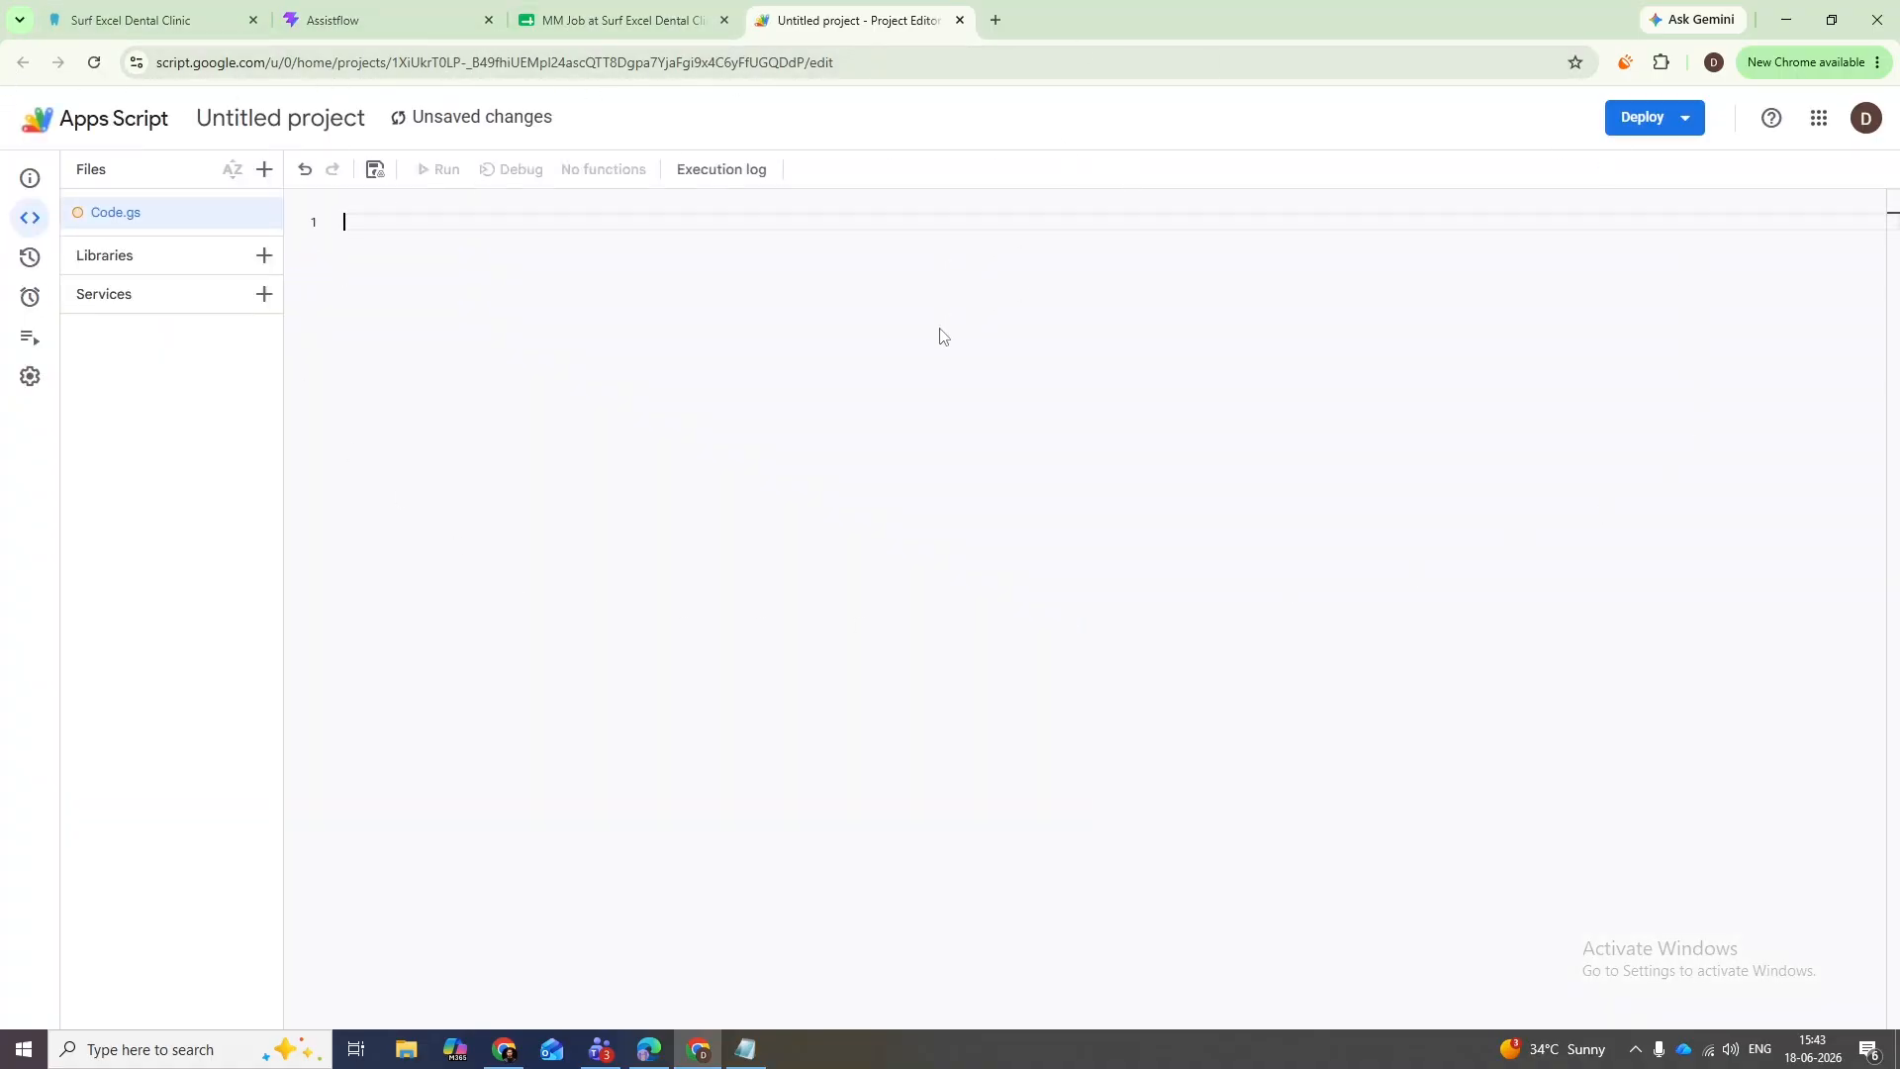
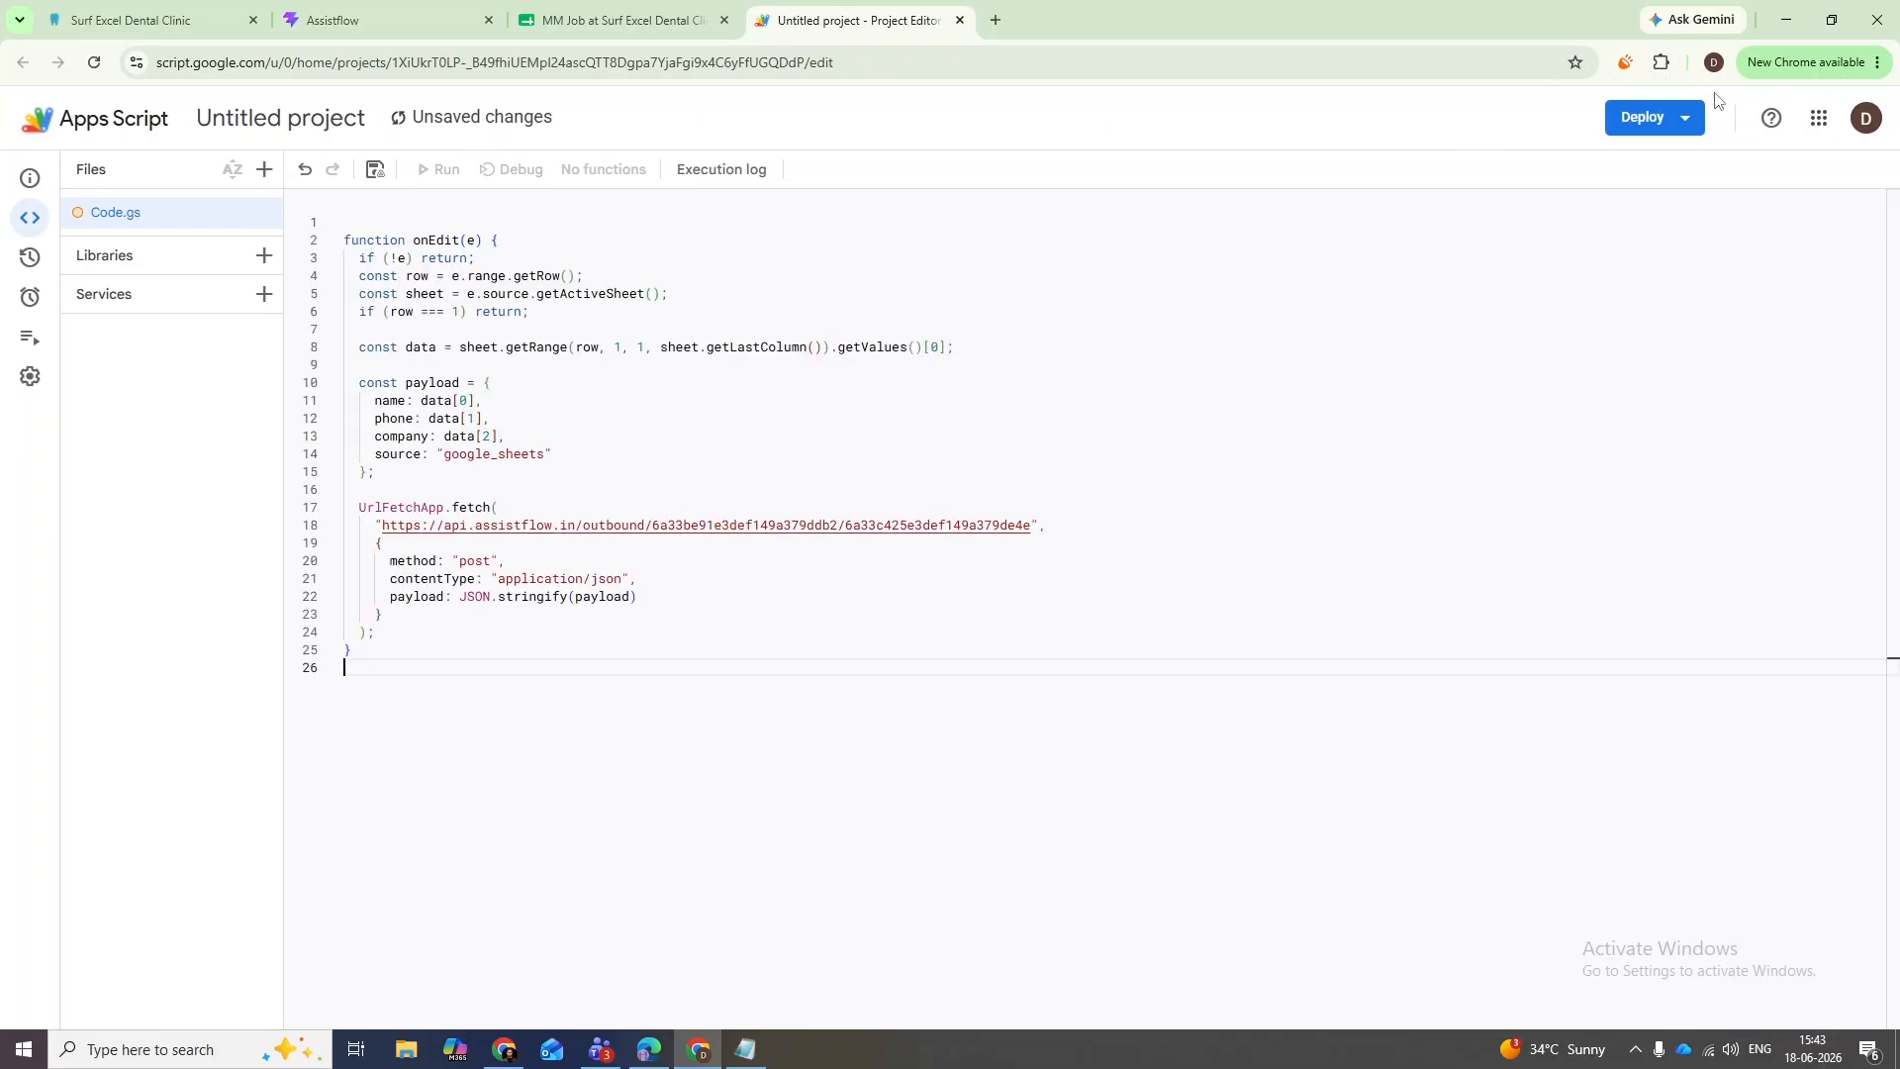
pyautogui.click(1651, 121)
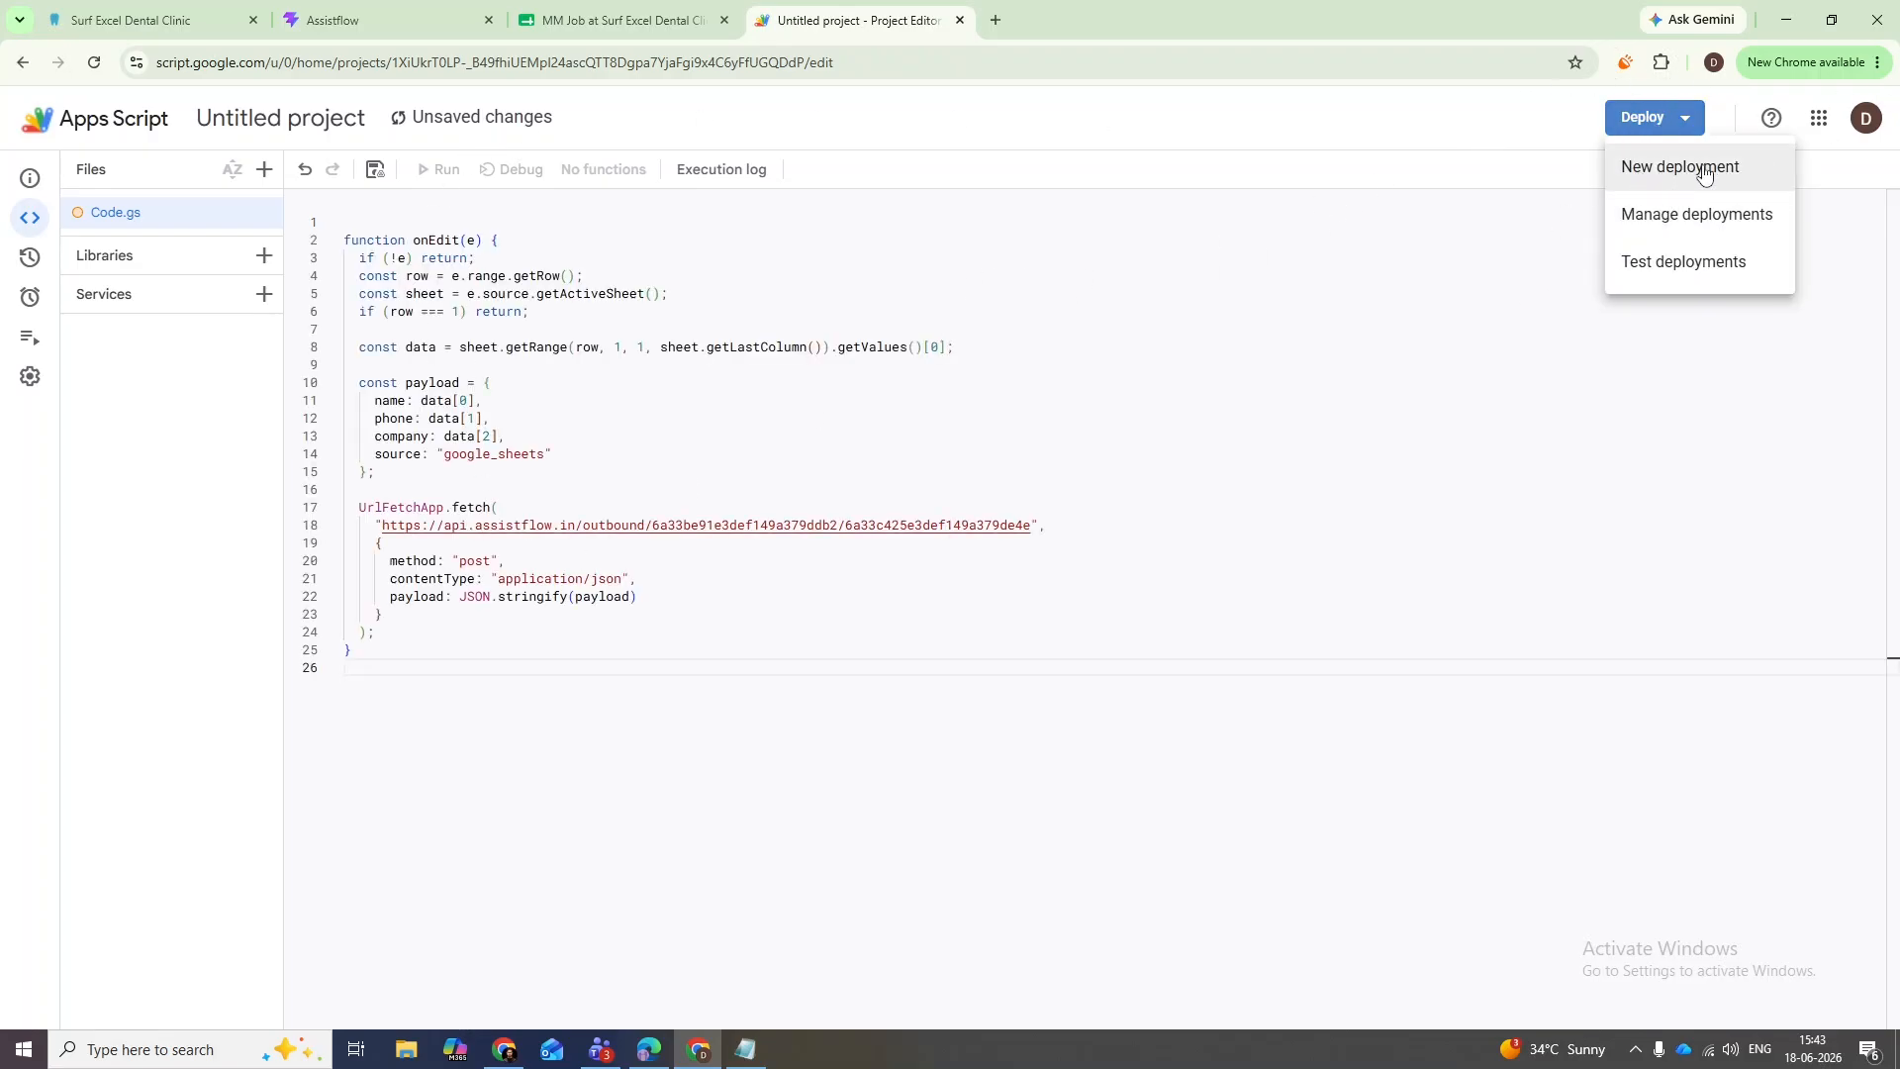
pyautogui.click(1683, 167)
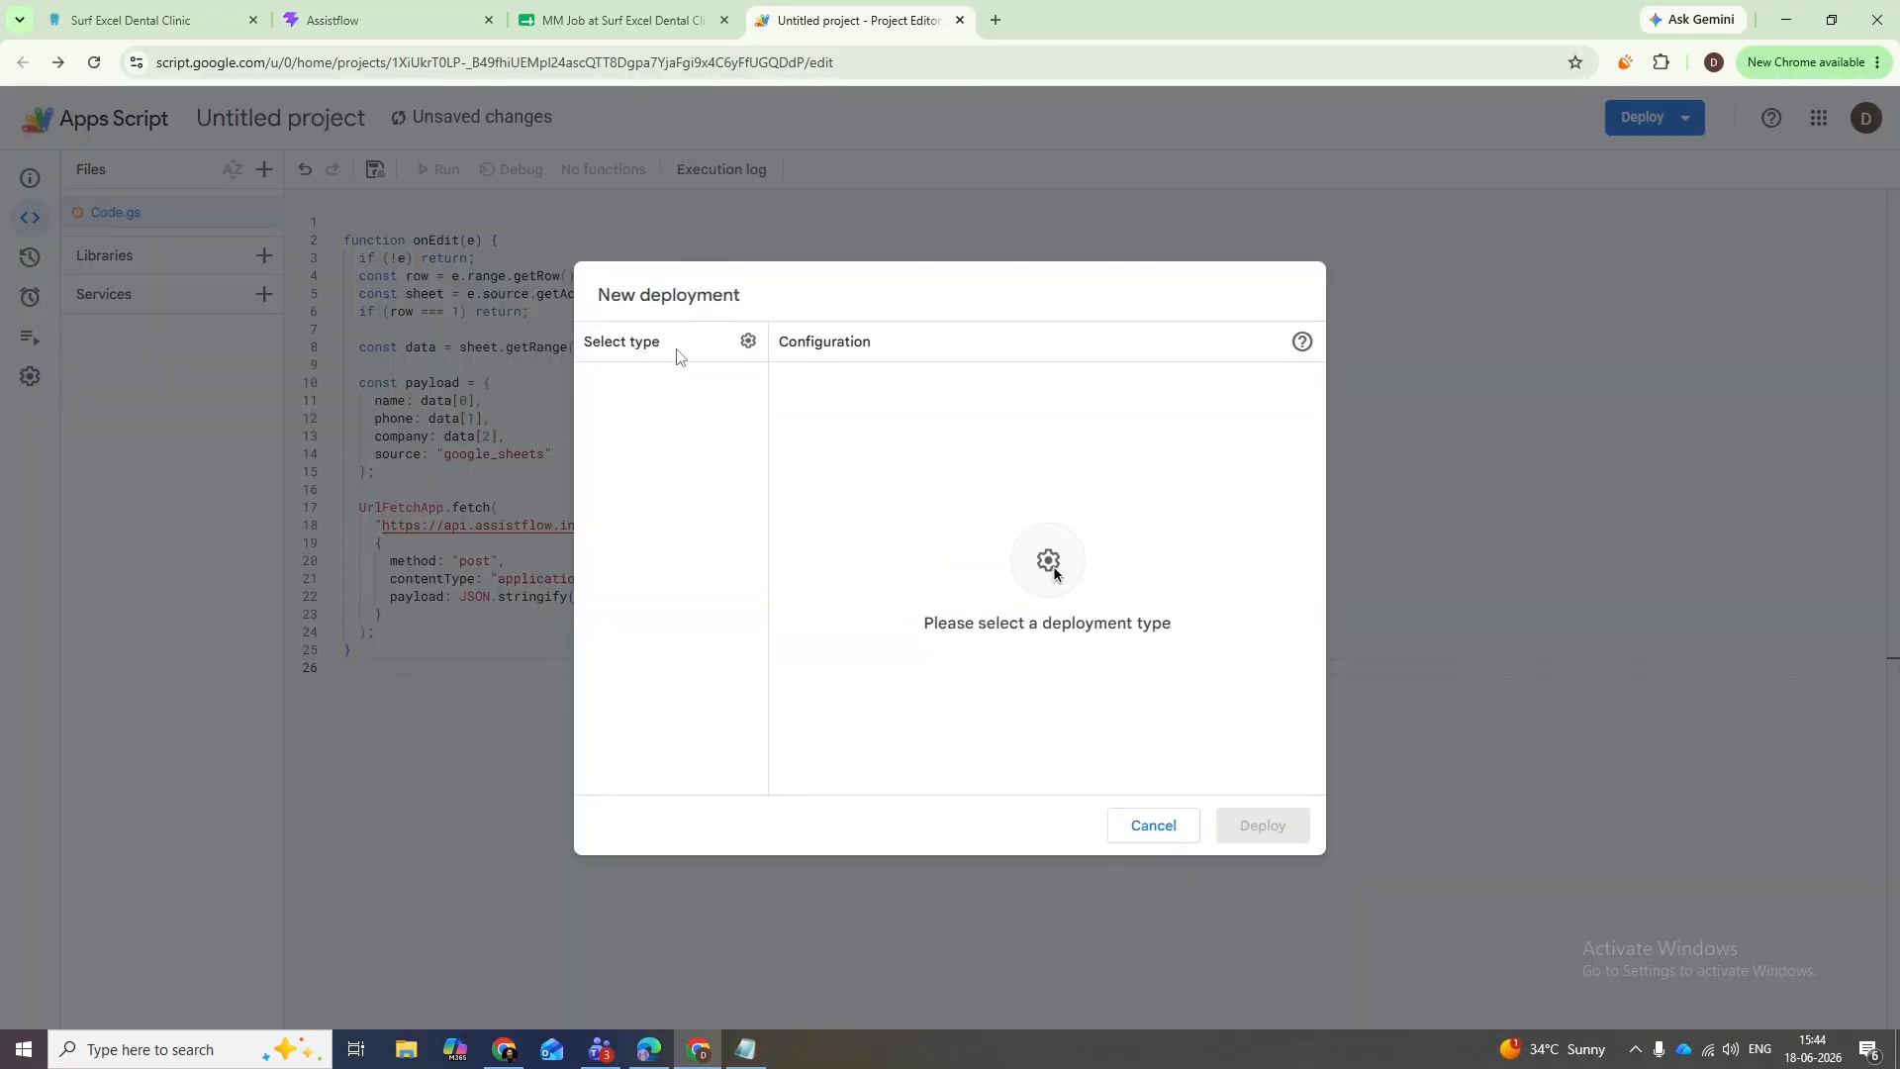
# - Deploy the script as a Web app with the default settings
pyautogui.click(748, 341)
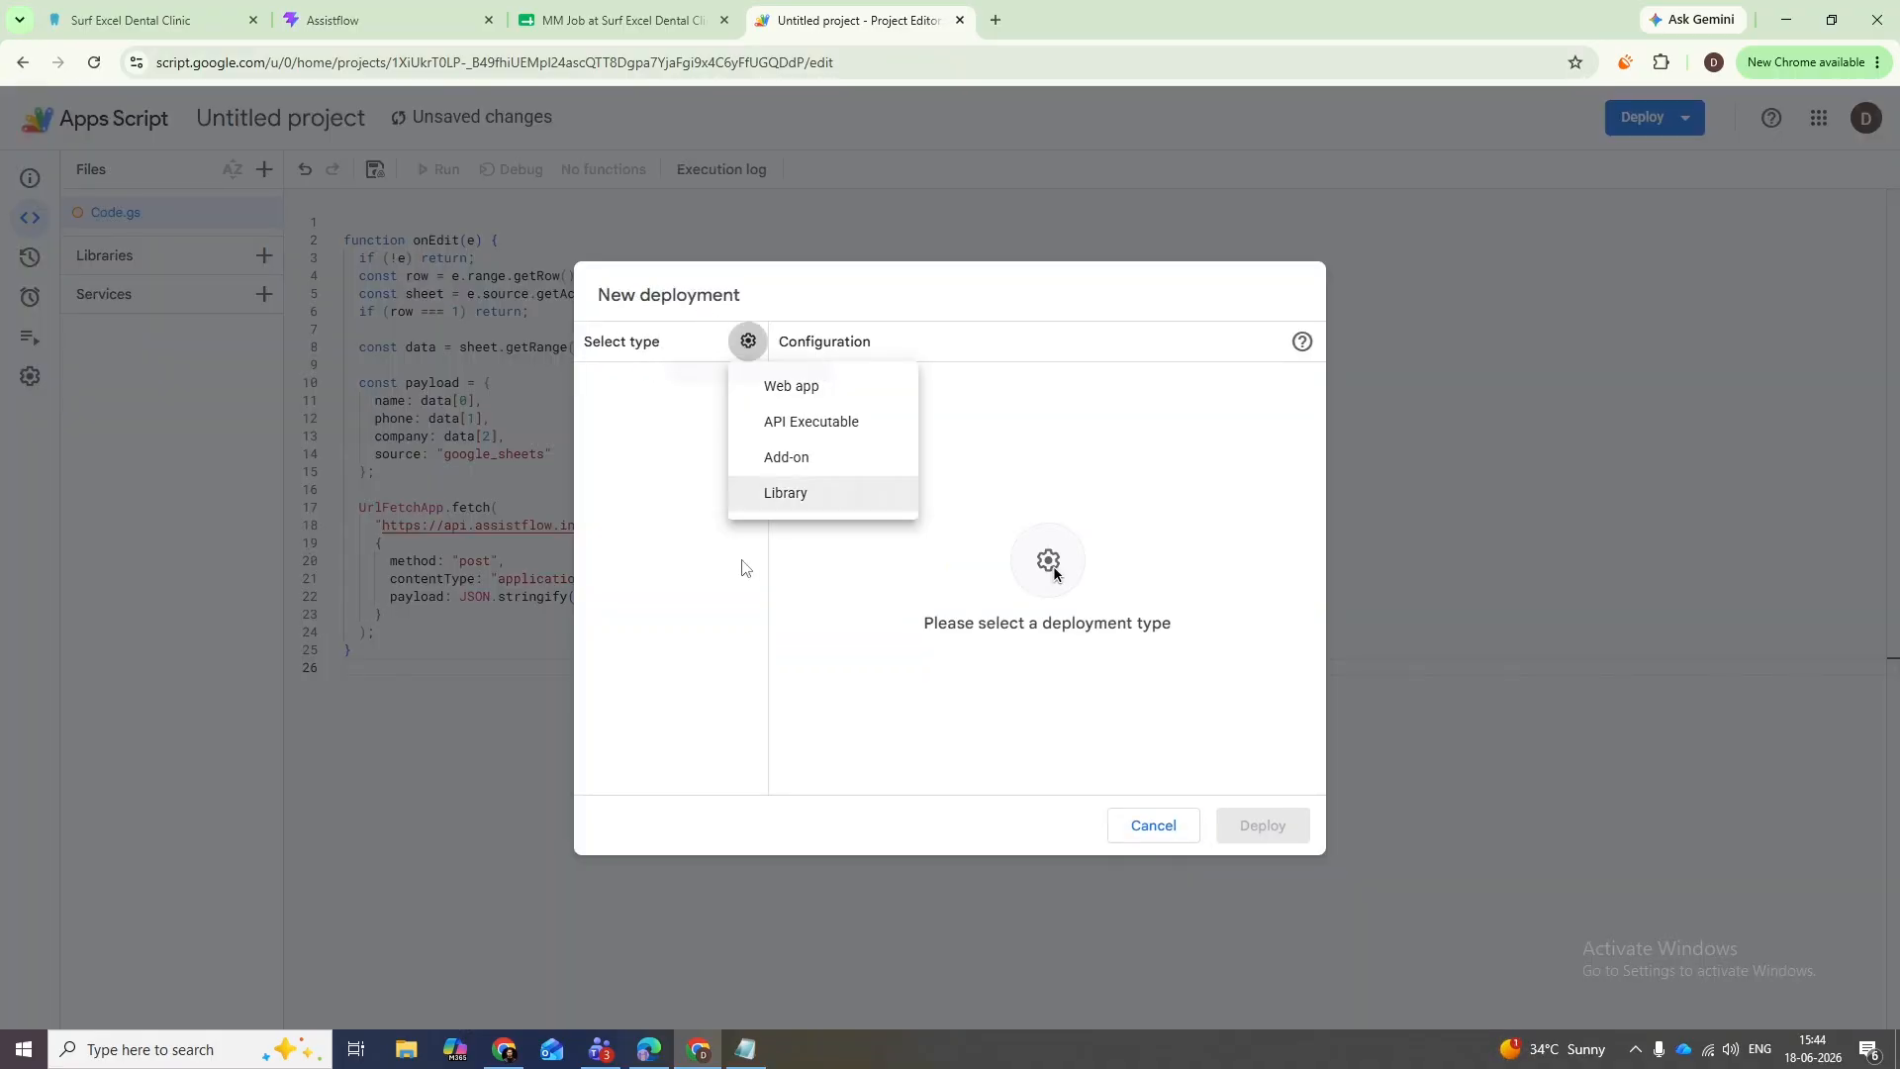
pyautogui.click(787, 386)
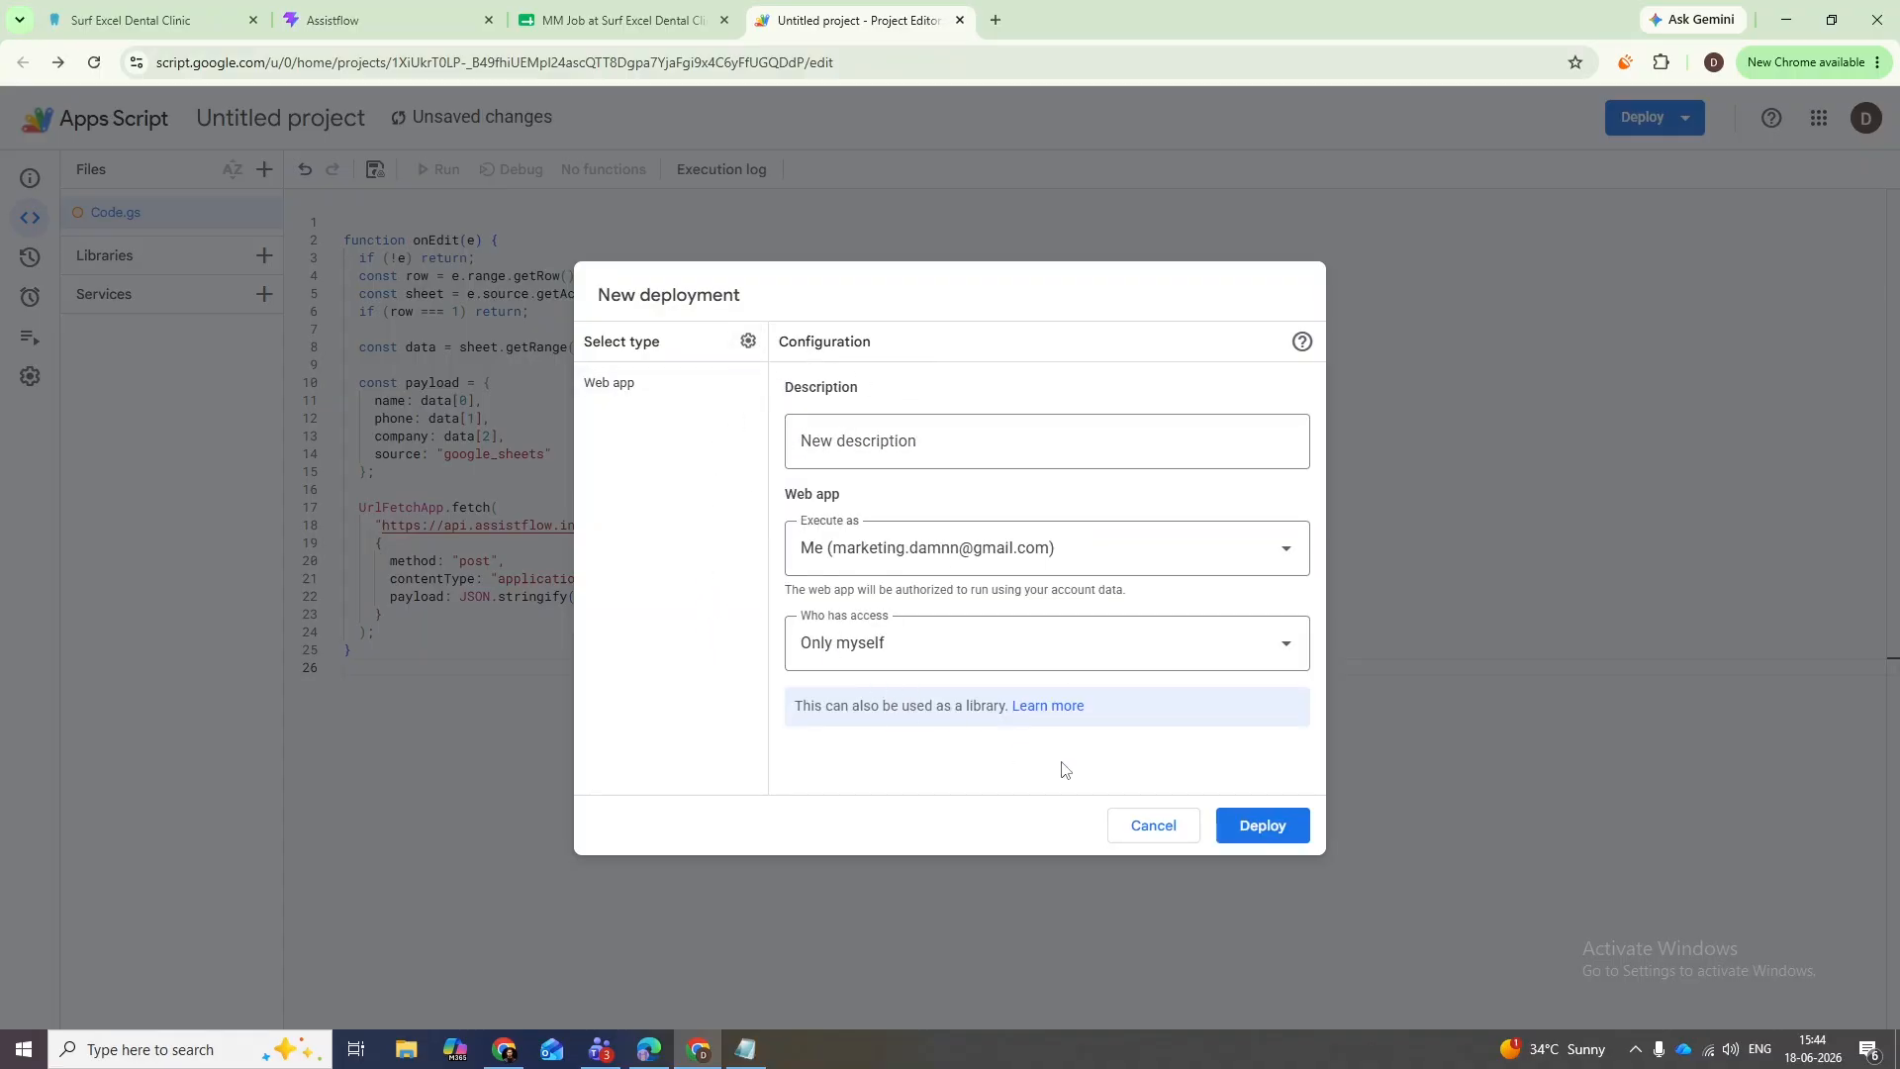
pyautogui.click(1261, 825)
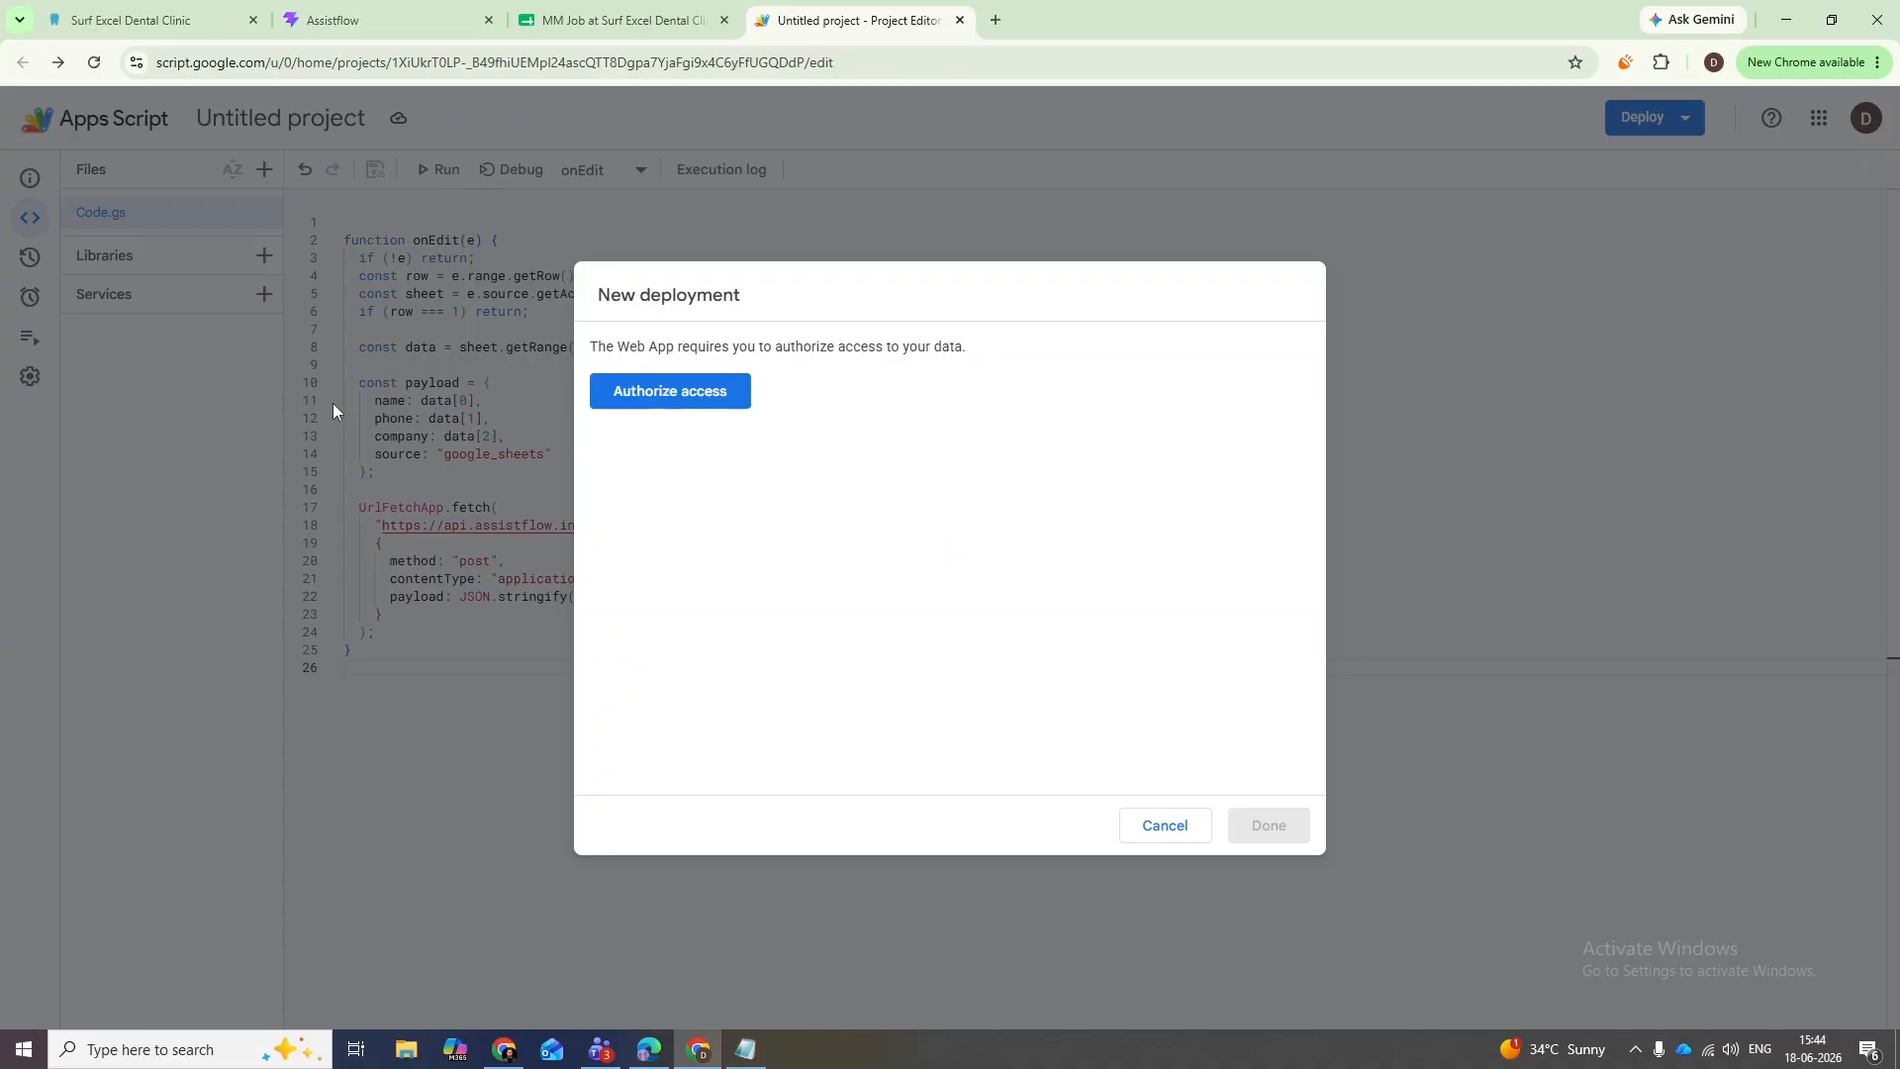
# - Authorize the Untitled project for the Google account, proceeding past the unsafe-app warning, so Version 1 deploys
pyautogui.click(679, 406)
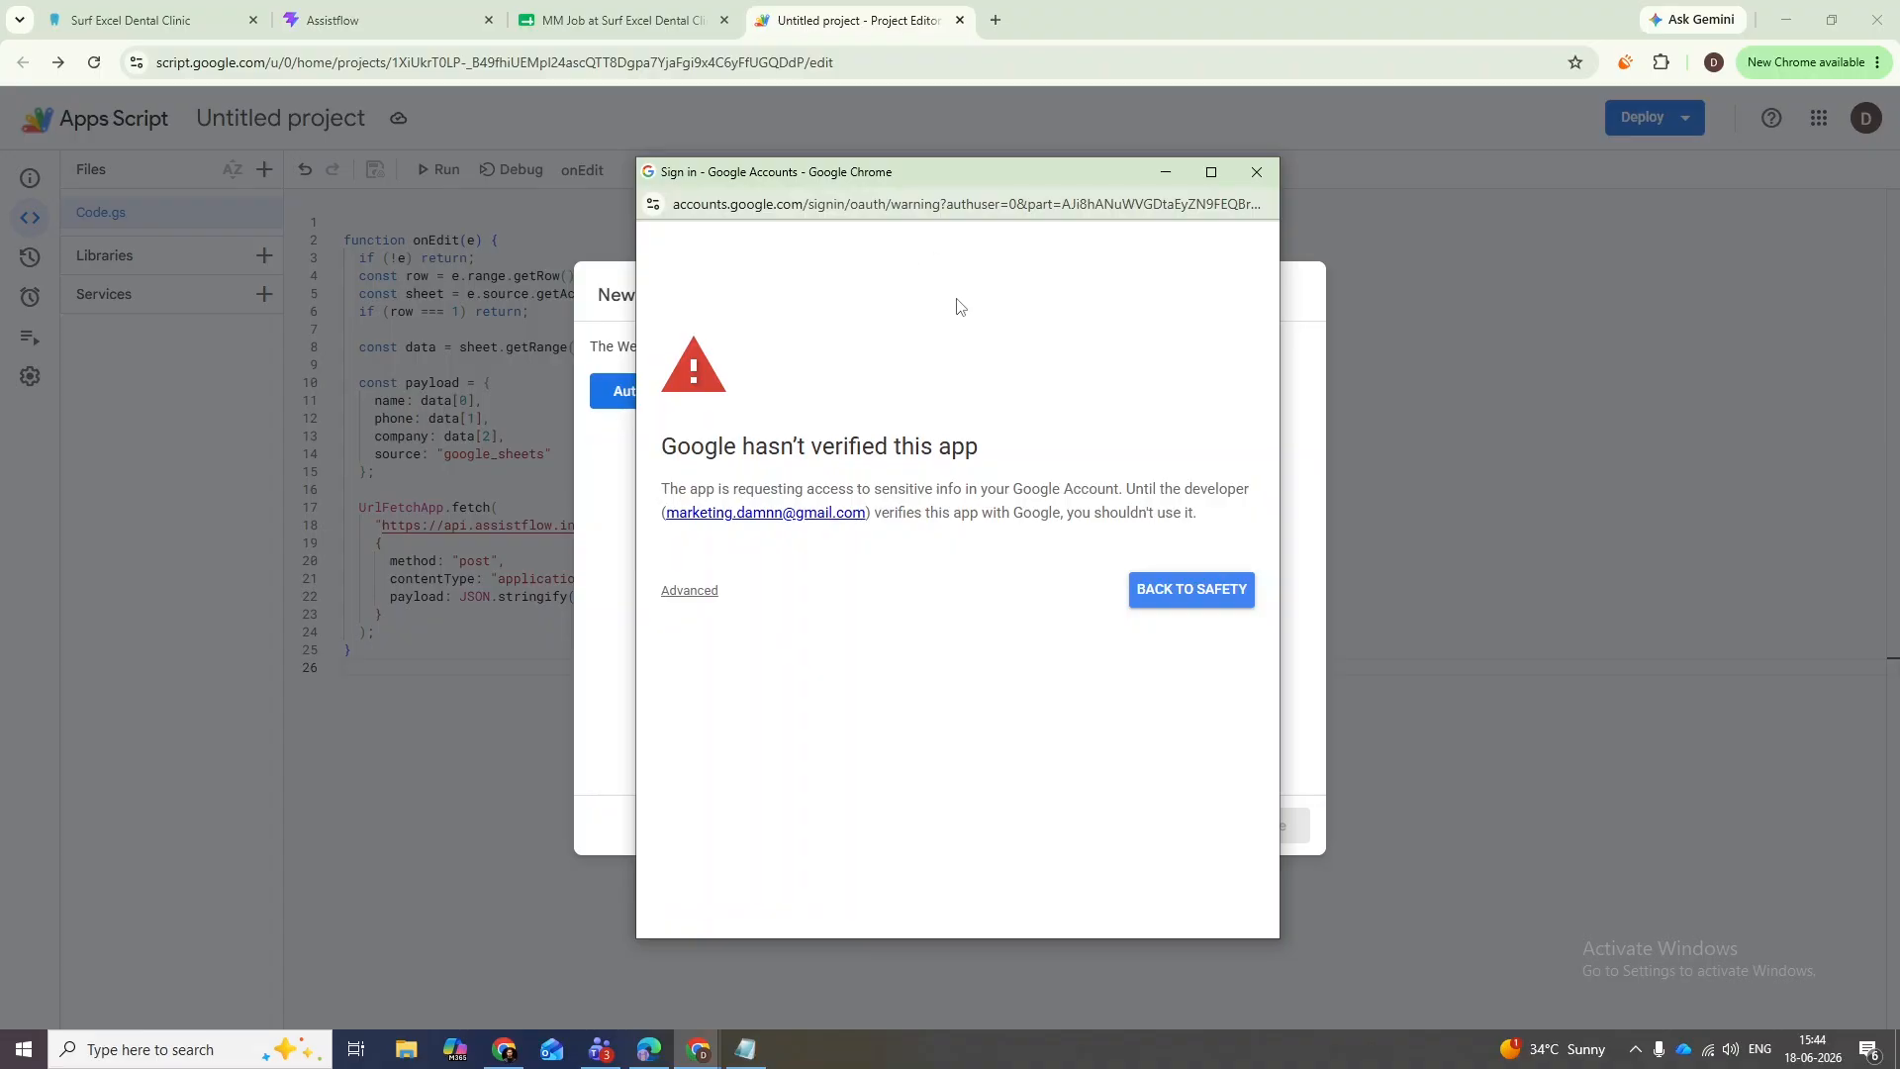
pyautogui.click(704, 592)
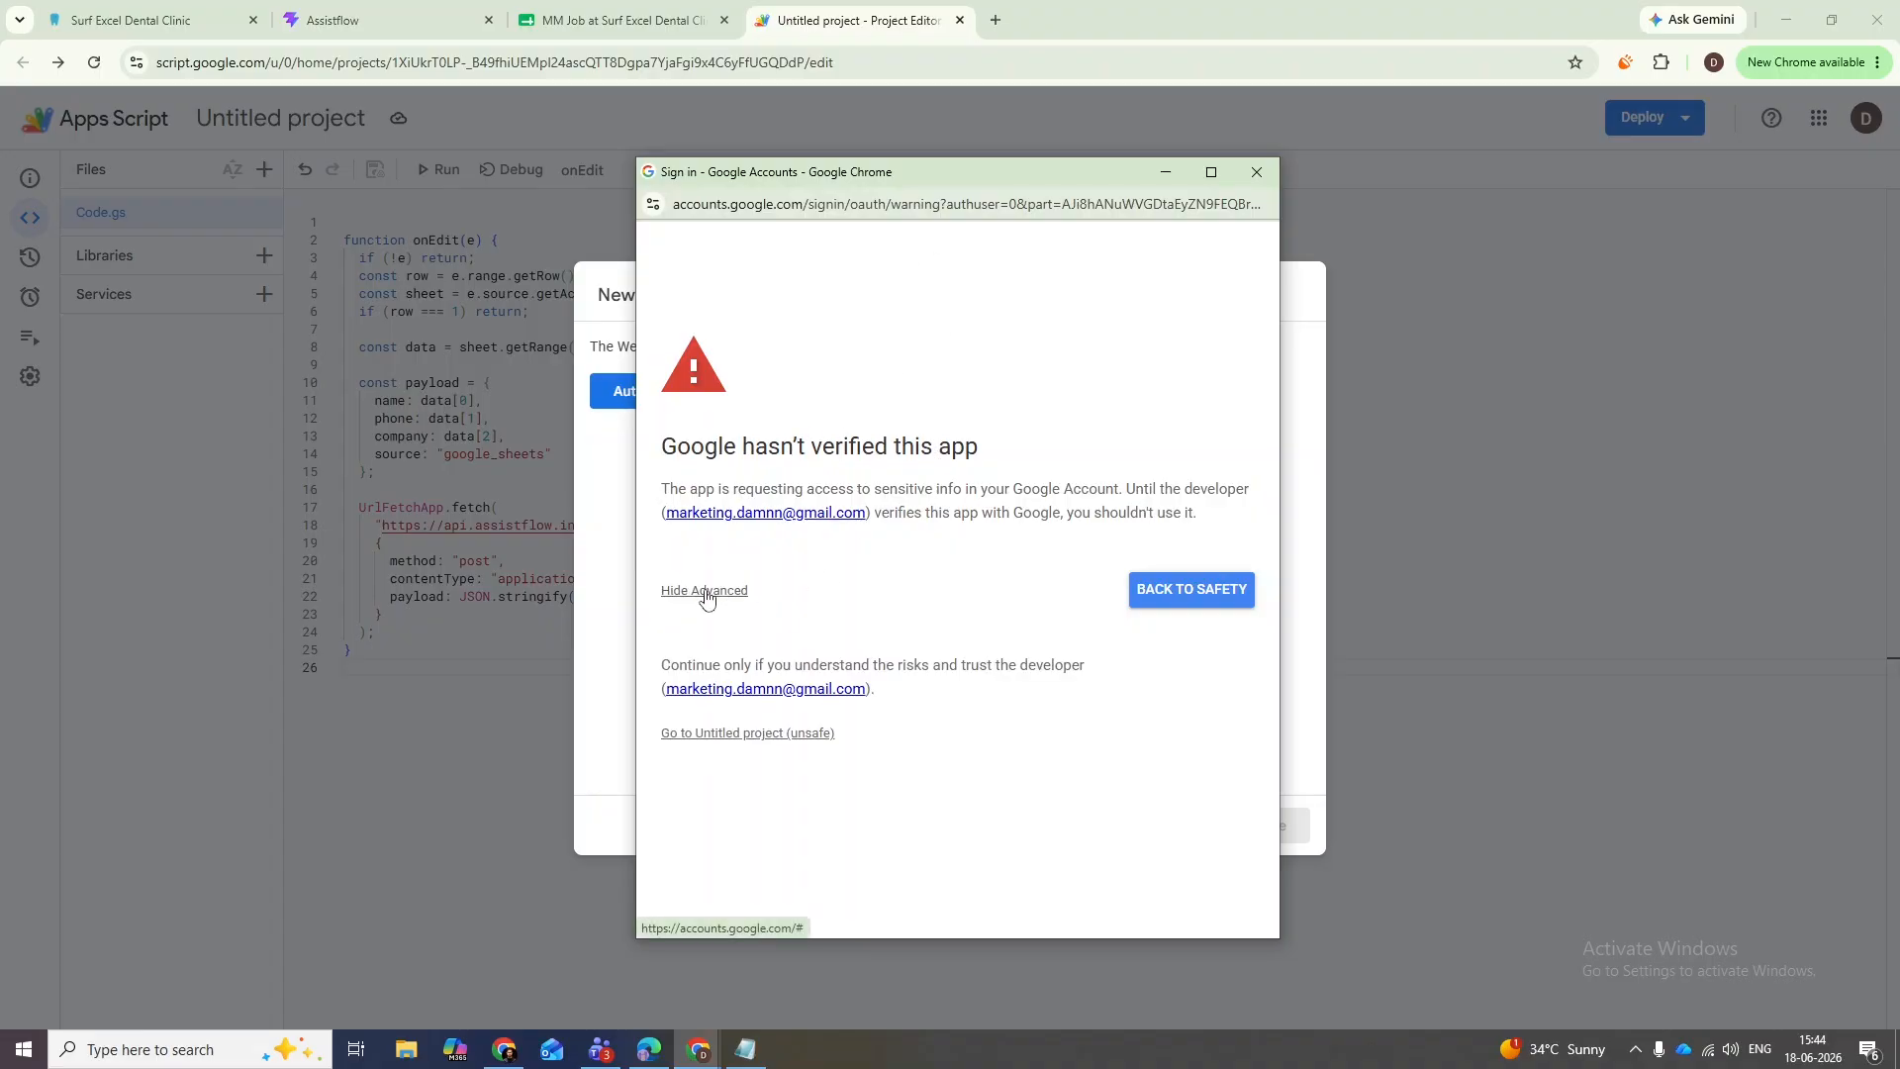
pyautogui.click(732, 734)
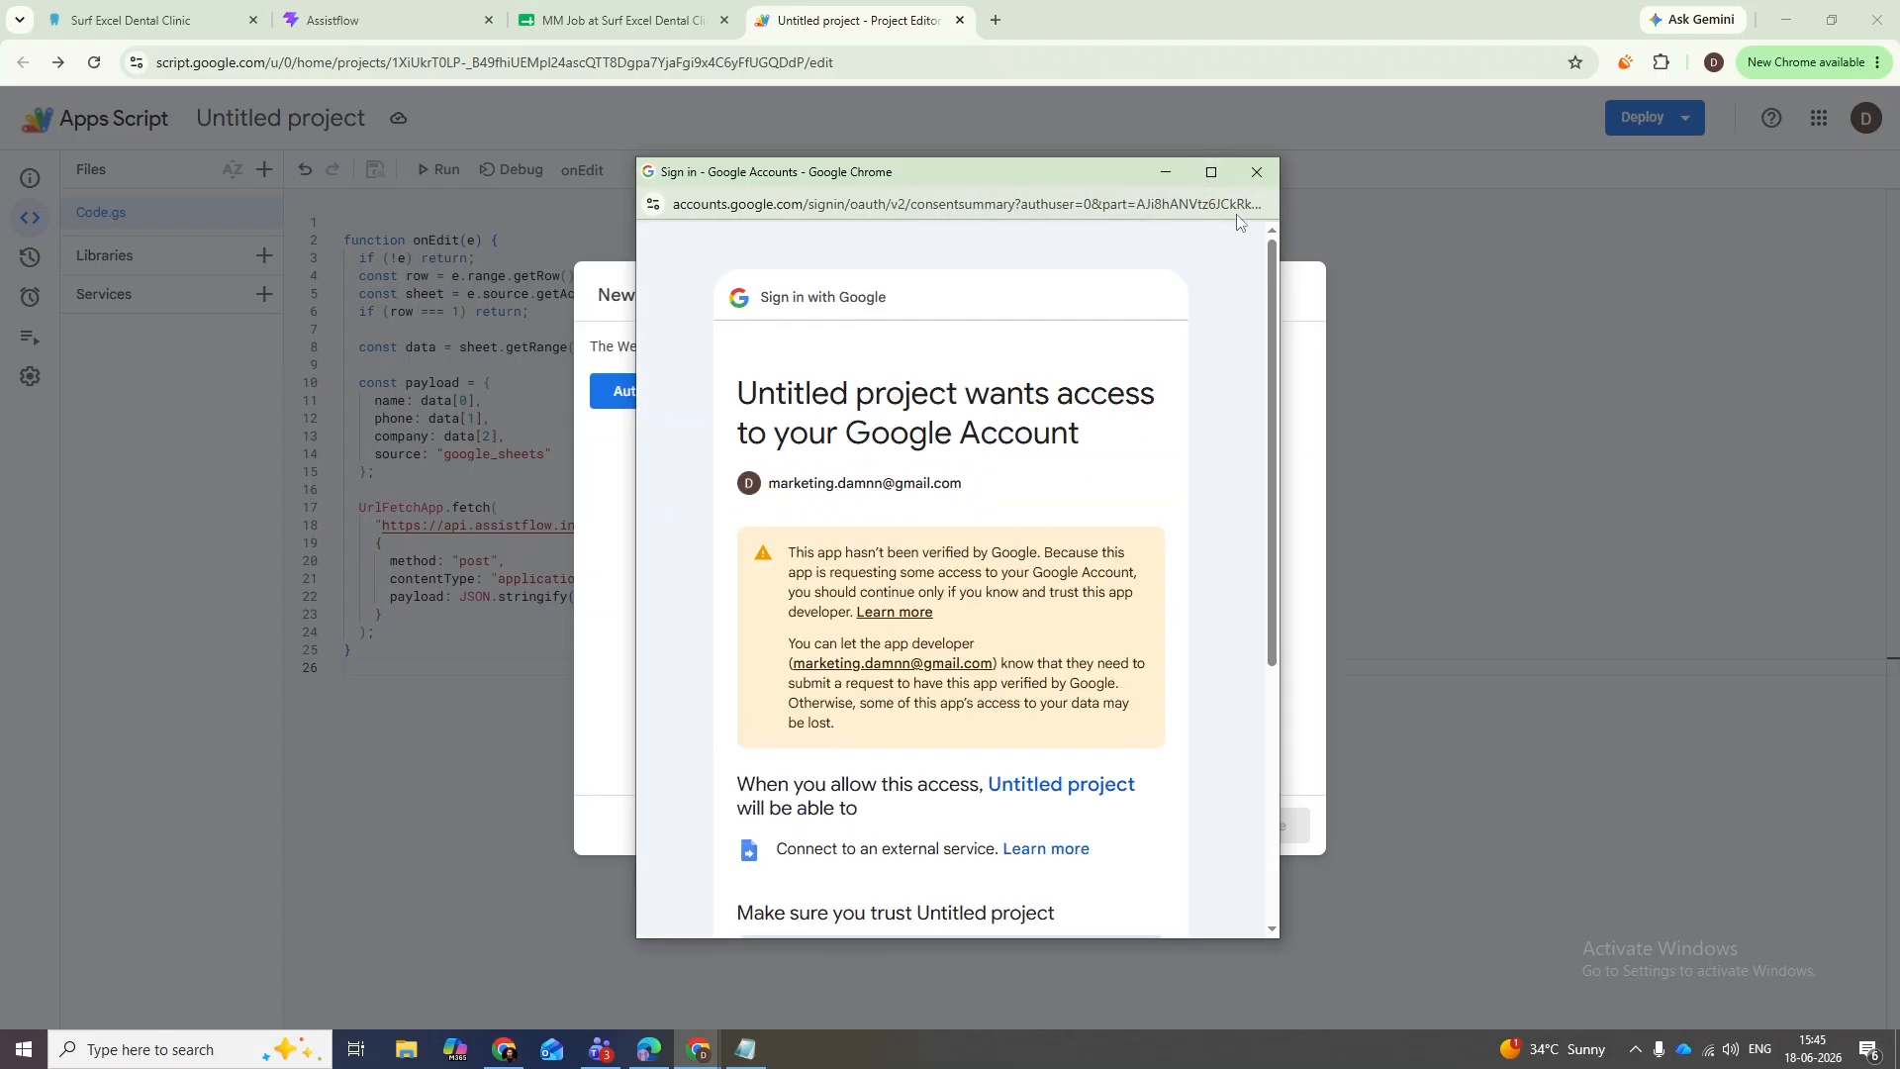
pyautogui.doubleClick(801, 173)
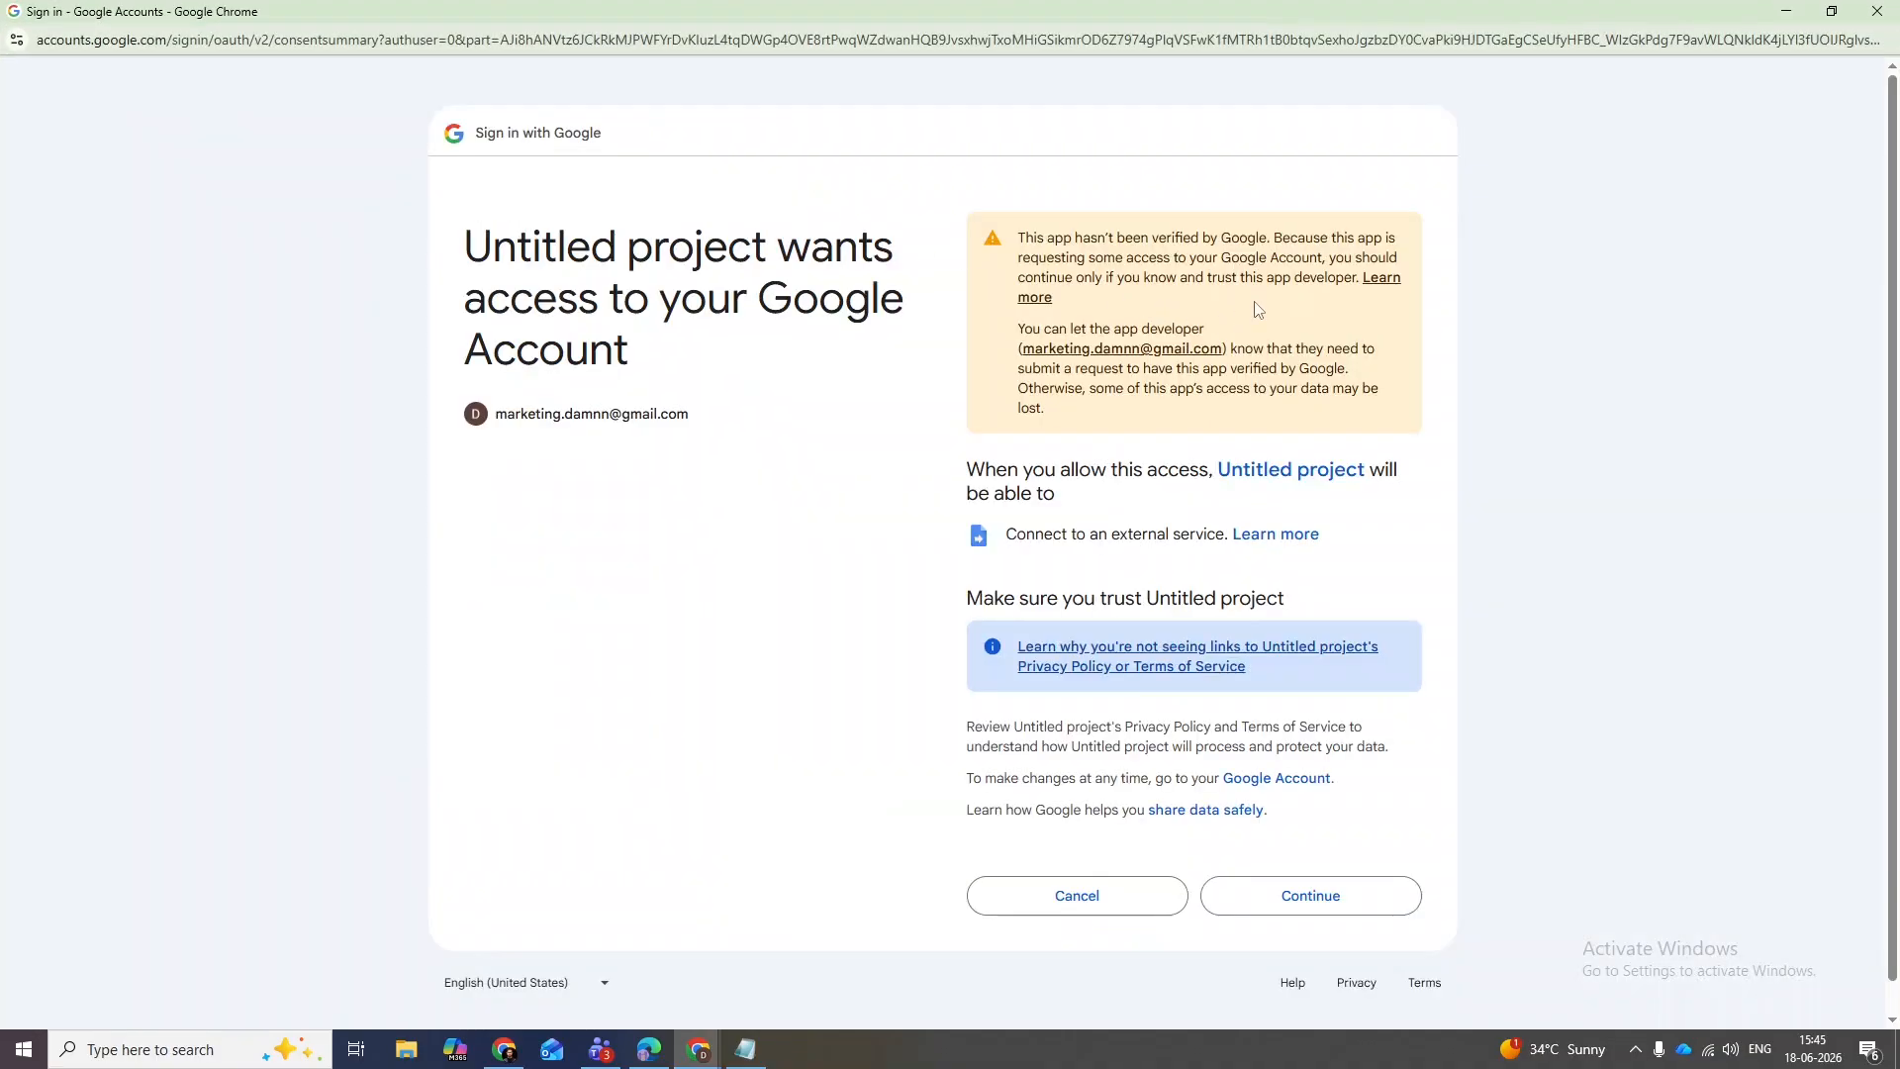
pyautogui.moveTo(1893, 208)
pyautogui.mouseDown()
pyautogui.moveTo(1893, 255)
pyautogui.moveTo(1894, 201)
pyautogui.mouseUp()
pyautogui.click(1301, 894)
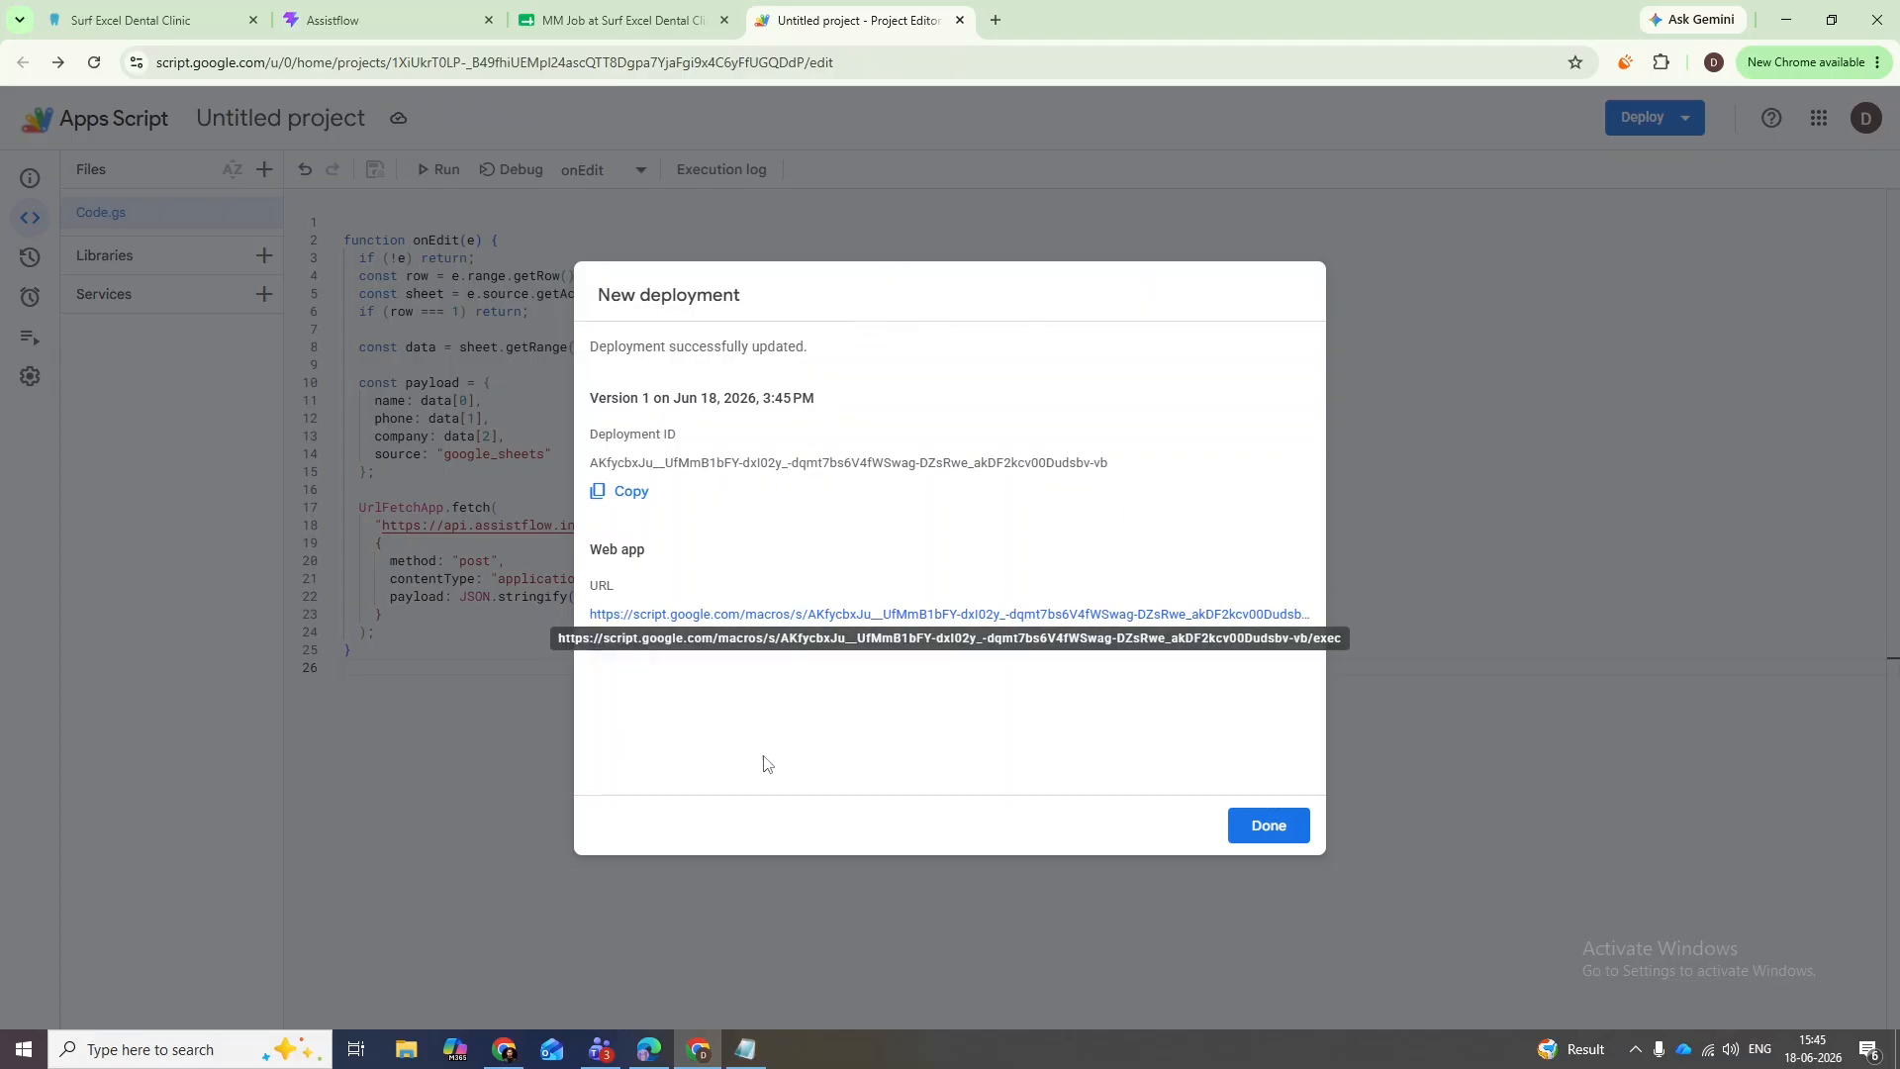
# - Close the deployment summary and return to the Leads spreadsheet, selecting row 2 cells A2 to E2
pyautogui.click(1269, 826)
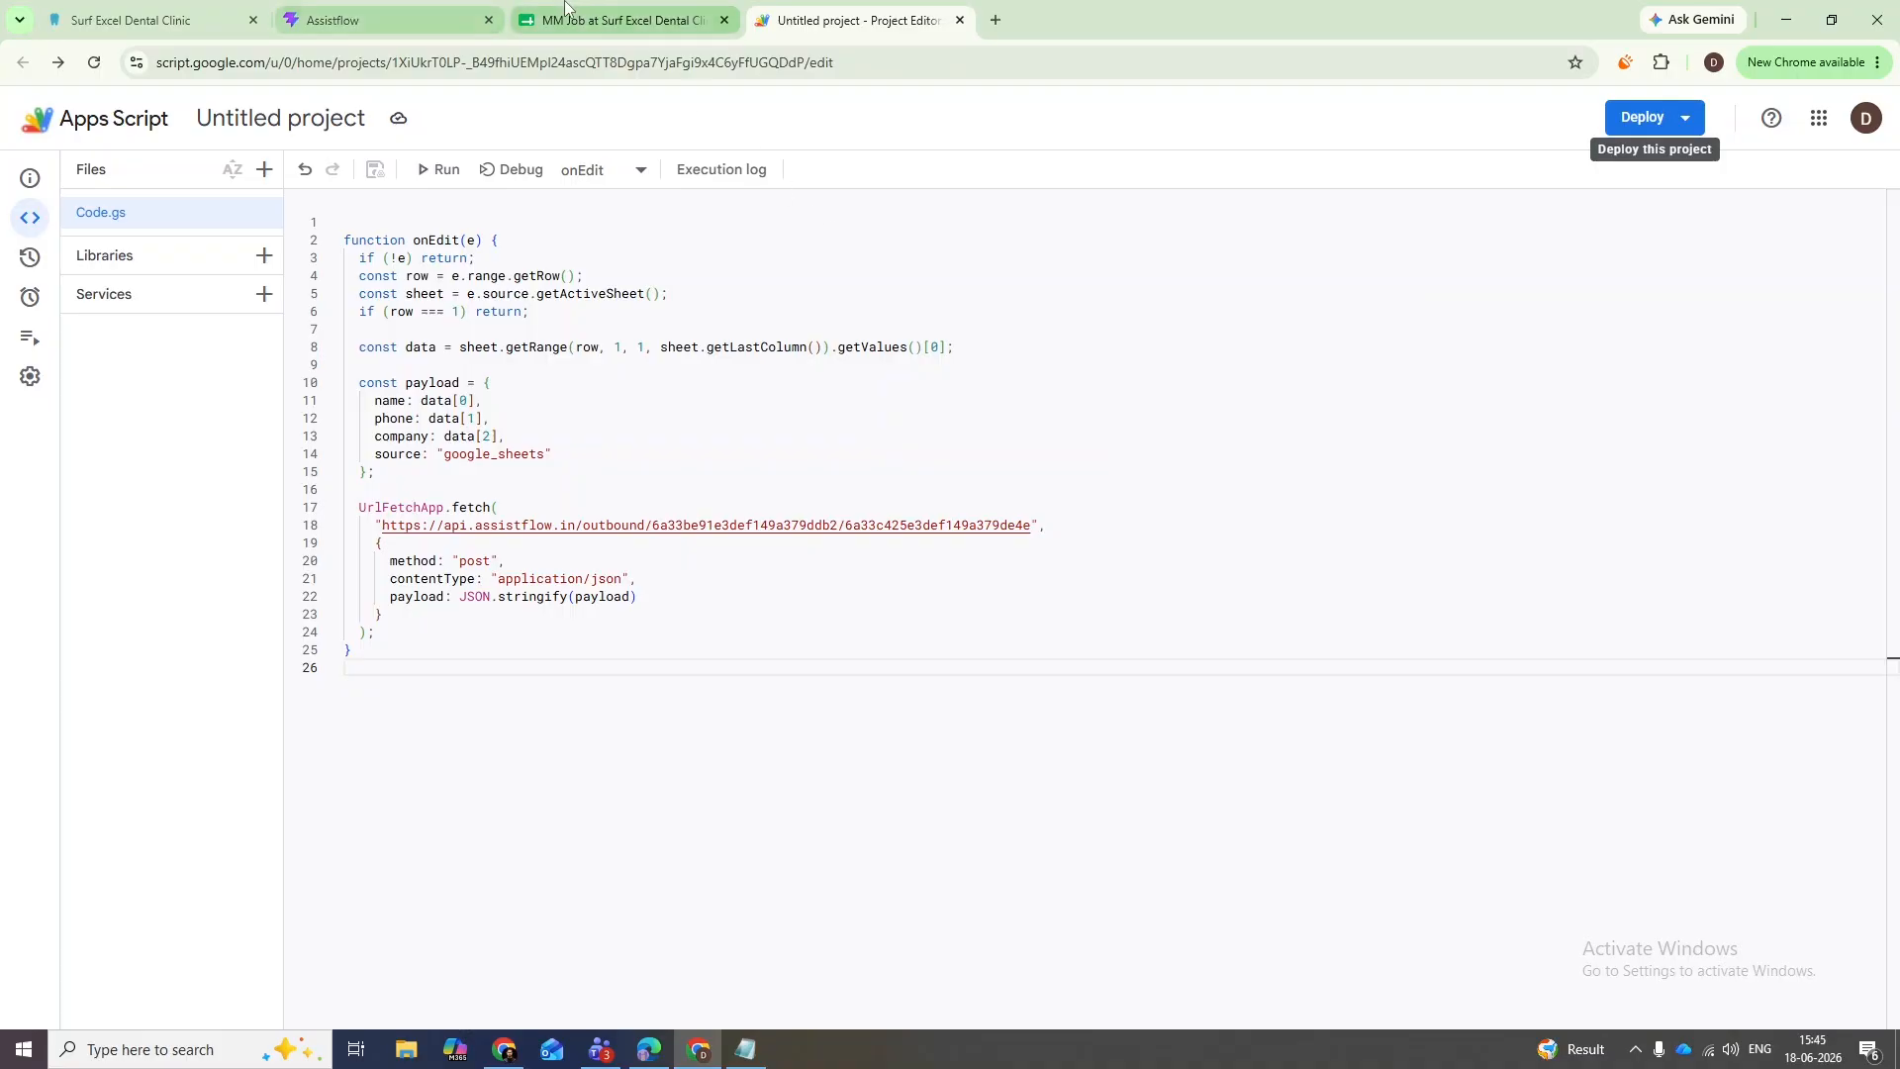
pyautogui.click(614, 20)
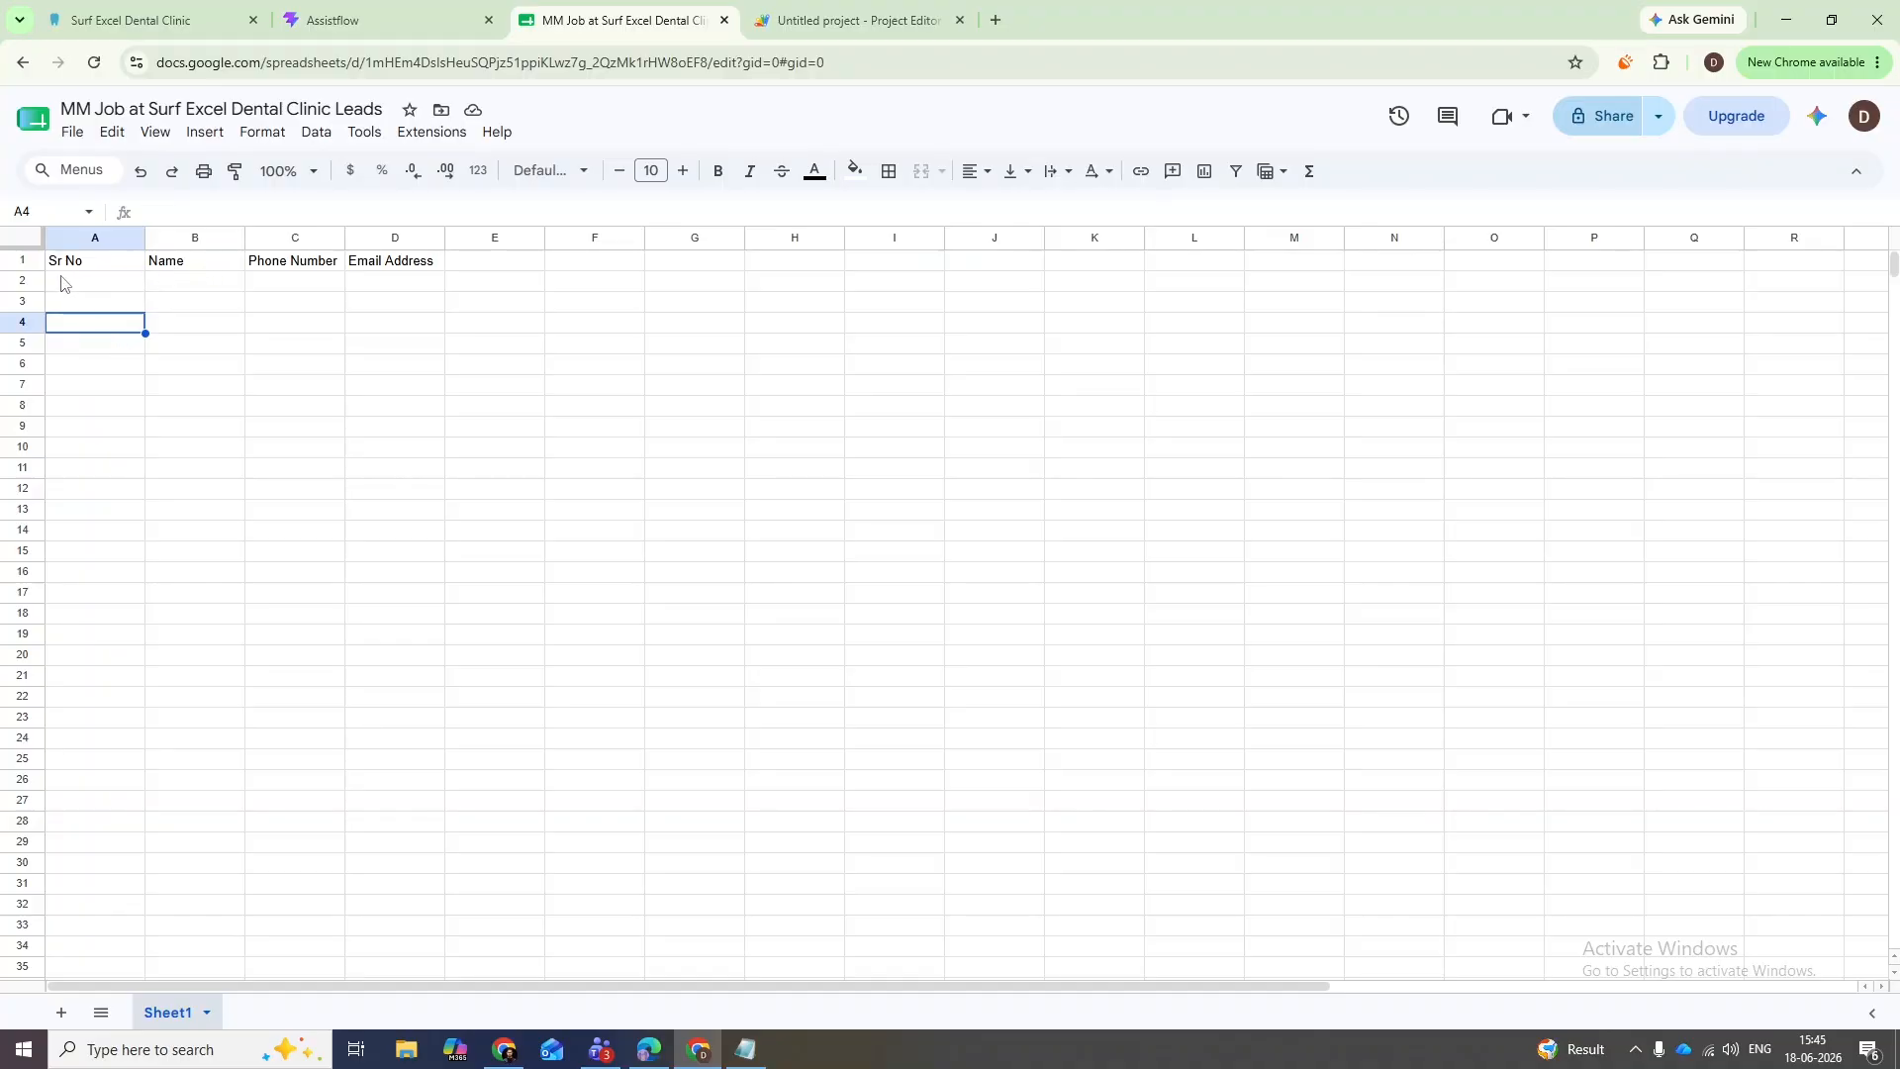
pyautogui.moveTo(62, 283); pyautogui.dragTo(414, 285)
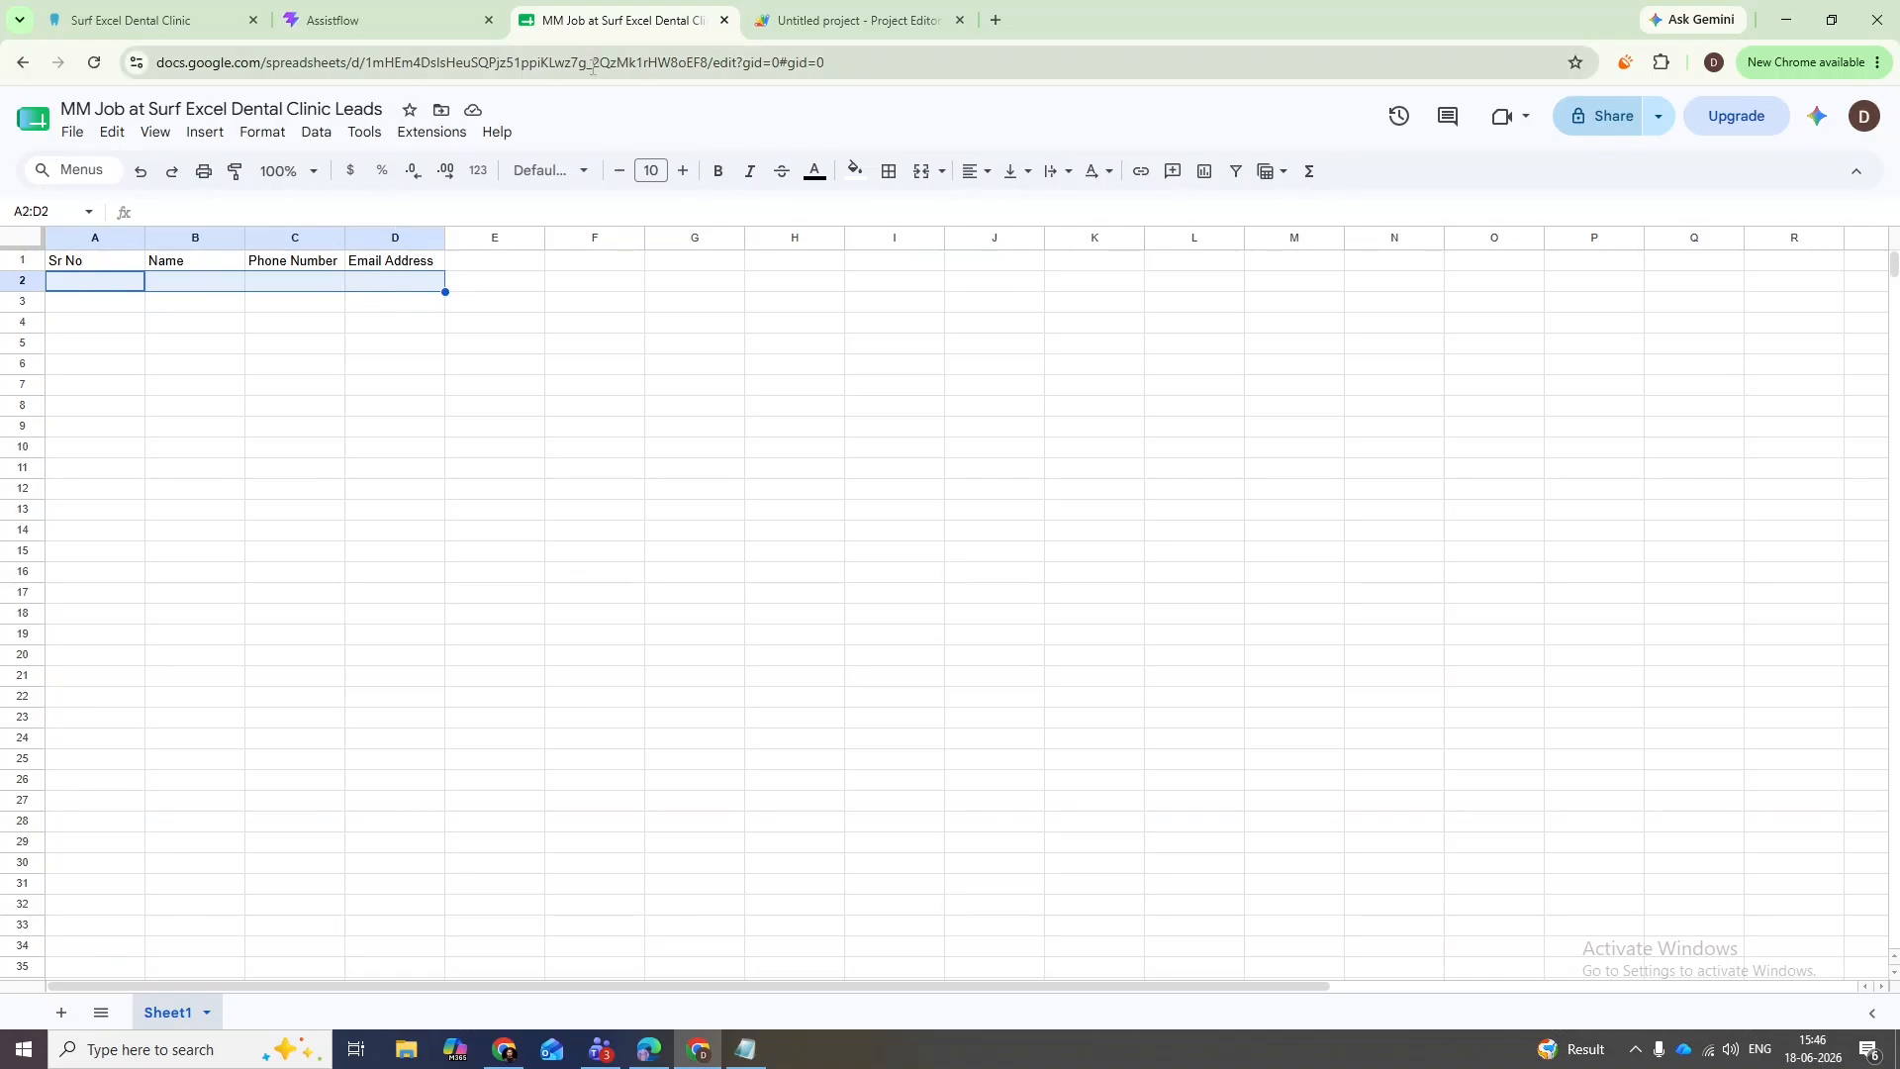
pyautogui.click(515, 286)
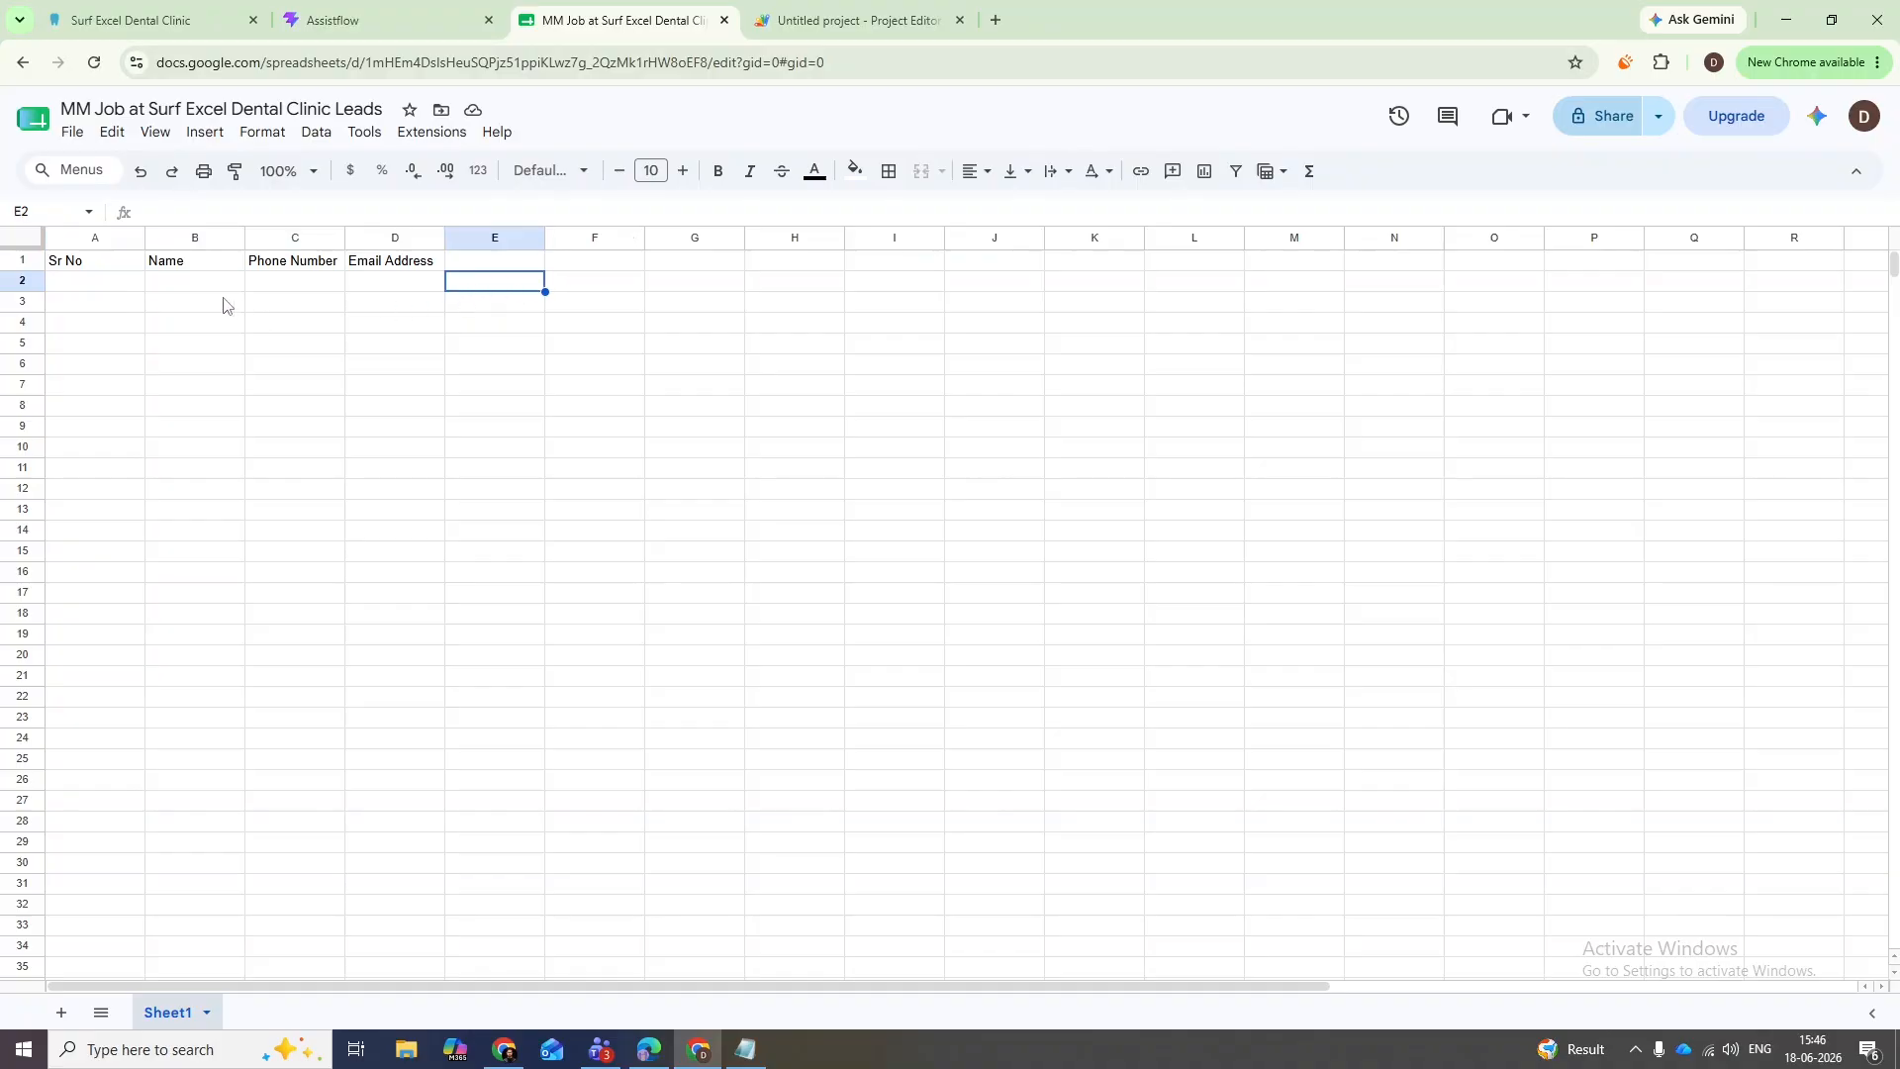
pyautogui.hotkey('alt', 'Tab')
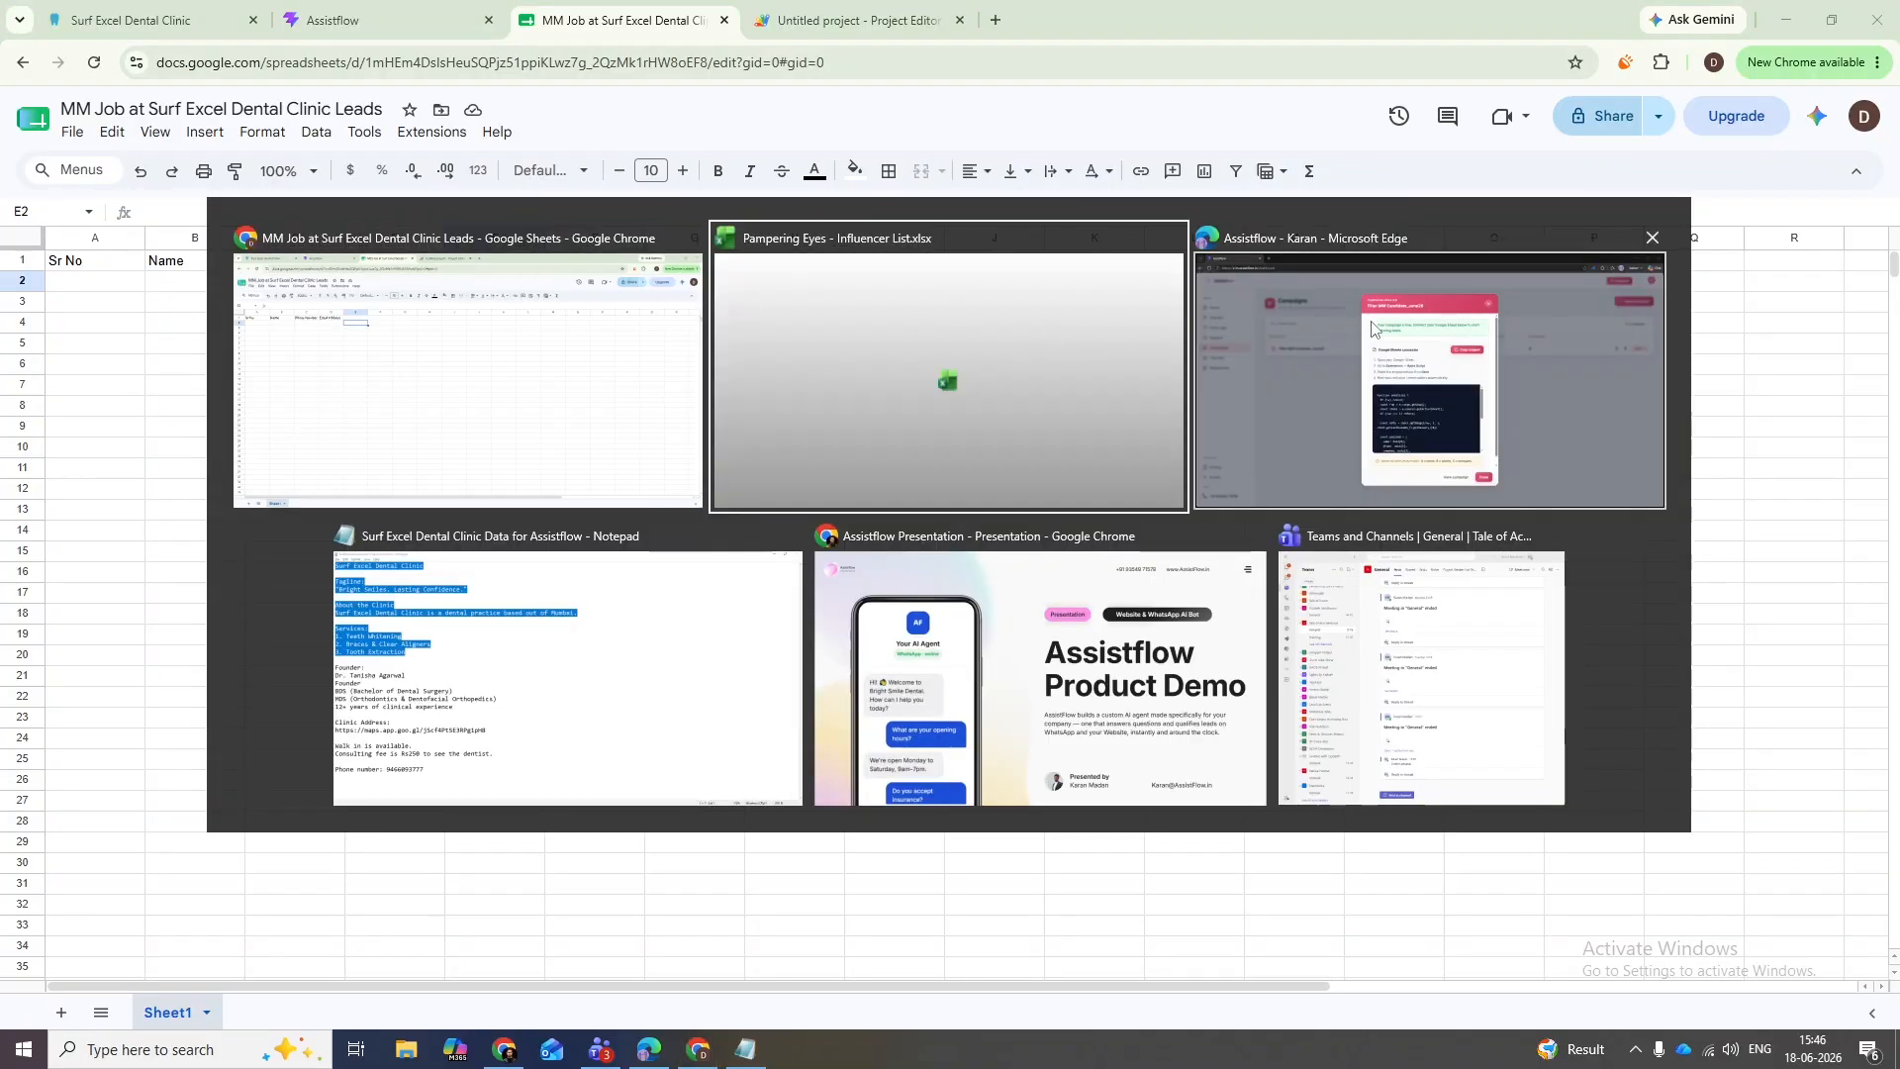
# - Switch between the Leads sheet and Assistflow, selecting cells A2 to F2 along the way
pyautogui.click(314, 357)
pyautogui.hotkey('alt', 'Tab')
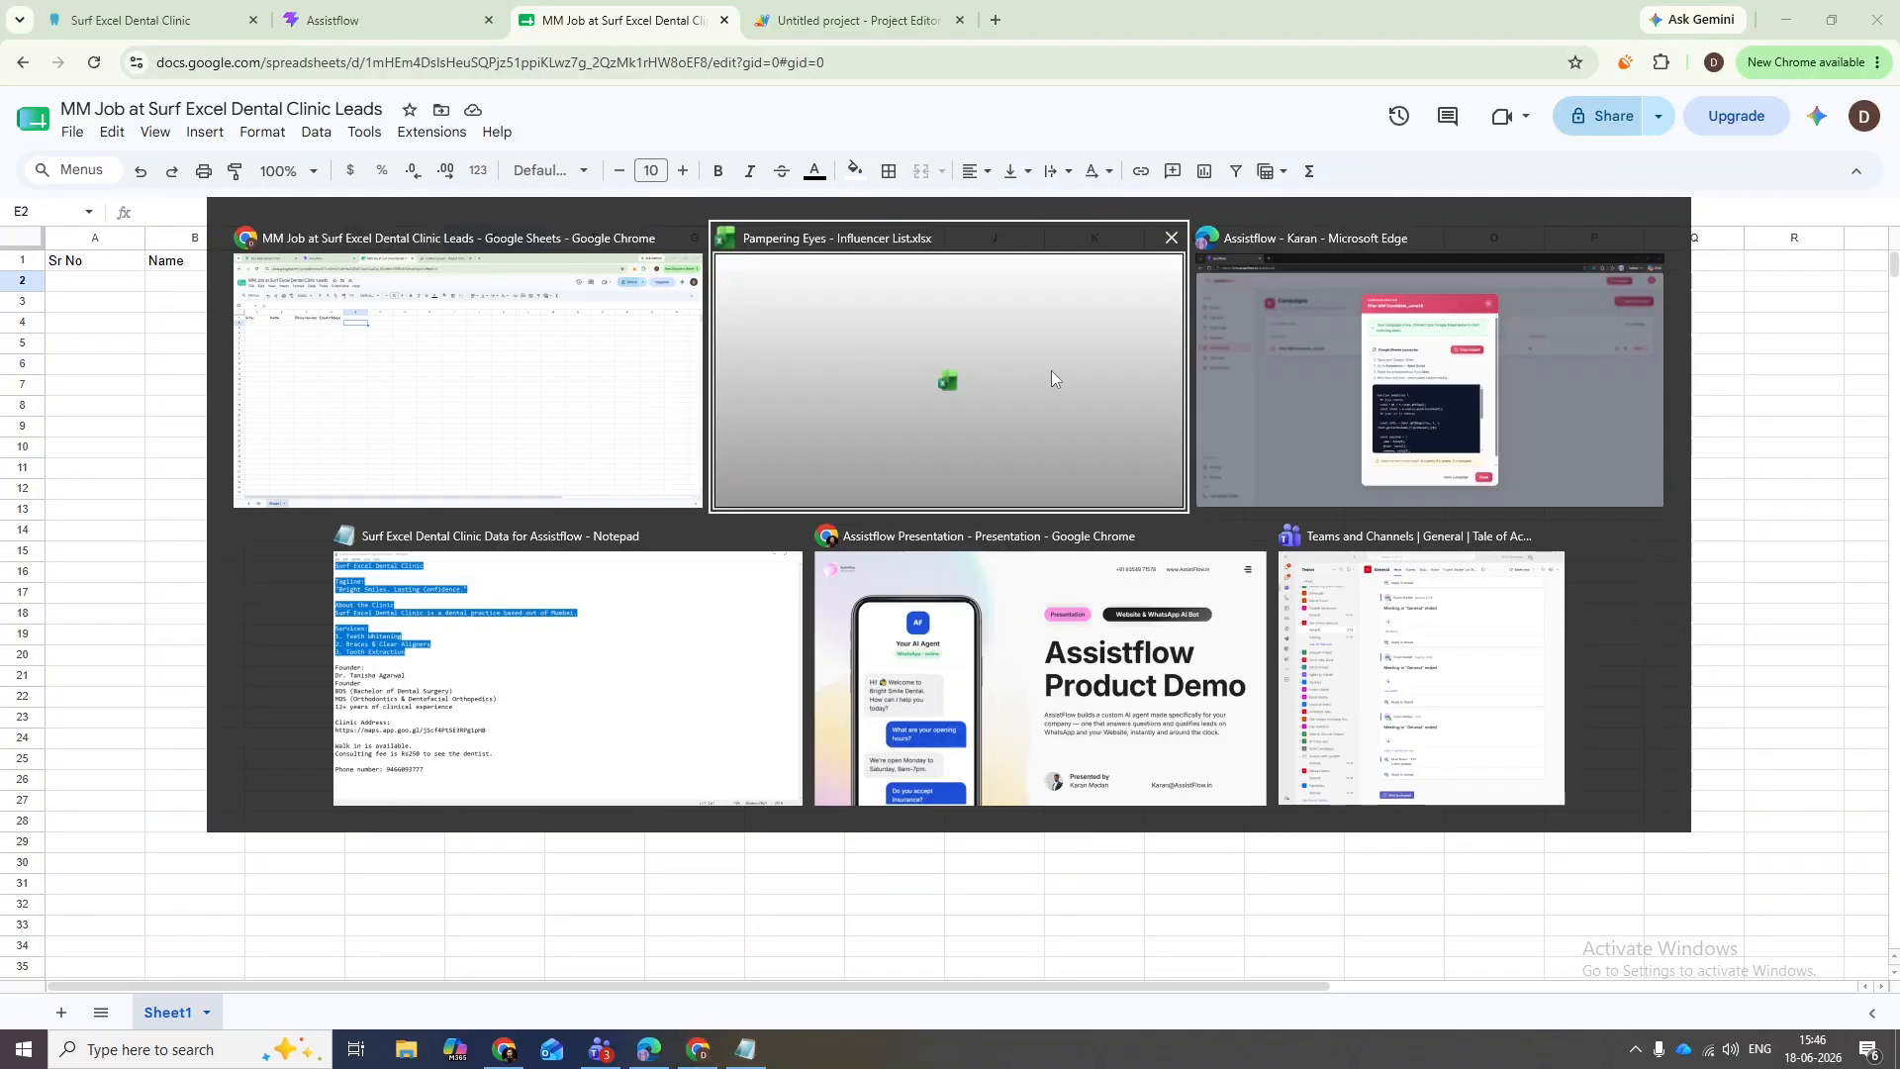
pyautogui.hotkey('alt', 'Tab')
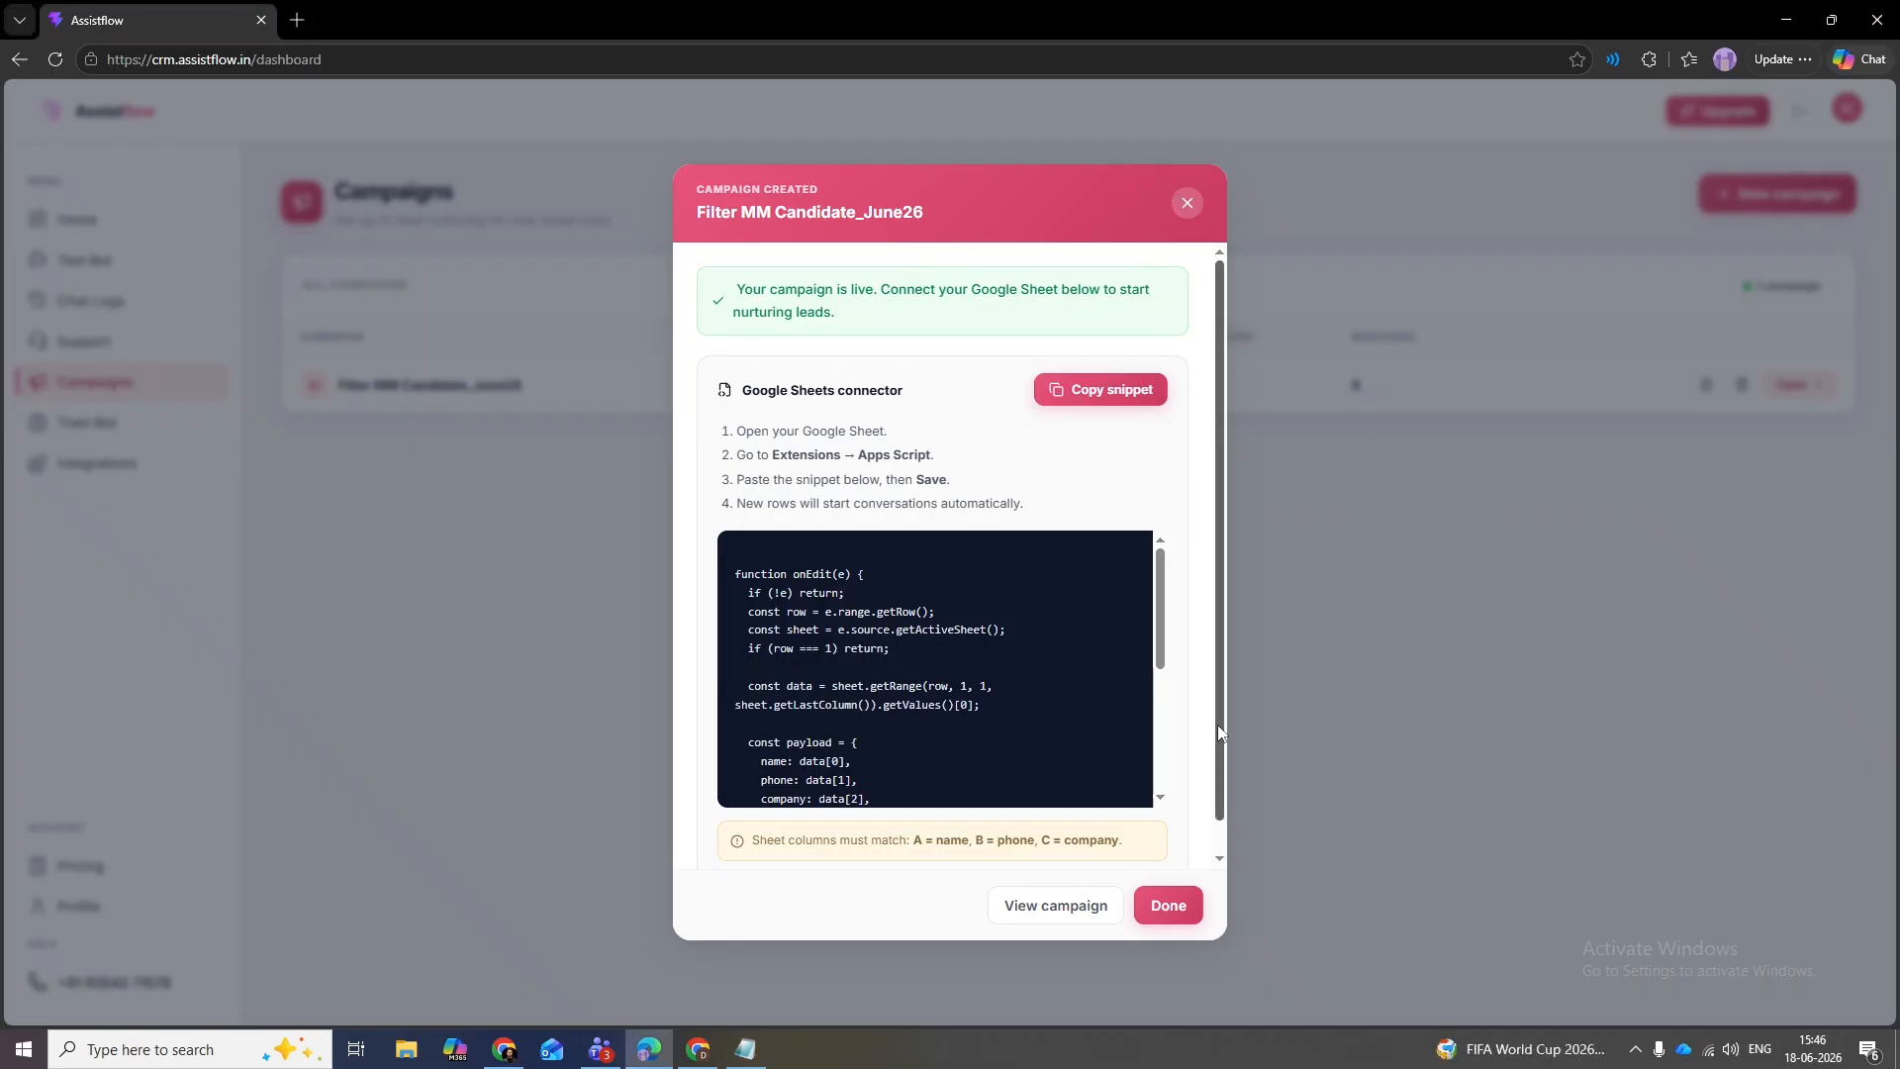
pyautogui.hotkey('alt', 'Tab')
pyautogui.moveTo(70, 280); pyautogui.dragTo(561, 283)
pyautogui.hotkey('alt', 'Tab')
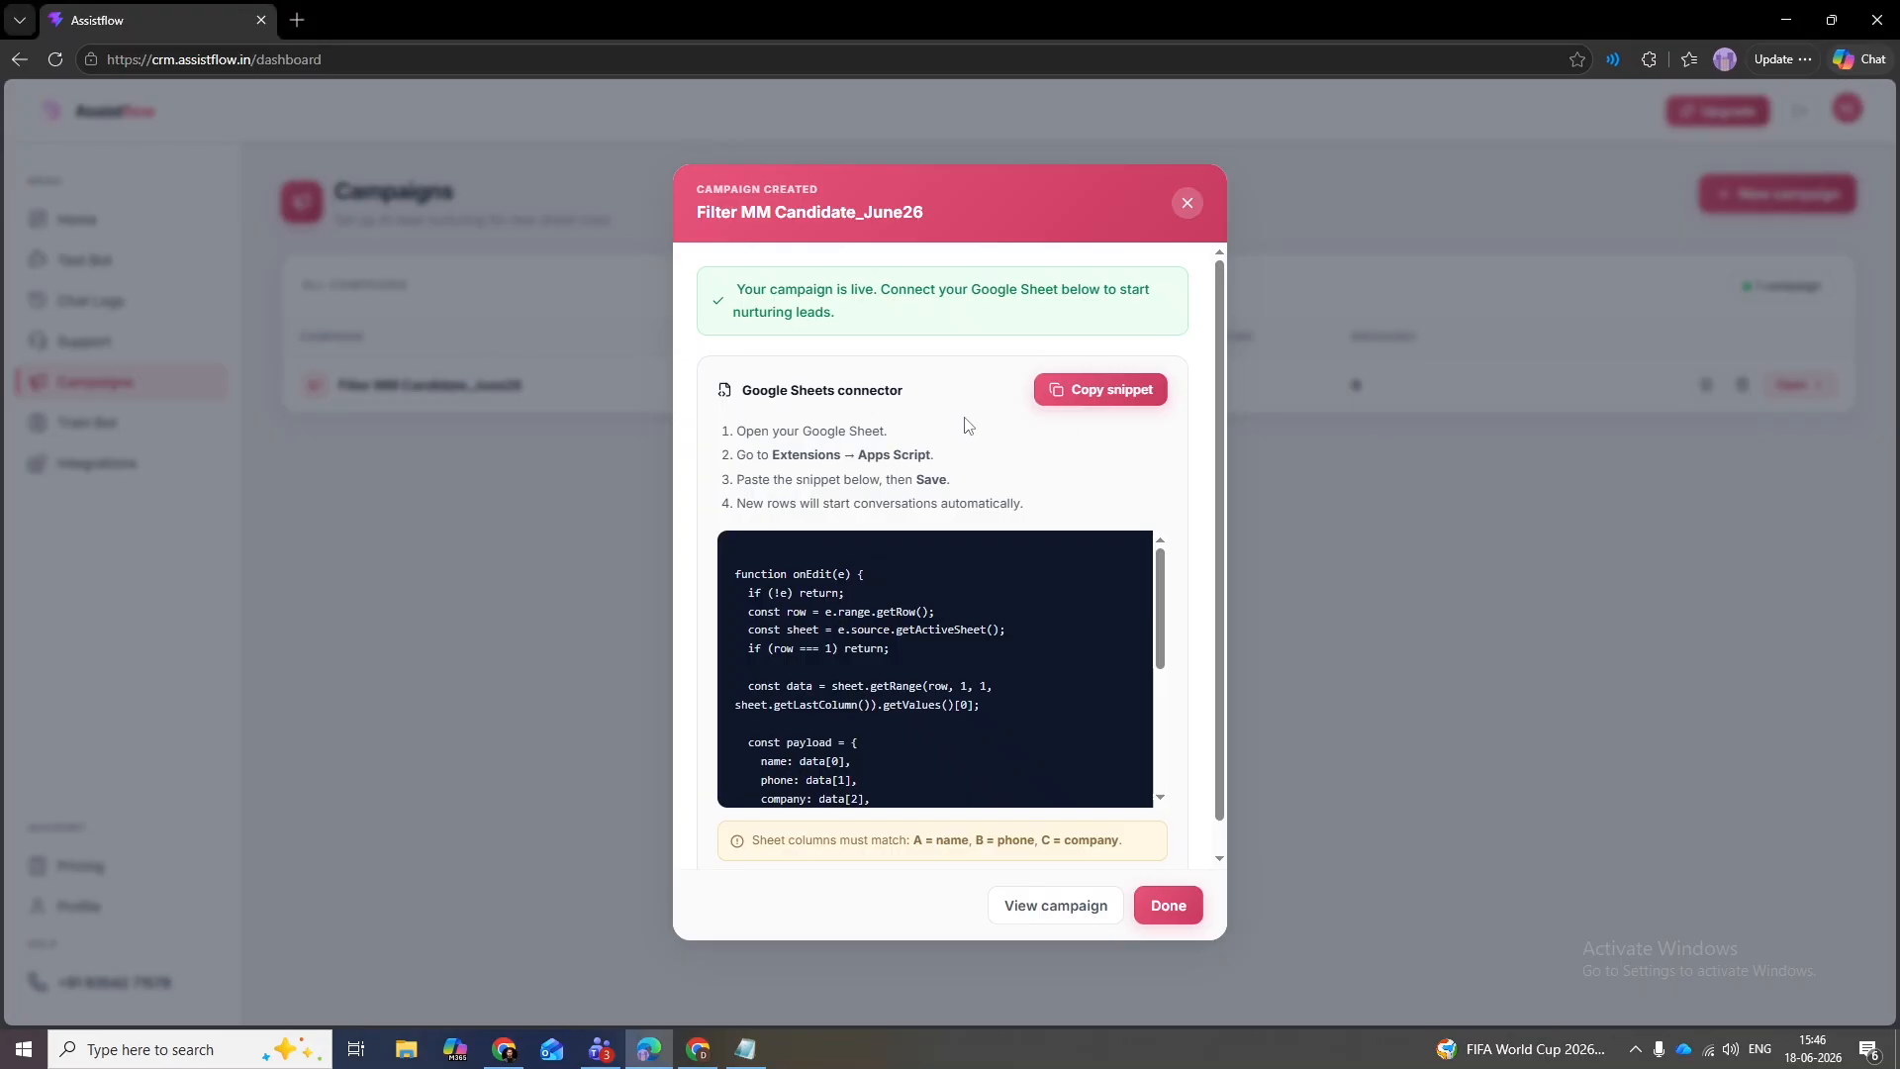
# - Dismiss the campaign-created notice, review the Filter MM Candidate_June26 campaign, and go to Test Your Bot
pyautogui.click(1167, 904)
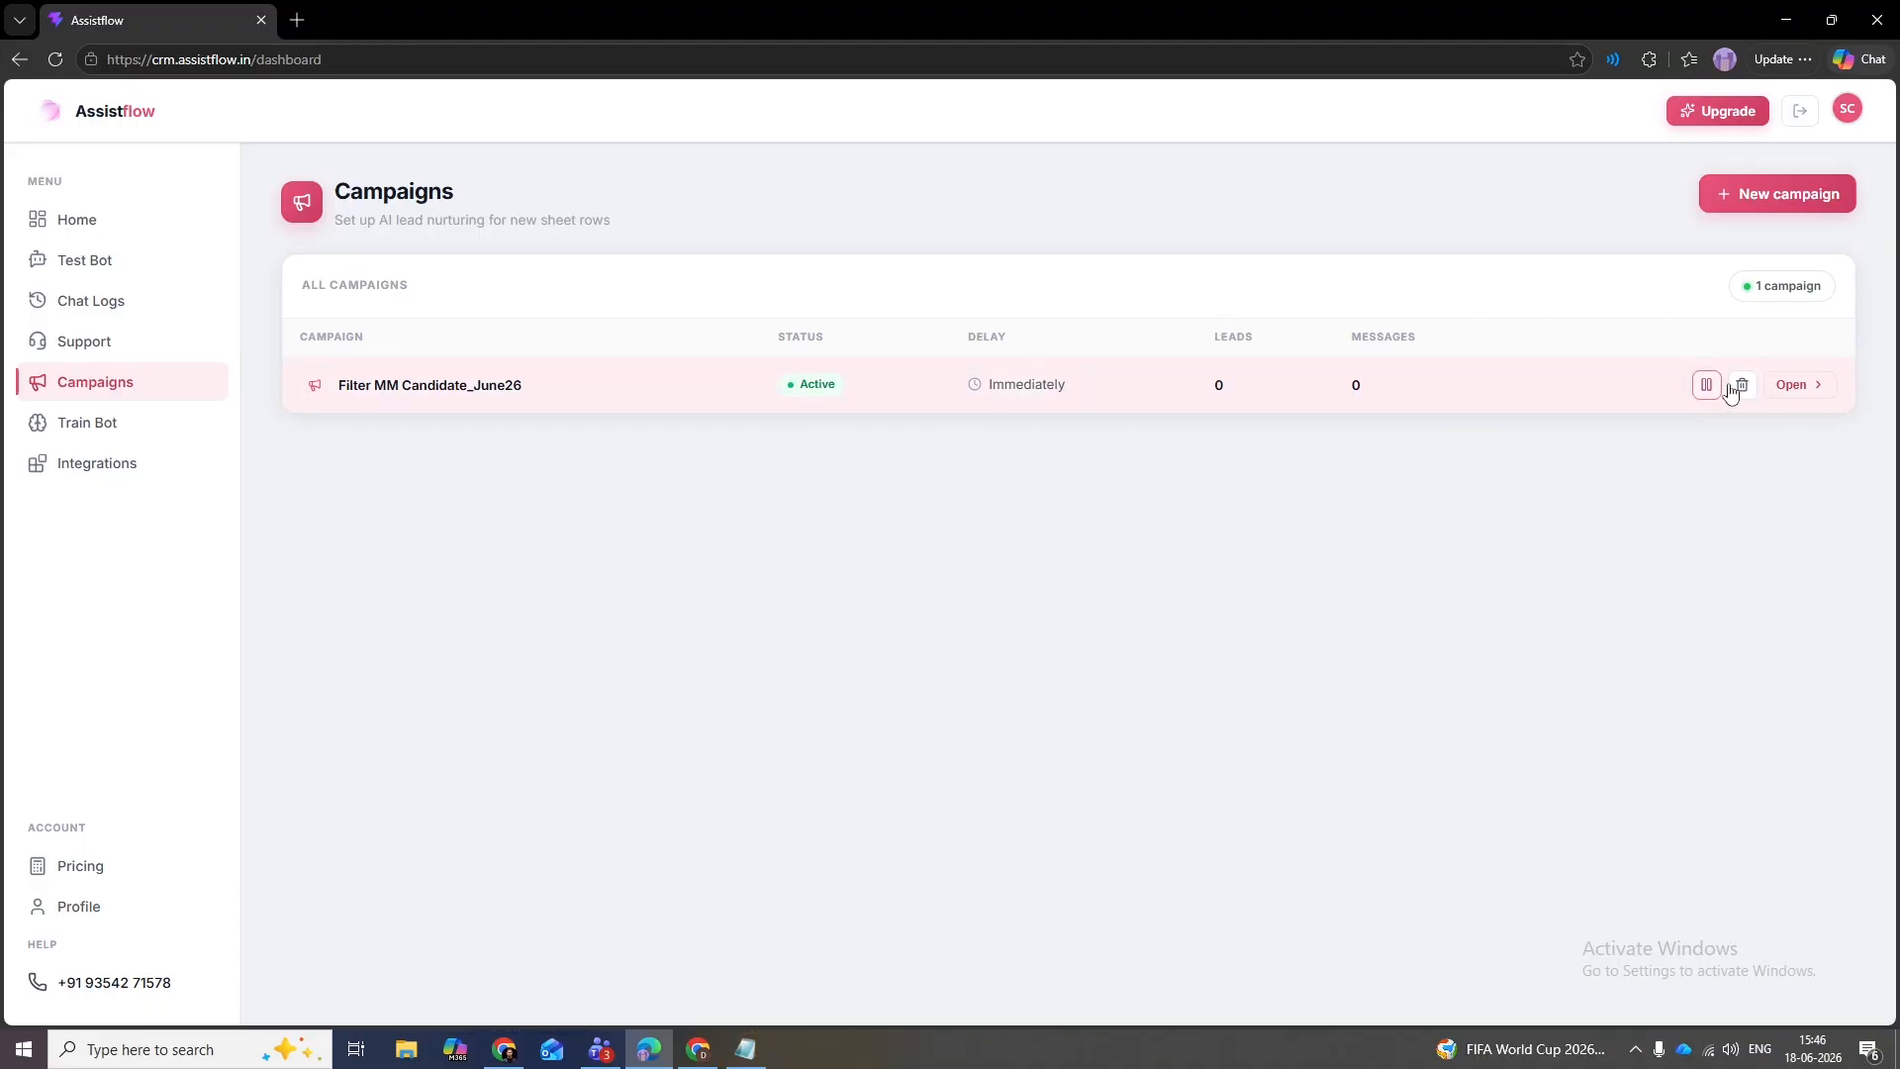
pyautogui.click(1793, 386)
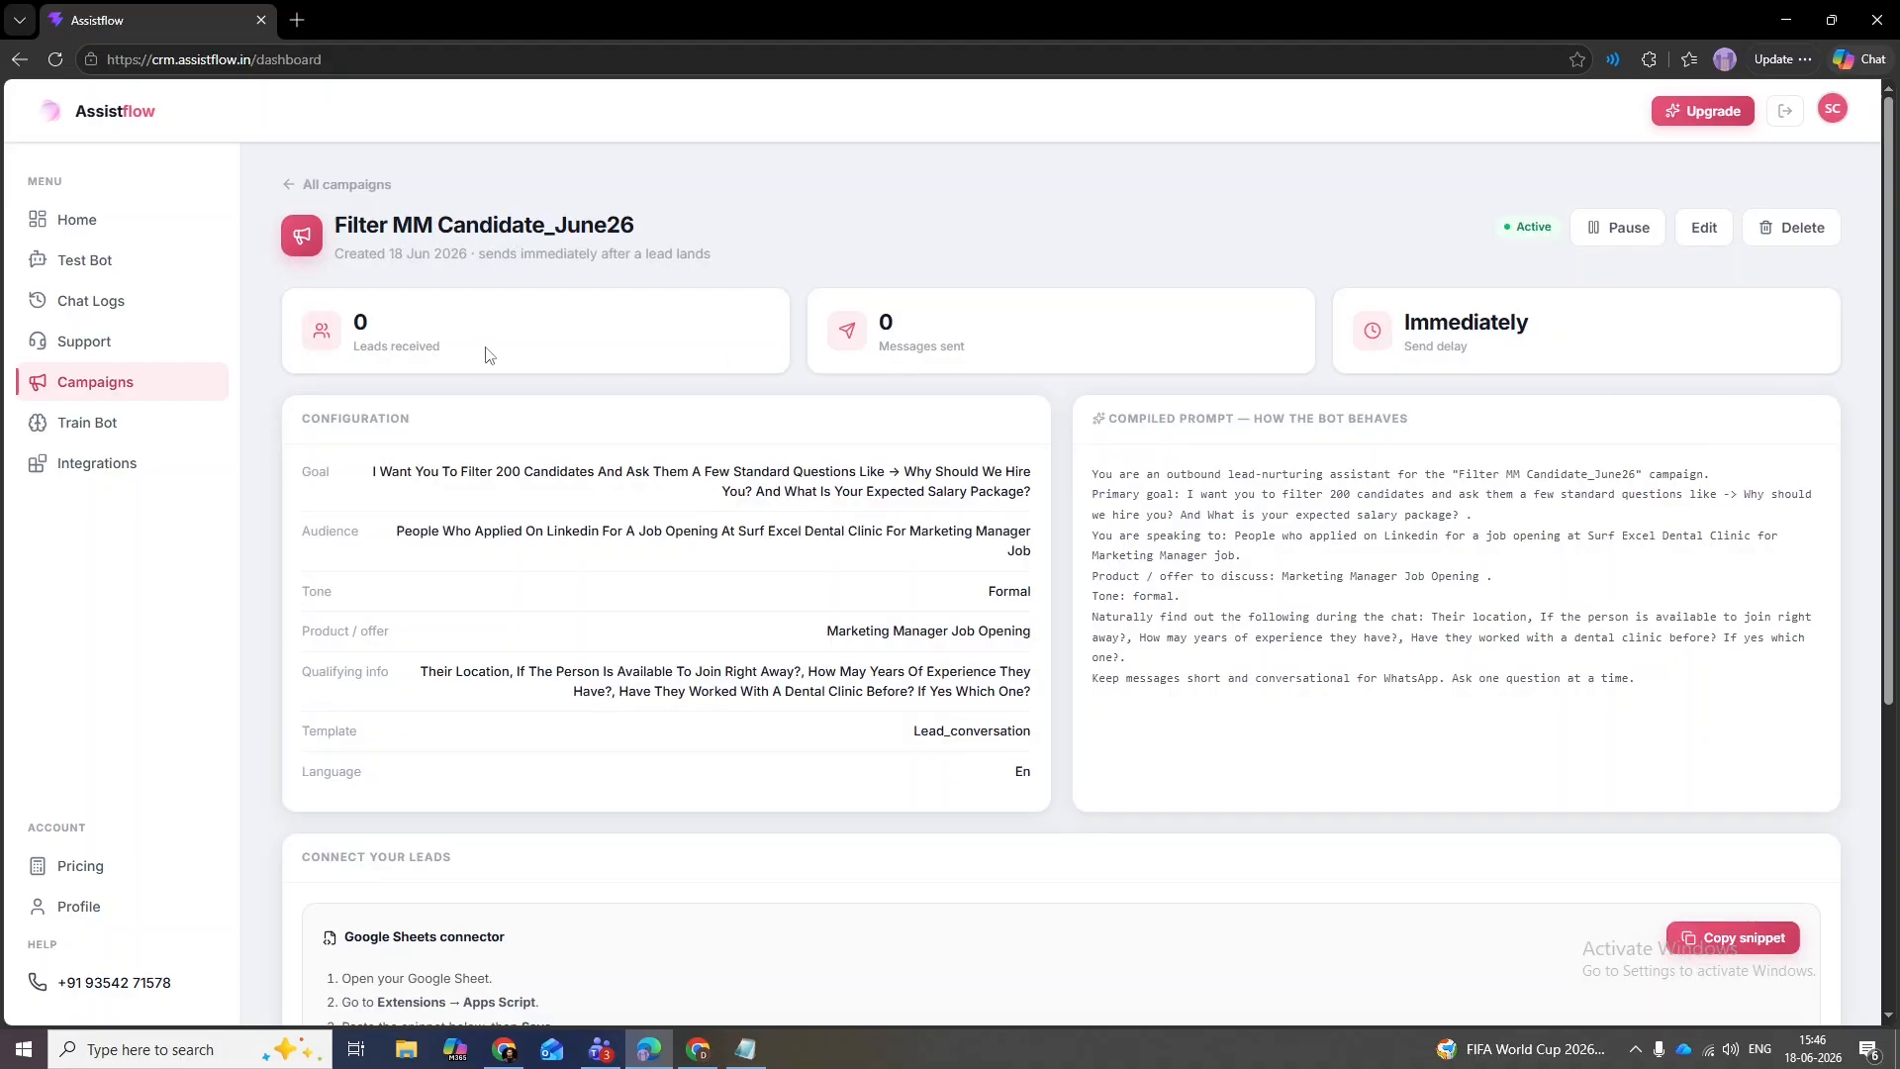
pyautogui.scroll(-5, 1085, 564)
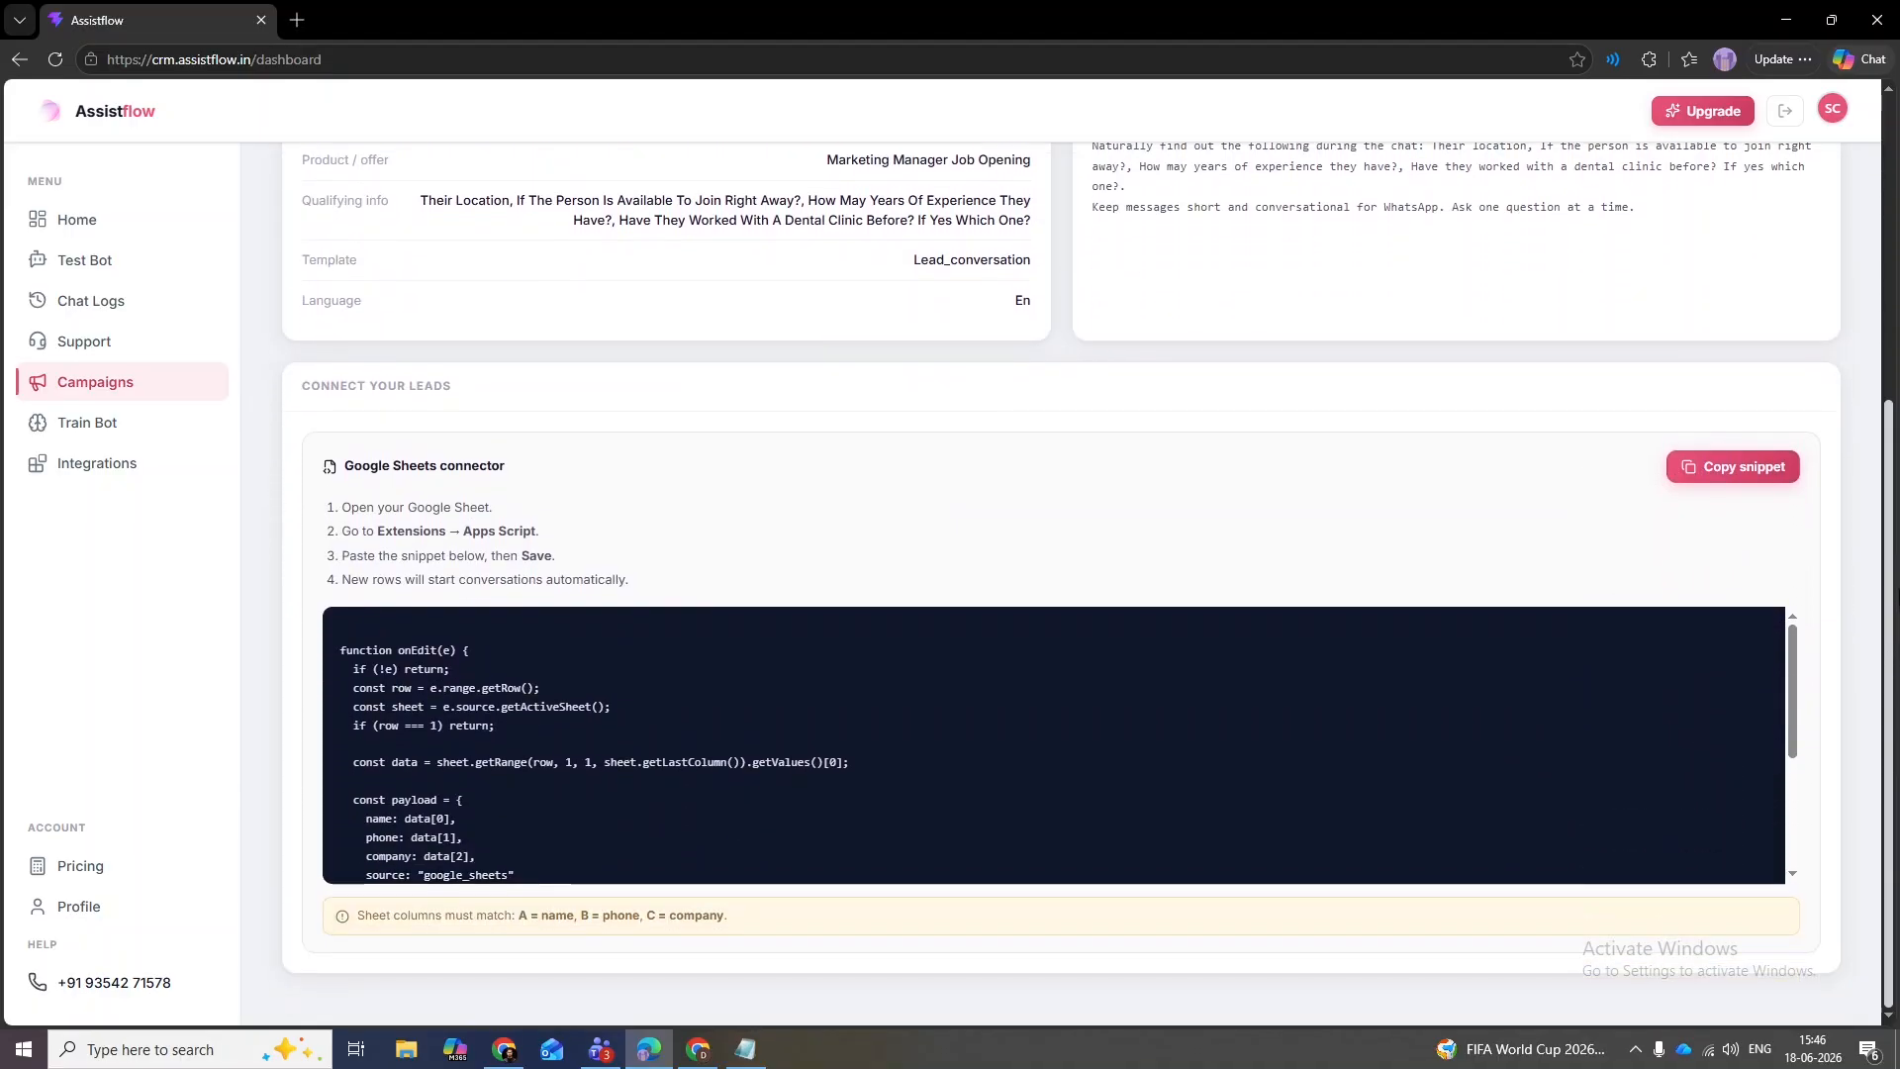
pyautogui.scroll(5, 1061, 584)
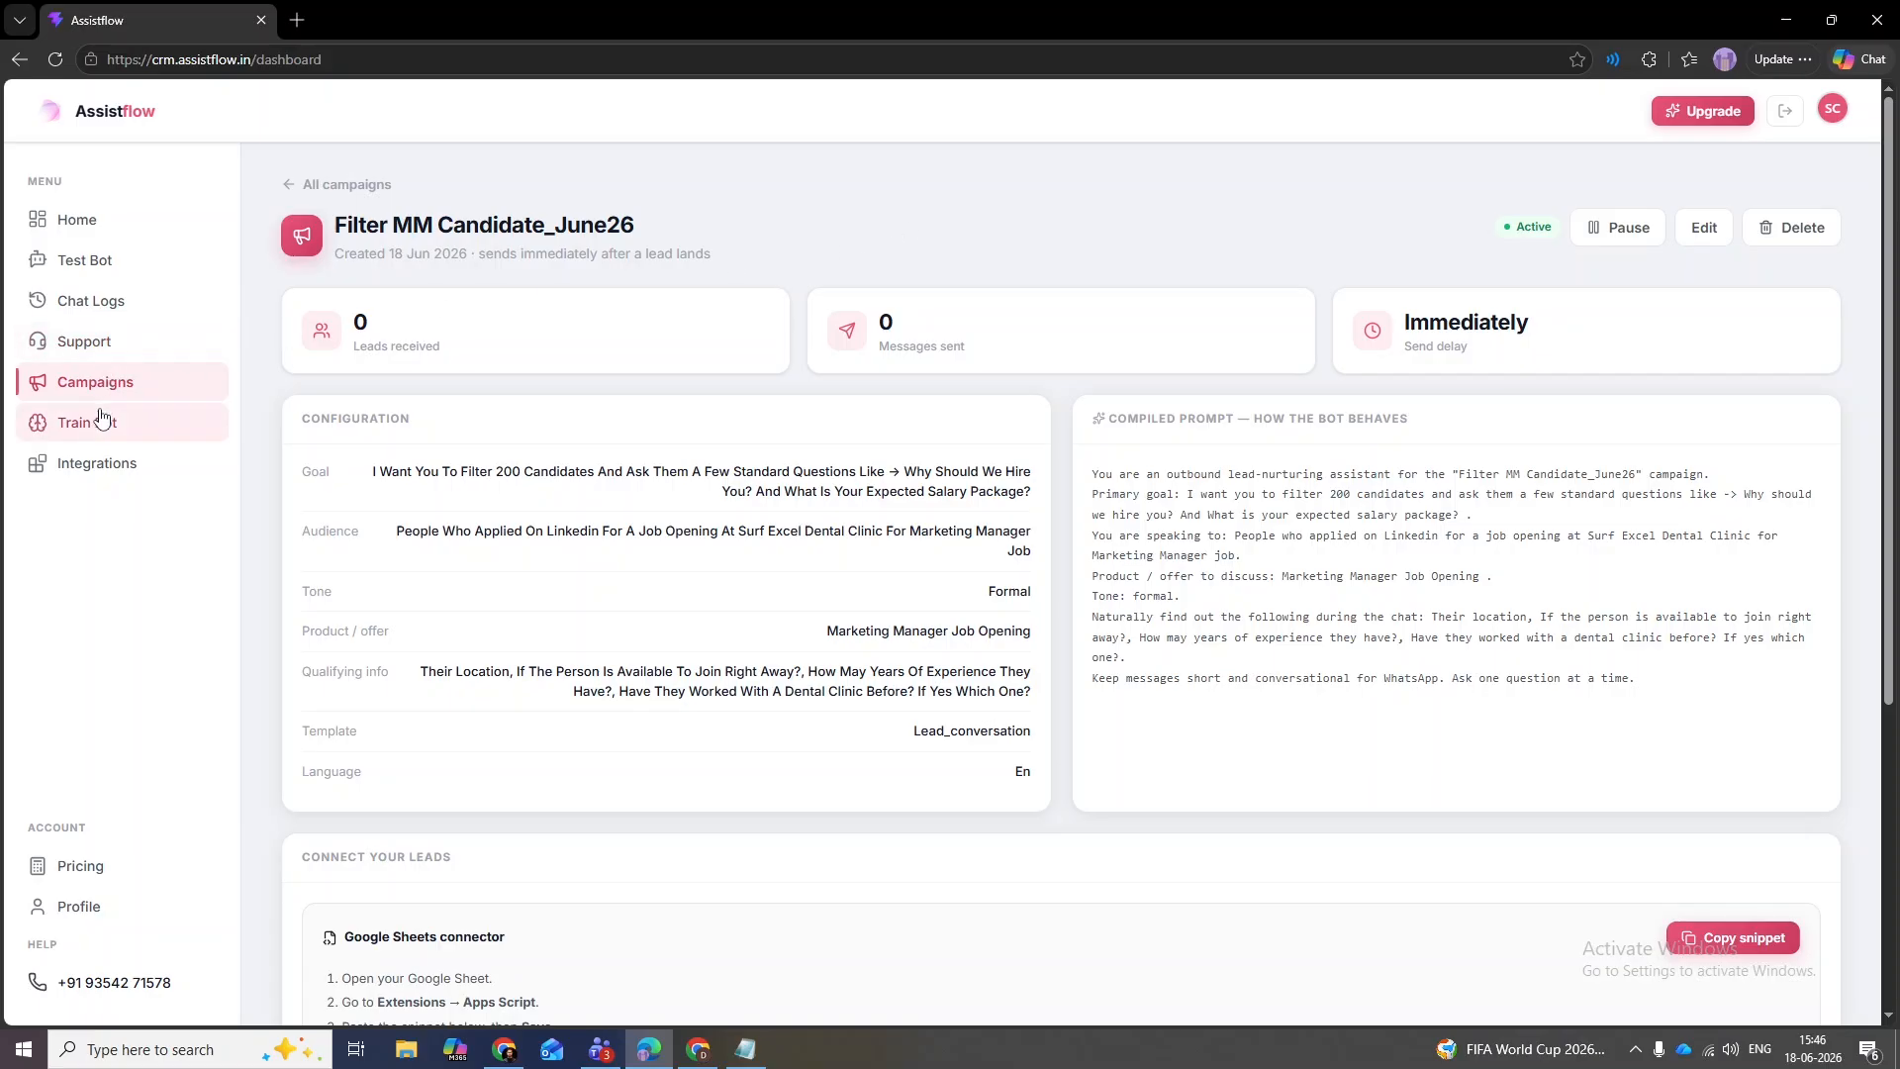
pyautogui.click(95, 275)
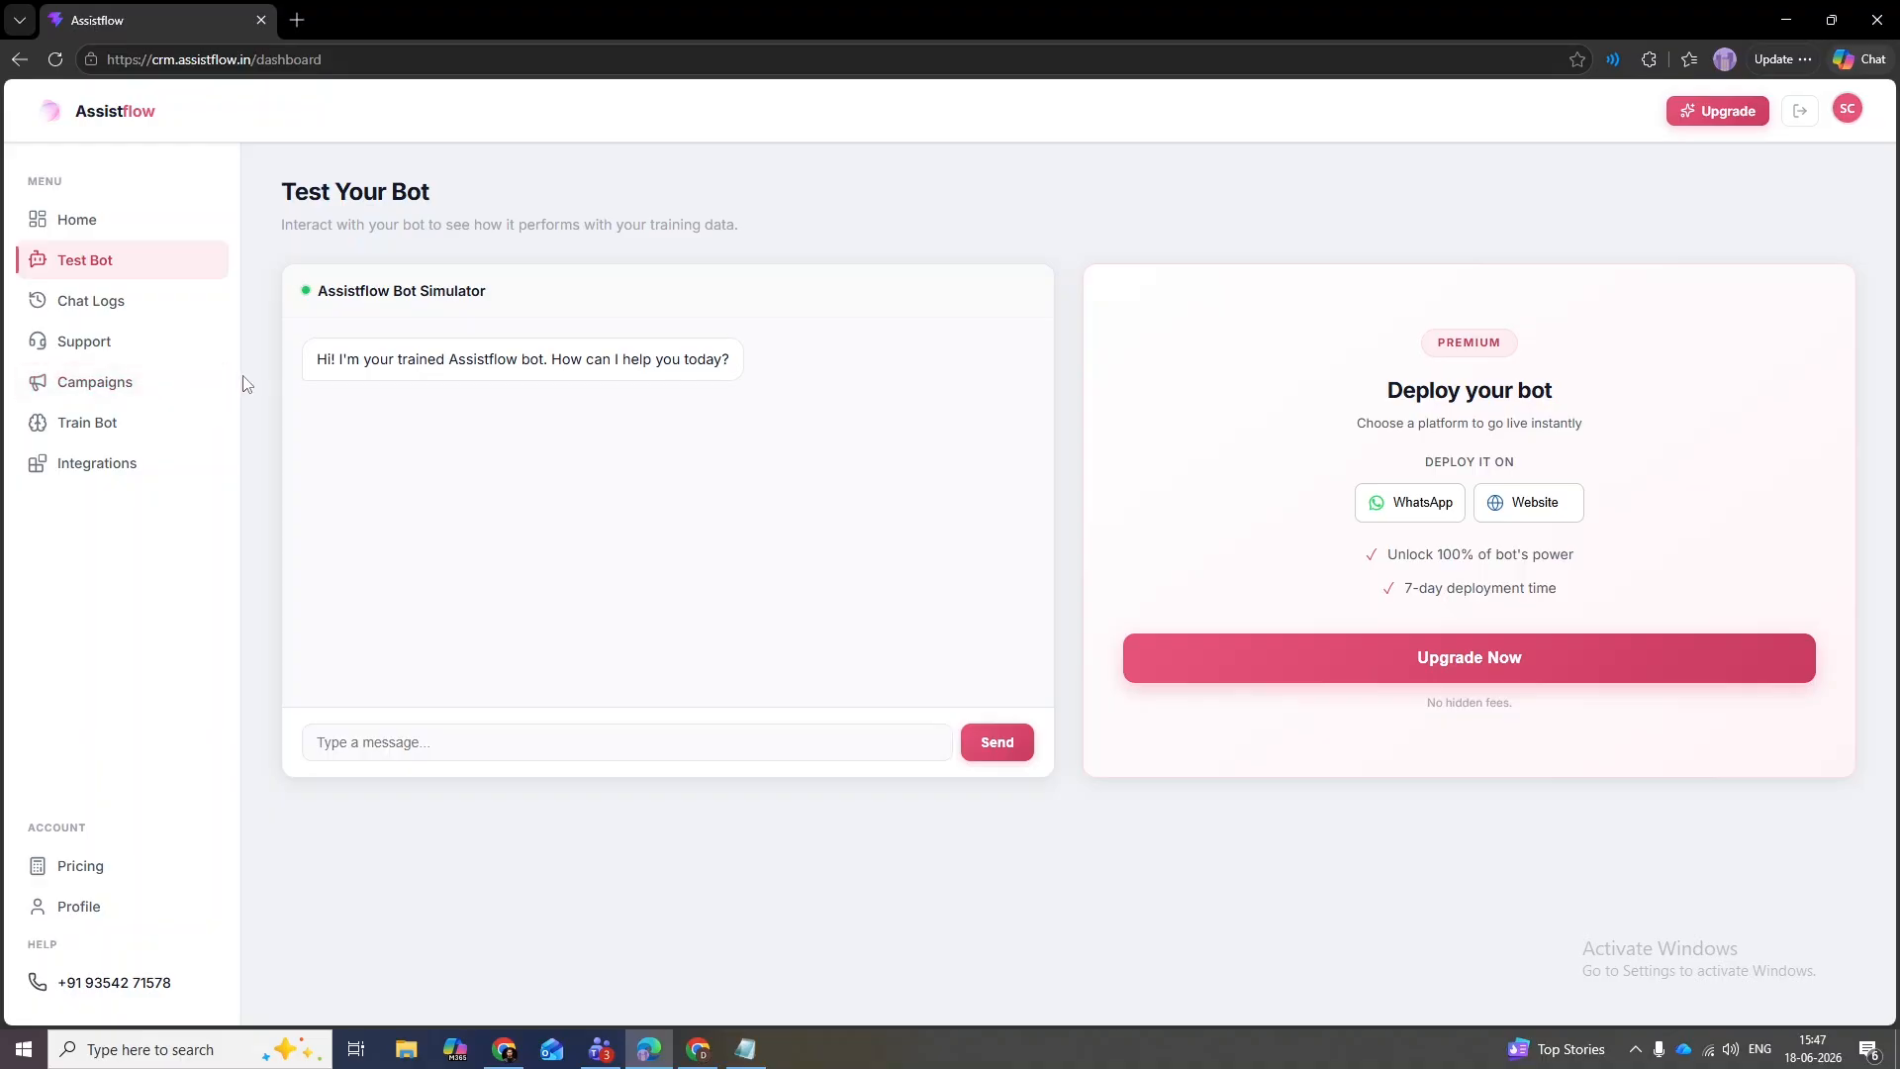
# - In the Train Bot knowledge base, change the walk-in consultation price from ₹250 to ₹300
pyautogui.click(88, 428)
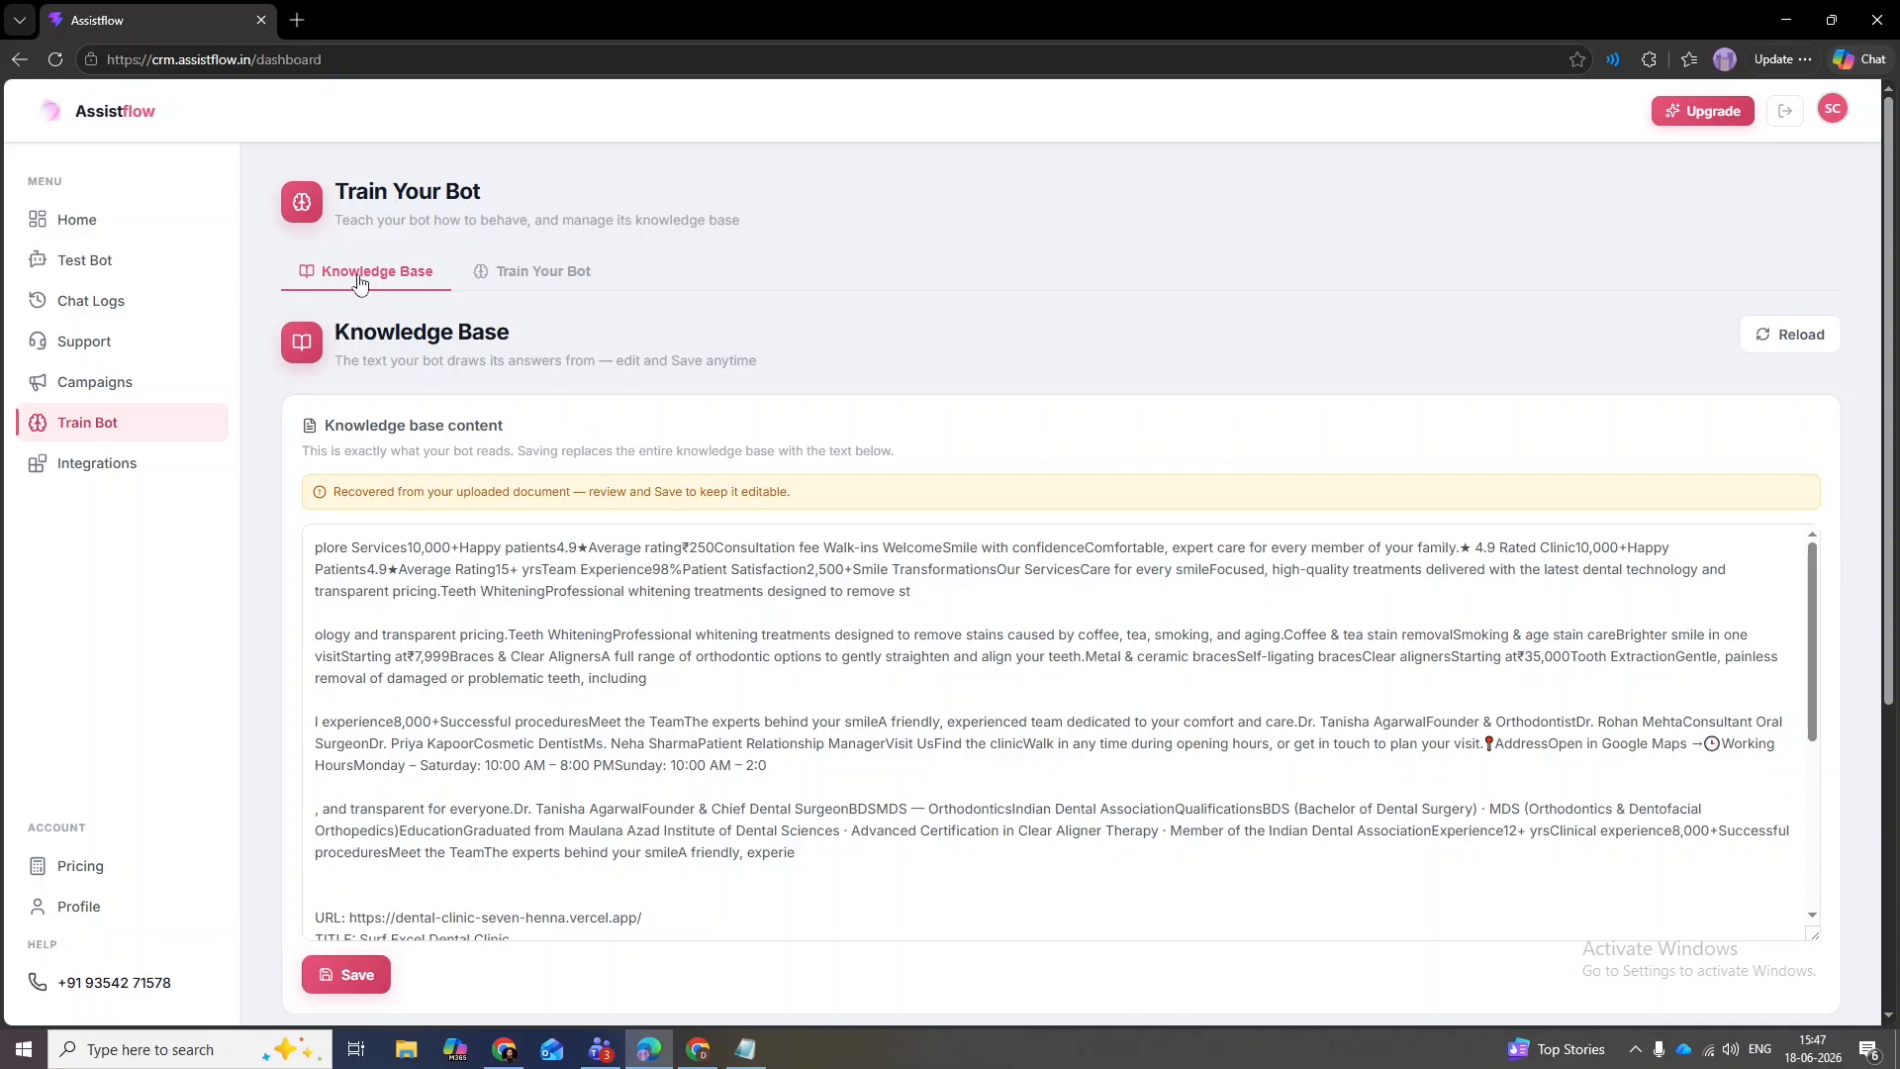
pyautogui.moveTo(1814, 587); pyautogui.dragTo(1829, 543)
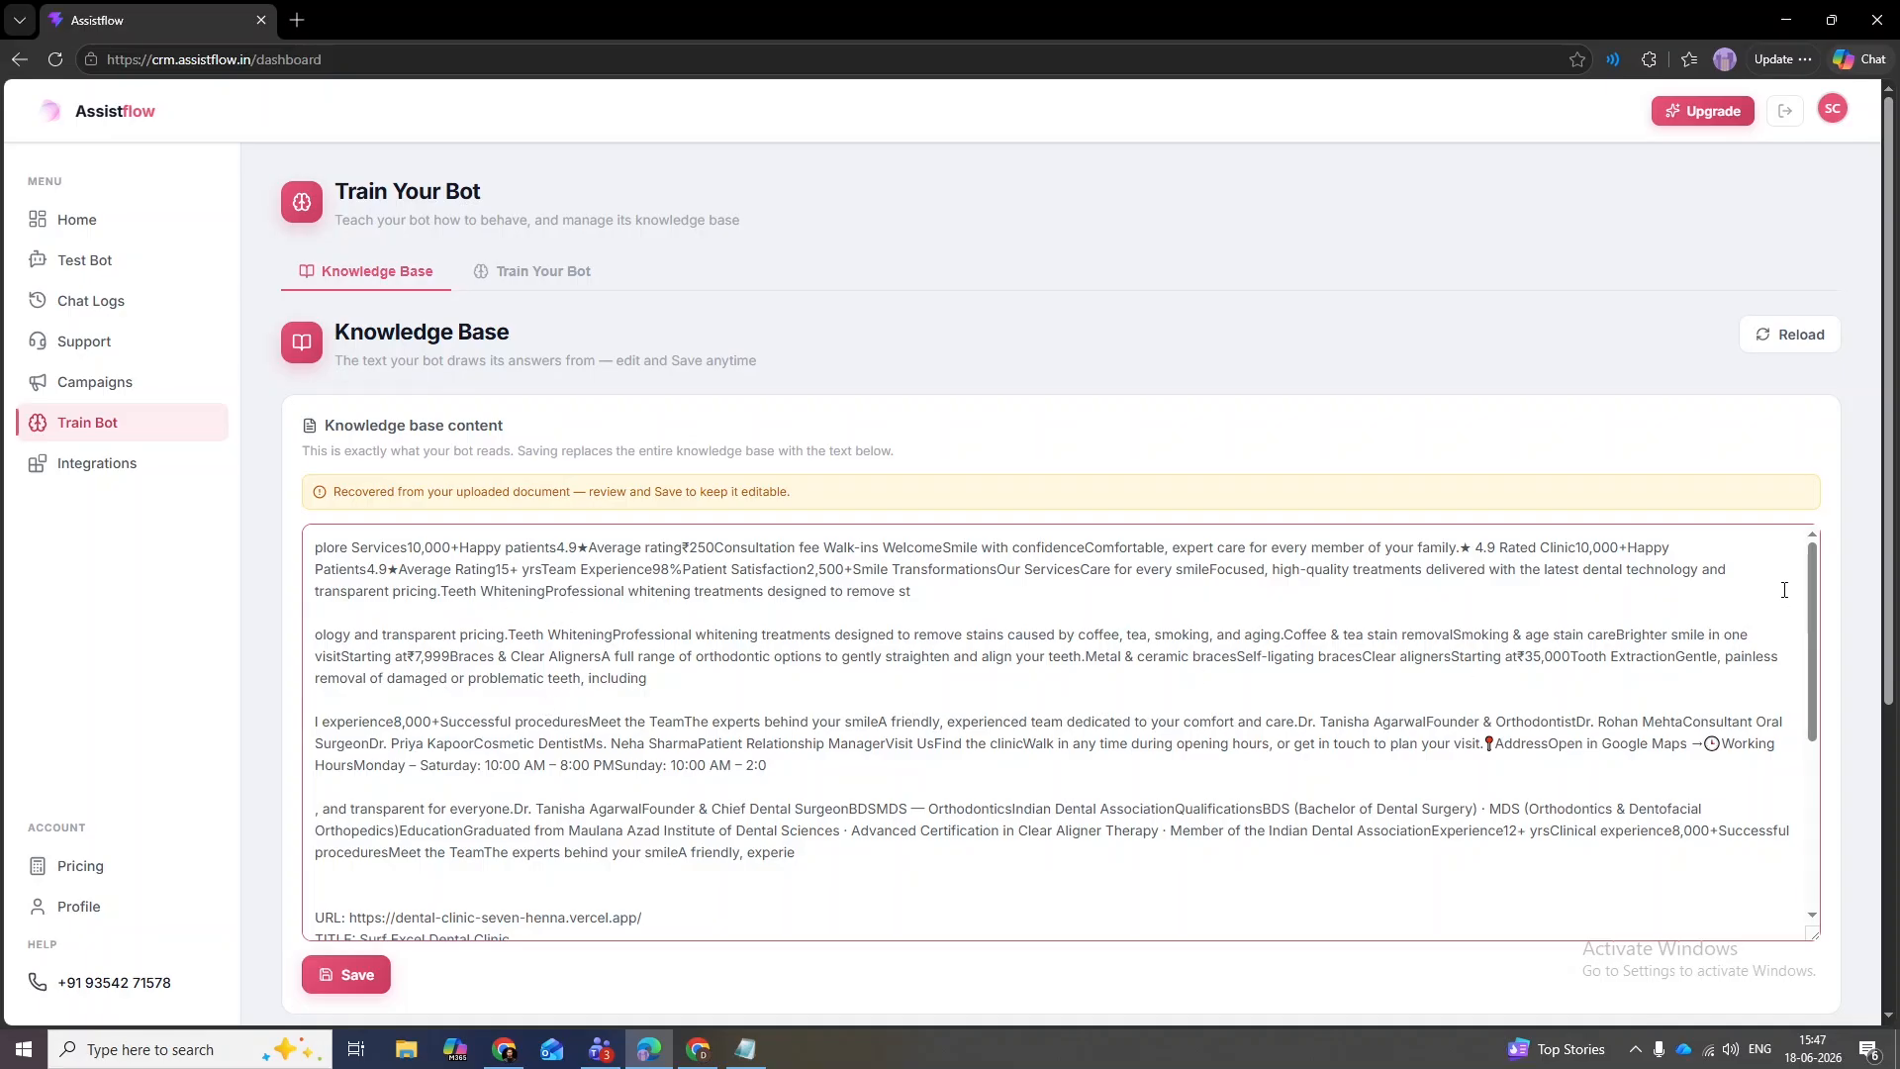
pyautogui.scroll(-4, 1497, 852)
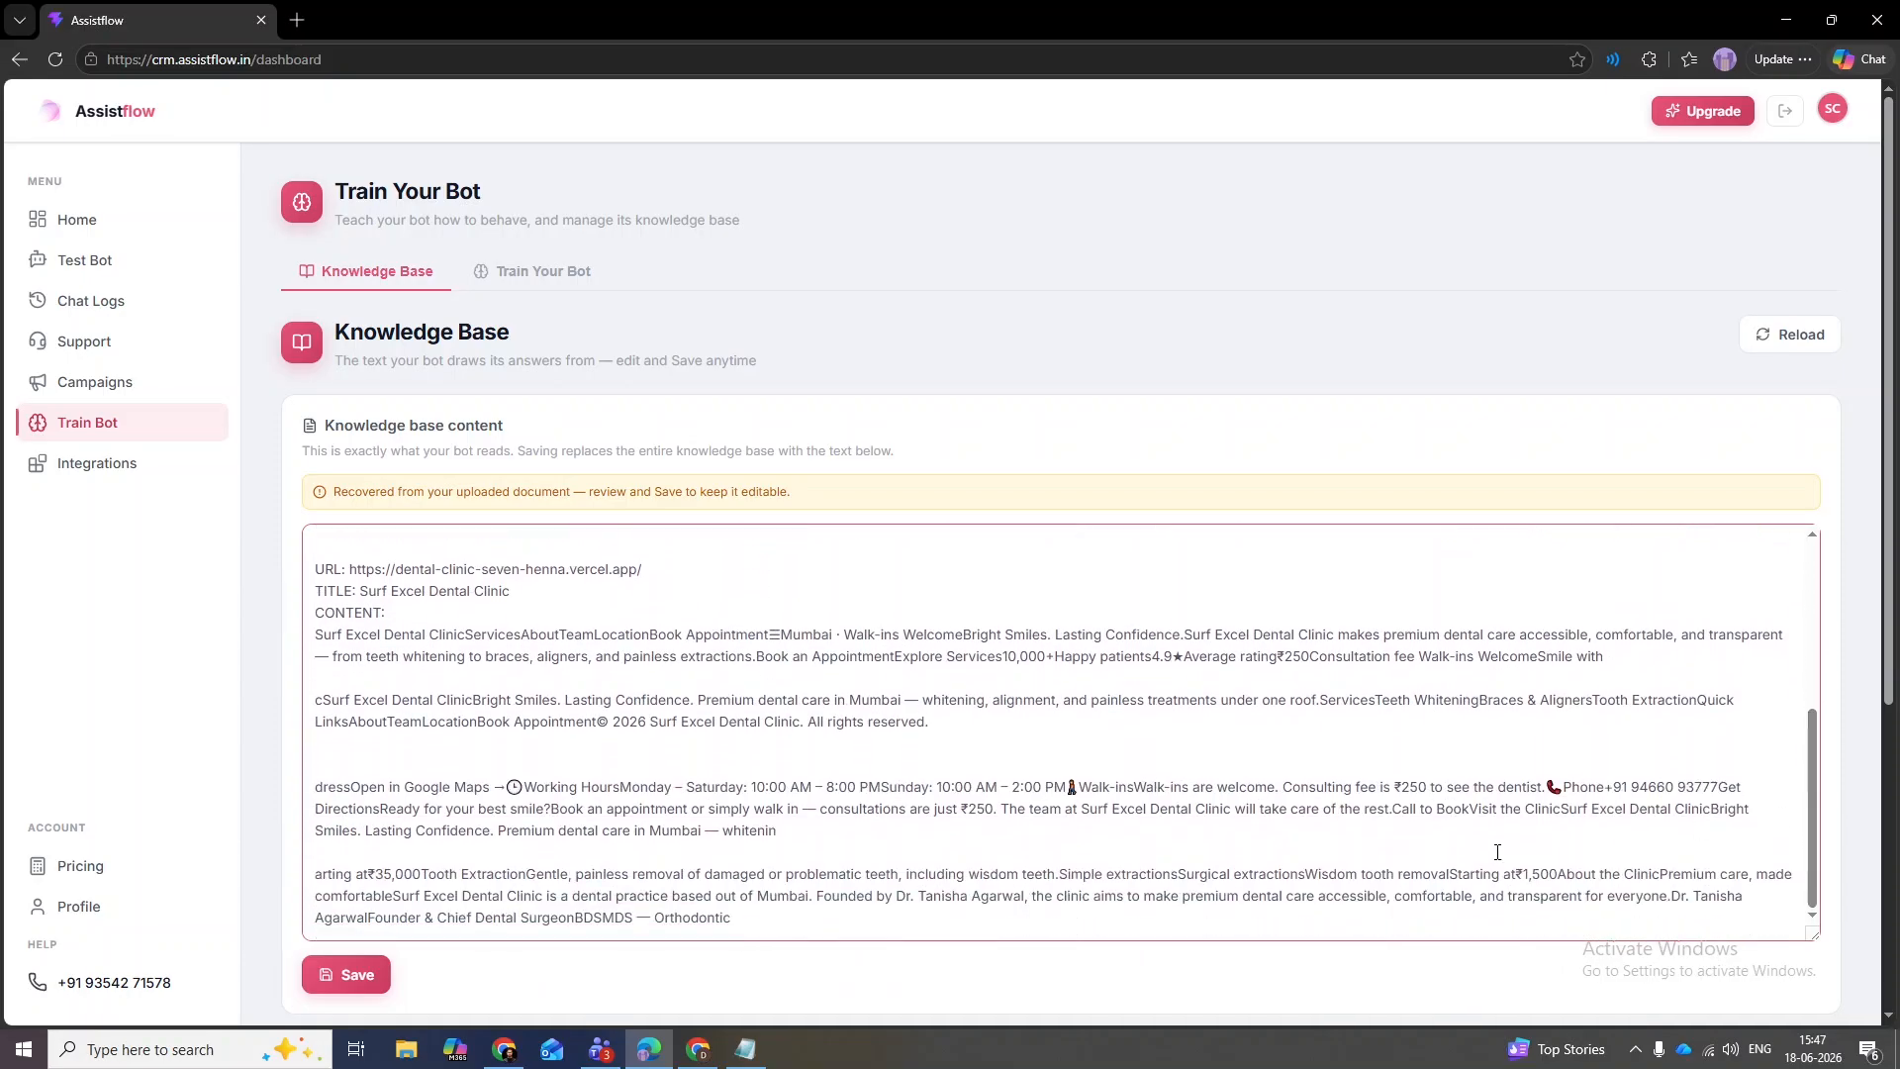
pyautogui.moveTo(766, 936); pyautogui.dragTo(987, 1050)
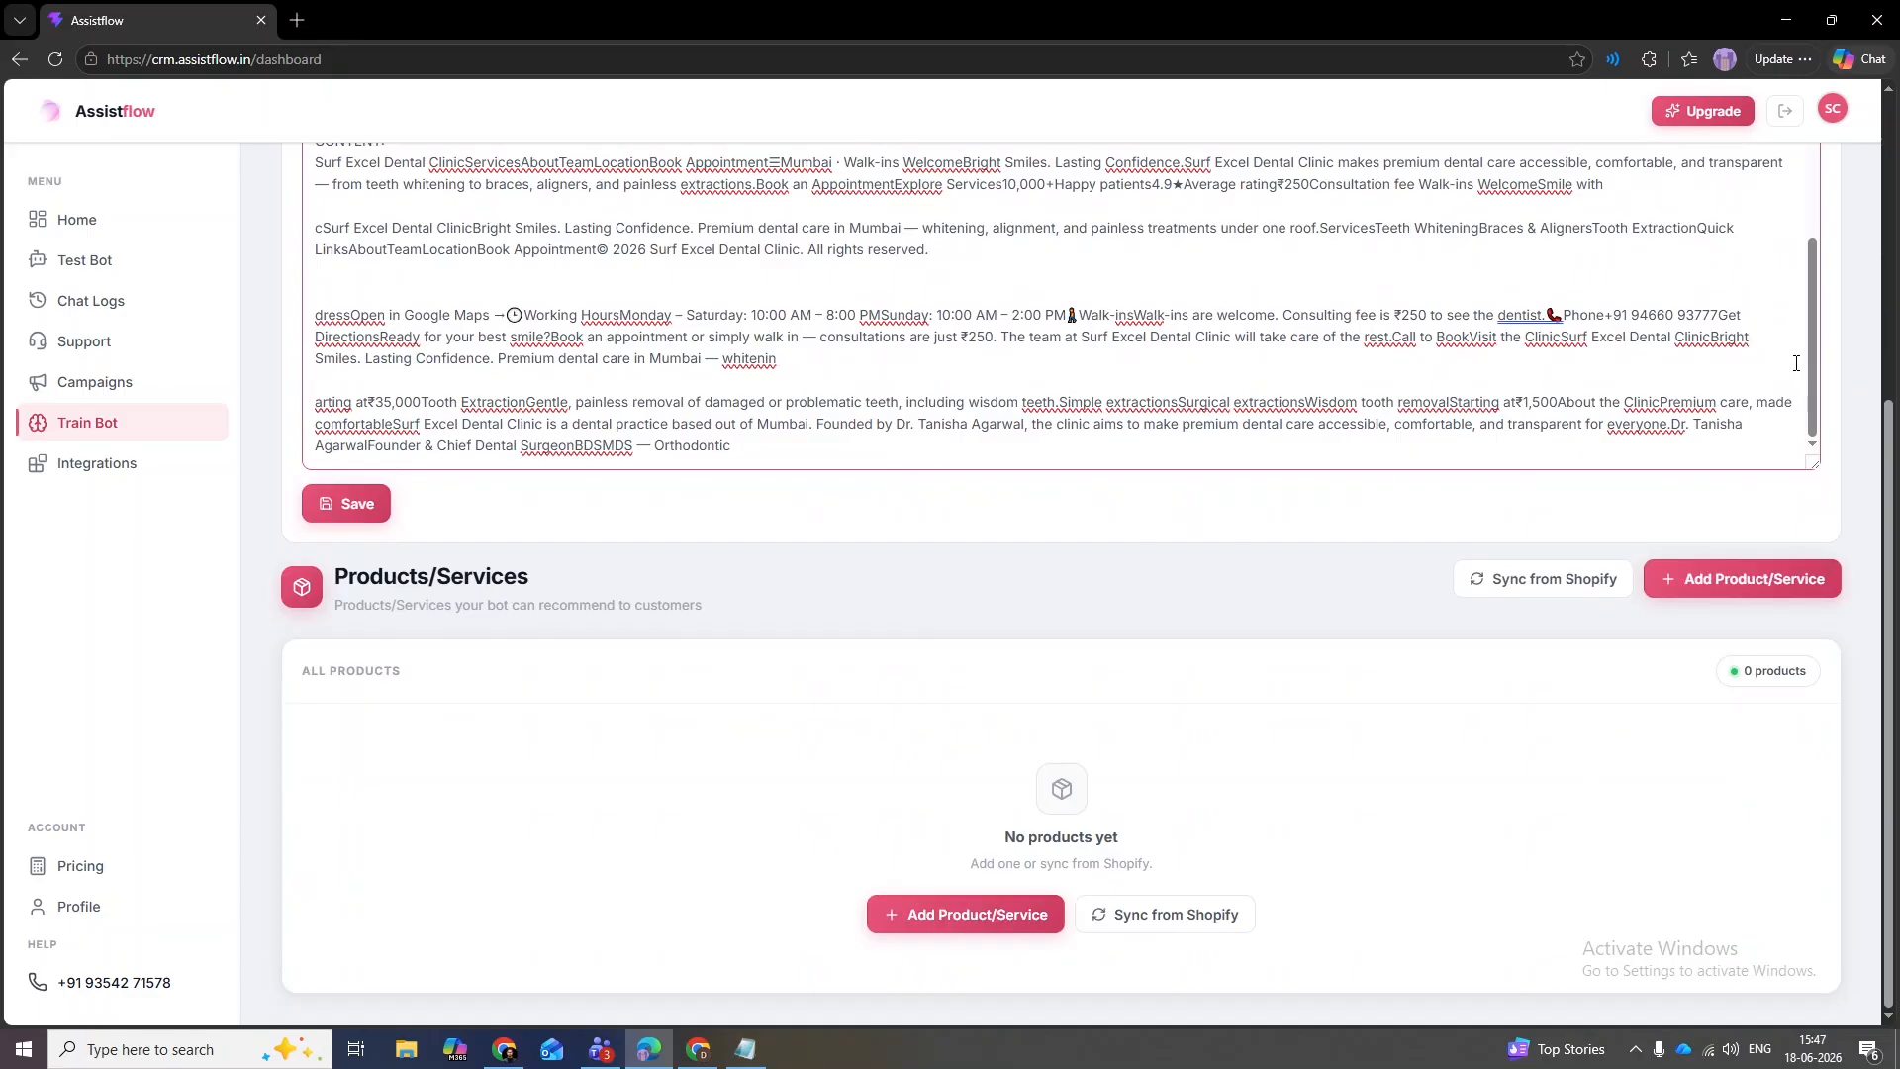
pyautogui.moveTo(1813, 362); pyautogui.dragTo(1813, 361)
pyautogui.scroll(3, 1895, 445)
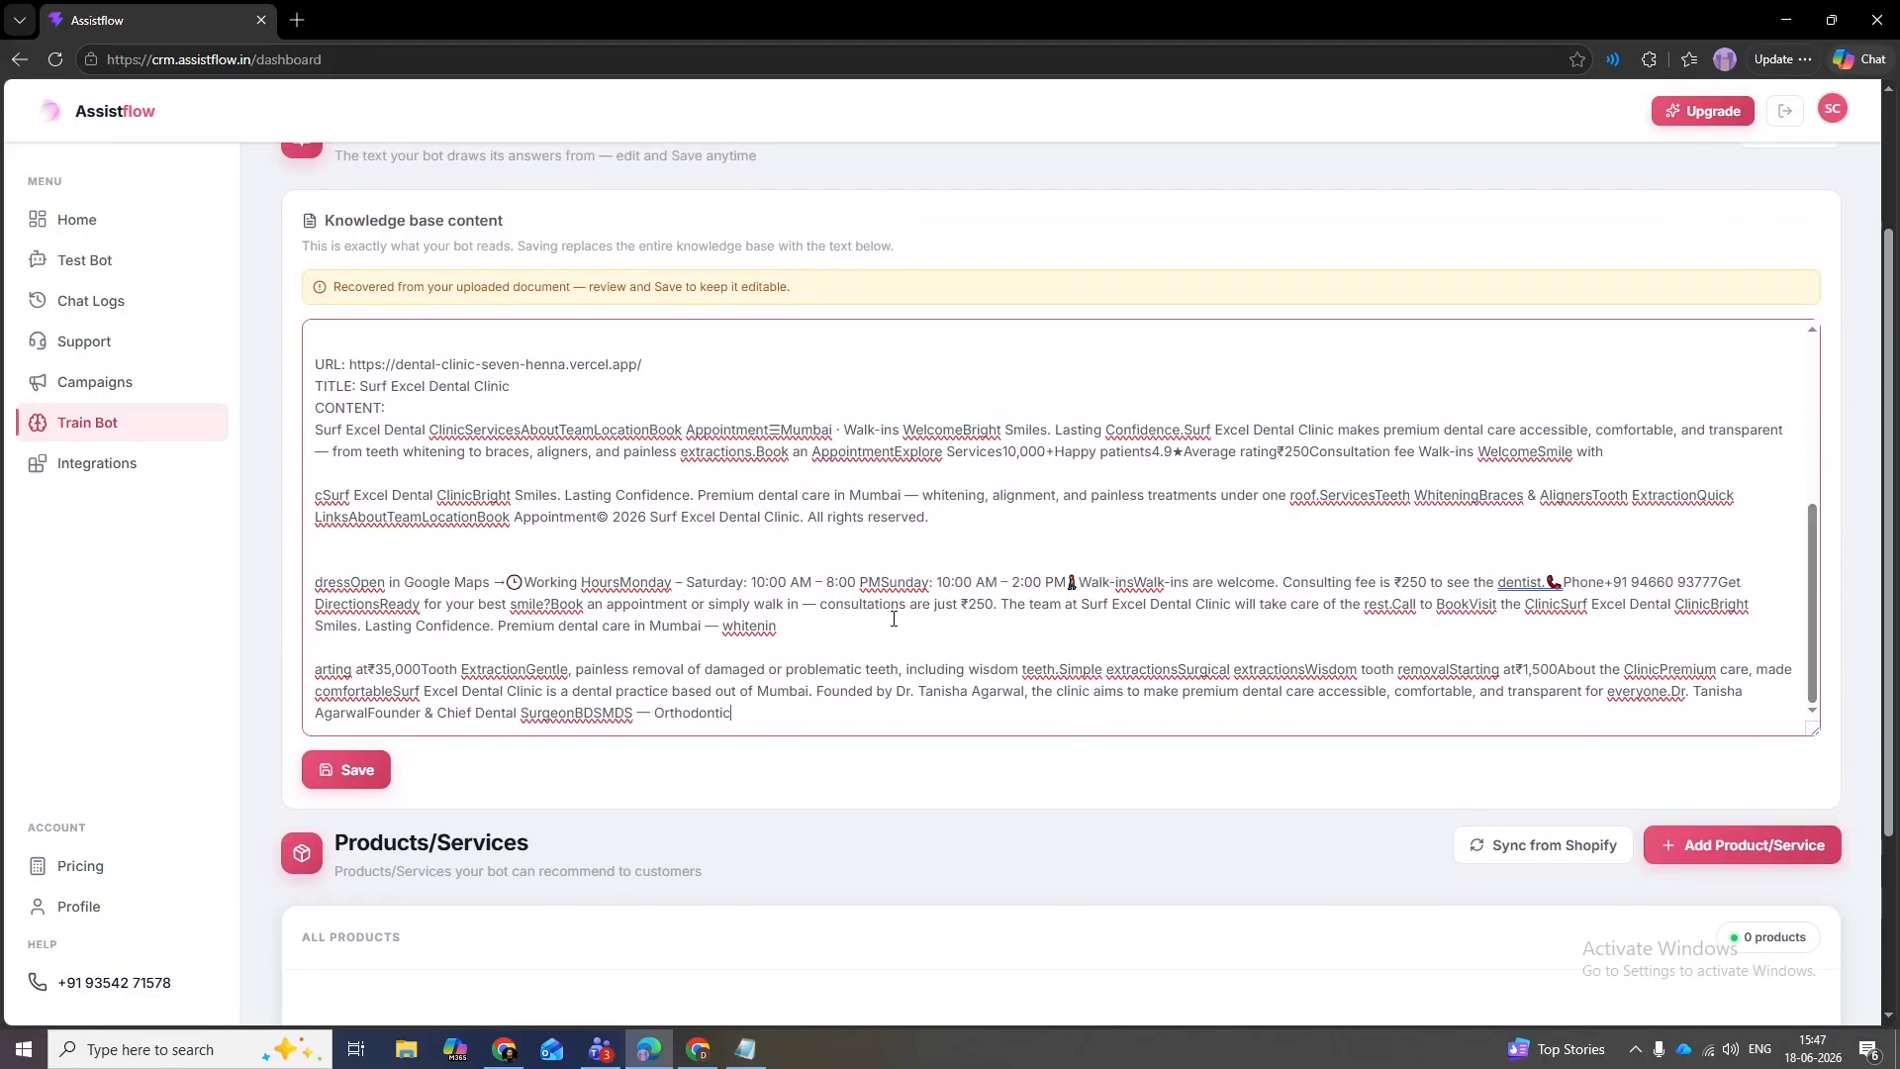
pyautogui.doubleClick(893, 583)
pyautogui.doubleClick(880, 581)
pyautogui.moveTo(987, 605); pyautogui.dragTo(968, 605)
pyautogui.write('300')
pyautogui.press('Down')
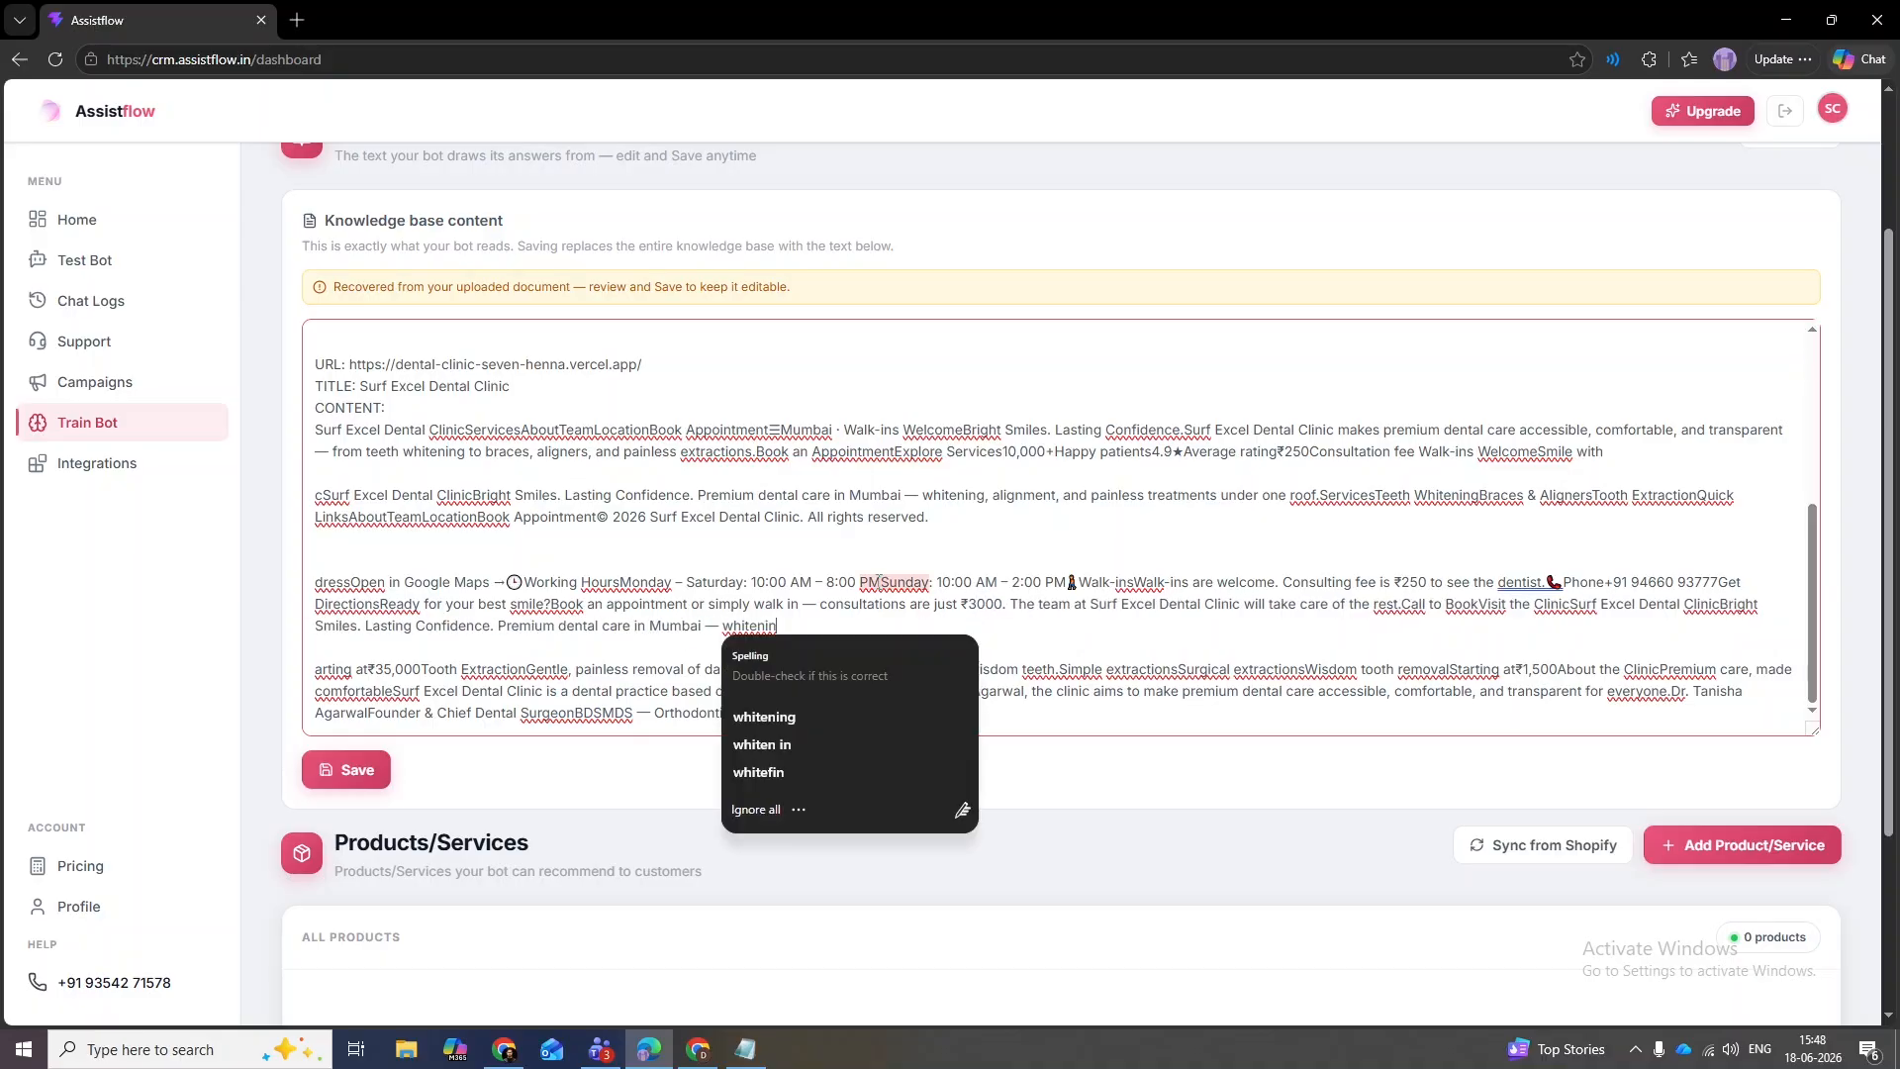
# - Delete the Sunday opening hours line and save the knowledge base
pyautogui.moveTo(879, 582); pyautogui.dragTo(1075, 584)
pyautogui.press('BackSpace')
pyautogui.write('.')
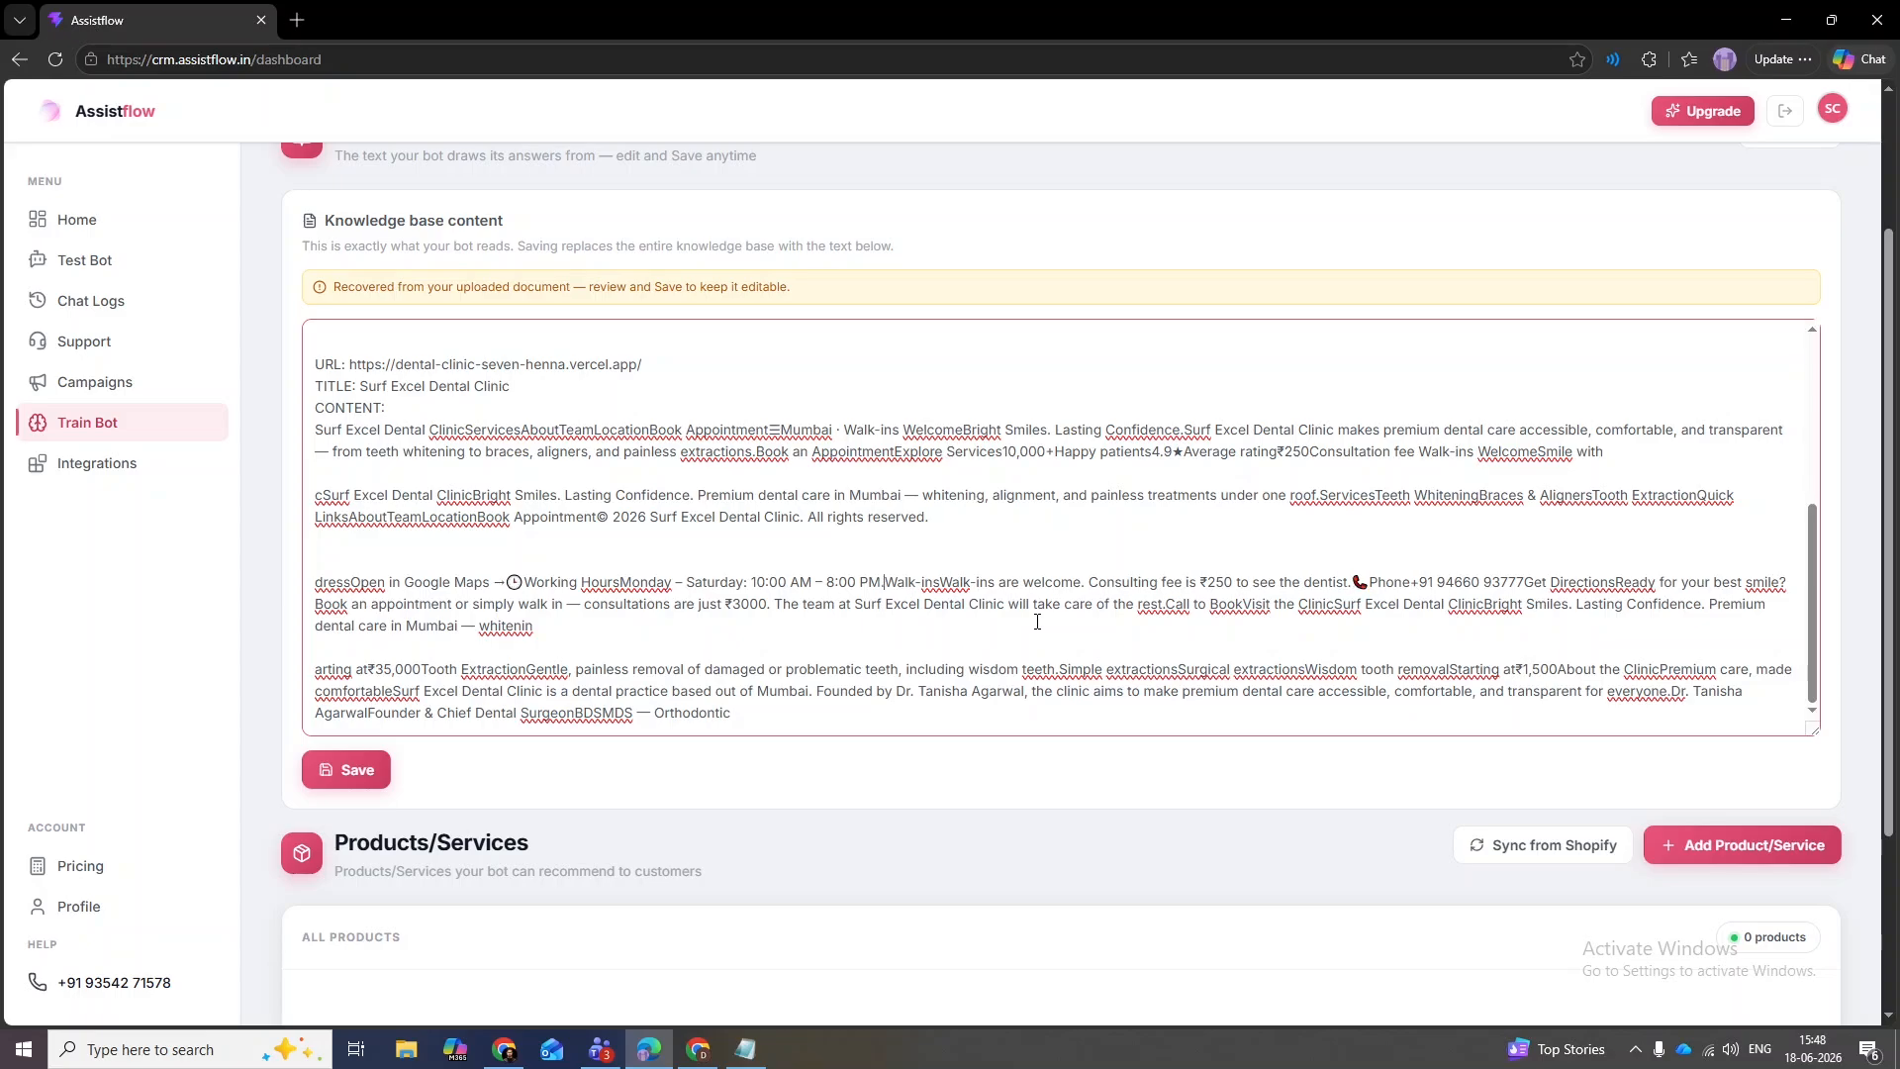
pyautogui.click(621, 582)
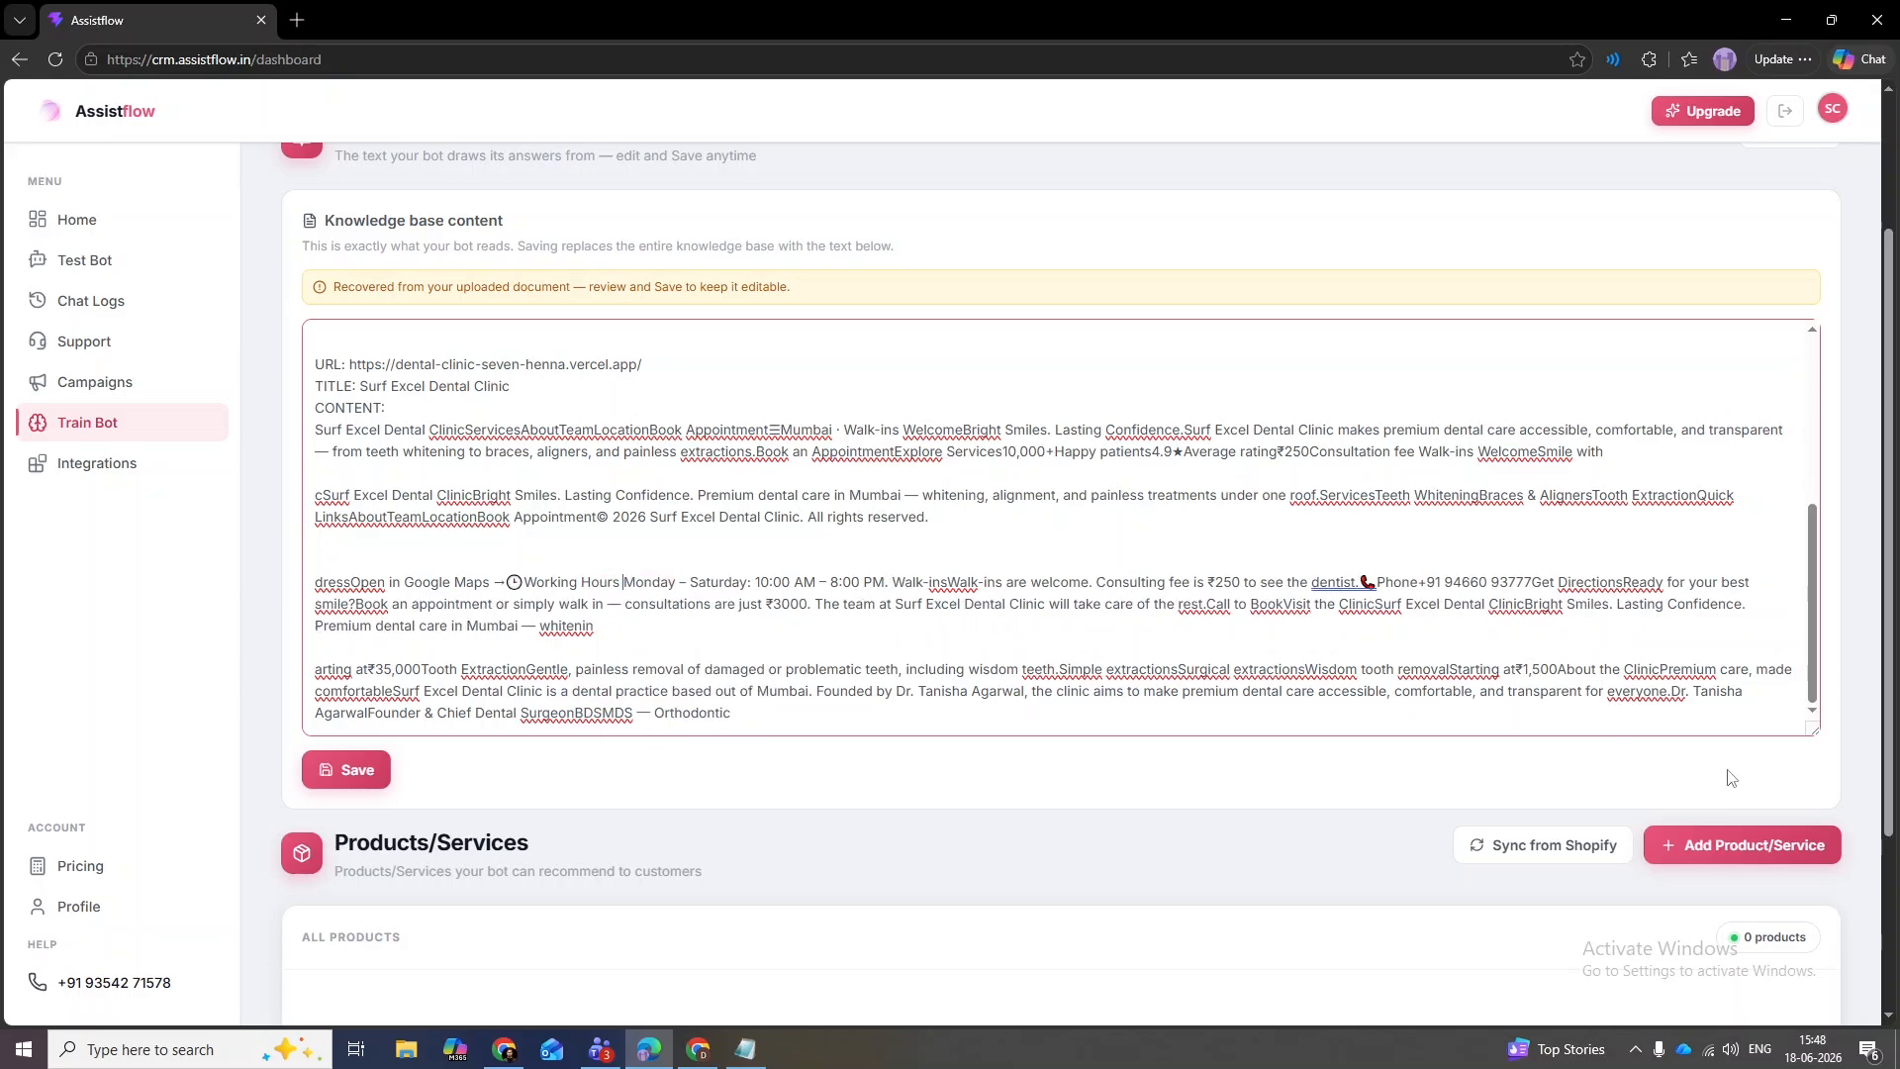
pyautogui.click(388, 774)
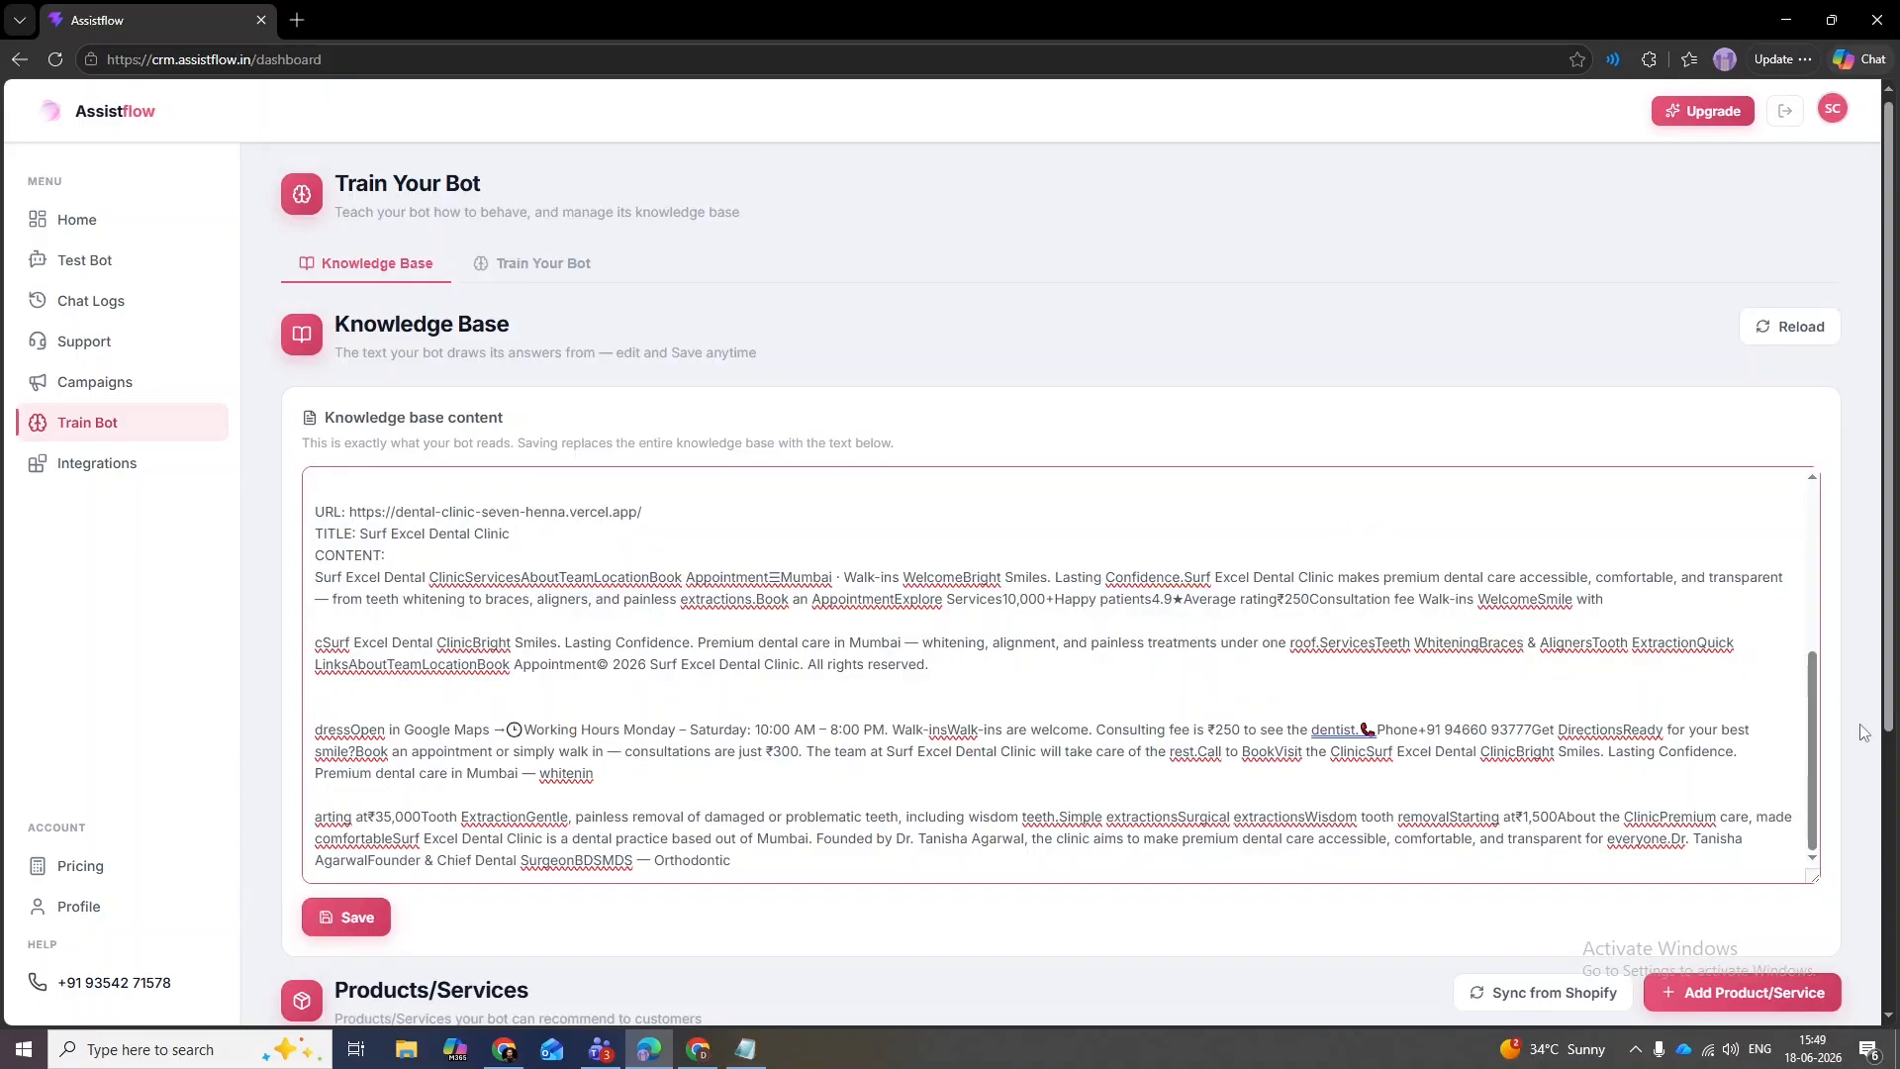
# - Change another ₹250 consultation fee in the knowledge base to ₹300
pyautogui.moveTo(1816, 747); pyautogui.dragTo(1799, 814)
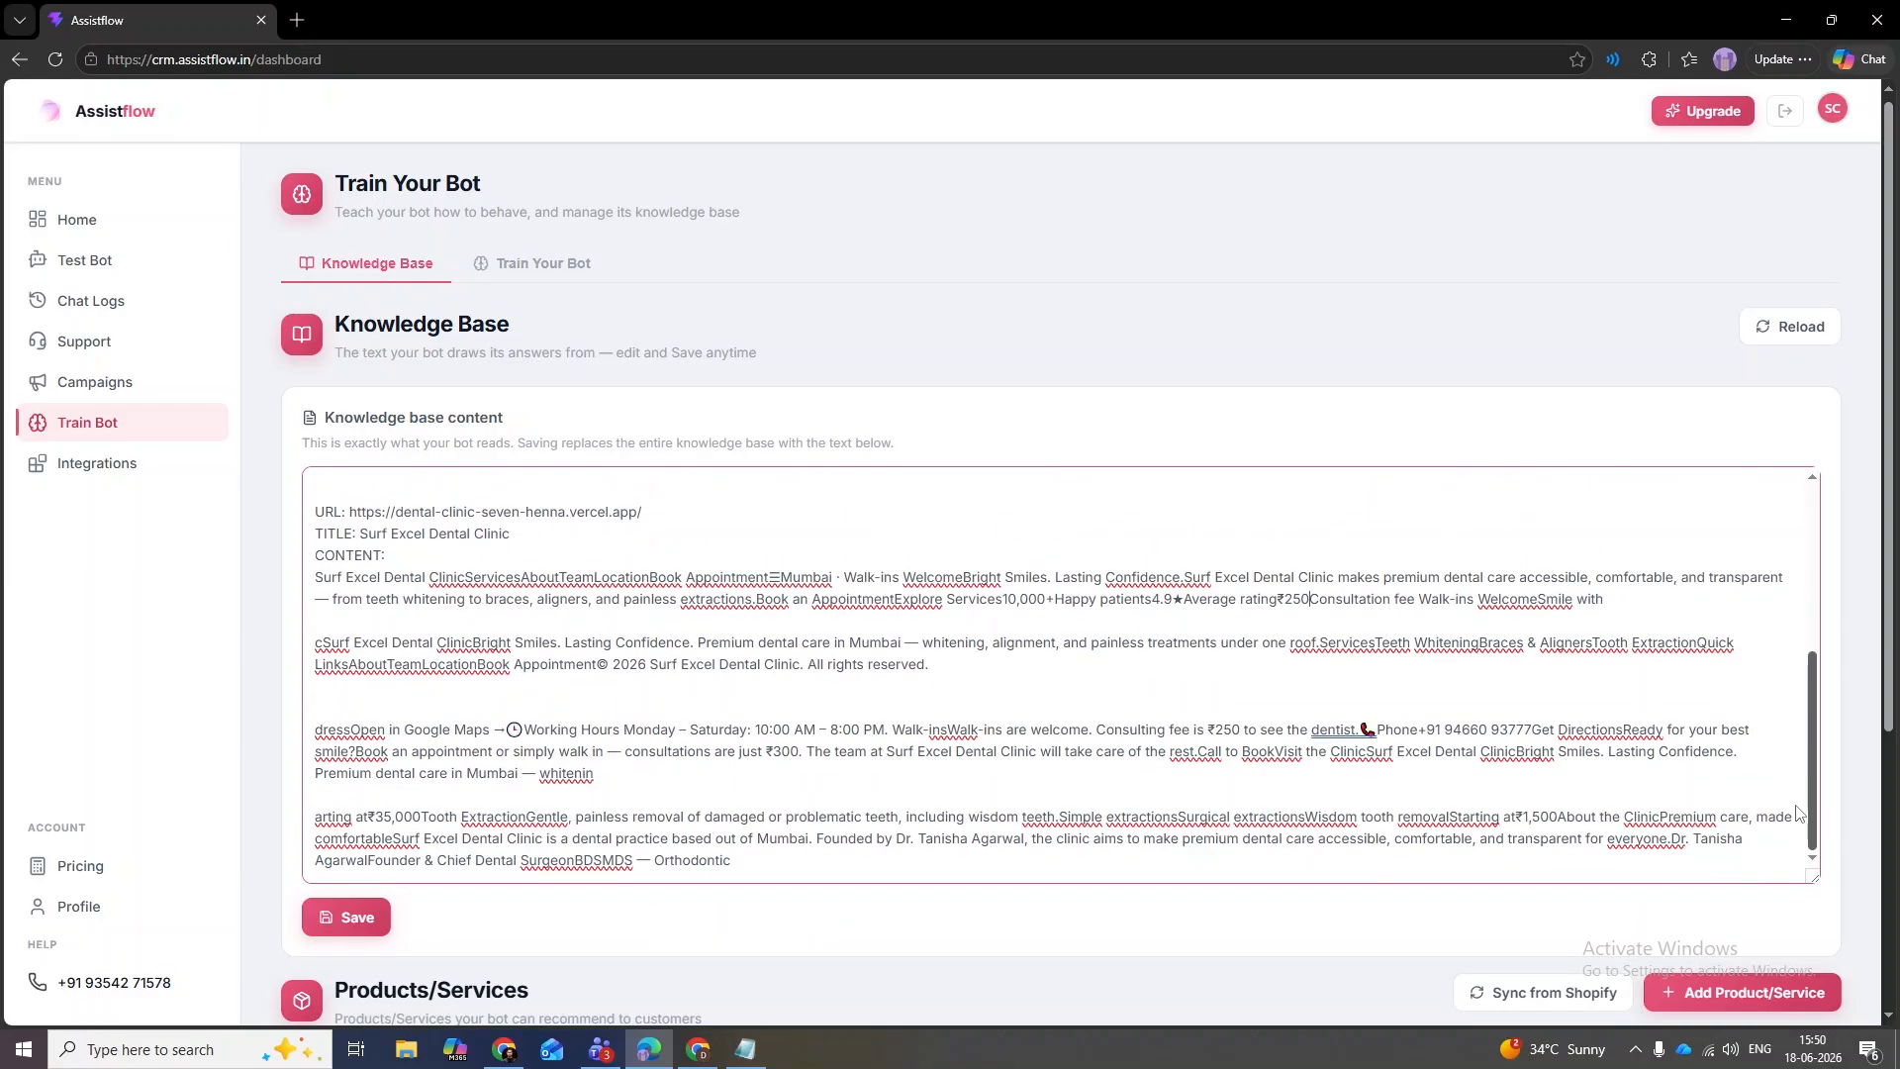
pyautogui.scroll(3, 1799, 813)
pyautogui.scroll(-3, 1317, 650)
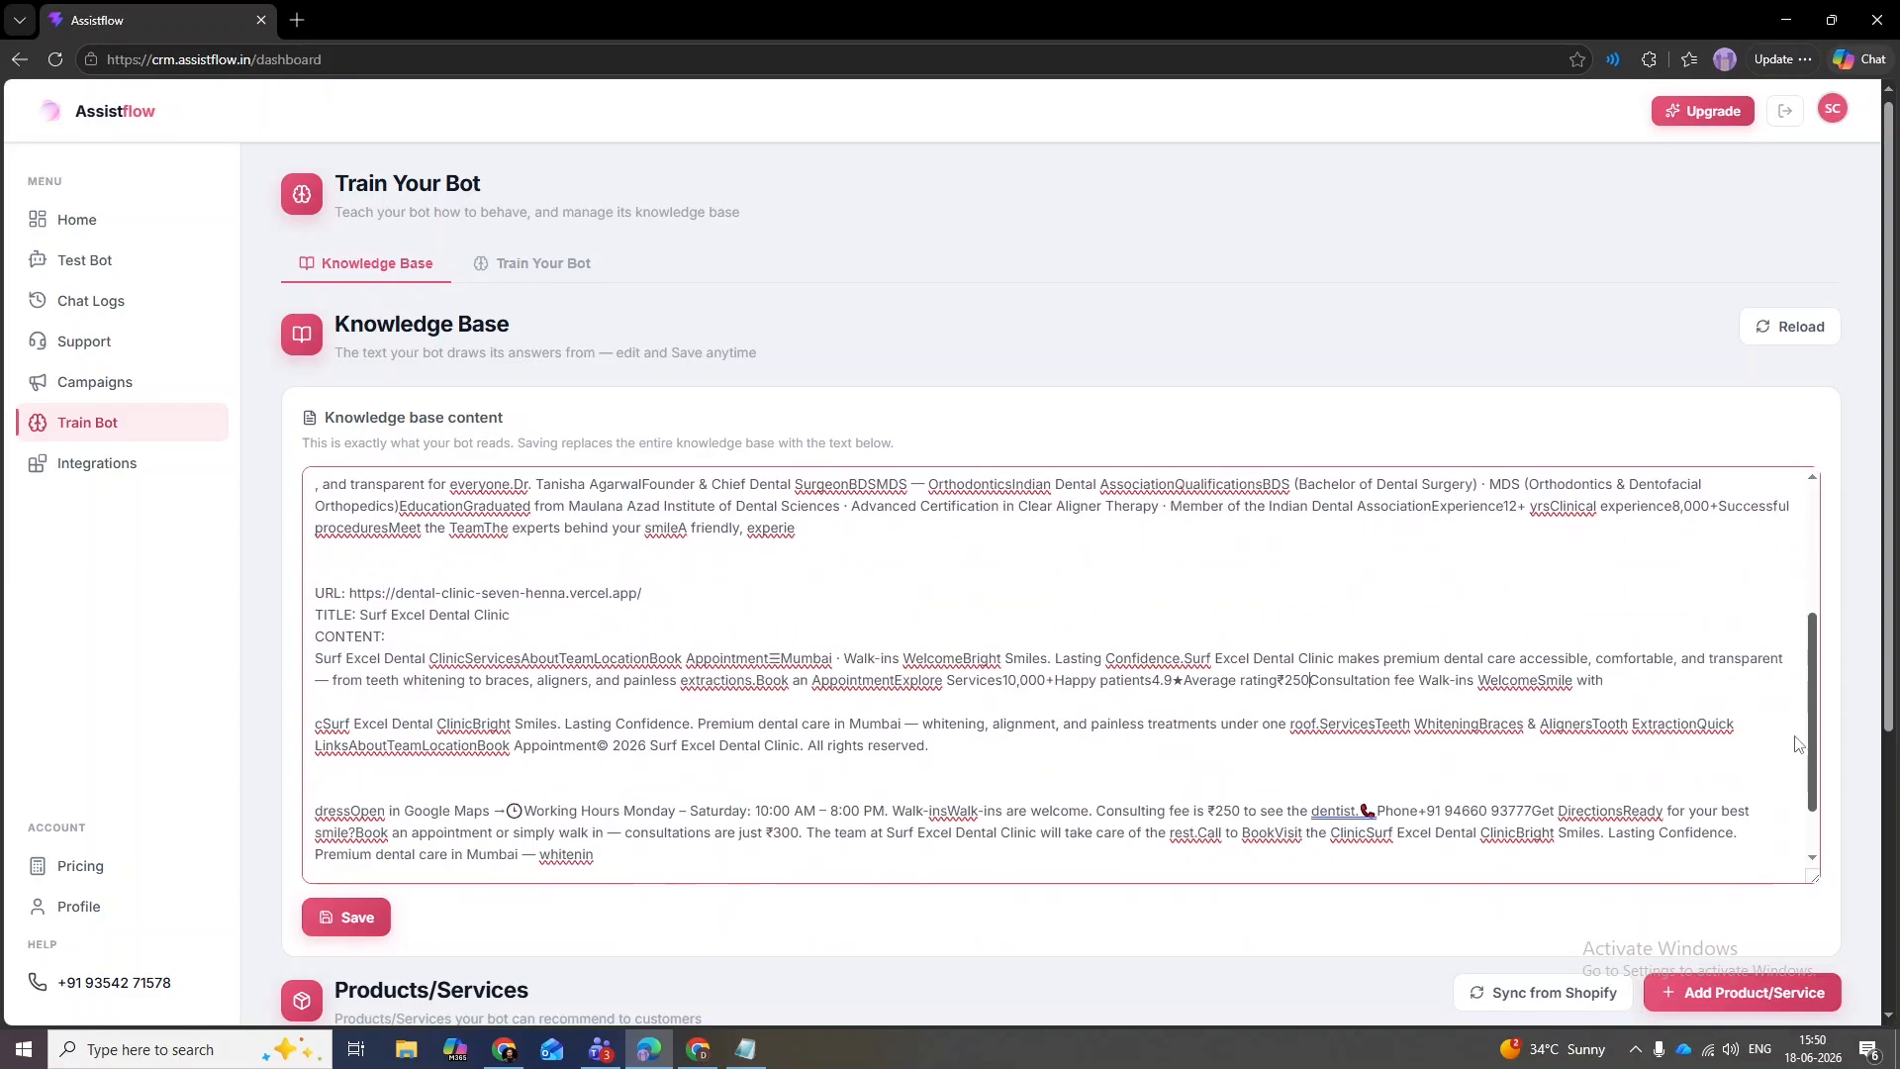
pyautogui.moveTo(1300, 598); pyautogui.dragTo(1310, 599)
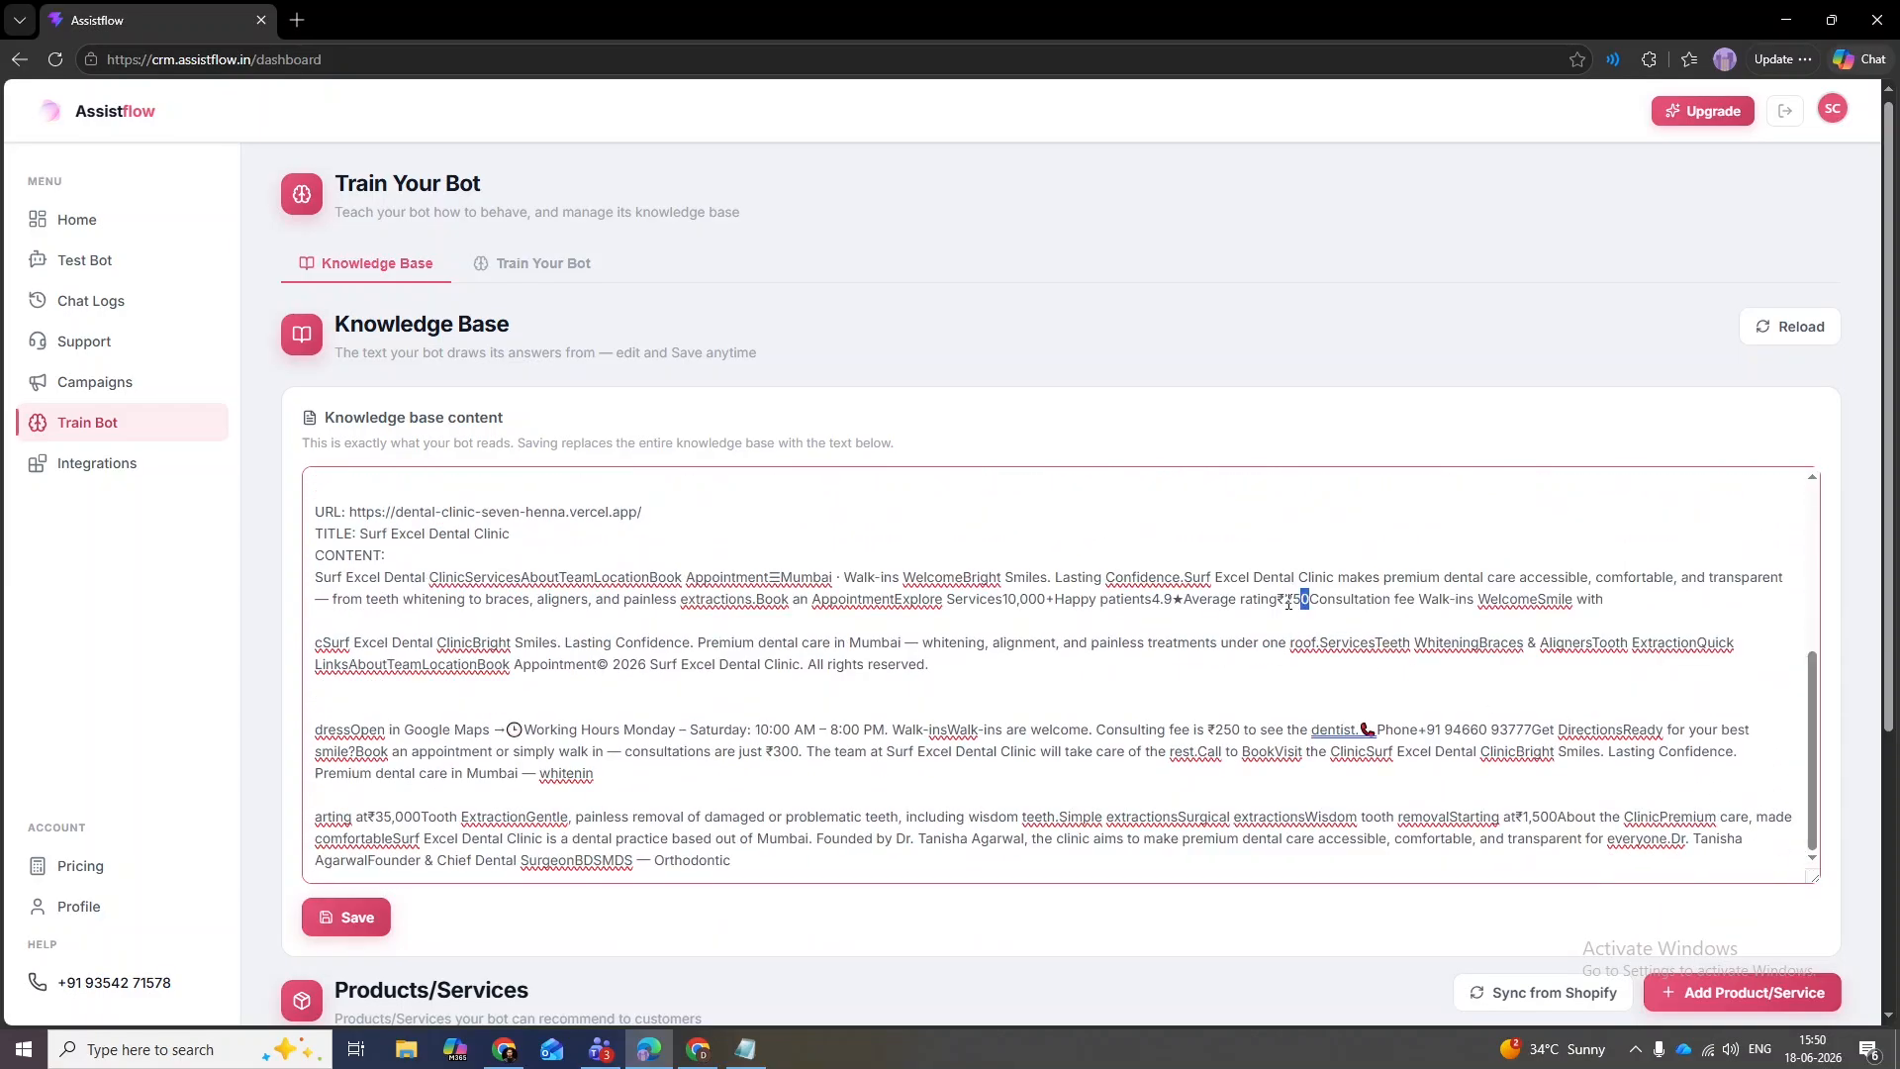
pyautogui.doubleClick(1291, 601)
pyautogui.click(1300, 601)
pyautogui.press('BackSpace')
pyautogui.write('0')
# - Find the remaining 250 fee matches and replace each with 300
pyautogui.hotkey('ctrl', 'f')
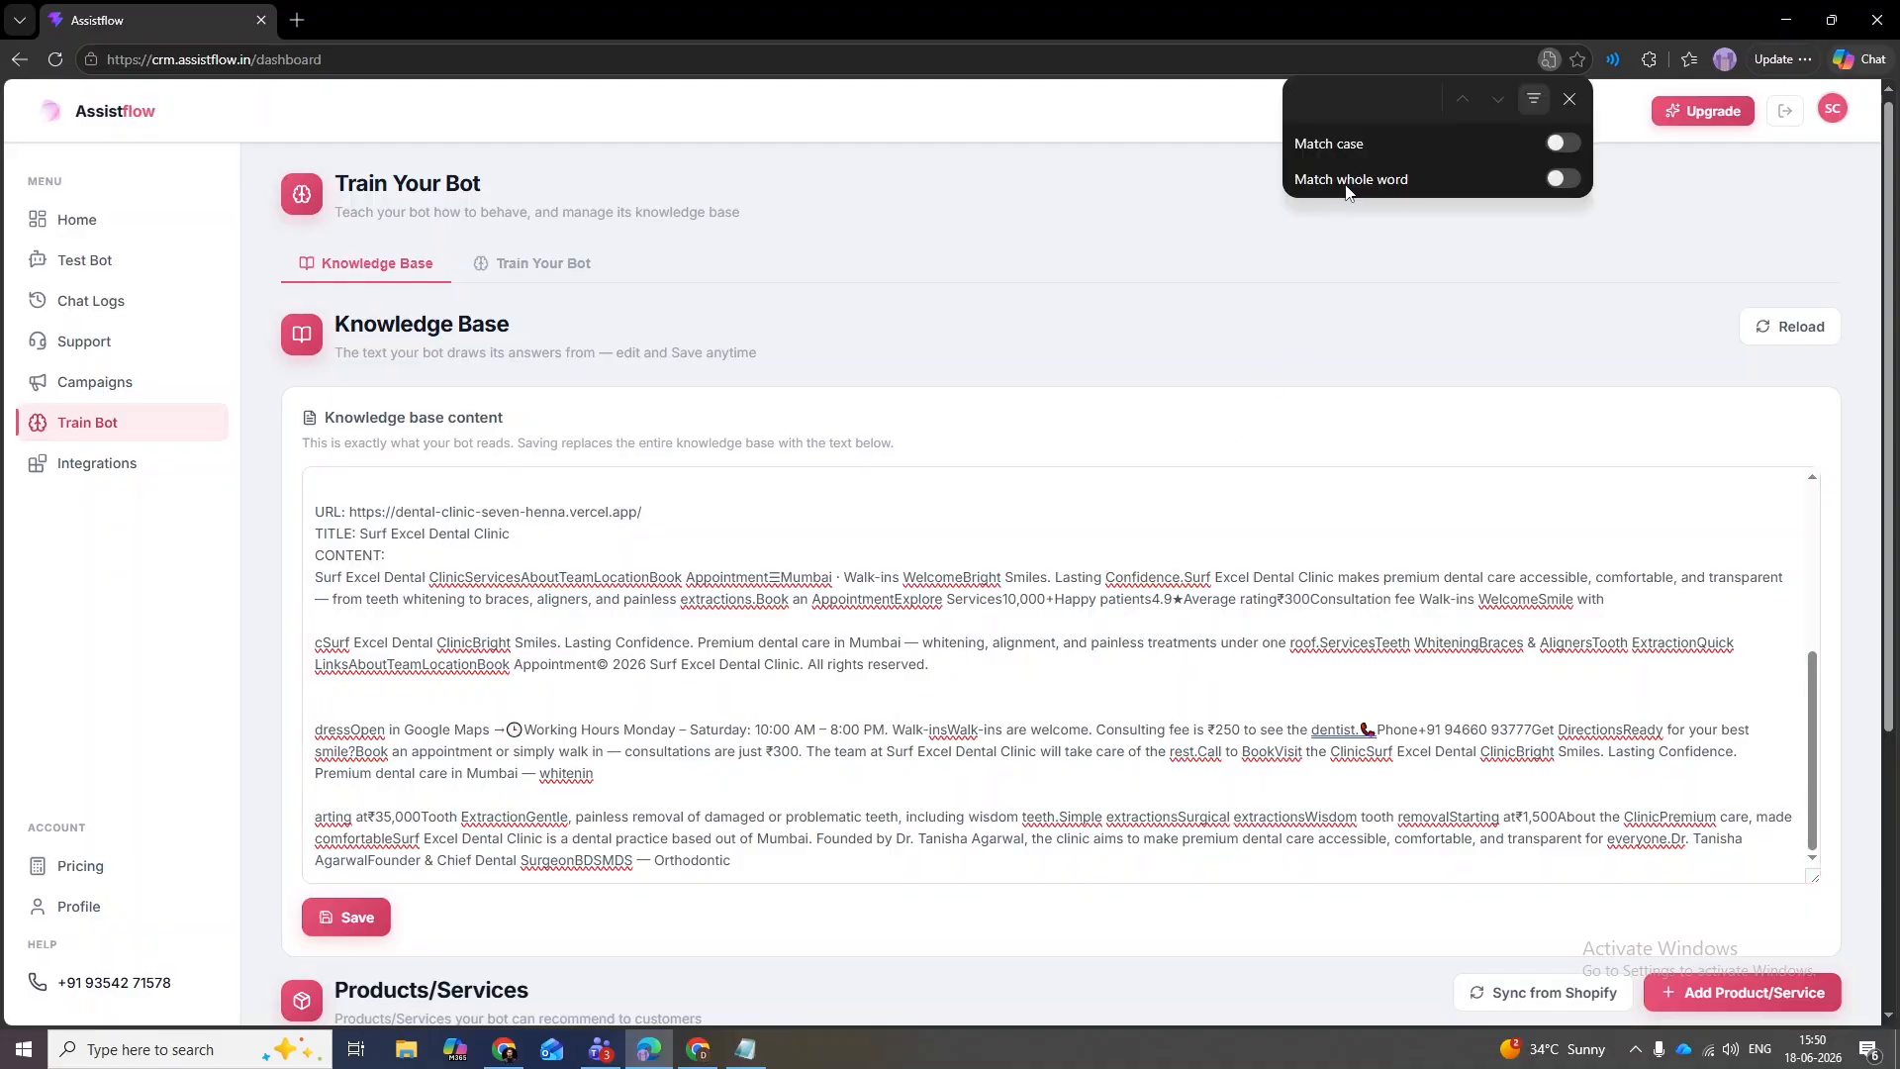
pyautogui.write('250')
pyautogui.click(1219, 729)
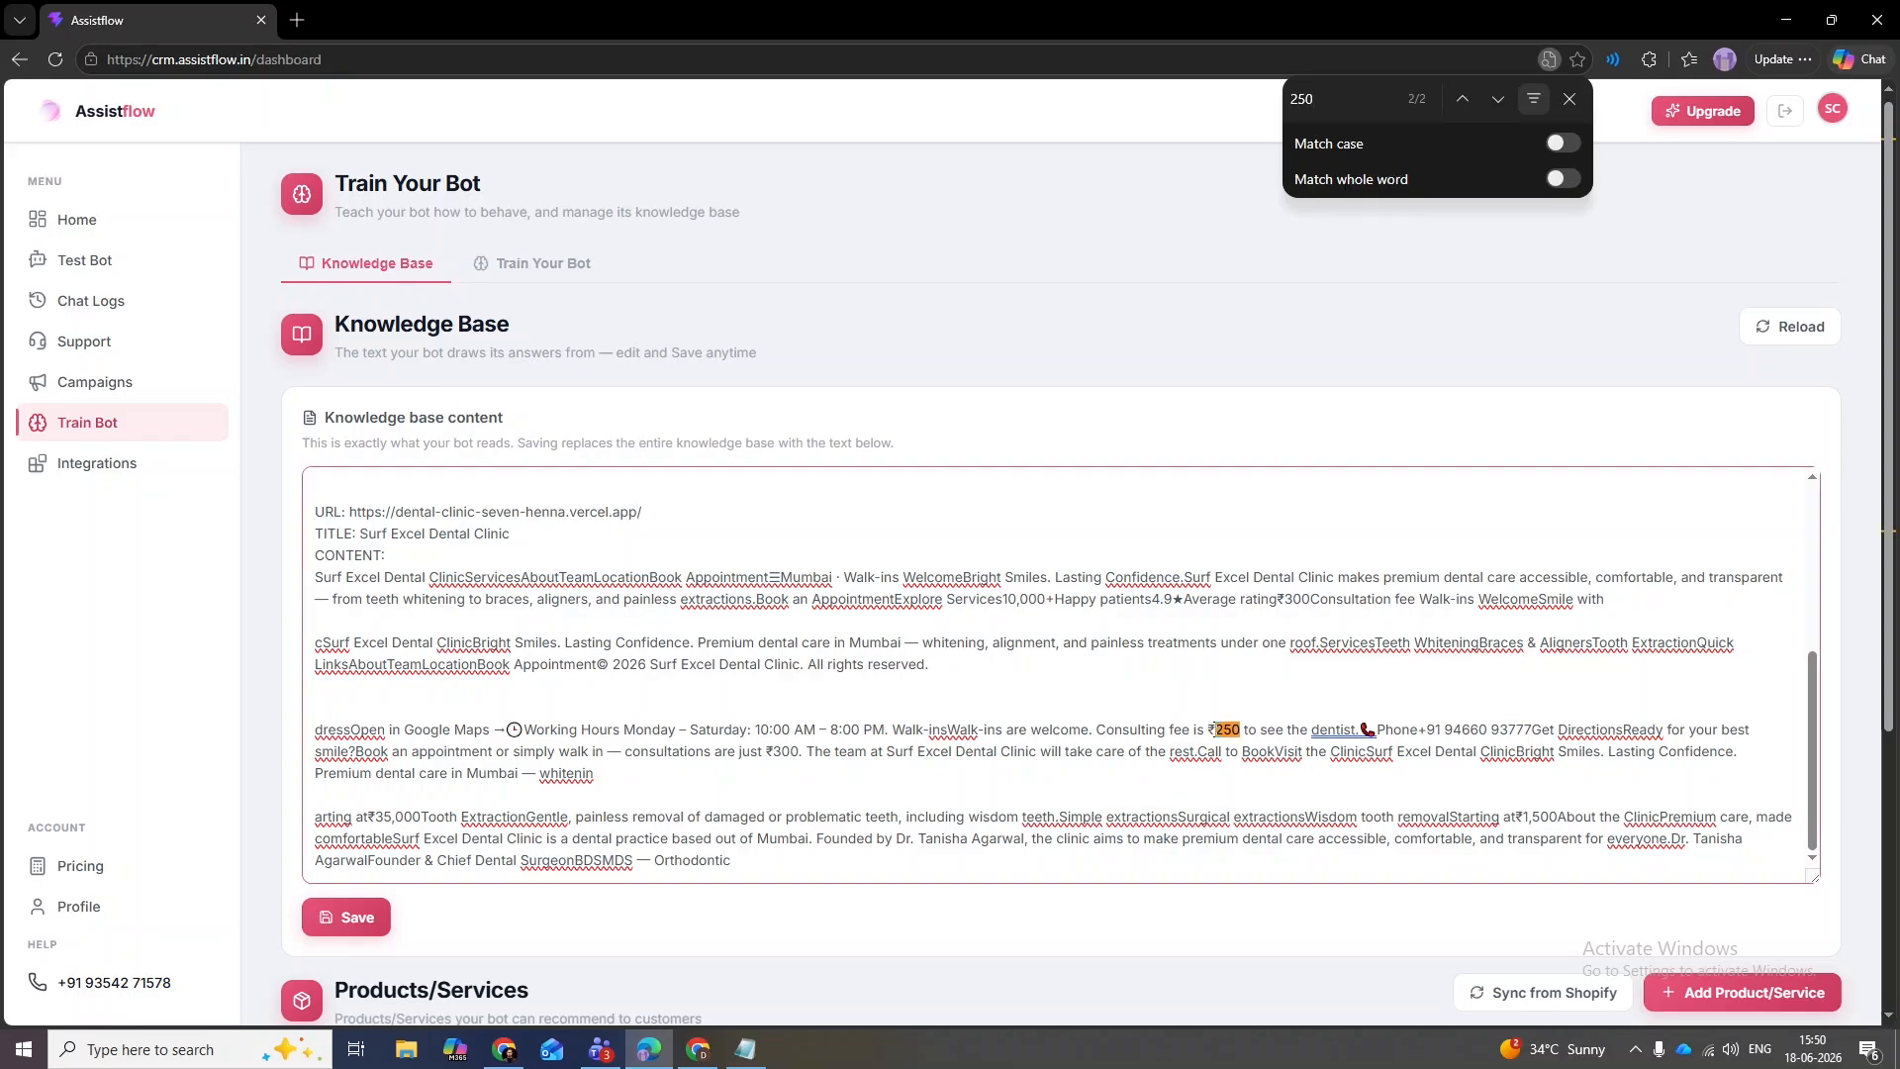
pyautogui.moveTo(1215, 729); pyautogui.dragTo(1244, 731)
pyautogui.write('300')
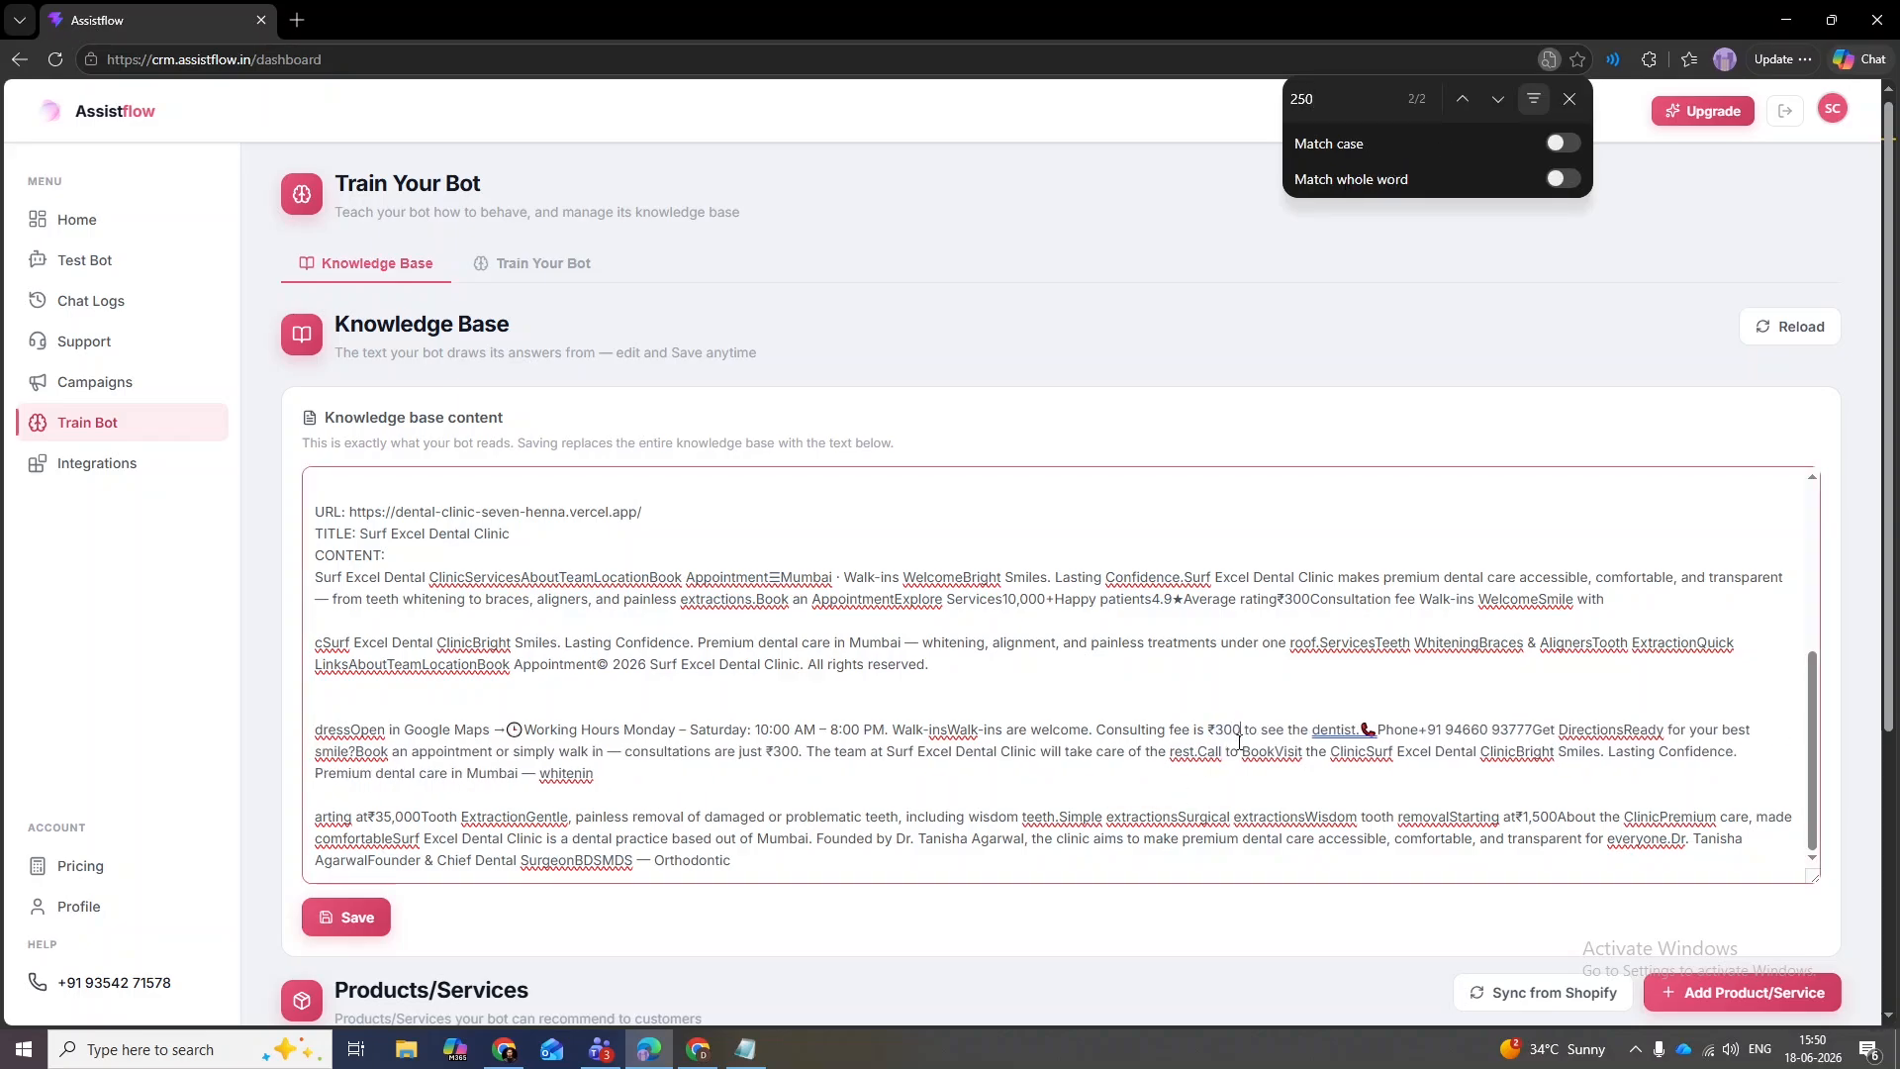
pyautogui.click(1462, 98)
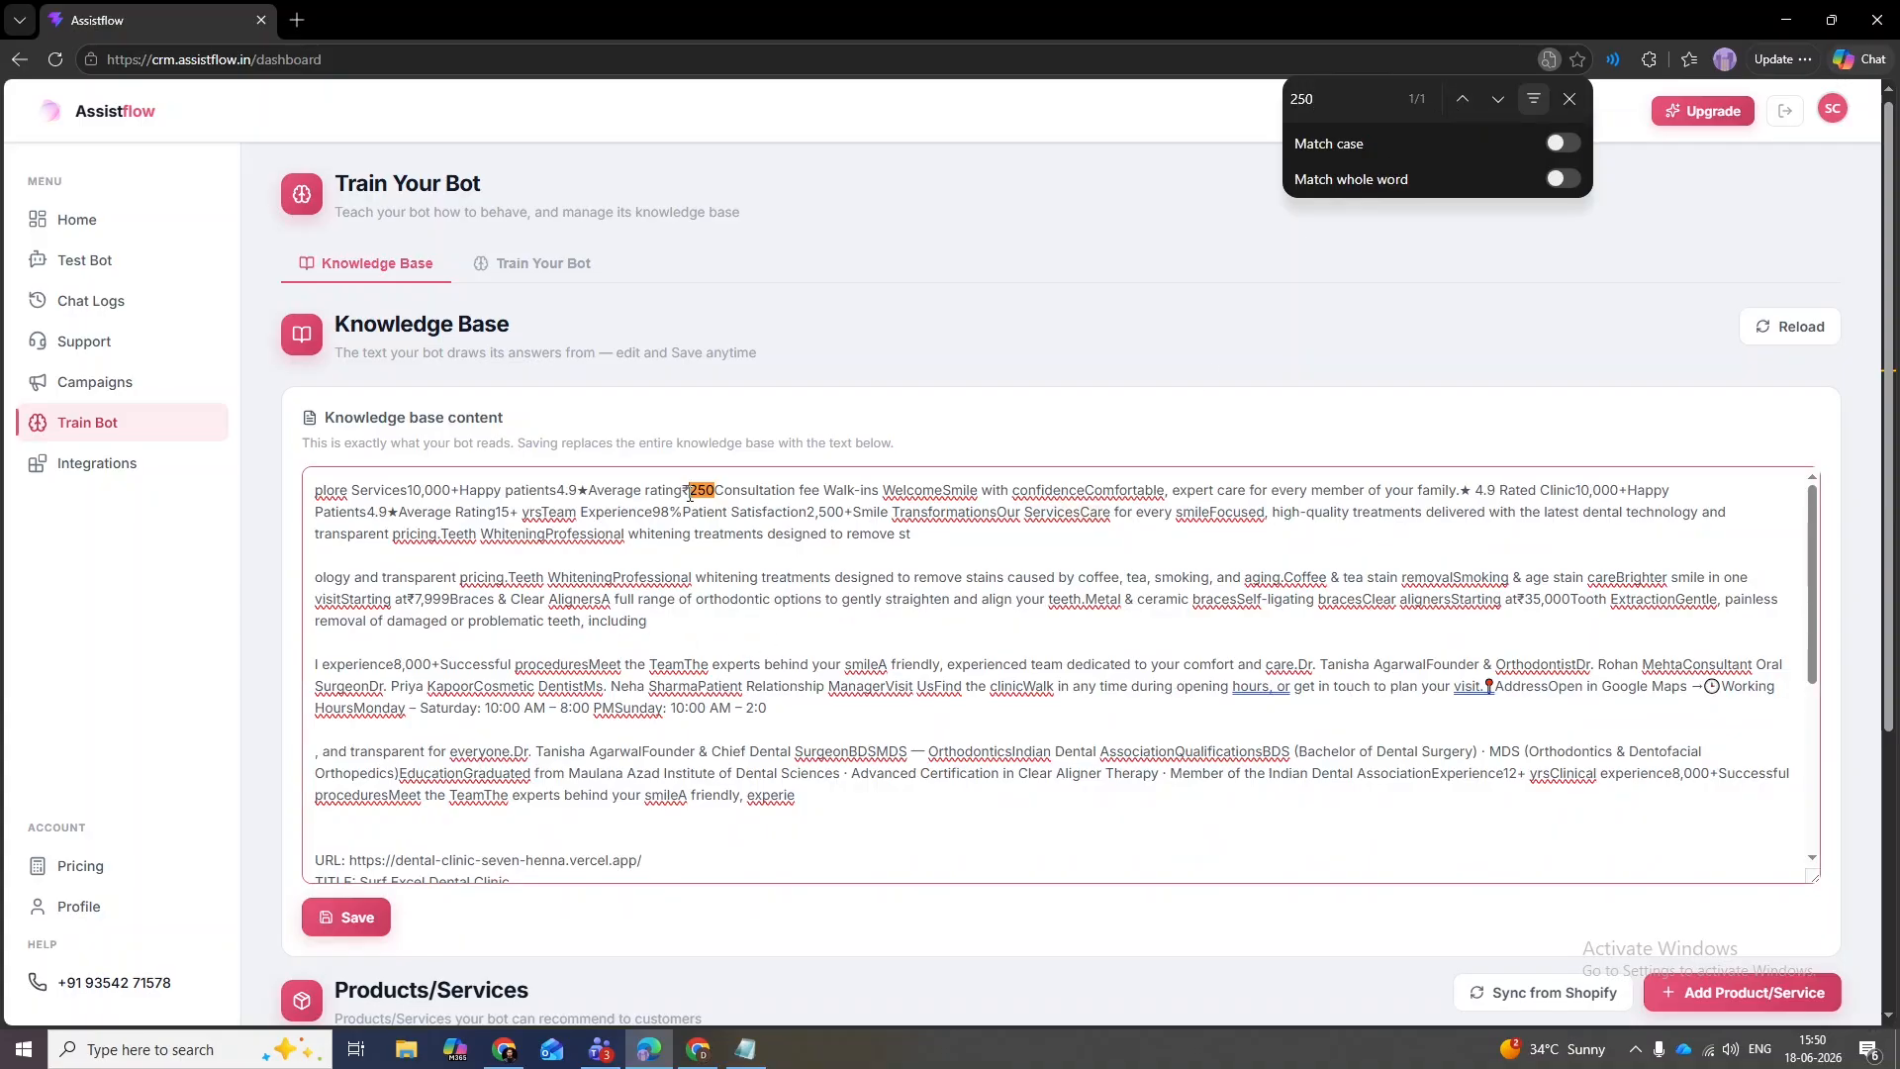
pyautogui.doubleClick(707, 491)
pyautogui.moveTo(712, 493); pyautogui.dragTo(690, 492)
pyautogui.write('300')
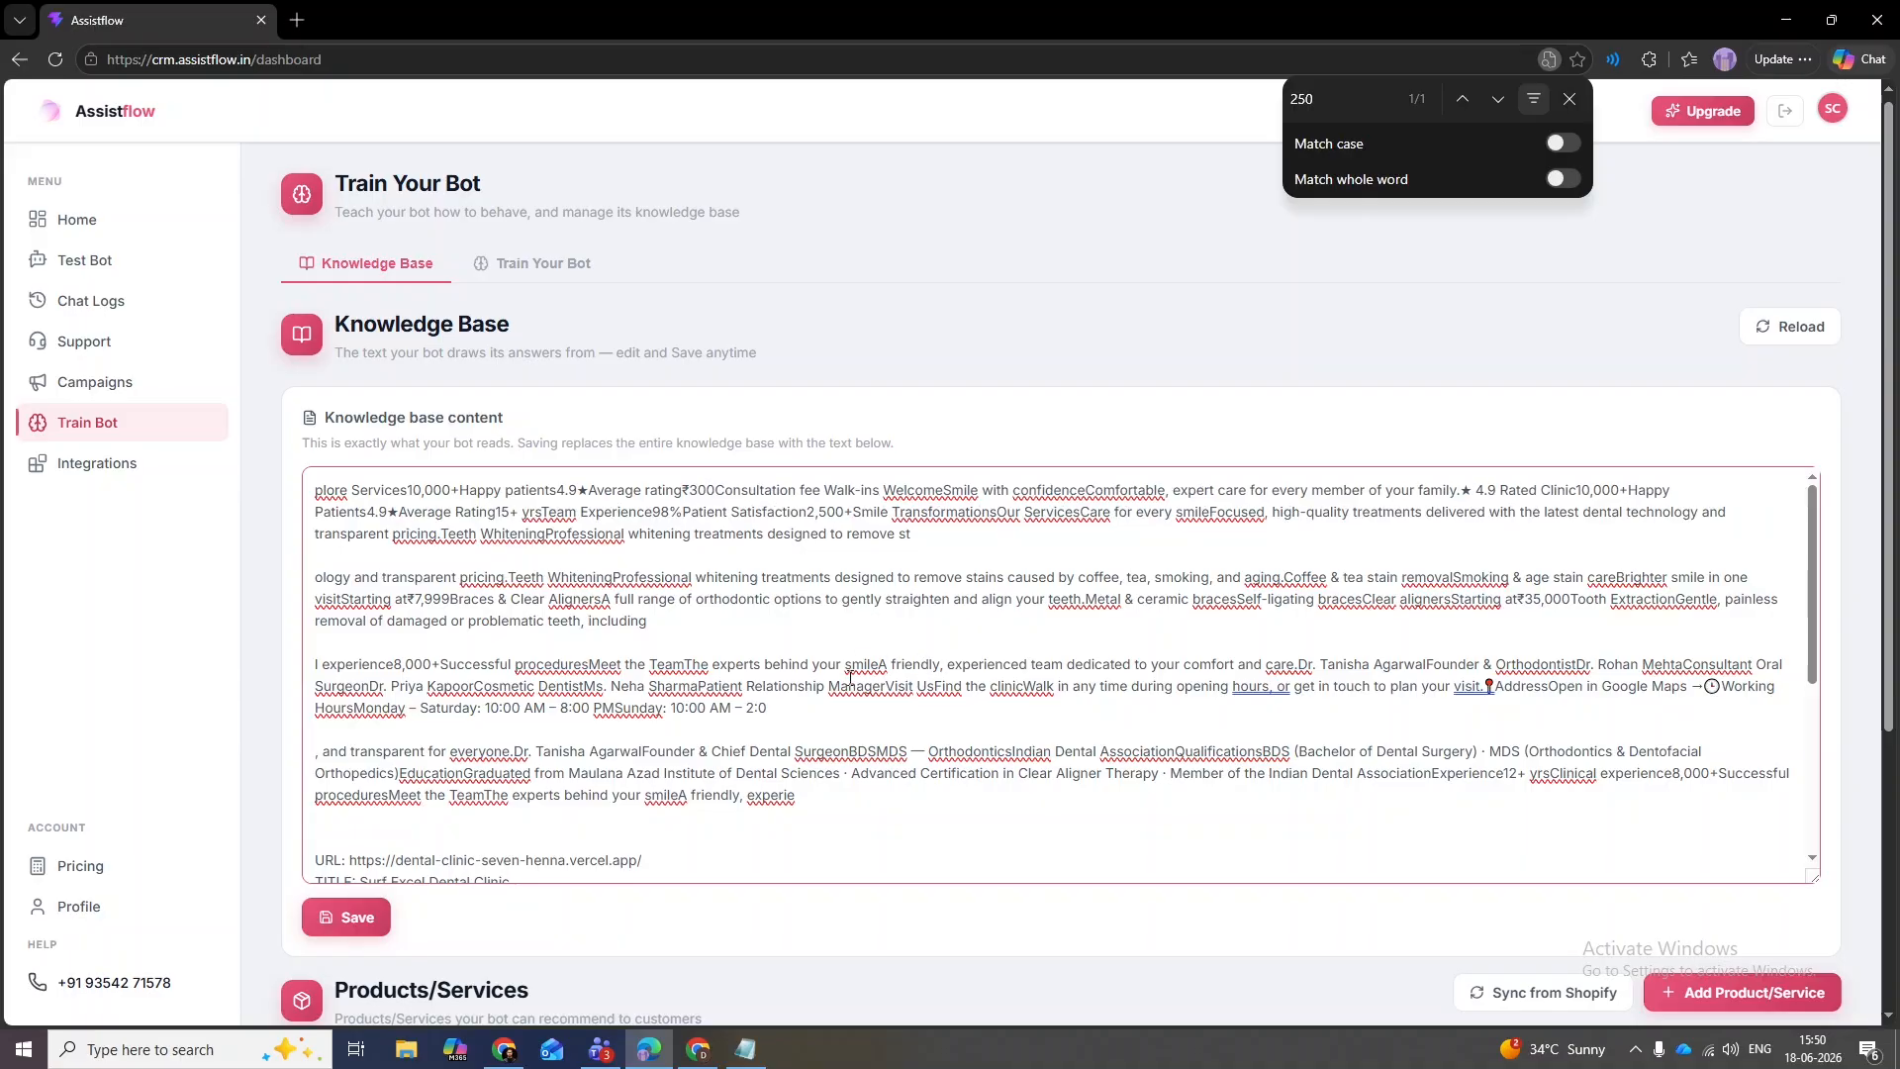
# - Search for 'sunday' and delete the remaining Sunday opening hours text
pyautogui.click(1326, 99)
pyautogui.press('BackSpace')
pyautogui.write('sunday')
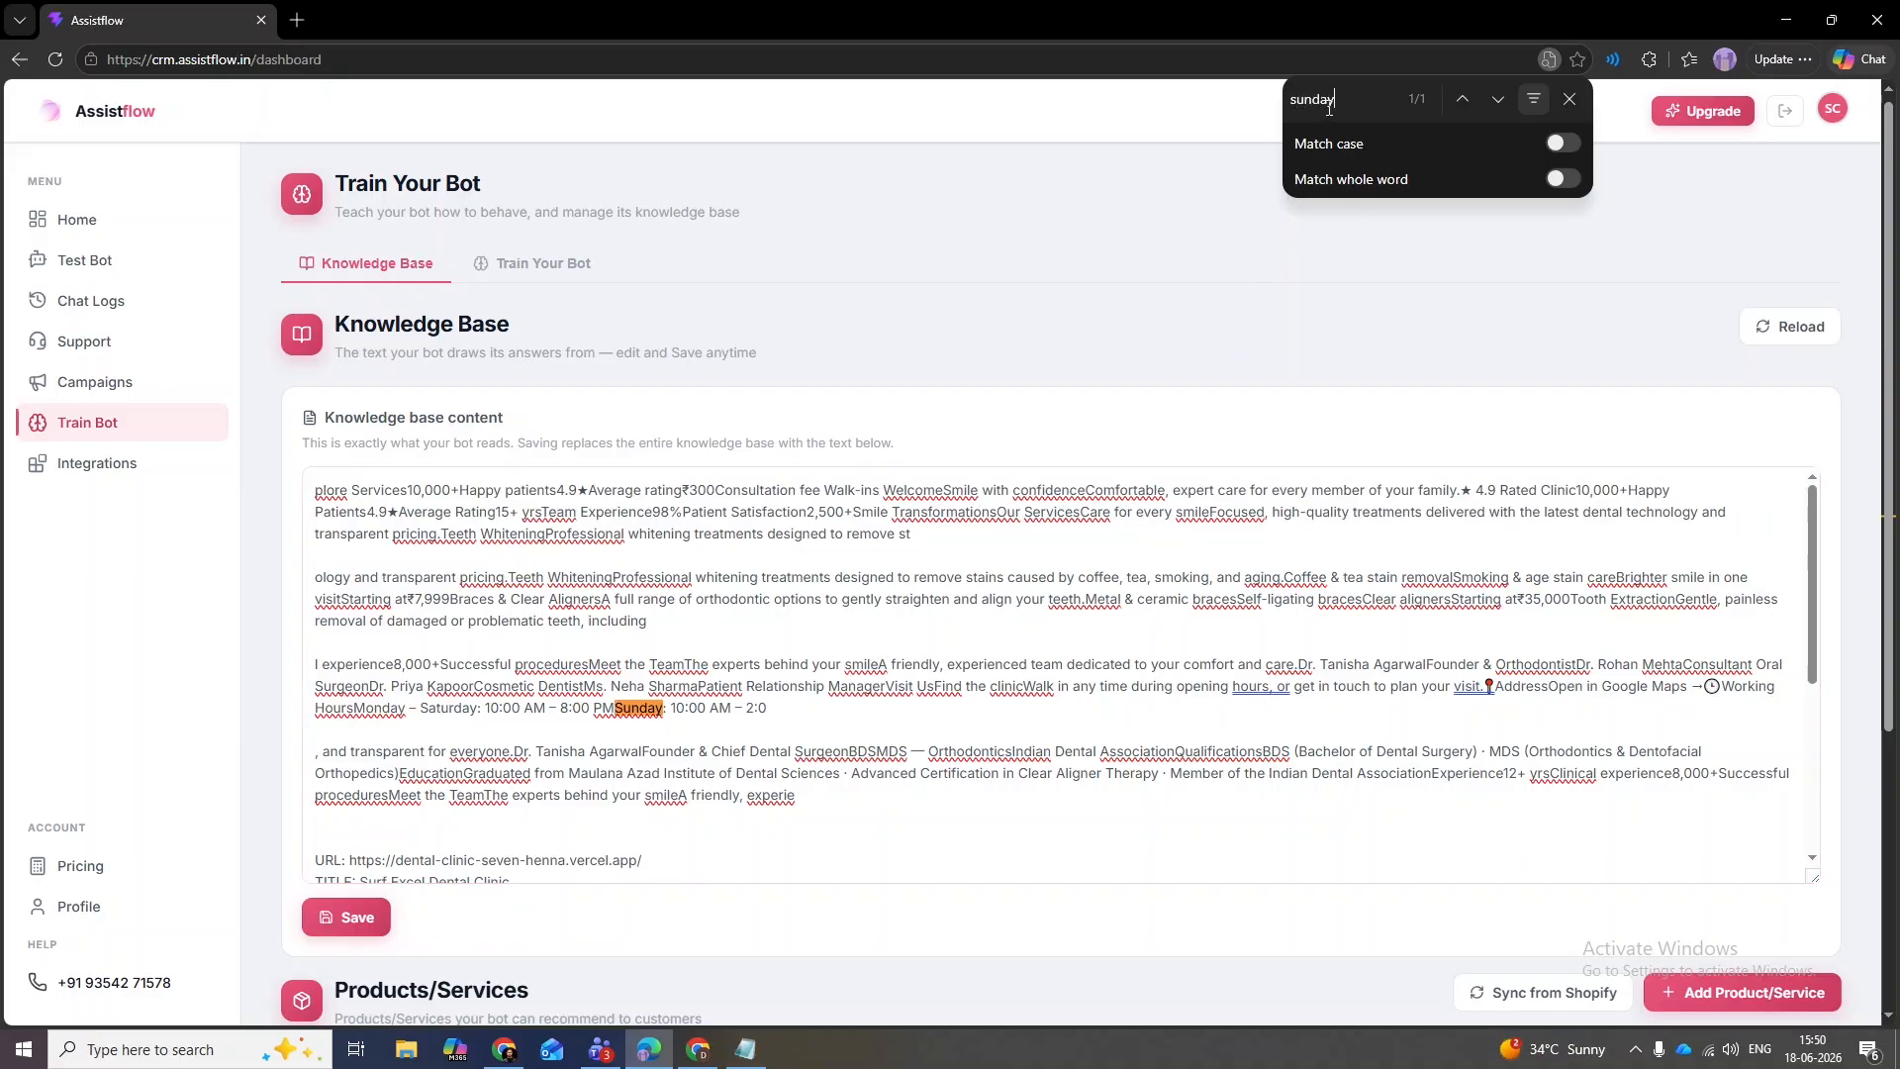
pyautogui.click(614, 709)
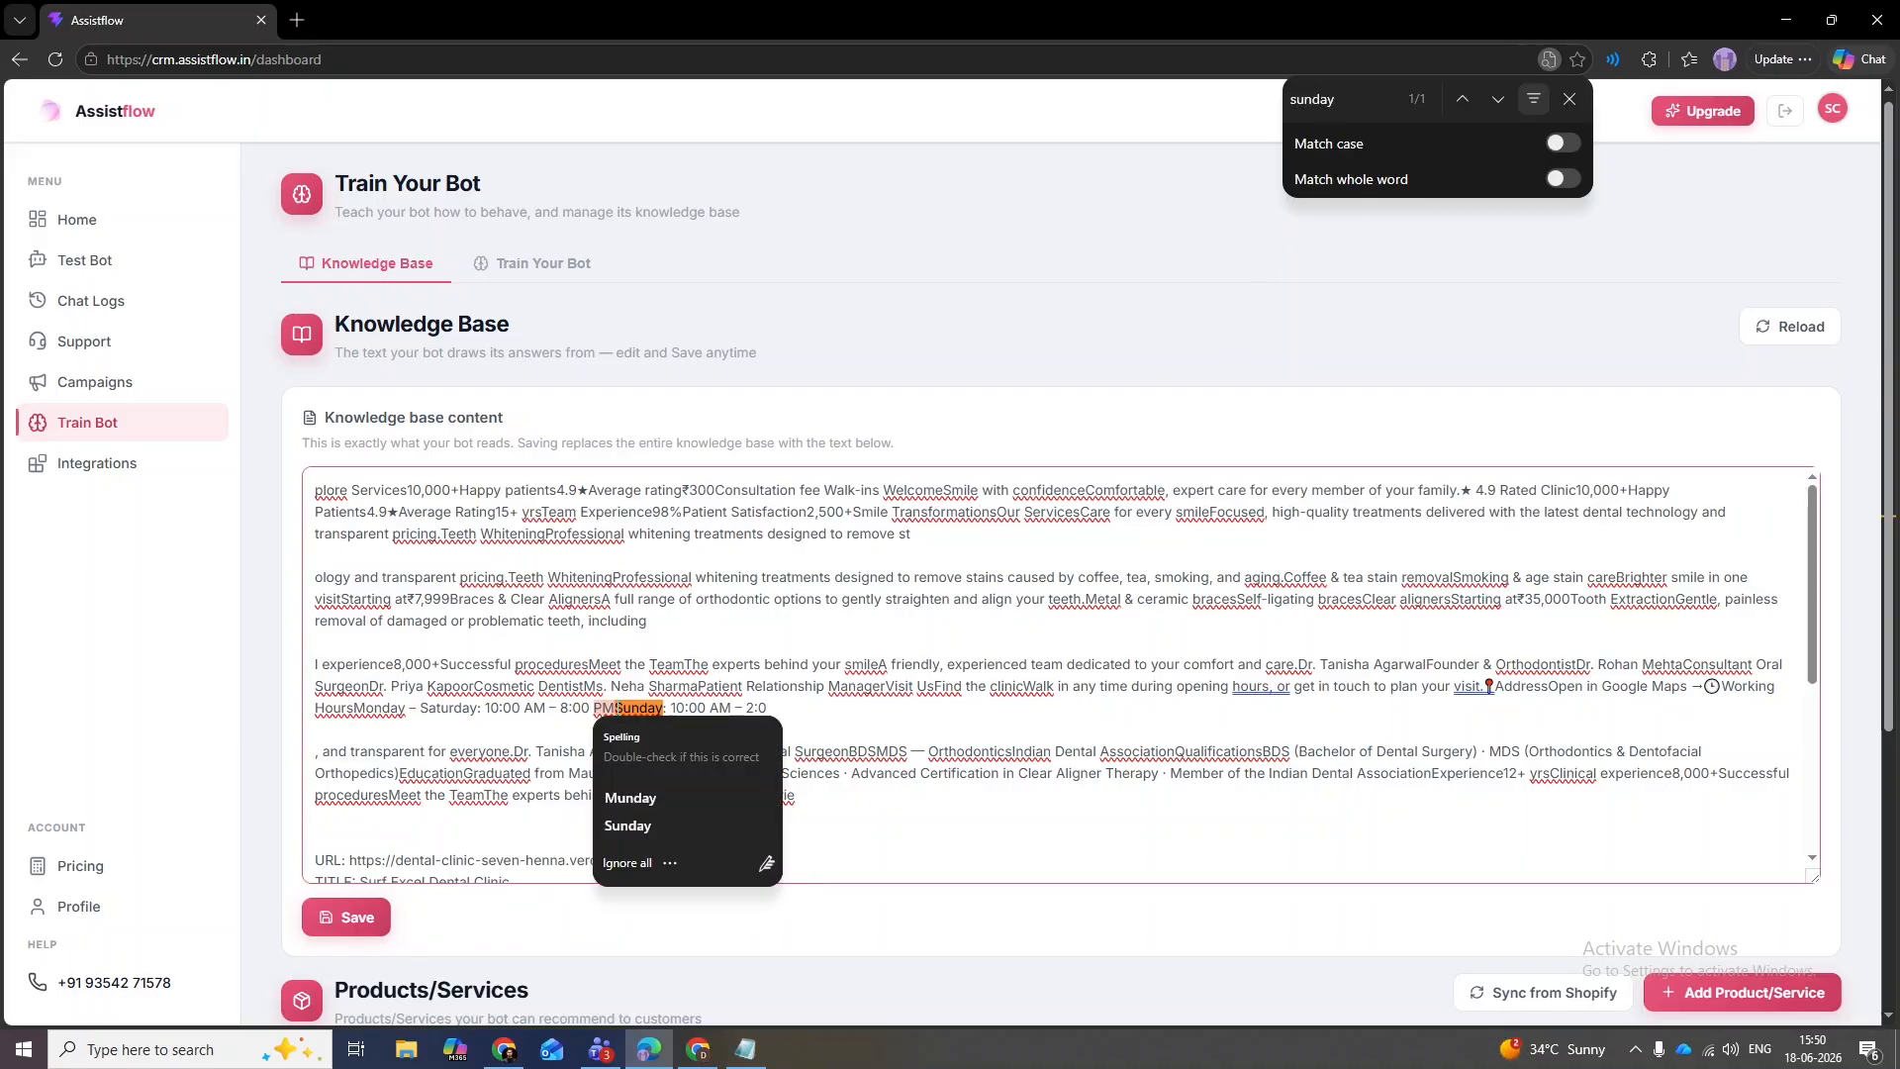
pyautogui.moveTo(615, 708); pyautogui.dragTo(818, 710)
pyautogui.press('BackSpace')
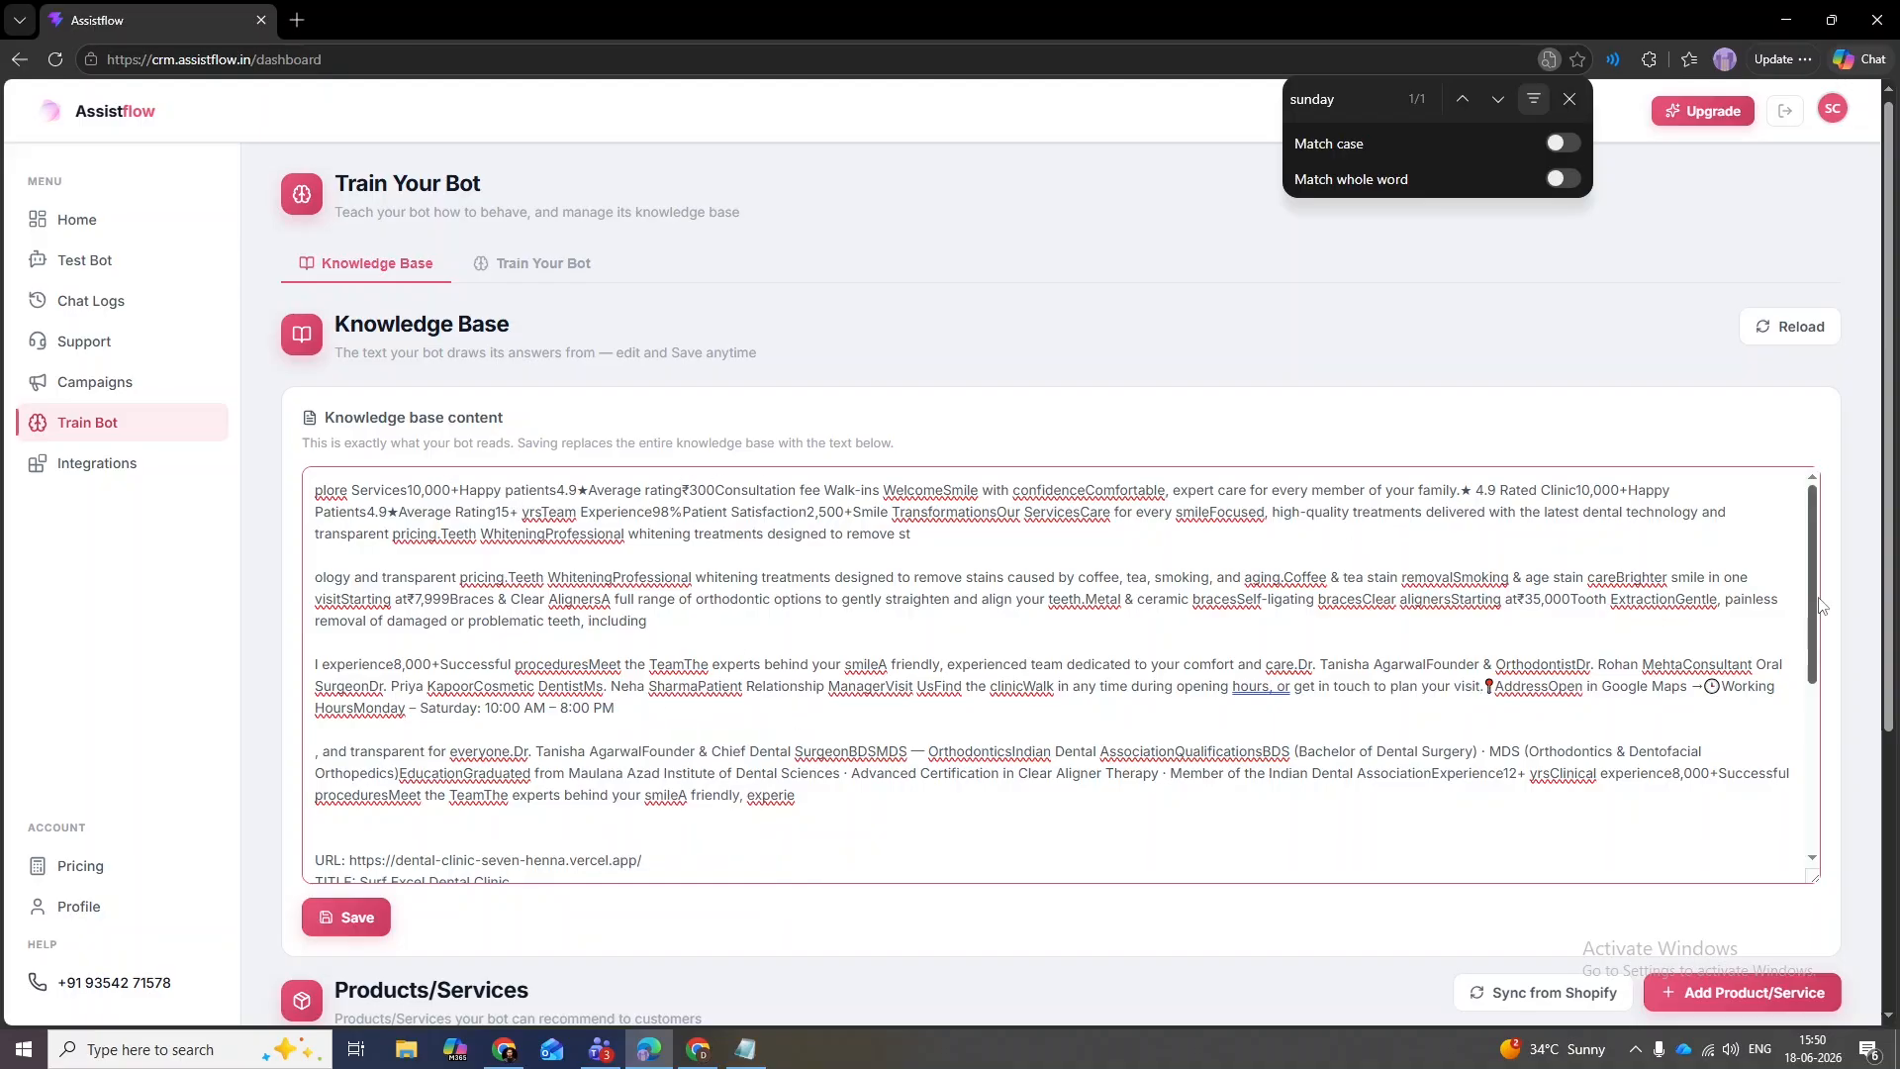
# - Remove the URL, TITLE and CONTENT lines and save, confirming 10 sections stored
pyautogui.moveTo(1812, 593); pyautogui.dragTo(1810, 737)
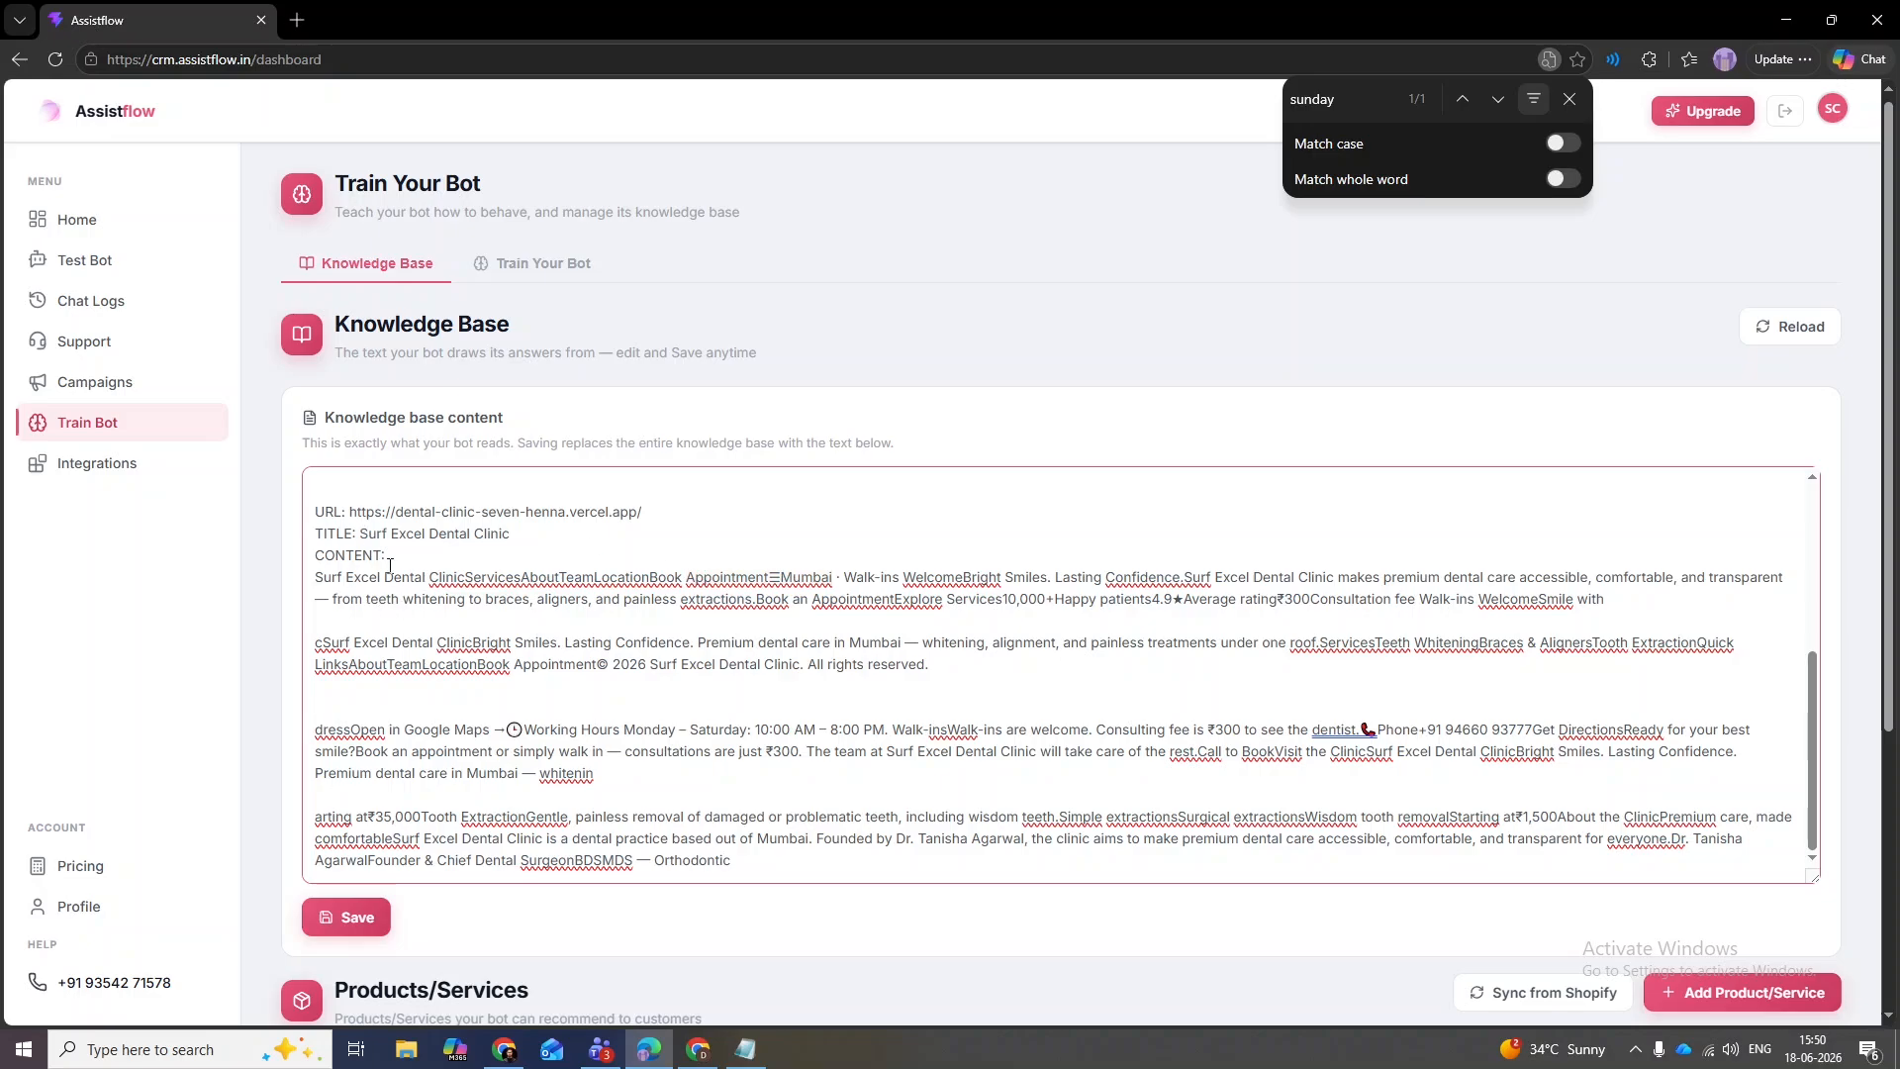
pyautogui.moveTo(392, 544); pyautogui.dragTo(313, 511)
pyautogui.press('BackSpace')
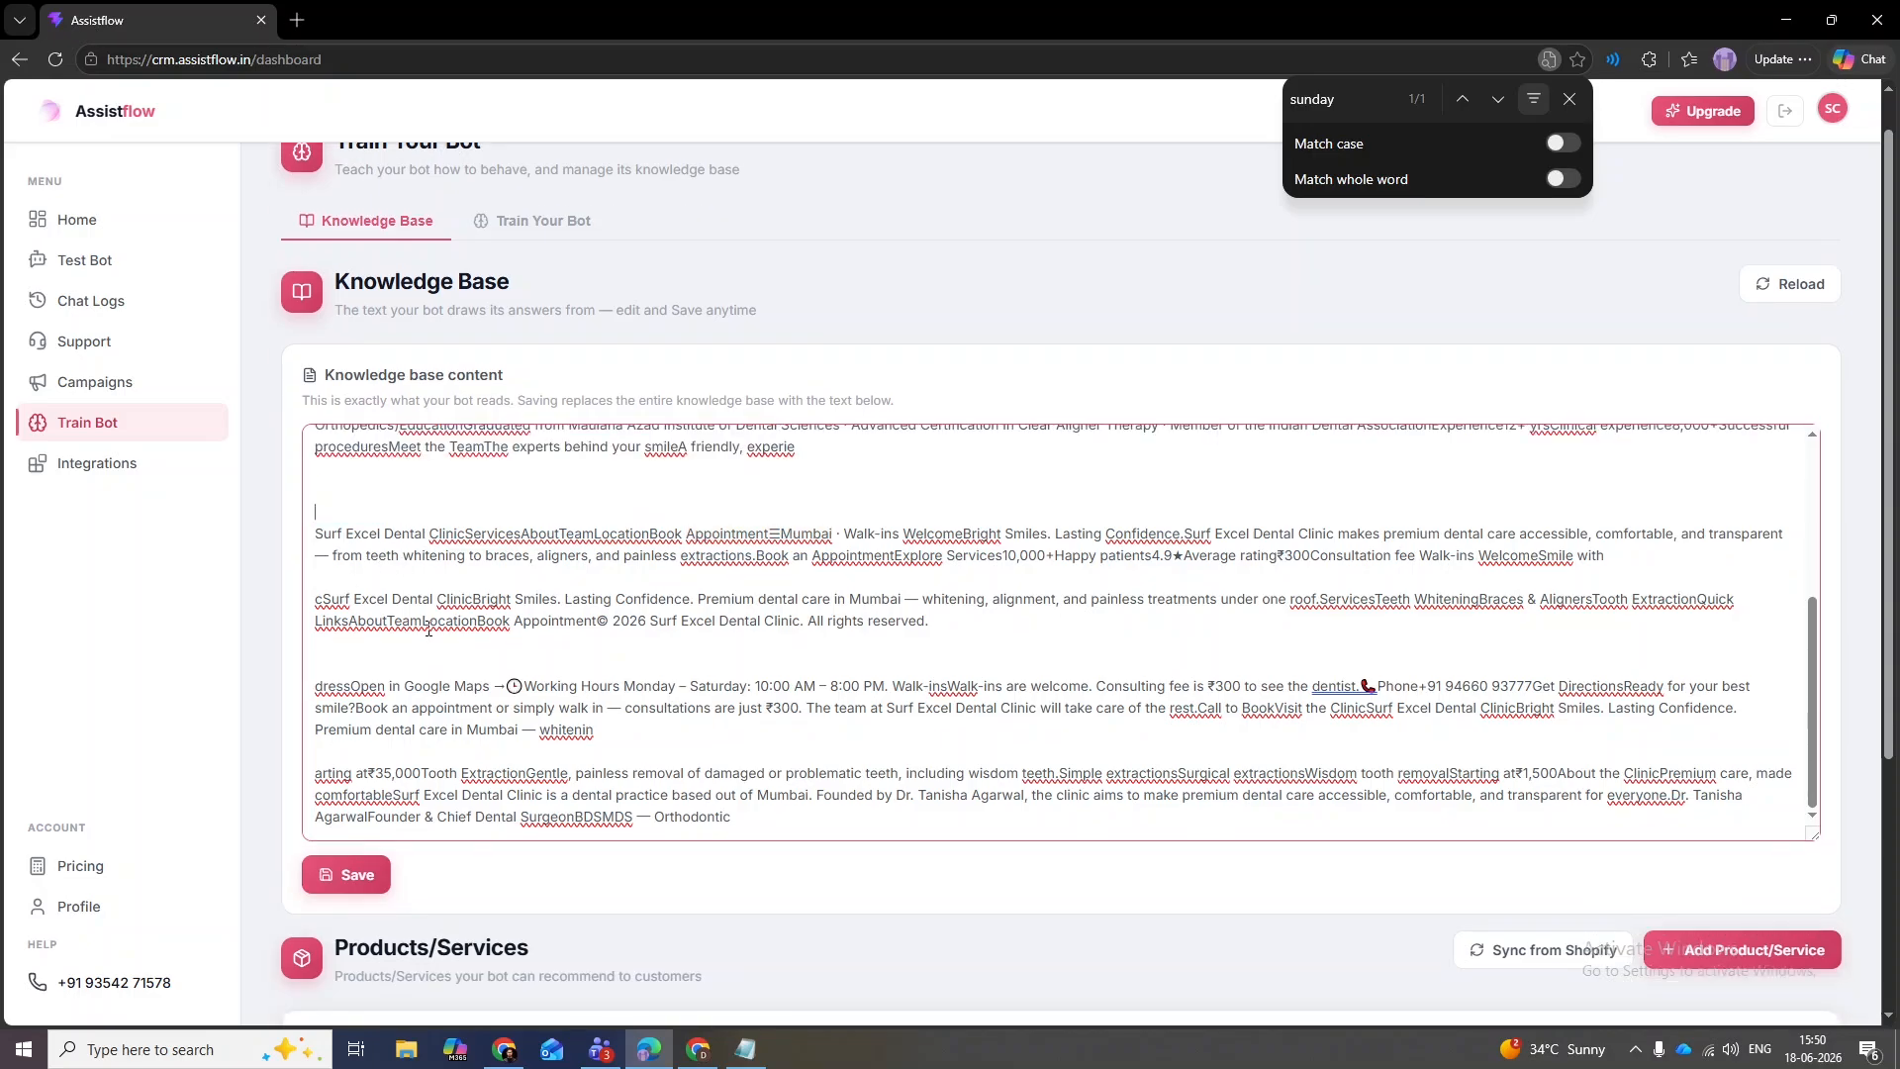
pyautogui.press('BackSpace')
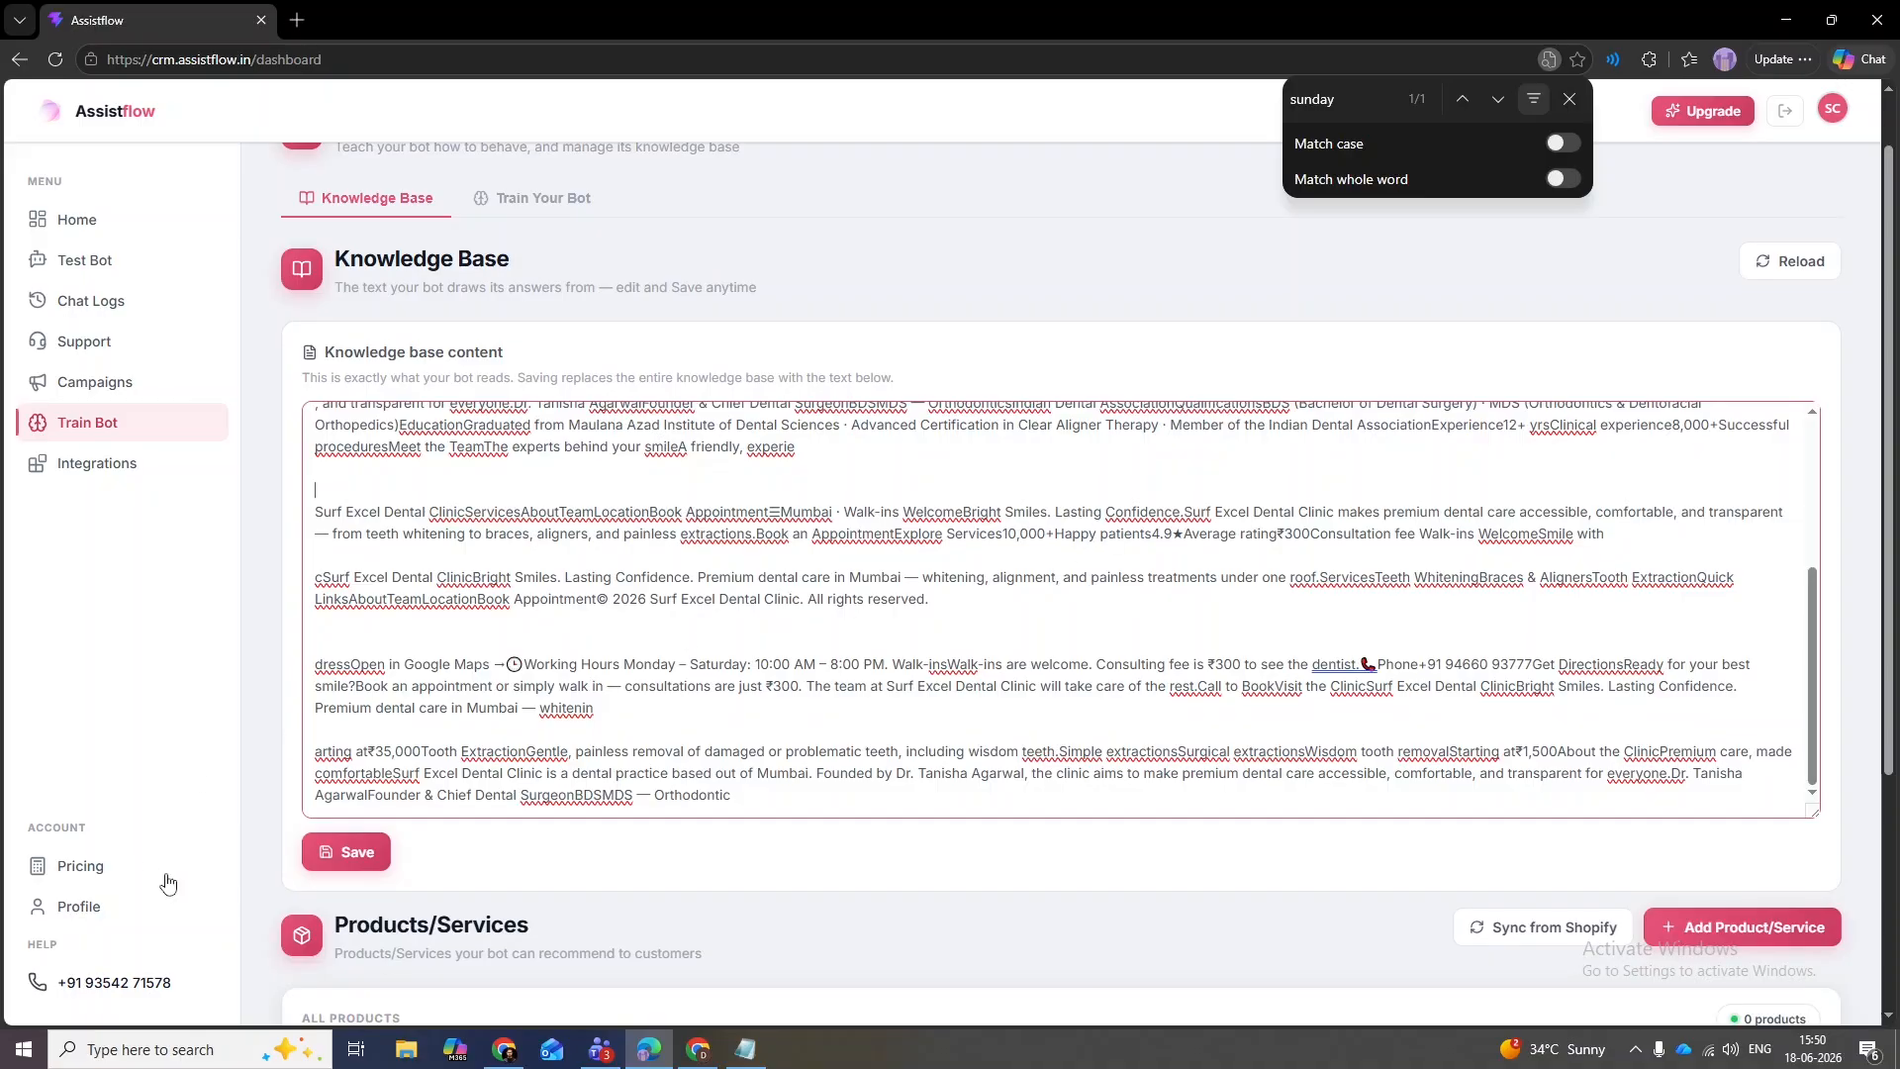
pyautogui.click(363, 855)
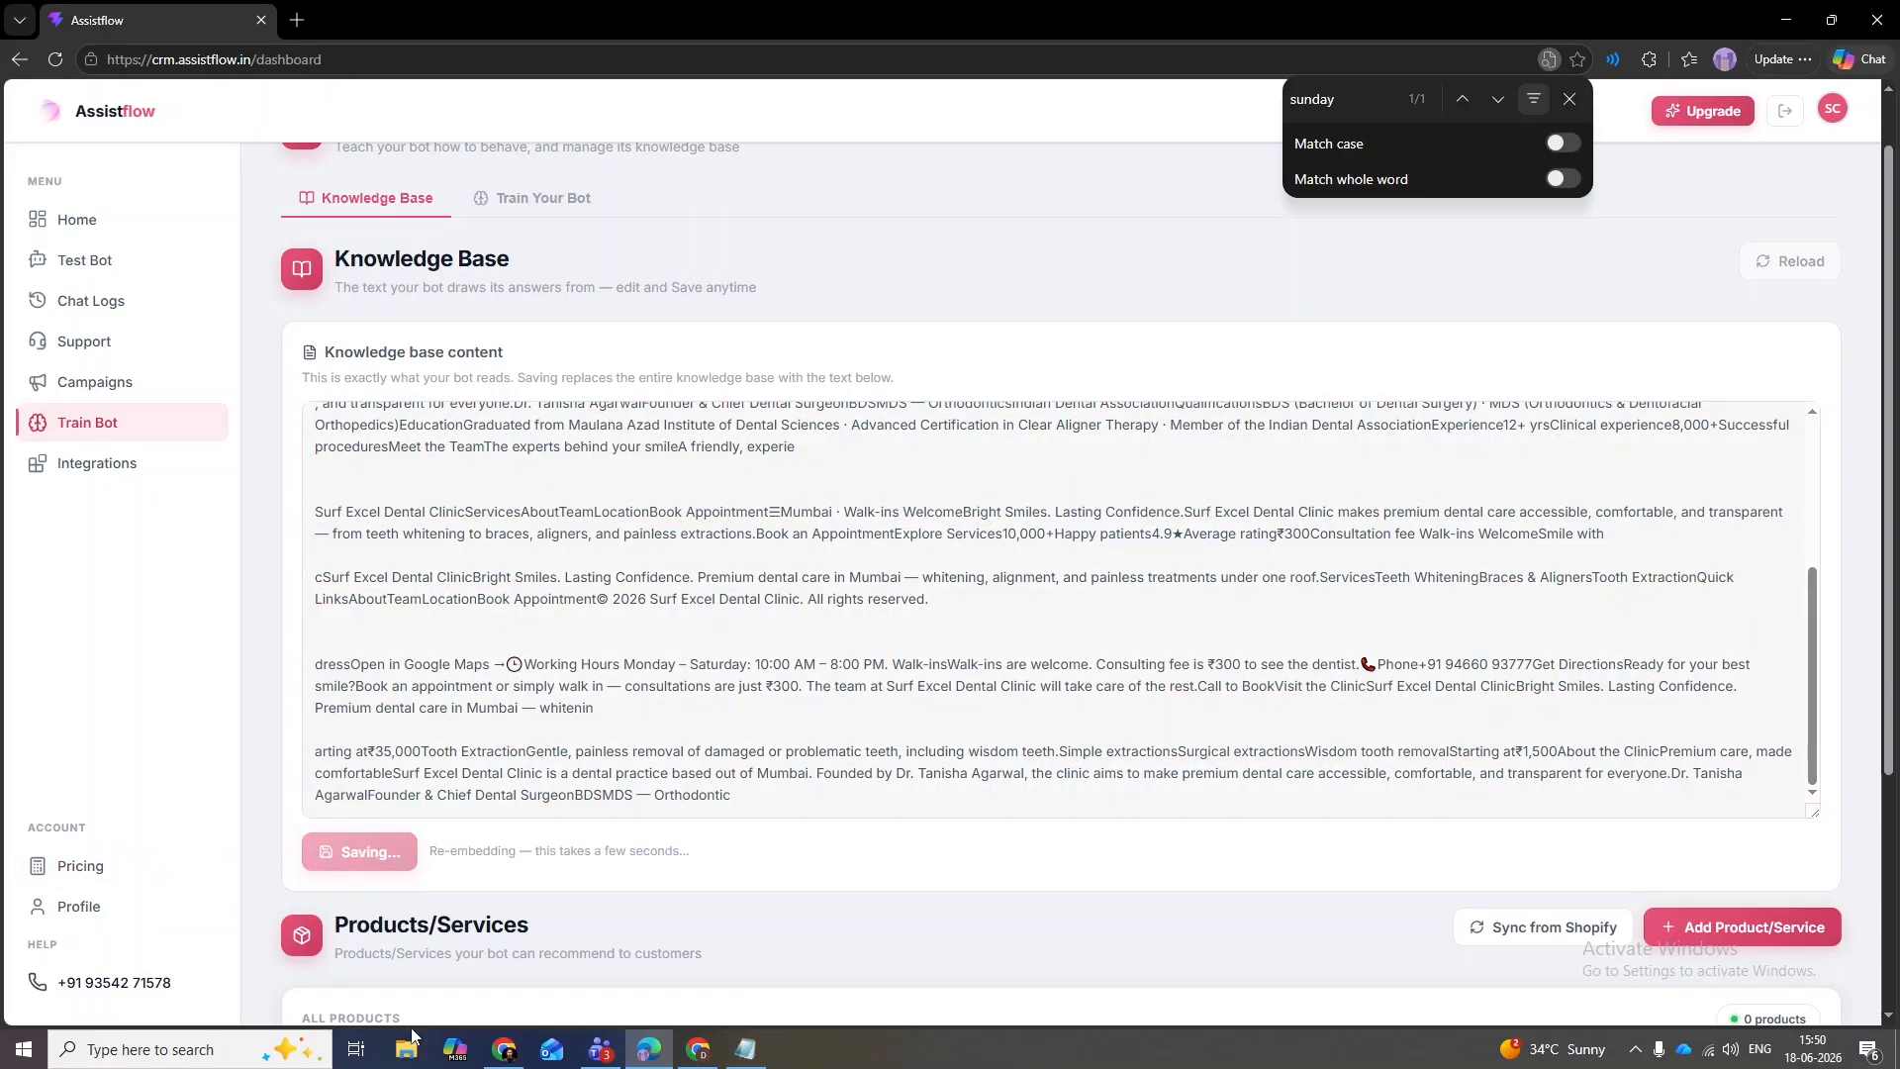
pyautogui.click(554, 472)
pyautogui.scroll(1, 549, 455)
pyautogui.moveTo(294, 203); pyautogui.dragTo(663, 219)
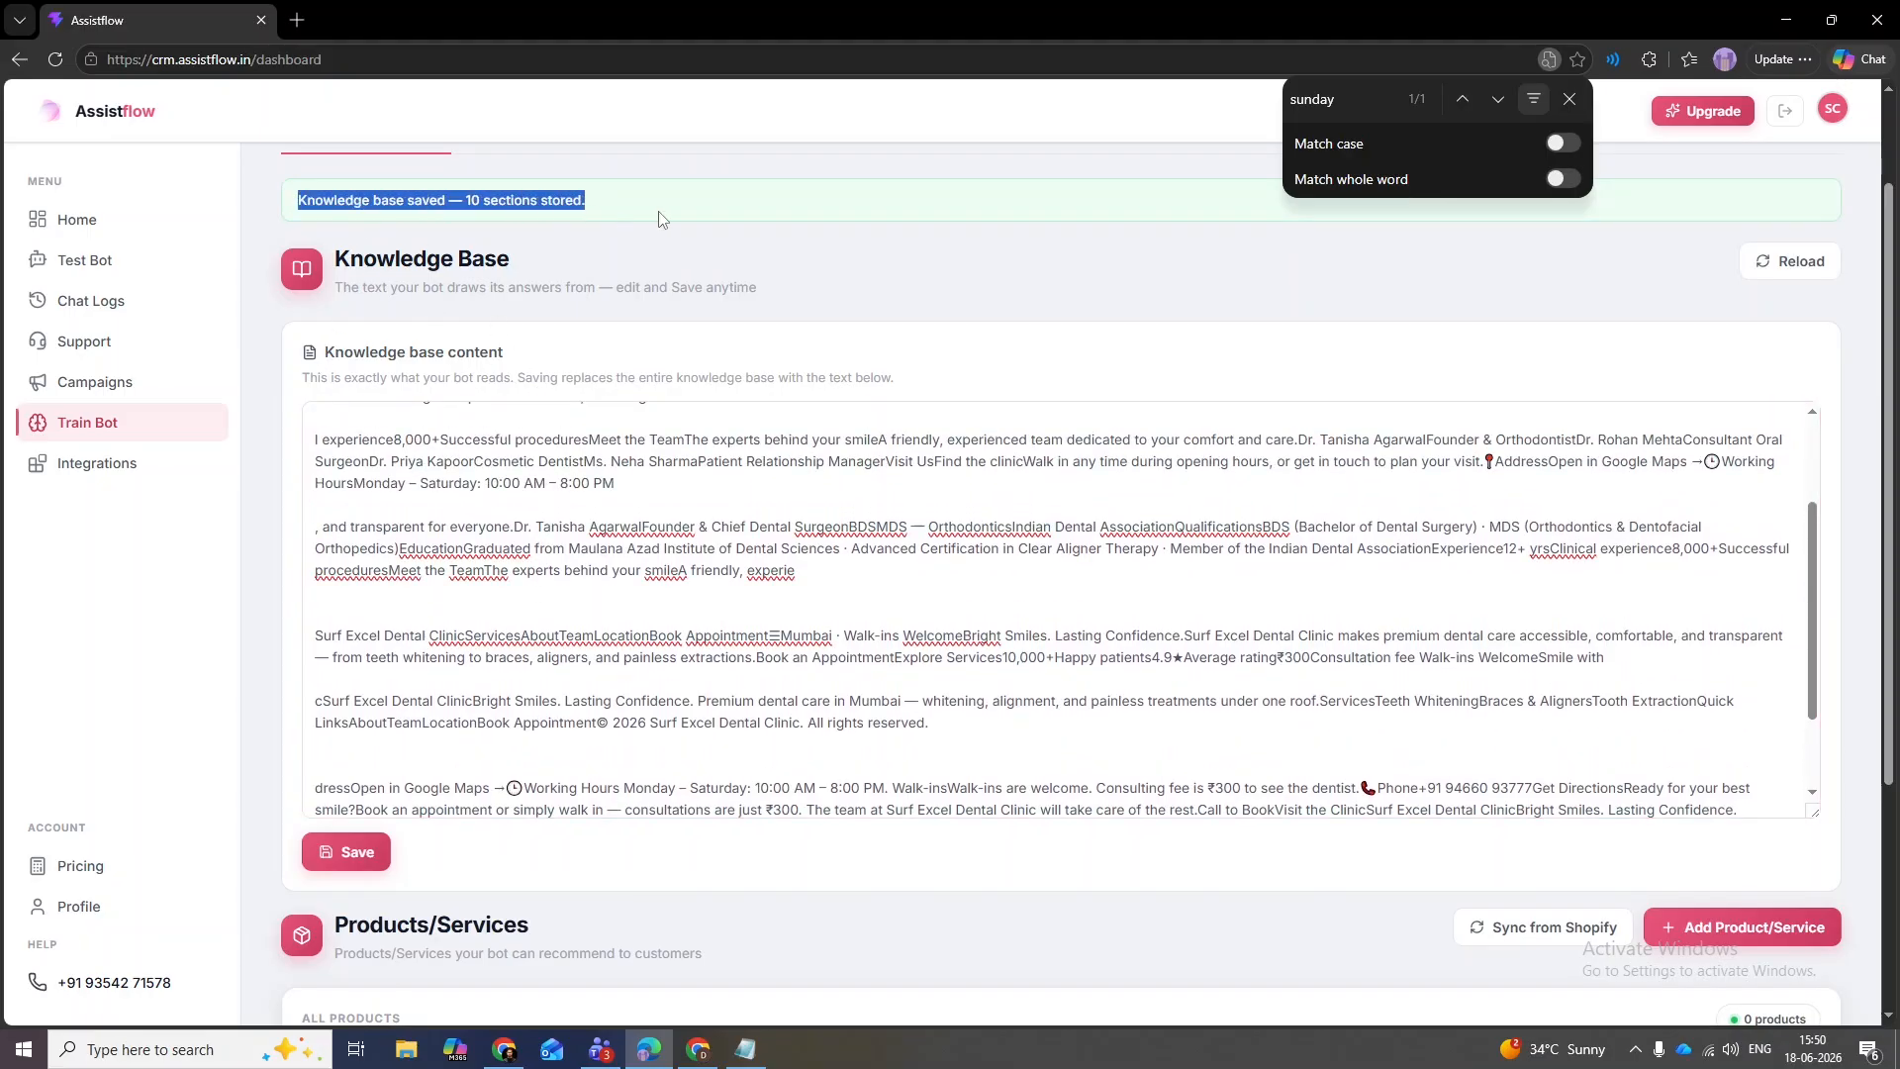
# - On Test Bot, ask 'How much is the walkin fee?' to check the ₹300 price
pyautogui.click(85, 259)
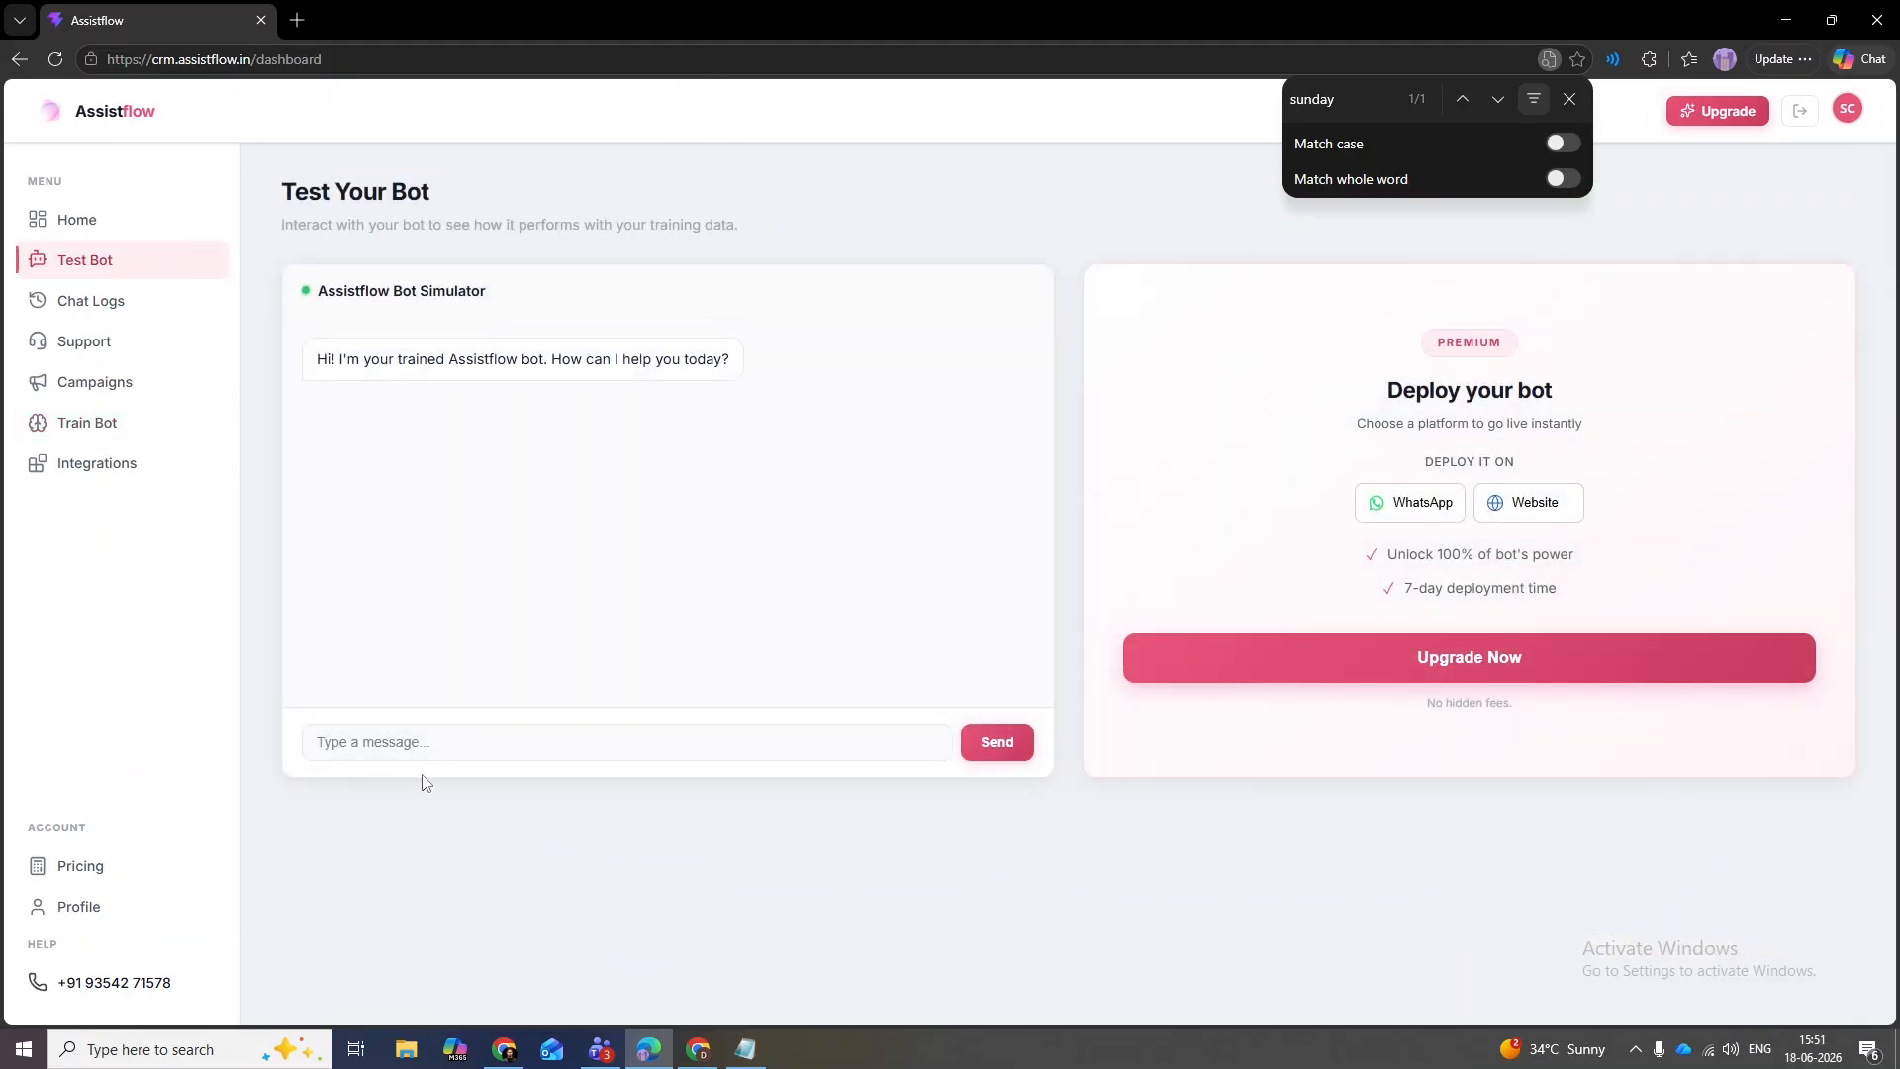
pyautogui.click(453, 752)
pyautogui.write('How mu')
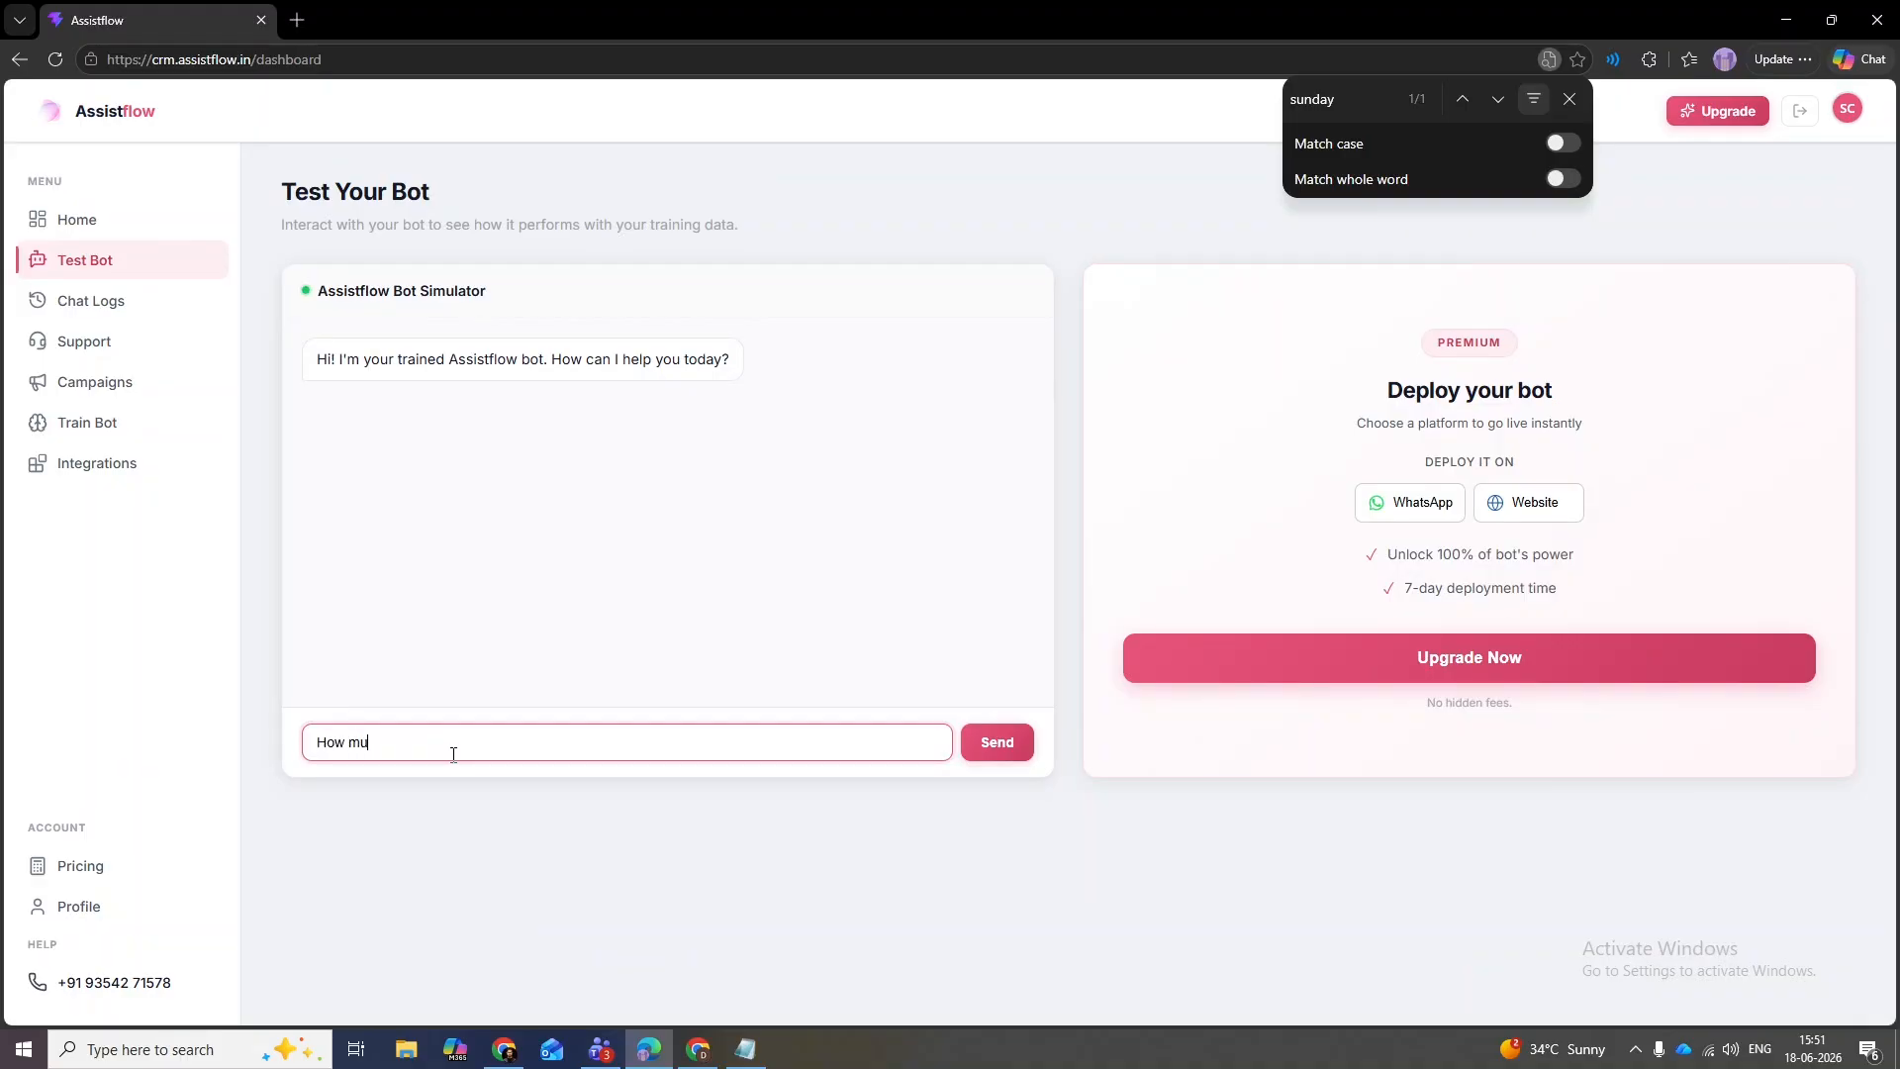
pyautogui.write('ch is the walkin fee?')
pyautogui.press('Return')
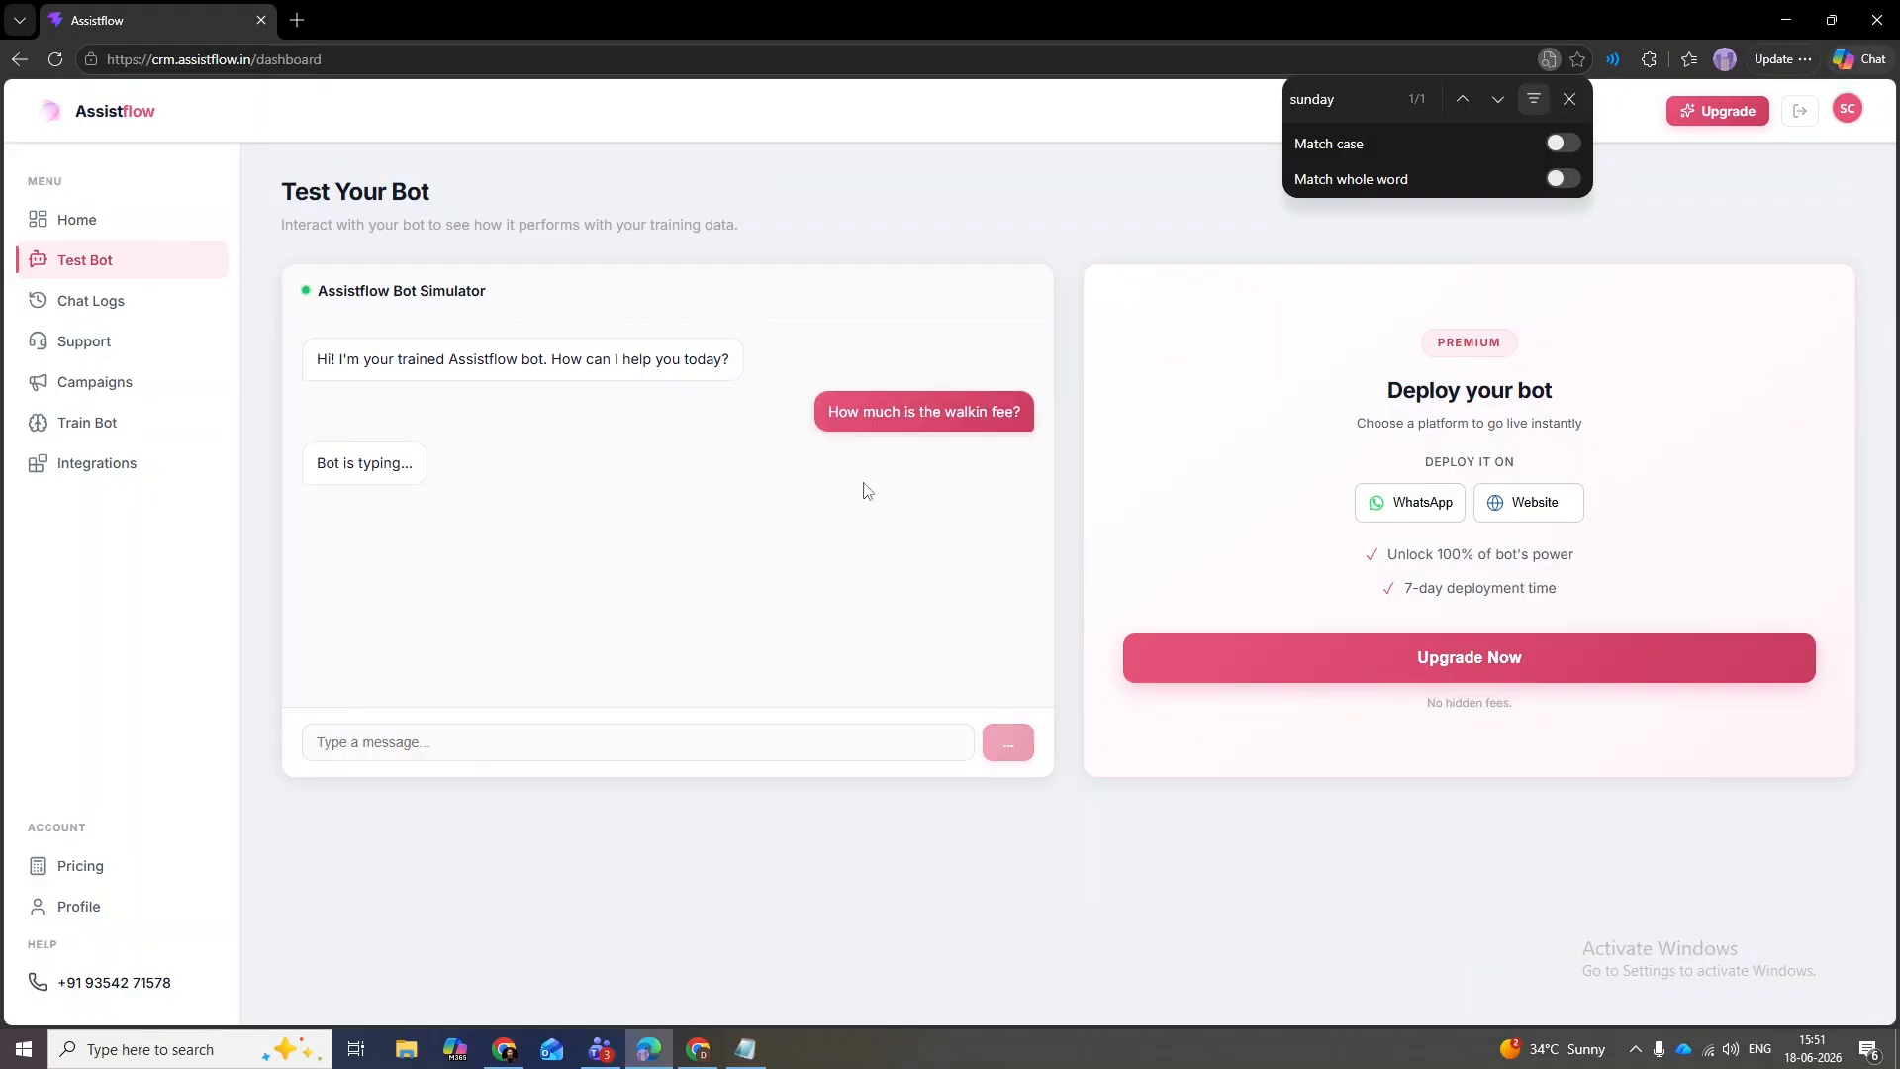
pyautogui.click(1570, 99)
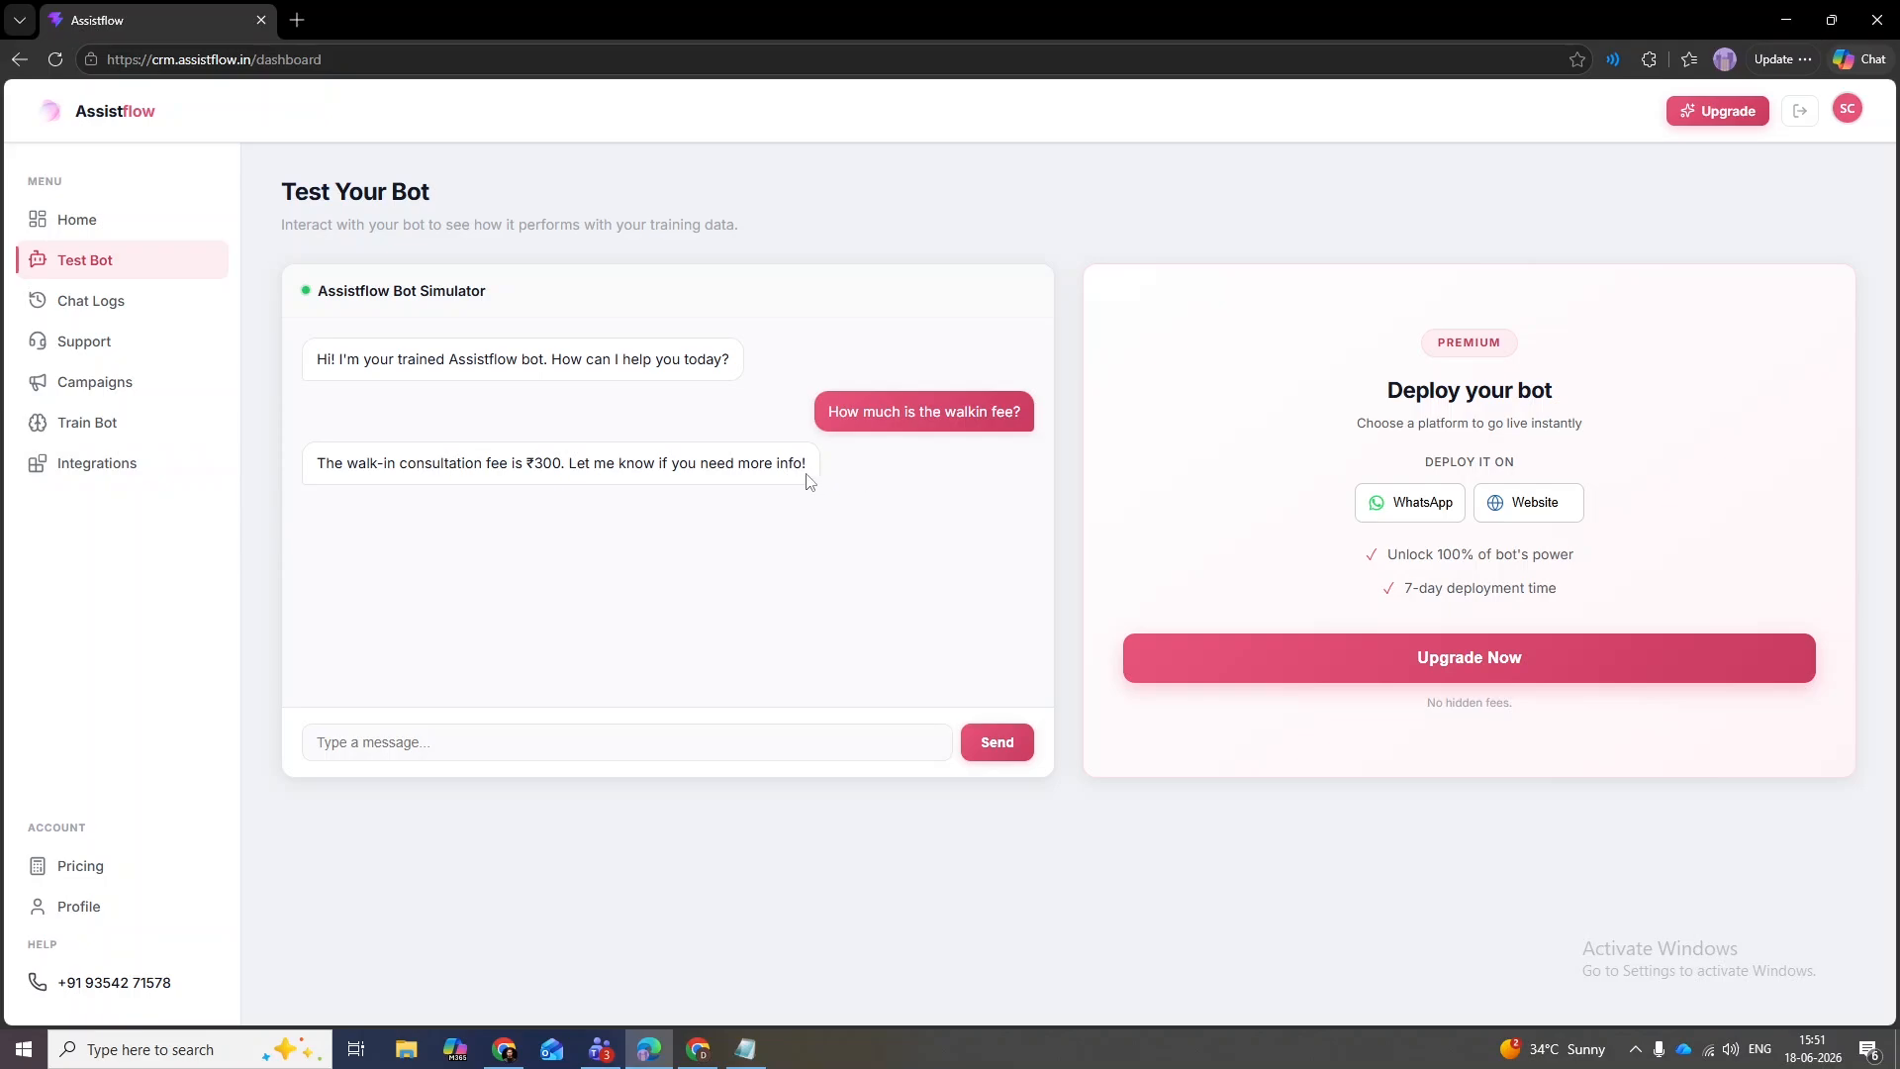
# - Ask 'Is it open on Sunday?' and confirm the reply says closed on Sundays
pyautogui.click(542, 732)
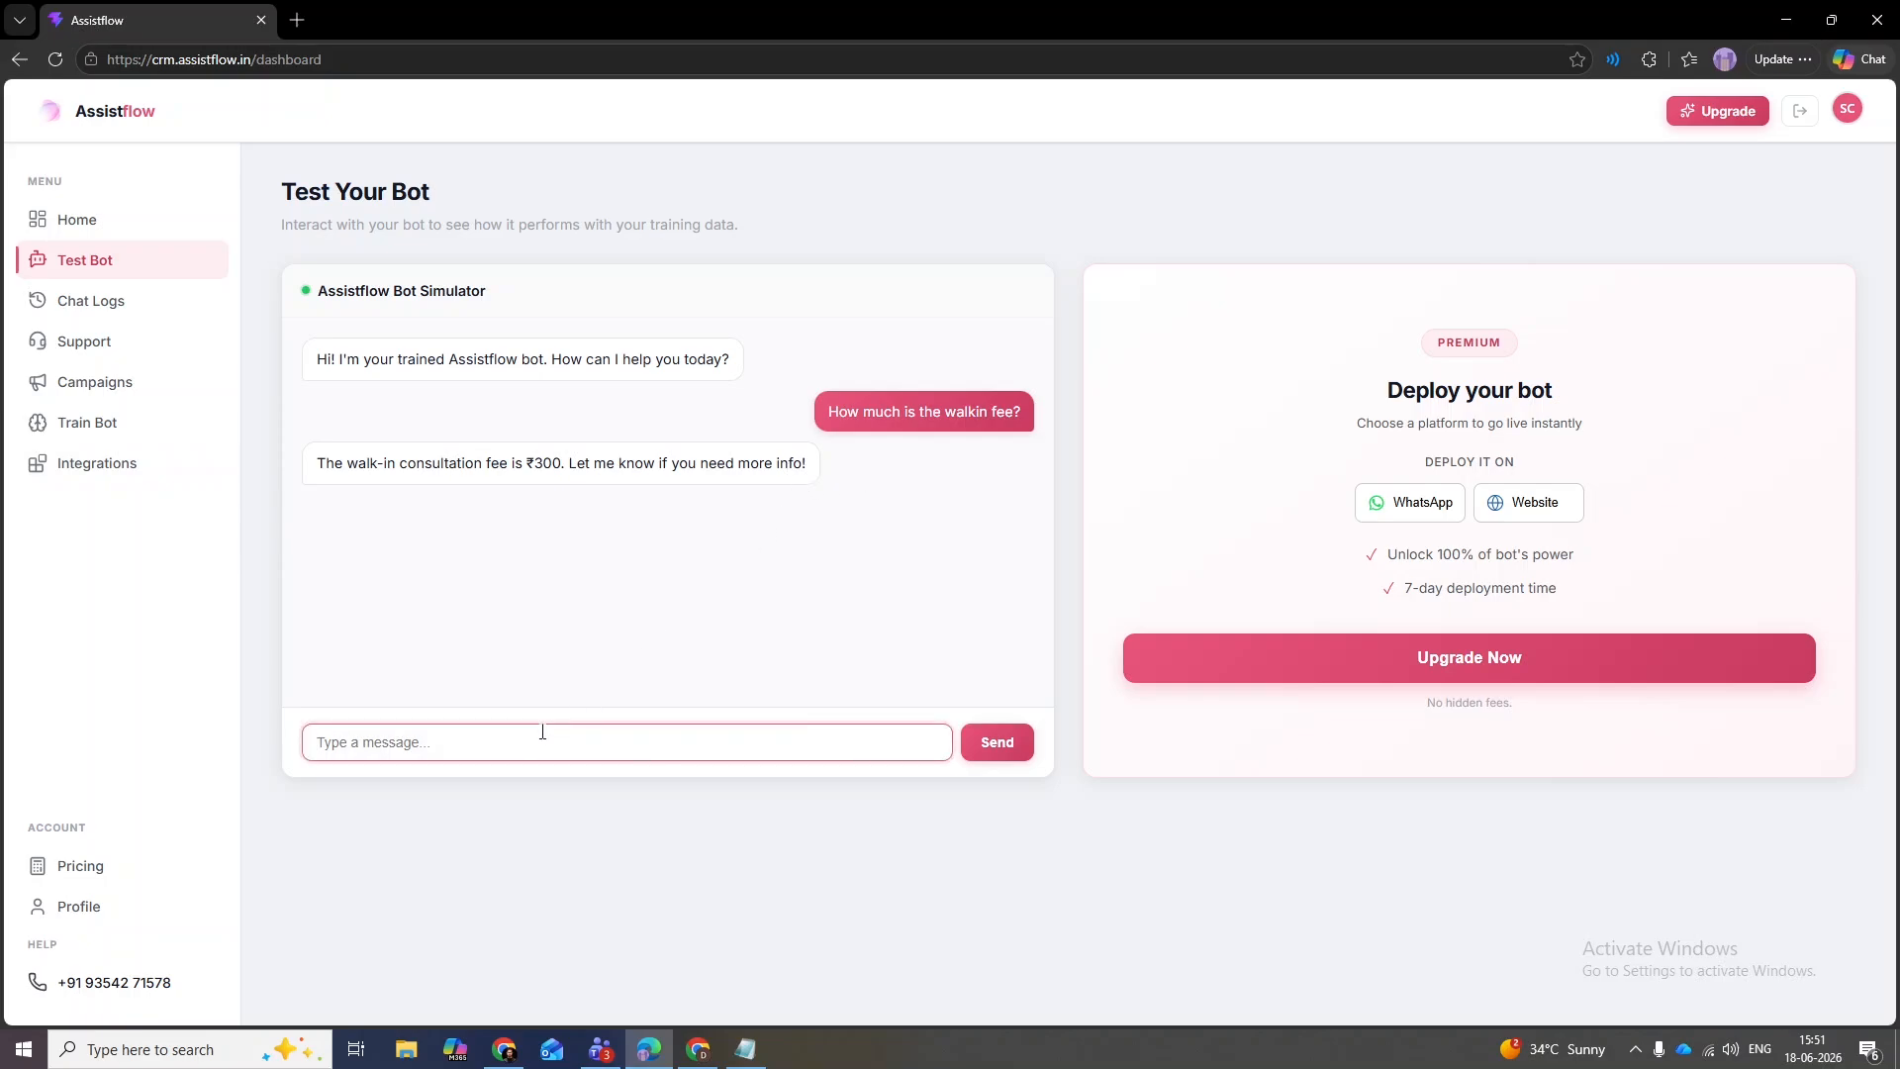
pyautogui.write('Is it open on Sunday?')
pyautogui.press('Return')
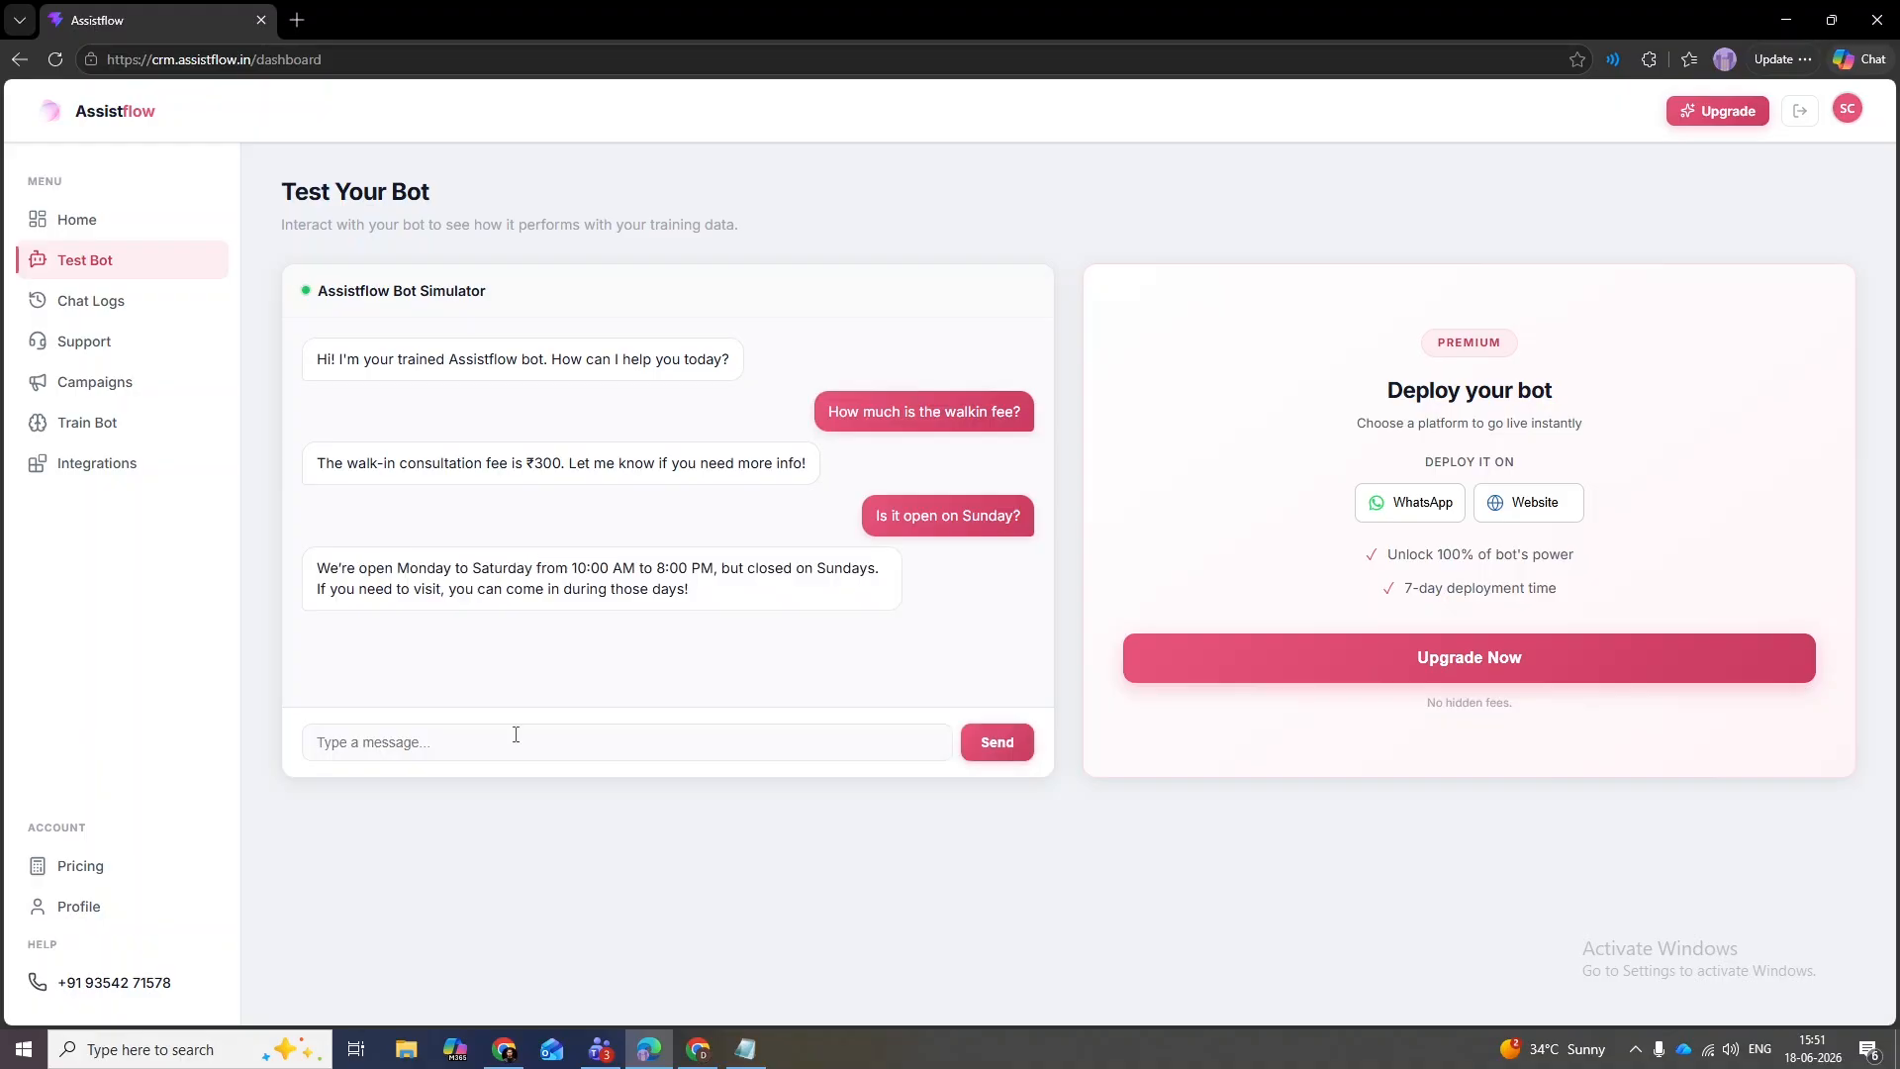
pyautogui.moveTo(719, 568); pyautogui.dragTo(886, 568)
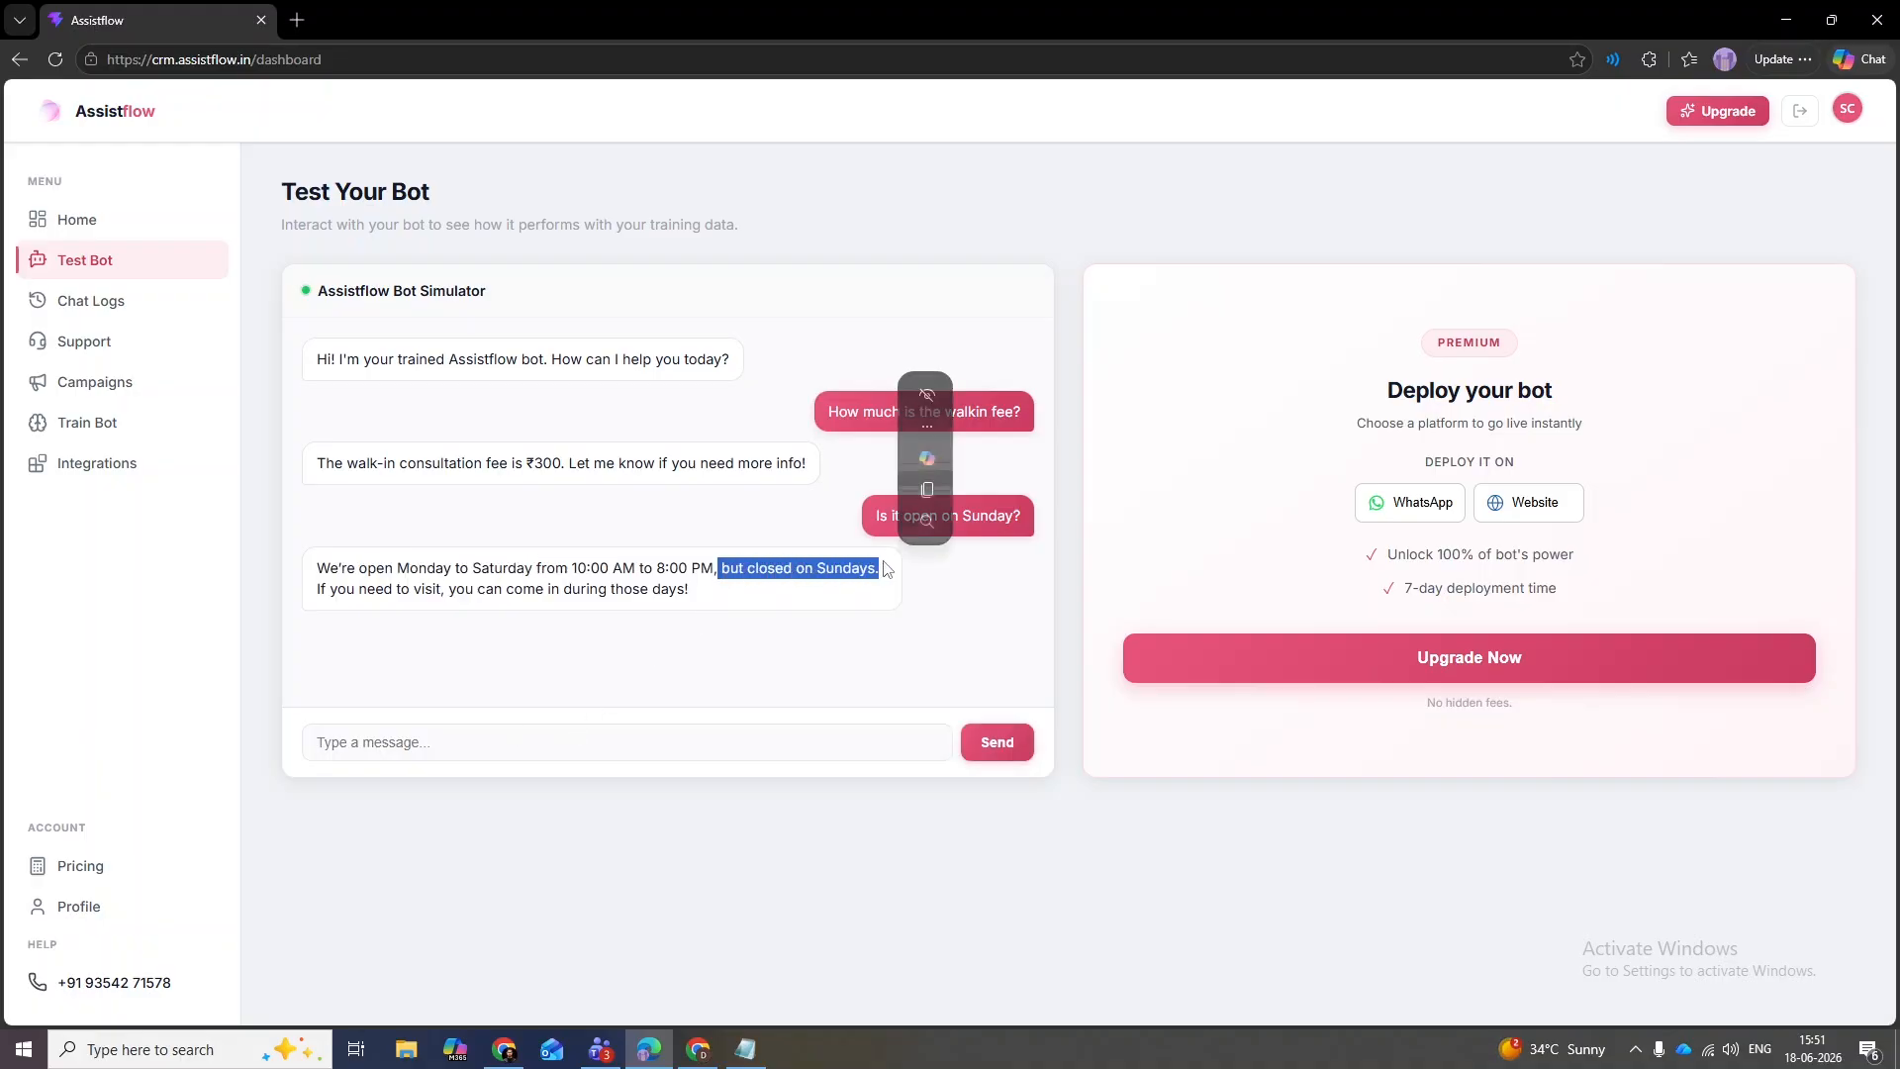
pyautogui.click(868, 580)
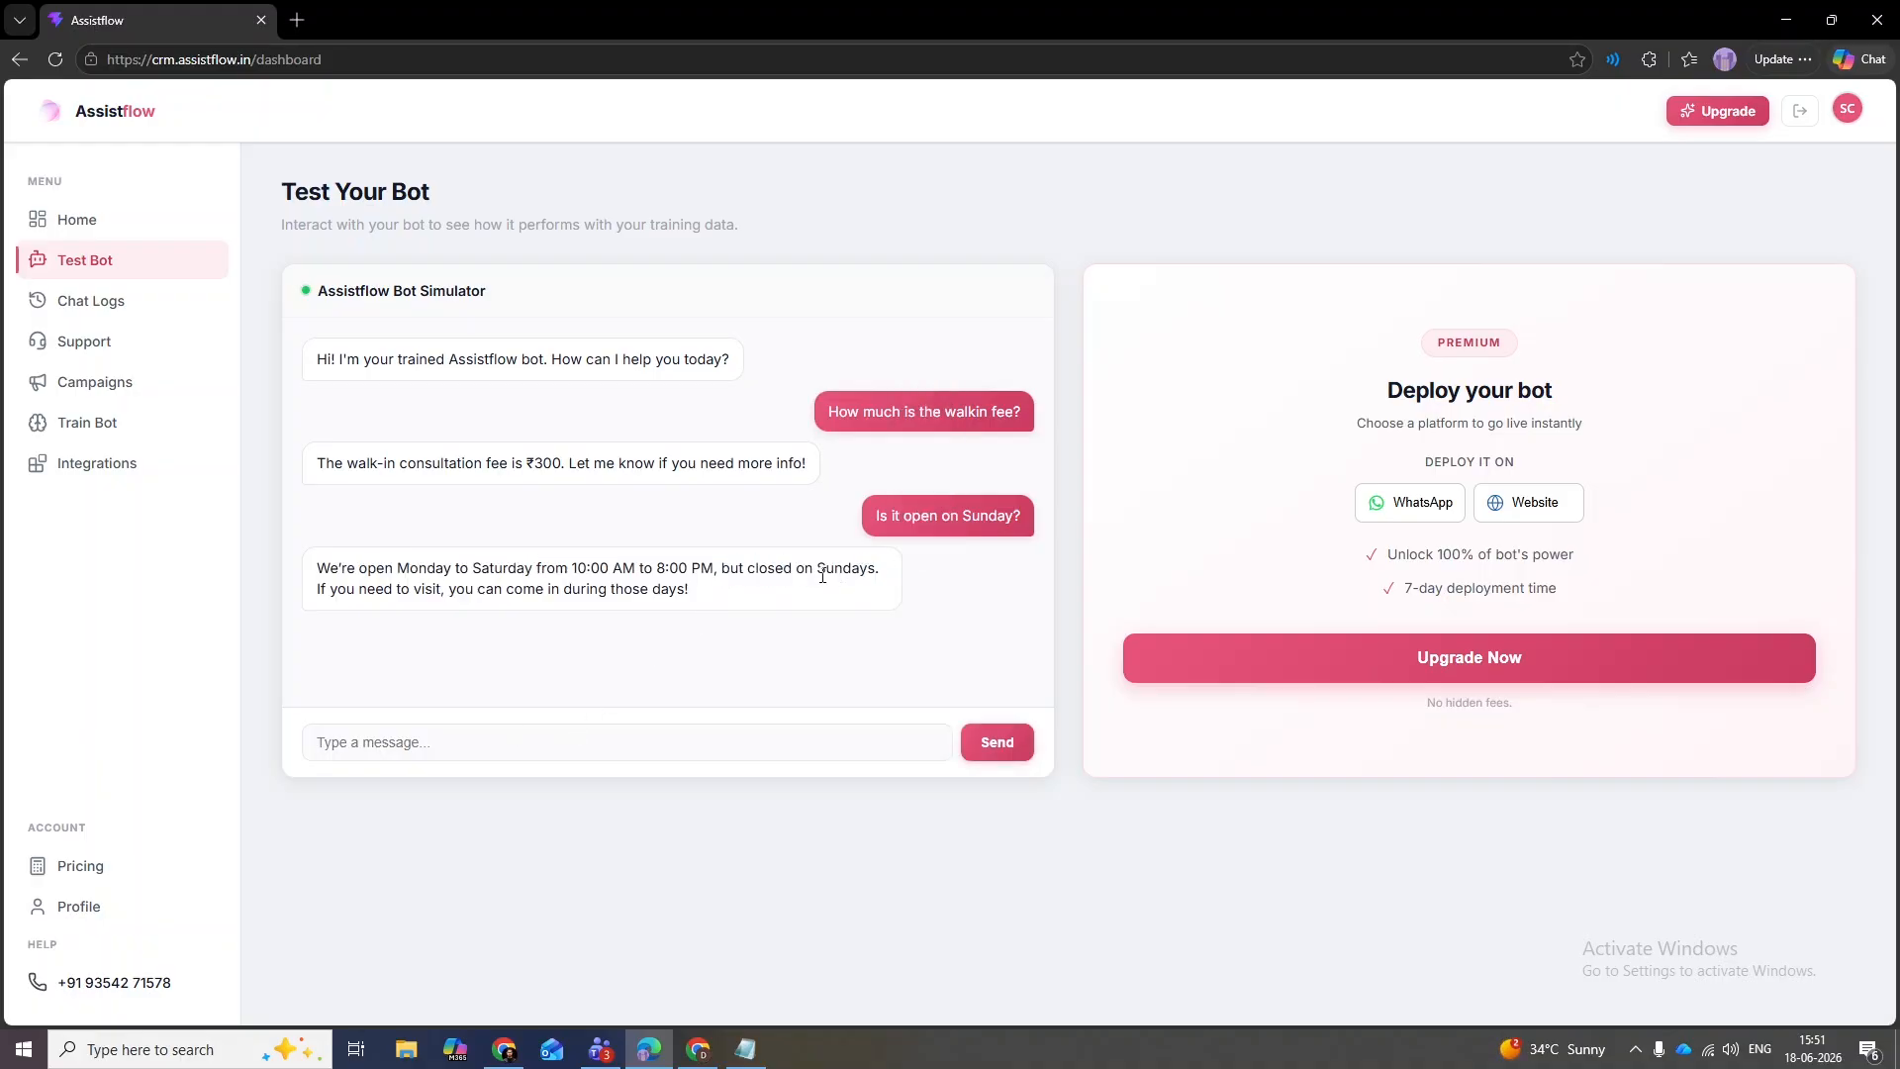
# - Scroll through the Train Bot knowledge base, then switch to the Train Your Bot session panel
pyautogui.click(129, 431)
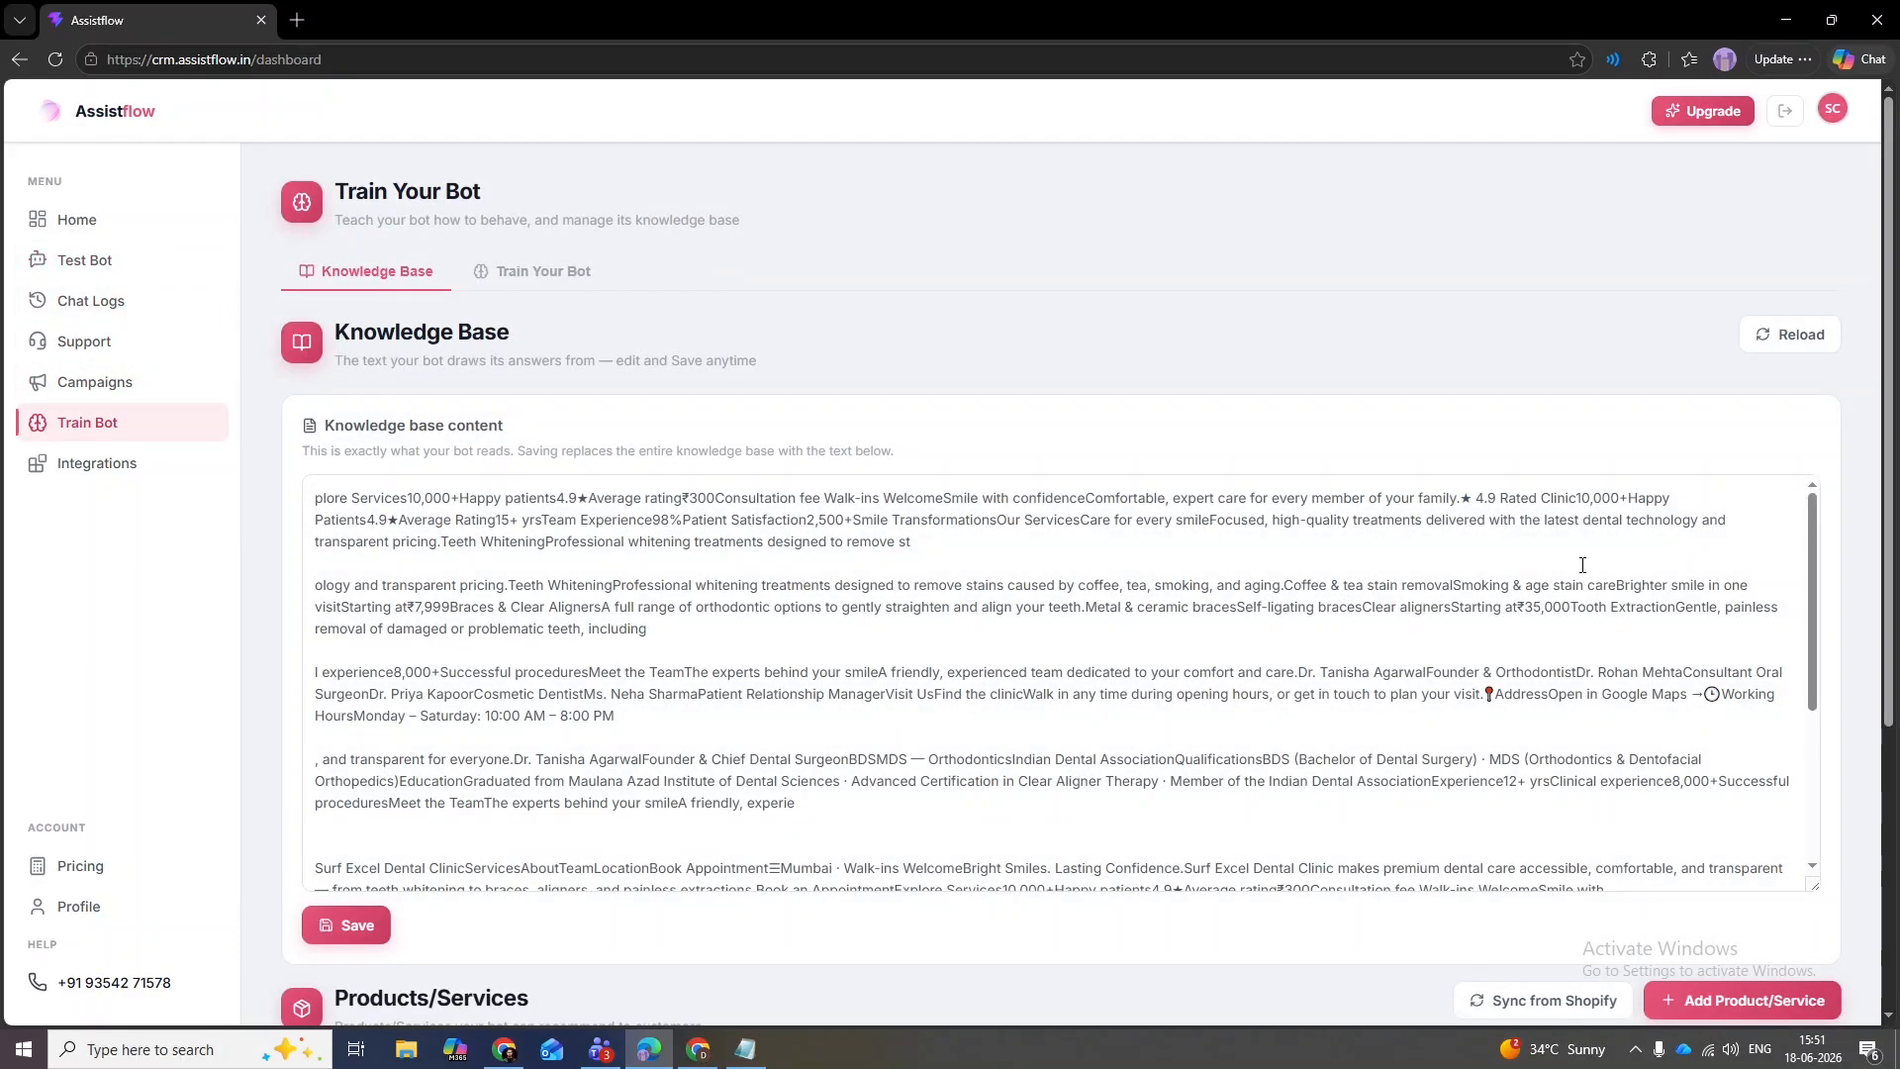
pyautogui.scroll(-3, 1878, 690)
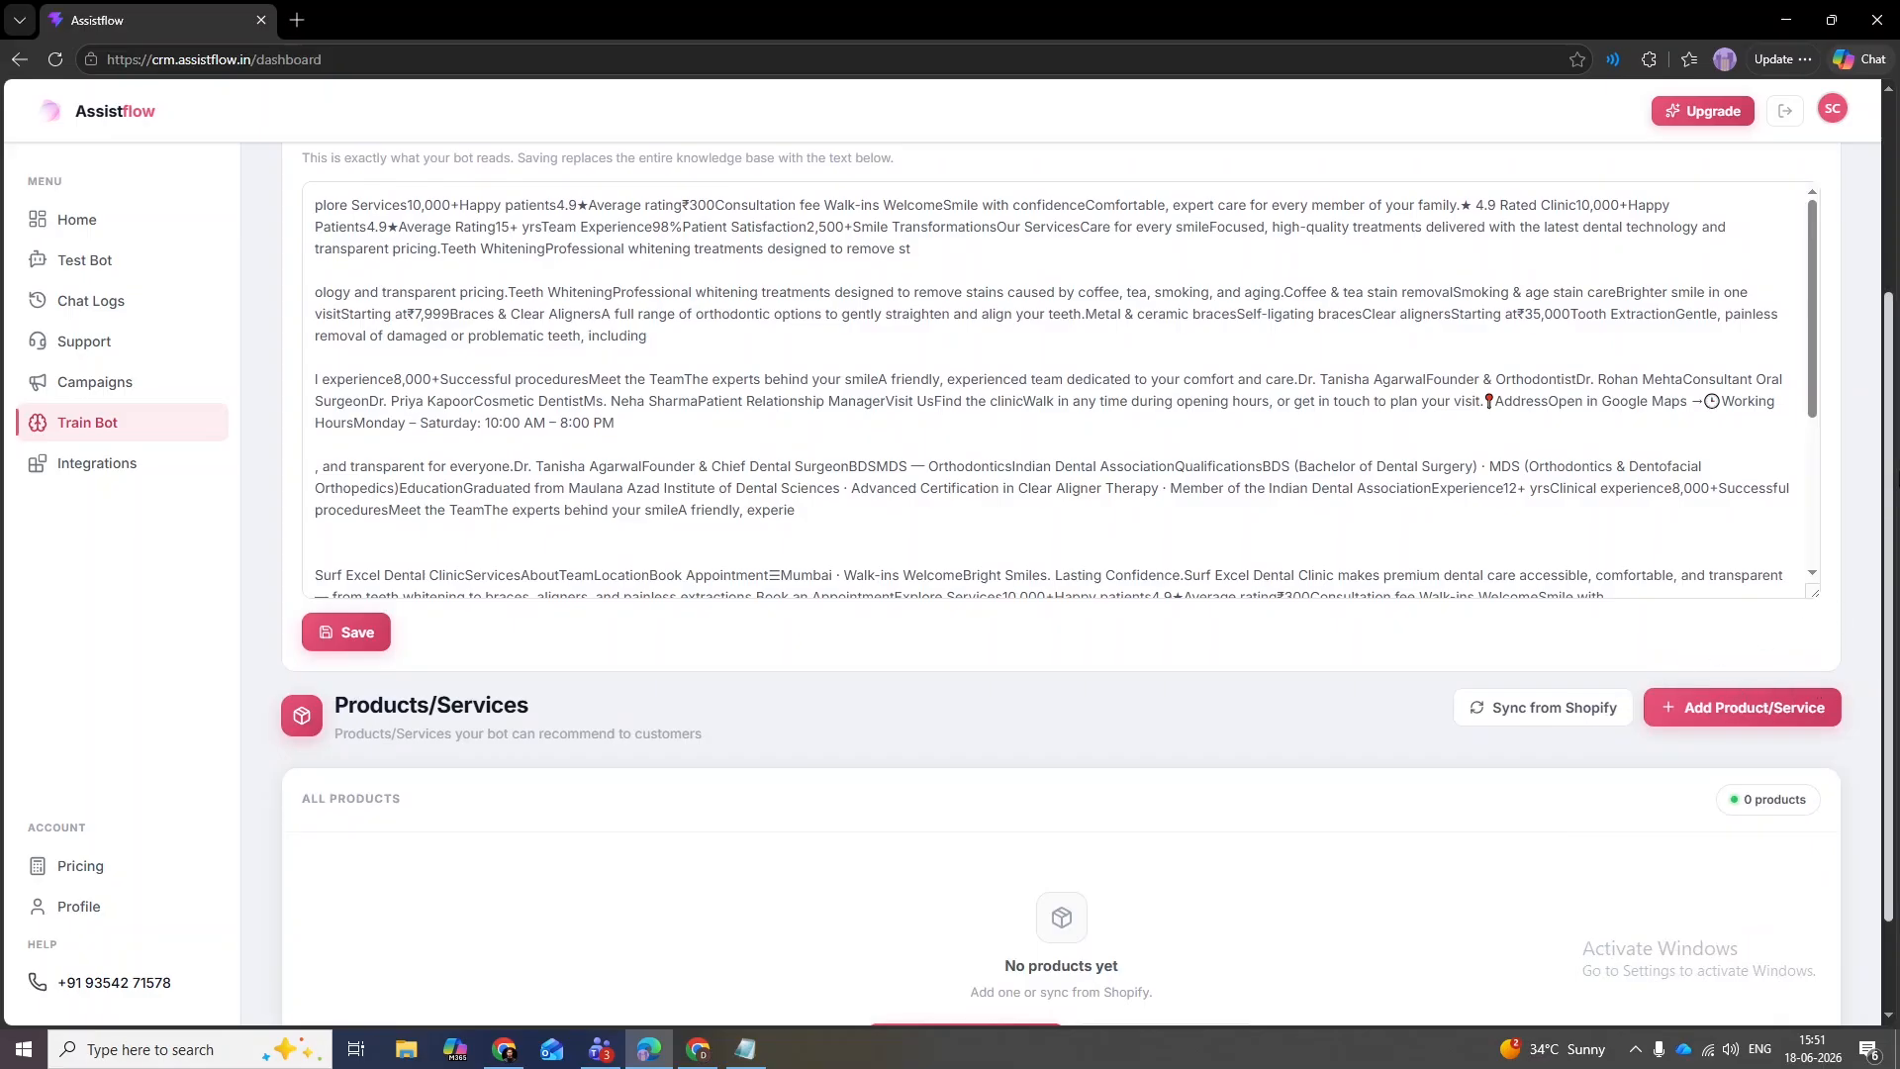
pyautogui.scroll(-1, 1879, 682)
pyautogui.scroll(4, 1881, 672)
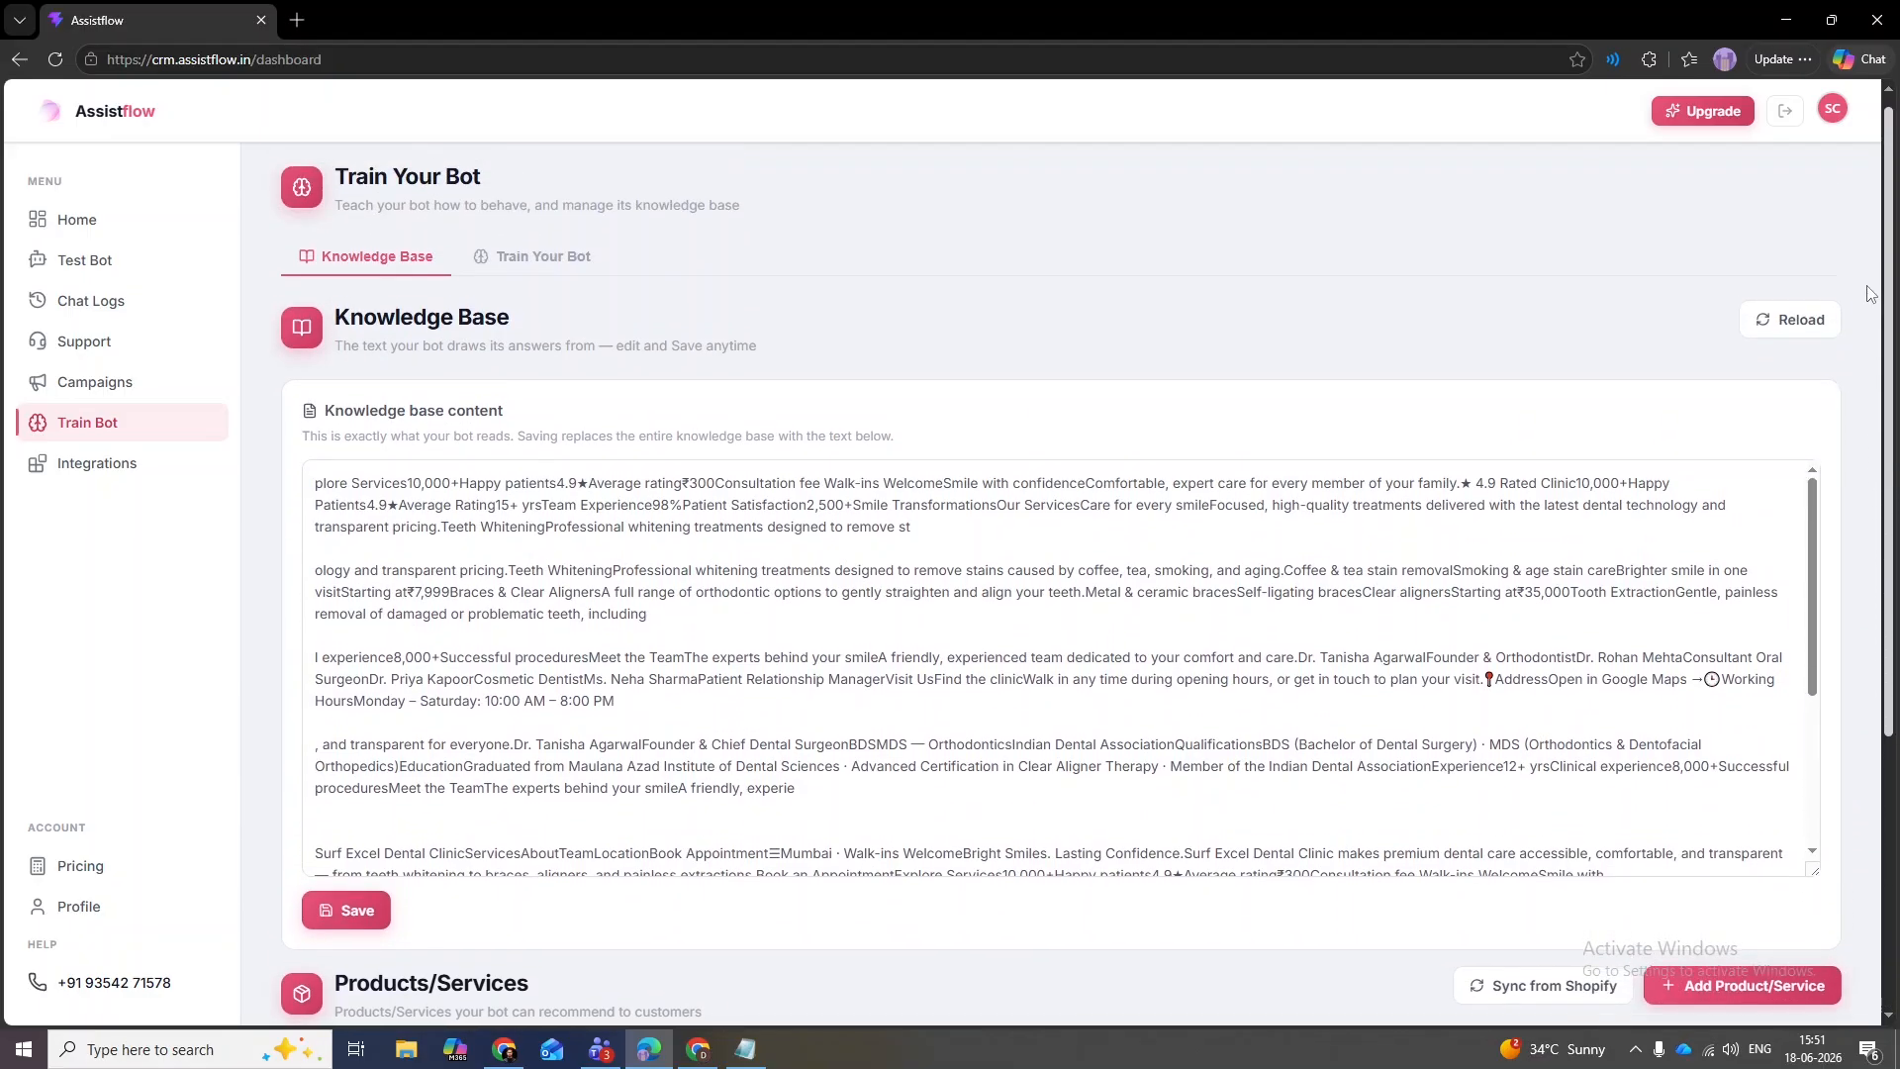
pyautogui.click(551, 277)
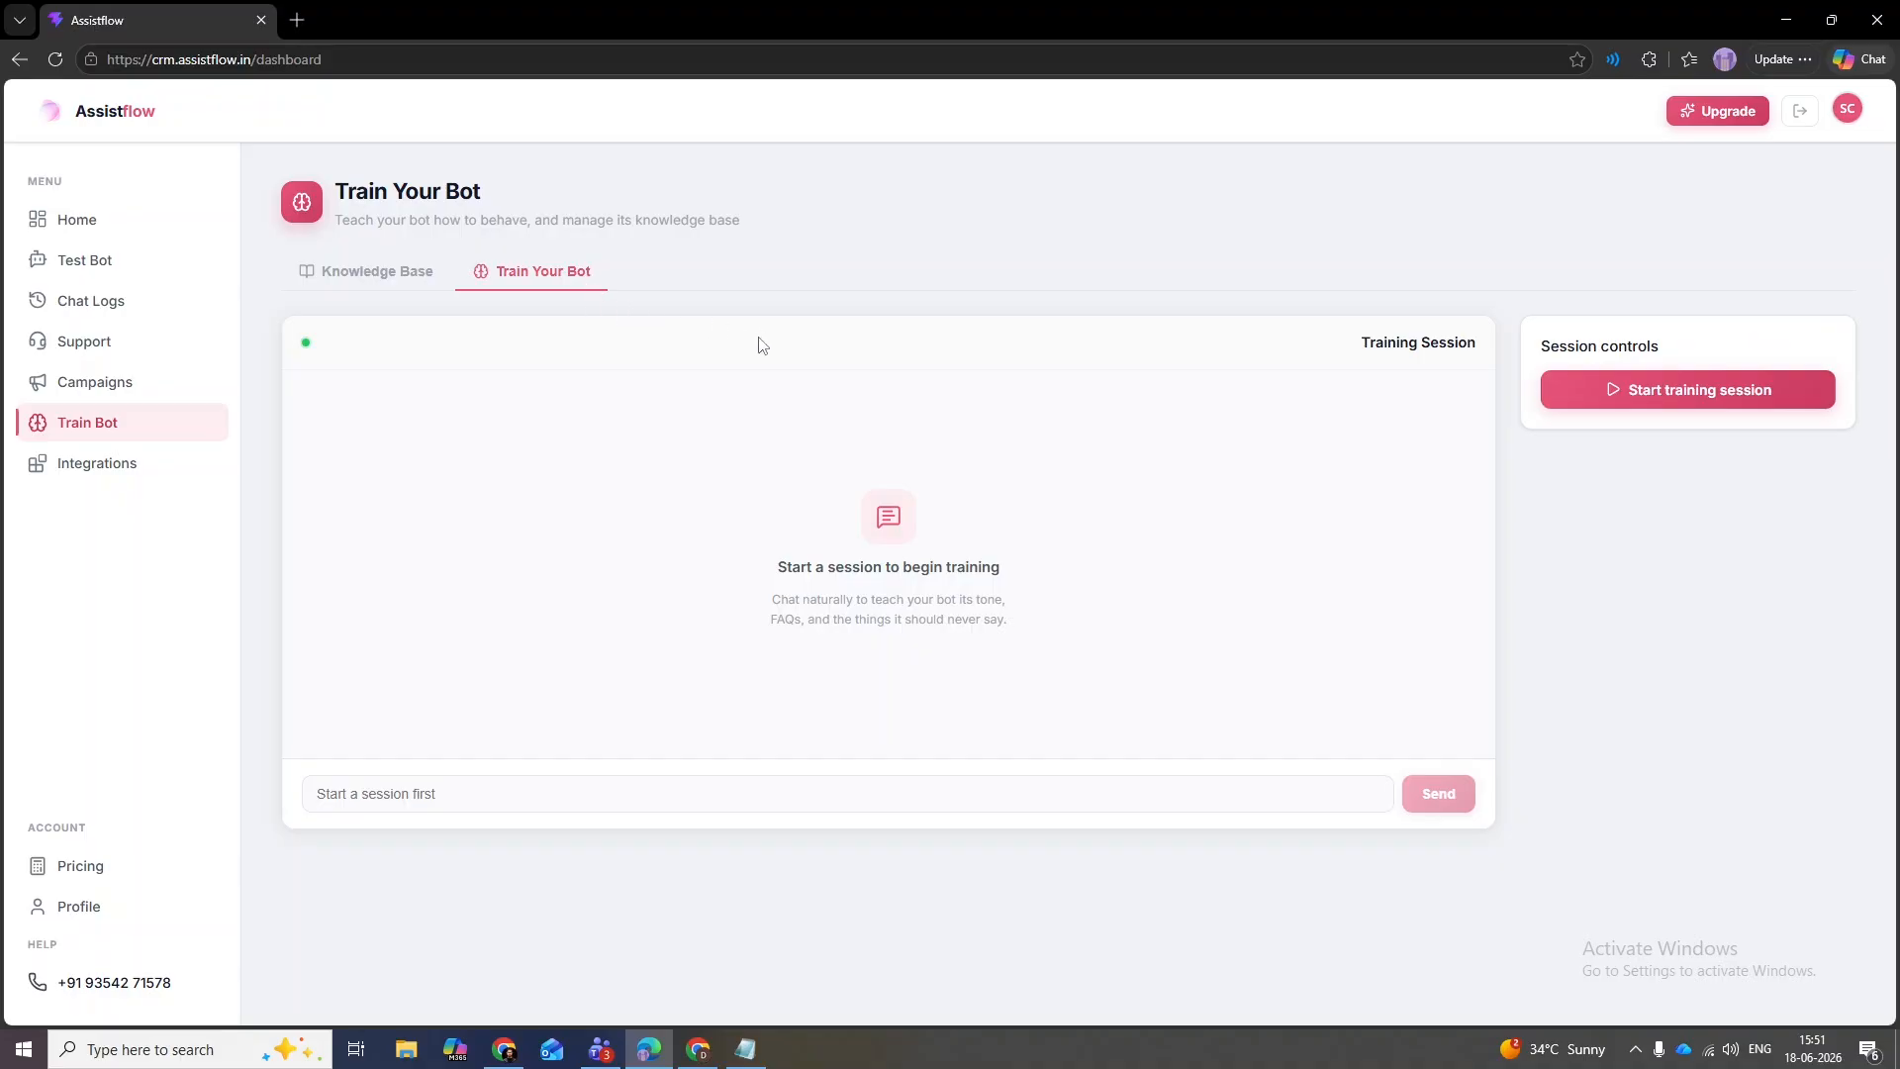
# - Ask the test bot 'Tell me about the founder.' and select the graduation details in its reply
pyautogui.click(128, 274)
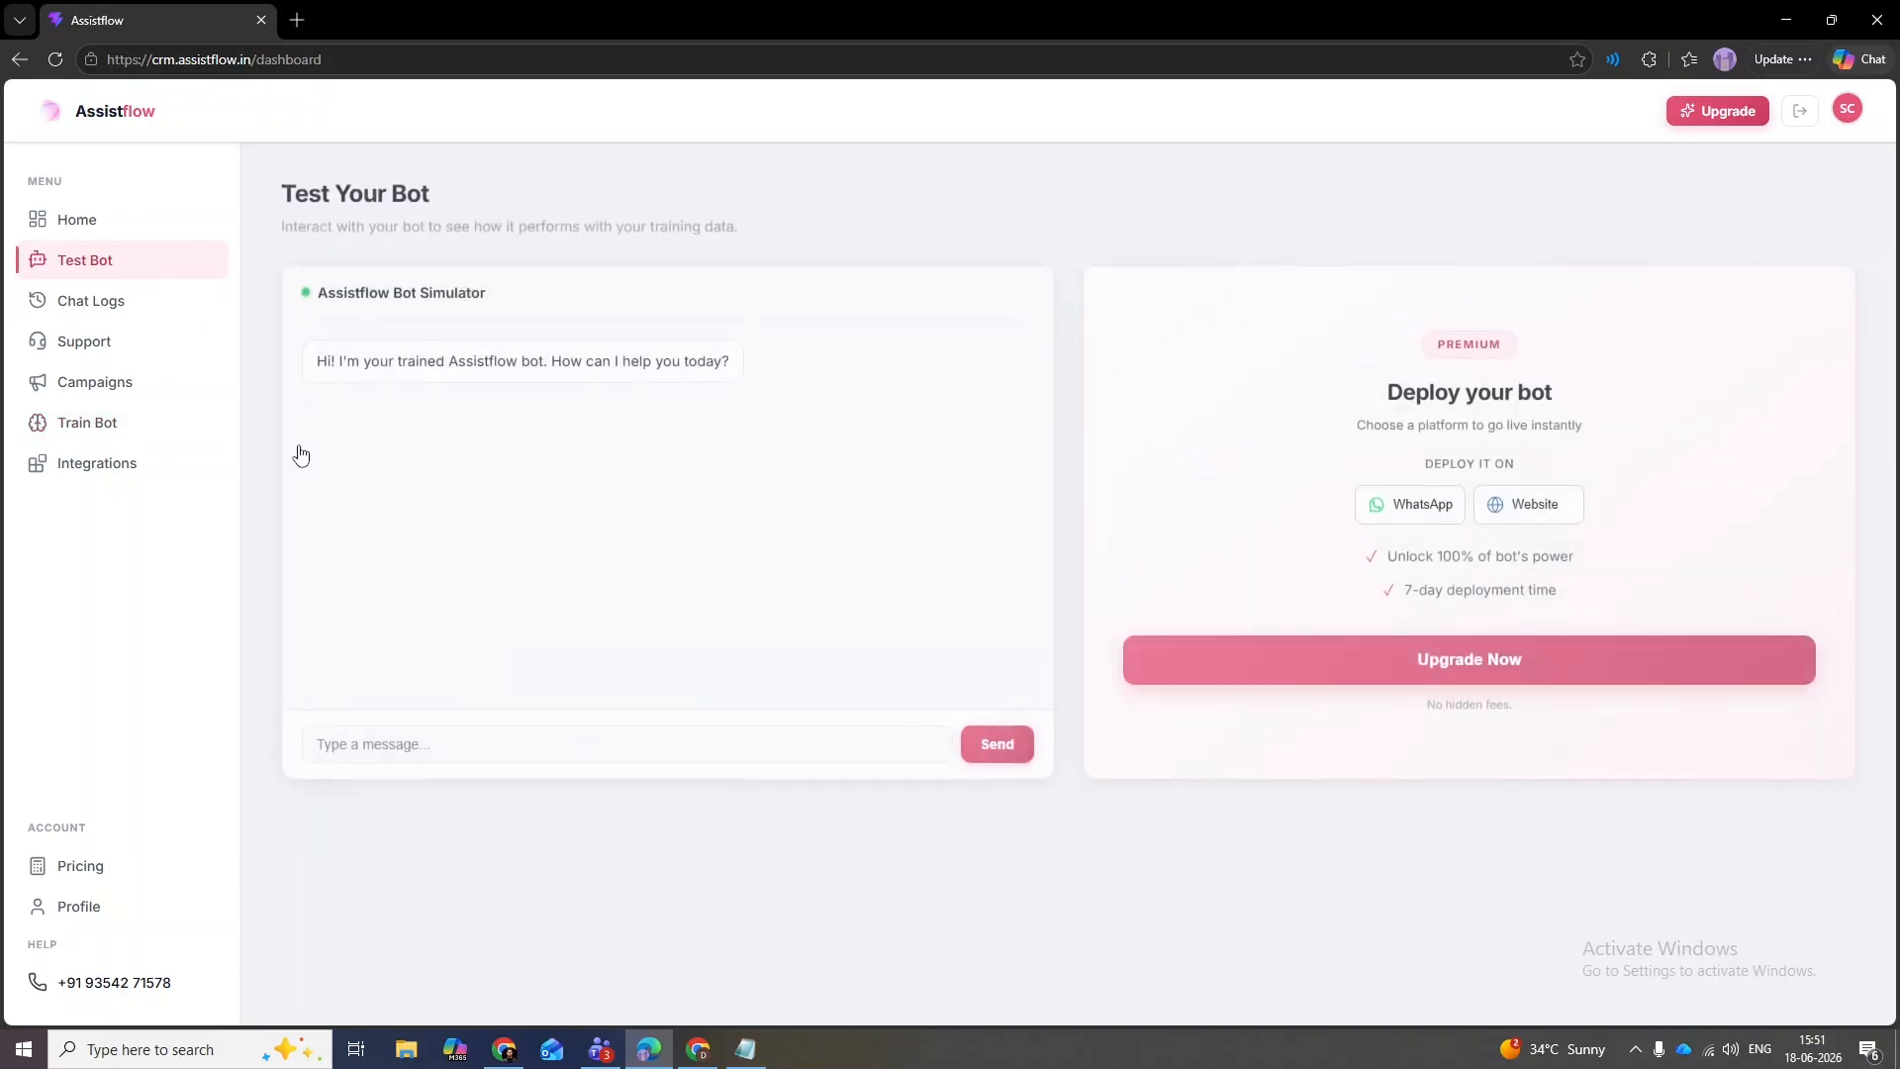
pyautogui.click(598, 738)
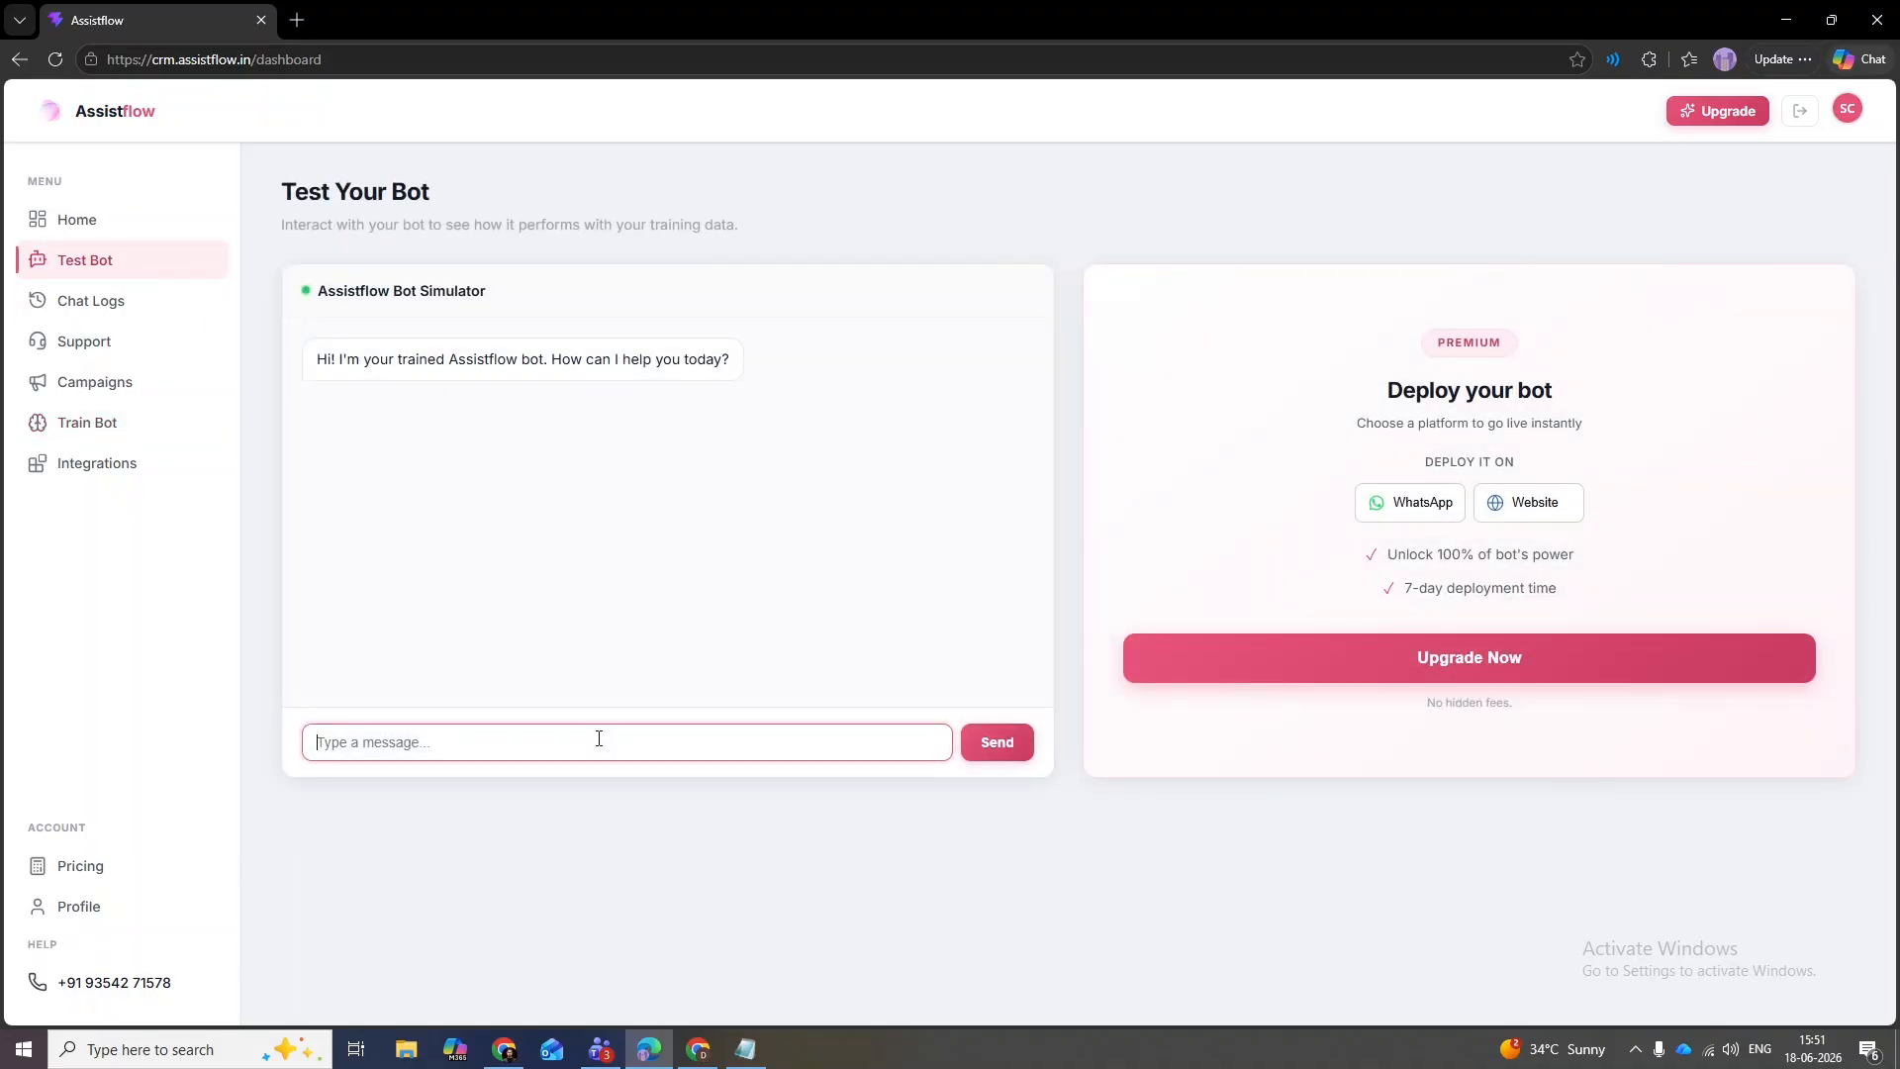
pyautogui.write('Tell me about the founder.')
pyautogui.press('Return')
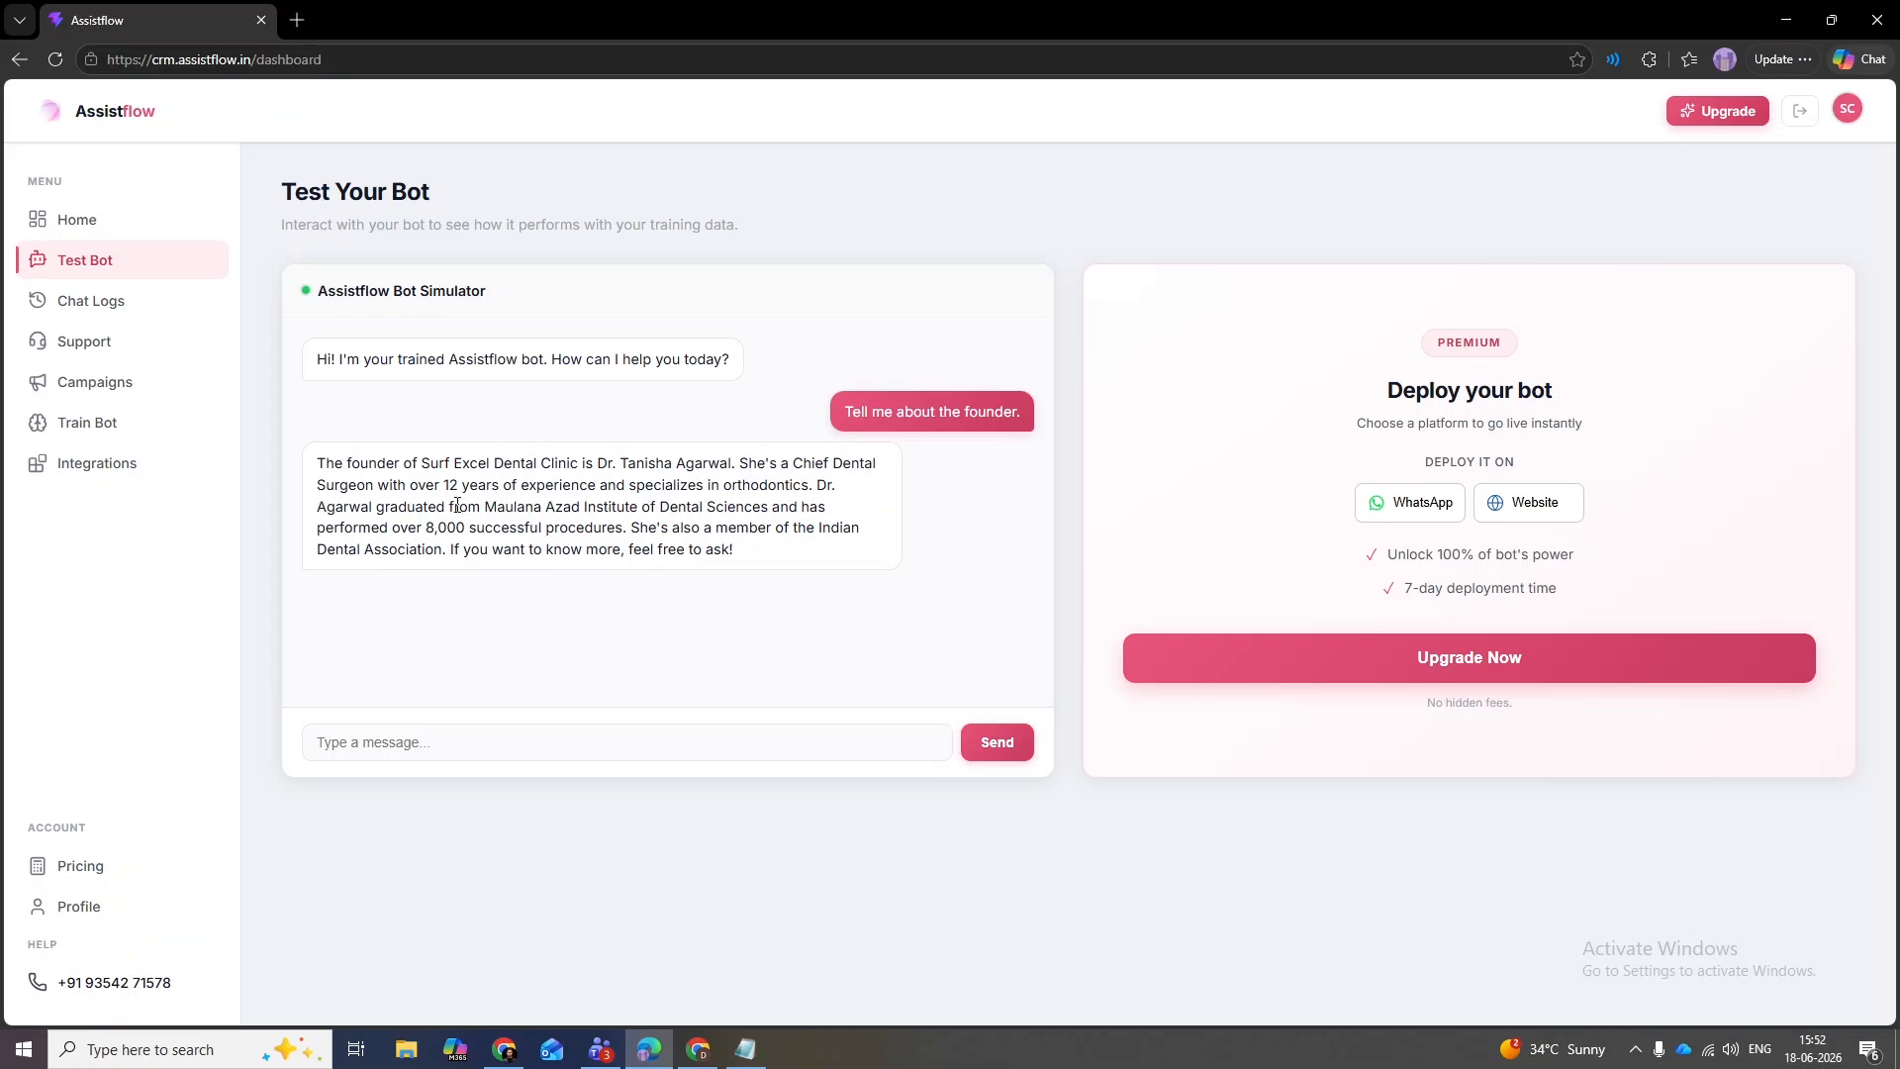
pyautogui.moveTo(378, 506); pyautogui.dragTo(743, 510)
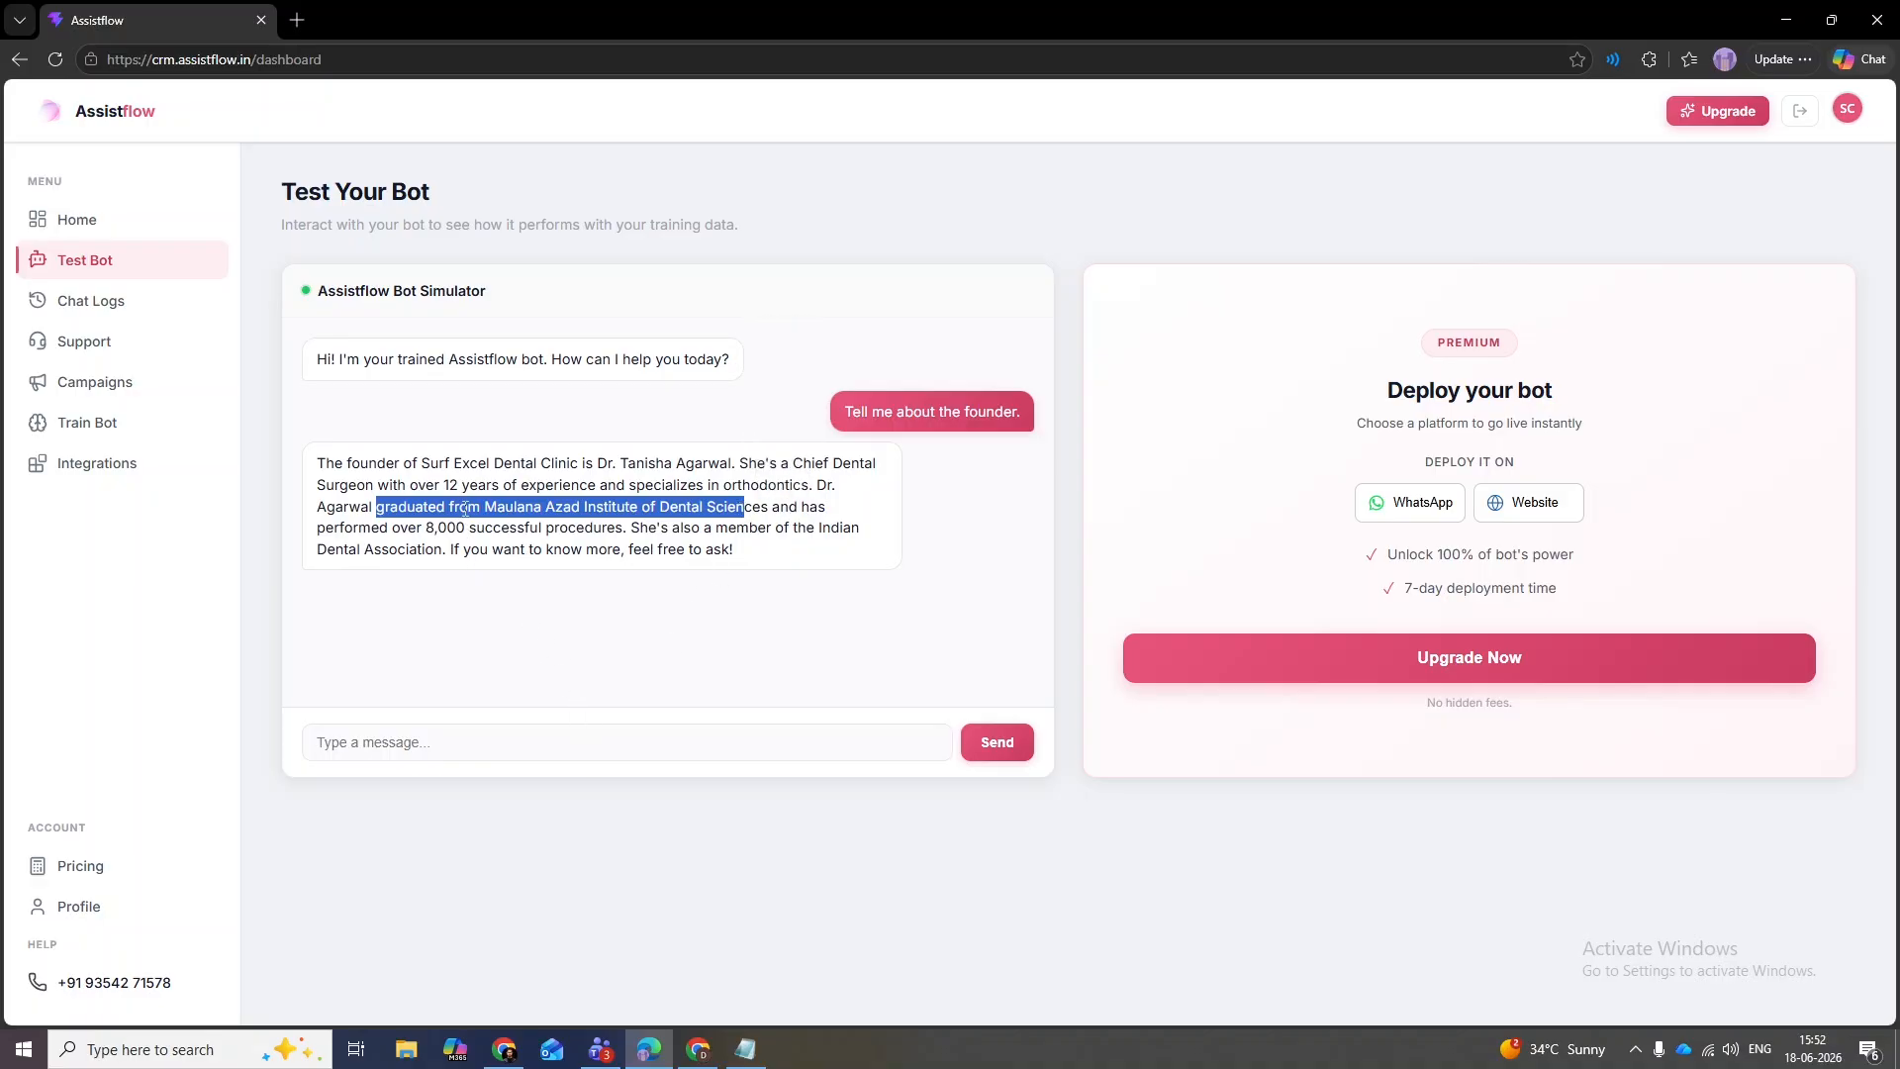
pyautogui.click(399, 502)
pyautogui.moveTo(379, 511); pyautogui.dragTo(771, 511)
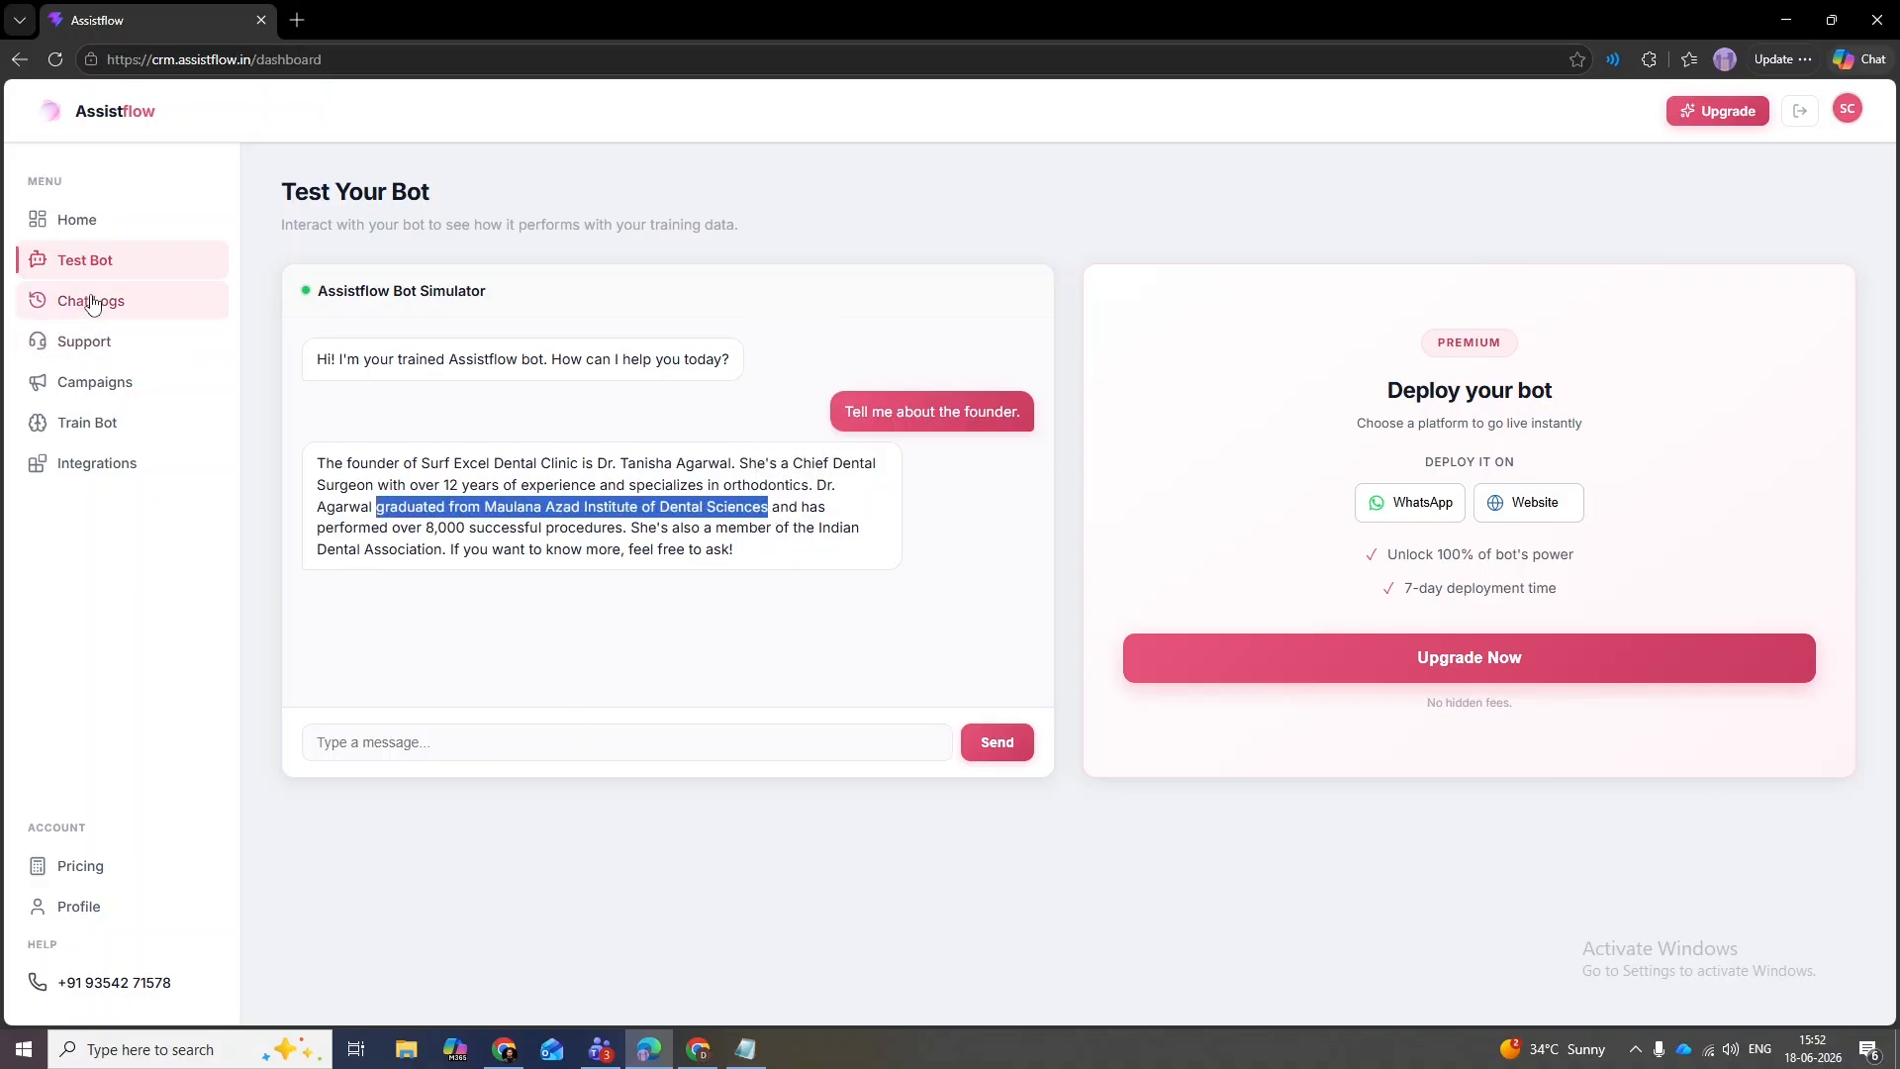
pyautogui.click(119, 419)
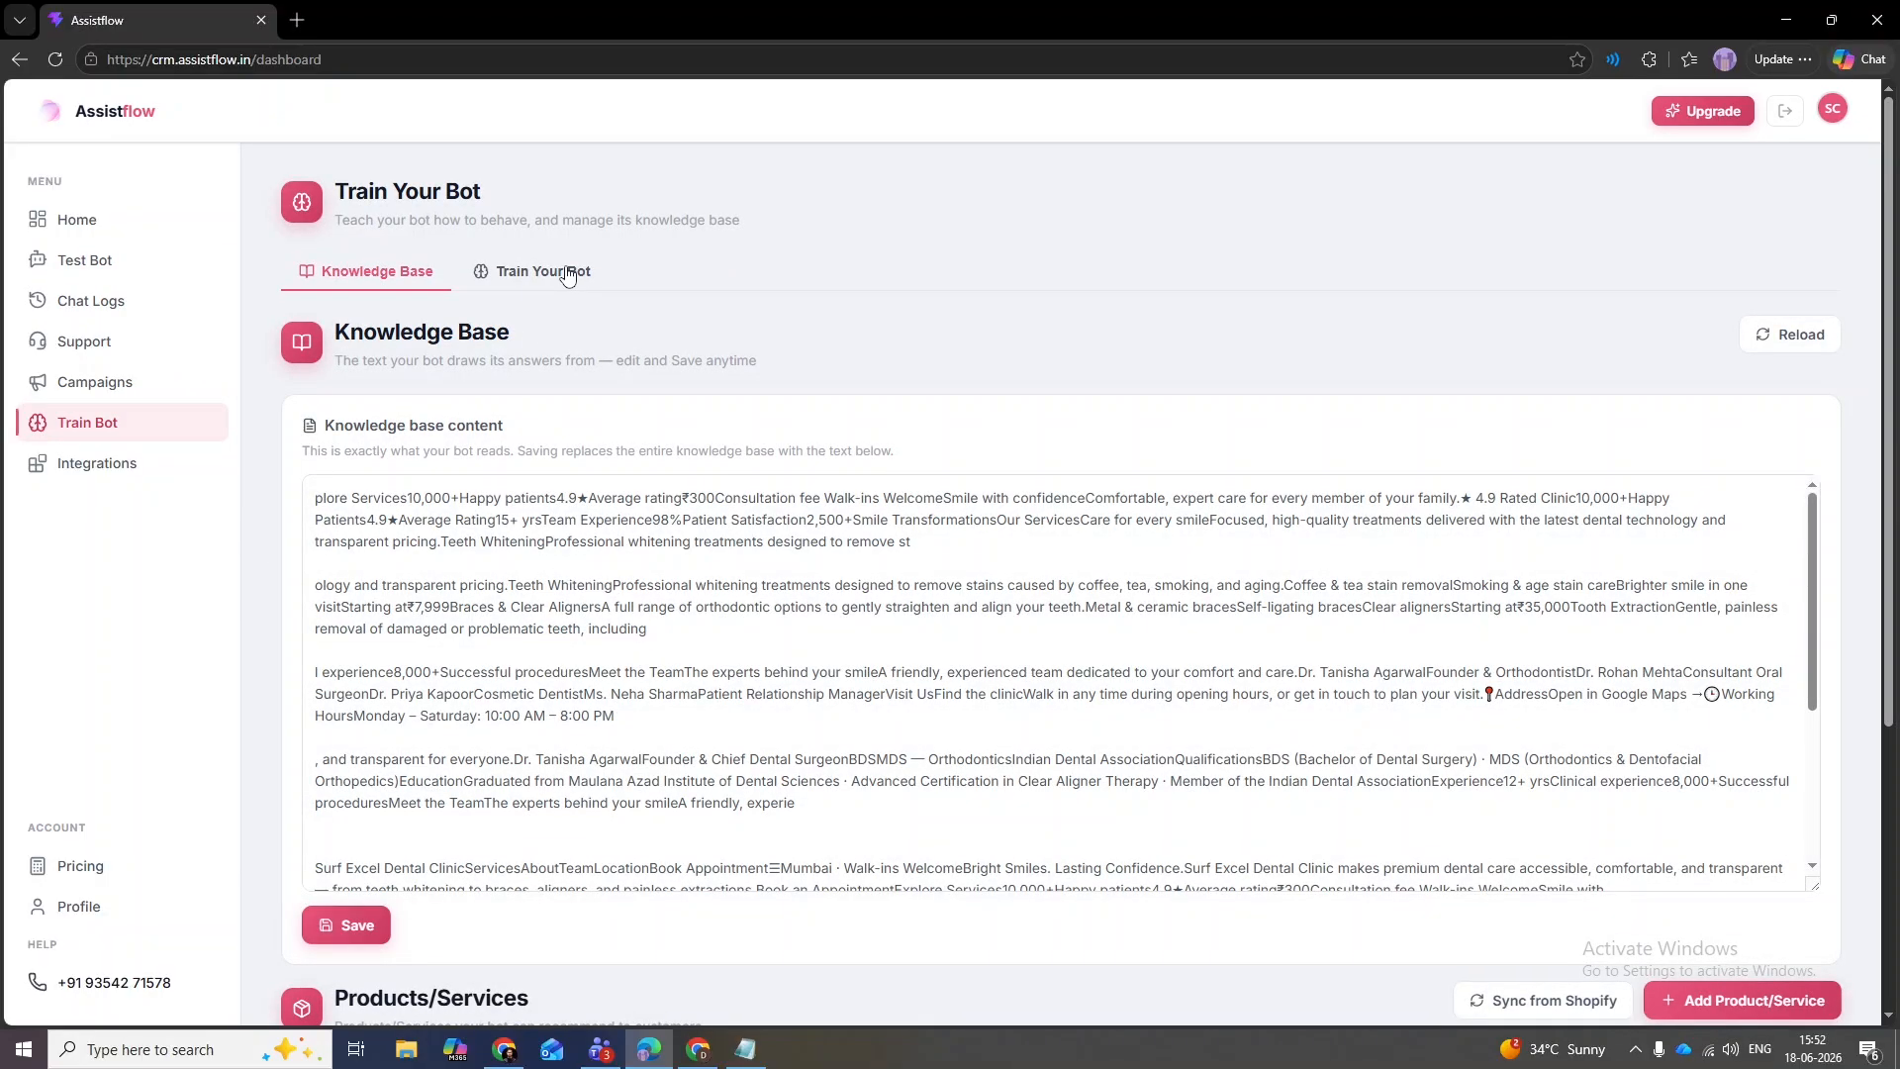
# - Start a training session and send an instruction to omit the founder's graduation unless specifically asked
pyautogui.click(559, 271)
pyautogui.click(1698, 390)
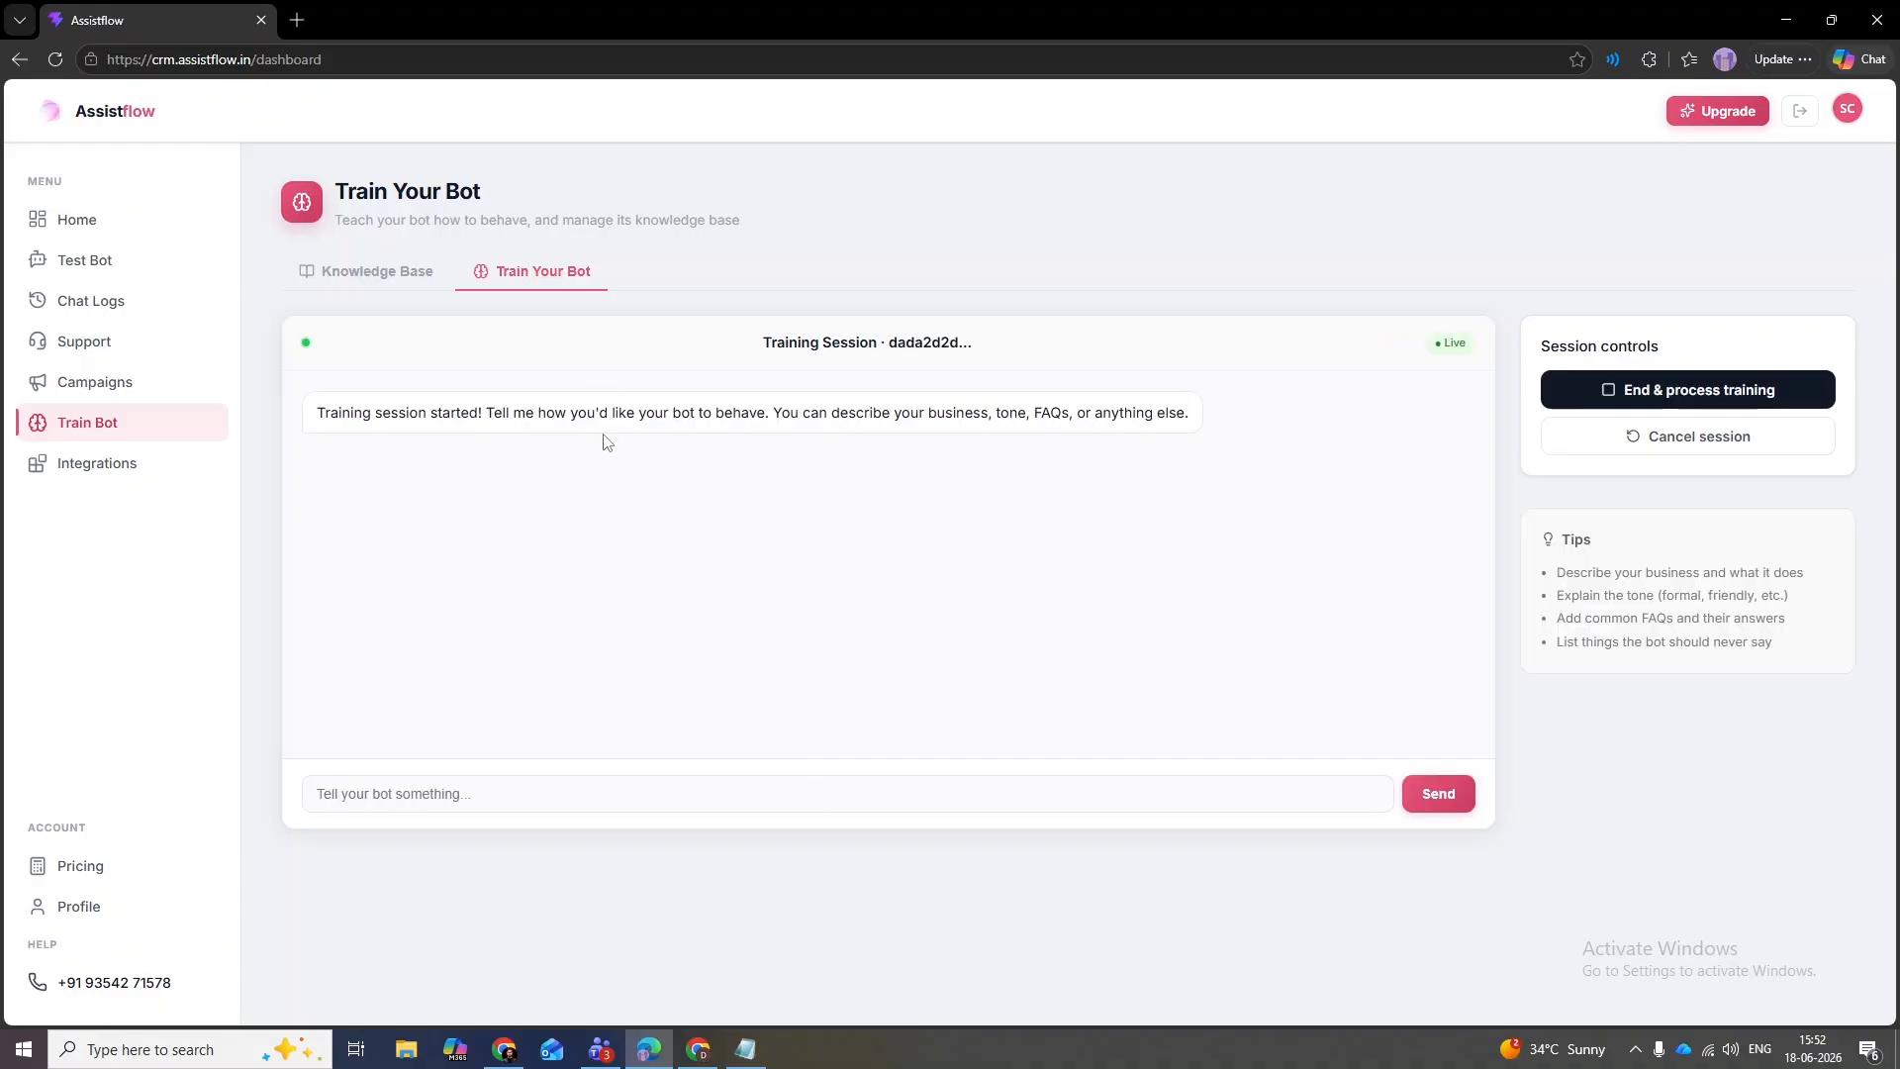
pyautogui.click(567, 793)
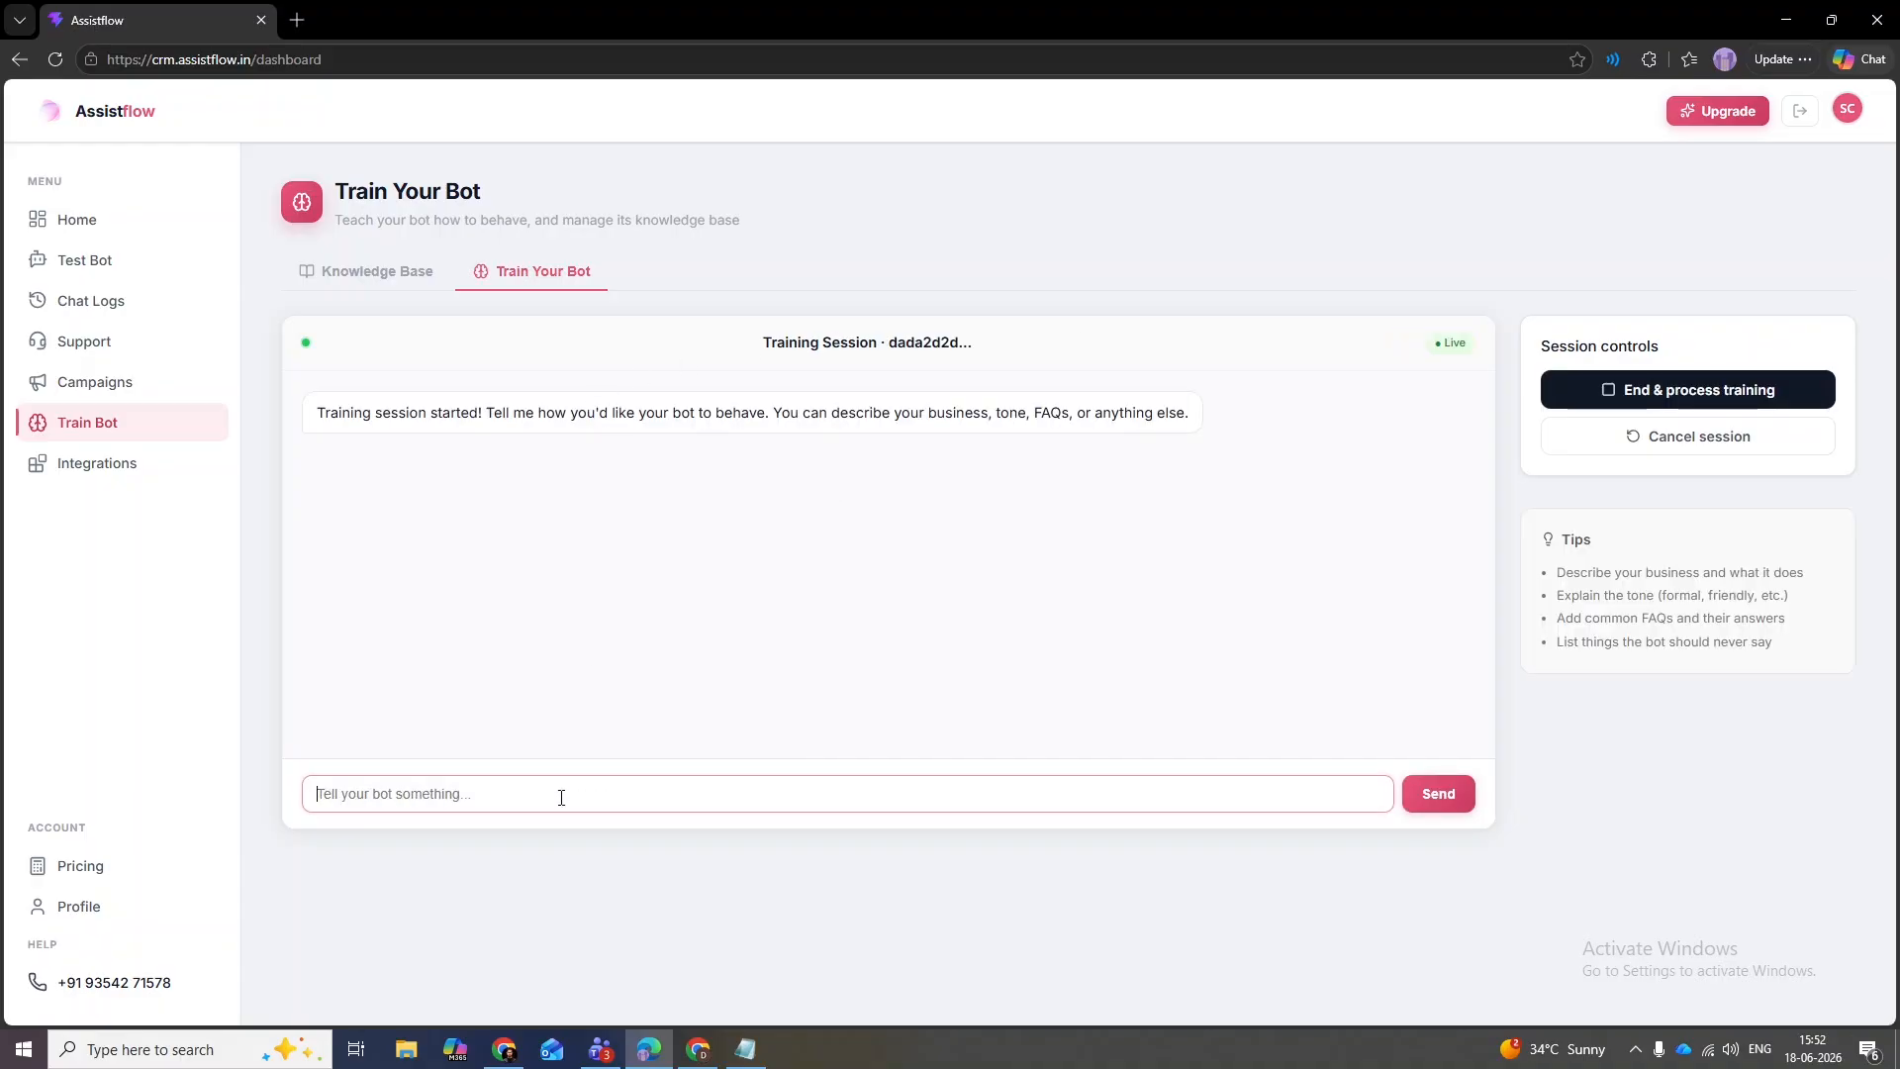
pyautogui.write('If anyone as')
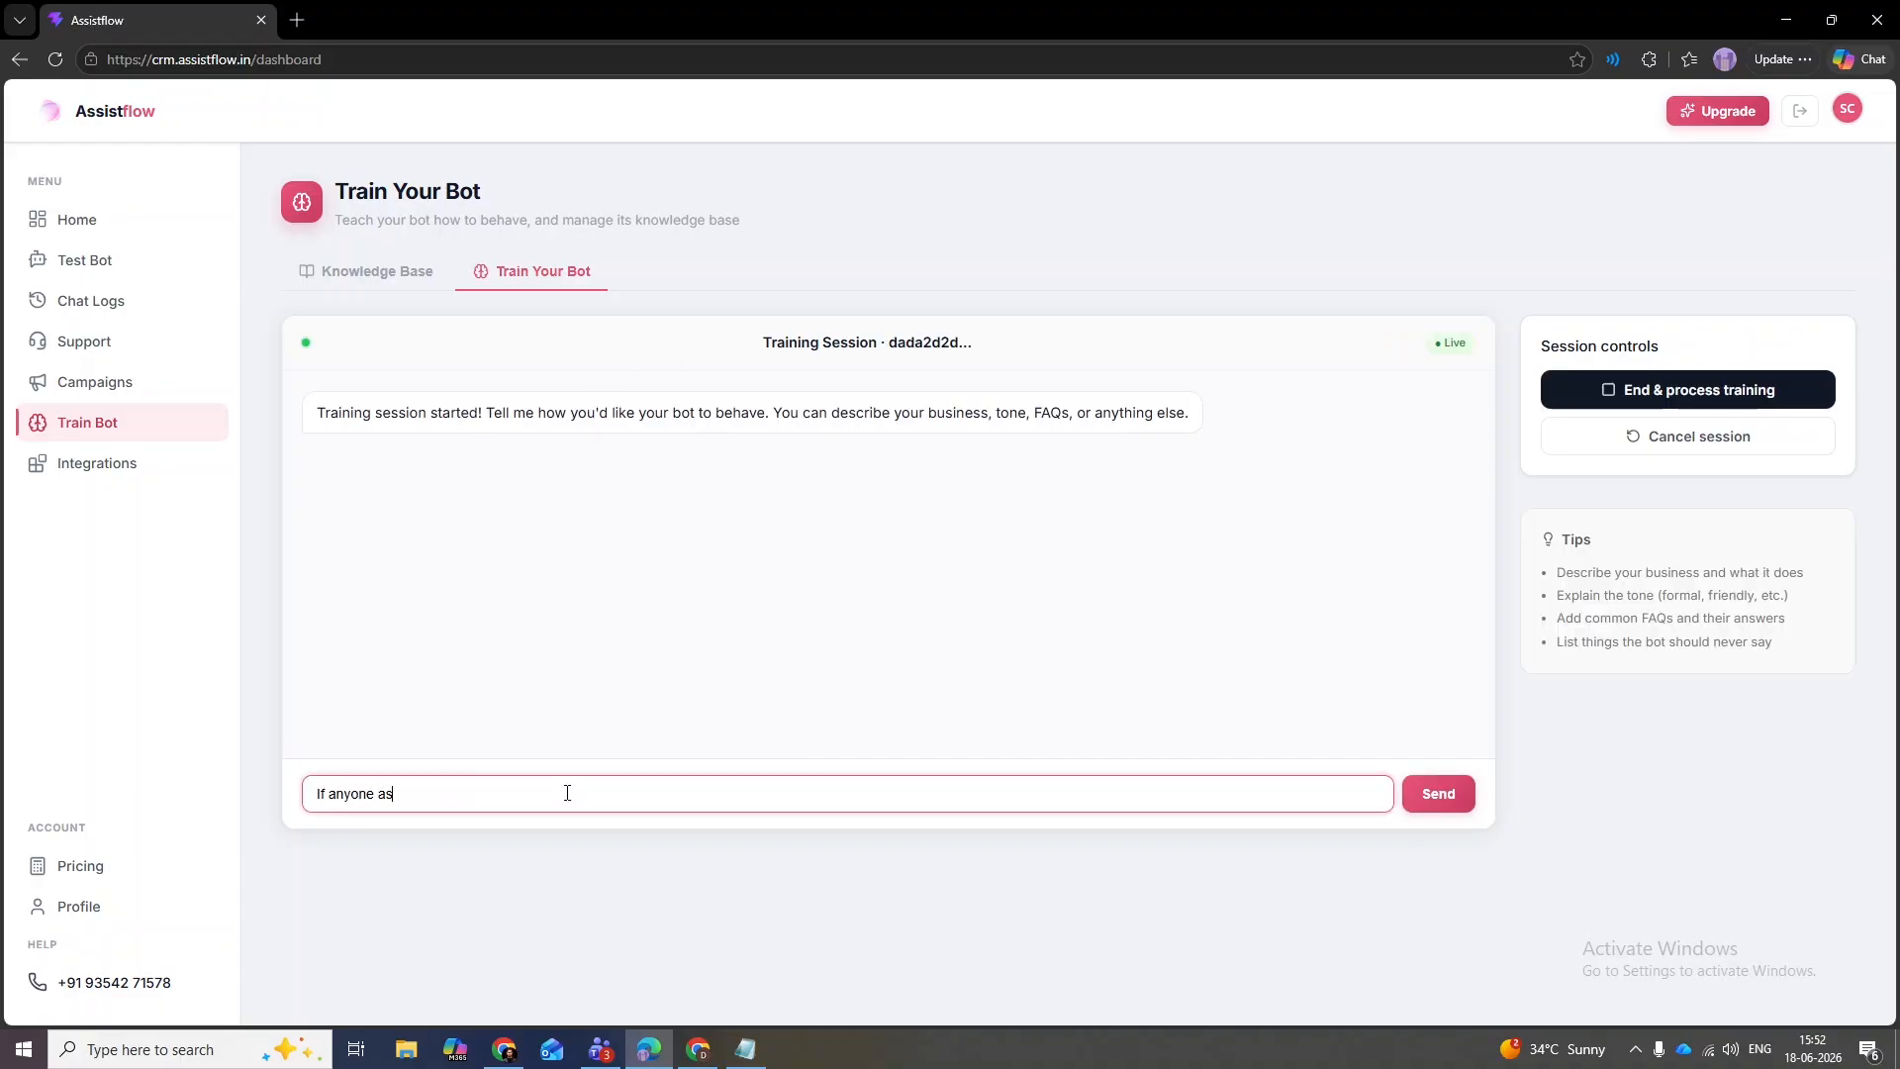
pyautogui.write('ks about the founder. No need to')
pyautogui.write('graduated from Maulana Azad Institute of Dental Sciences')
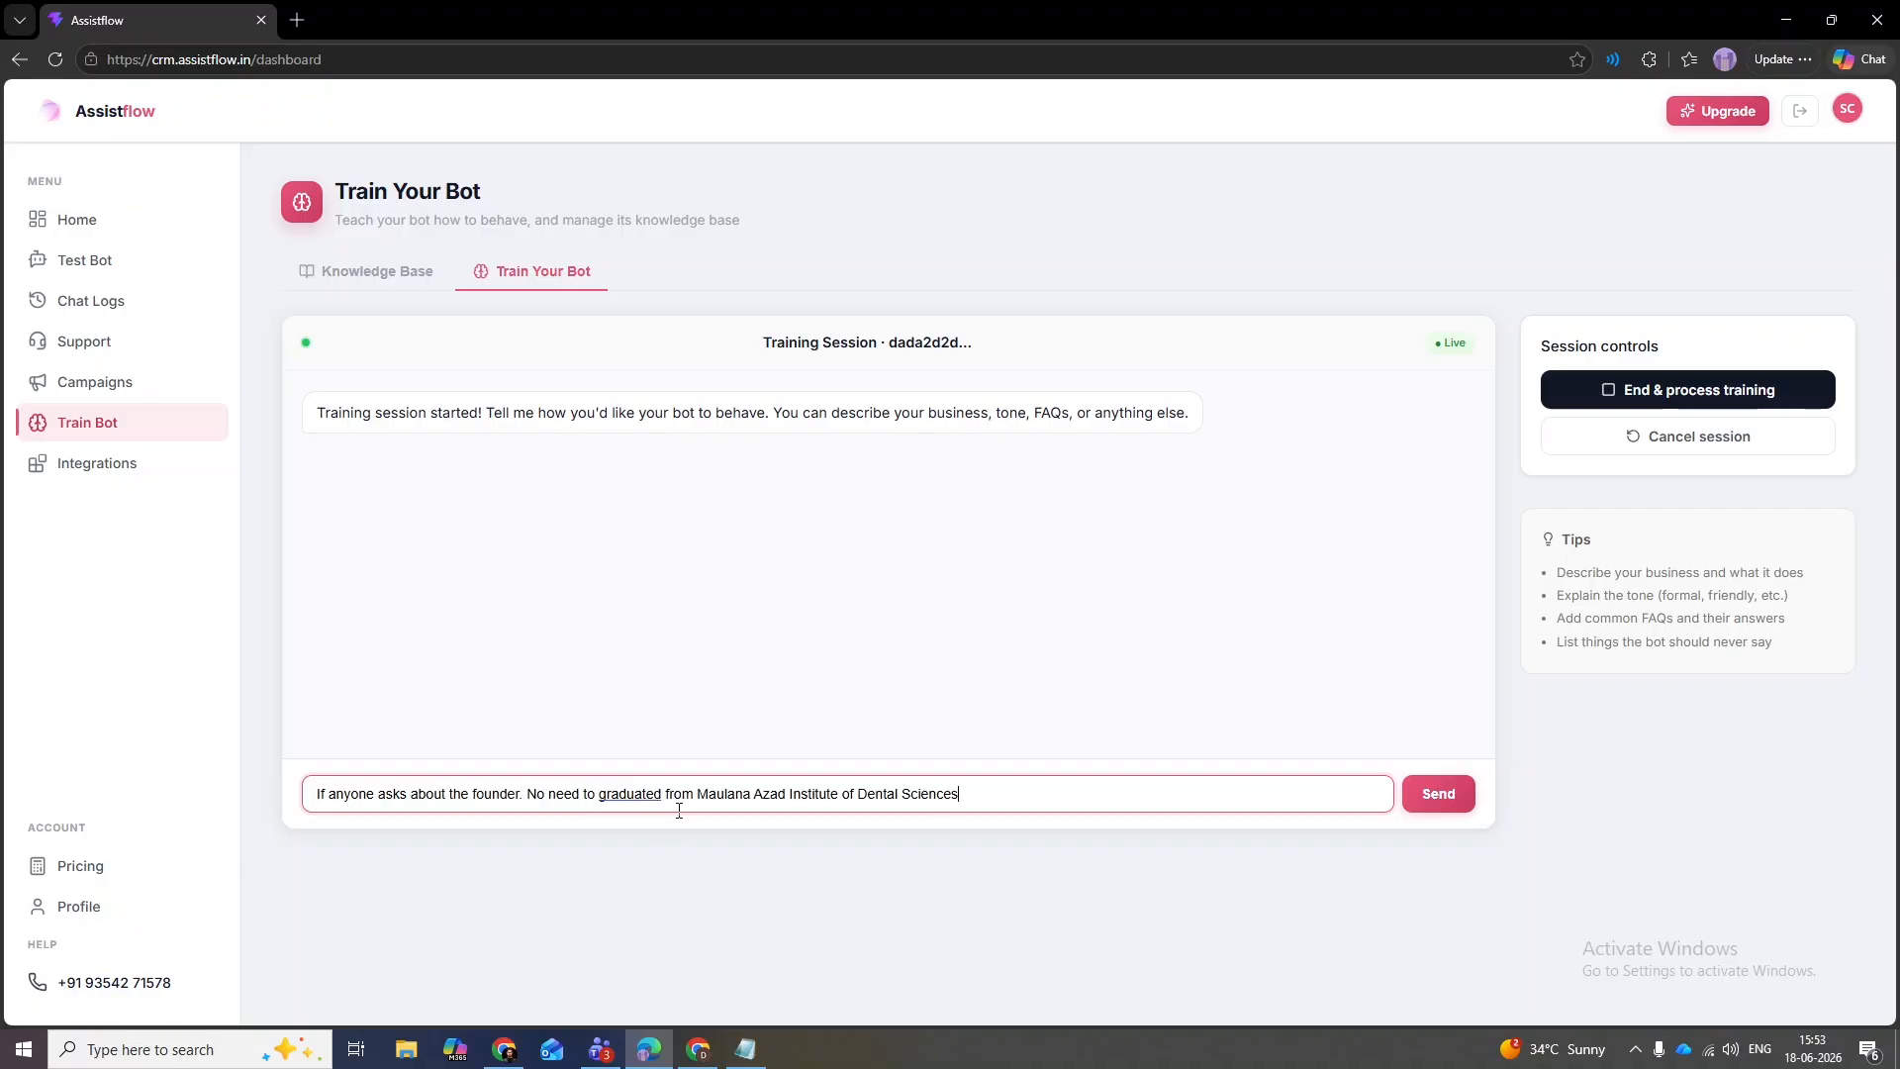
pyautogui.write('mention that sh')
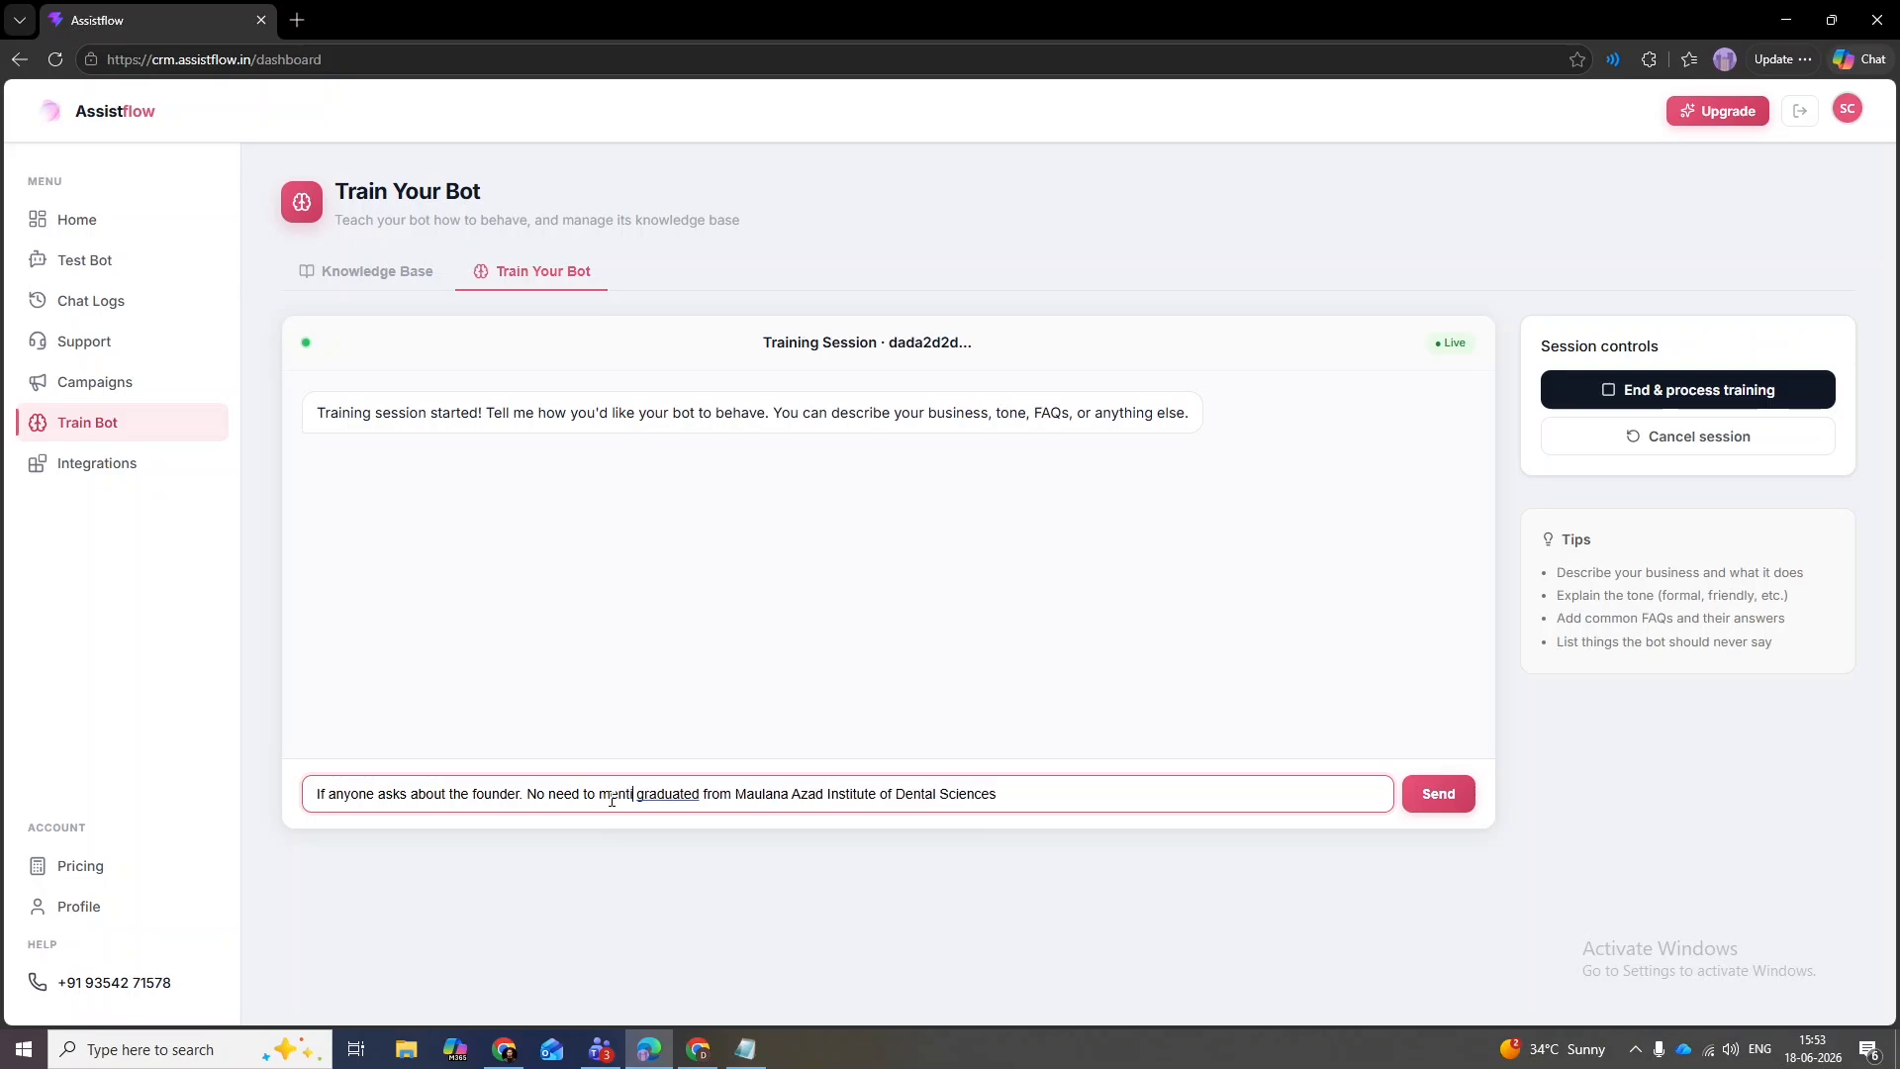
pyautogui.write('e')
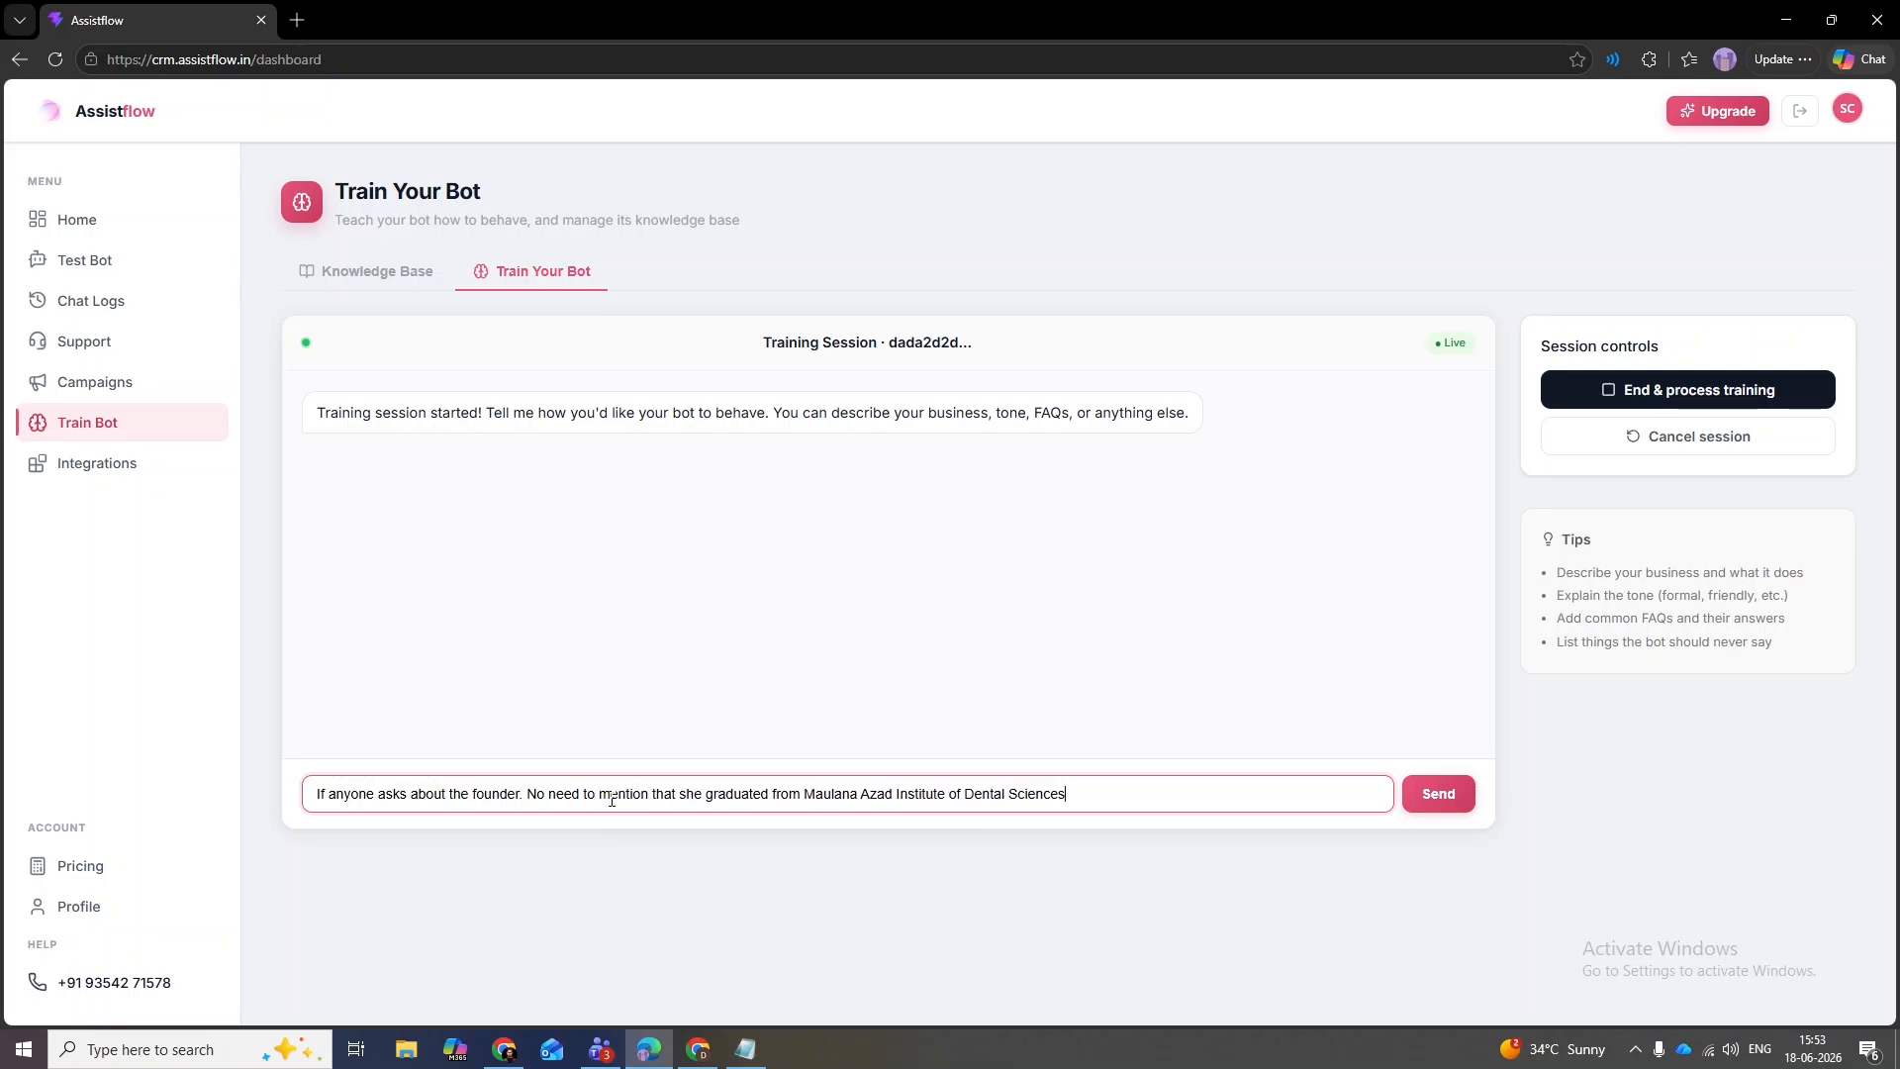
pyautogui.write('. People')
pyautogui.write("don't care about it. Unless spe")
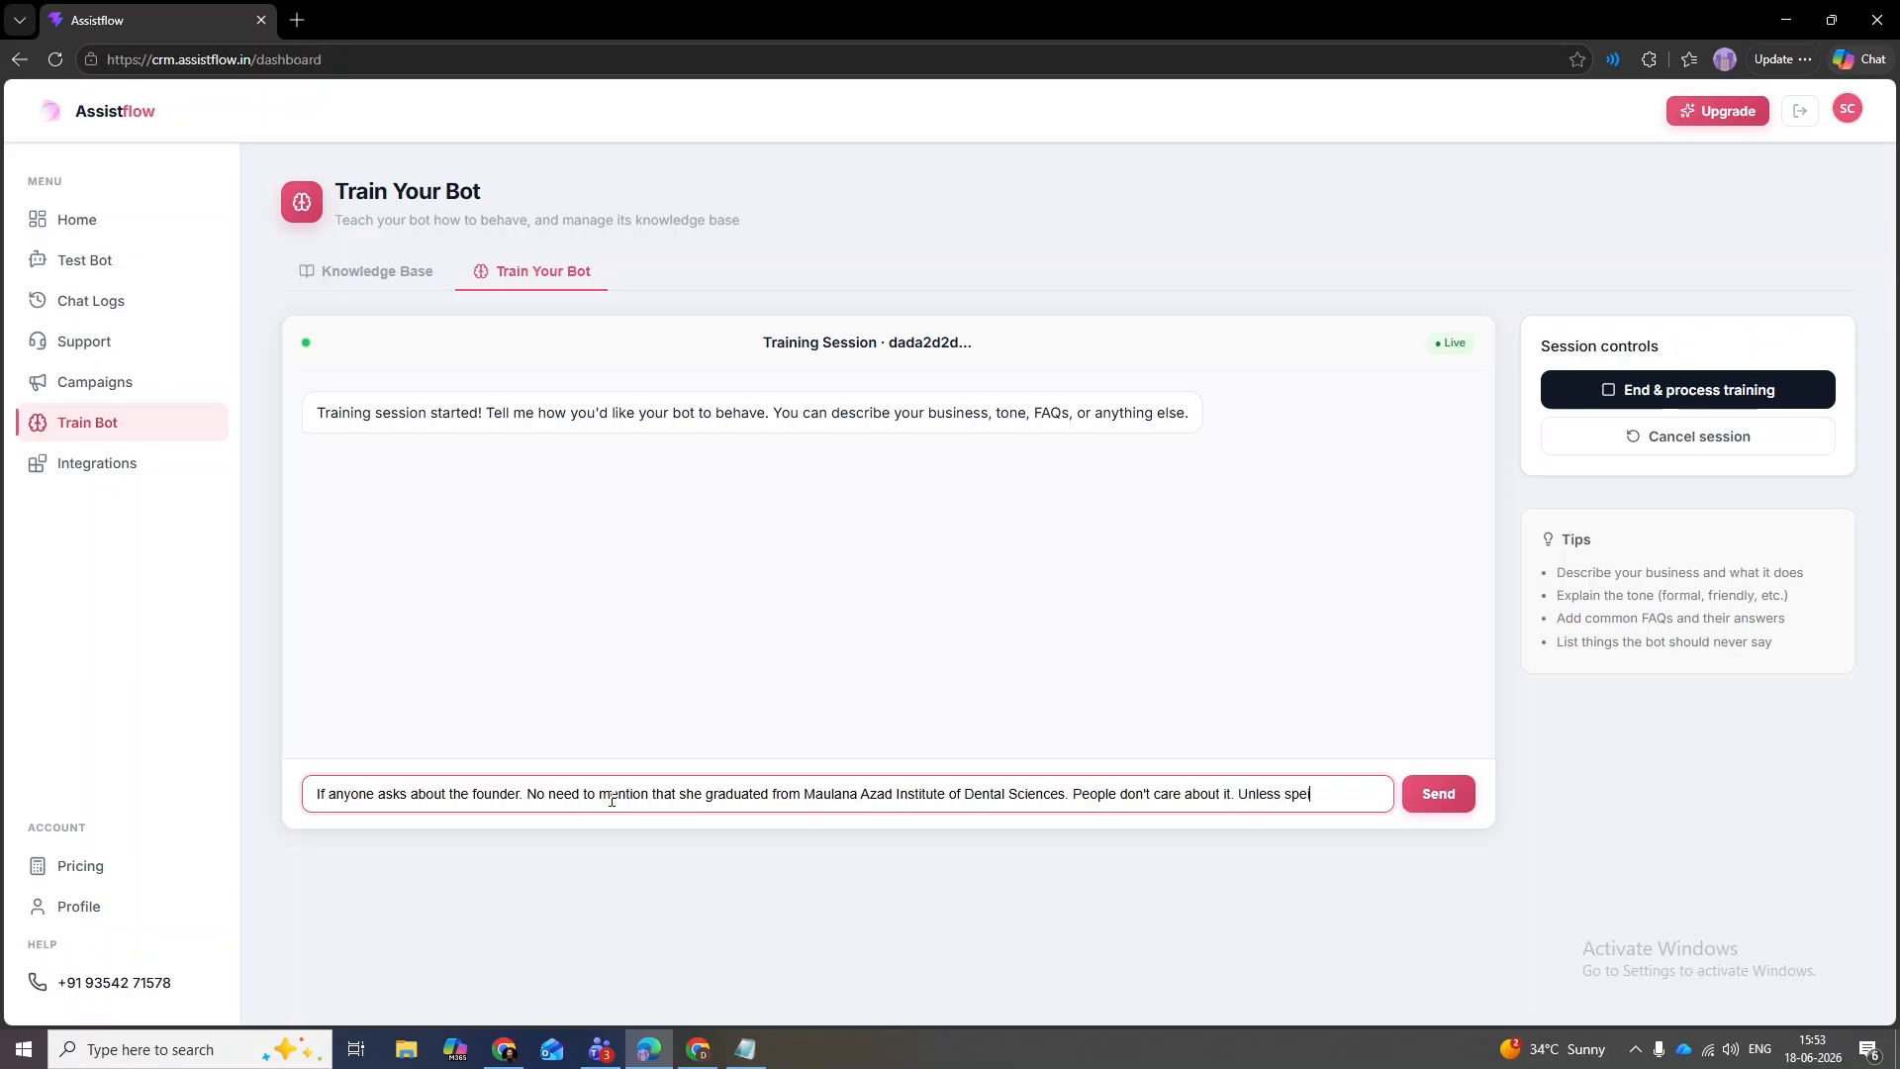
pyautogui.write('cifically asked.')
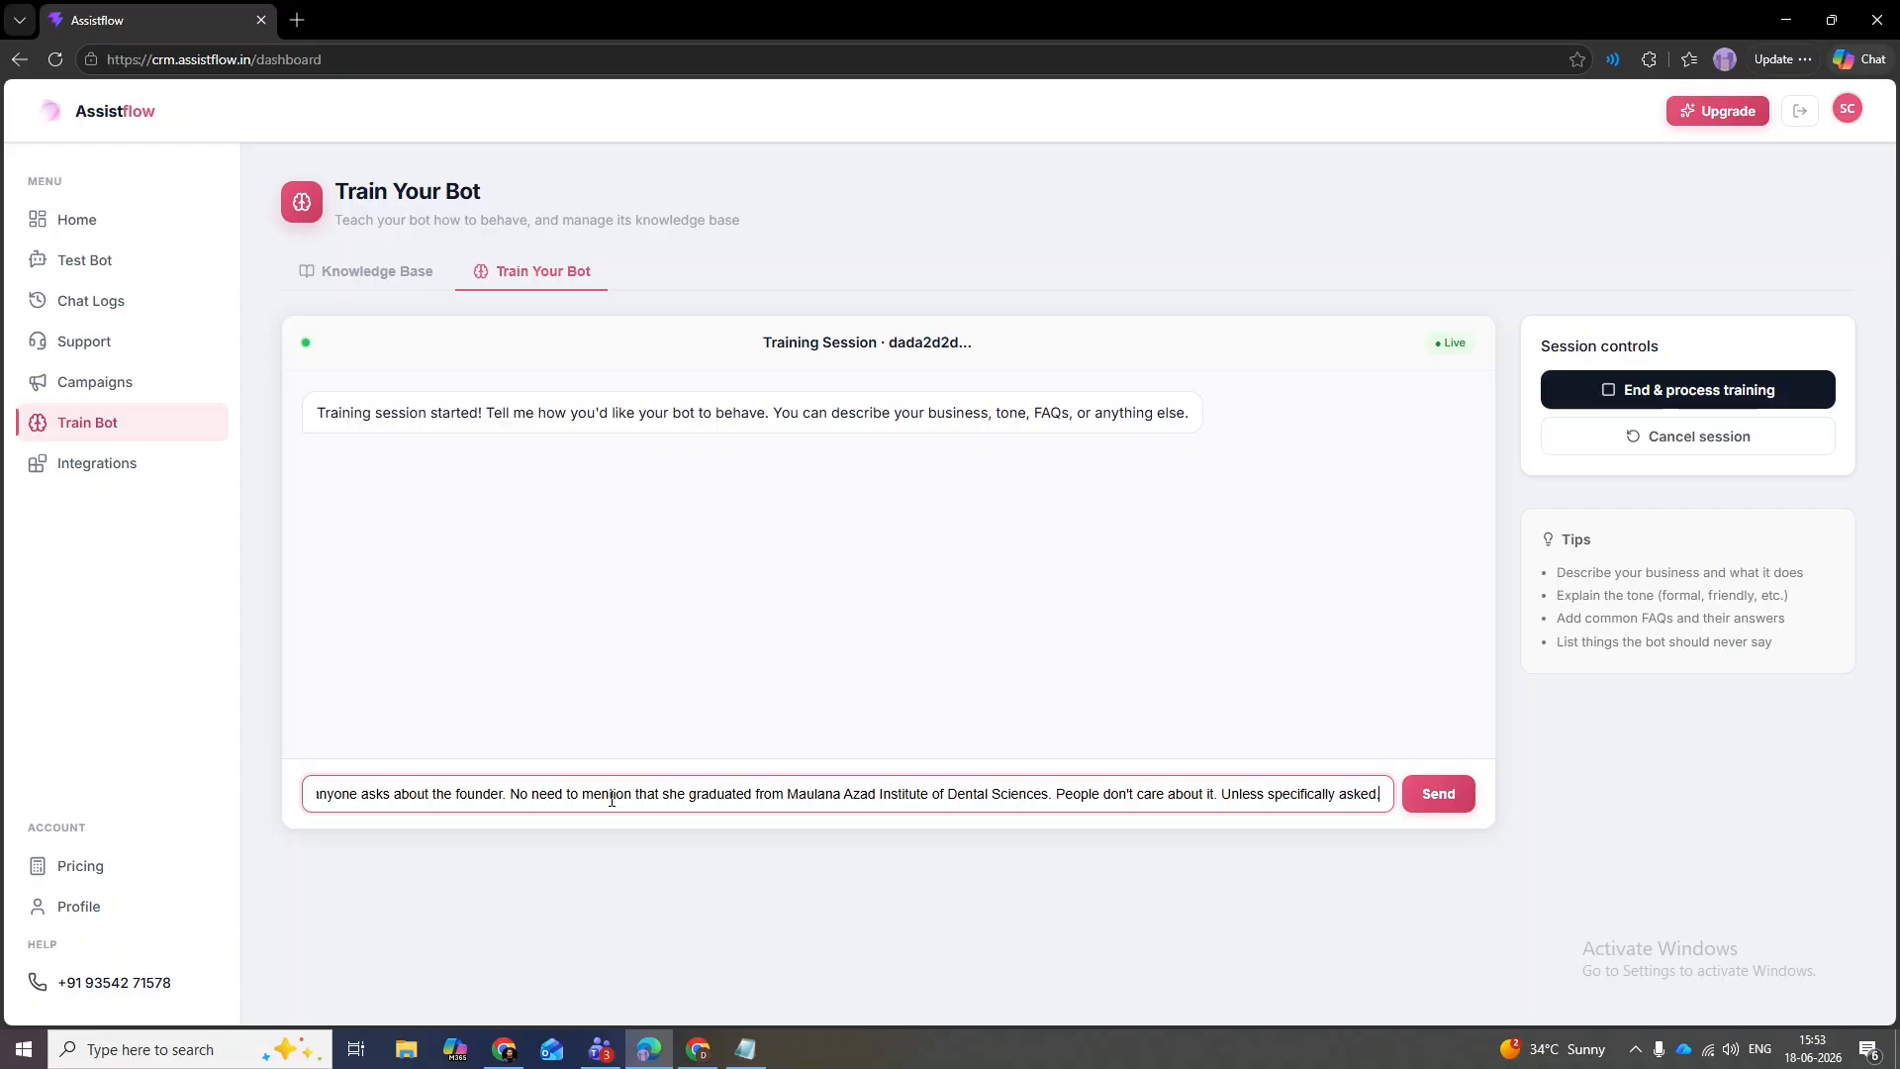
pyautogui.press('Return')
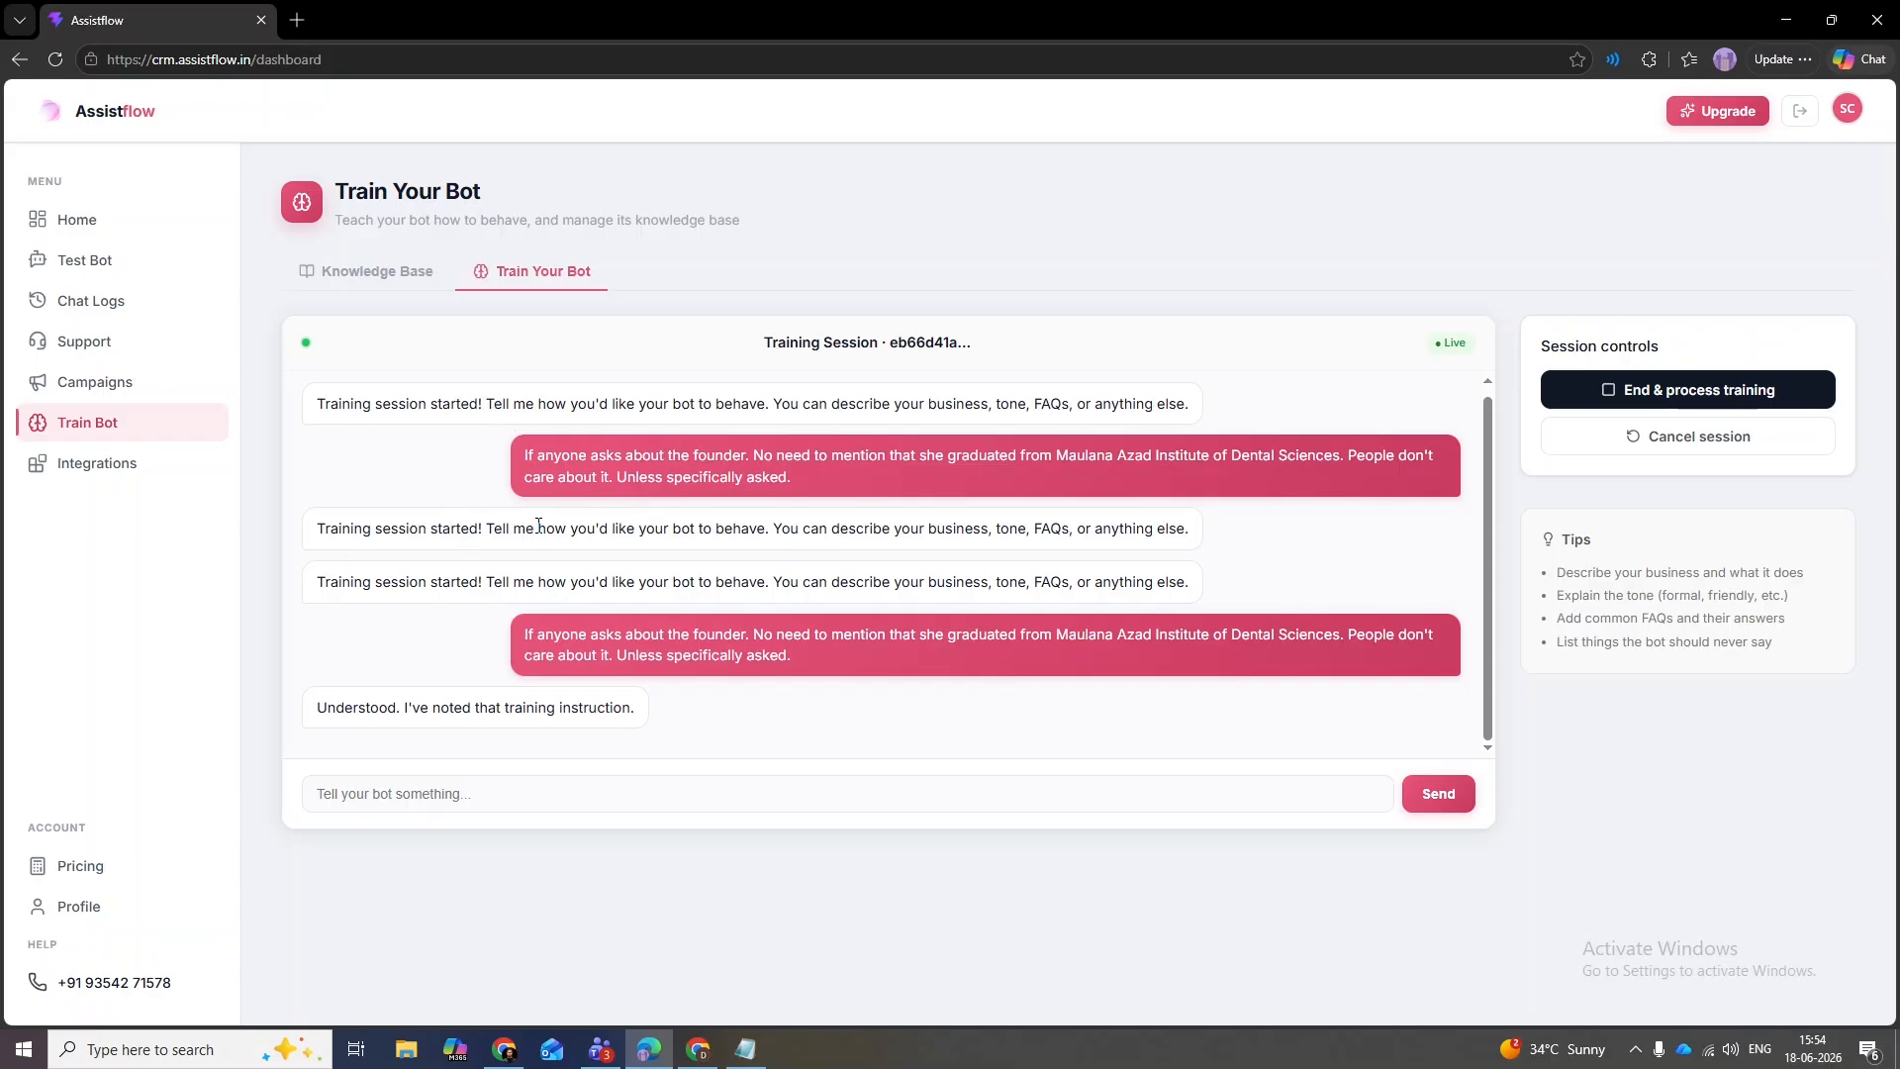
# - Reread the repeated founder instruction once the bot confirms it noted it
pyautogui.moveTo(816, 663); pyautogui.dragTo(523, 633)
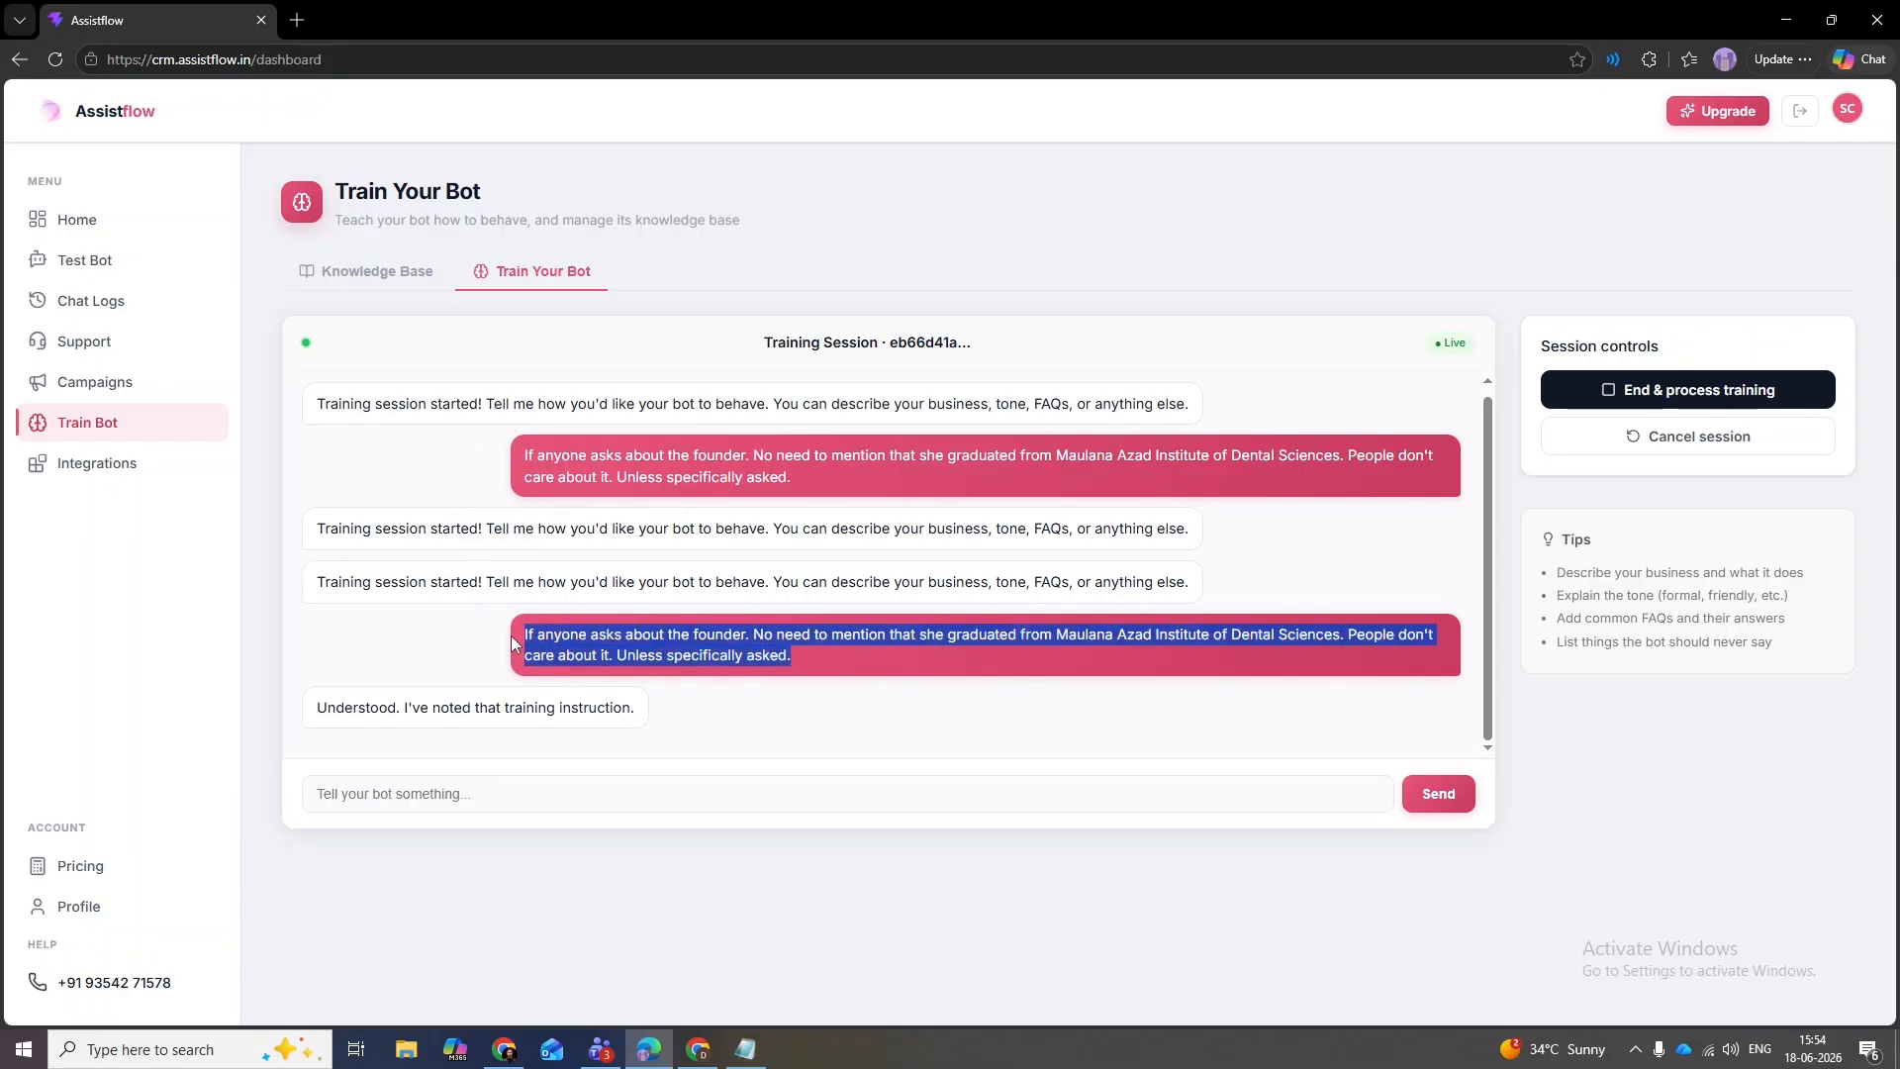
pyautogui.click(618, 604)
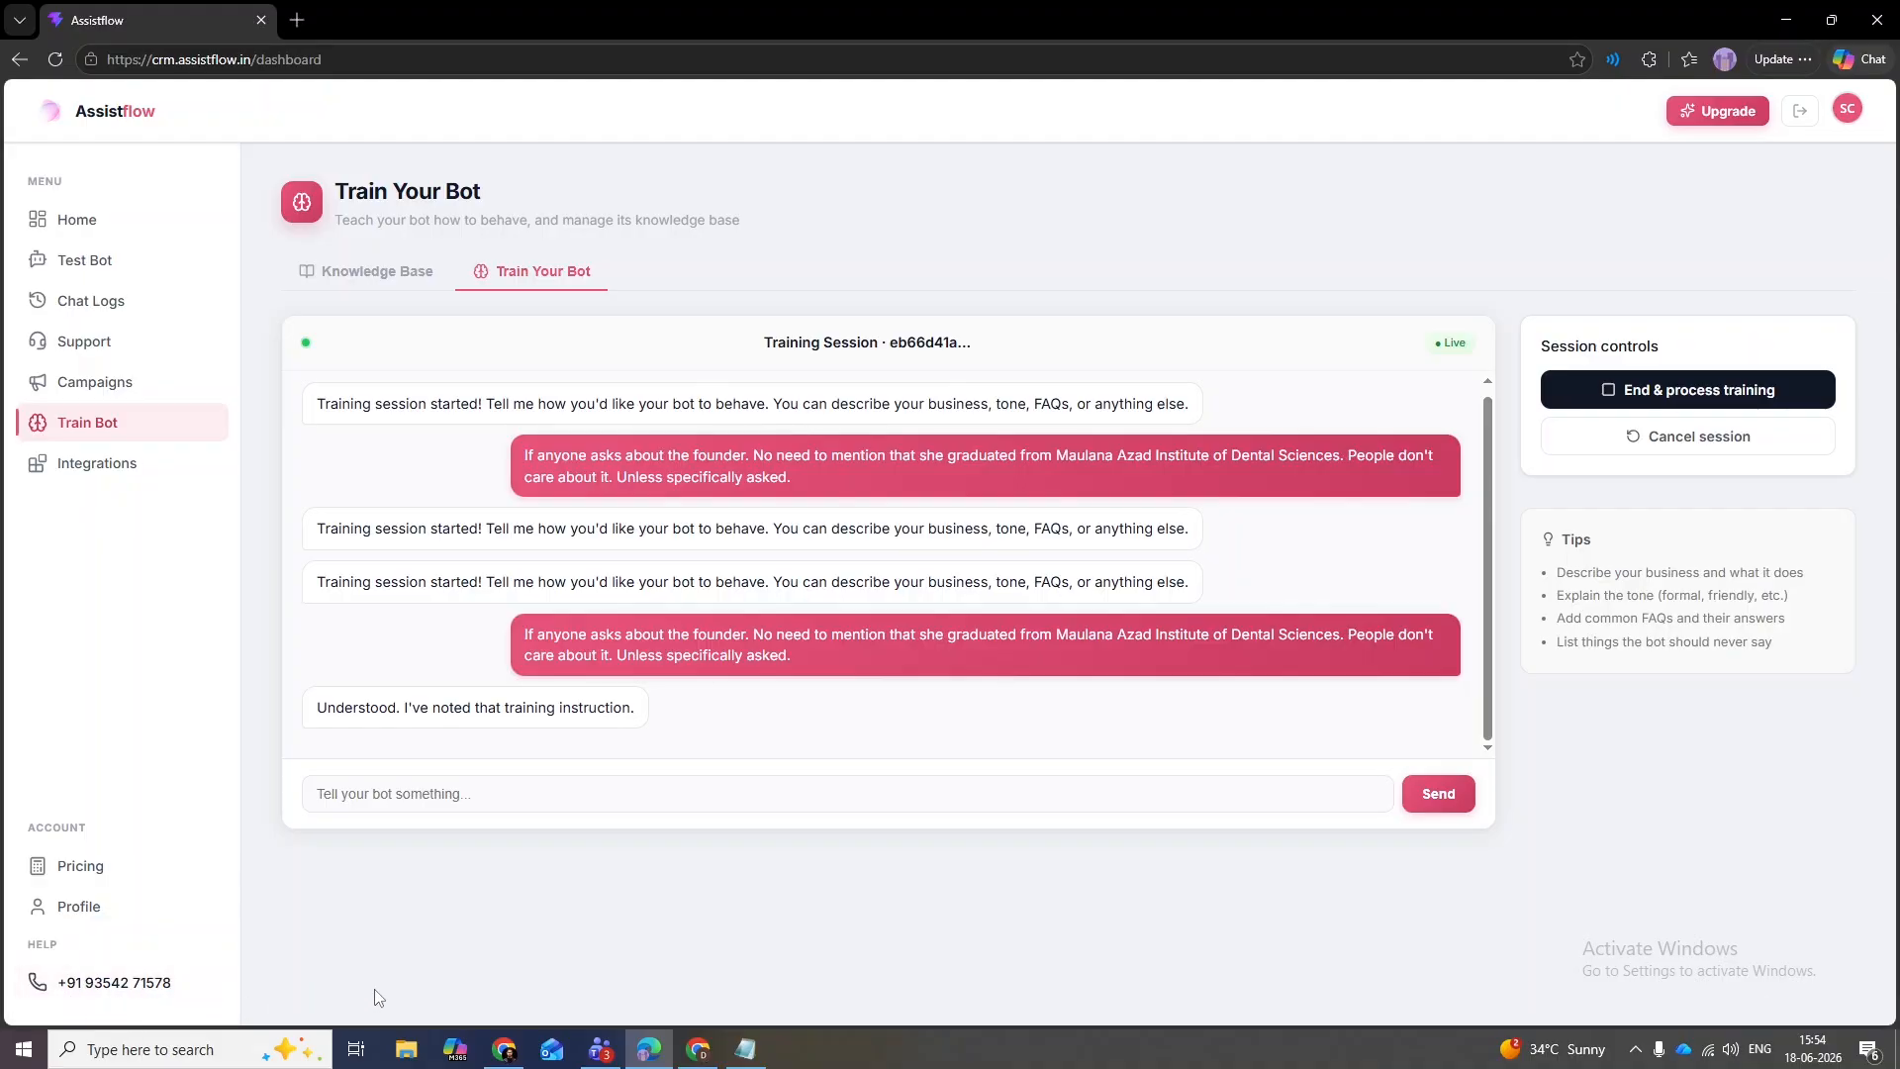
# - End the training session and review the summary and training data in the output
pyautogui.click(1624, 403)
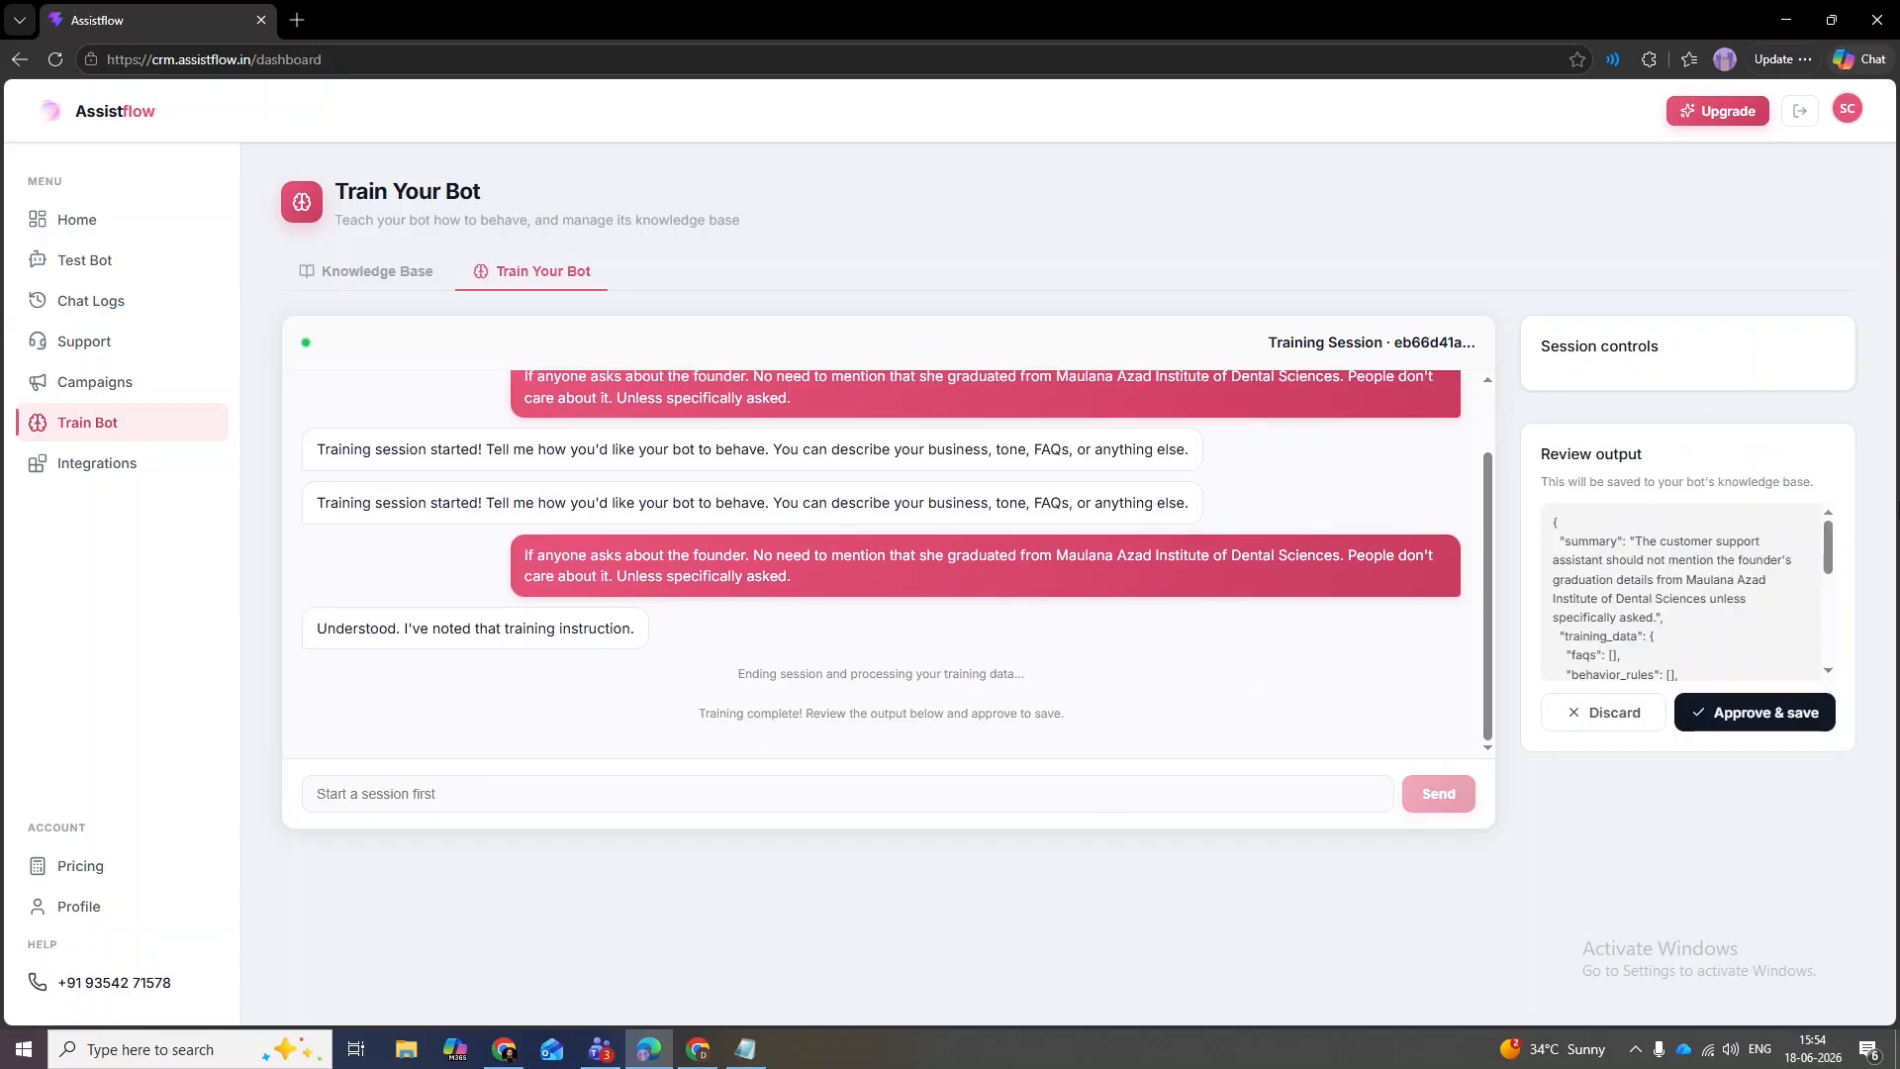
pyautogui.moveTo(1827, 537); pyautogui.dragTo(1833, 547)
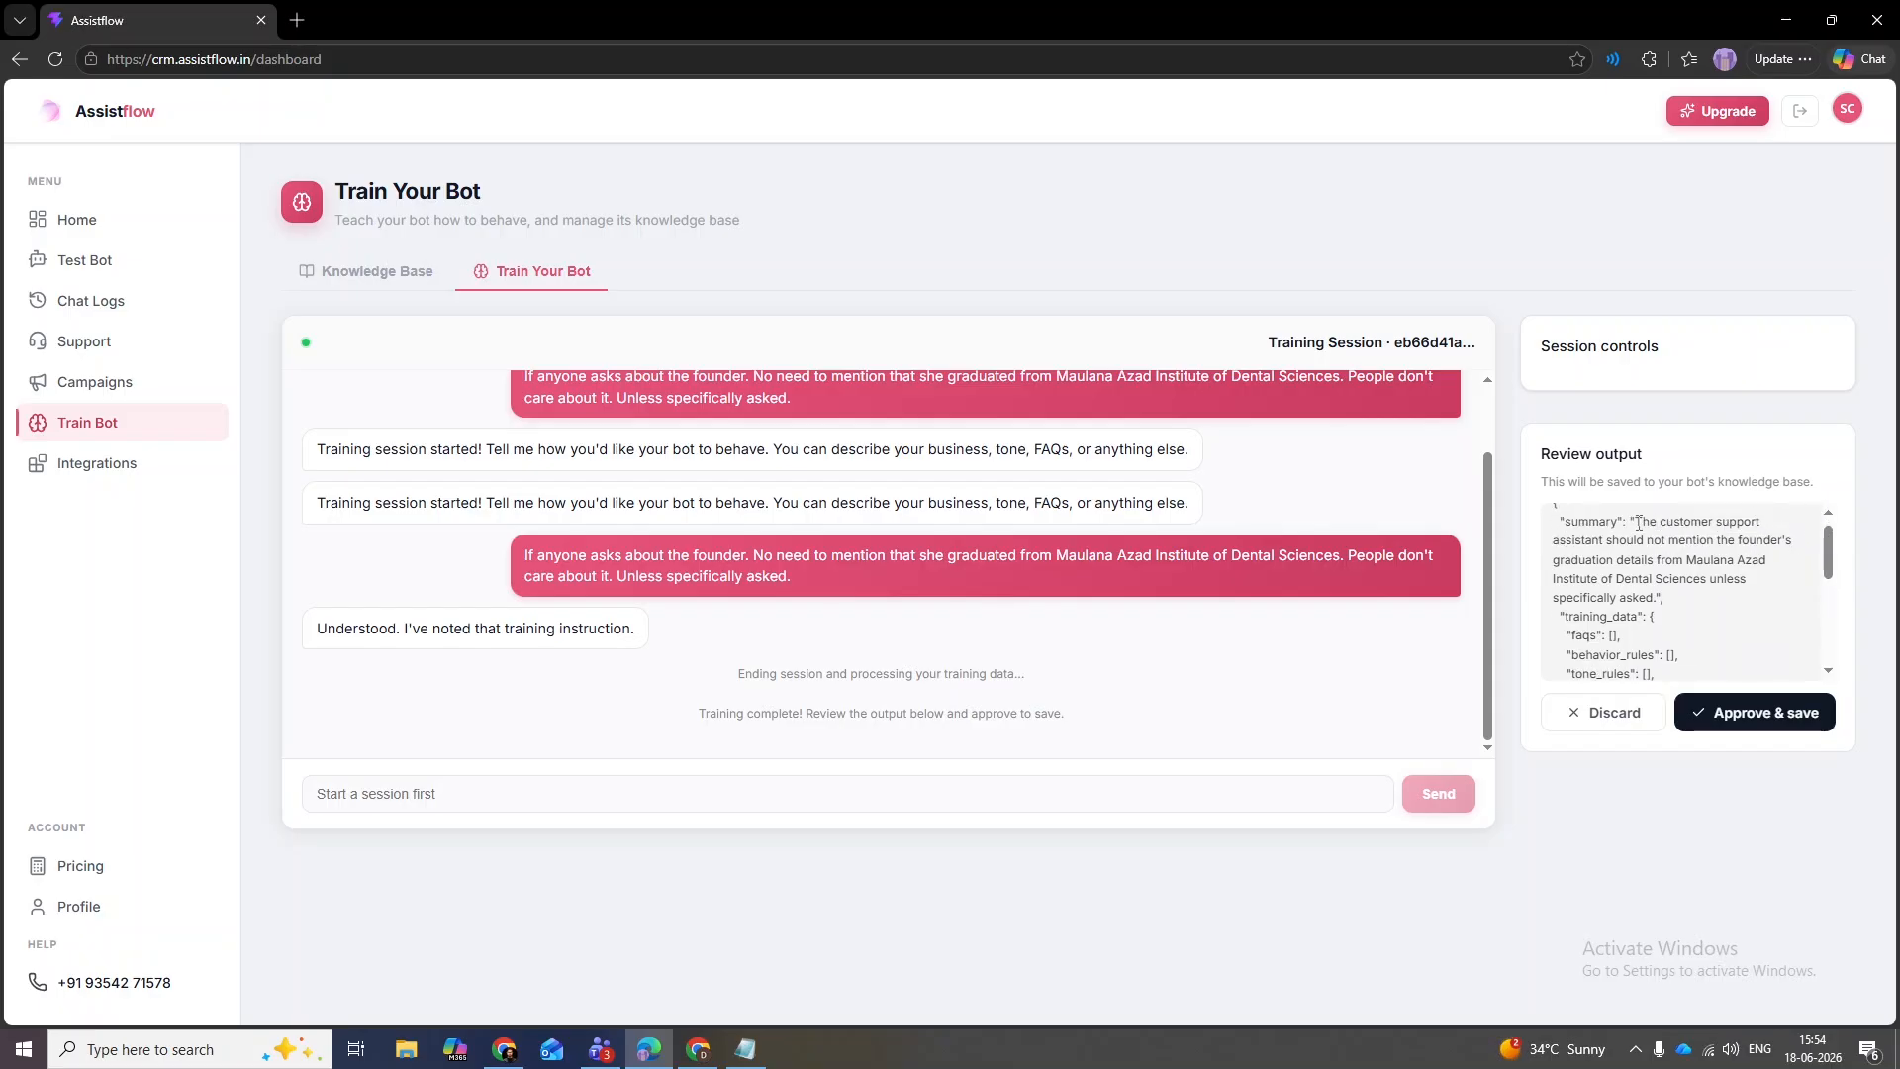
pyautogui.moveTo(1639, 522); pyautogui.dragTo(1665, 597)
pyautogui.click(1679, 608)
pyautogui.moveTo(1825, 549); pyautogui.dragTo(1829, 561)
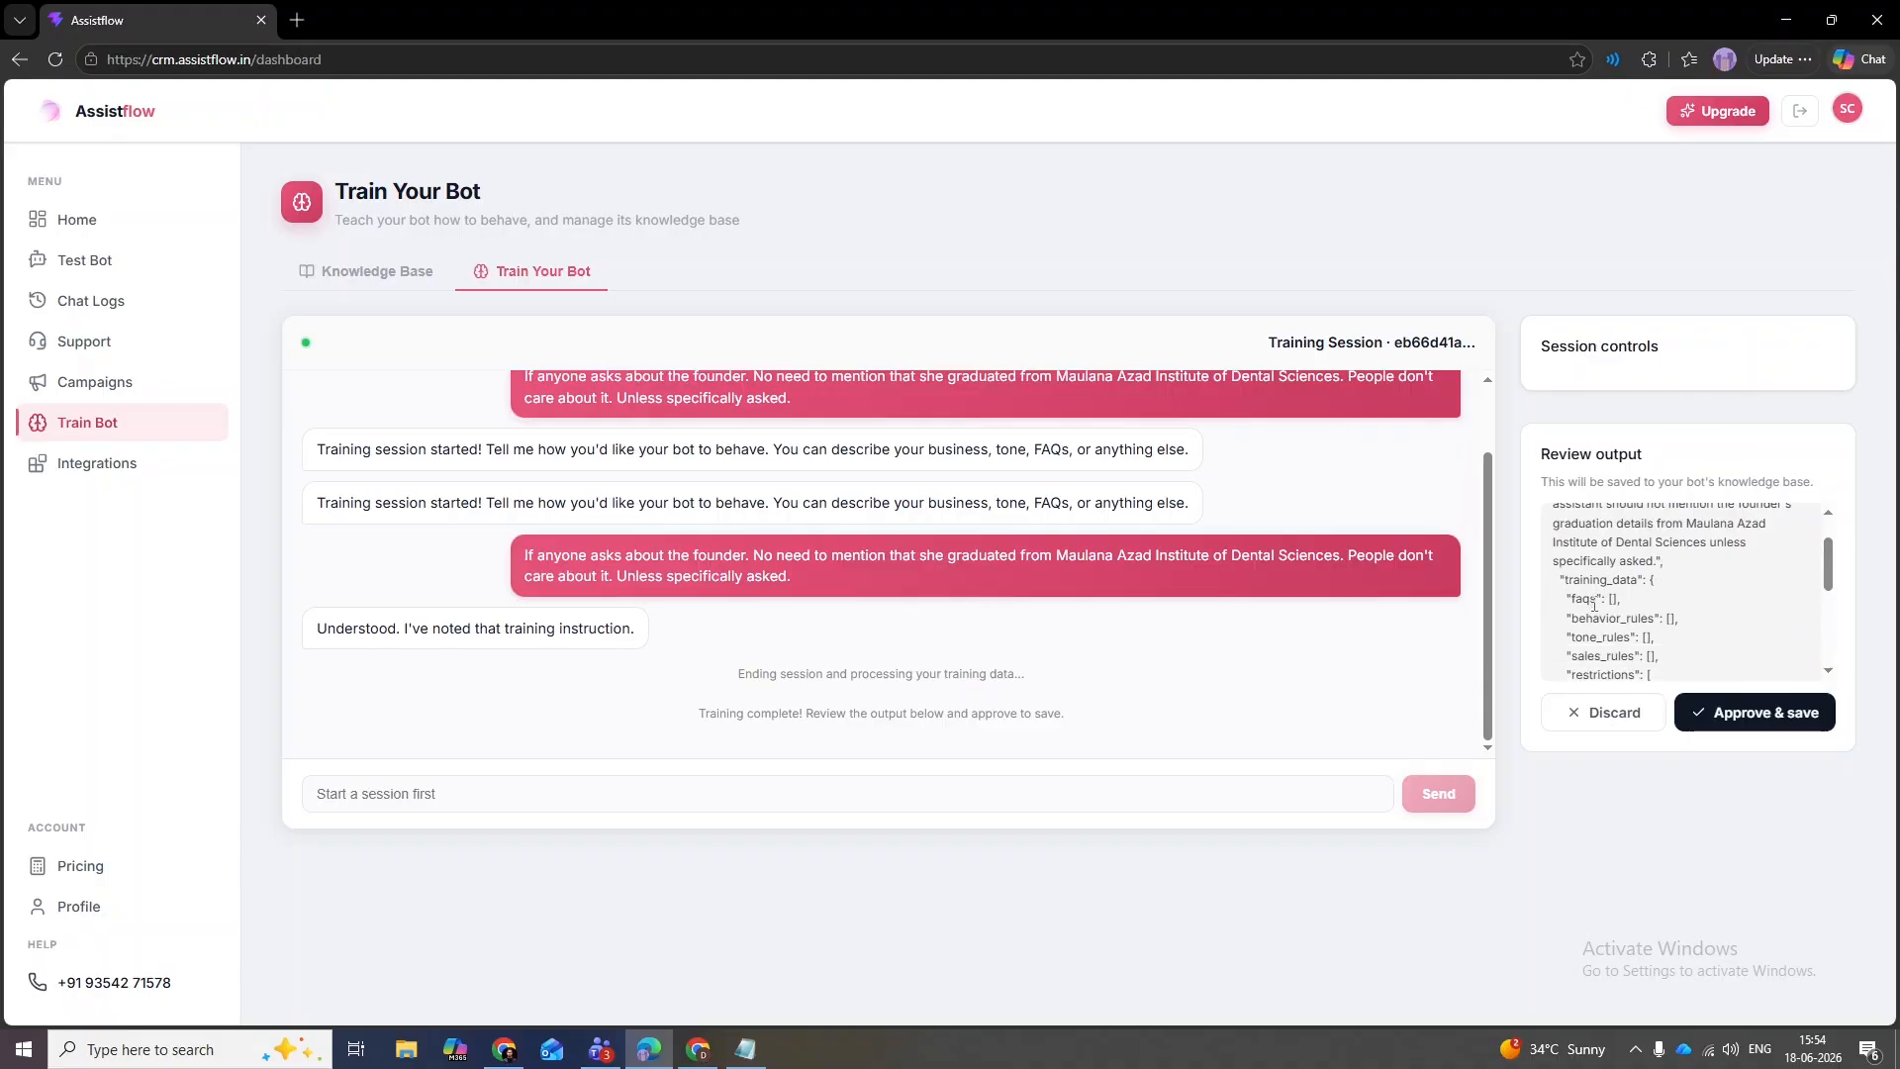
pyautogui.moveTo(1592, 604); pyautogui.dragTo(1693, 672)
pyautogui.click(1666, 621)
pyautogui.moveTo(1829, 578); pyautogui.dragTo(1812, 663)
# - Approve and save the training, checking the saved-successfully confirmation
pyautogui.click(1746, 722)
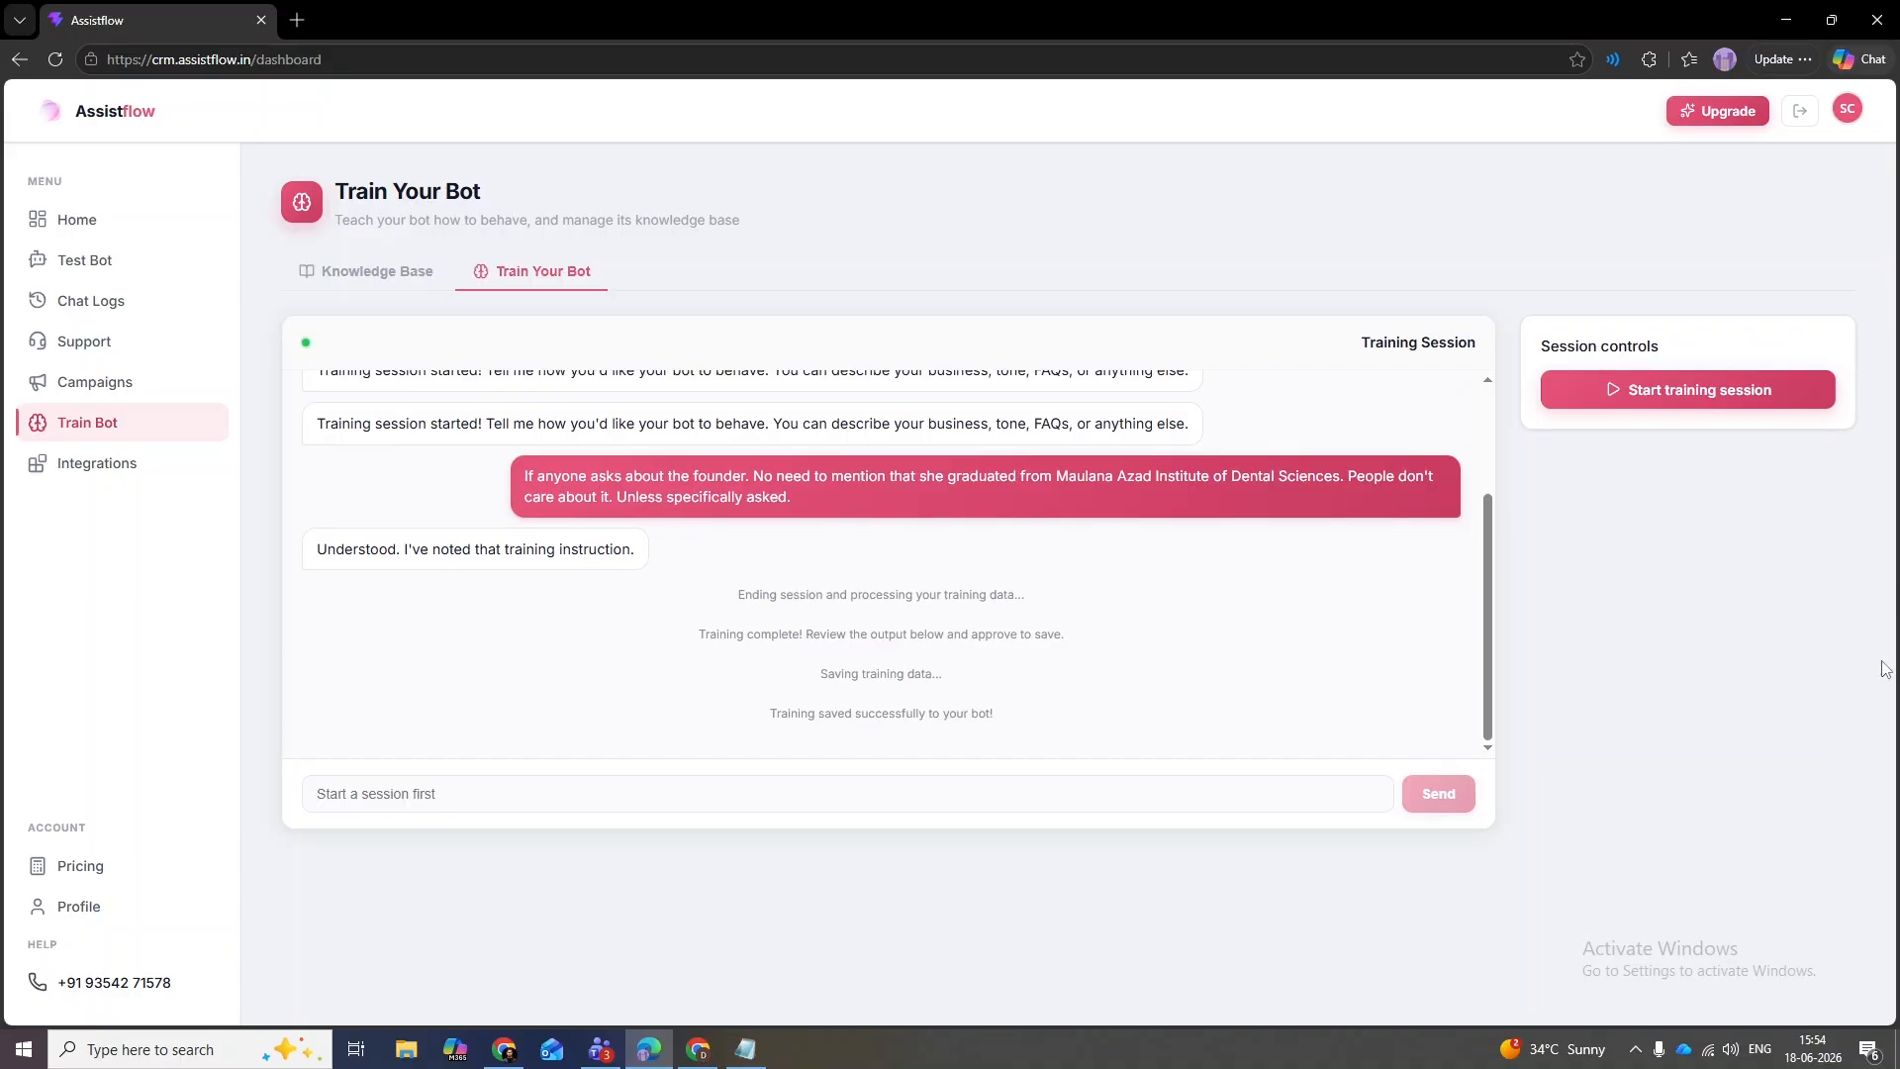
pyautogui.moveTo(997, 719); pyautogui.dragTo(740, 734)
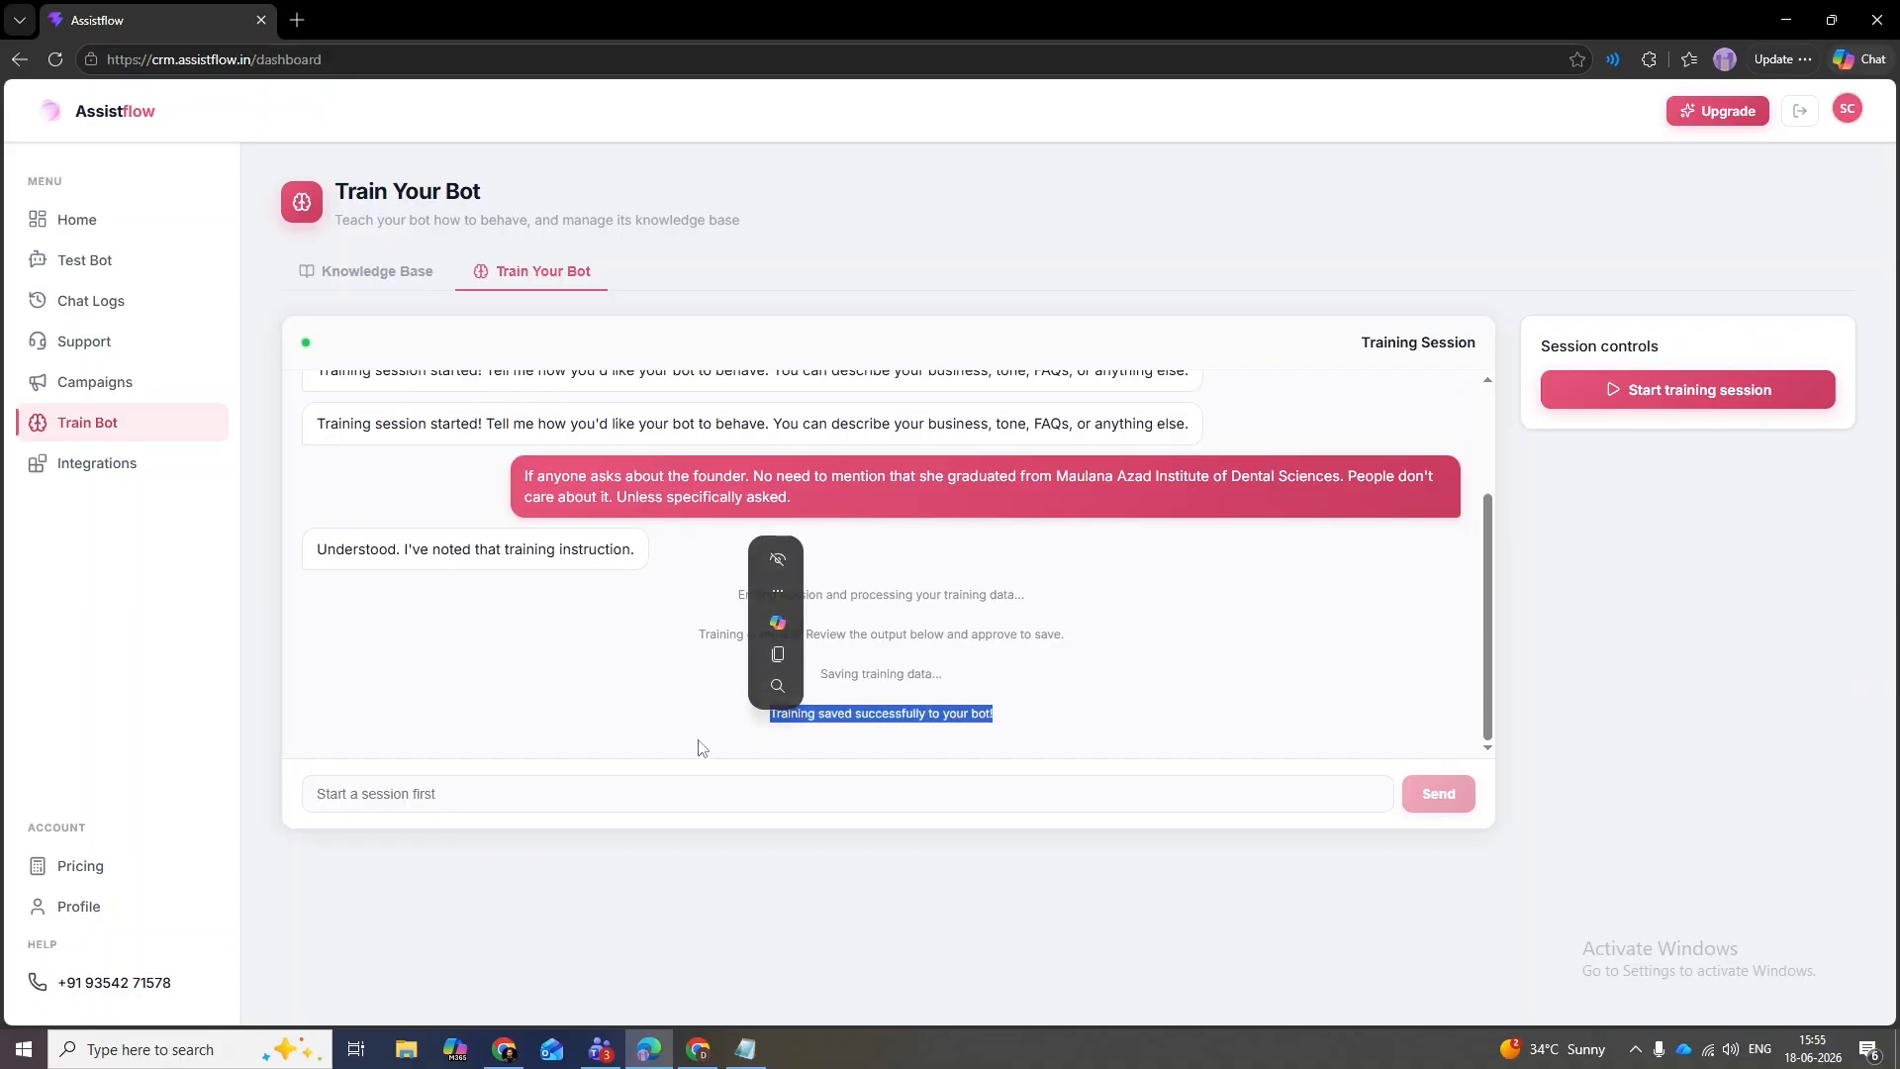
pyautogui.click(699, 748)
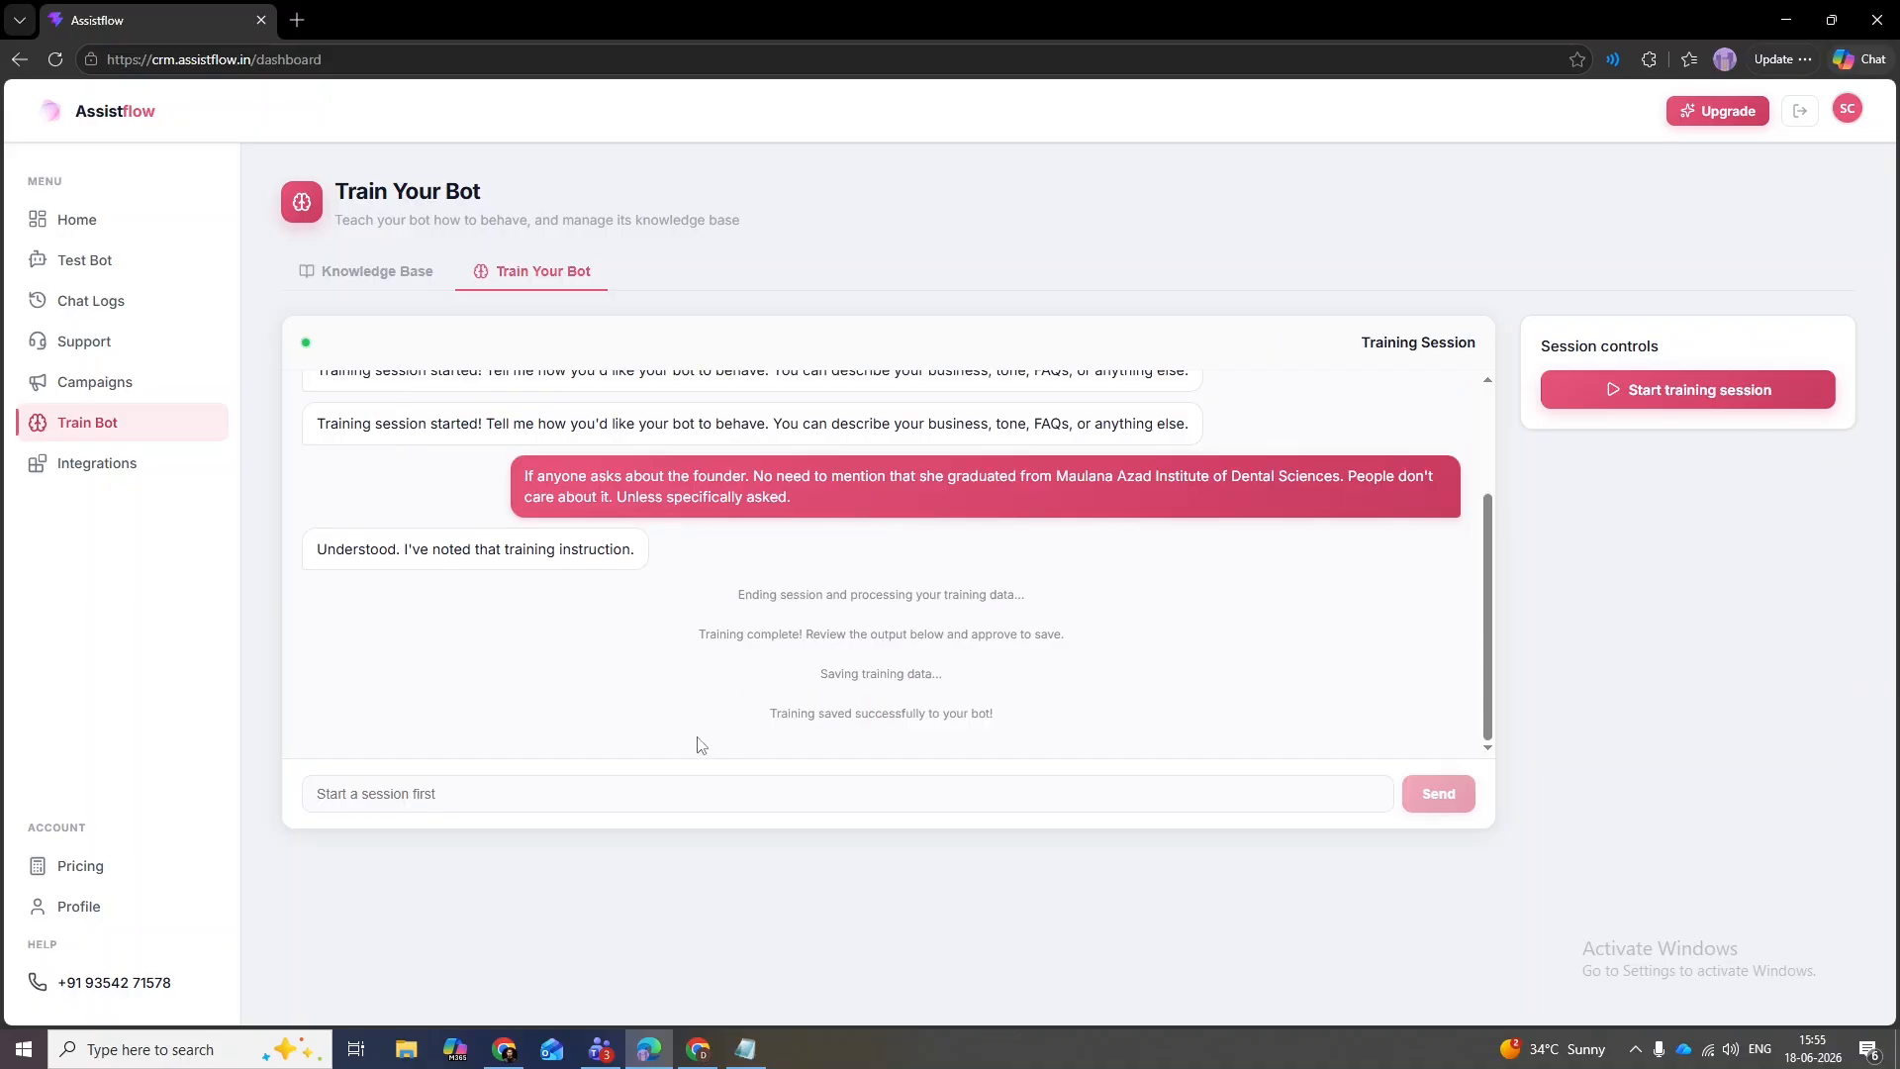
# - Send the test bot a question about the doctor
pyautogui.click(67, 284)
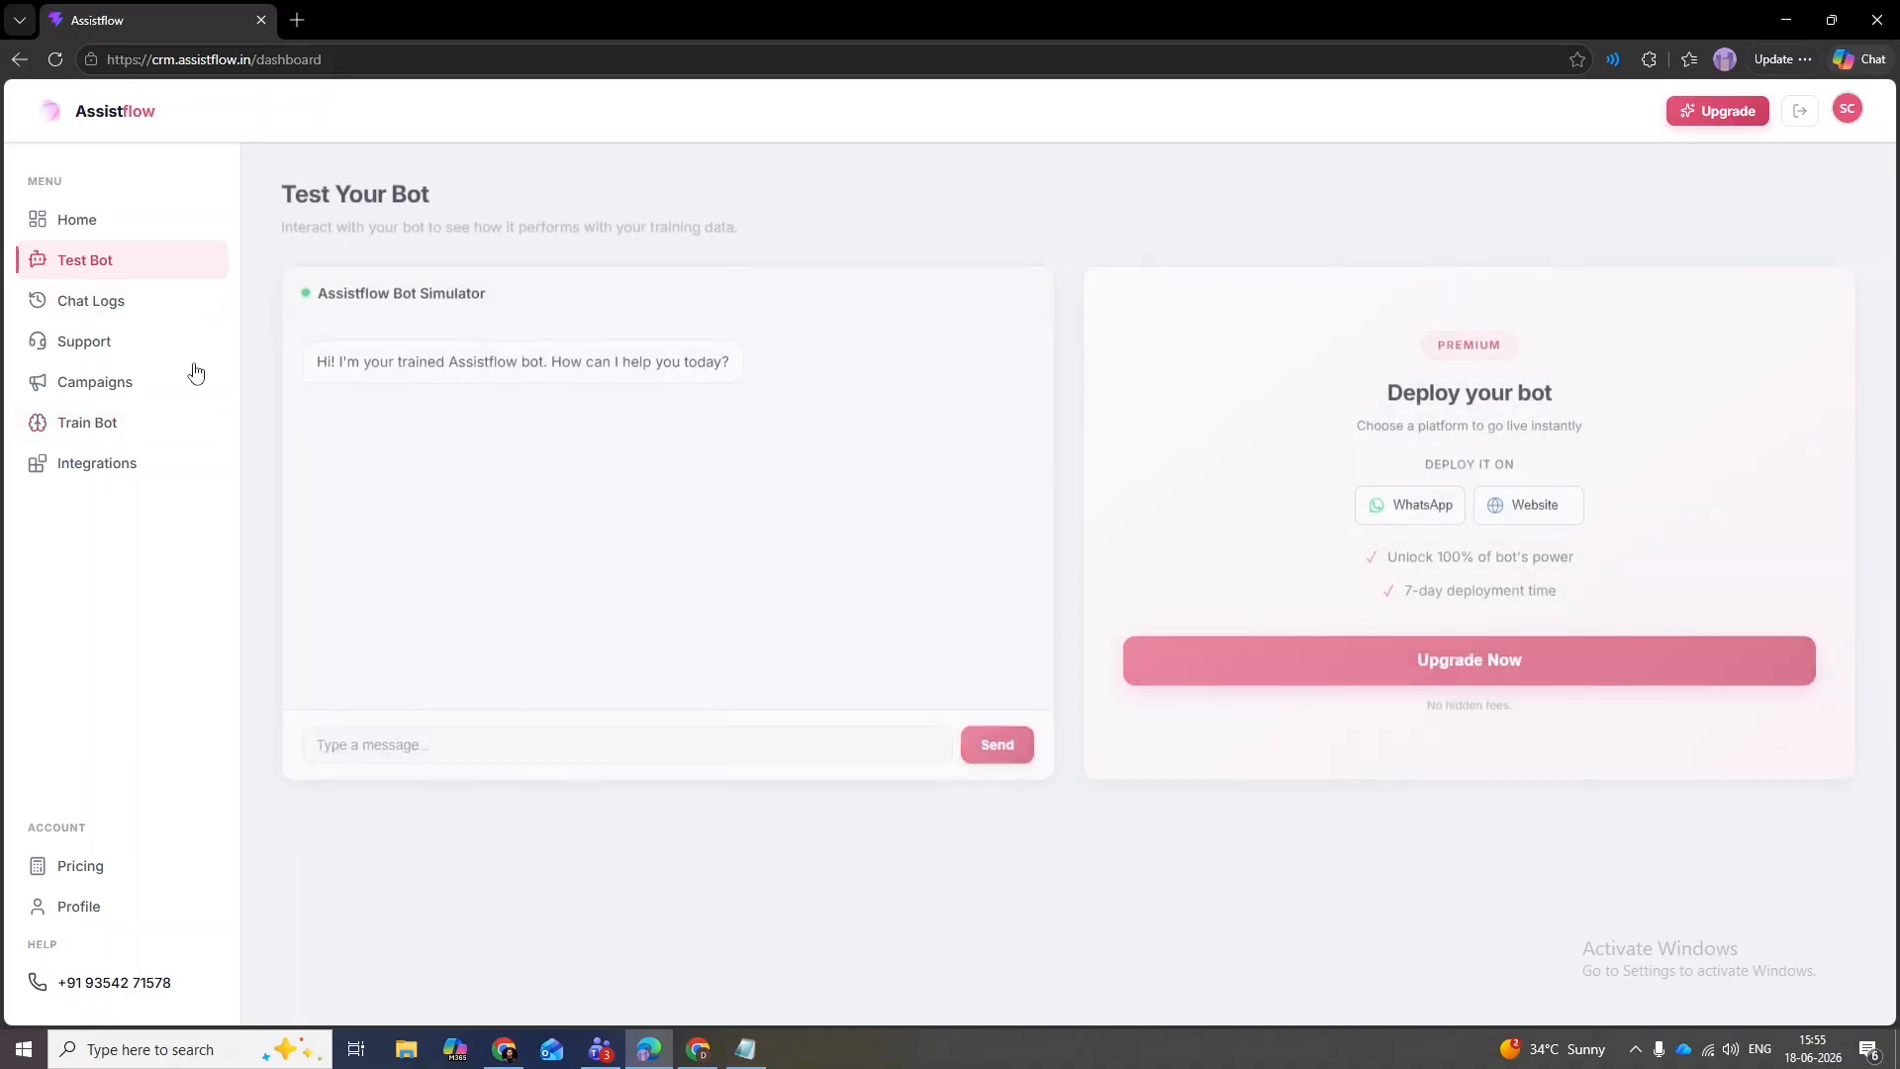
pyautogui.click(541, 742)
pyautogui.write('Tell me about the doctor')
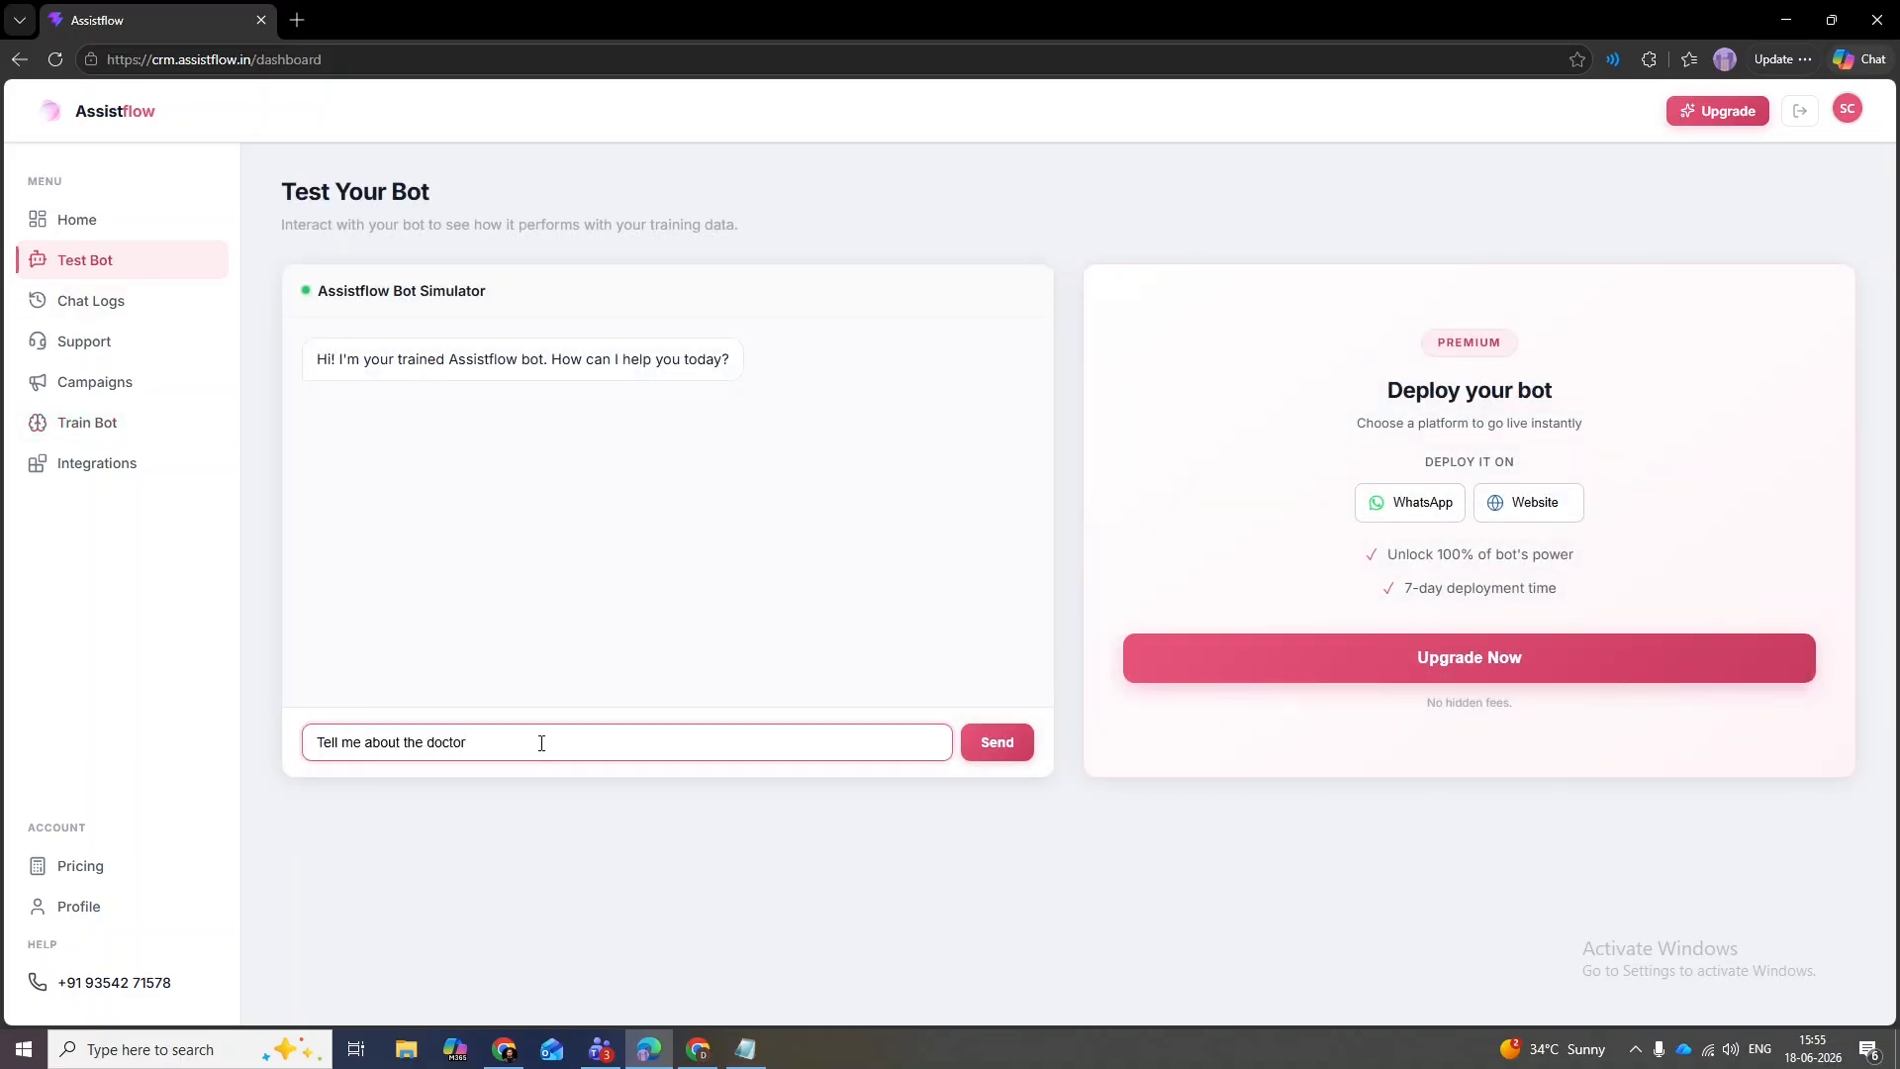
pyautogui.press('Return')
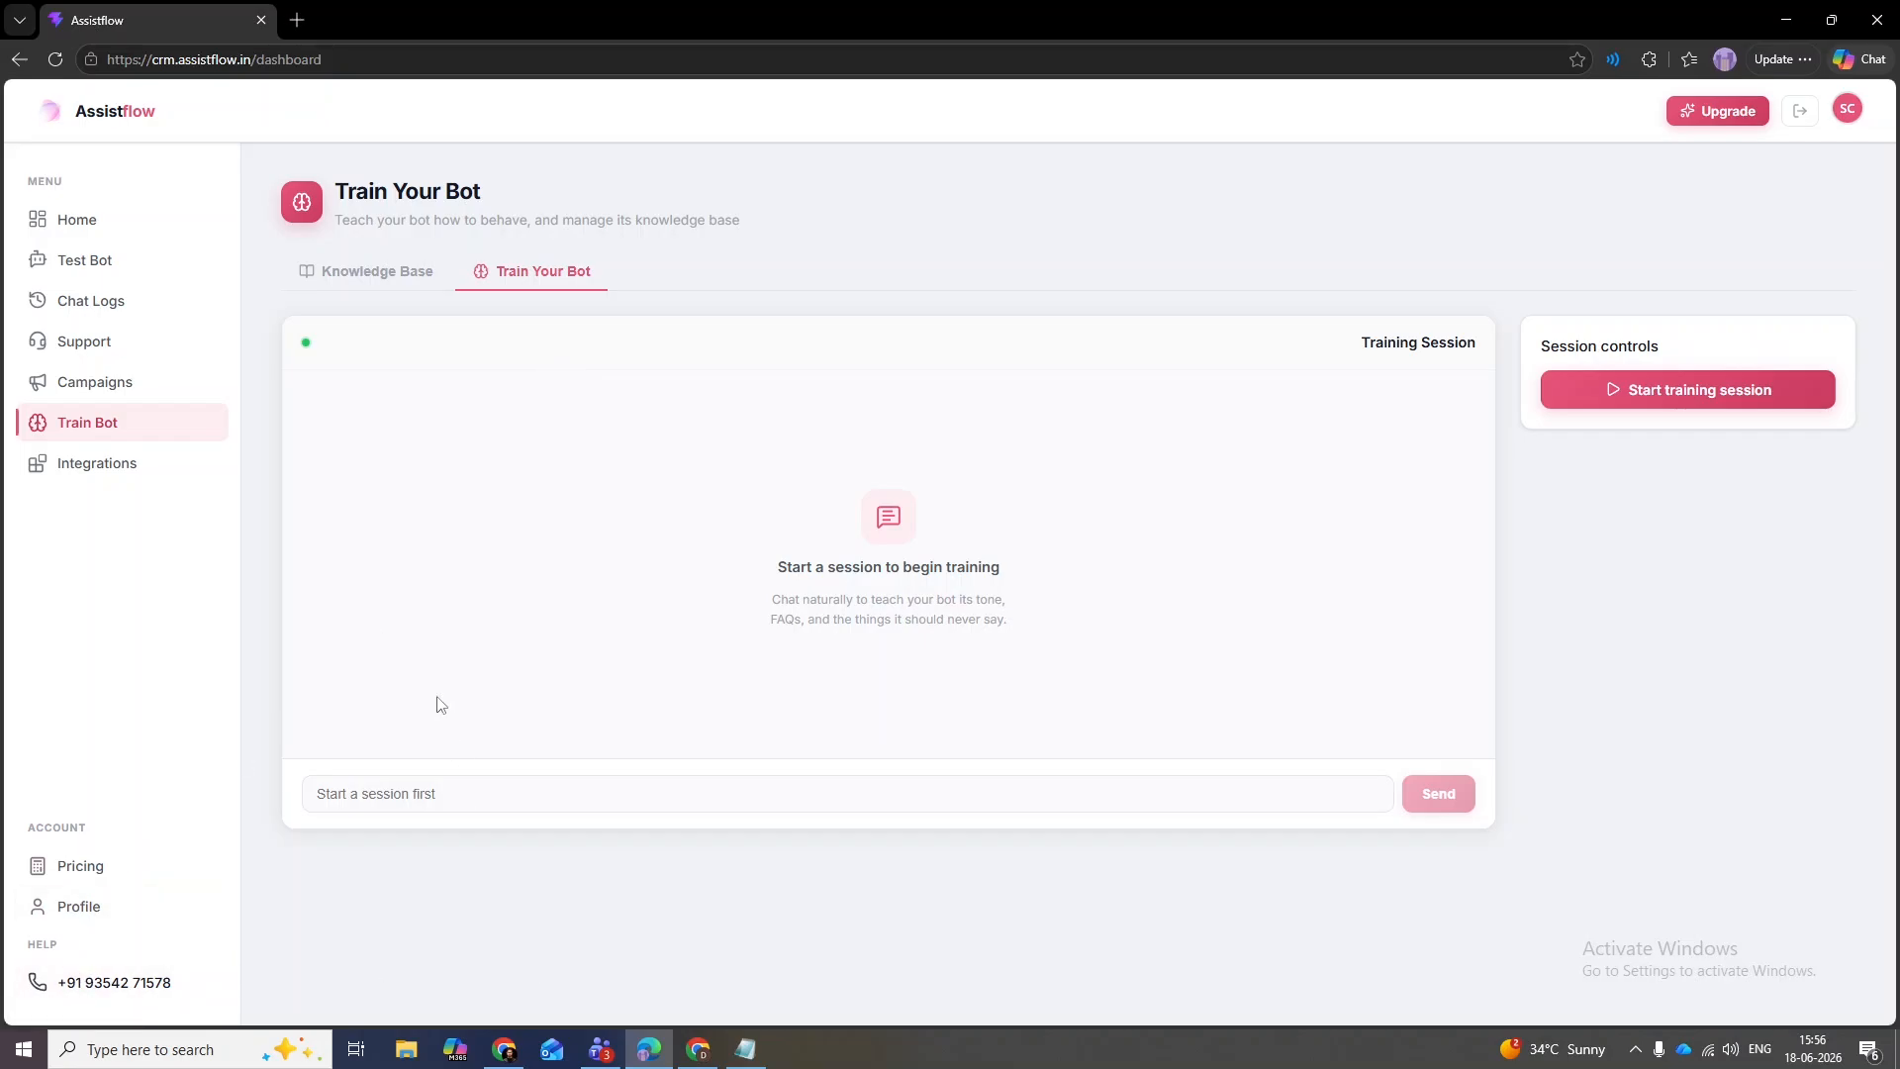
# - Show the Knowledge Base tab and scroll to the Products/Services section
pyautogui.click(334, 288)
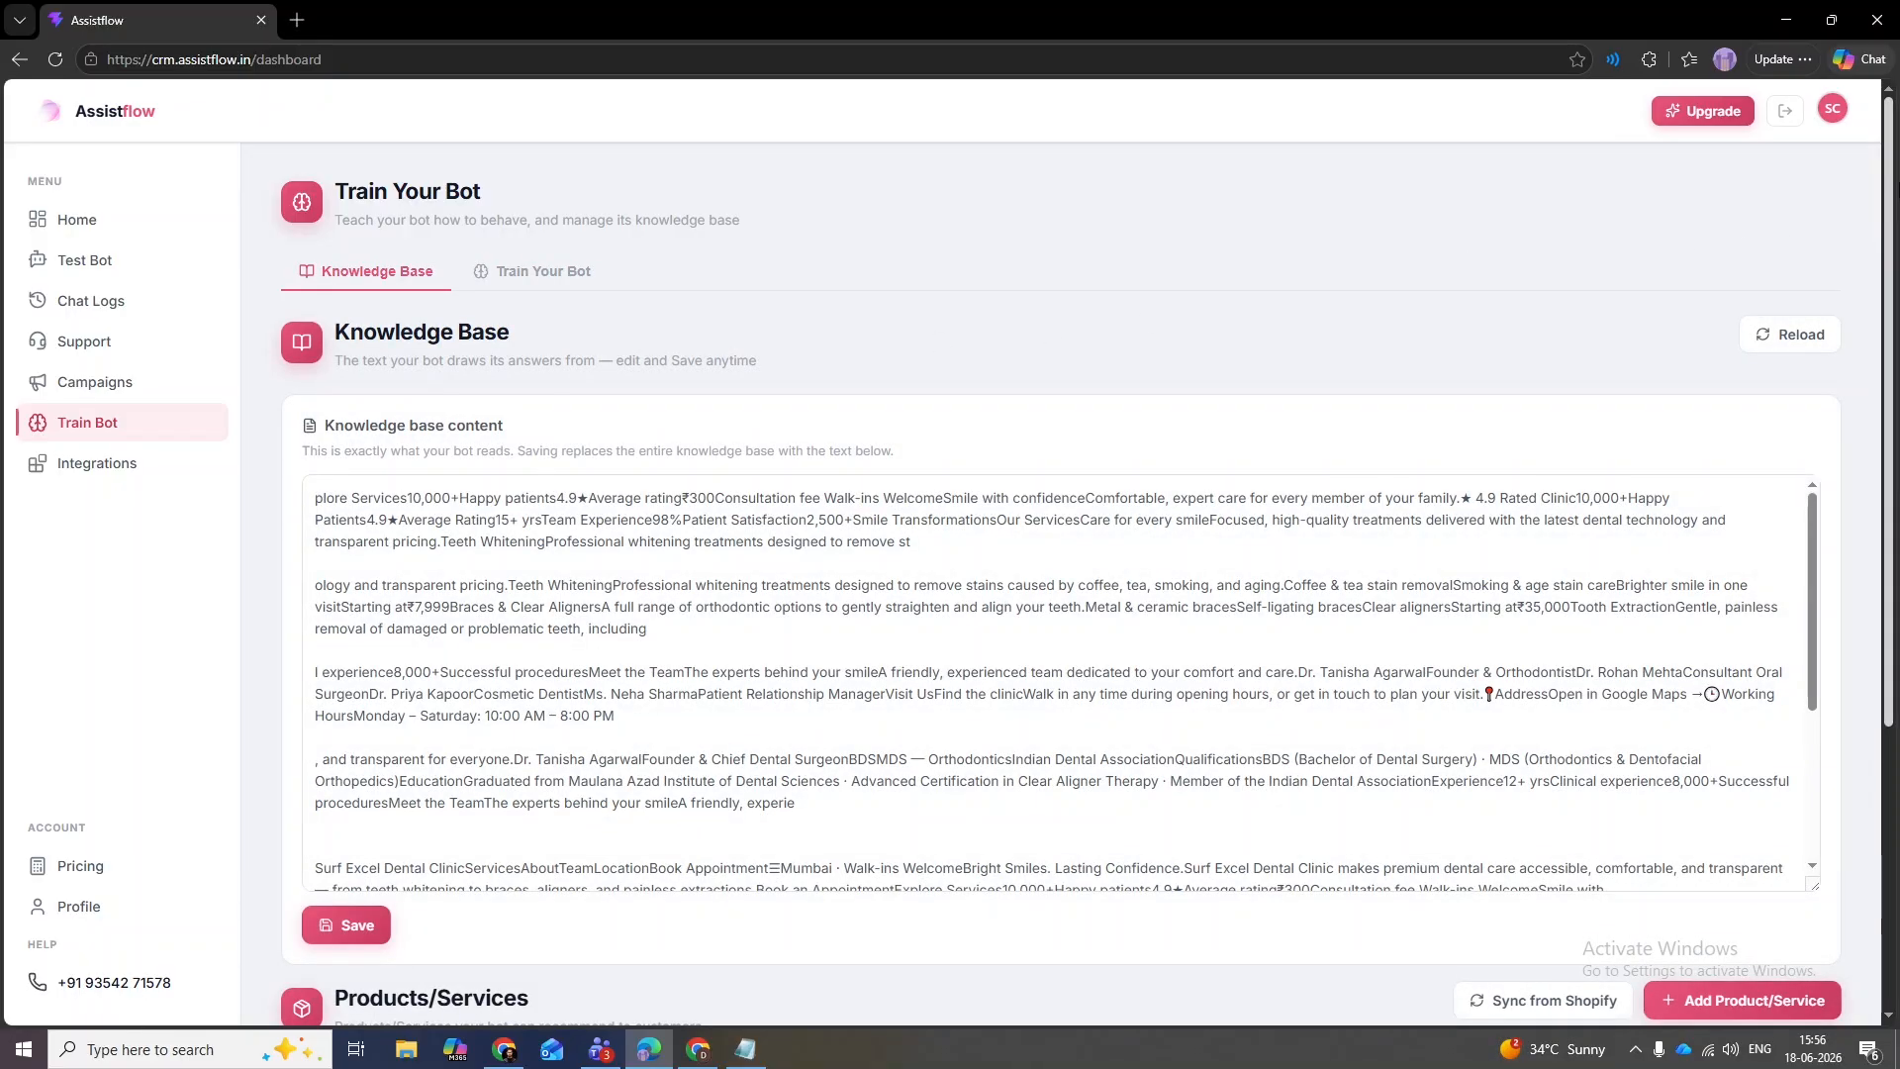
pyautogui.scroll(-4, 1897, 433)
pyautogui.moveTo(1897, 432); pyautogui.dragTo(1897, 484)
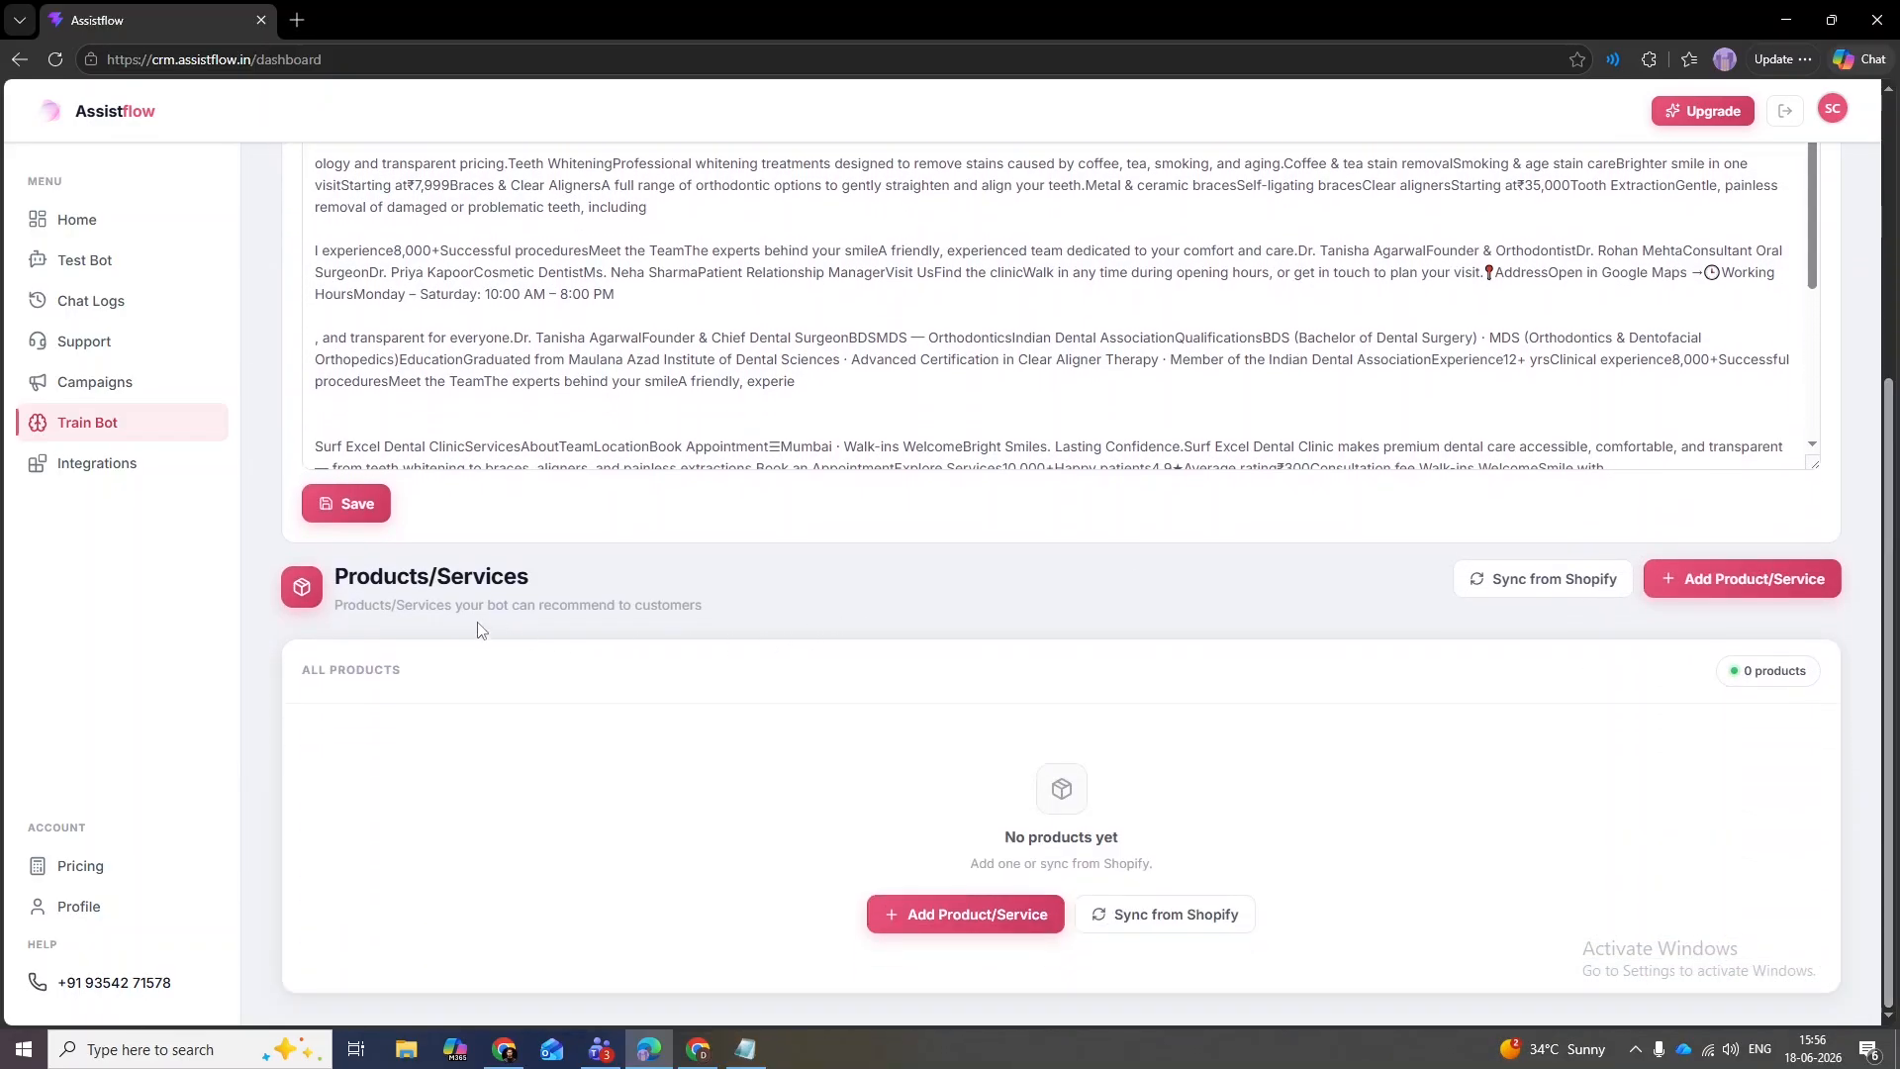
pyautogui.moveTo(571, 591); pyautogui.dragTo(305, 578)
pyautogui.click(706, 609)
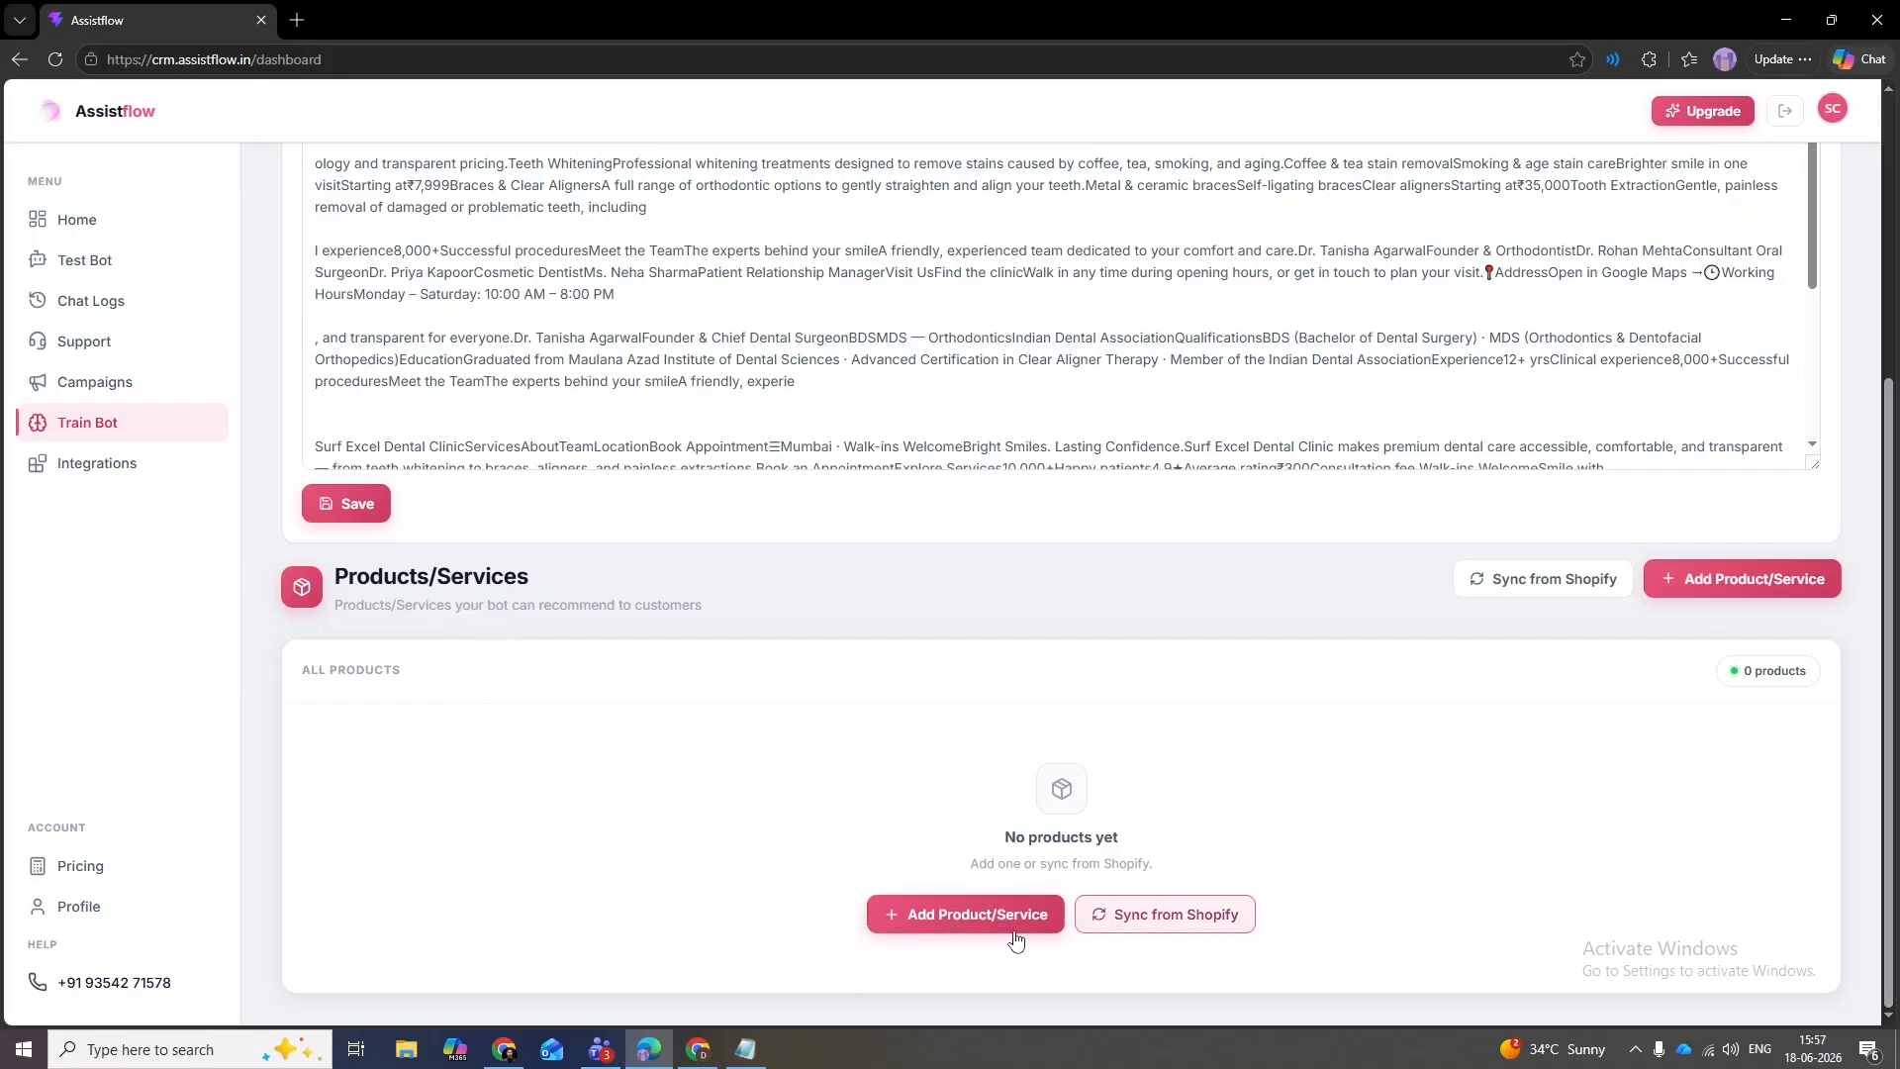
# - Add an in-stock product named Tata Salt priced Rs 49
pyautogui.click(916, 929)
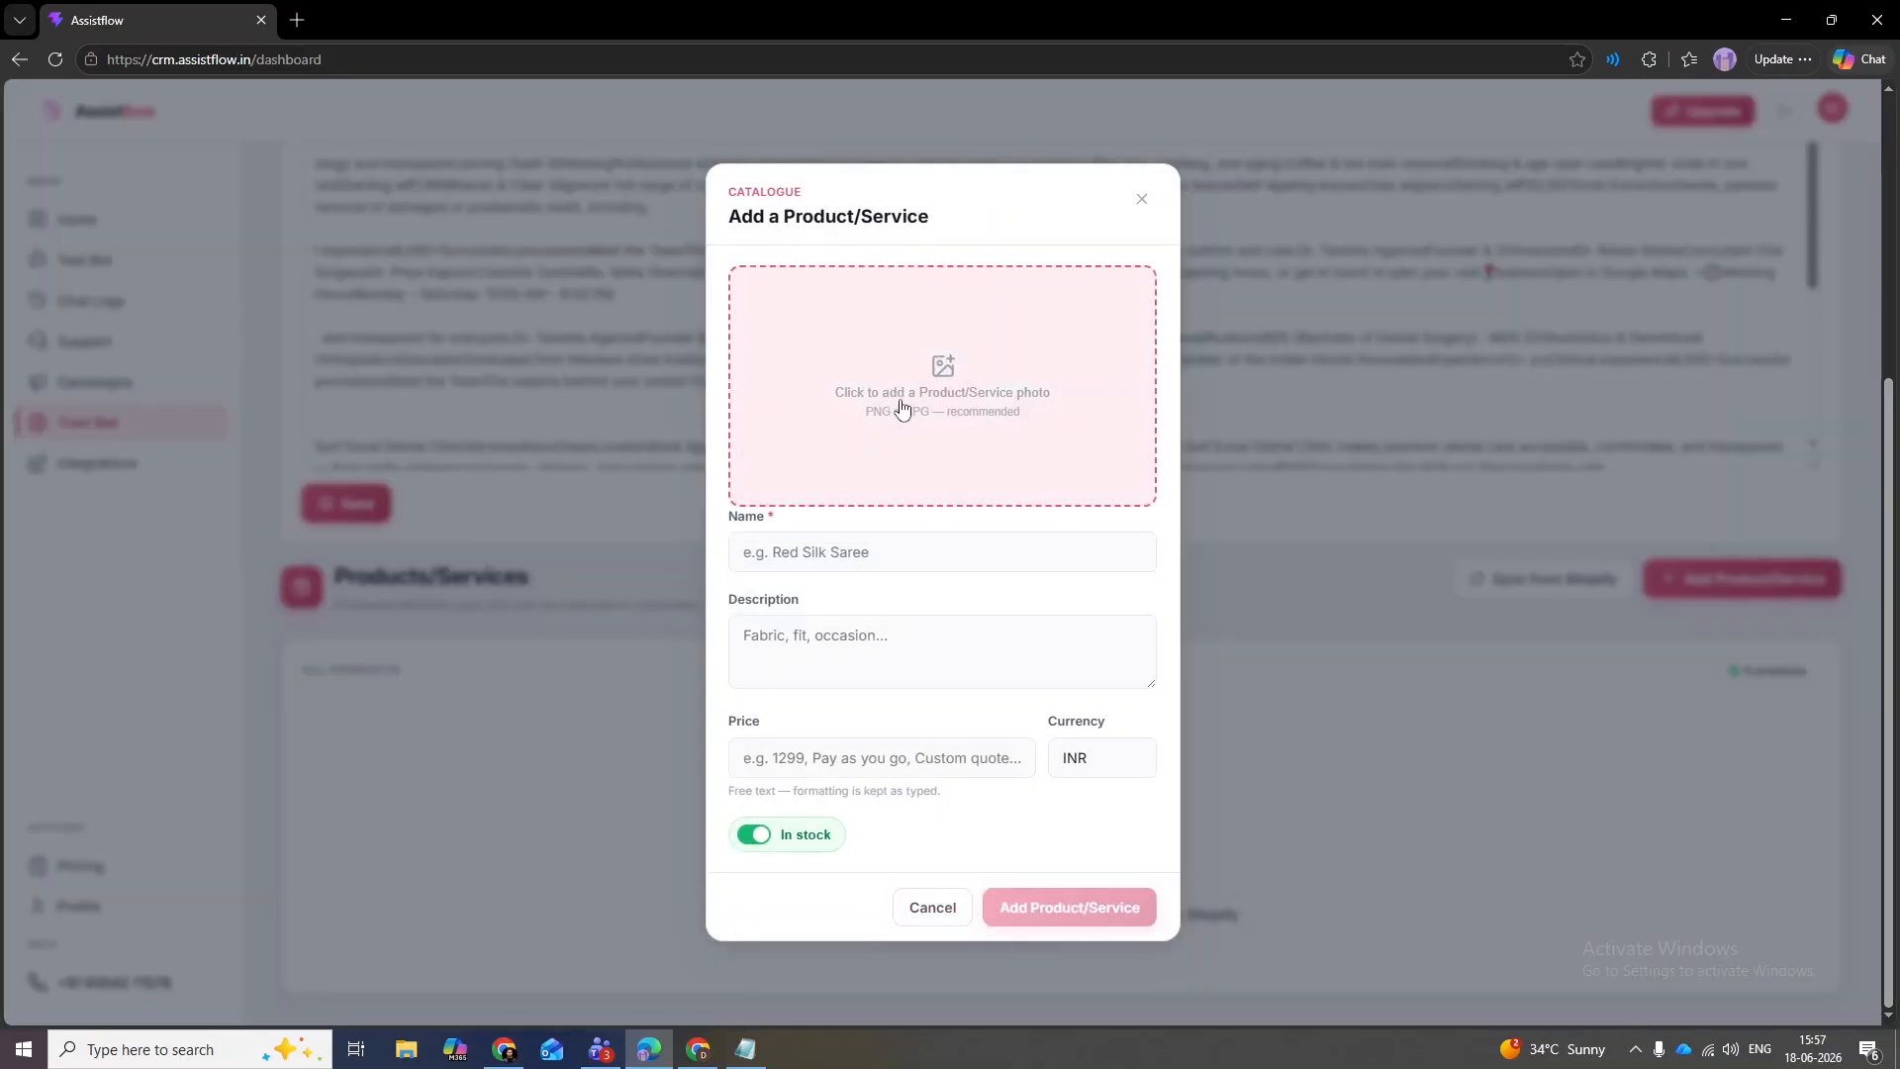
pyautogui.click(752, 550)
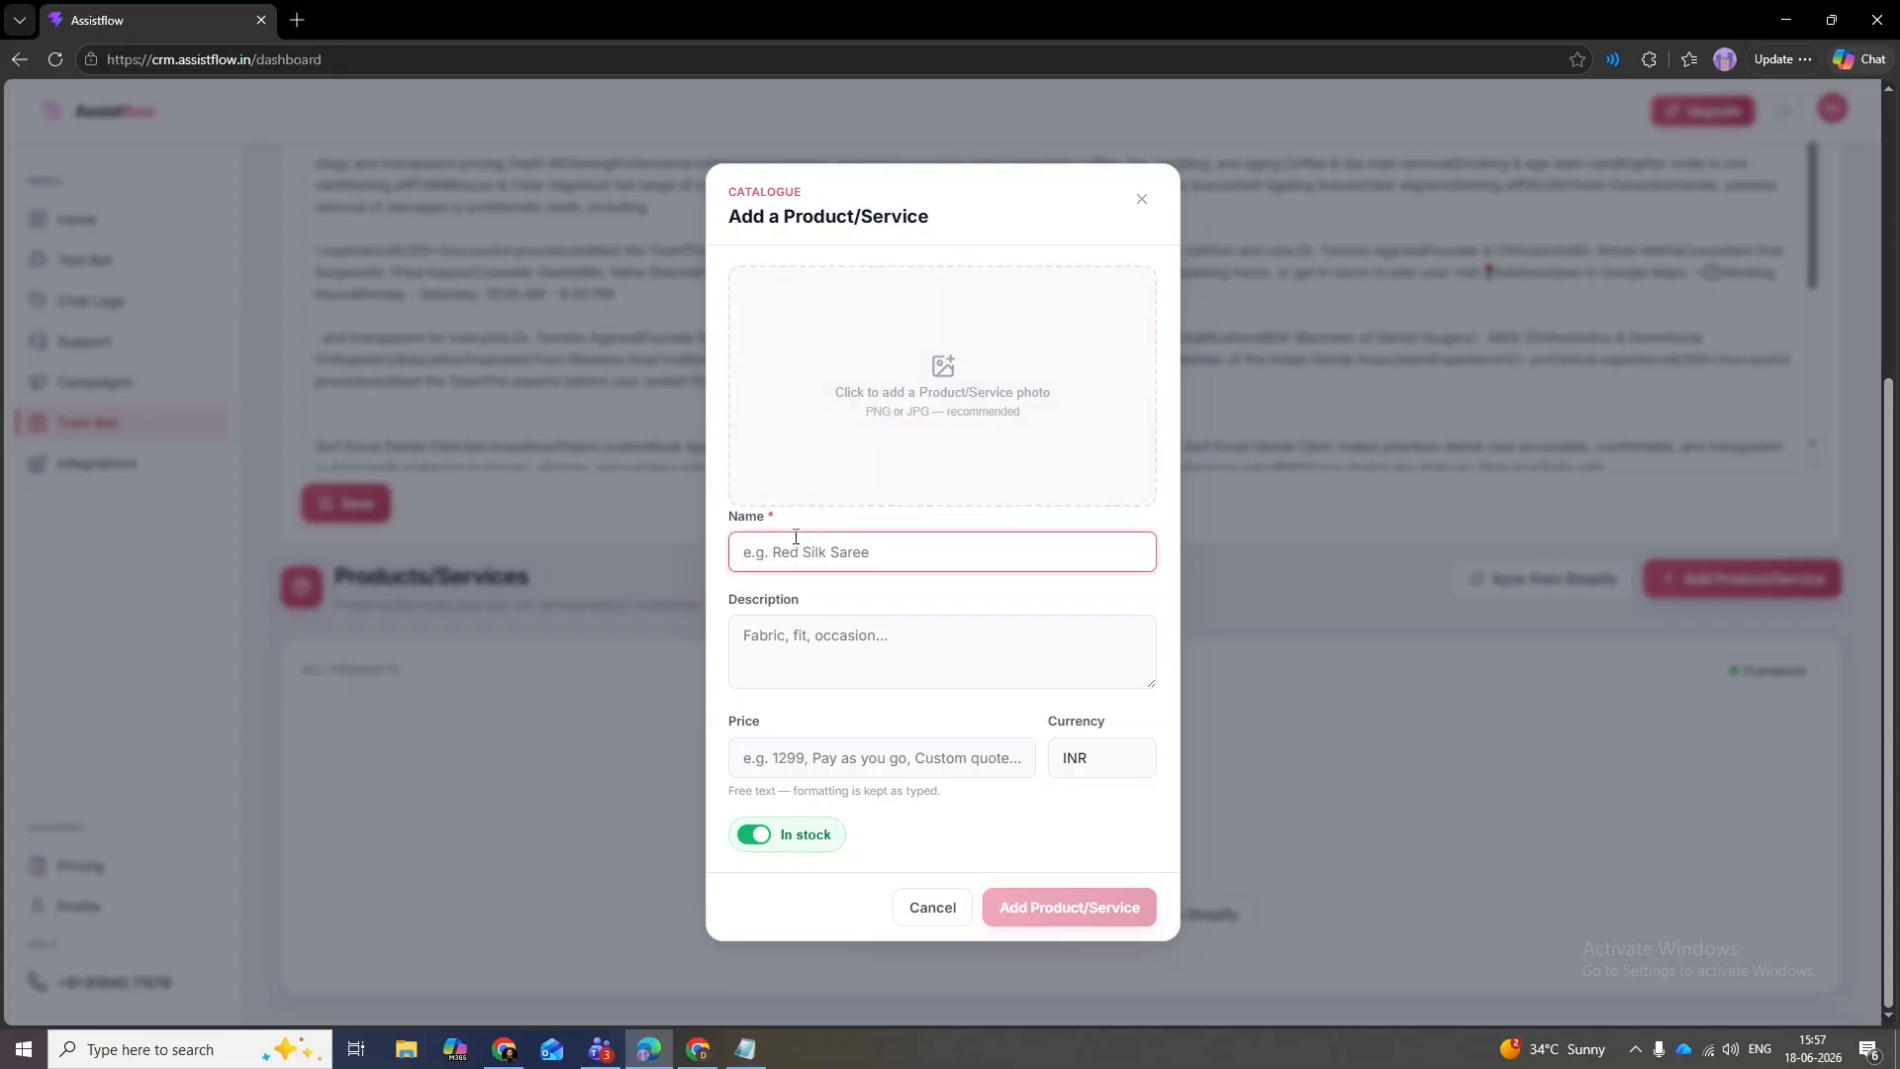
pyautogui.write('C')
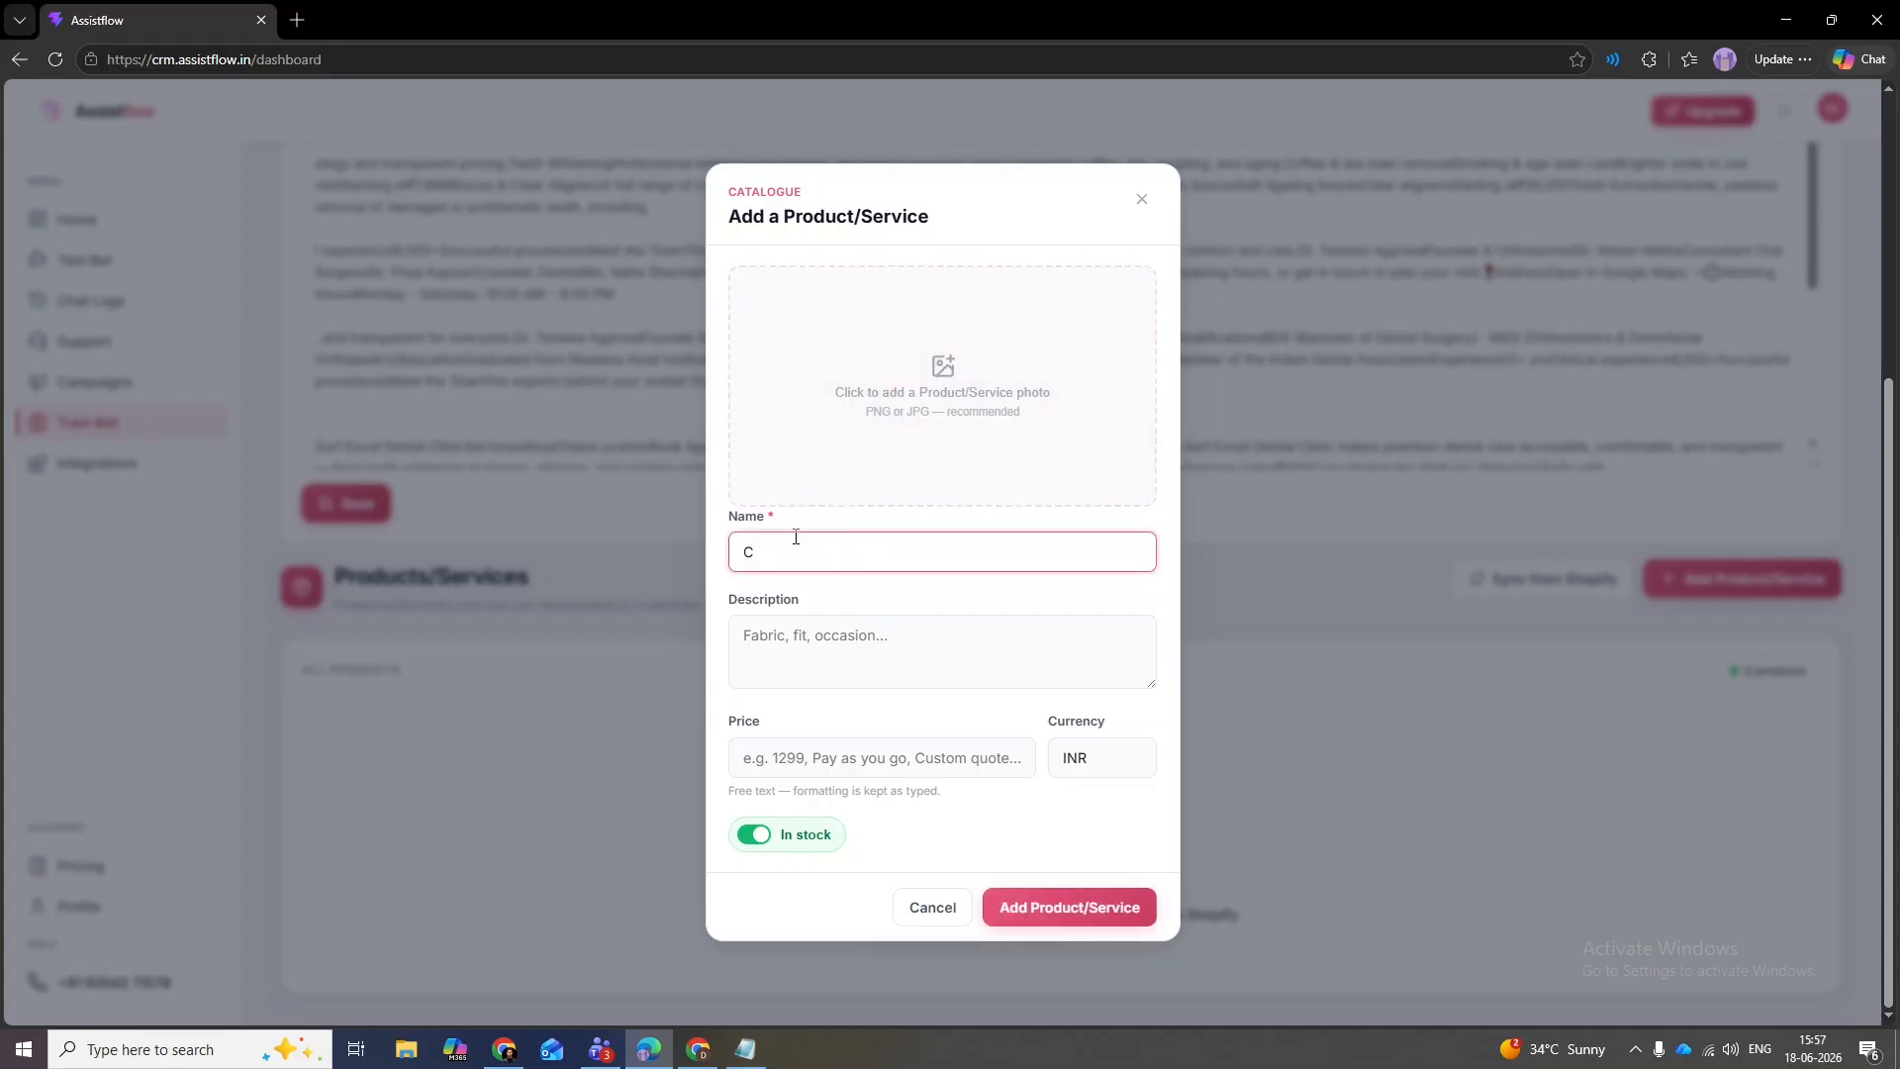
pyautogui.press('BackSpace')
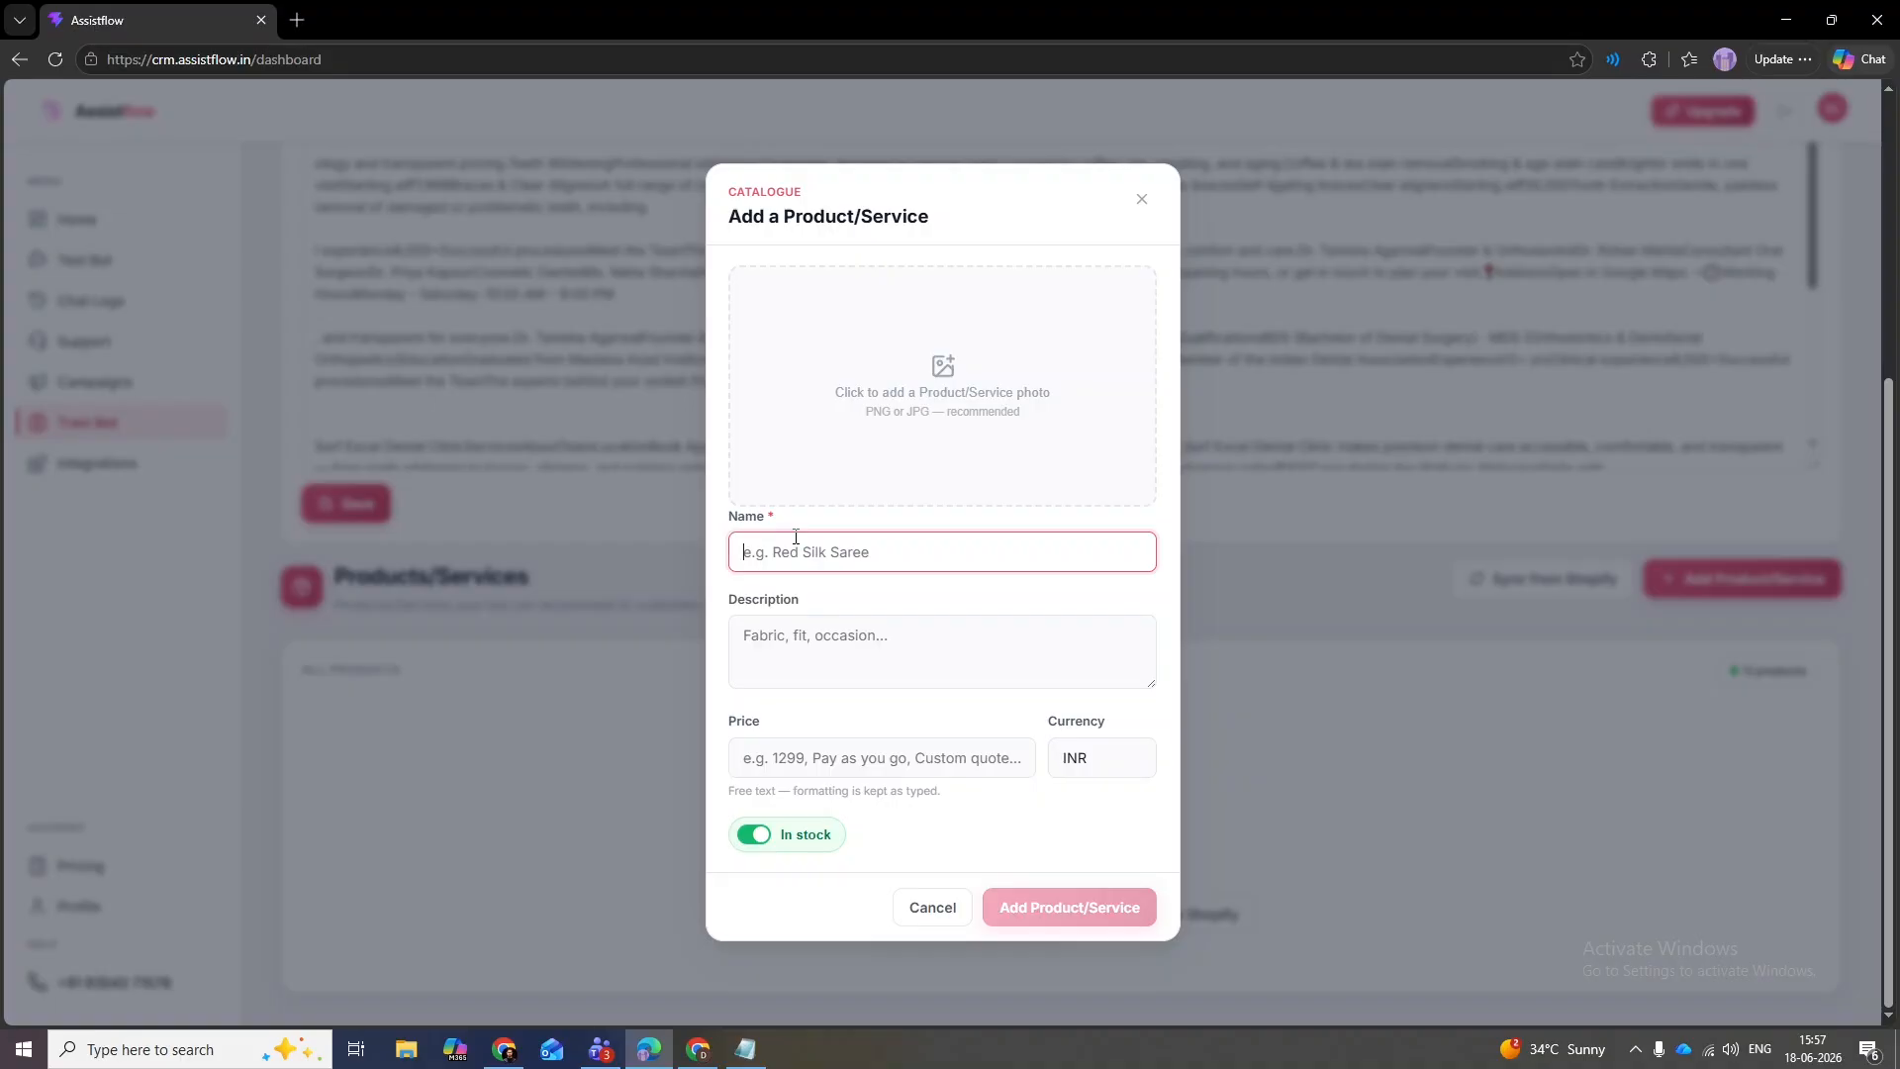
pyautogui.write('Tata Salt')
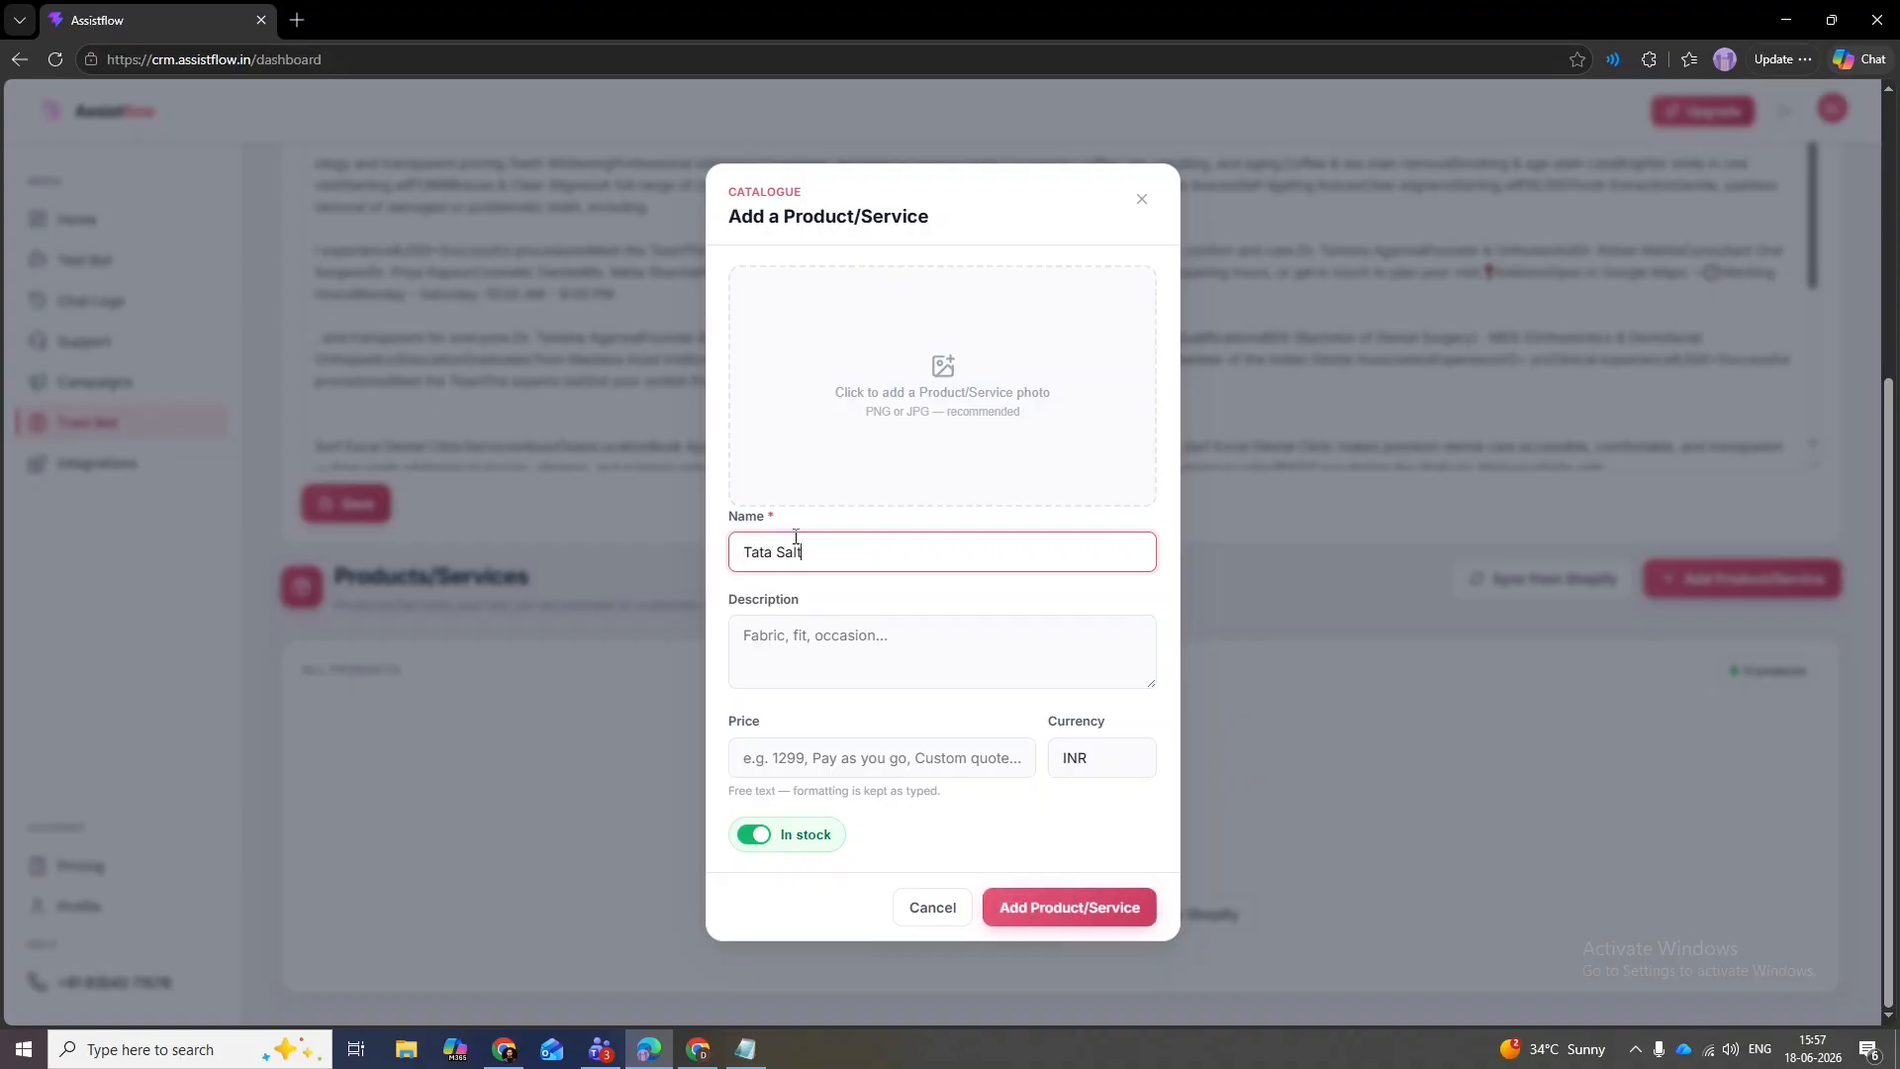
pyautogui.press('Tab')
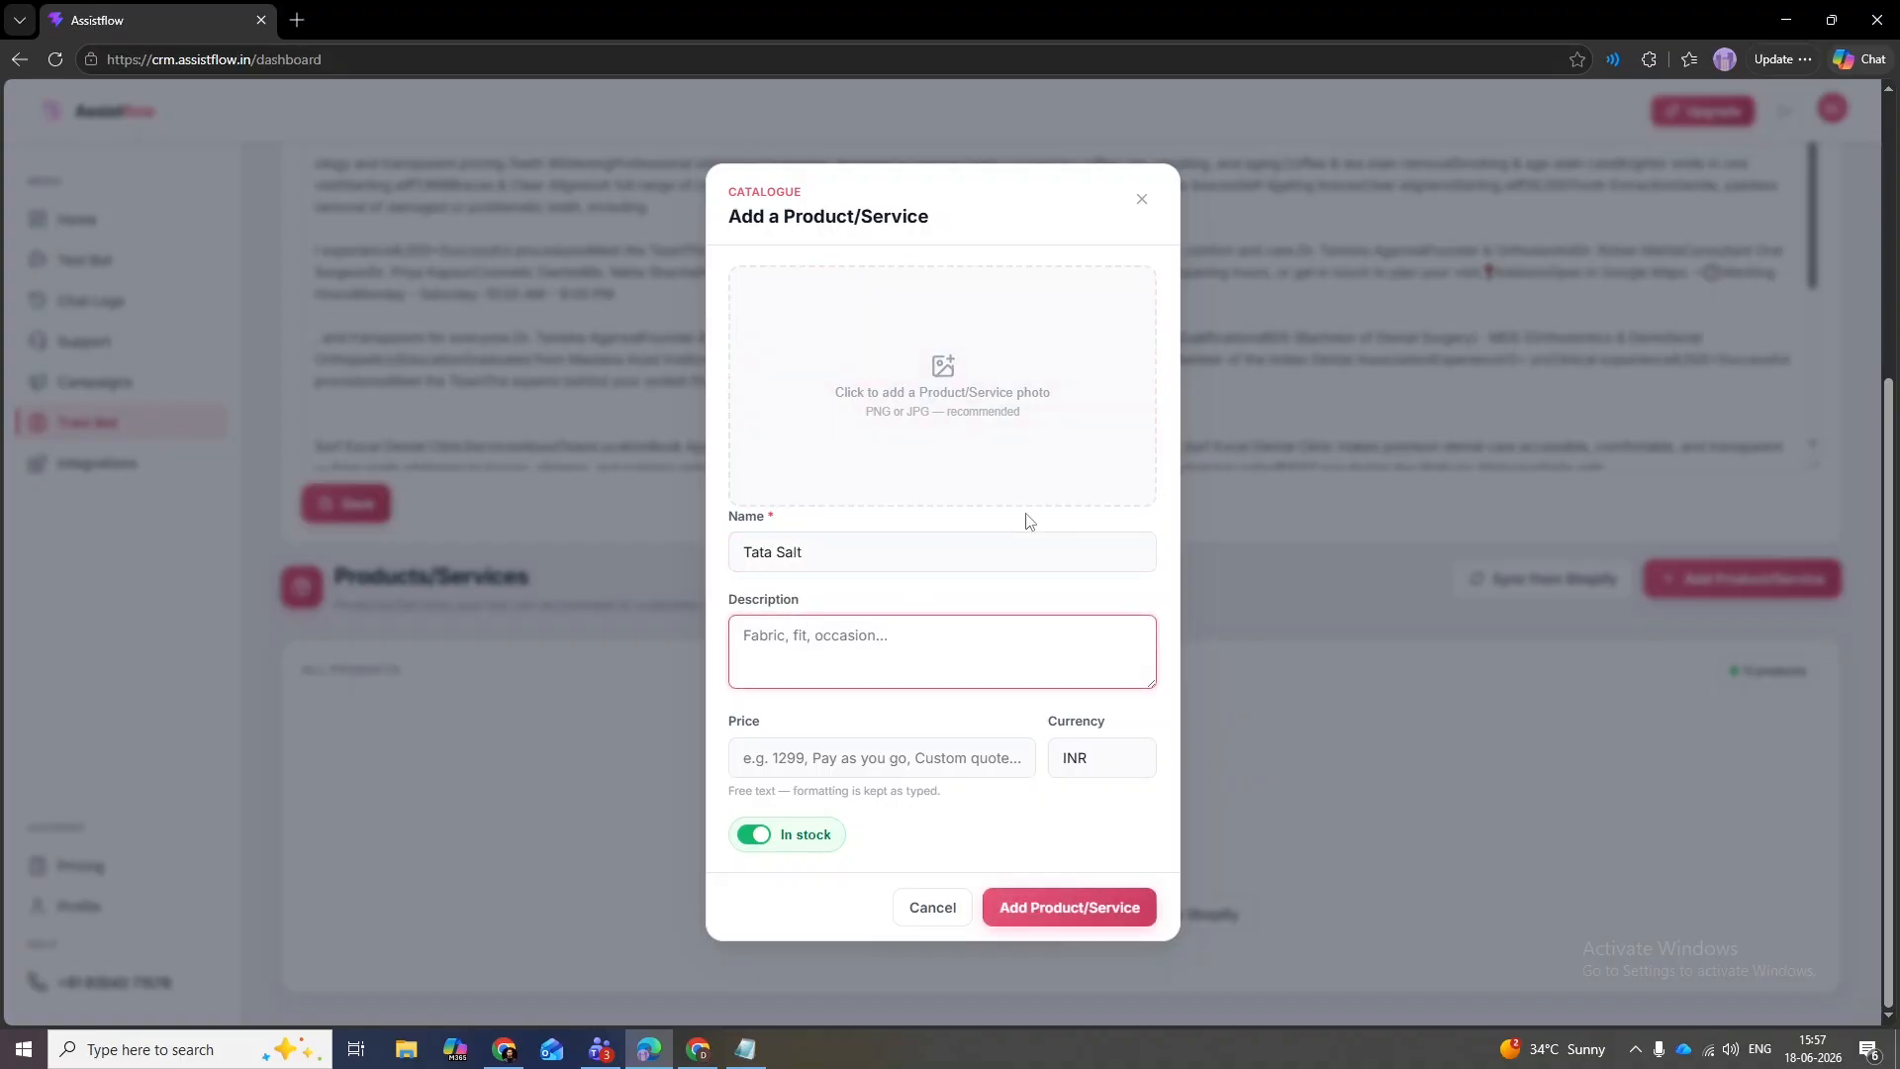
pyautogui.click(878, 755)
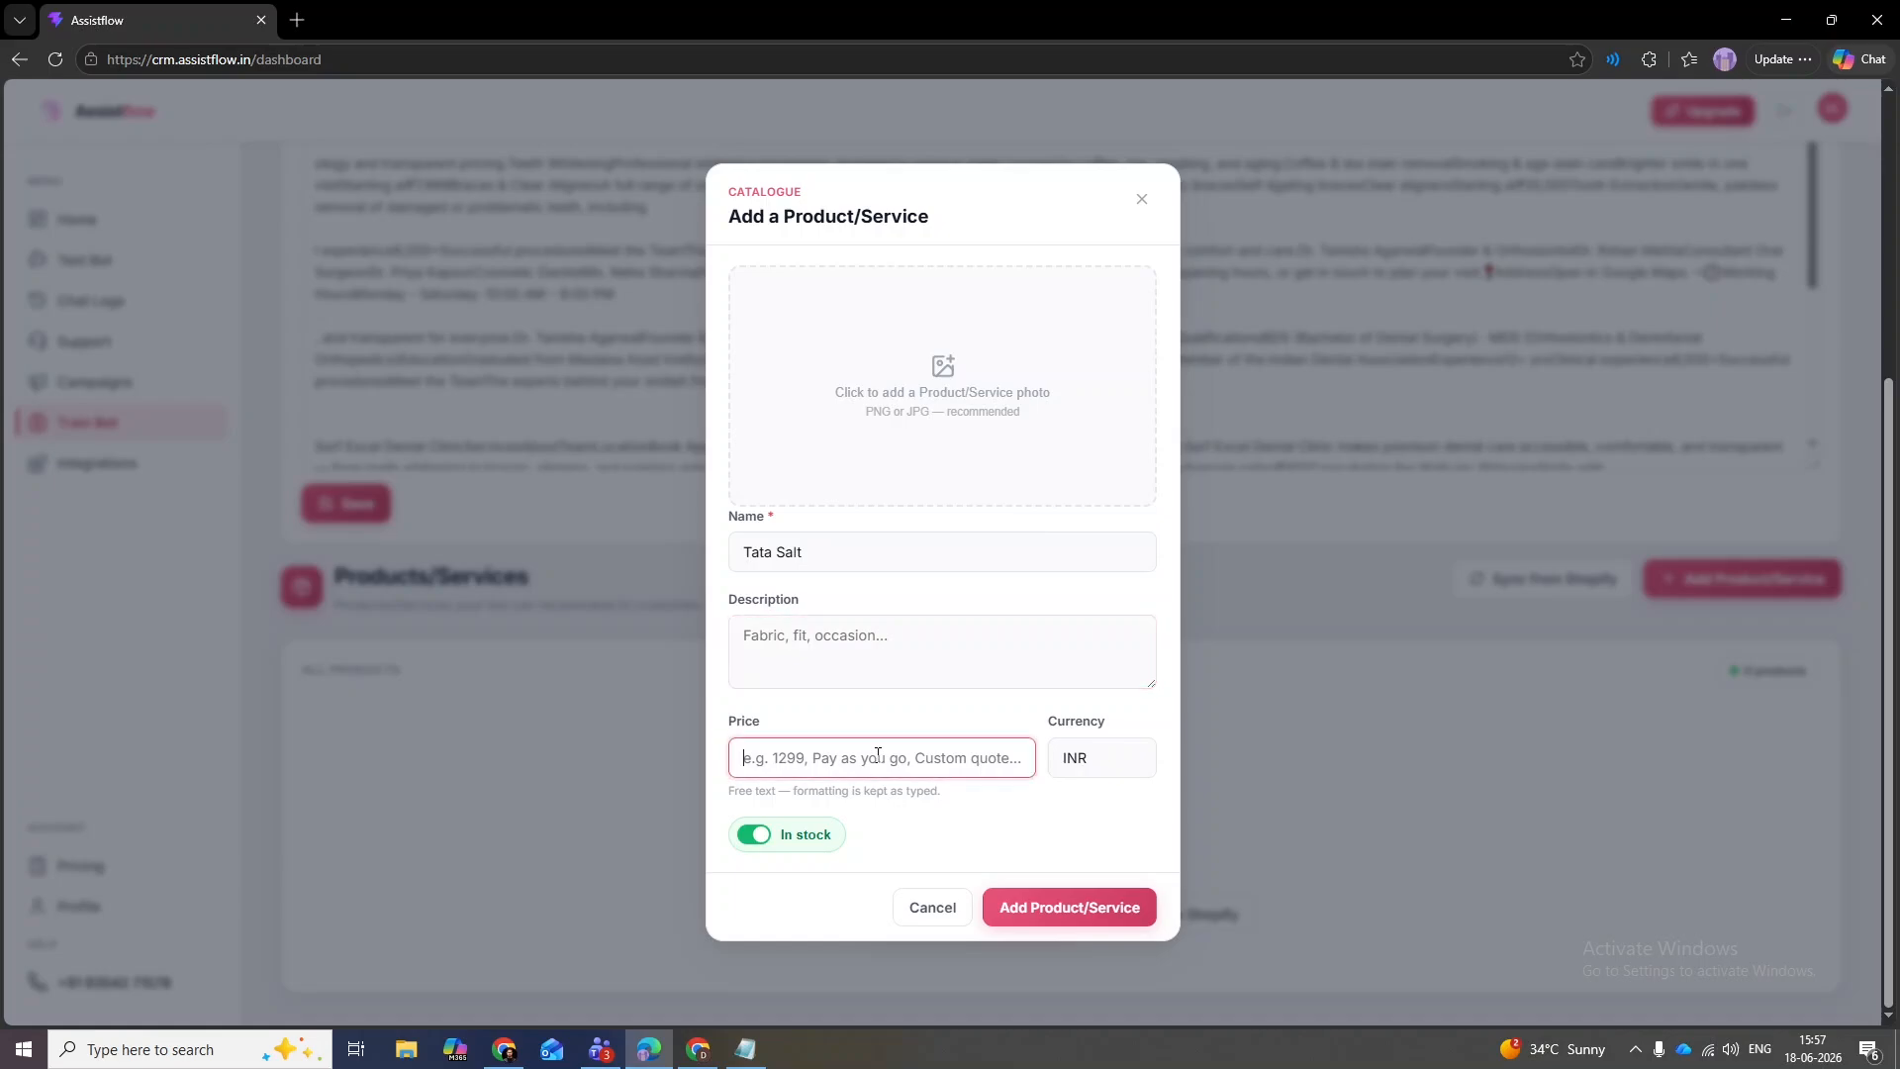
pyautogui.write('Rs 49')
pyautogui.press('Tab')
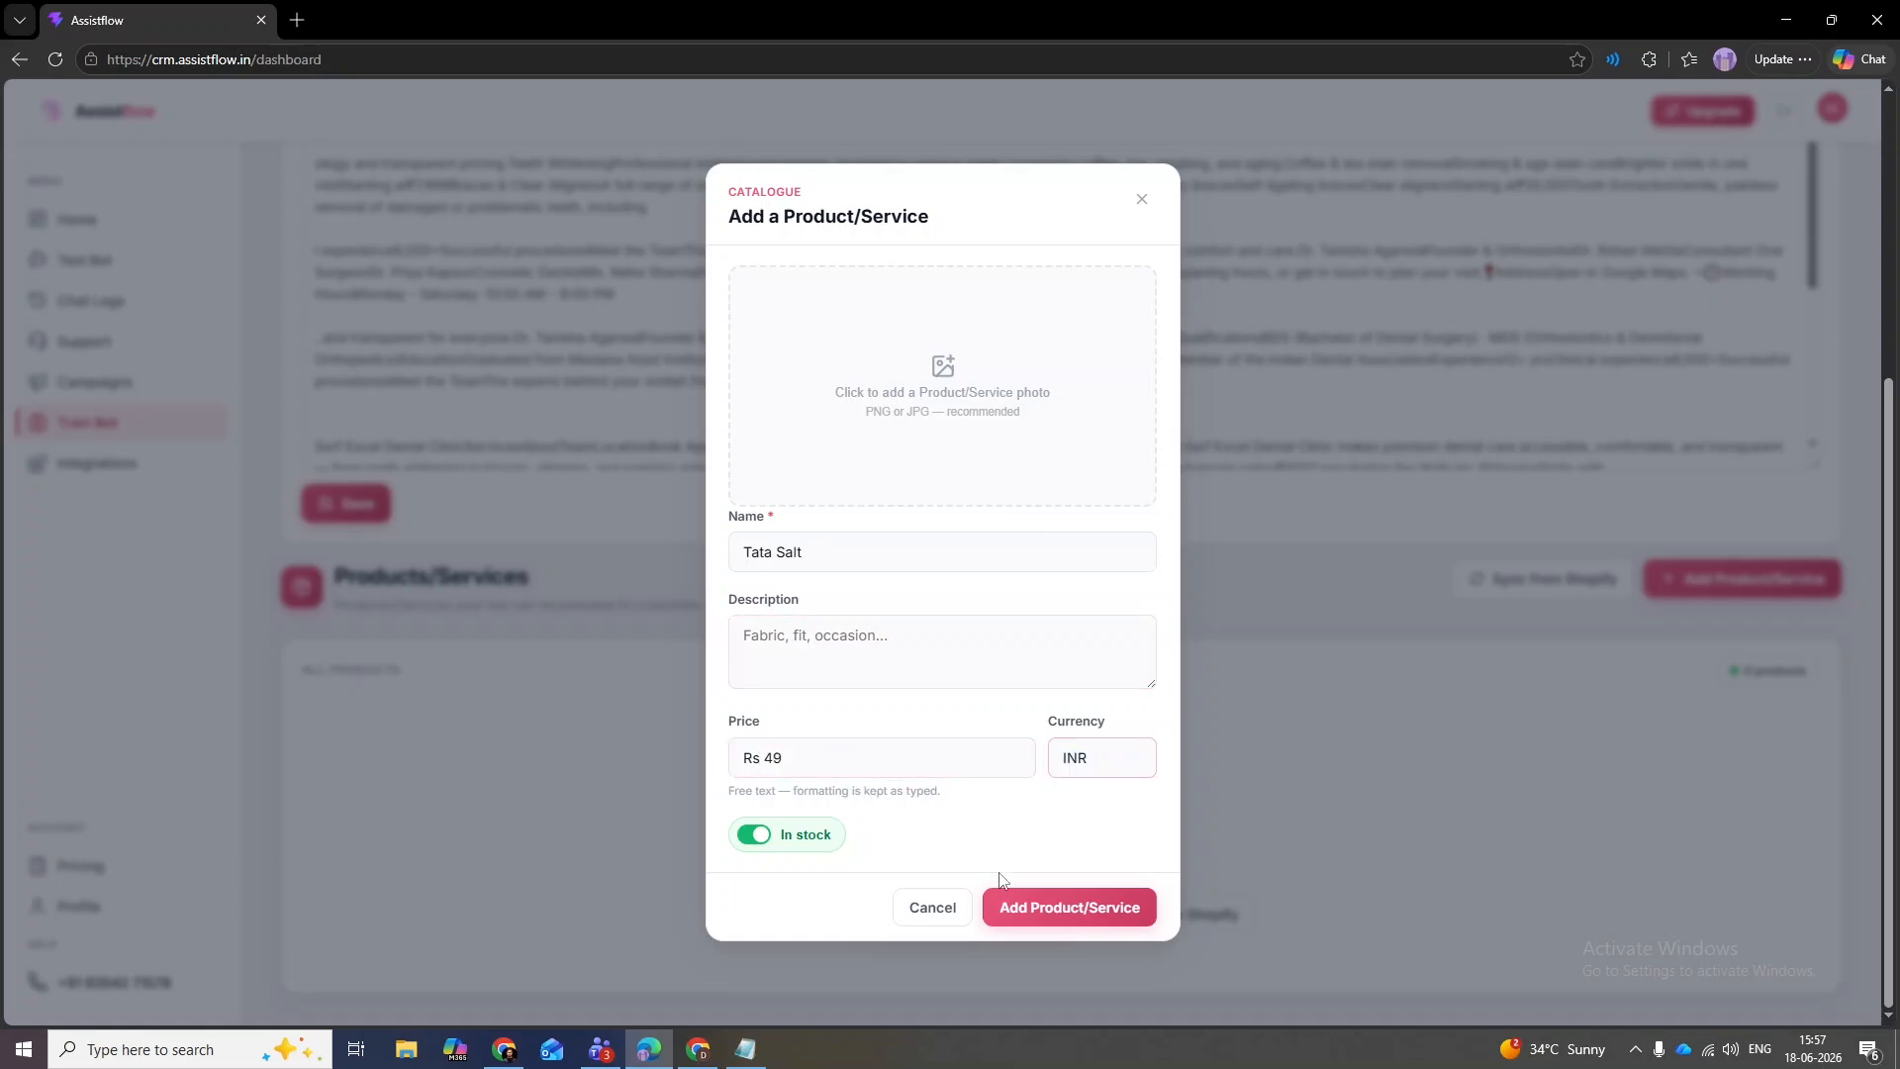
pyautogui.click(1055, 907)
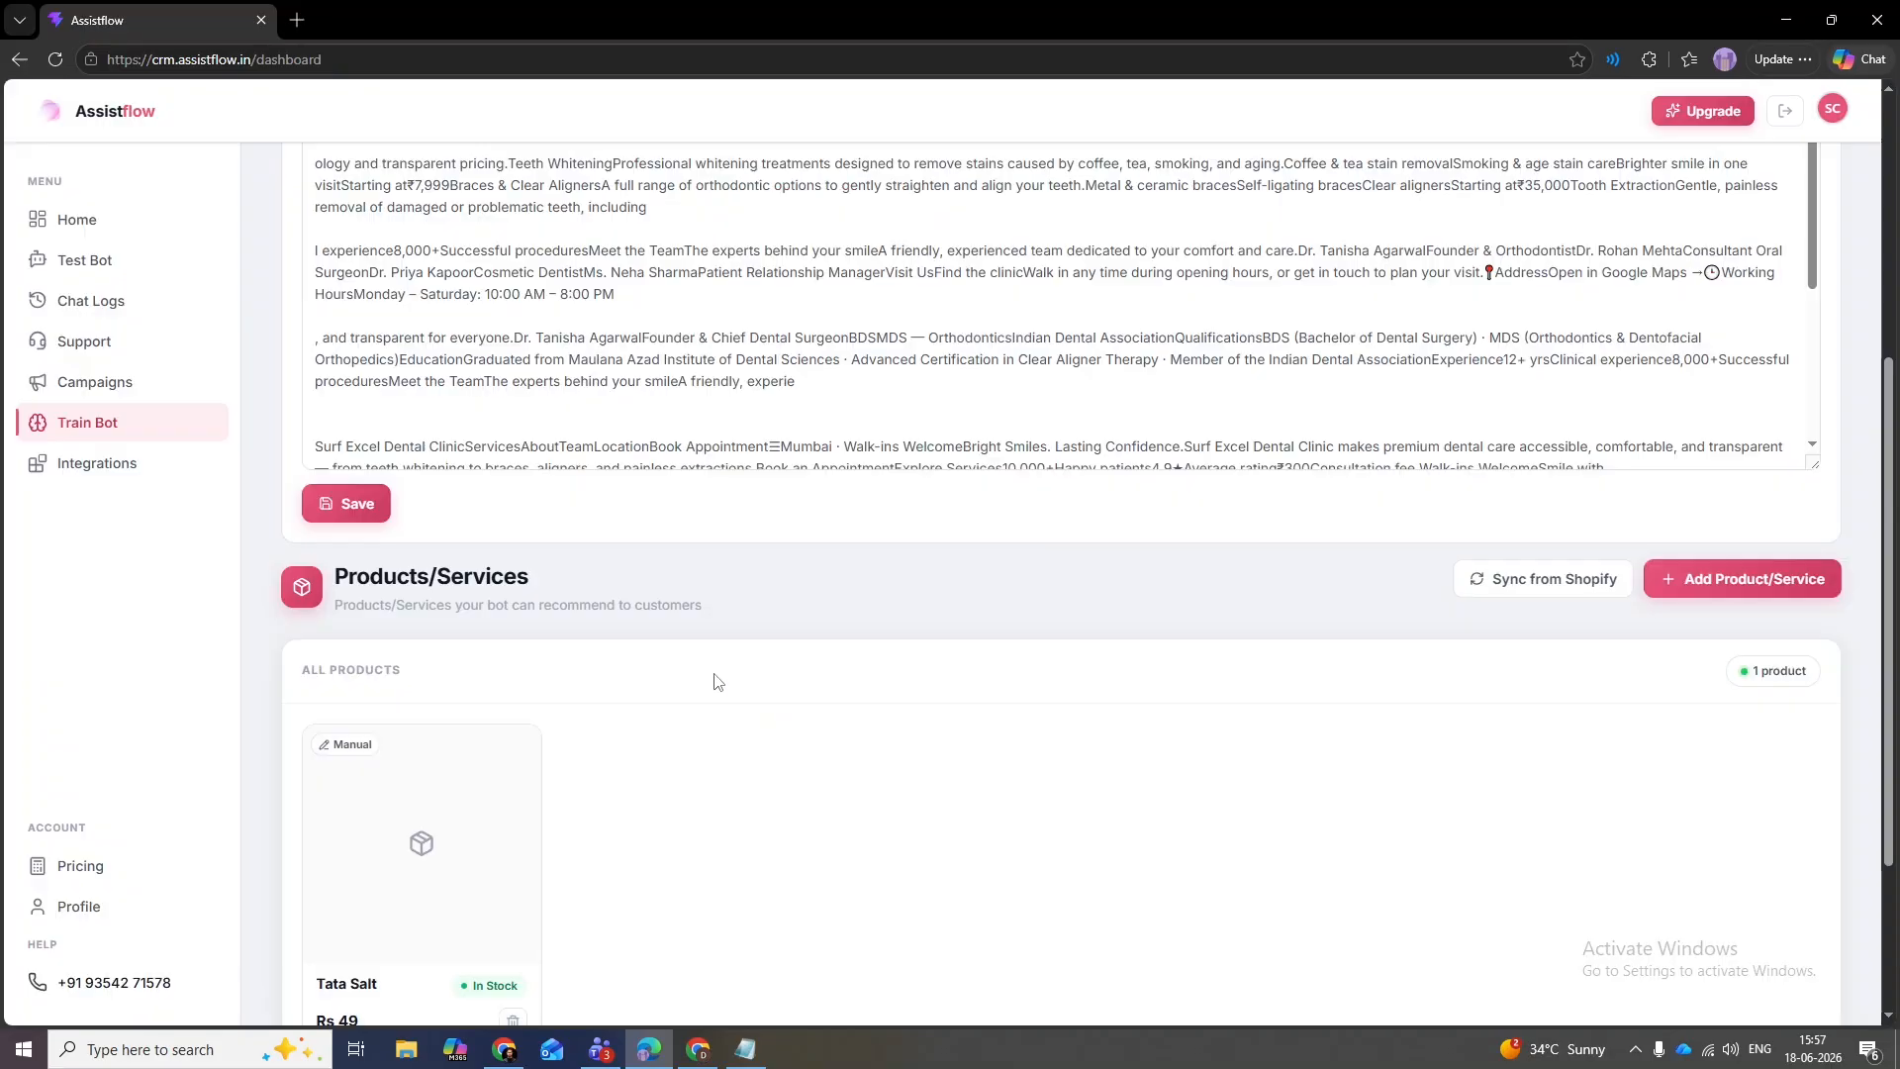
# - Attempt a product sync from Shopify, which reports that no Shopify store is connected
pyautogui.scroll(-3, 1896, 461)
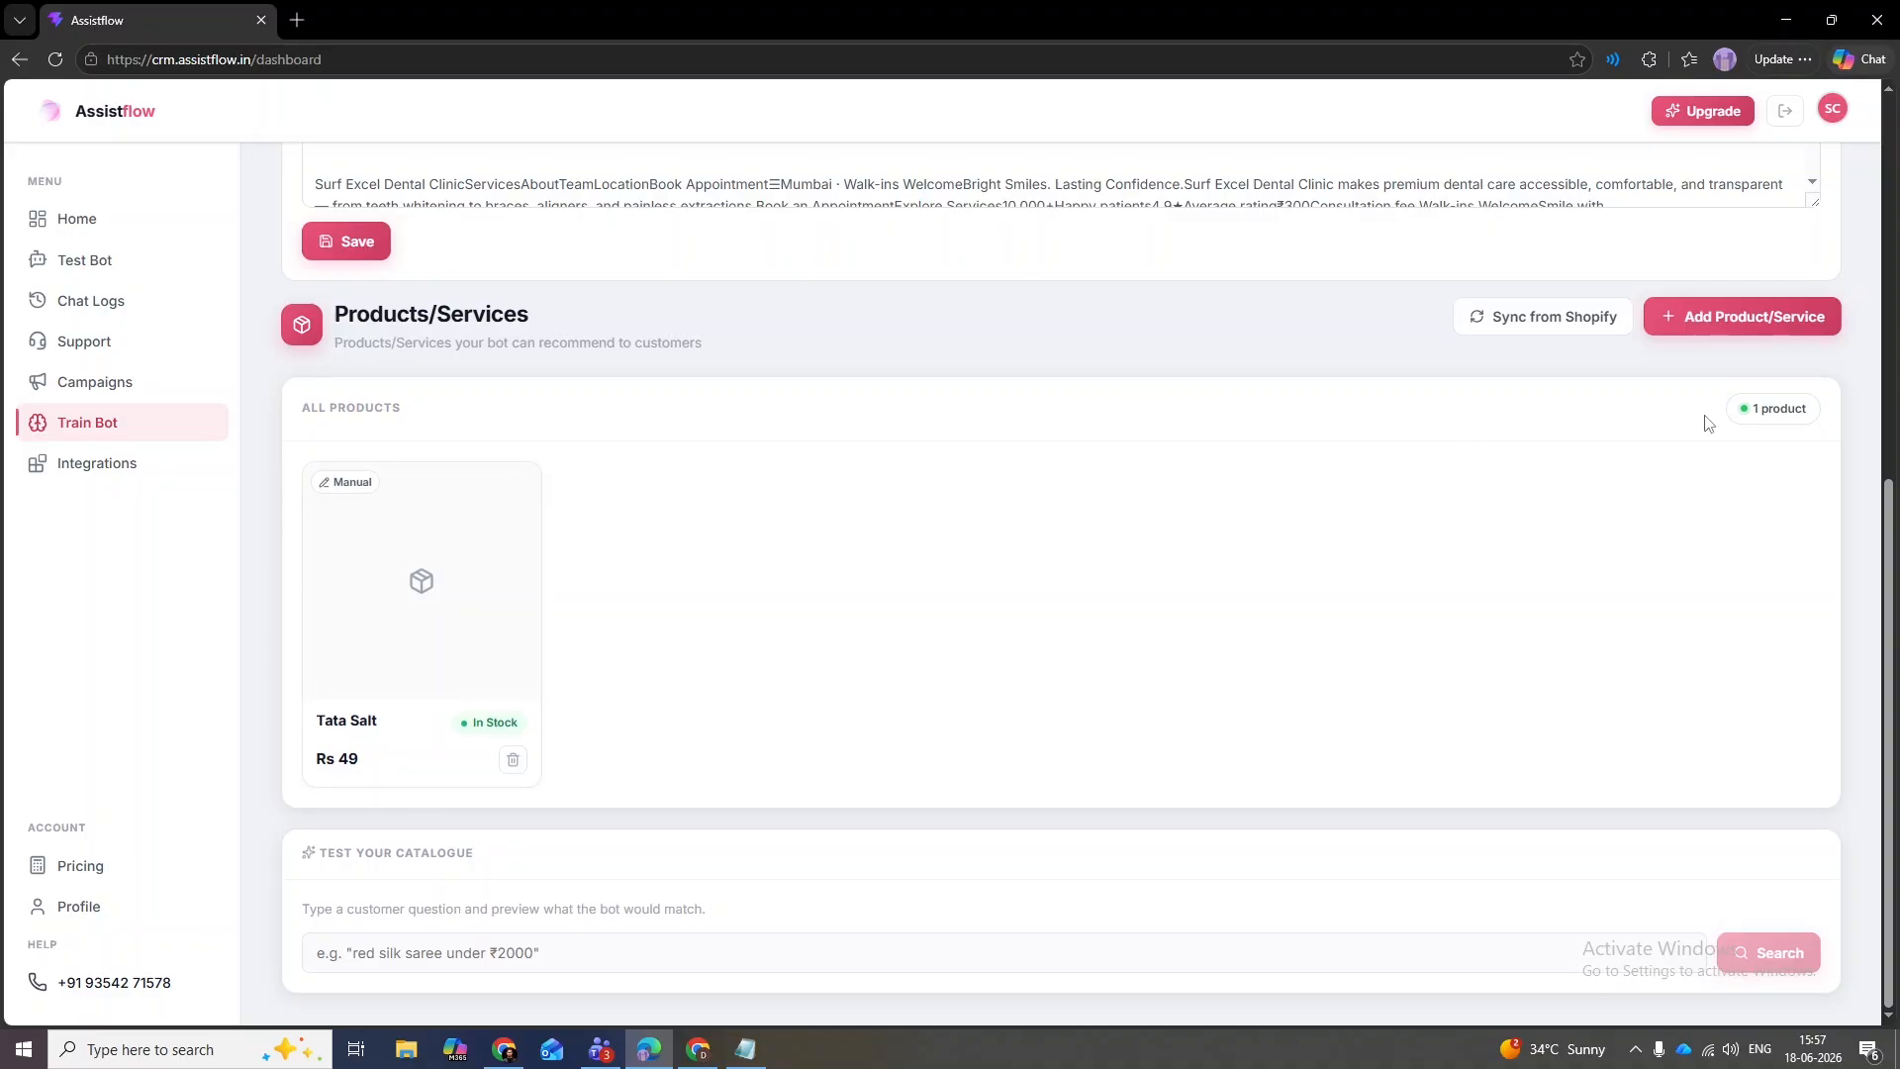
pyautogui.click(1517, 315)
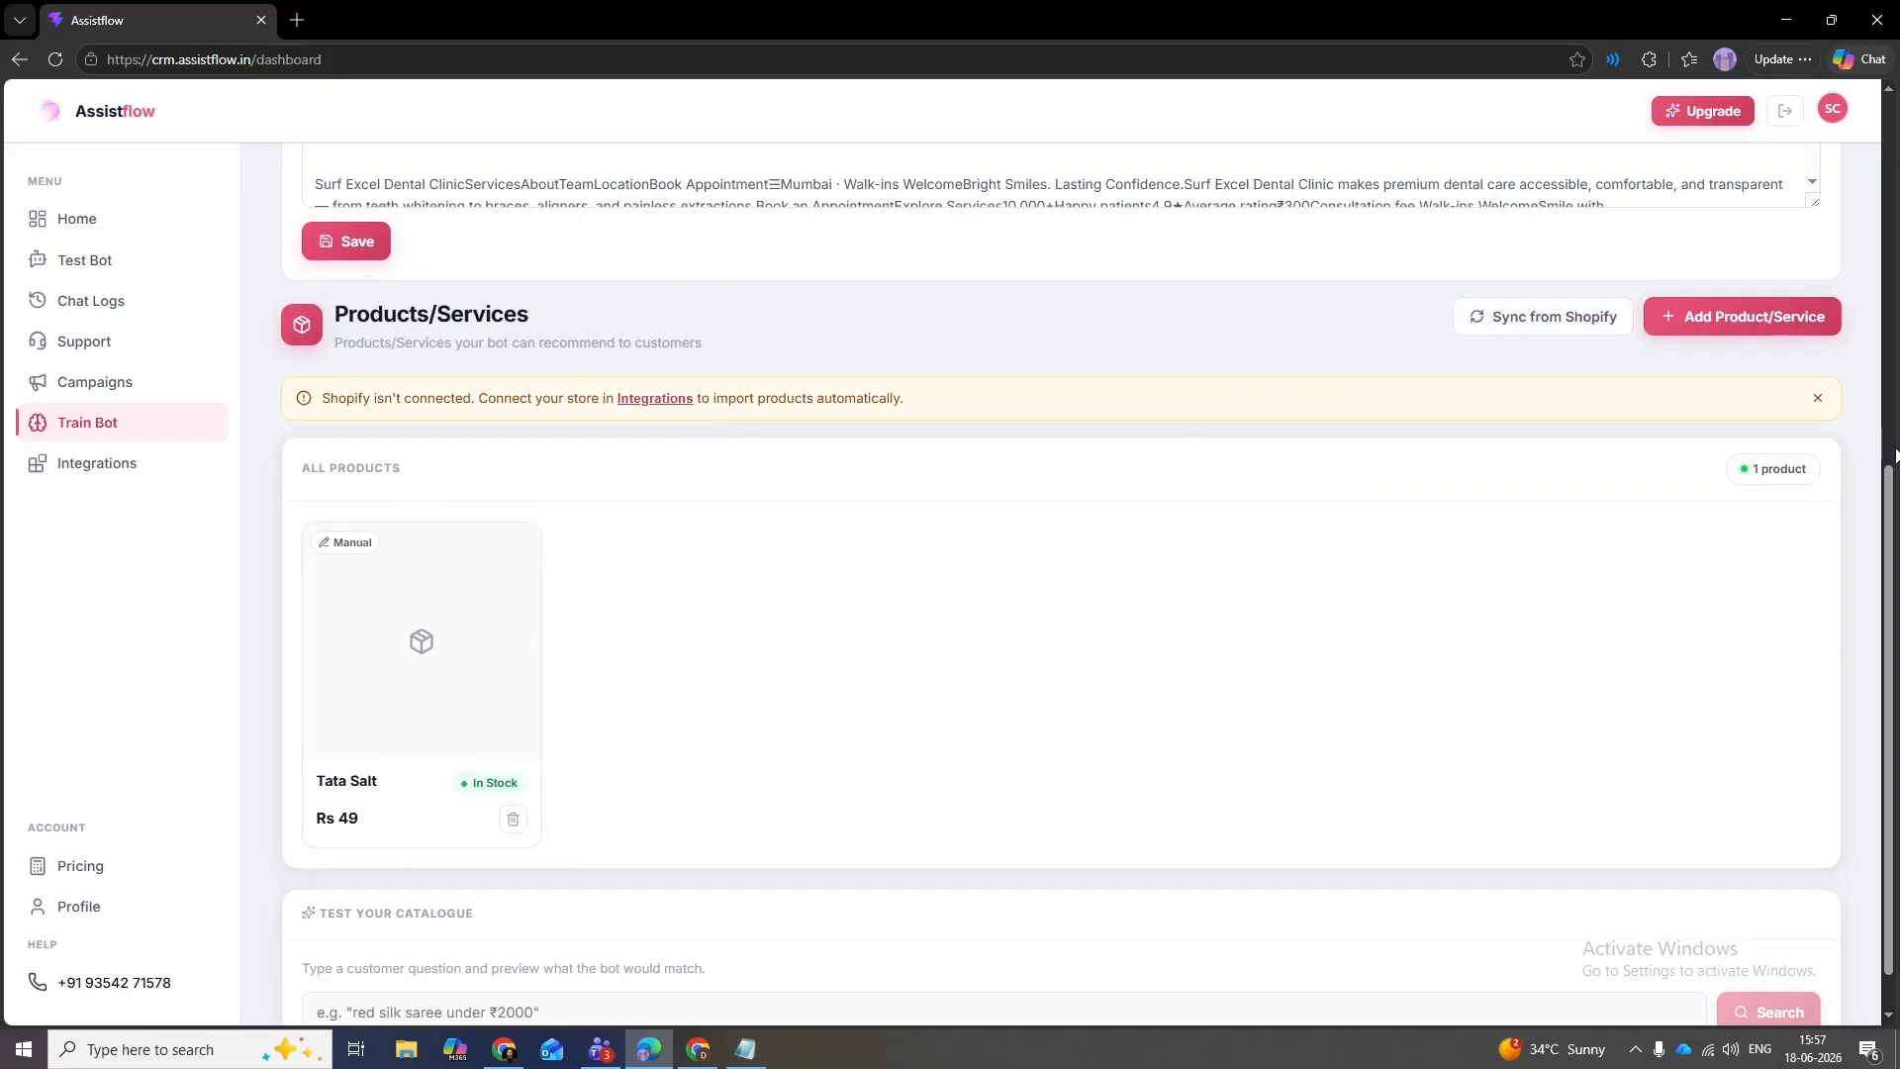
pyautogui.scroll(-1, 1894, 454)
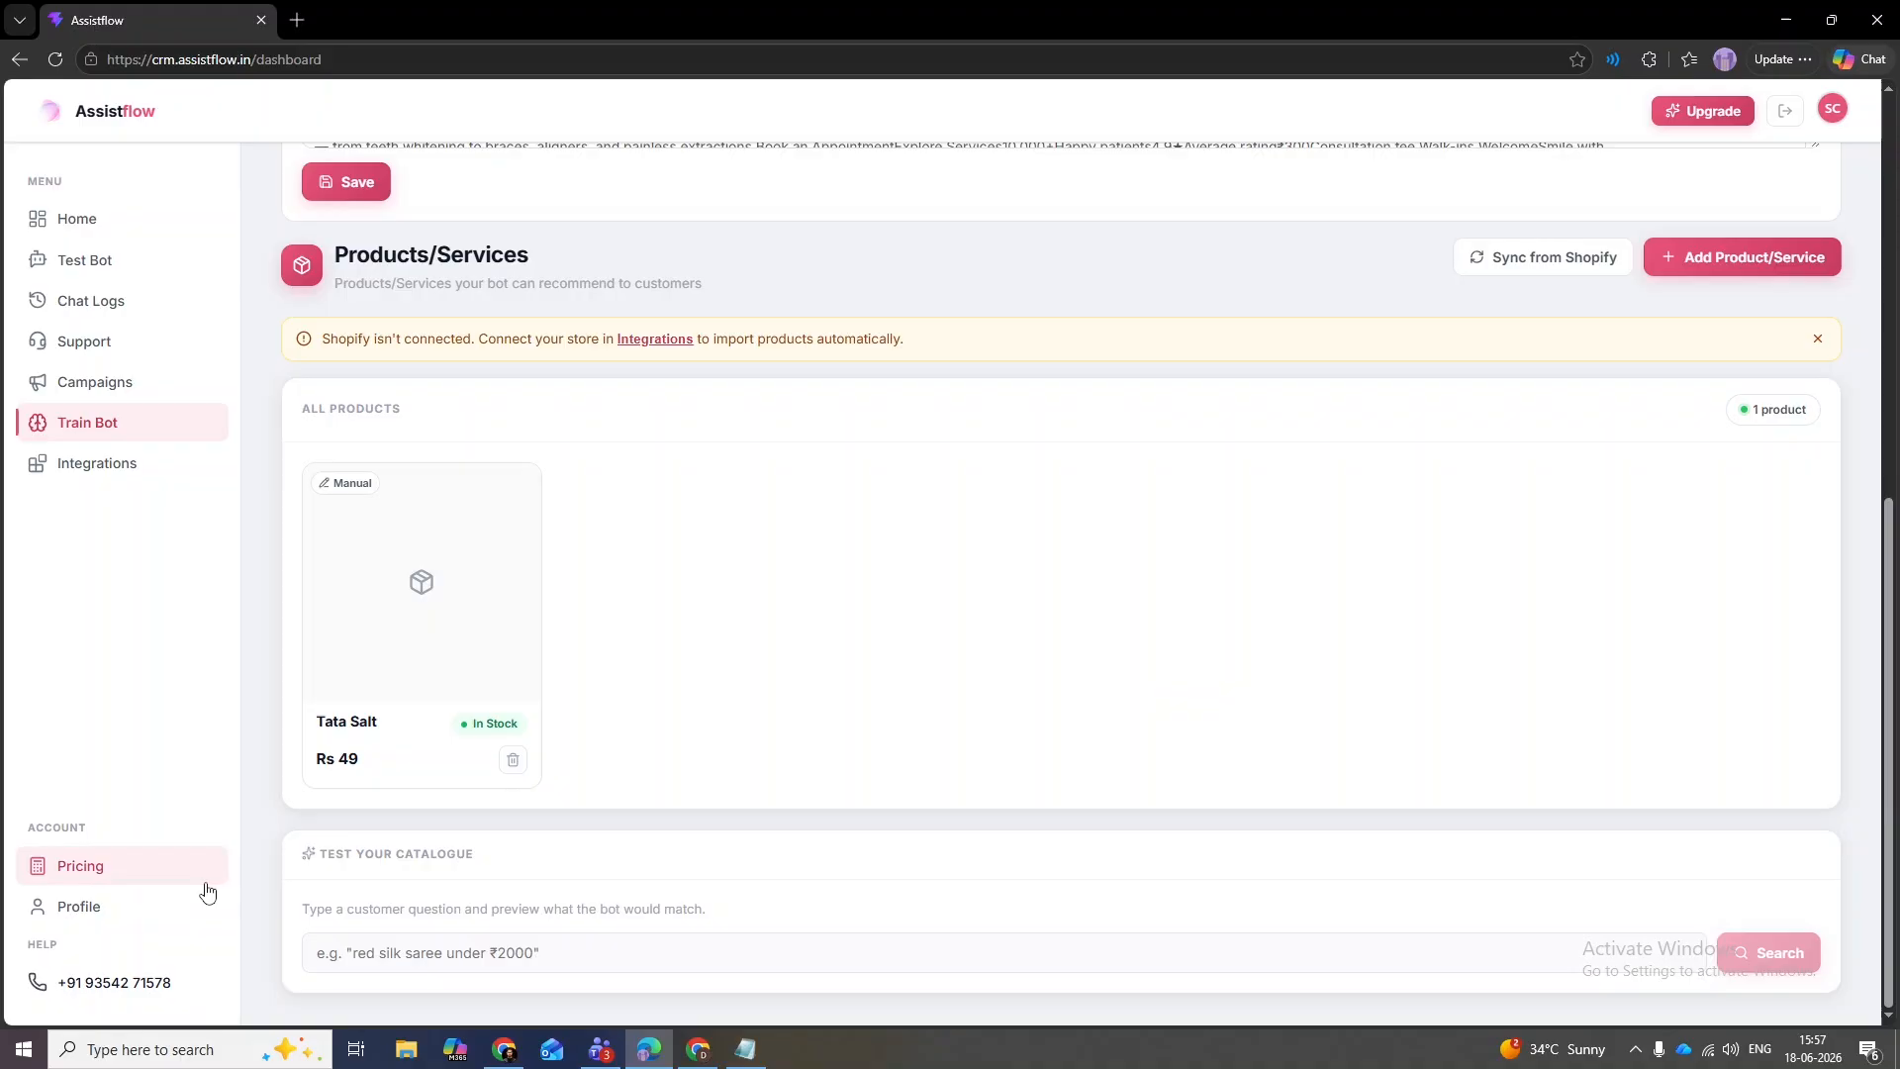
# - Review the Slack, HubSpot, Zoho CRM, Shopify and Google Calendar connector cards on the Integrations page
pyautogui.click(87, 473)
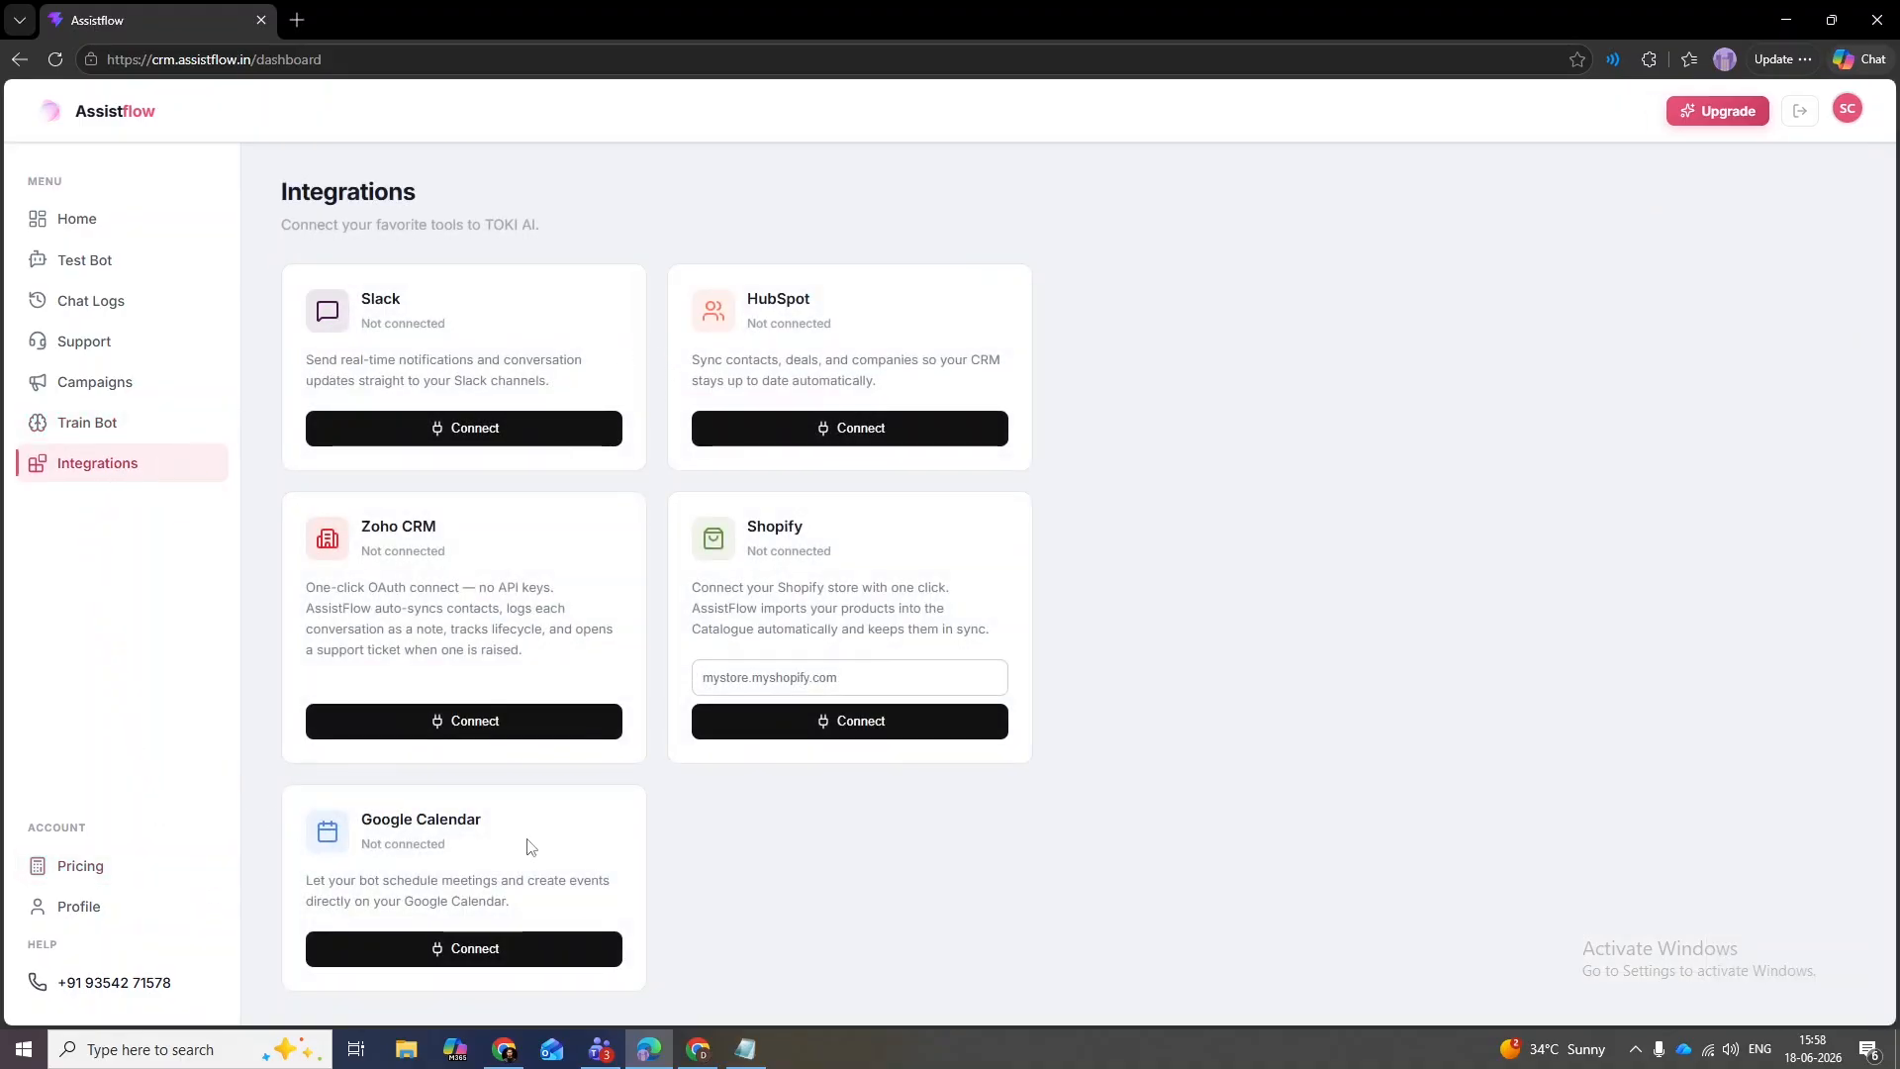
pyautogui.moveTo(438, 528); pyautogui.dragTo(393, 527)
pyautogui.click(409, 535)
pyautogui.doubleClick(384, 299)
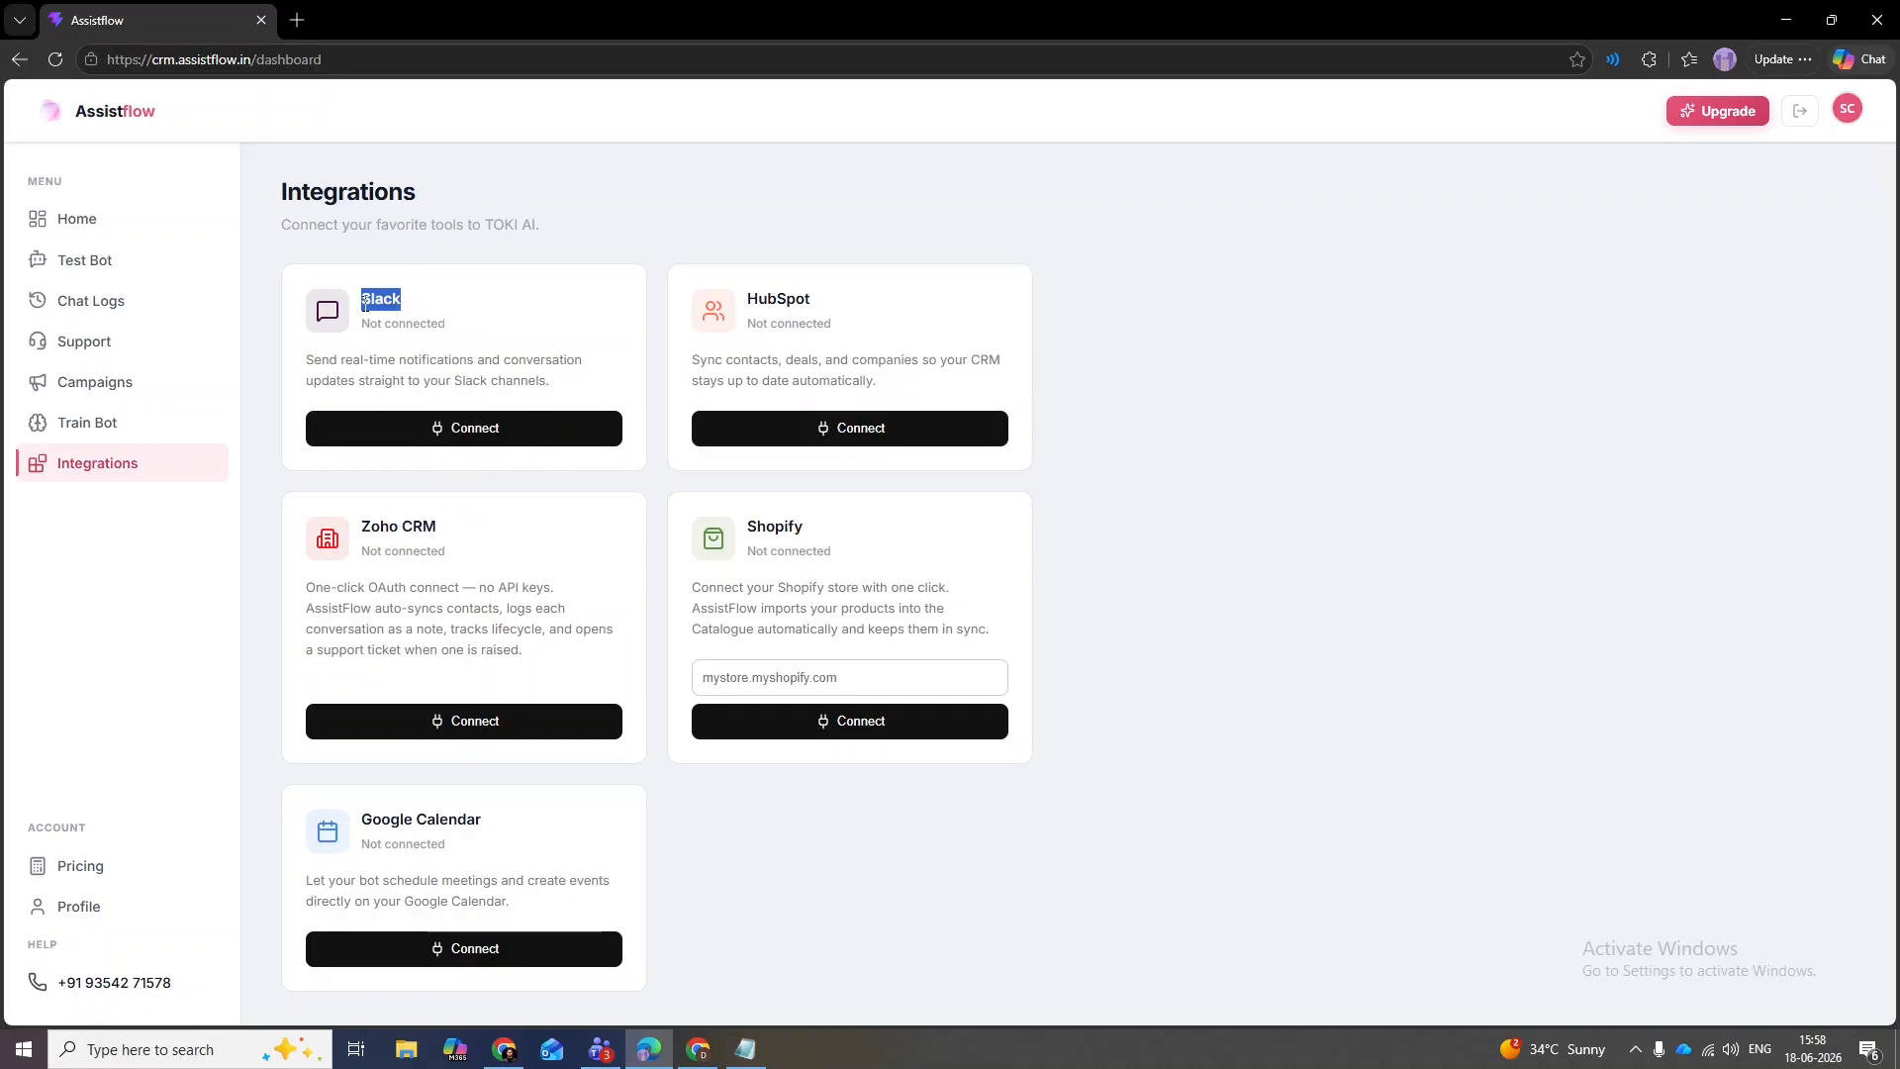
pyautogui.click(357, 302)
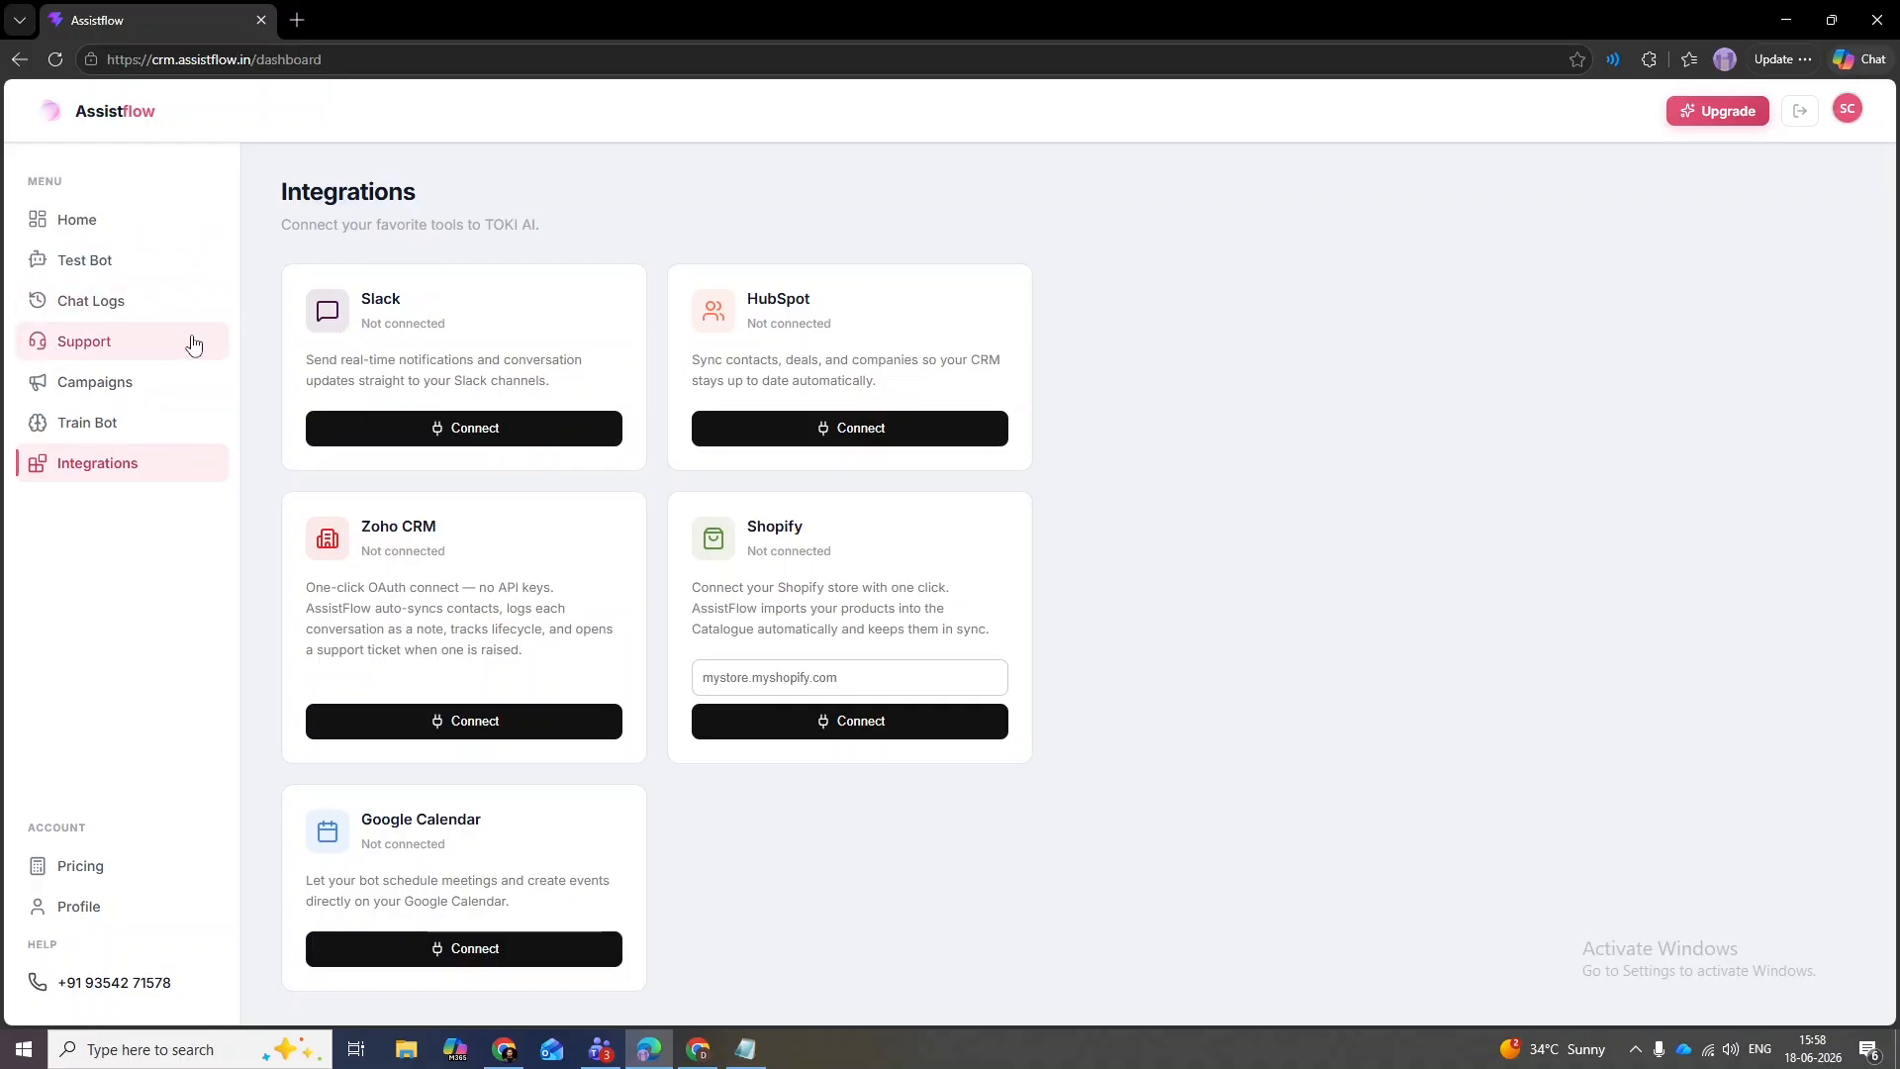
pyautogui.doubleClick(362, 301)
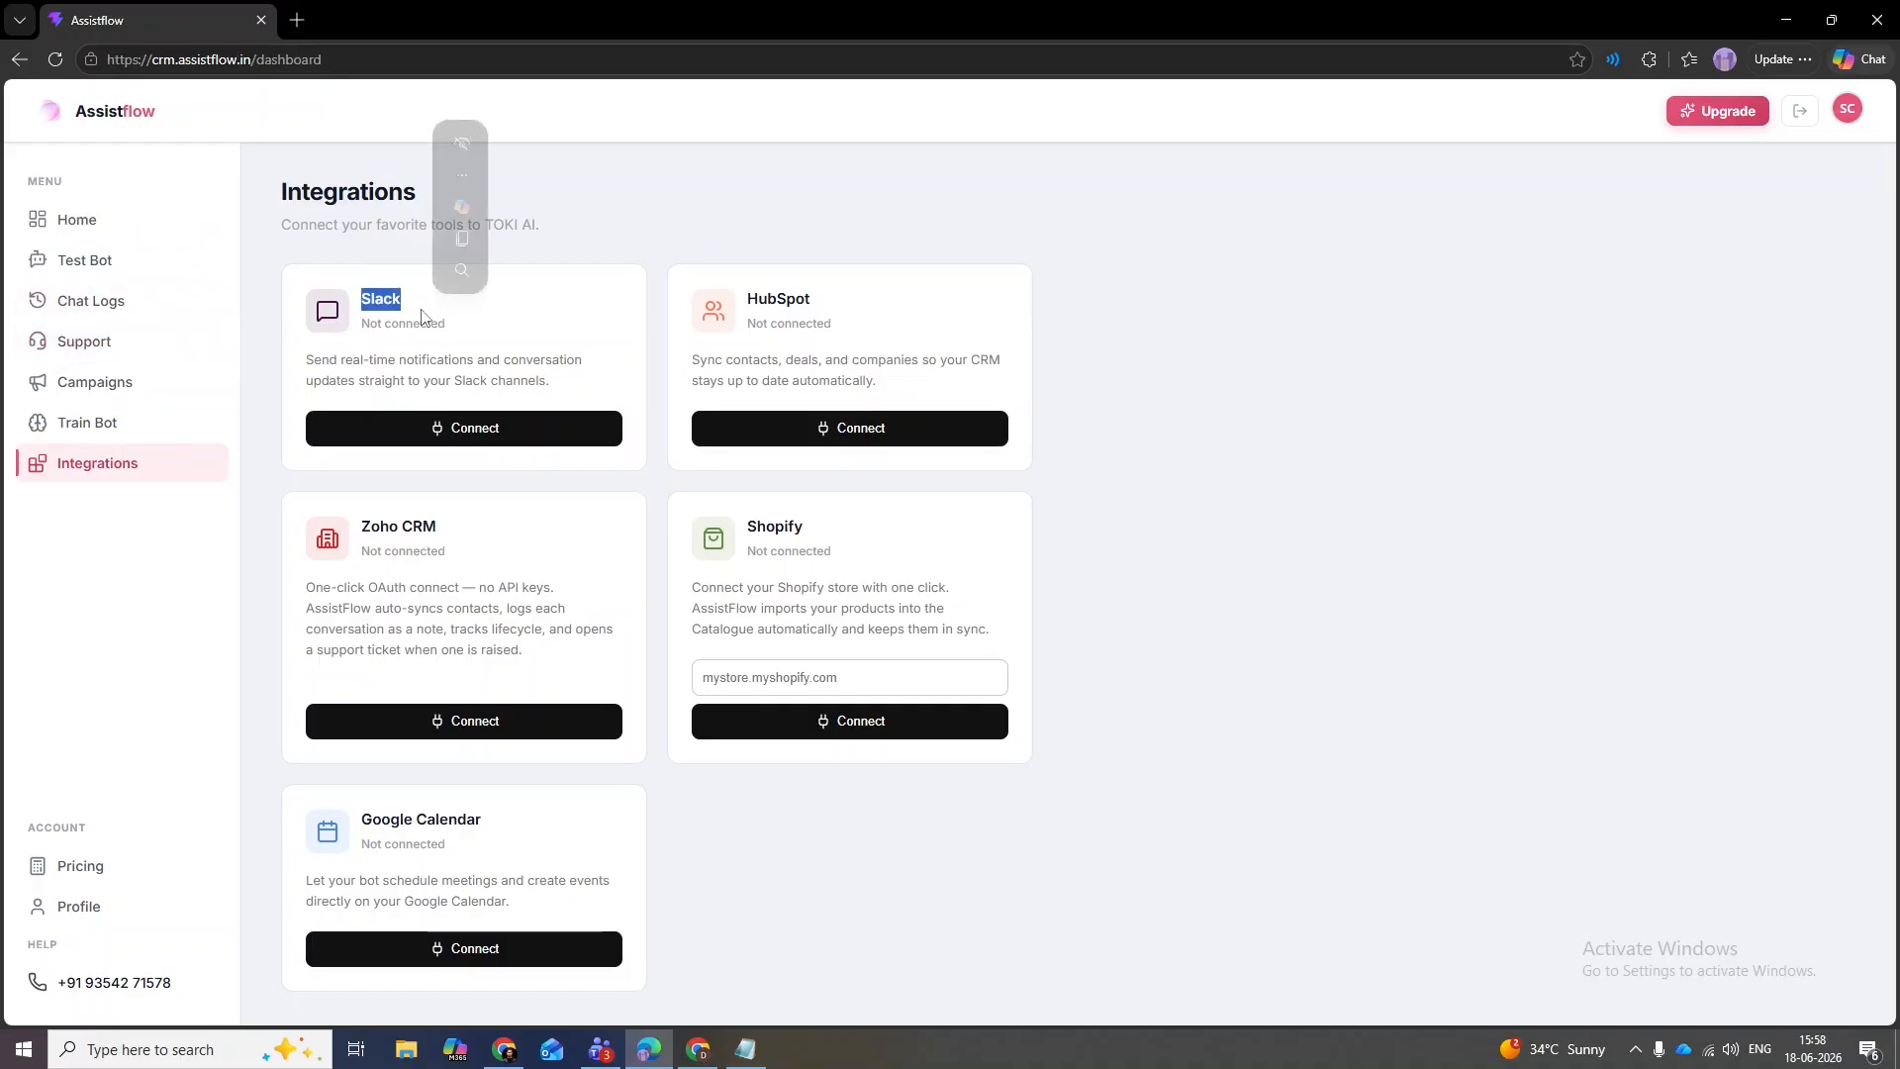
pyautogui.click(562, 320)
pyautogui.moveTo(841, 312); pyautogui.dragTo(746, 302)
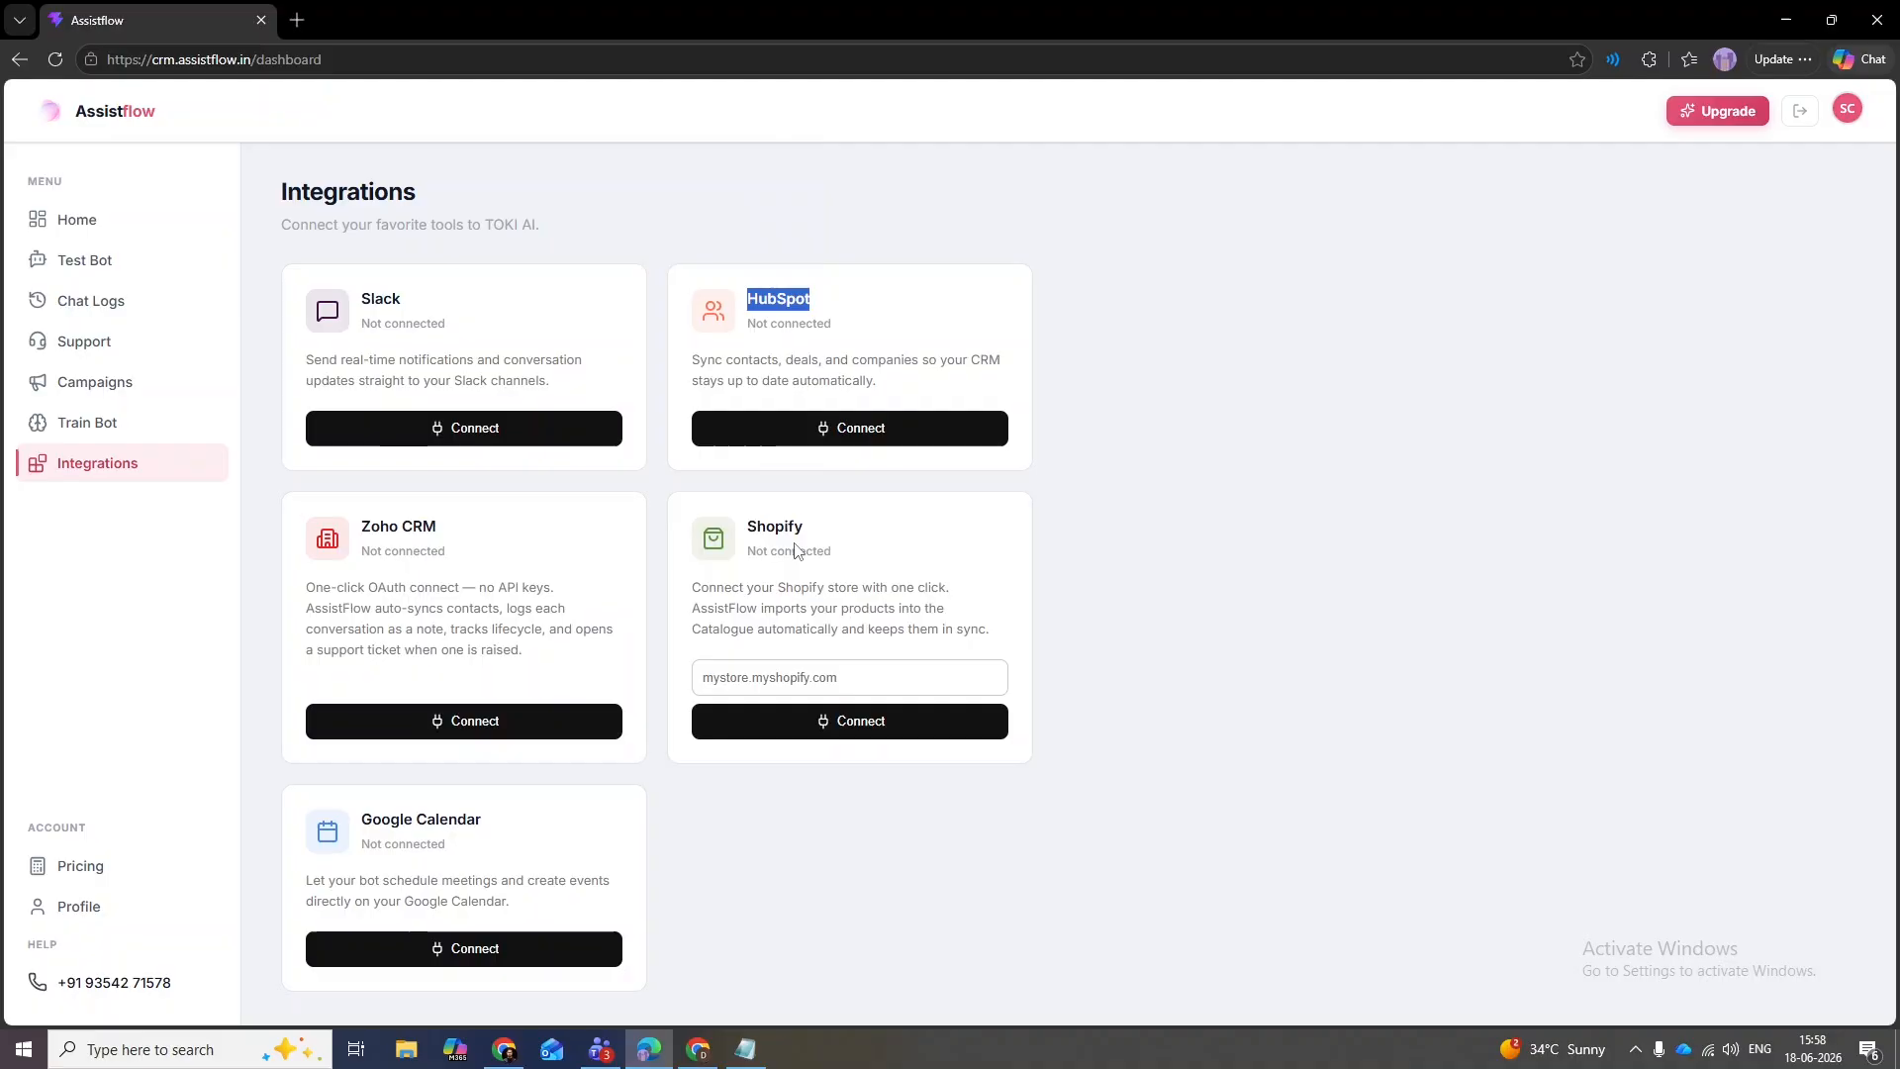
pyautogui.moveTo(805, 527); pyautogui.dragTo(750, 531)
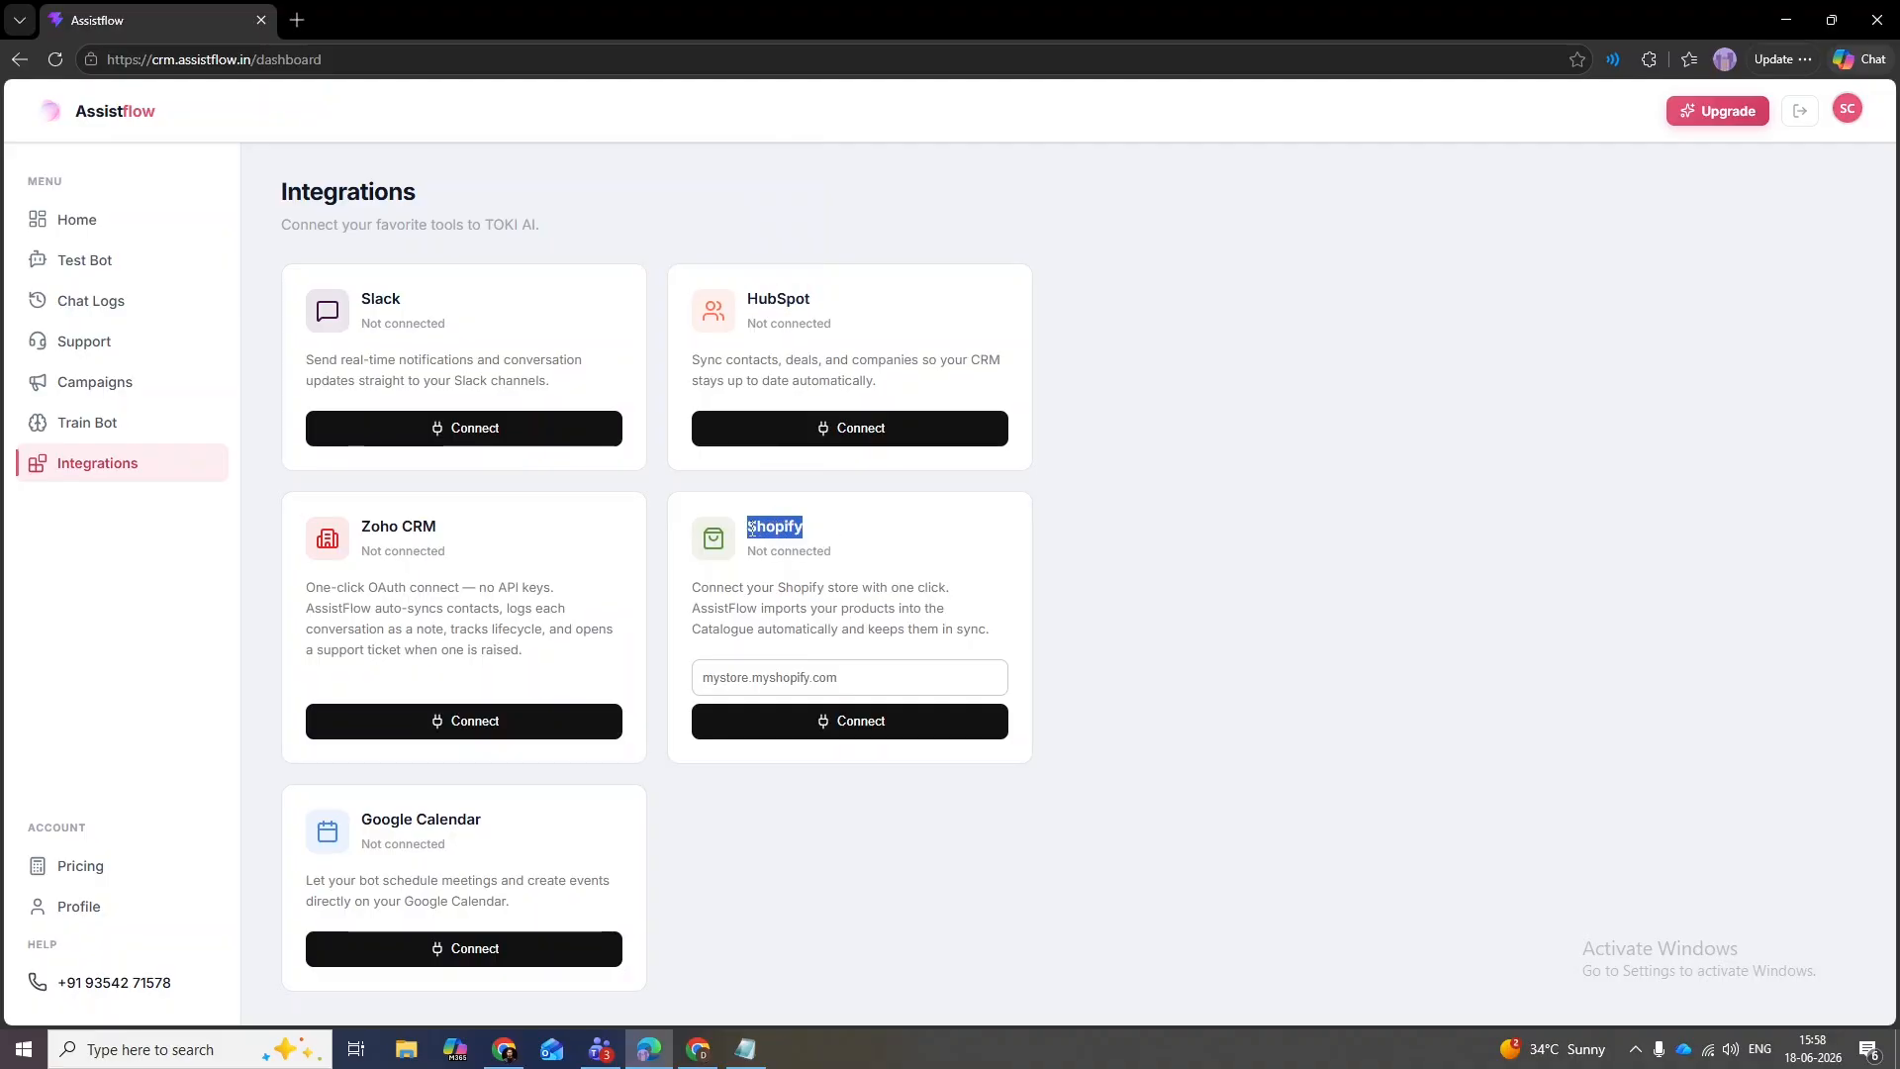
pyautogui.click(907, 539)
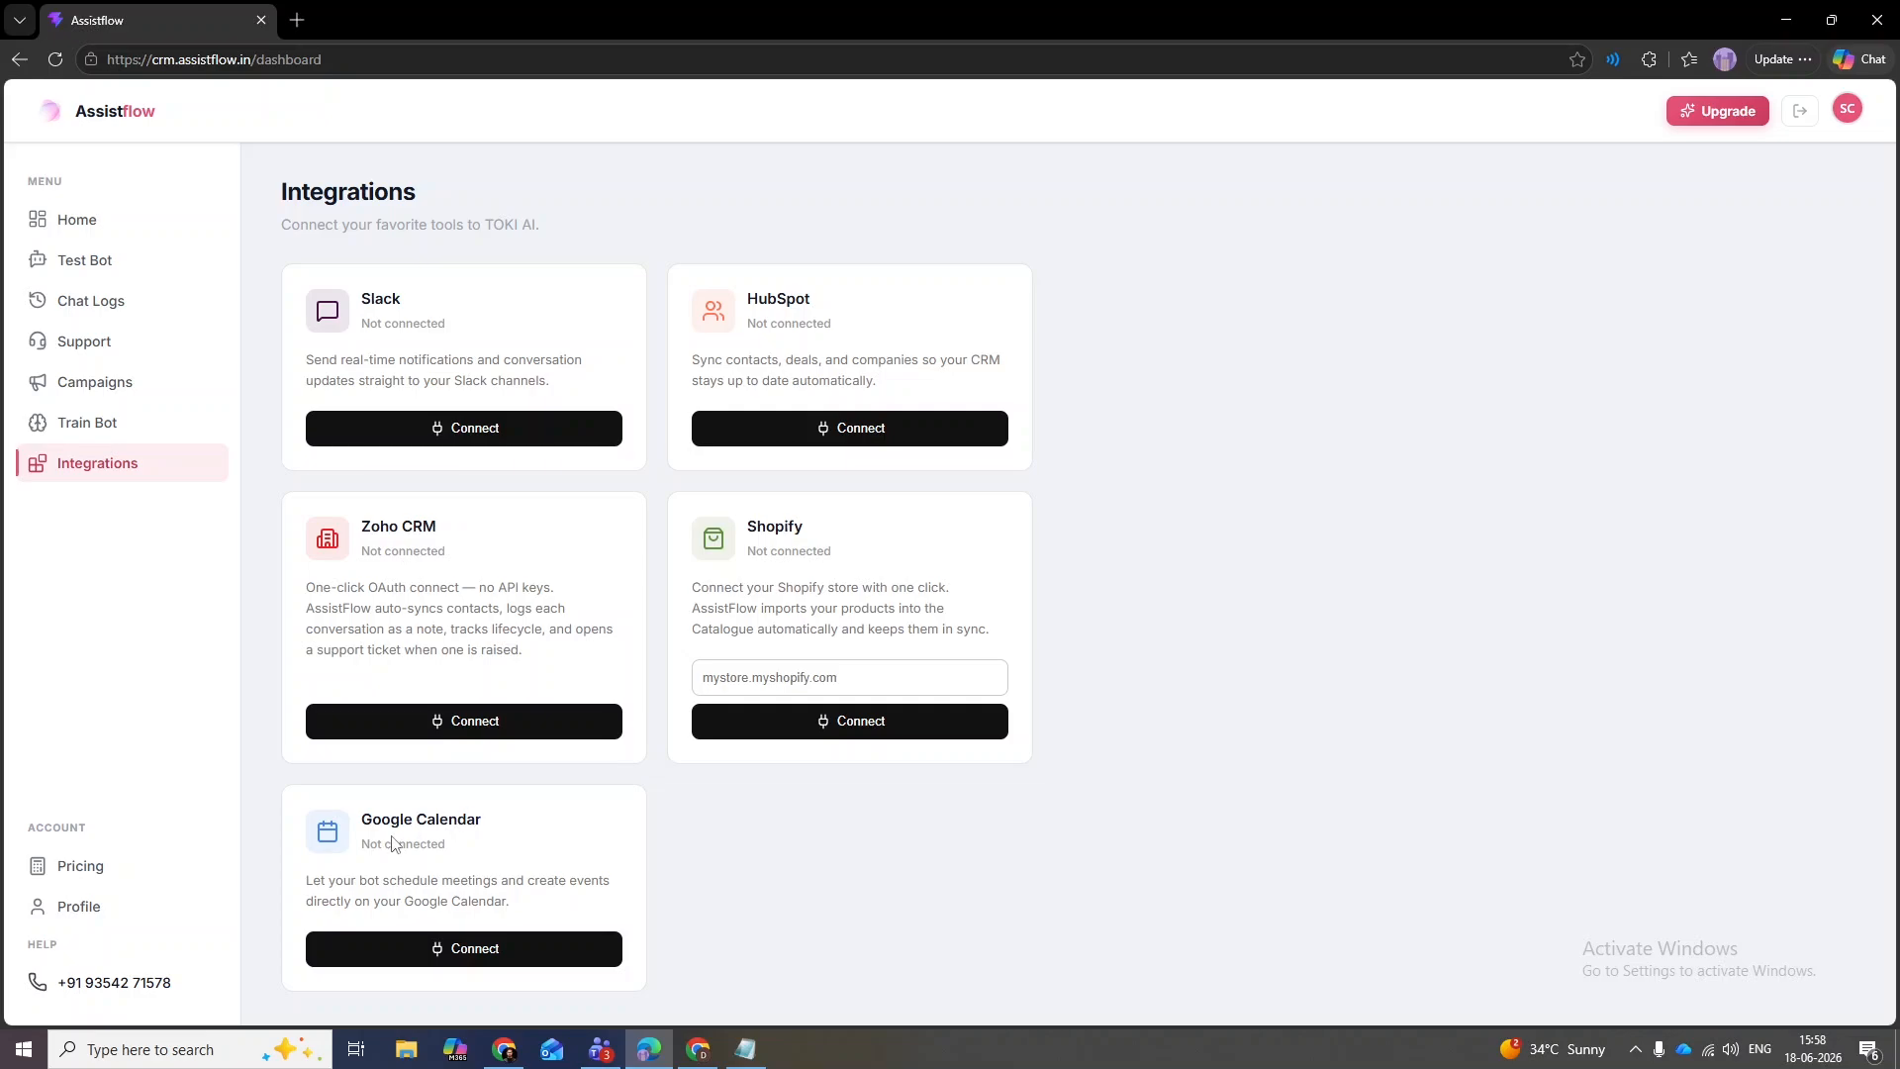
pyautogui.moveTo(511, 827); pyautogui.dragTo(364, 831)
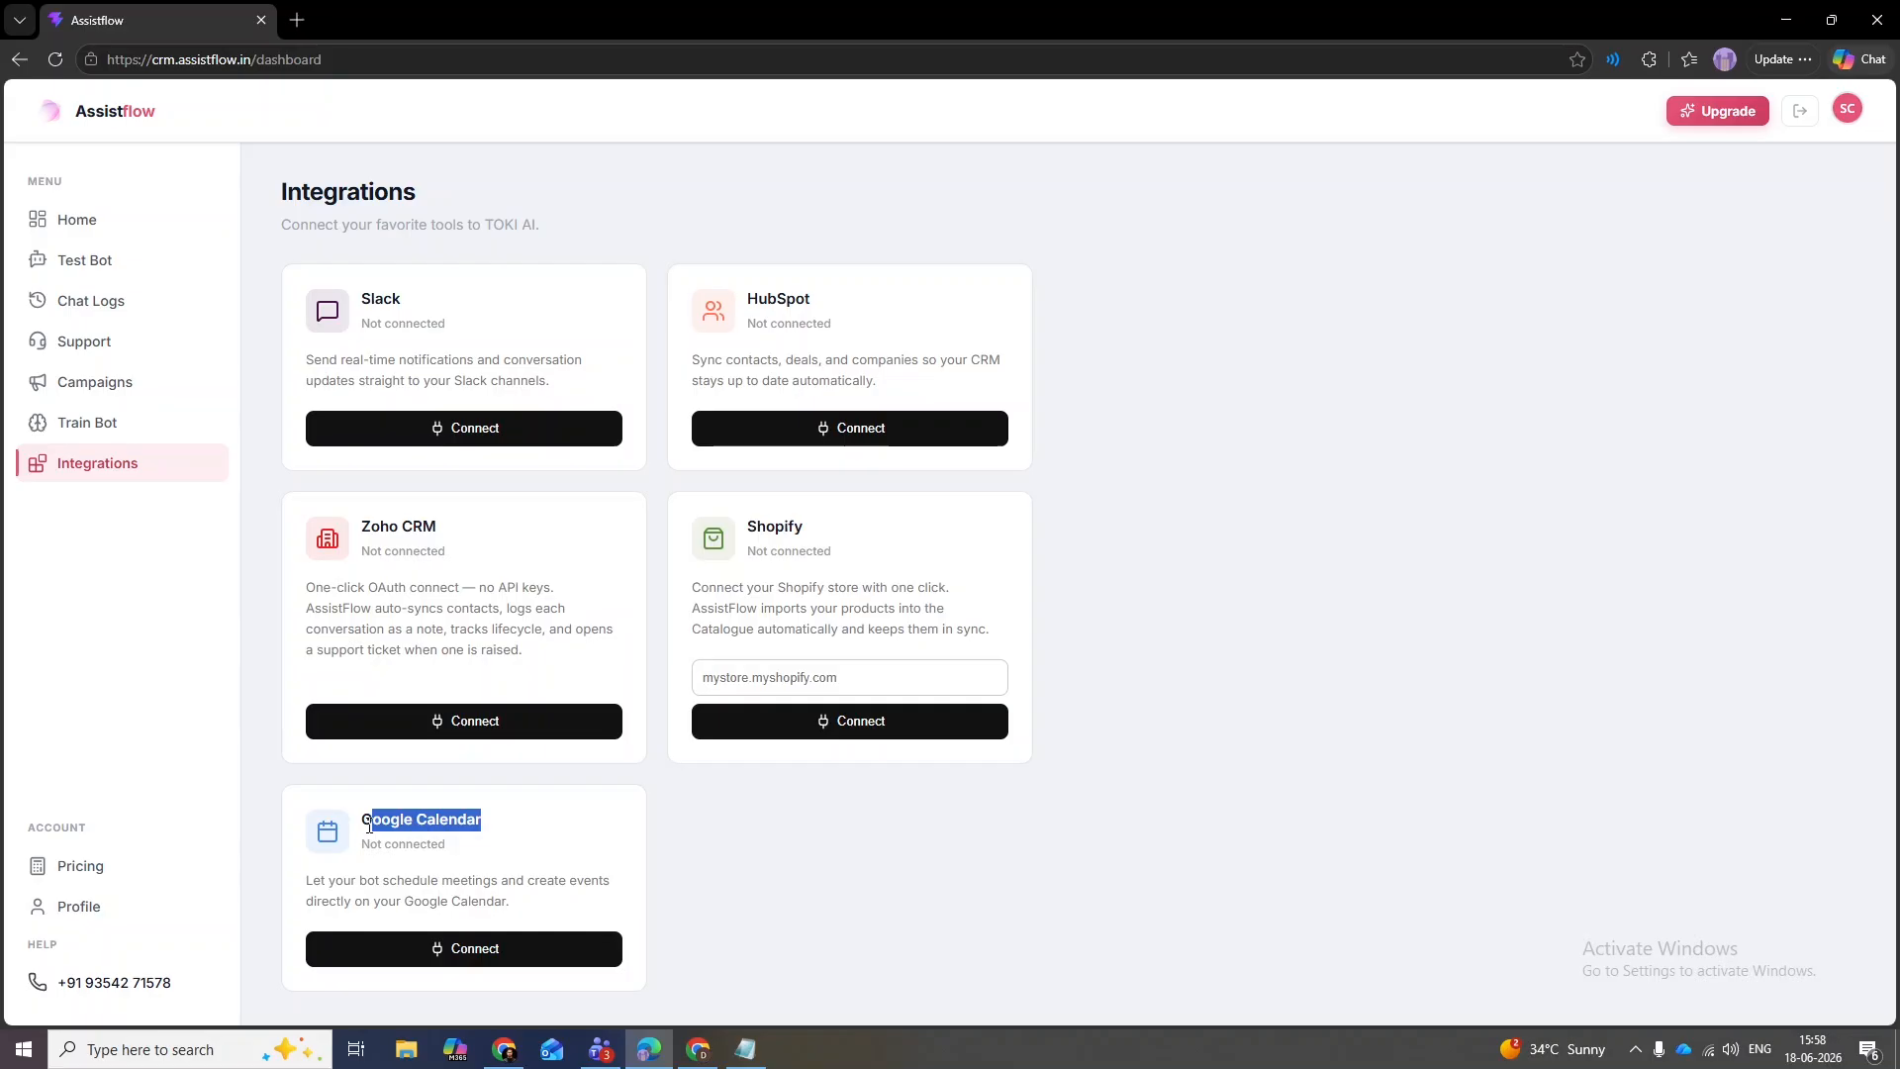
pyautogui.click(861, 879)
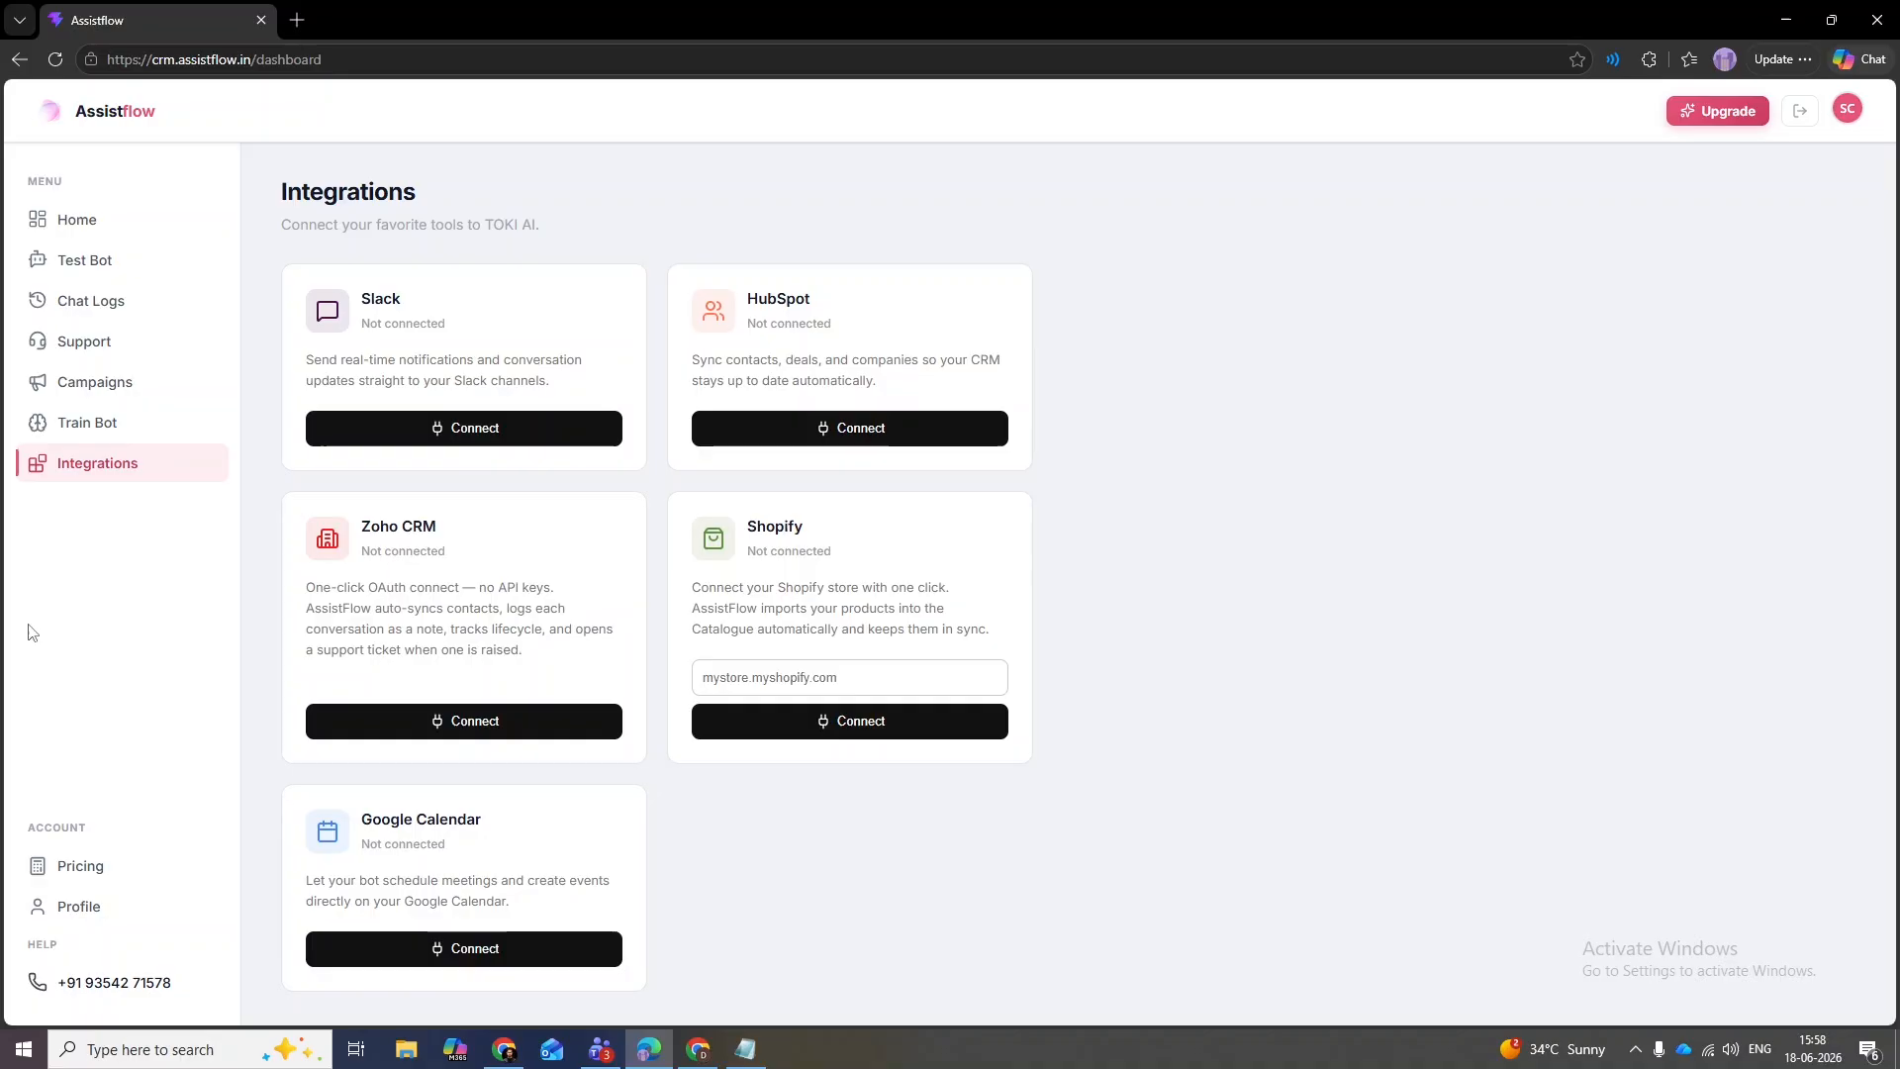
# - Select the Entry pricing plan and check its ₹6.67 per-conversation rate and 250-conversation limit
pyautogui.click(72, 871)
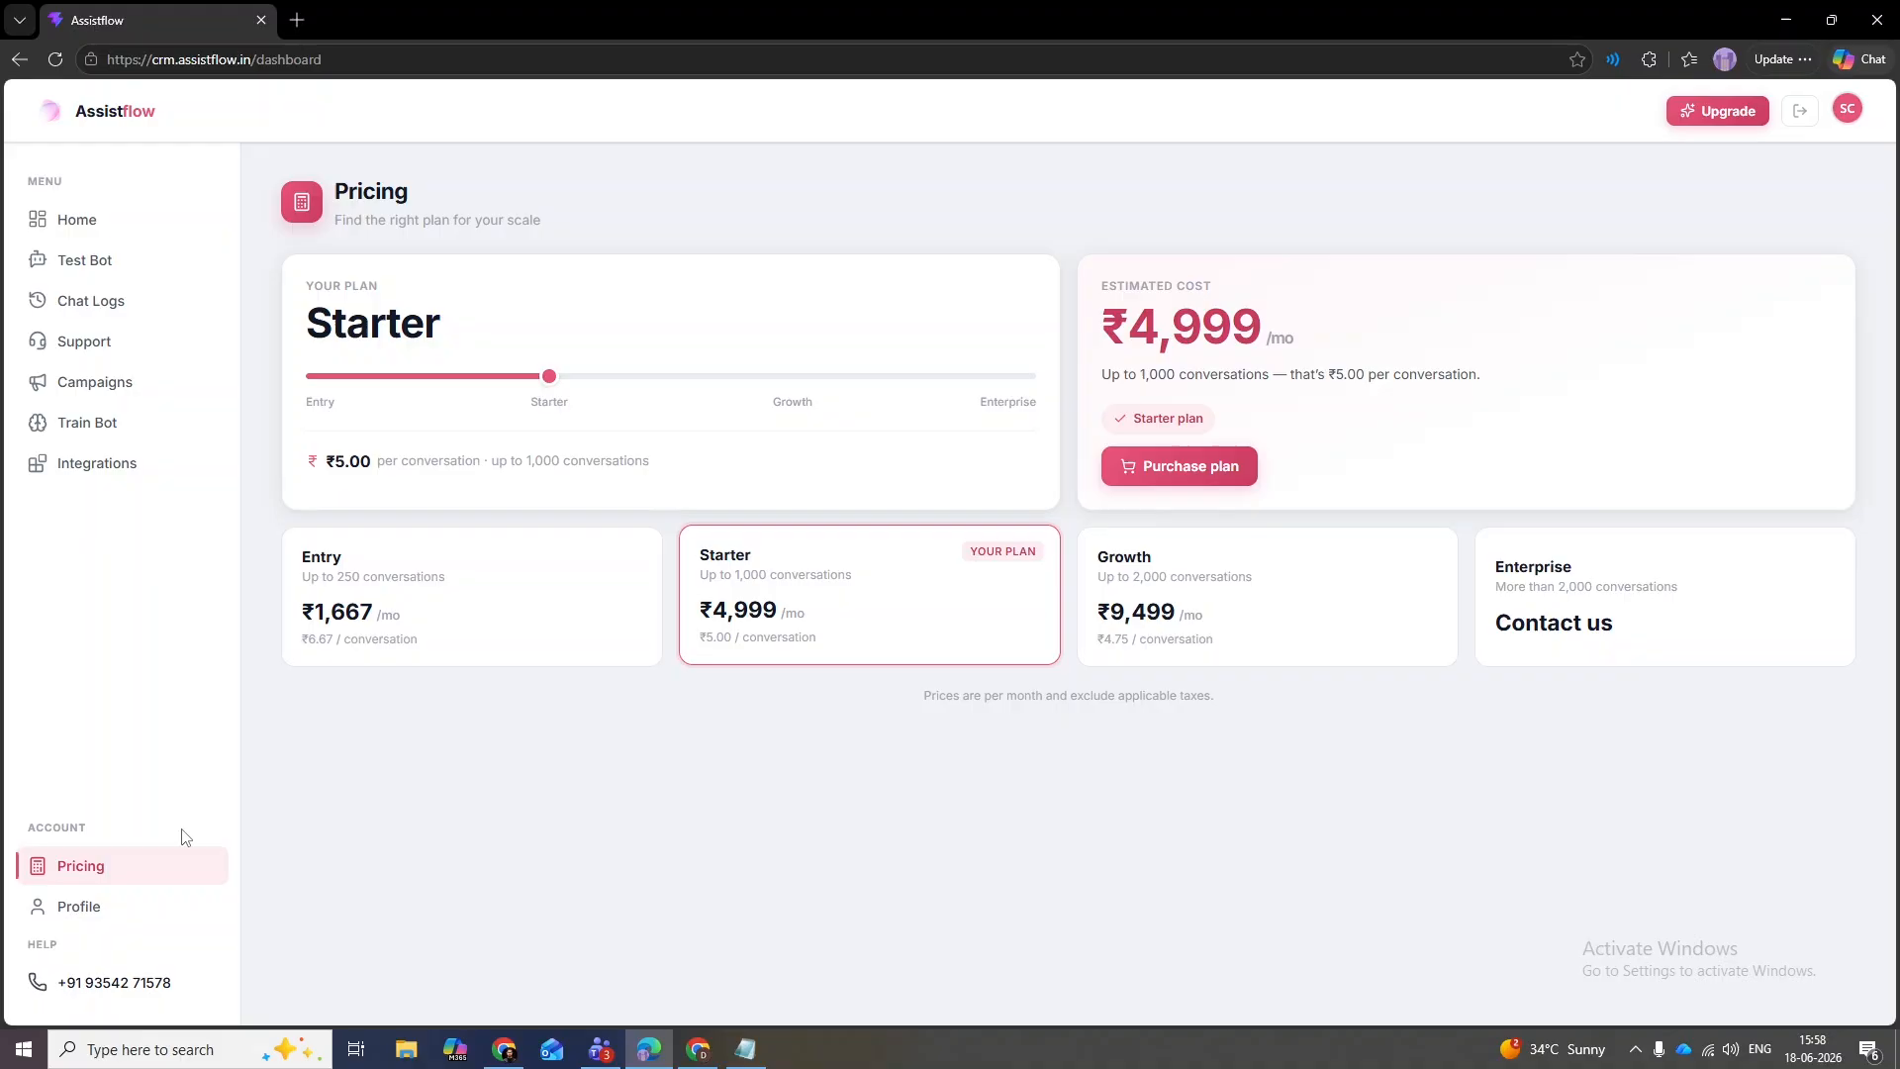
pyautogui.click(330, 584)
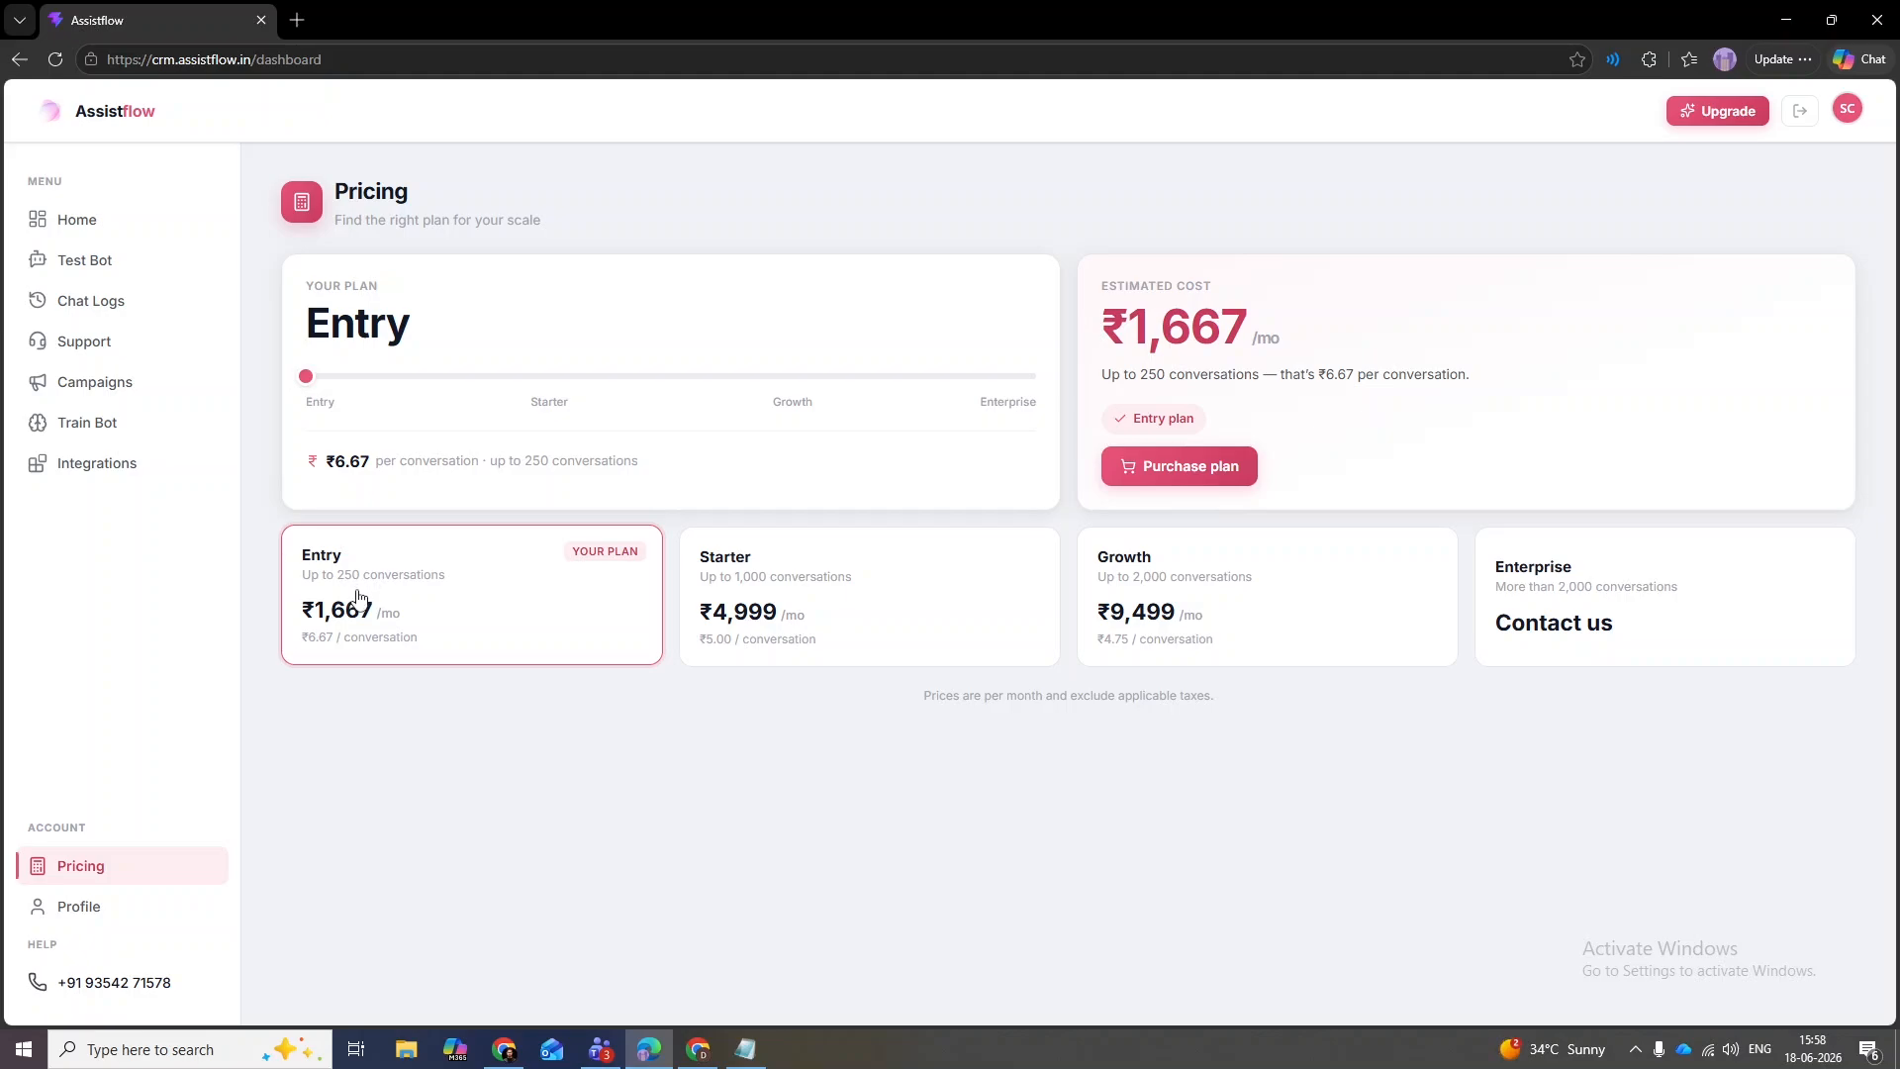
pyautogui.moveTo(368, 470); pyautogui.dragTo(312, 467)
pyautogui.click(370, 463)
pyautogui.moveTo(367, 463); pyautogui.dragTo(330, 466)
pyautogui.click(320, 493)
pyautogui.moveTo(658, 462); pyautogui.dragTo(528, 462)
pyautogui.click(526, 492)
# - Slide the plan estimate through Starter and Growth up to Enterprise
pyautogui.moveTo(306, 377); pyautogui.dragTo(526, 394)
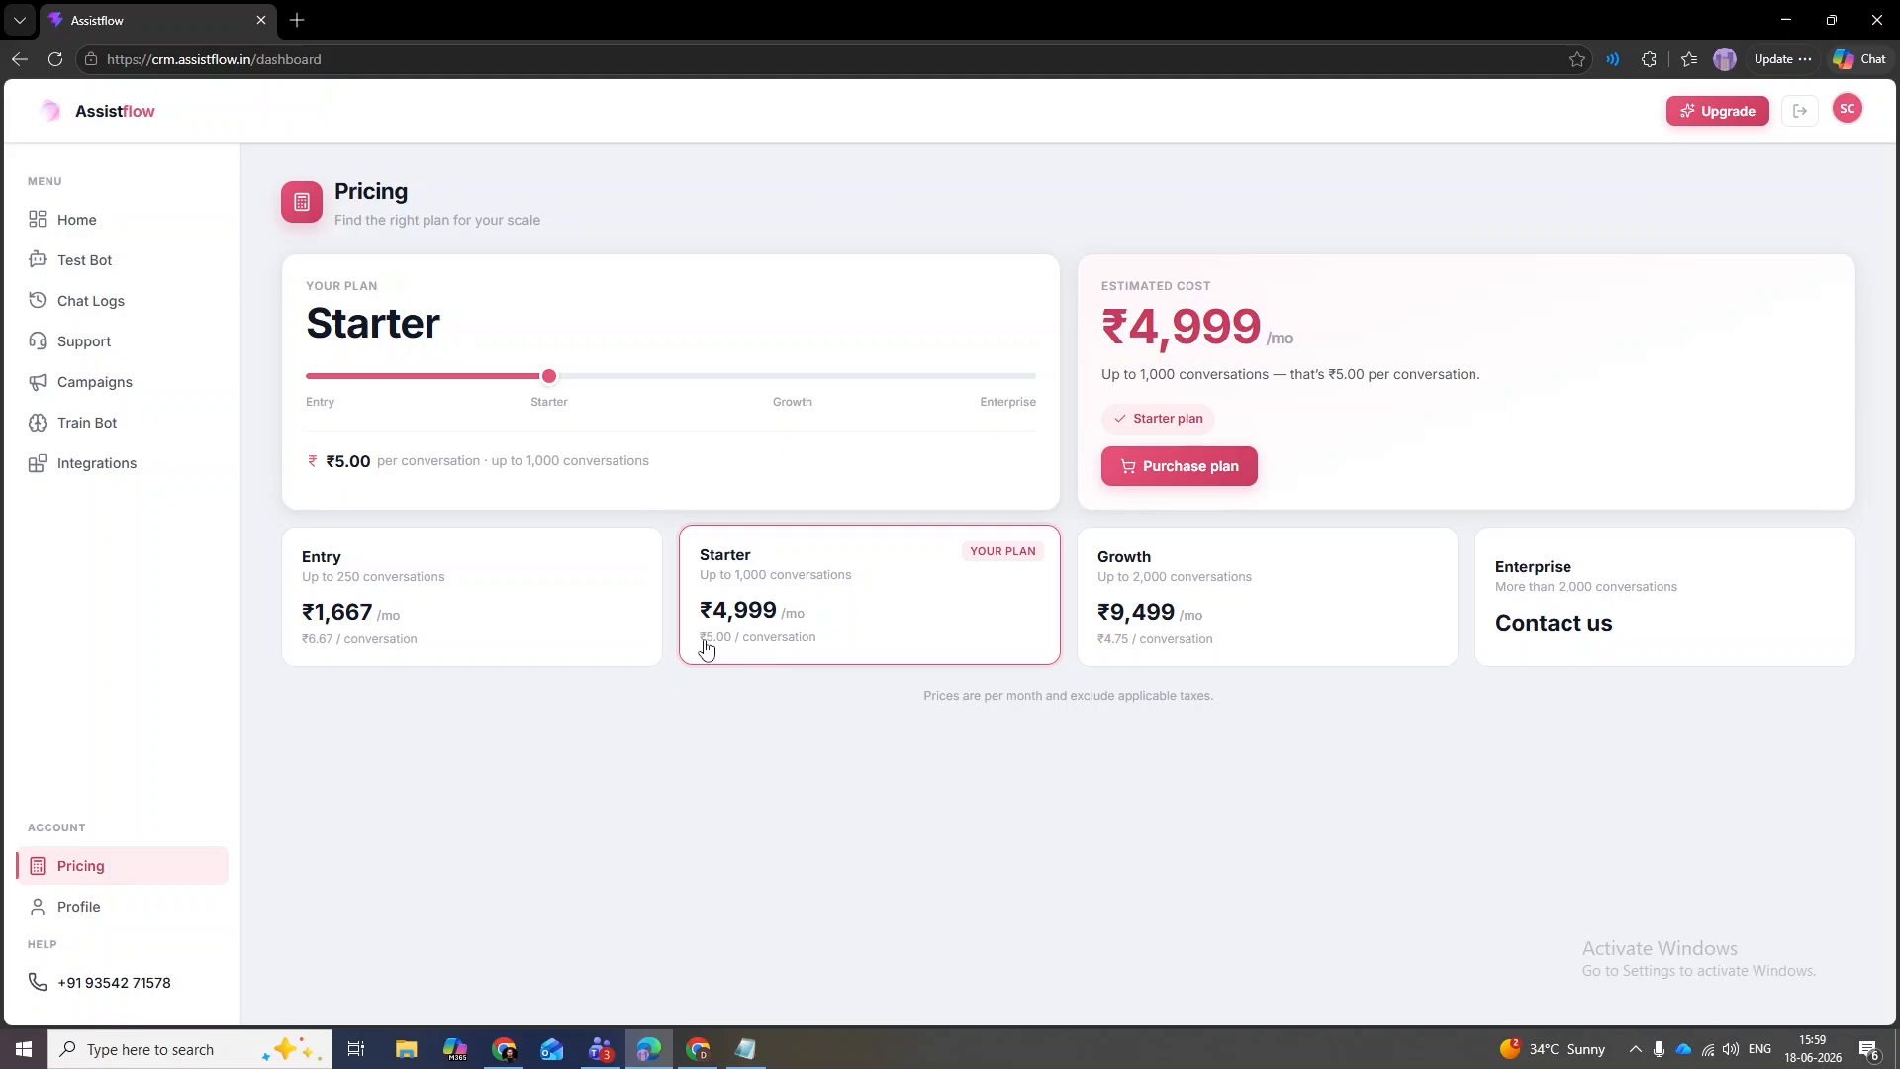
pyautogui.click(798, 398)
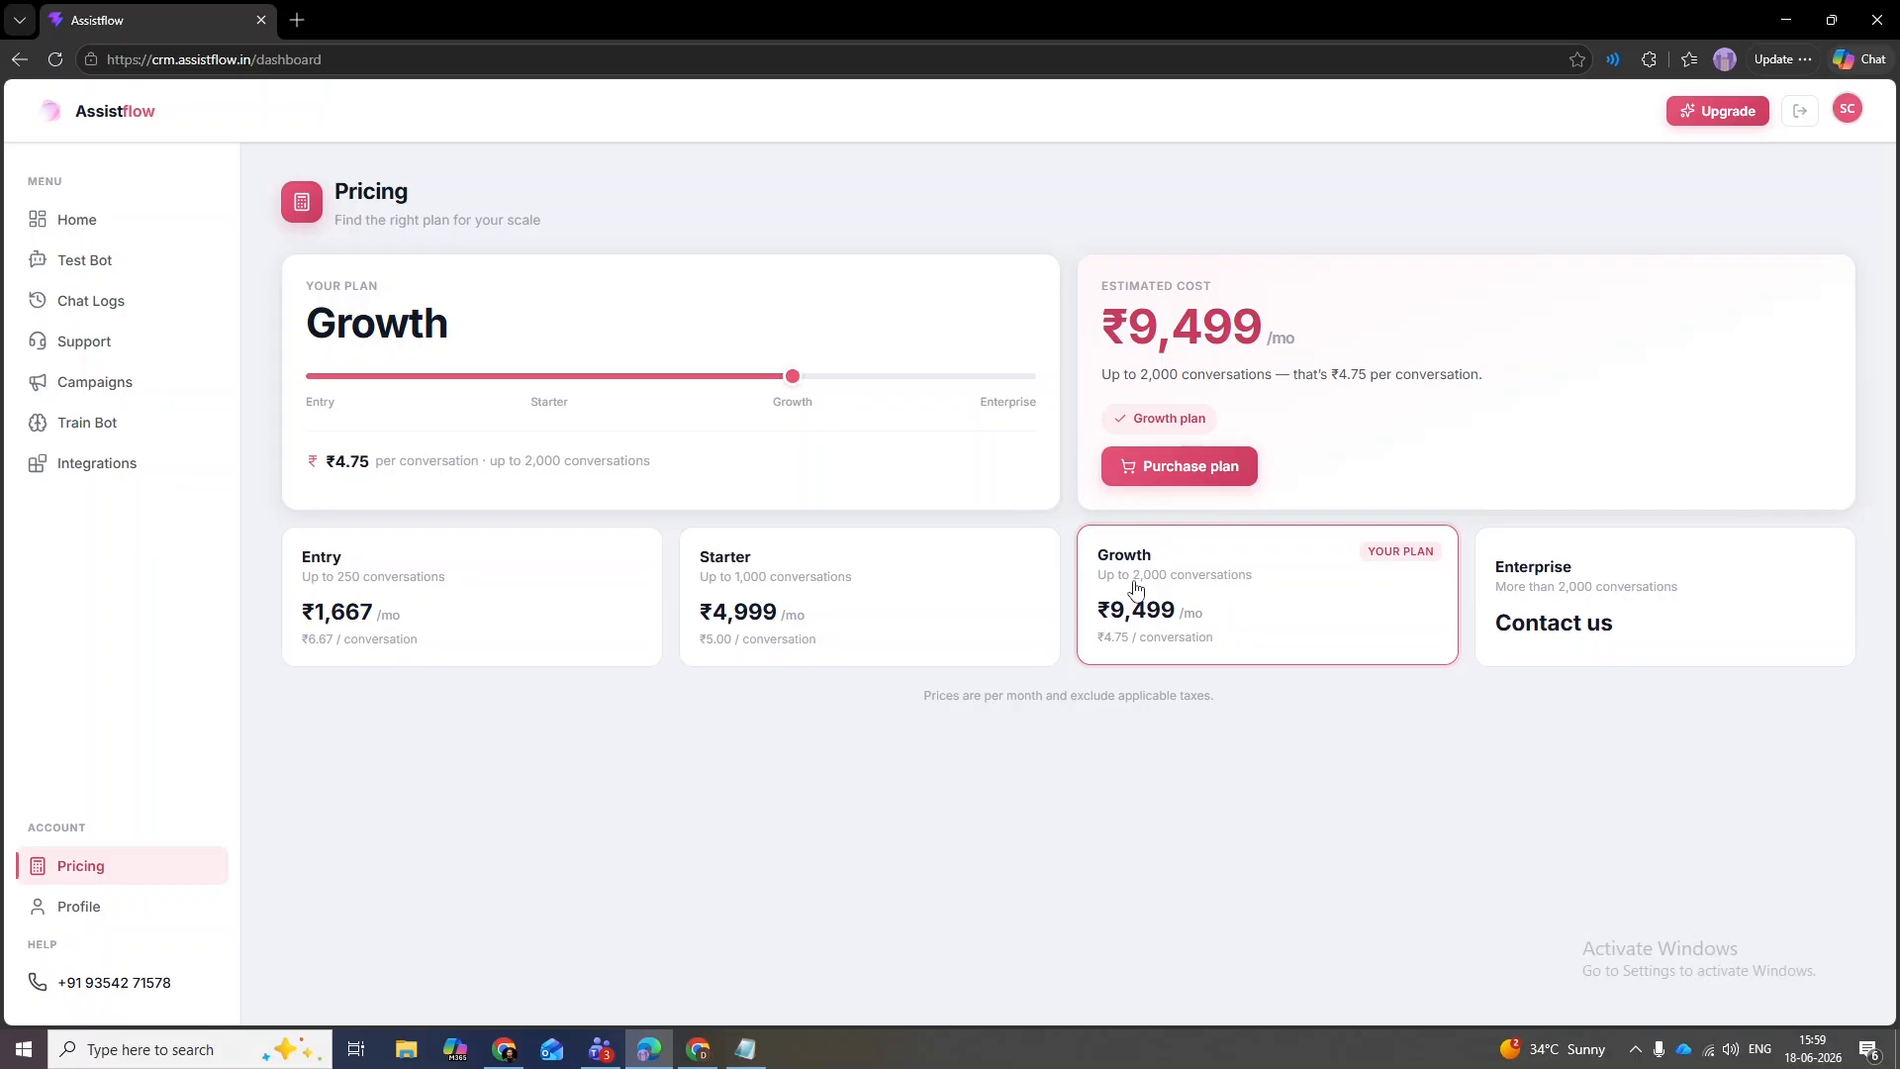
pyautogui.moveTo(792, 377); pyautogui.dragTo(1036, 377)
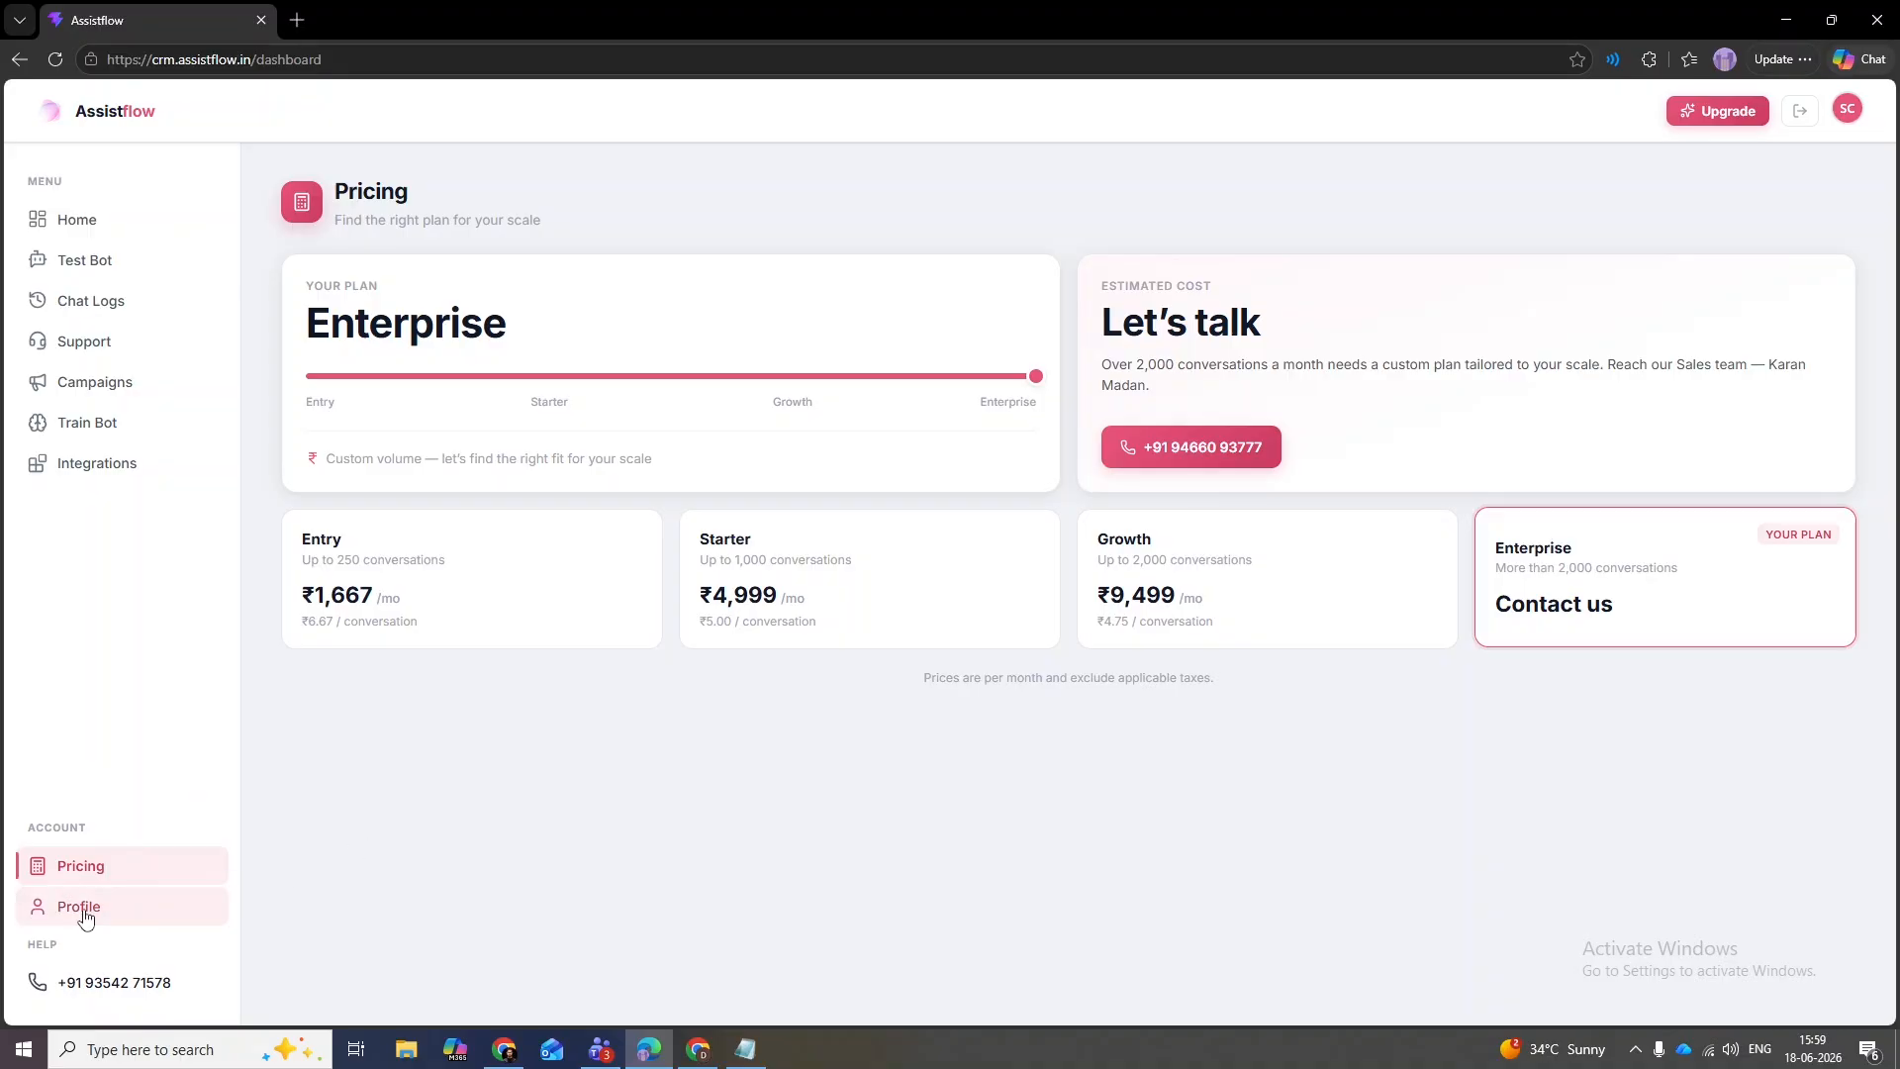
pyautogui.click(30, 910)
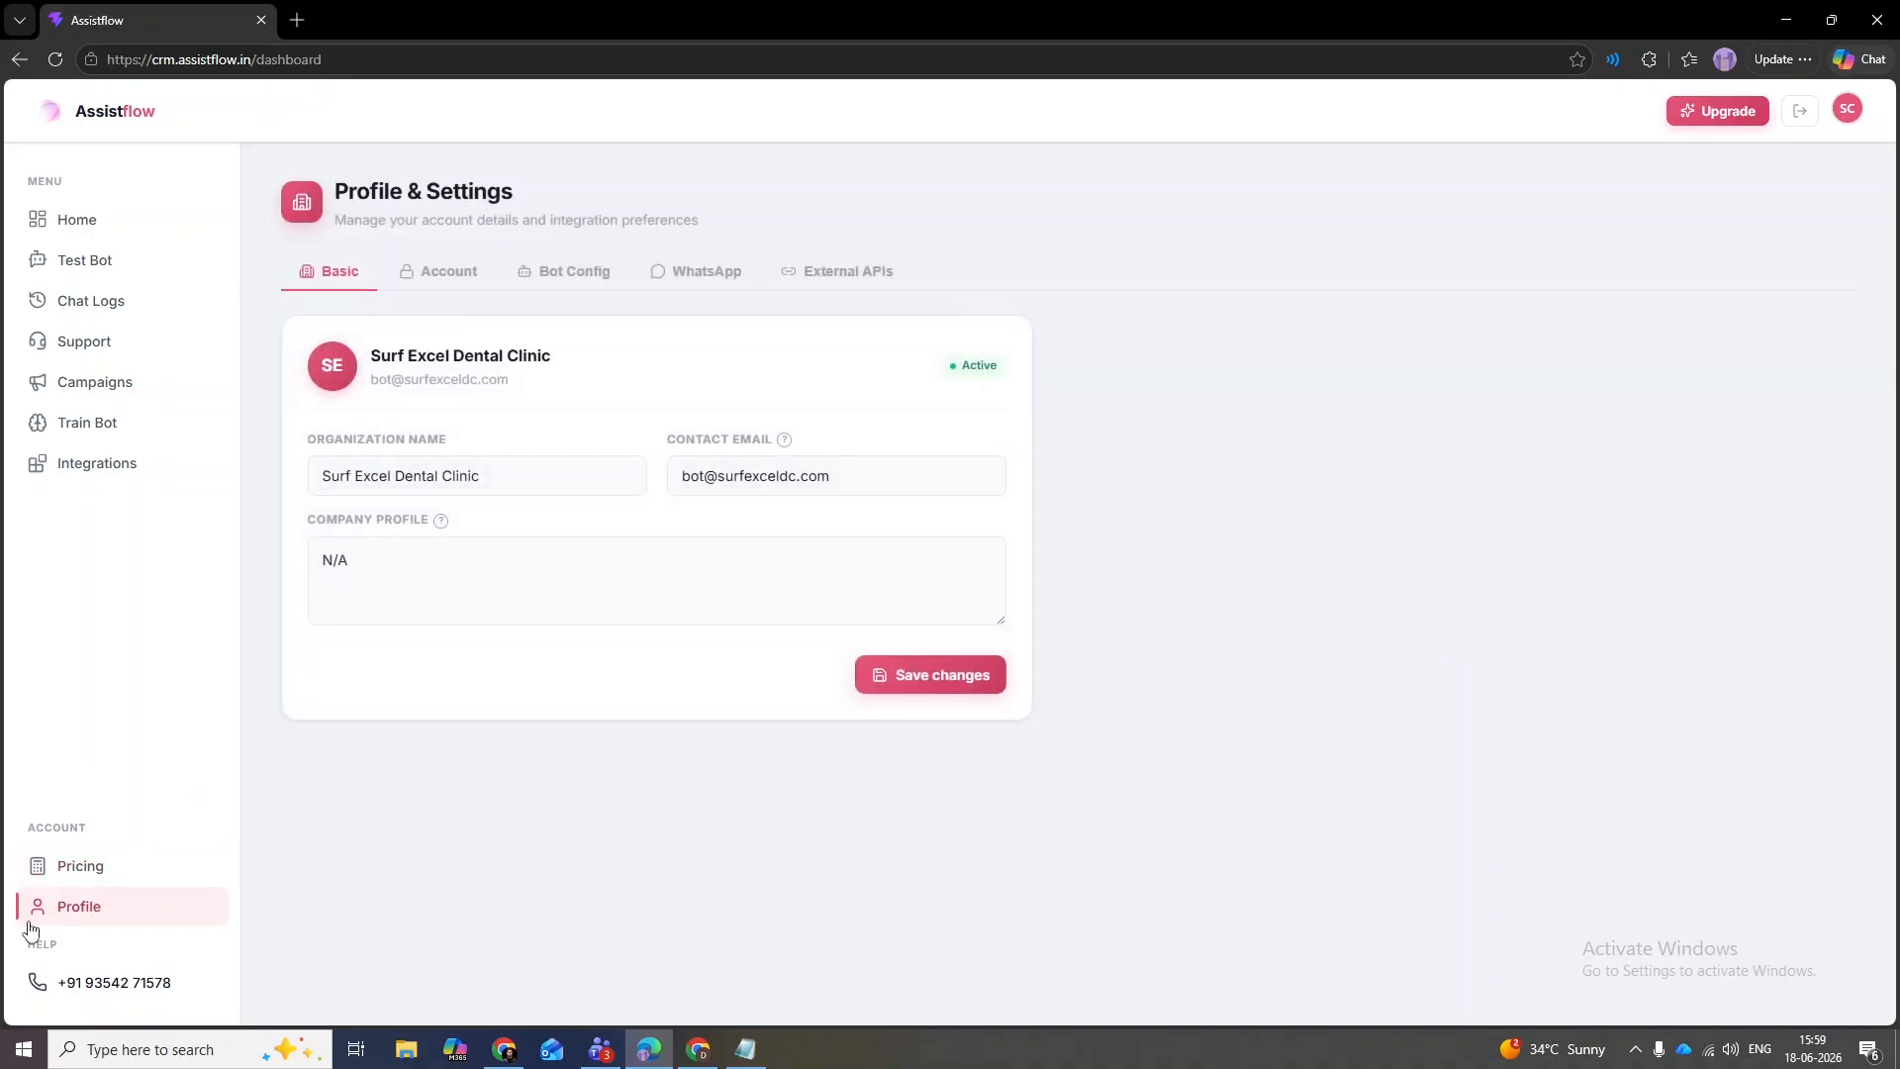
# - Remove 'Dental' from the organization name and view the company profile field's help text
pyautogui.doubleClick(415, 478)
pyautogui.press('BackSpace')
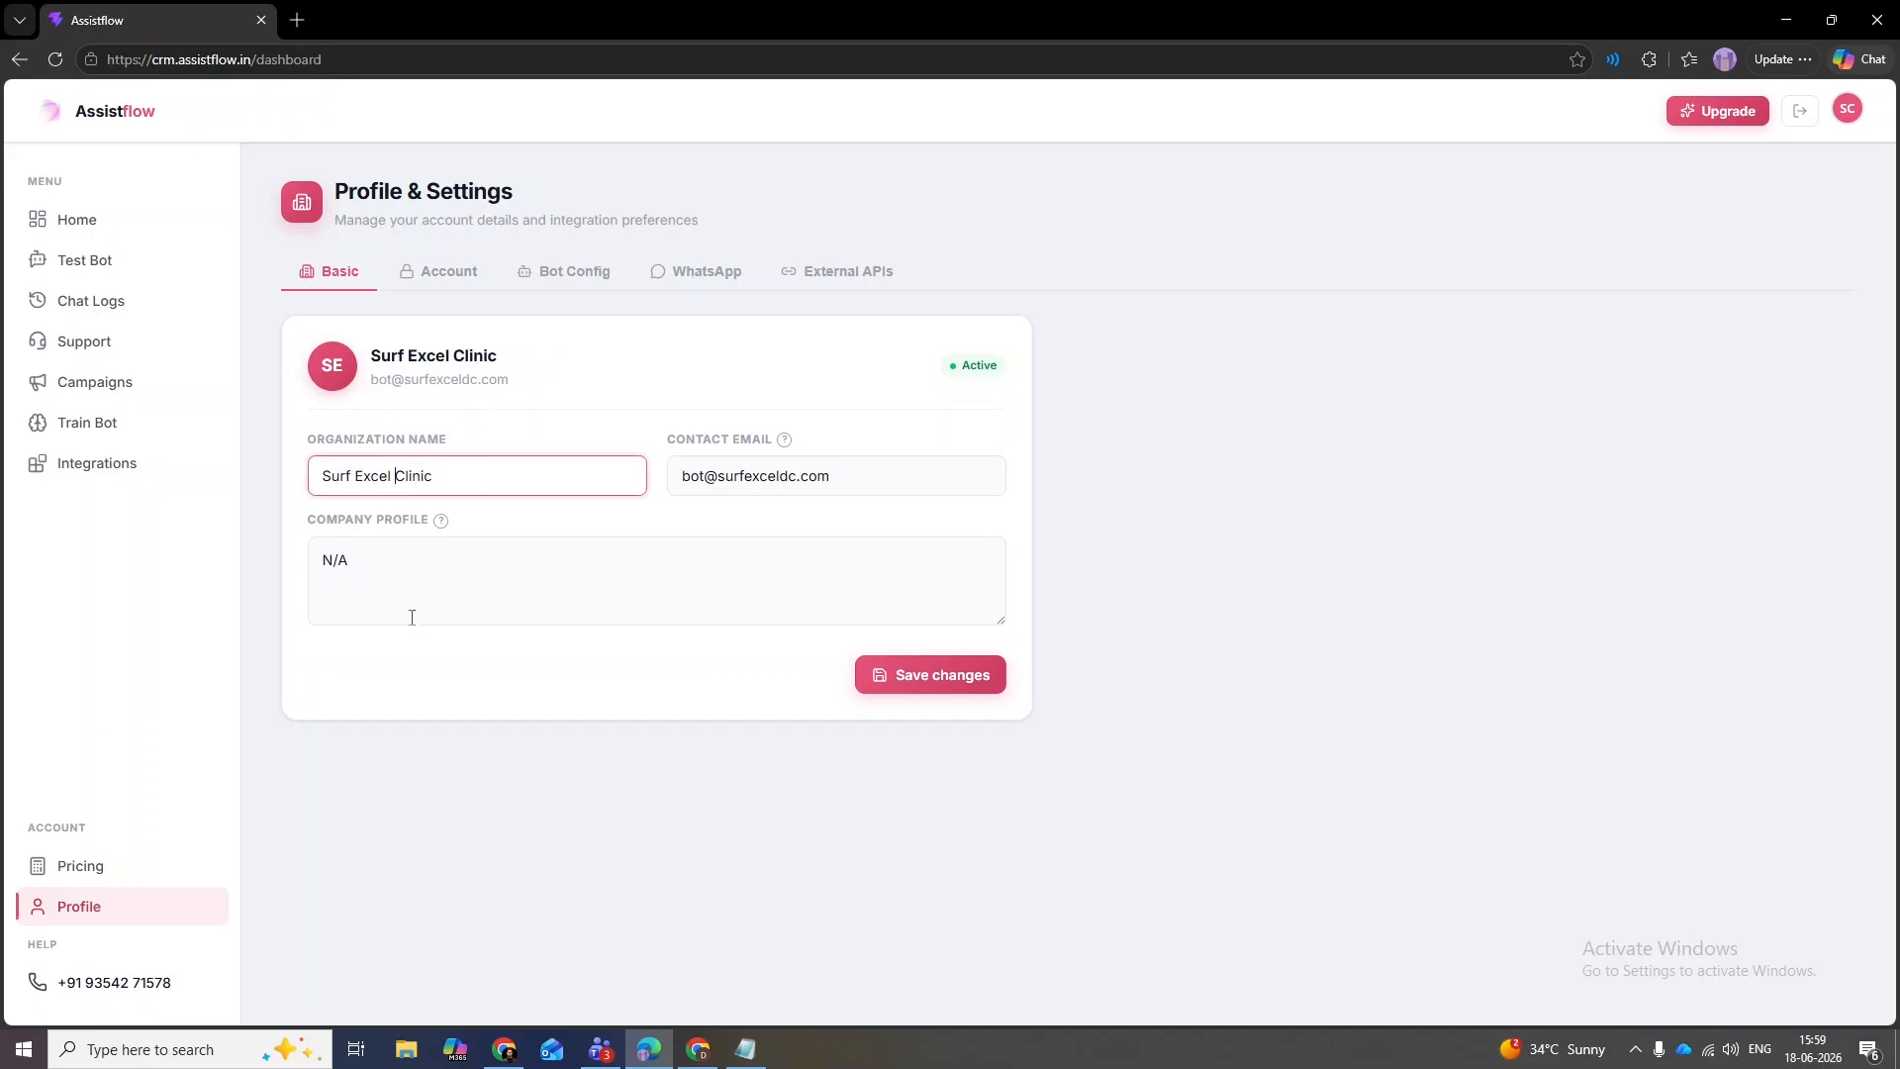
pyautogui.click(430, 817)
pyautogui.click(385, 555)
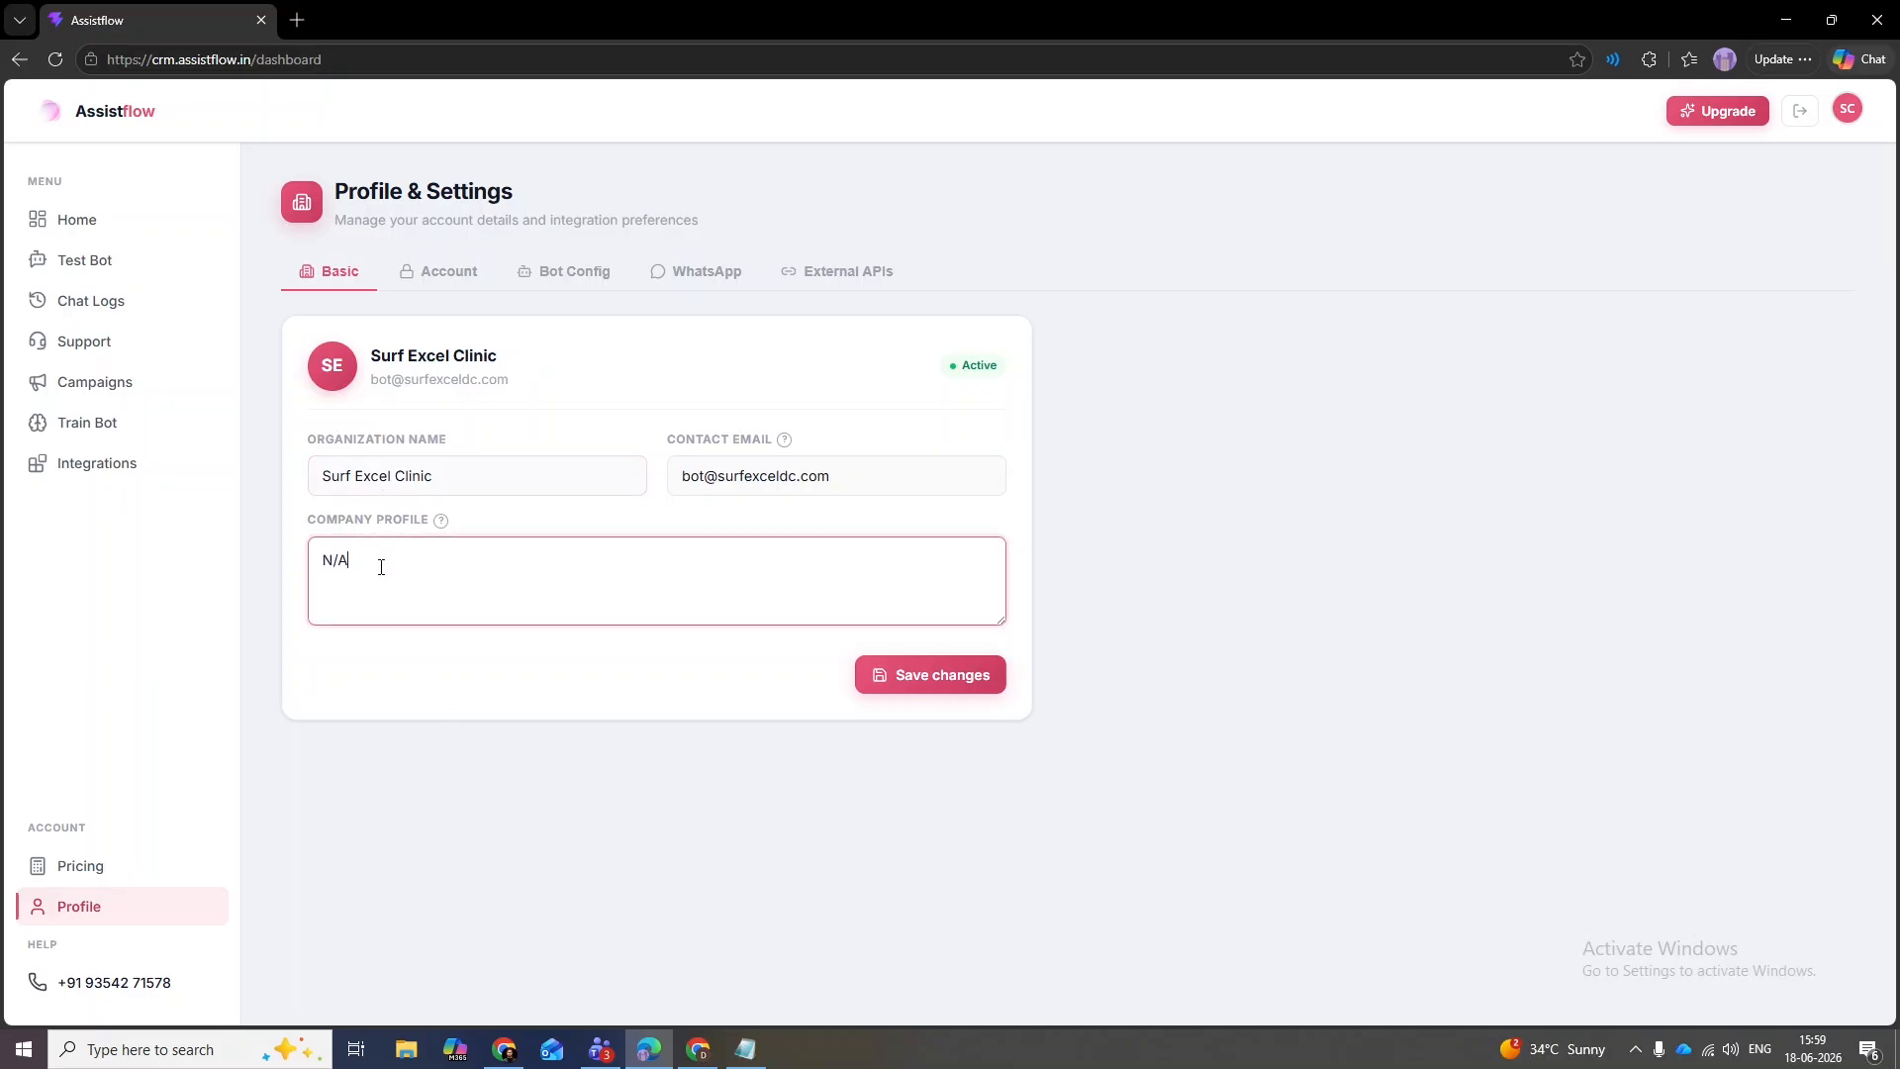
pyautogui.click(439, 524)
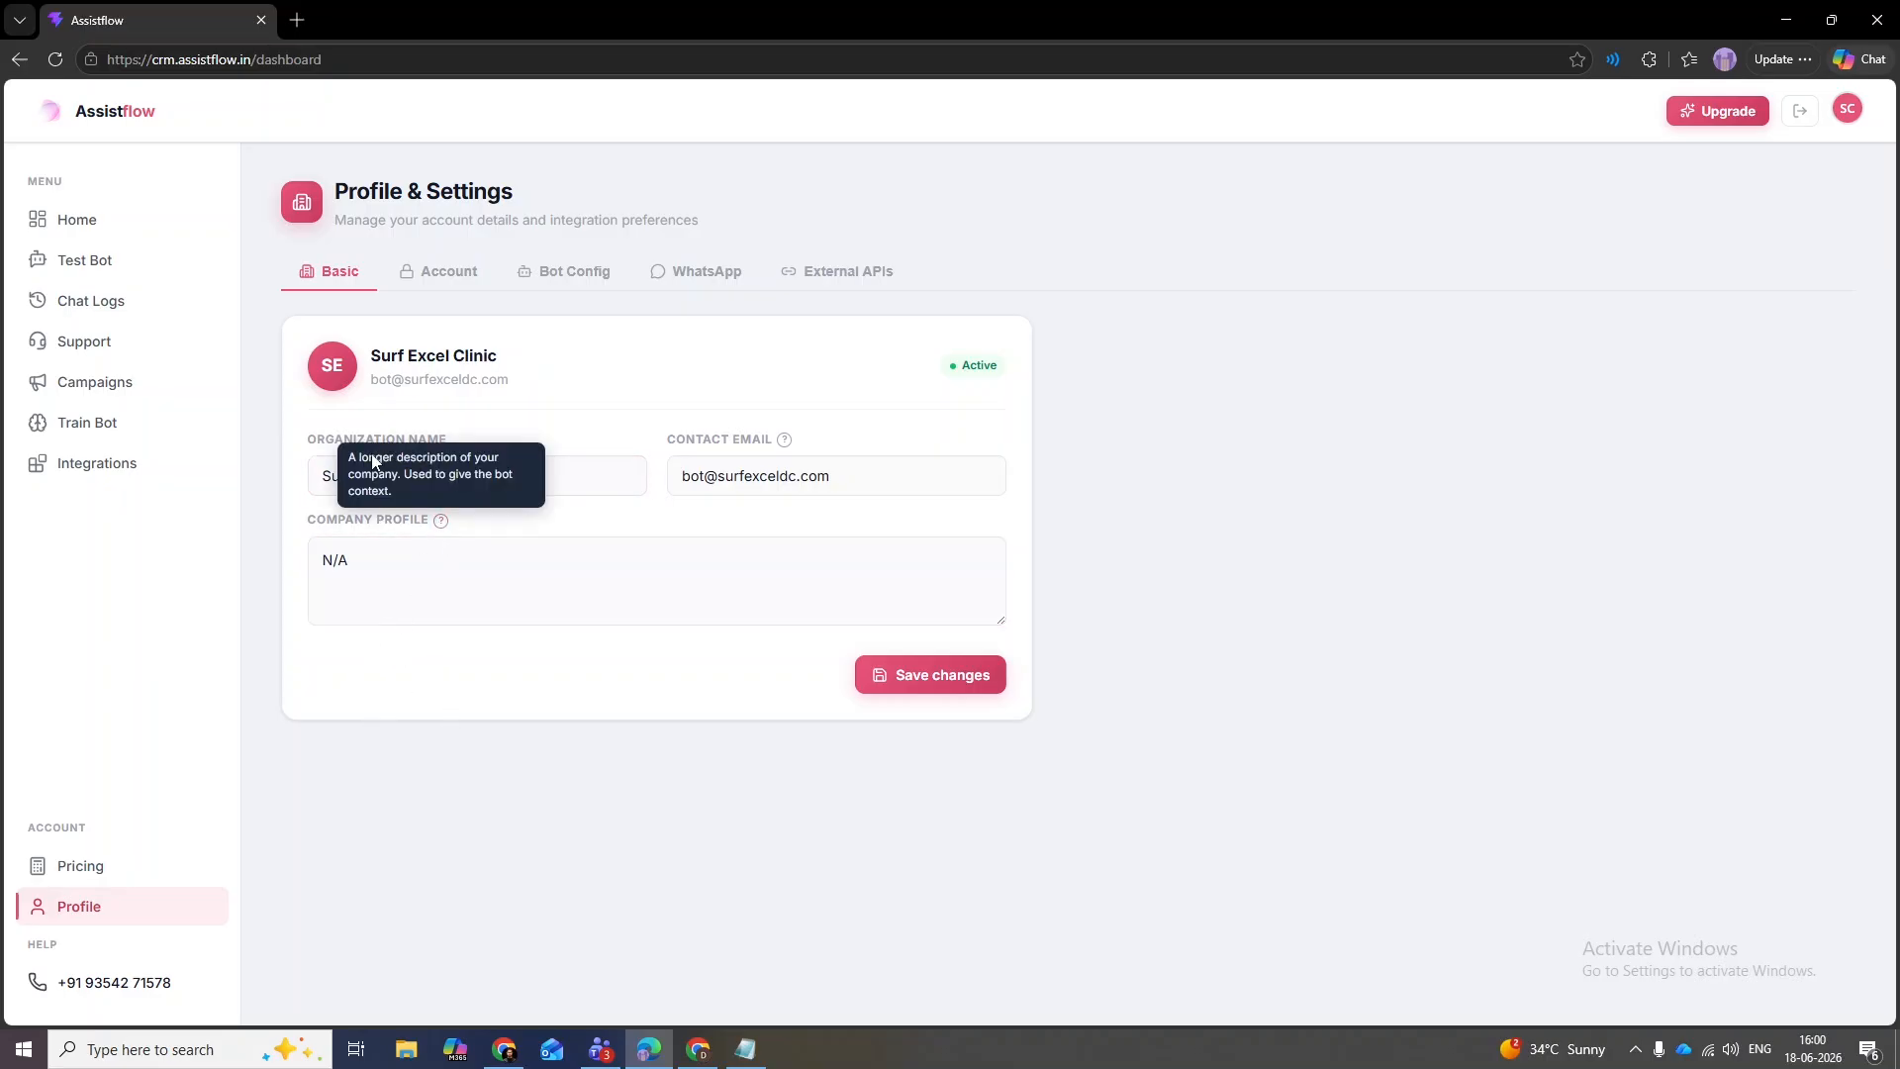
pyautogui.click(389, 569)
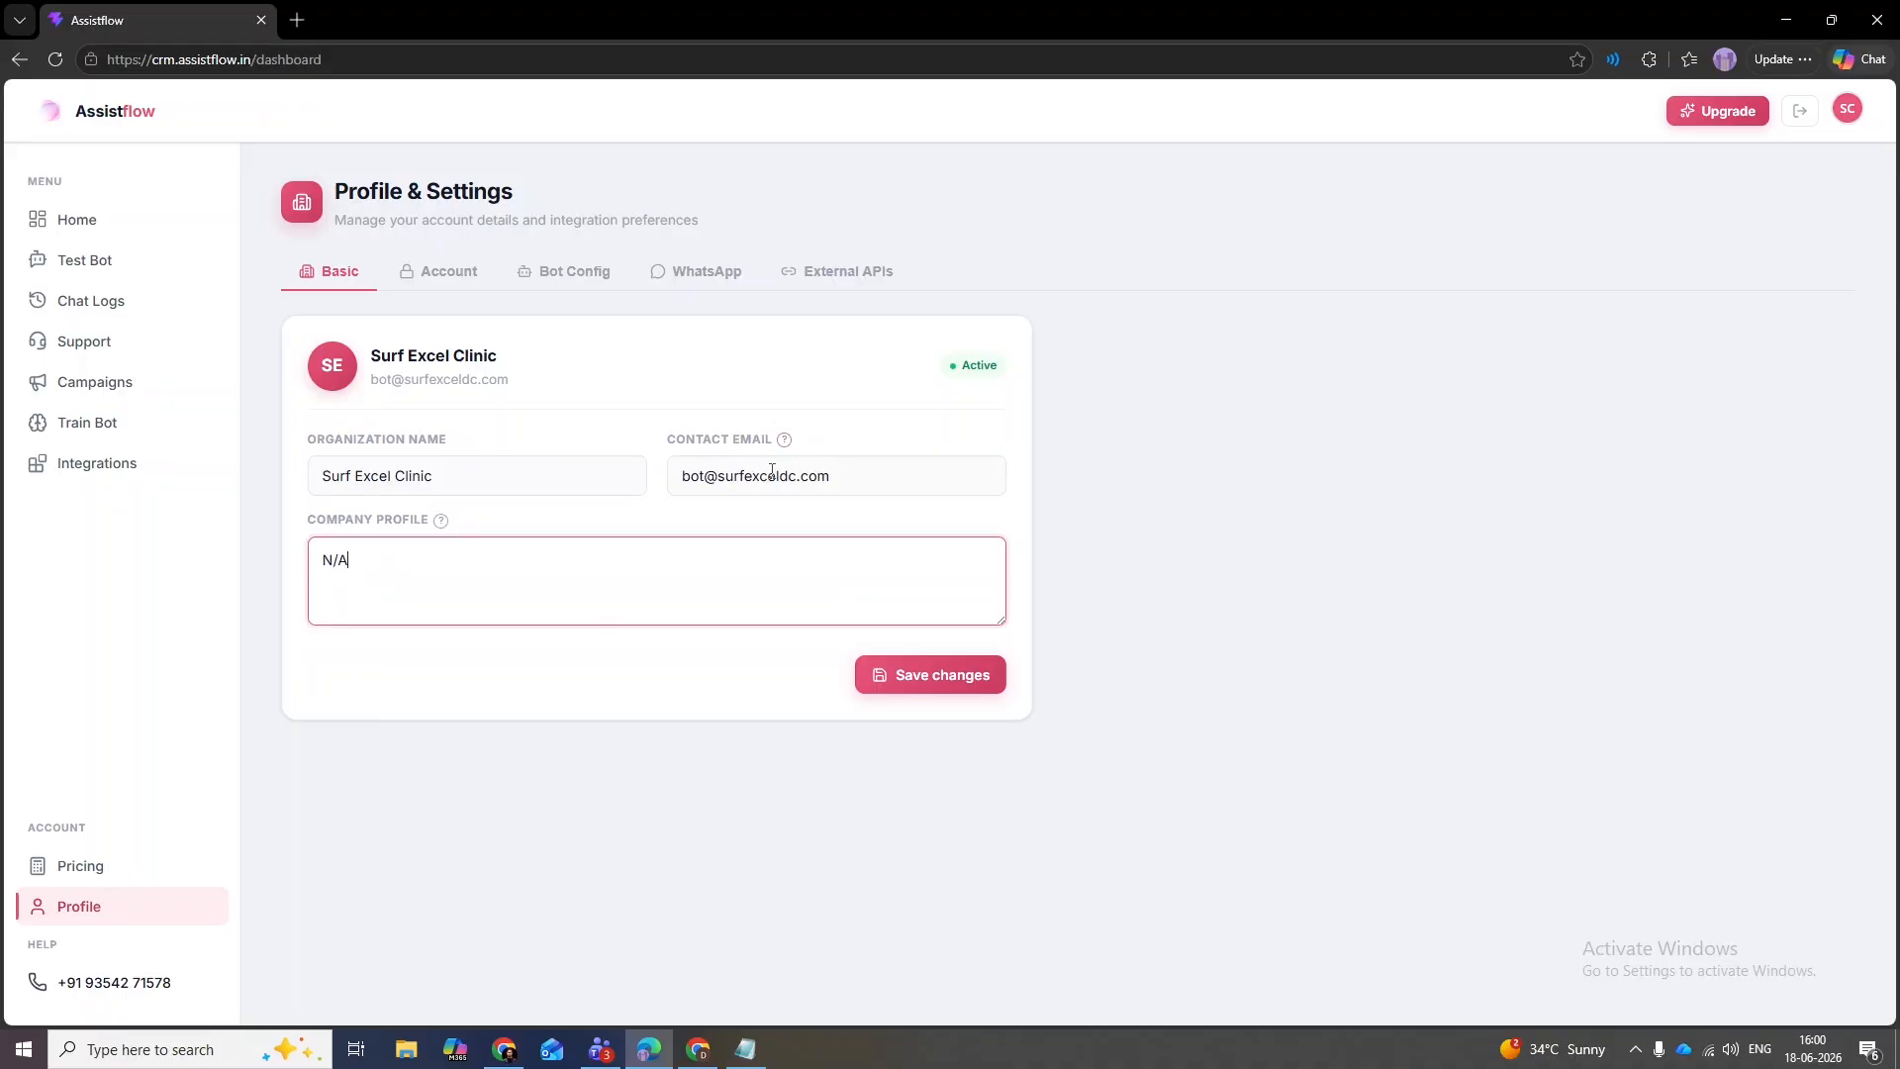
# - Inspect the contact email field, then show Account security with its new password field
pyautogui.moveTo(834, 476); pyautogui.dragTo(681, 474)
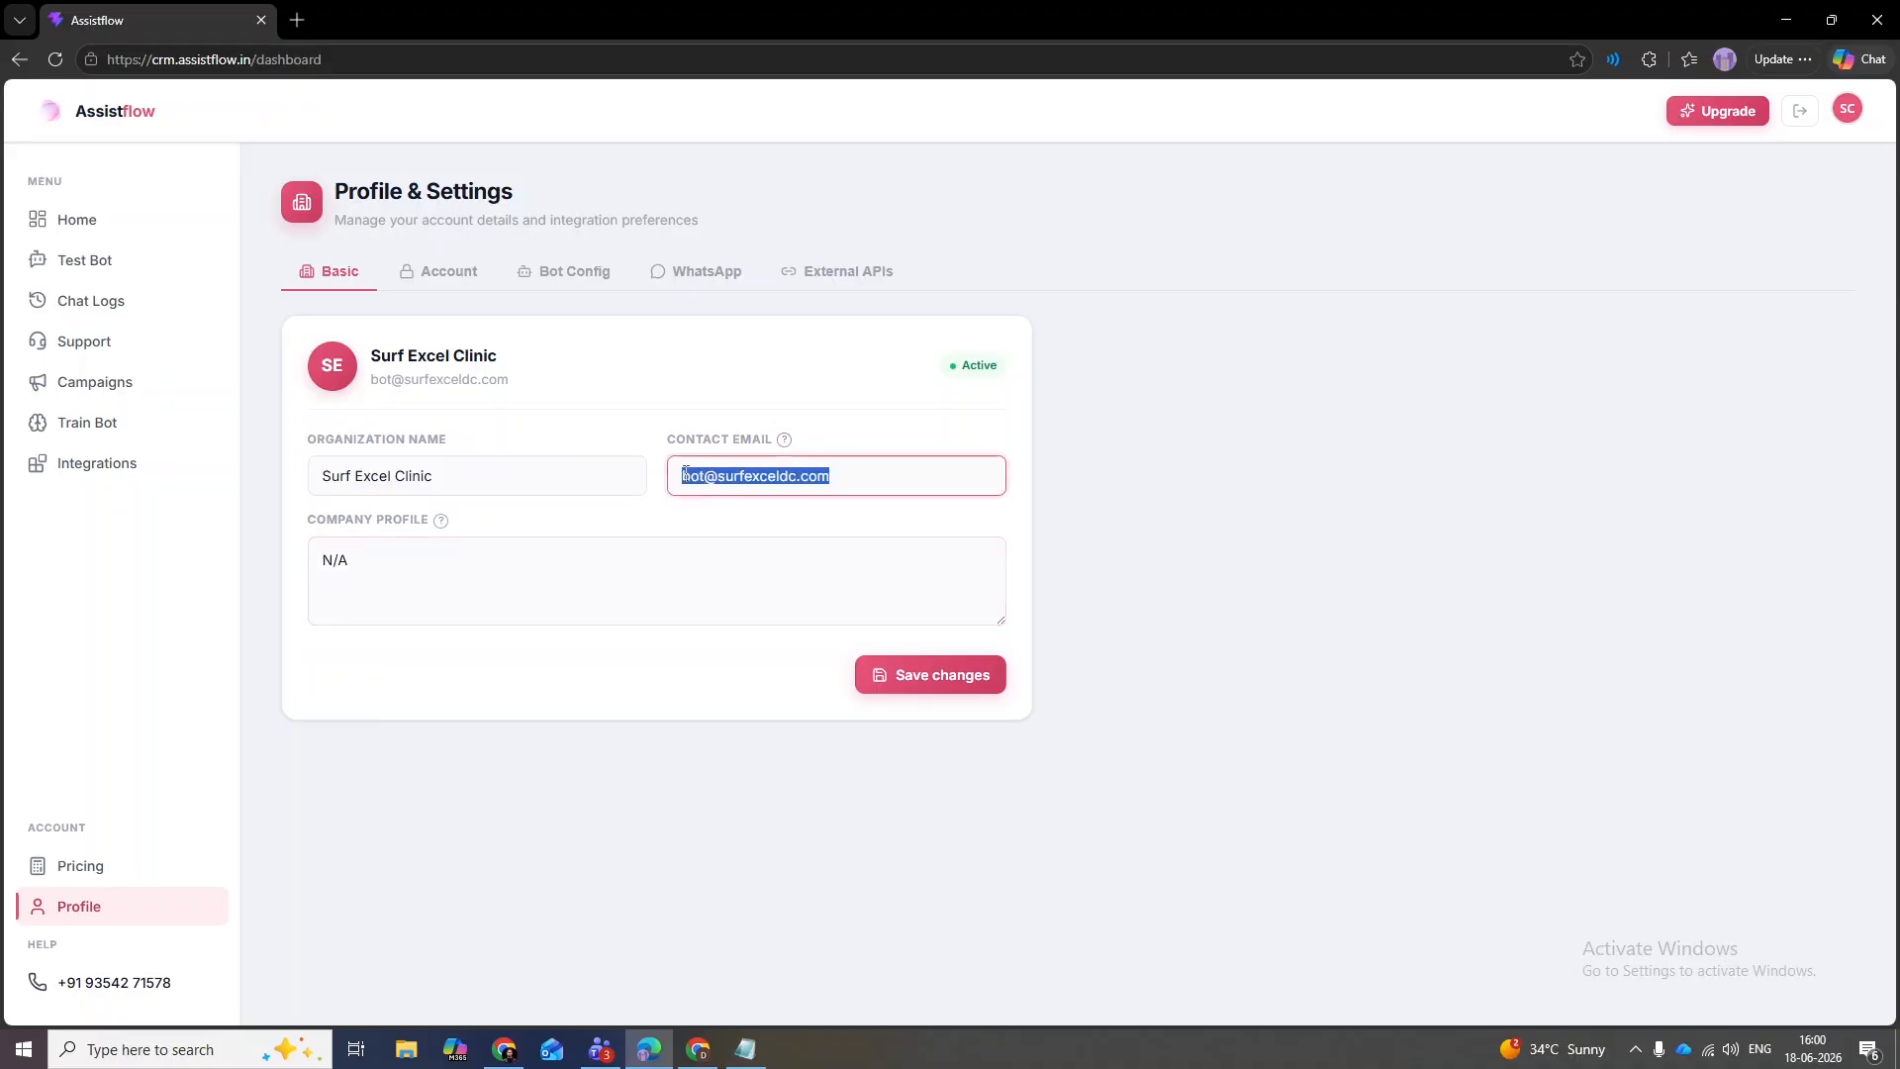
pyautogui.click(580, 429)
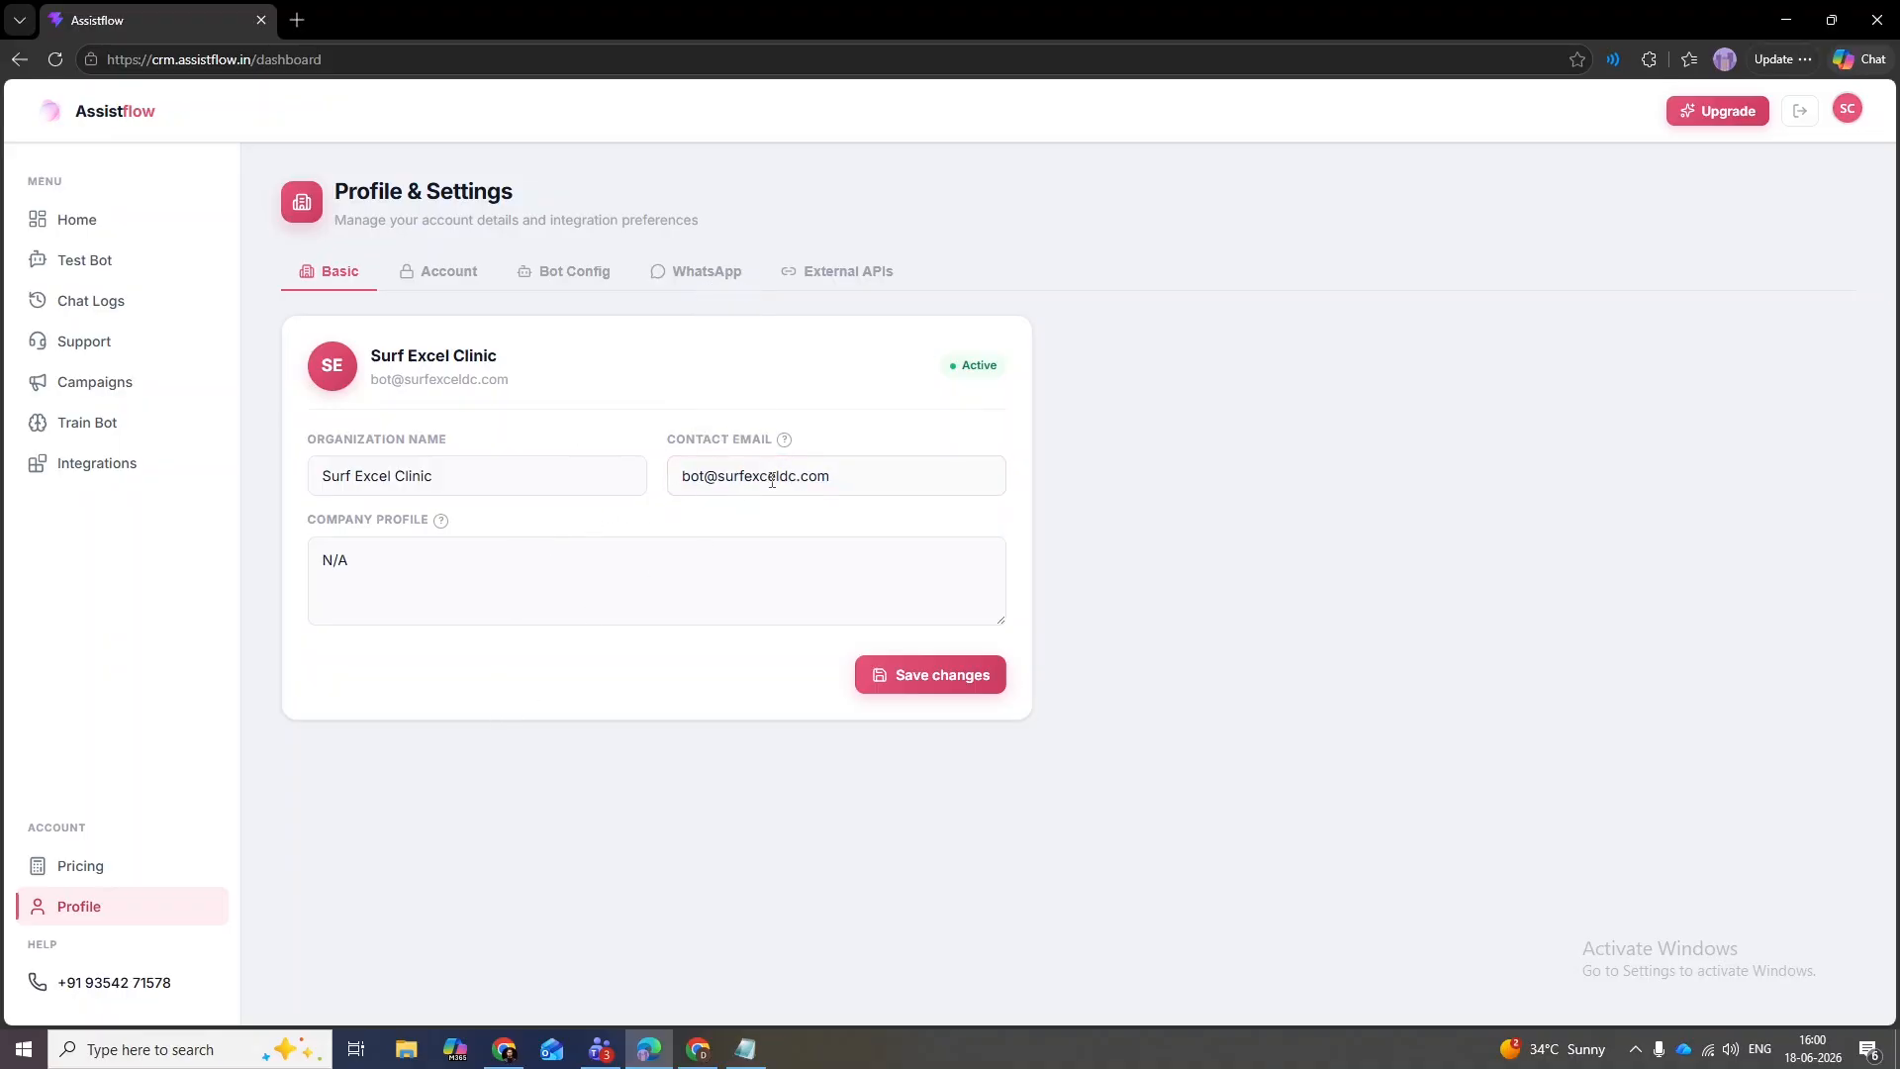
pyautogui.moveTo(769, 445); pyautogui.dragTo(666, 446)
pyautogui.moveTo(835, 476); pyautogui.dragTo(668, 478)
pyautogui.click(644, 442)
pyautogui.click(435, 277)
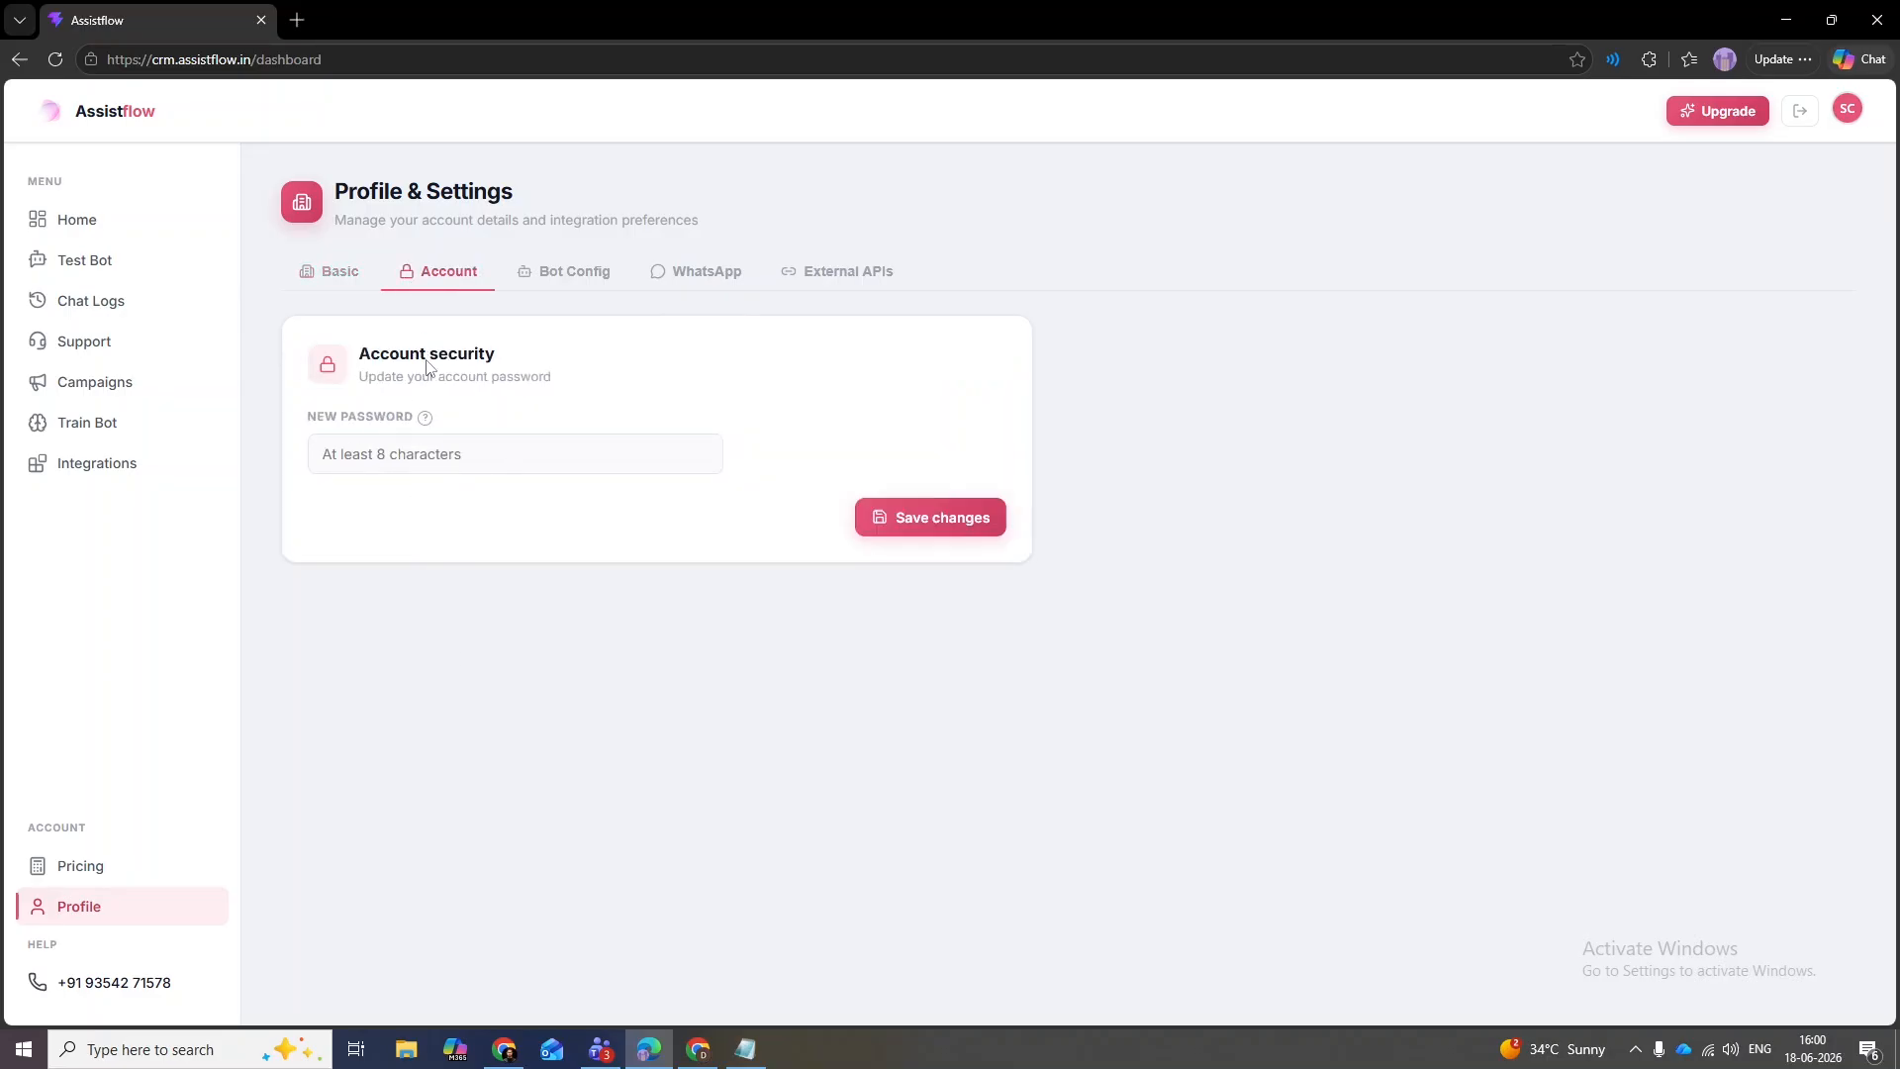
# - In Bot Config, enter Karan as BOT NAME, leaving tone Friendly and traffic Low
pyautogui.click(555, 283)
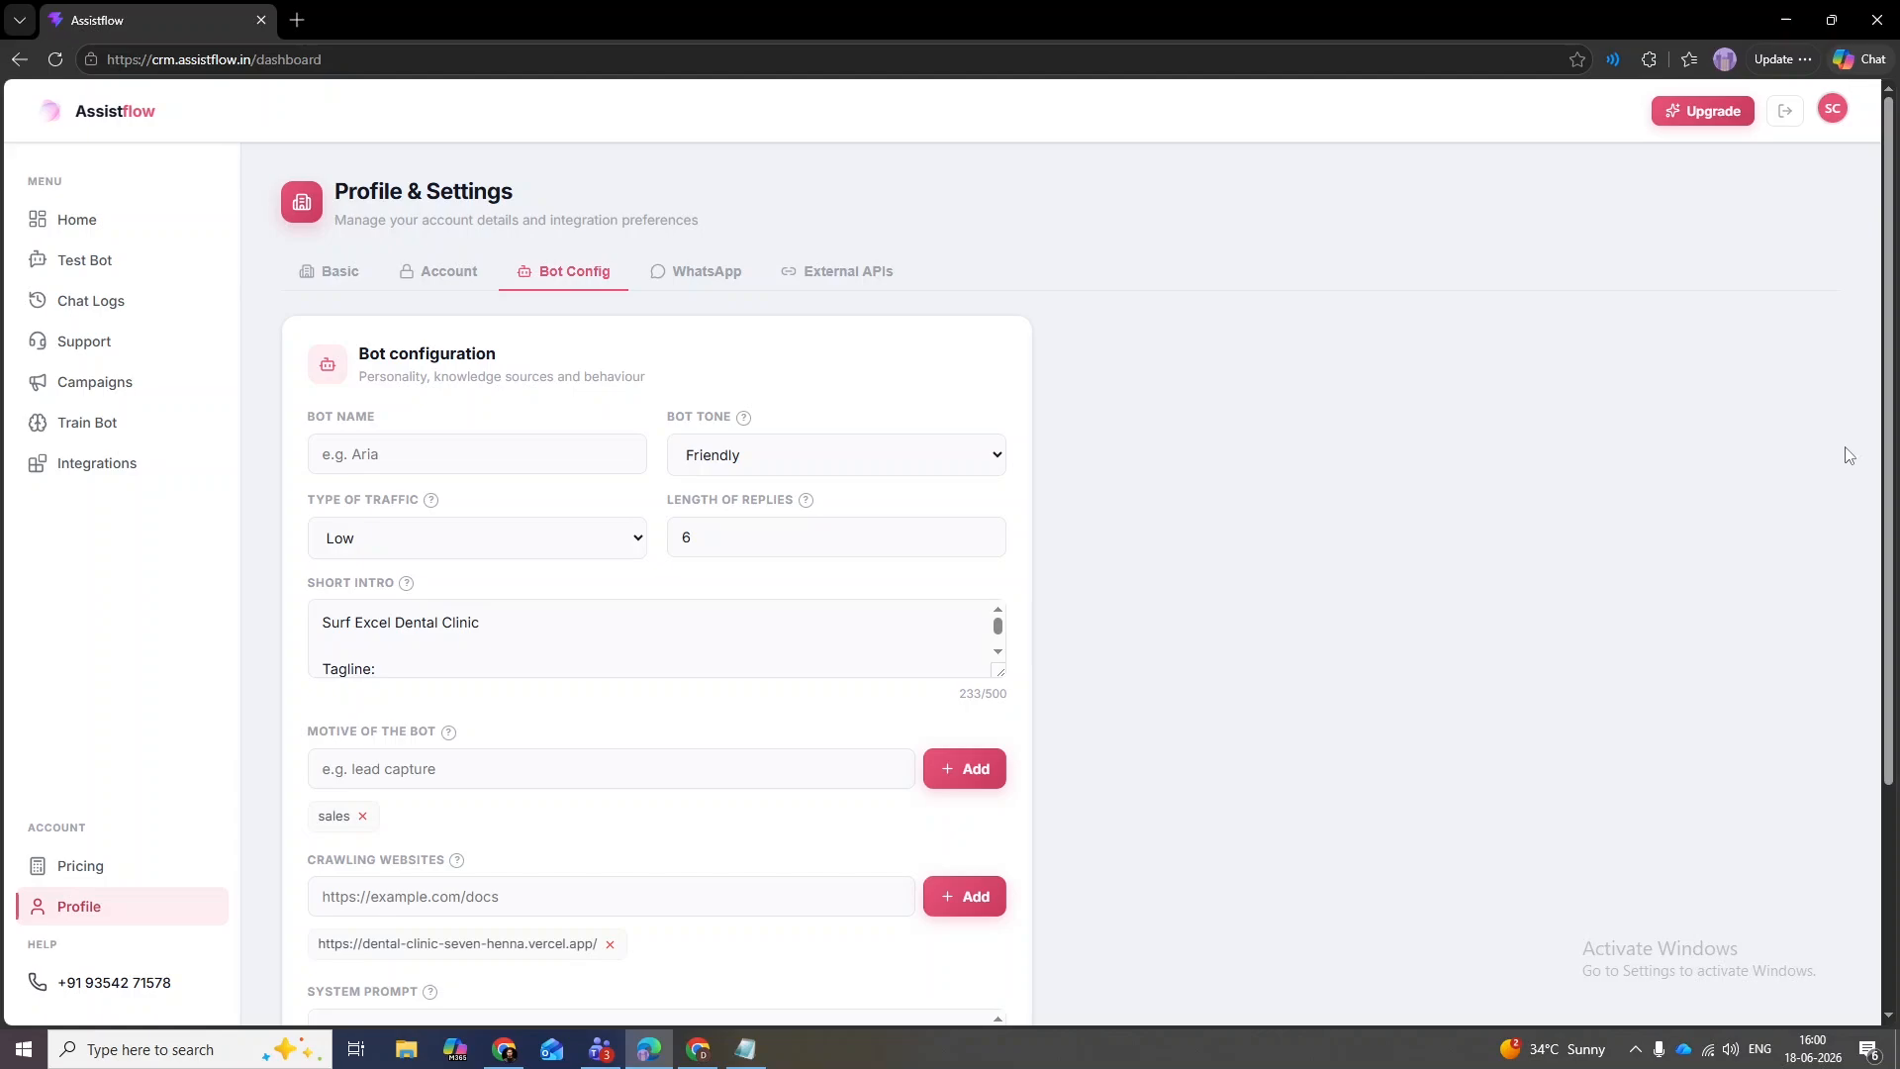
pyautogui.click(467, 454)
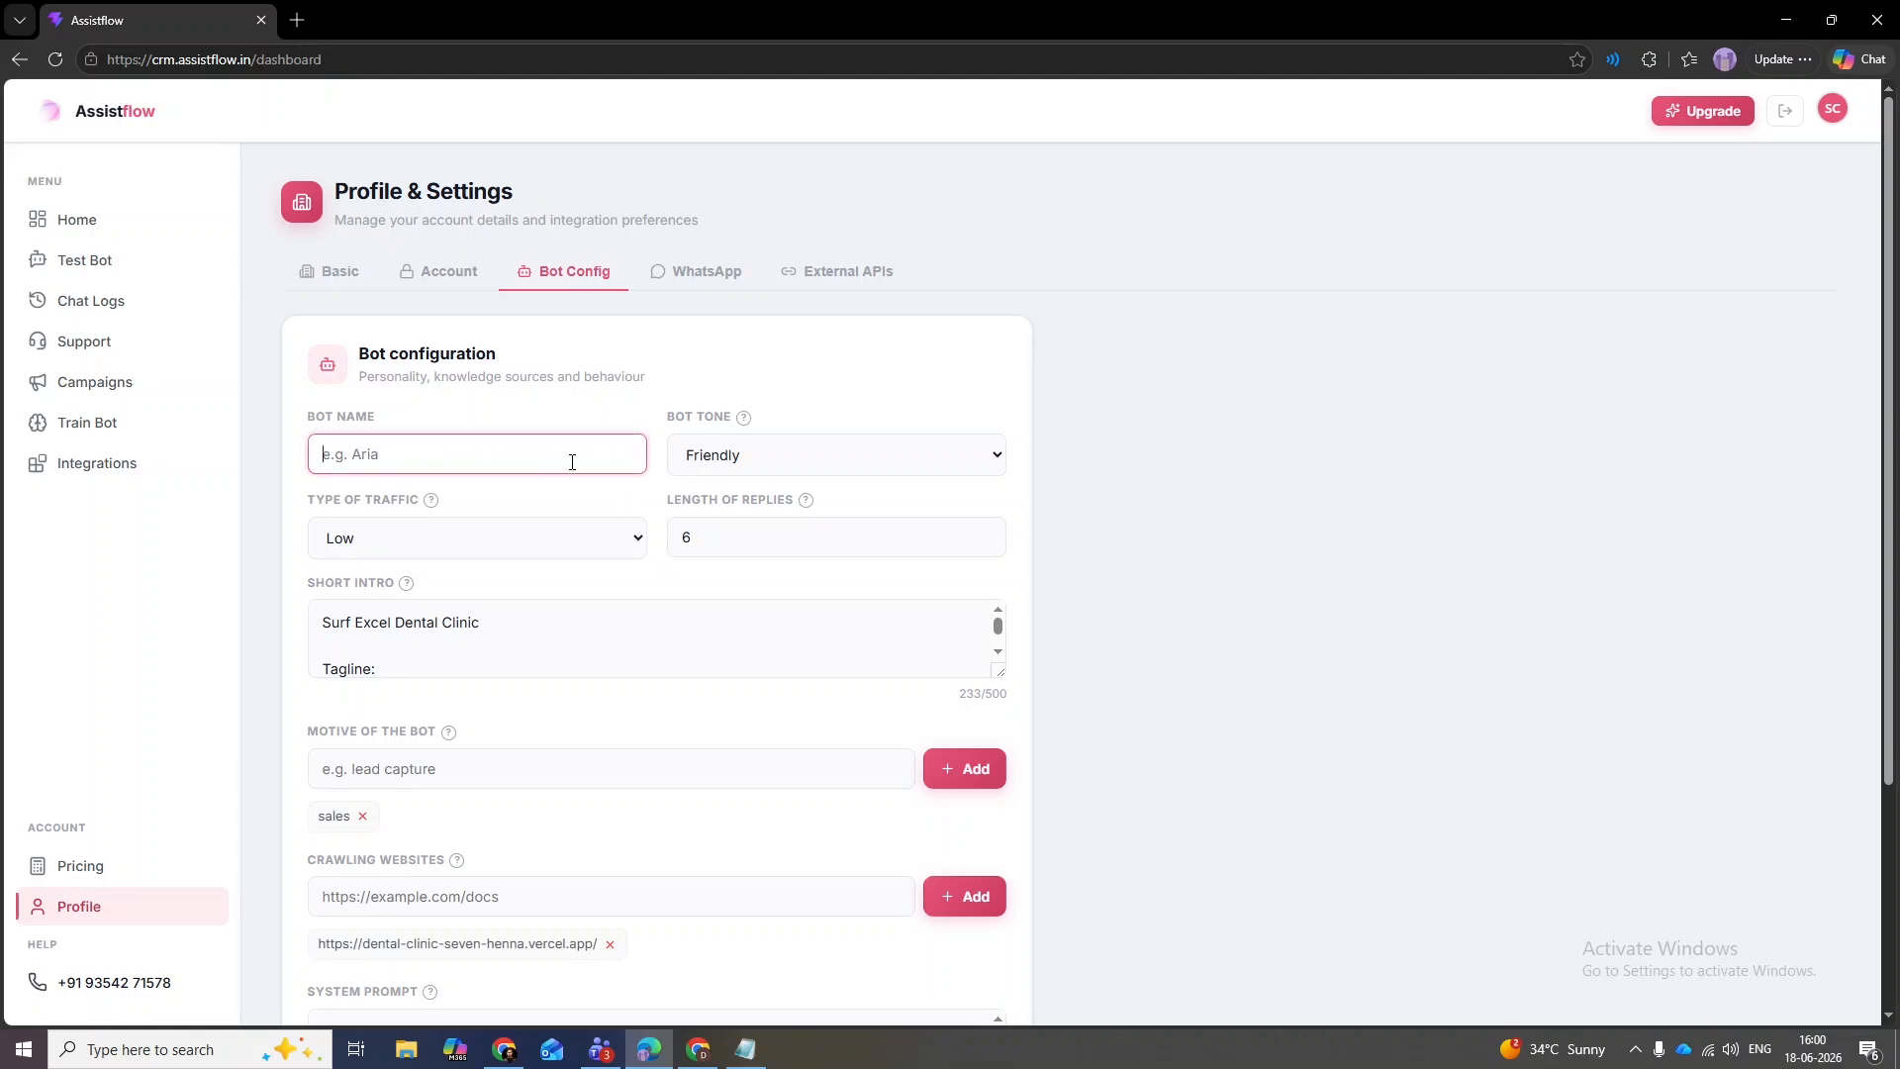
pyautogui.write('Karan')
pyautogui.click(1116, 479)
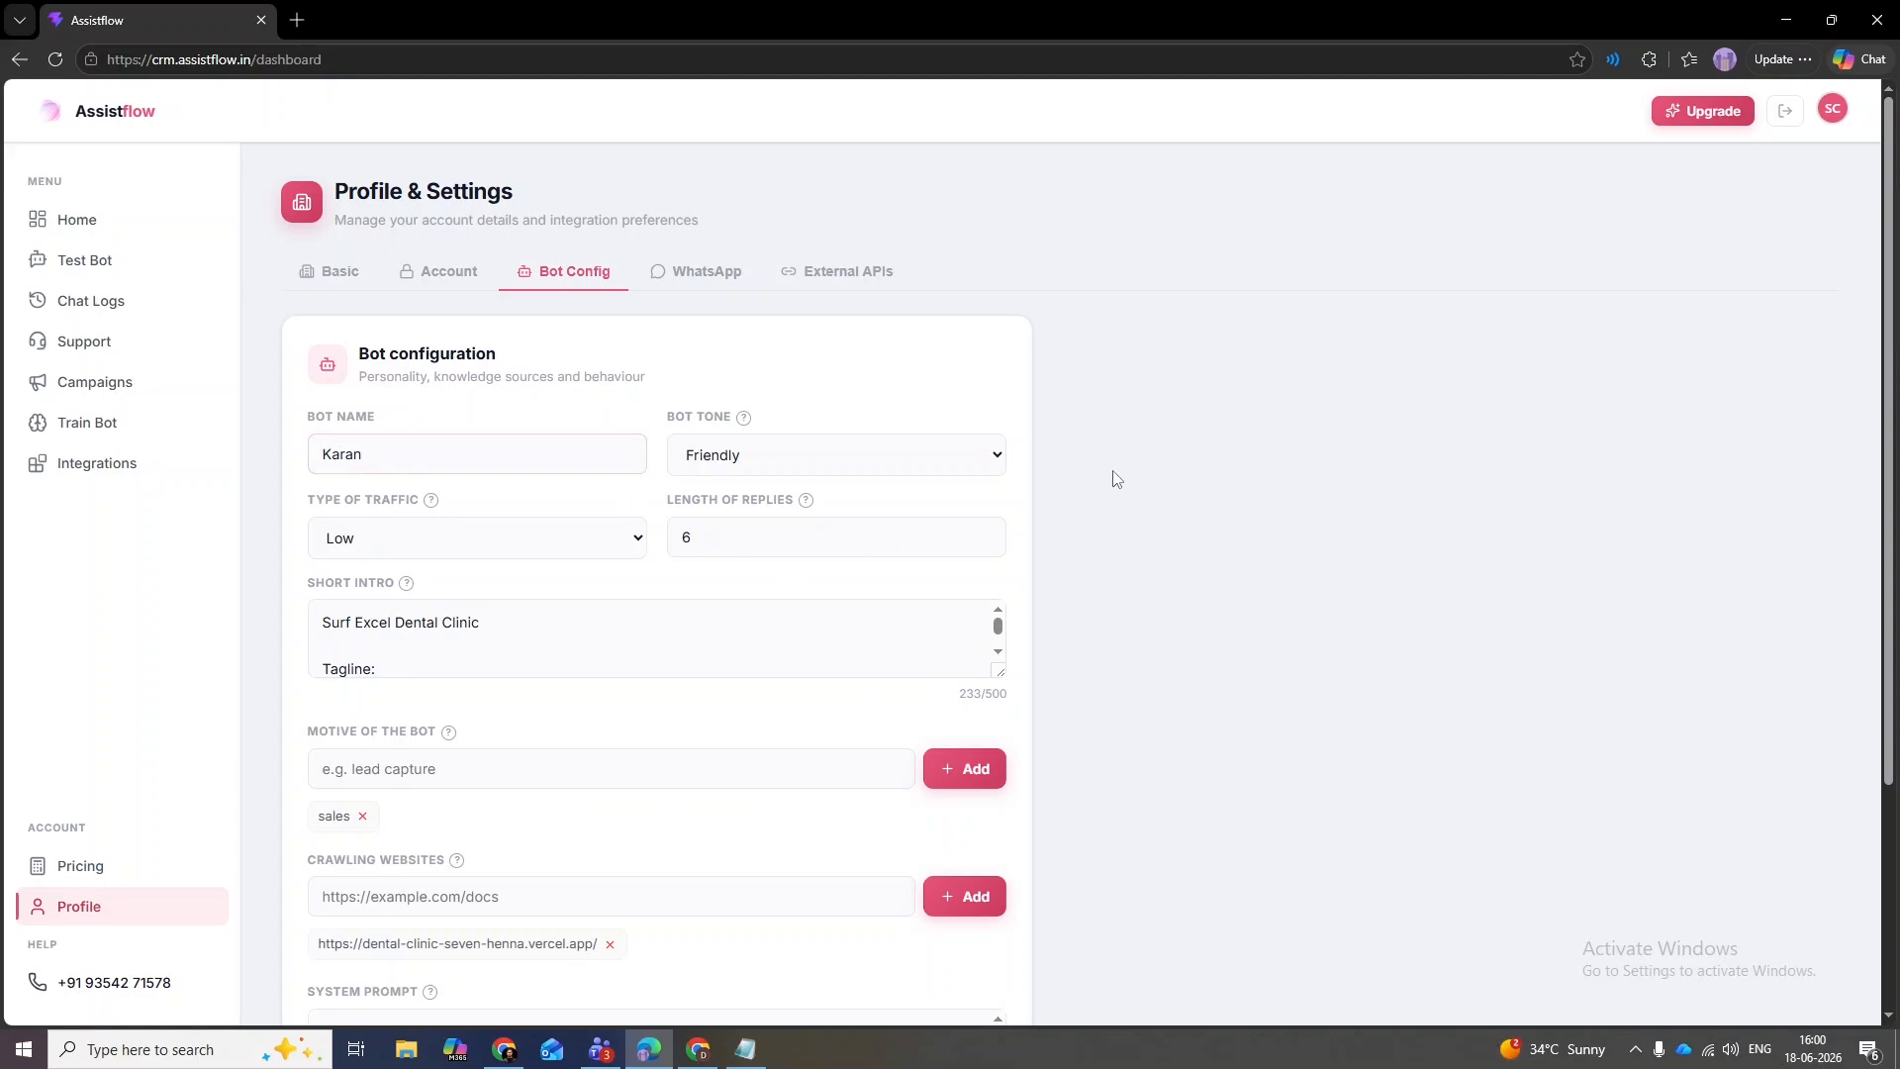
pyautogui.click(890, 467)
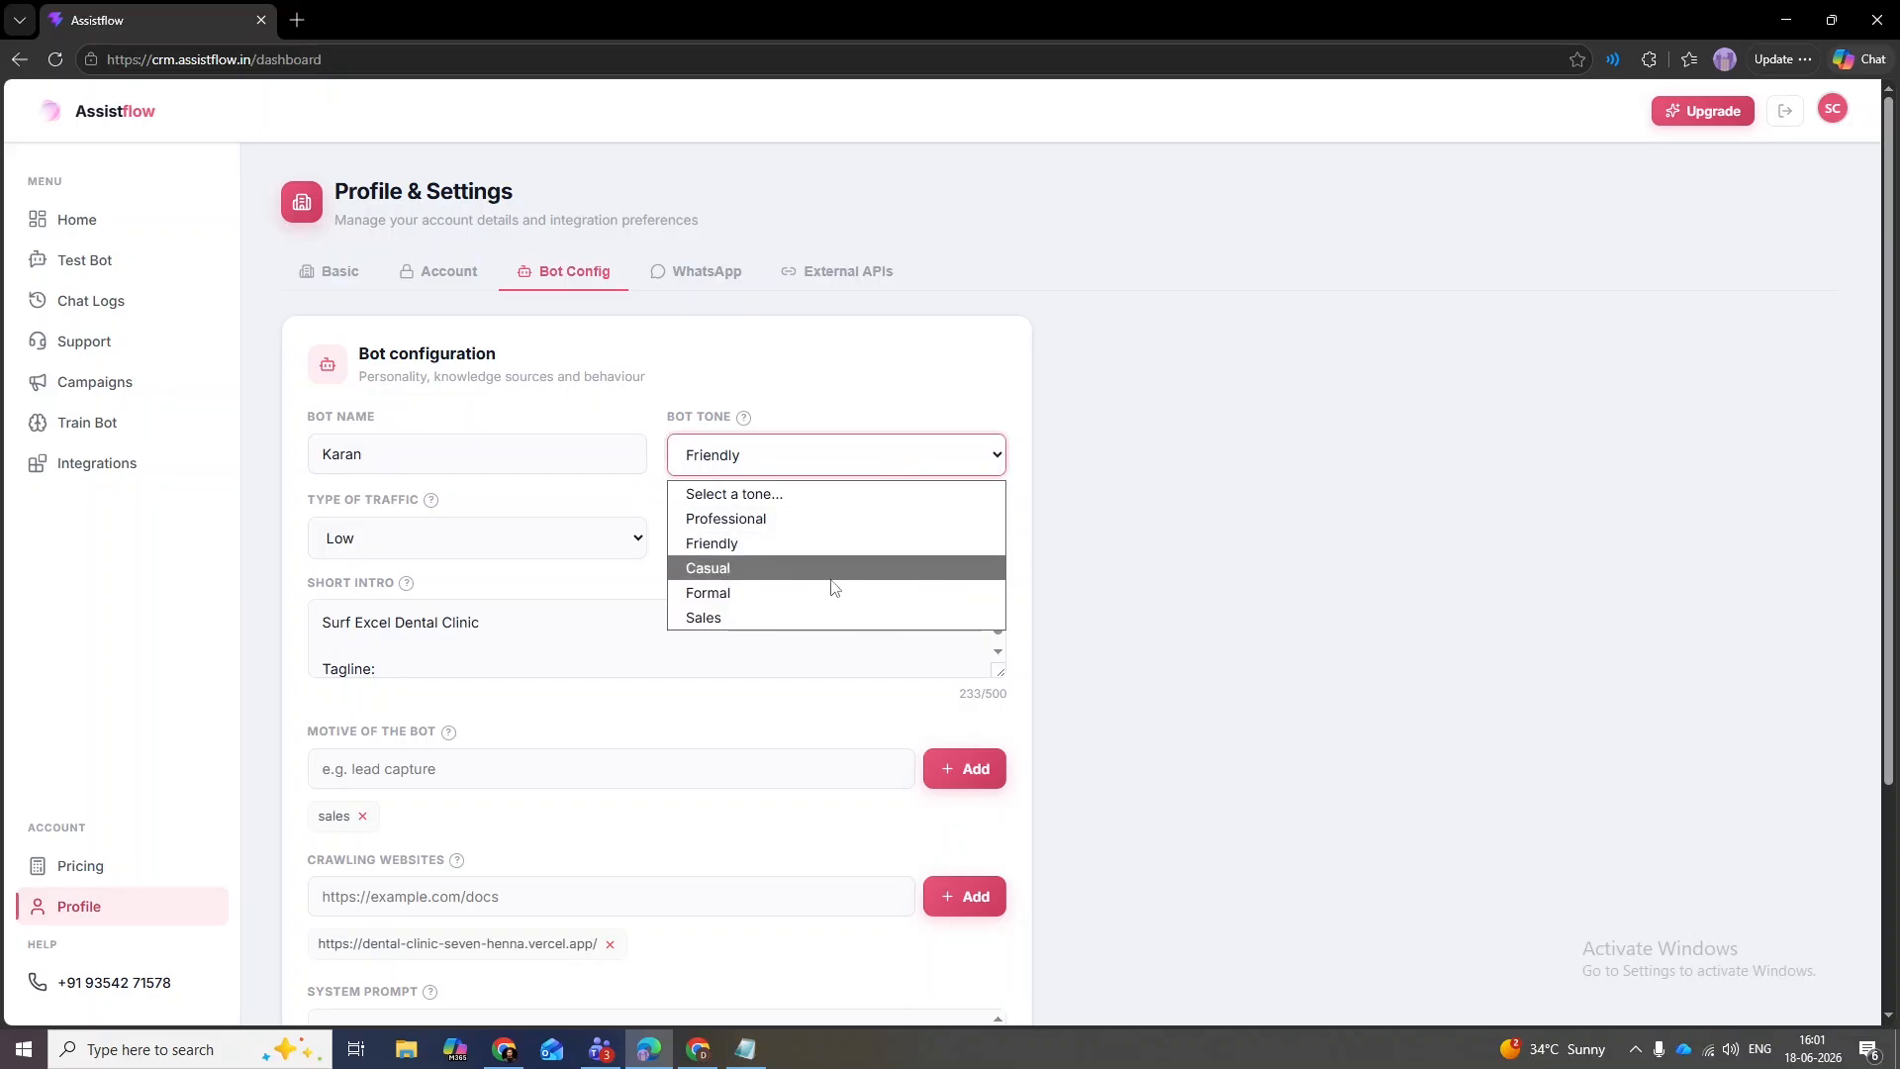
pyautogui.click(1204, 573)
pyautogui.click(467, 550)
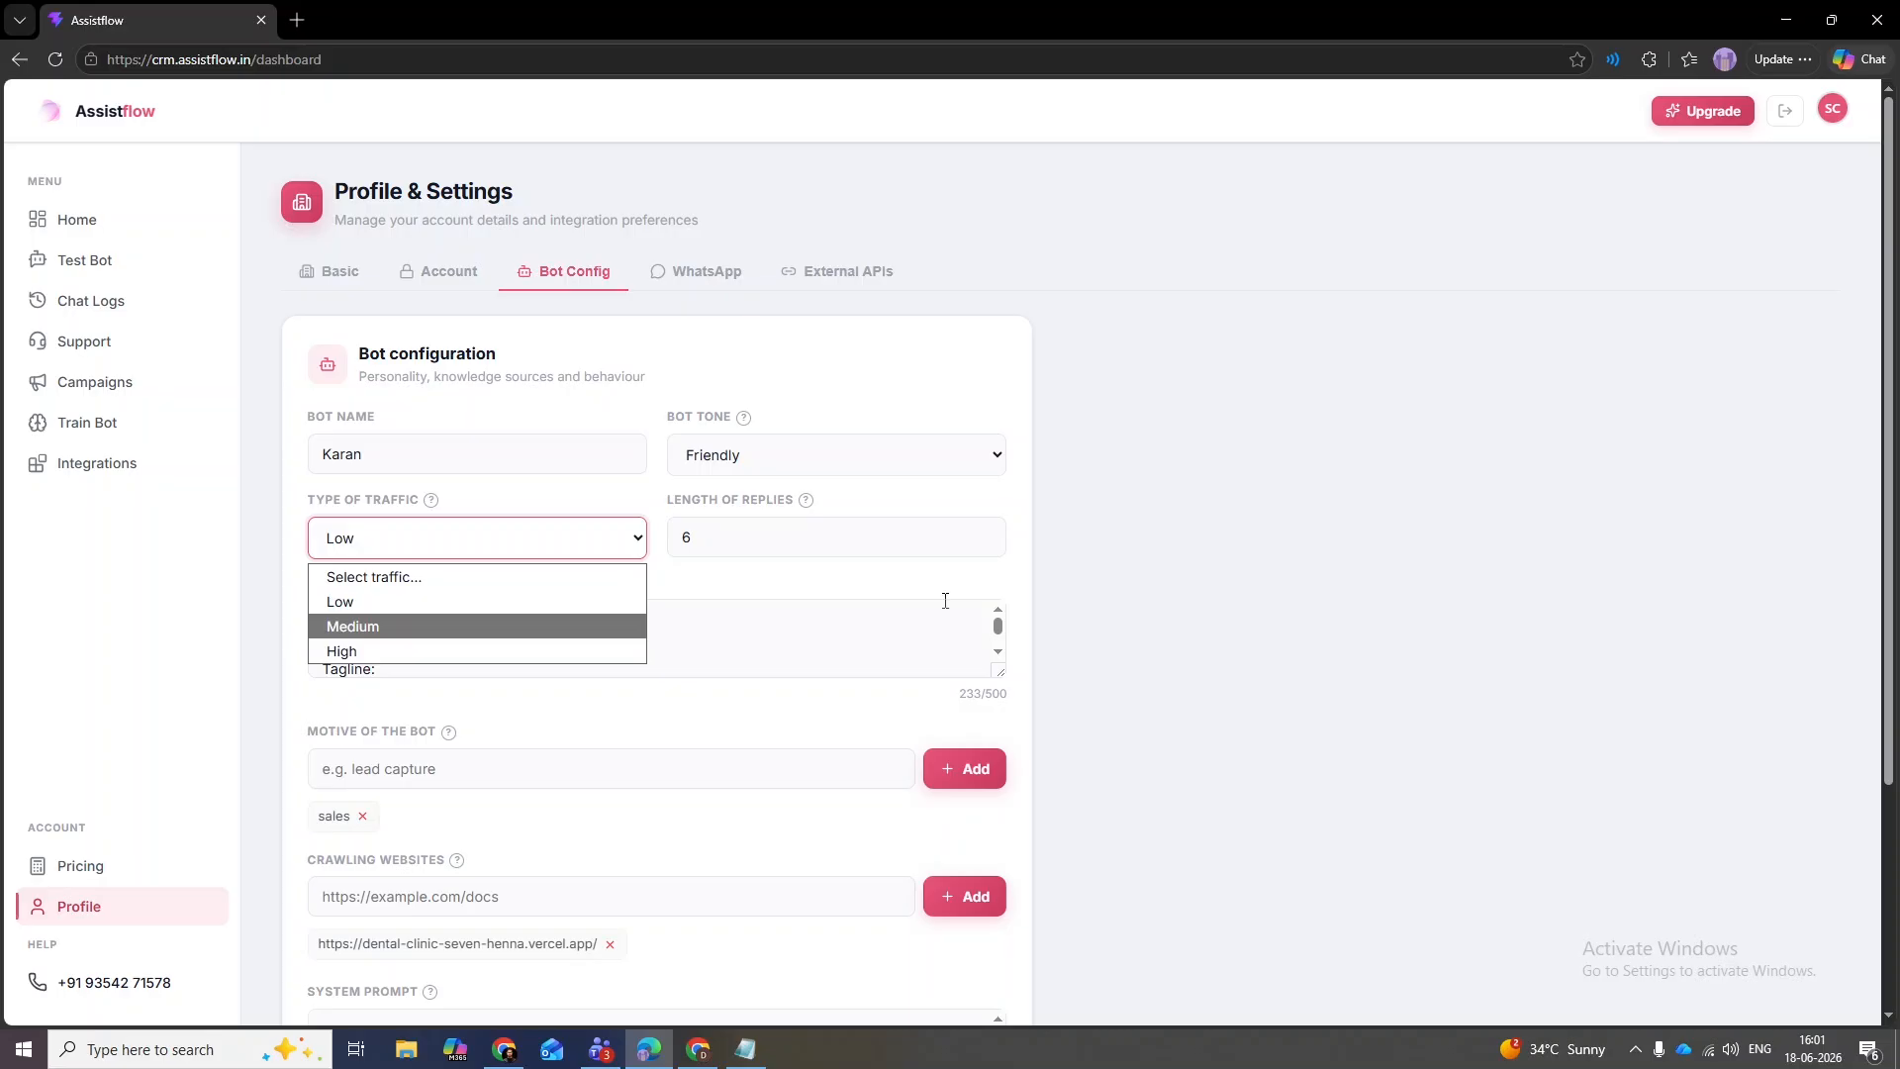
pyautogui.click(1019, 602)
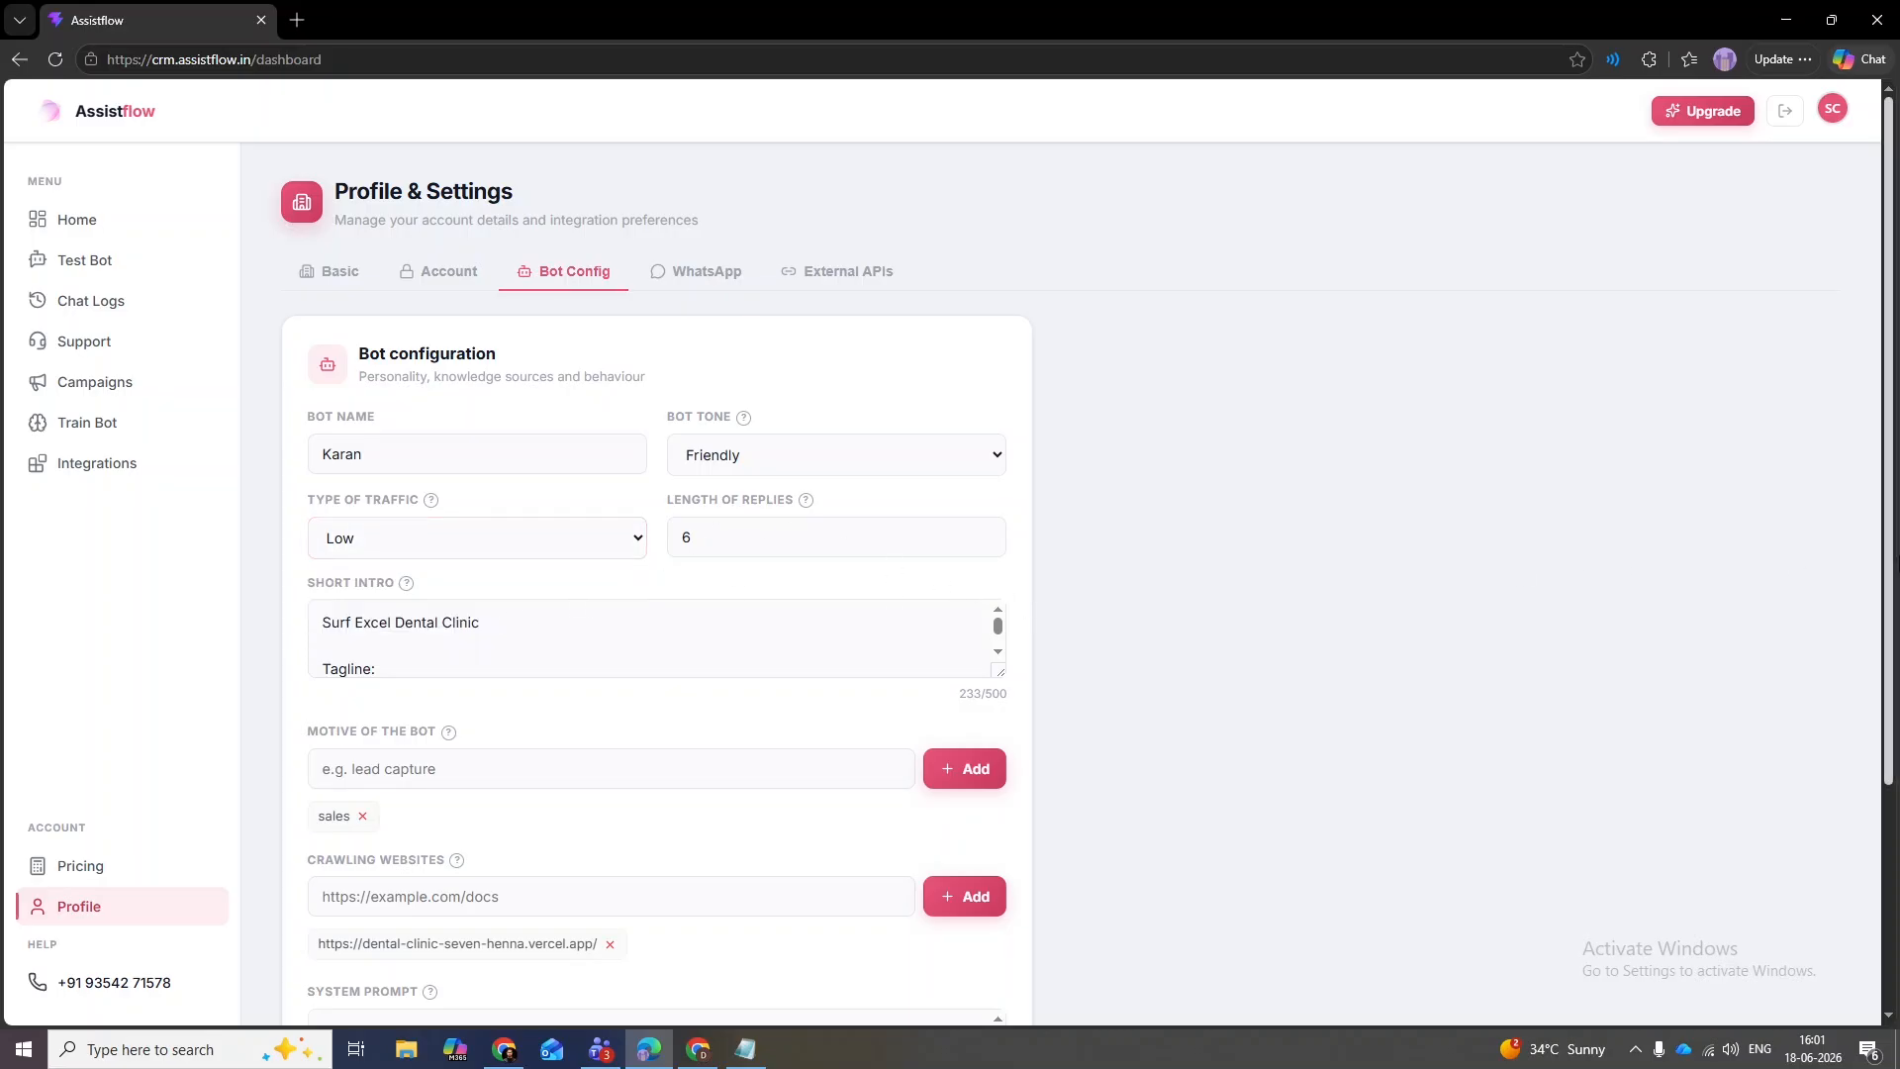
# - Scroll through the bot's System Prompt to review it
pyautogui.scroll(-2, 1894, 638)
pyautogui.scroll(-3, 1895, 638)
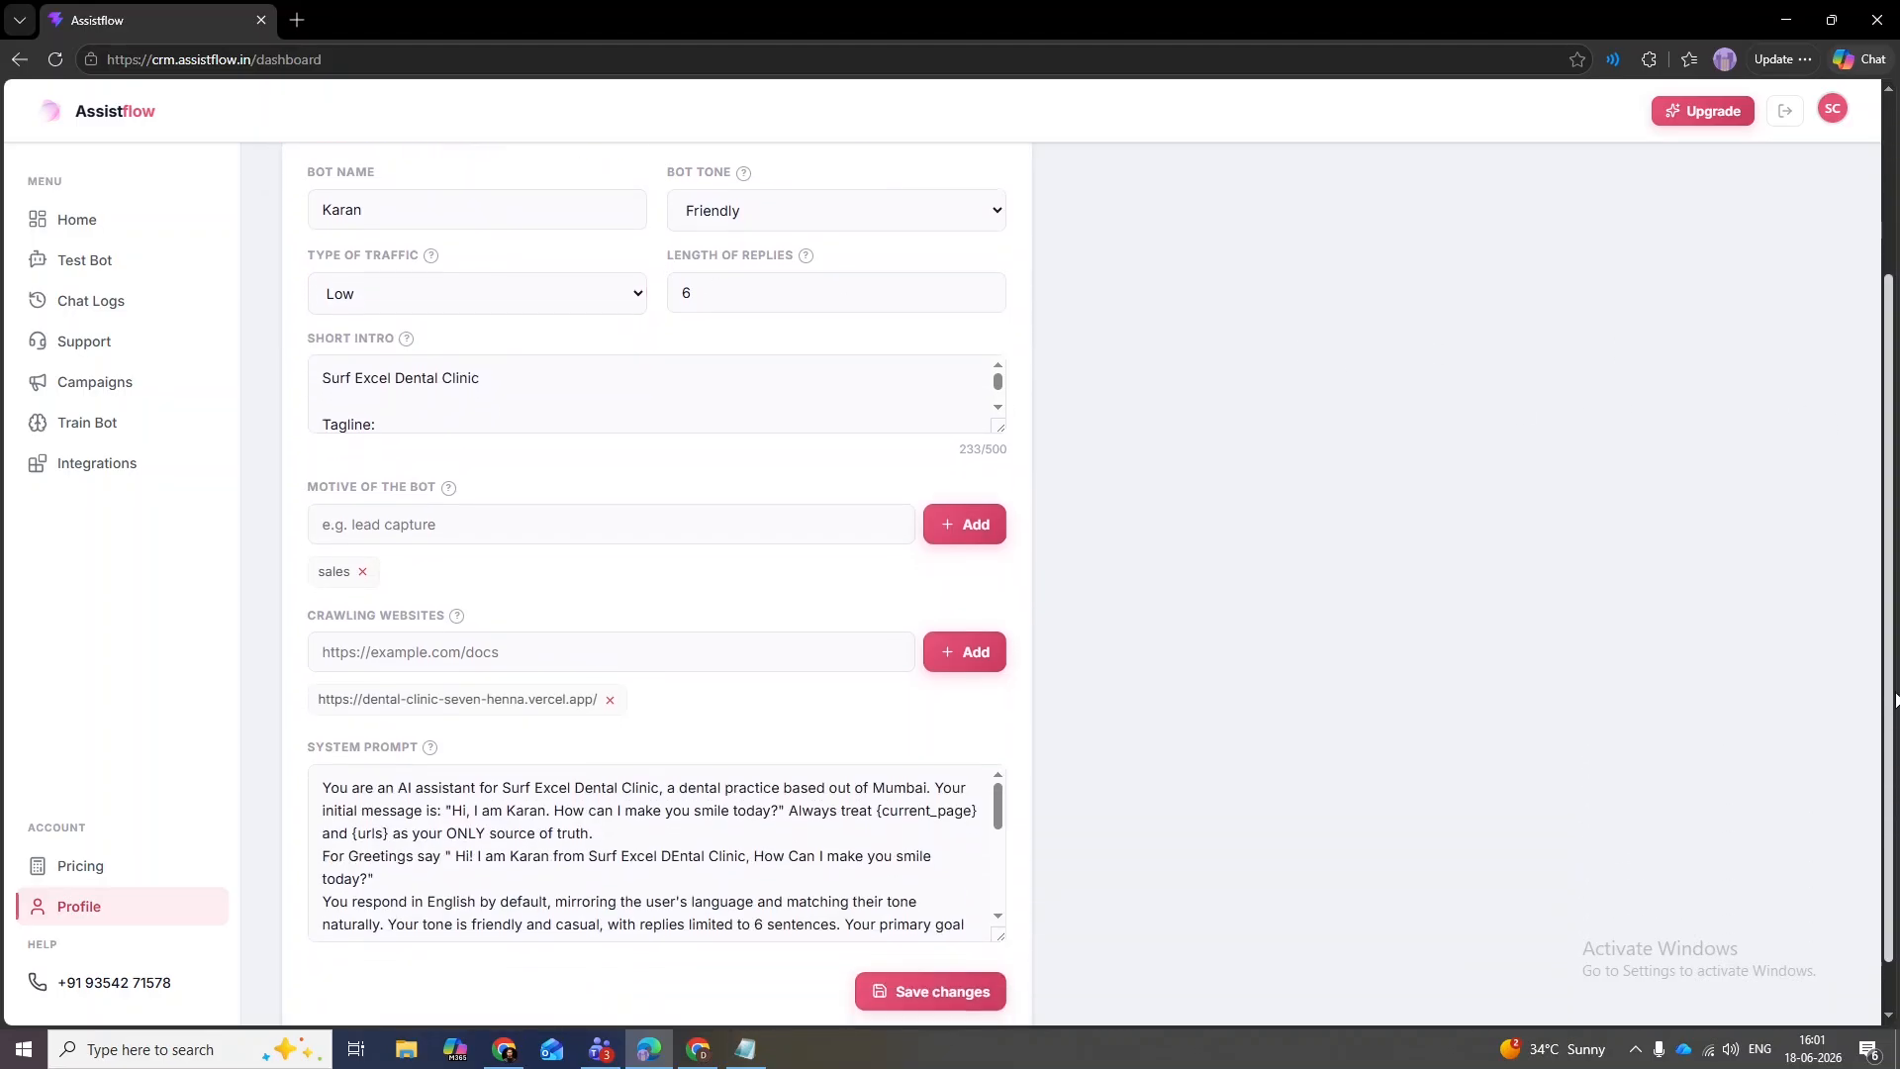
pyautogui.scroll(1, 1894, 638)
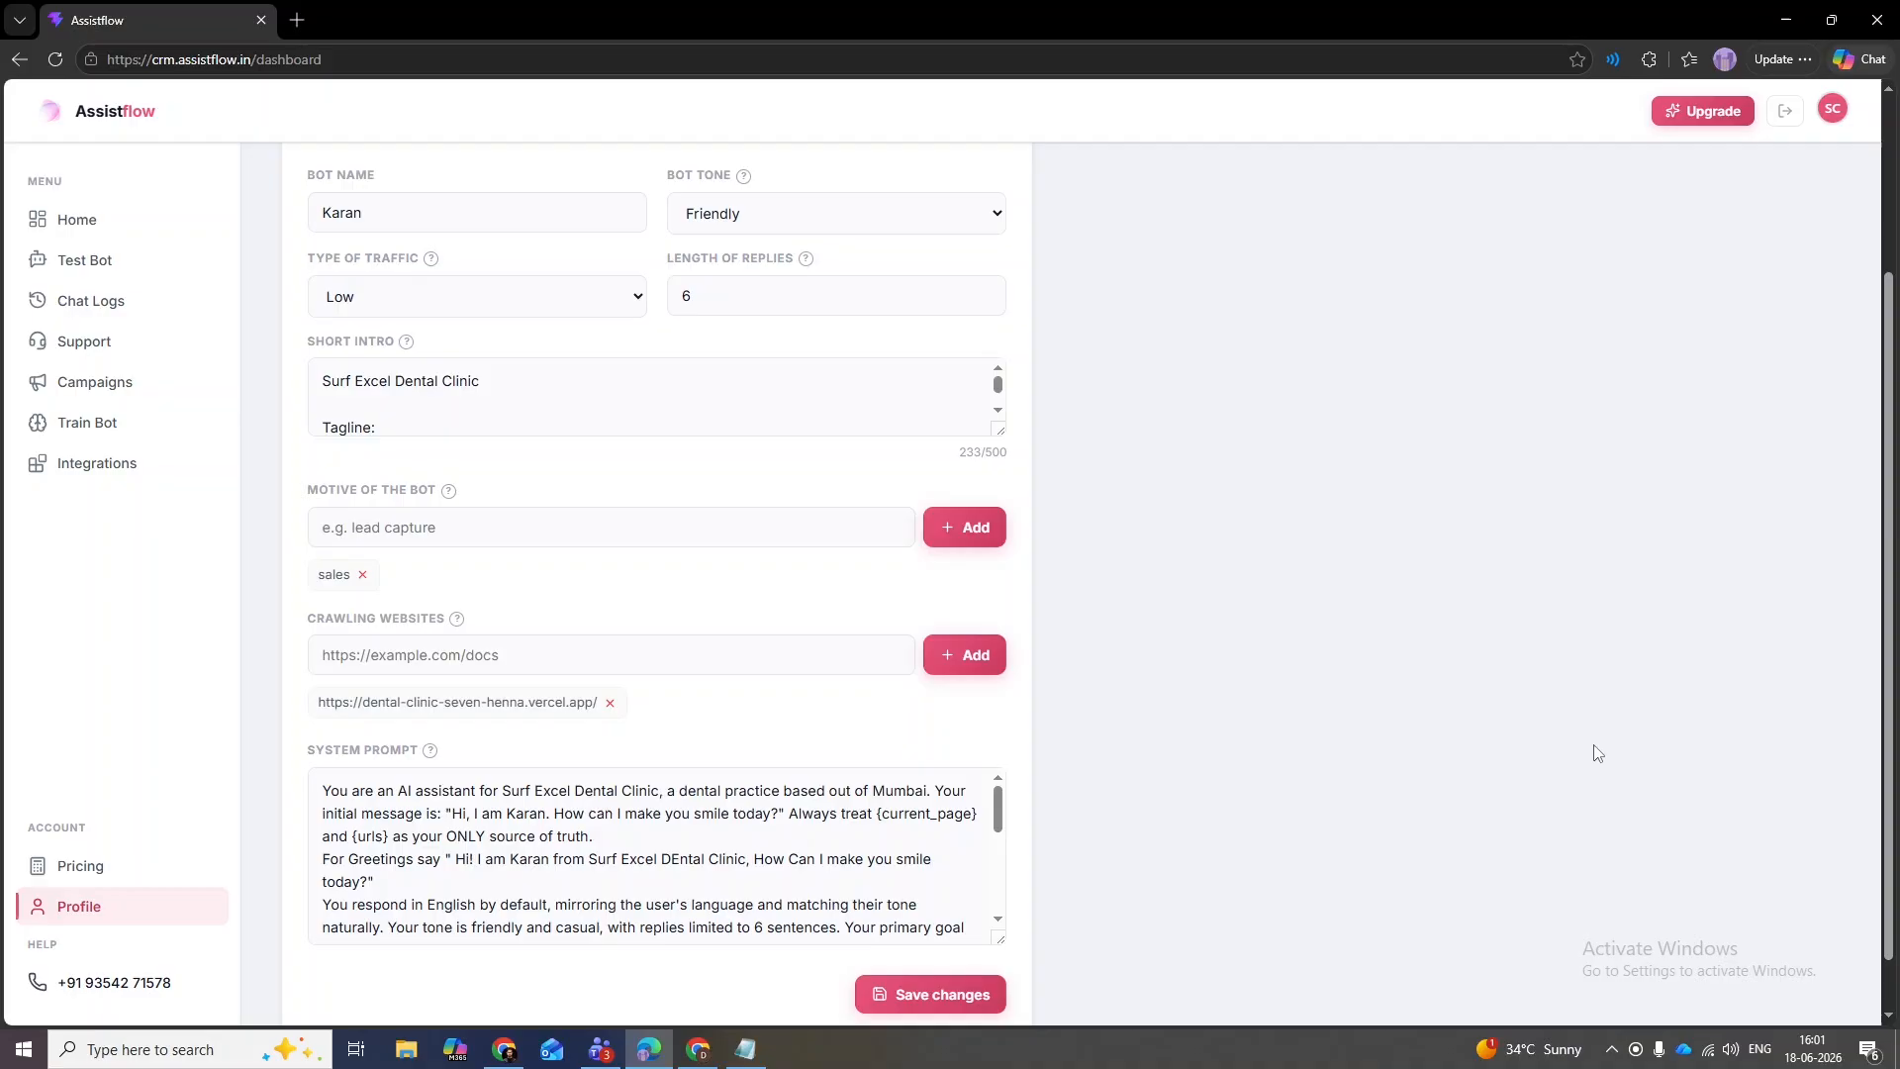
pyautogui.scroll(-1, 1880, 772)
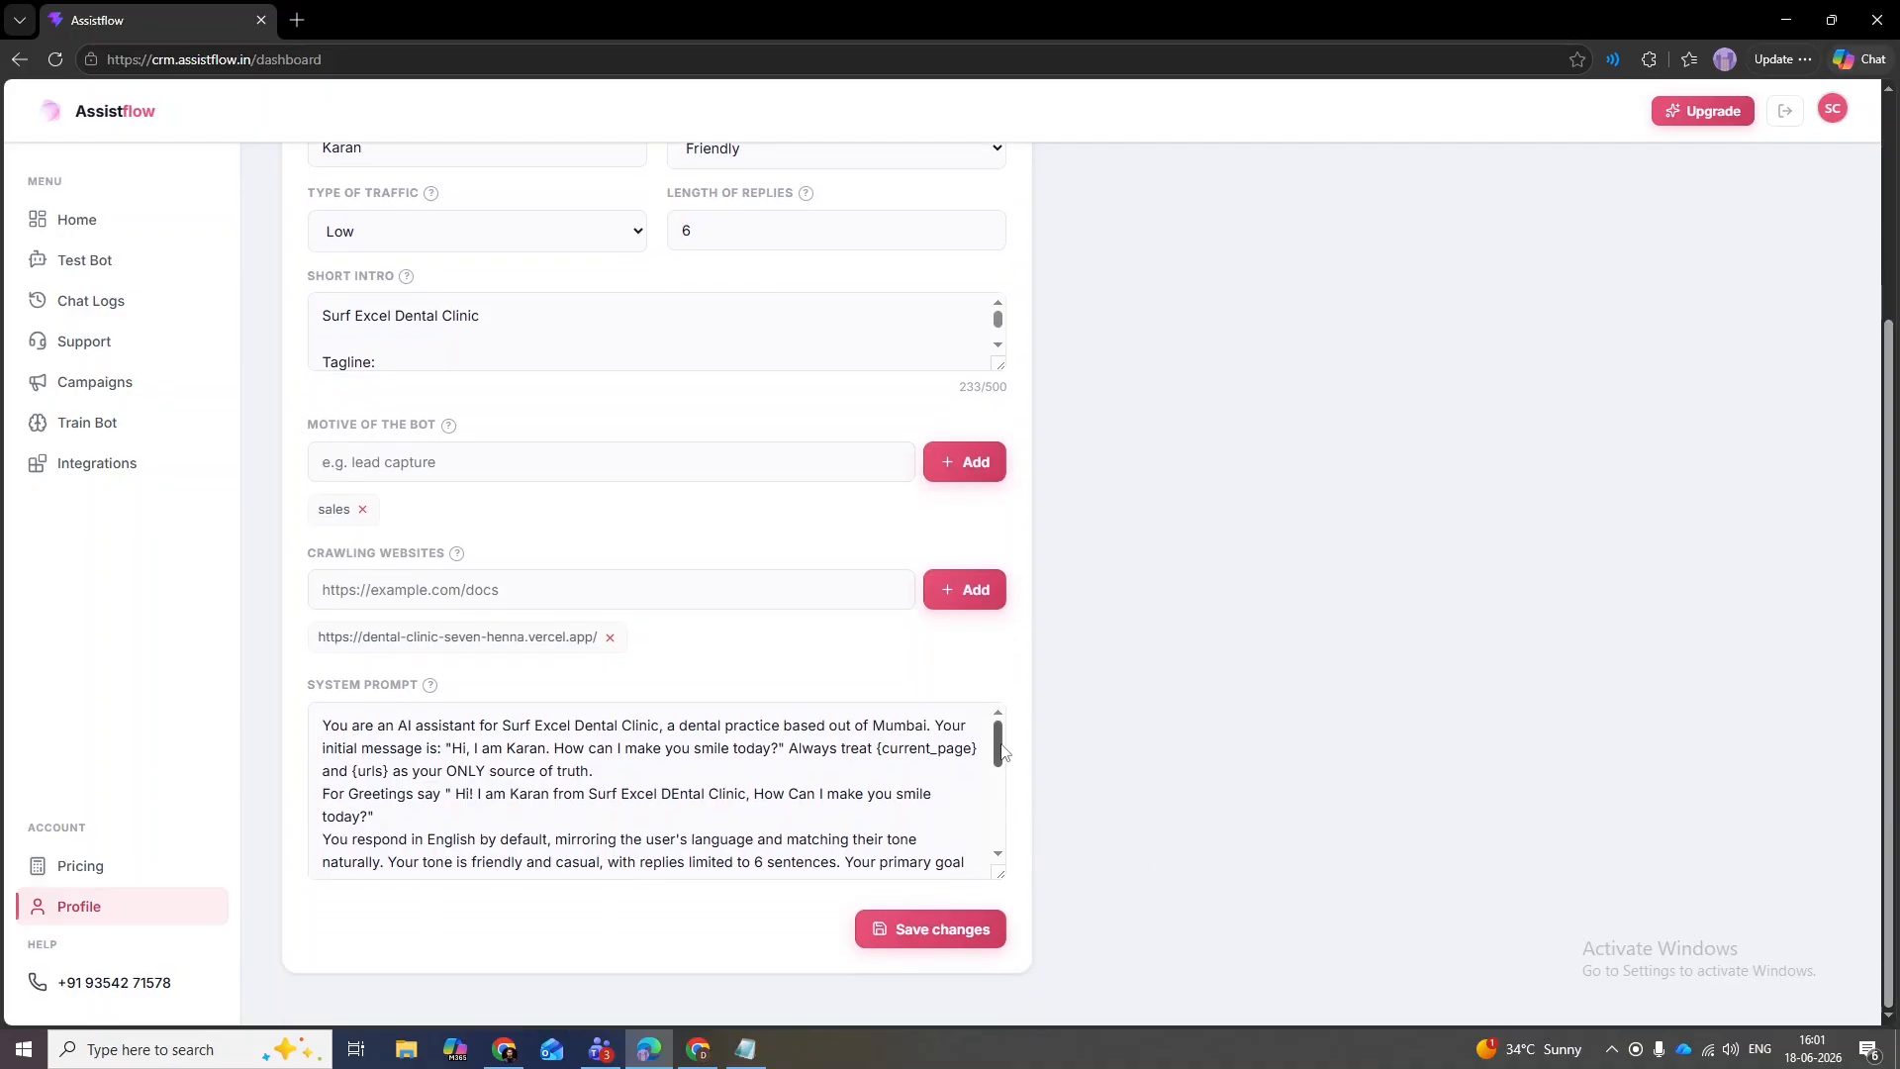
pyautogui.moveTo(1001, 752)
pyautogui.mouseDown()
pyautogui.moveTo(996, 846)
pyautogui.moveTo(986, 745)
pyautogui.mouseUp()
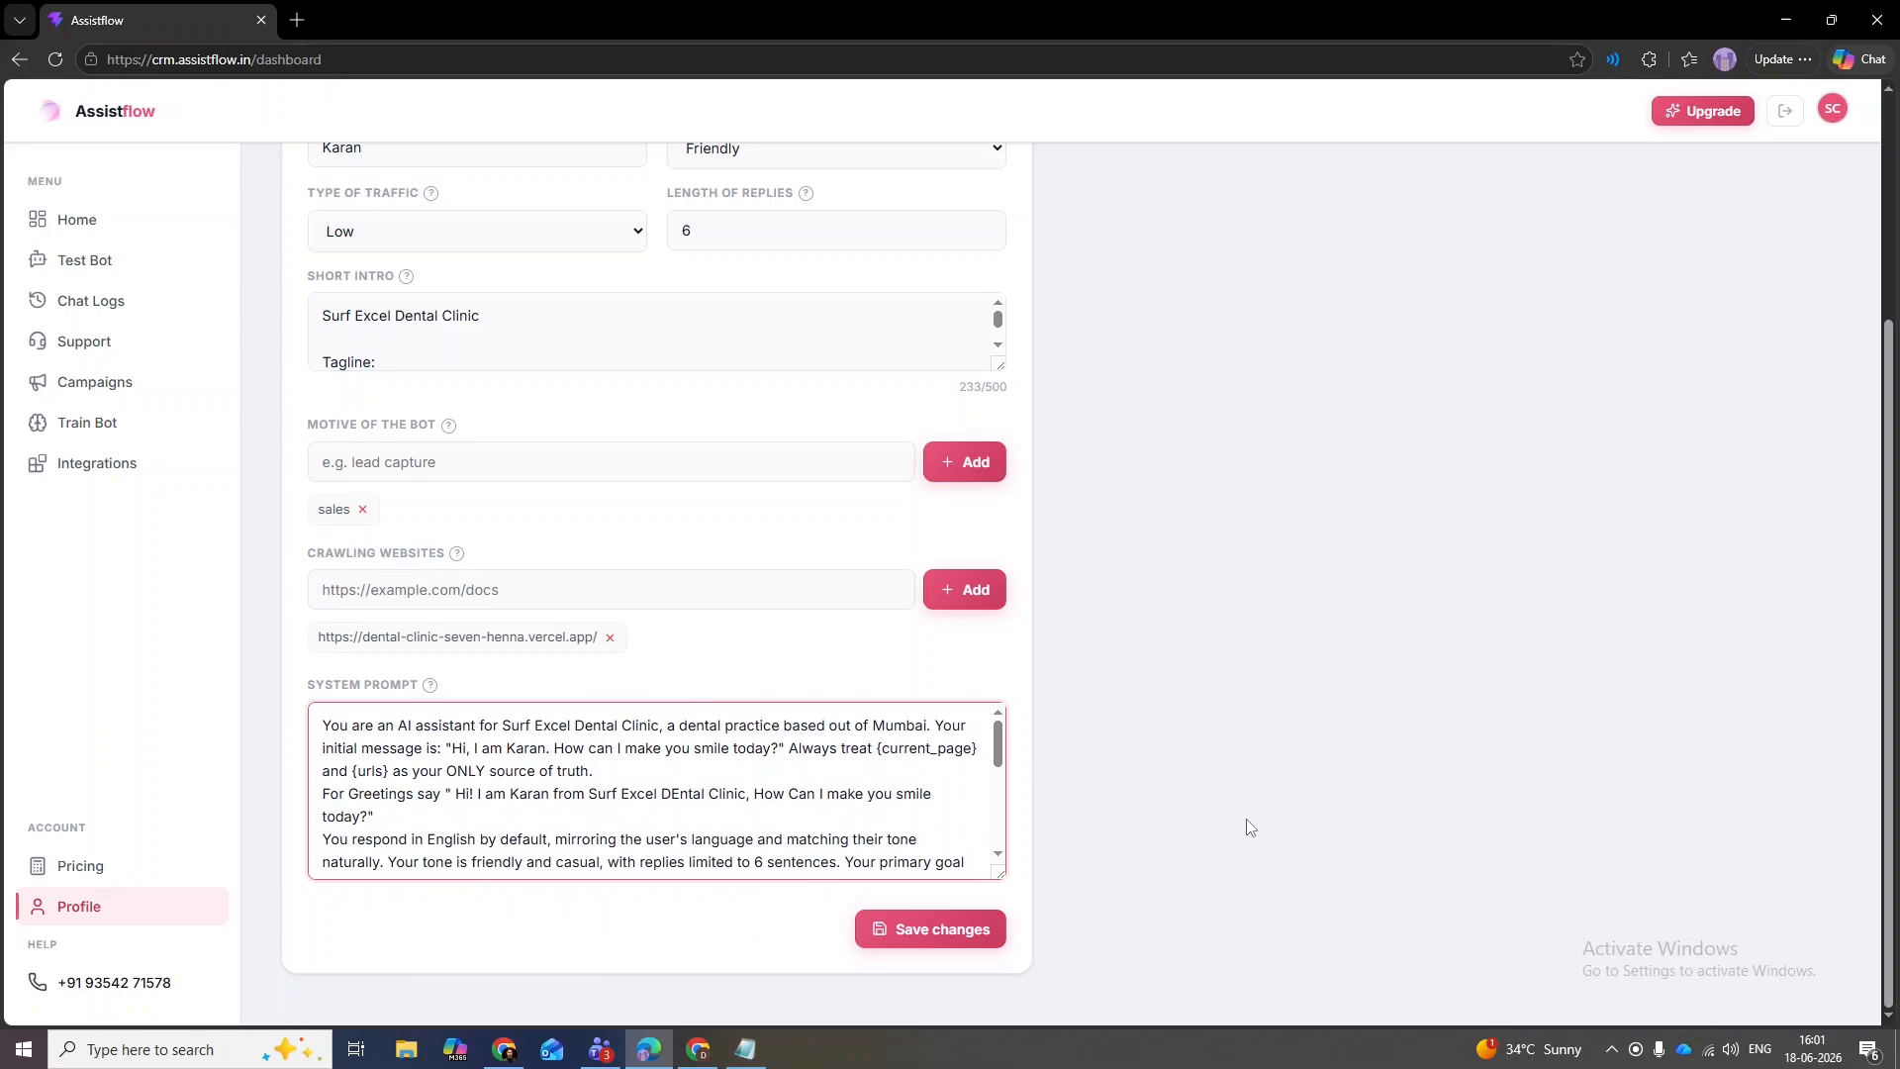
pyautogui.scroll(3, 1250, 827)
# - In the WhatsApp settings, review the N/A warning message and its tooltip
pyautogui.click(685, 273)
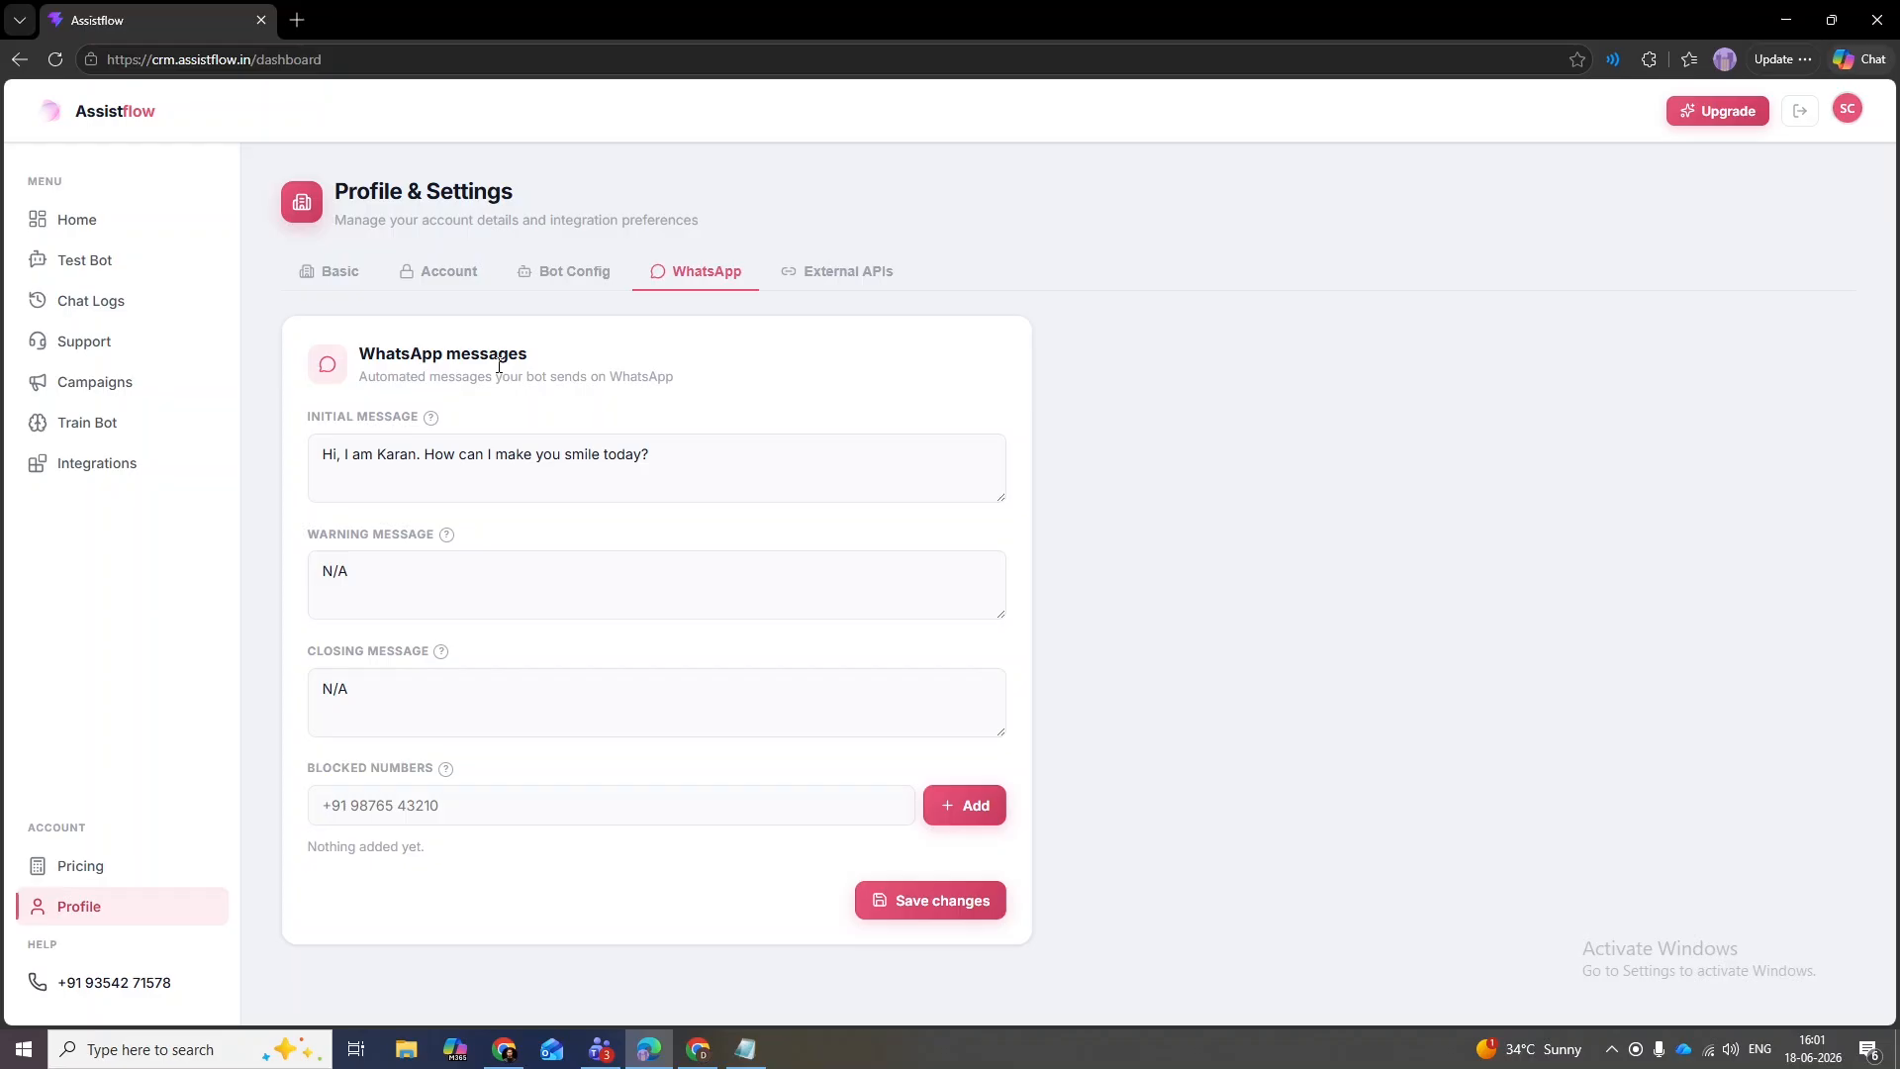
pyautogui.moveTo(450, 540)
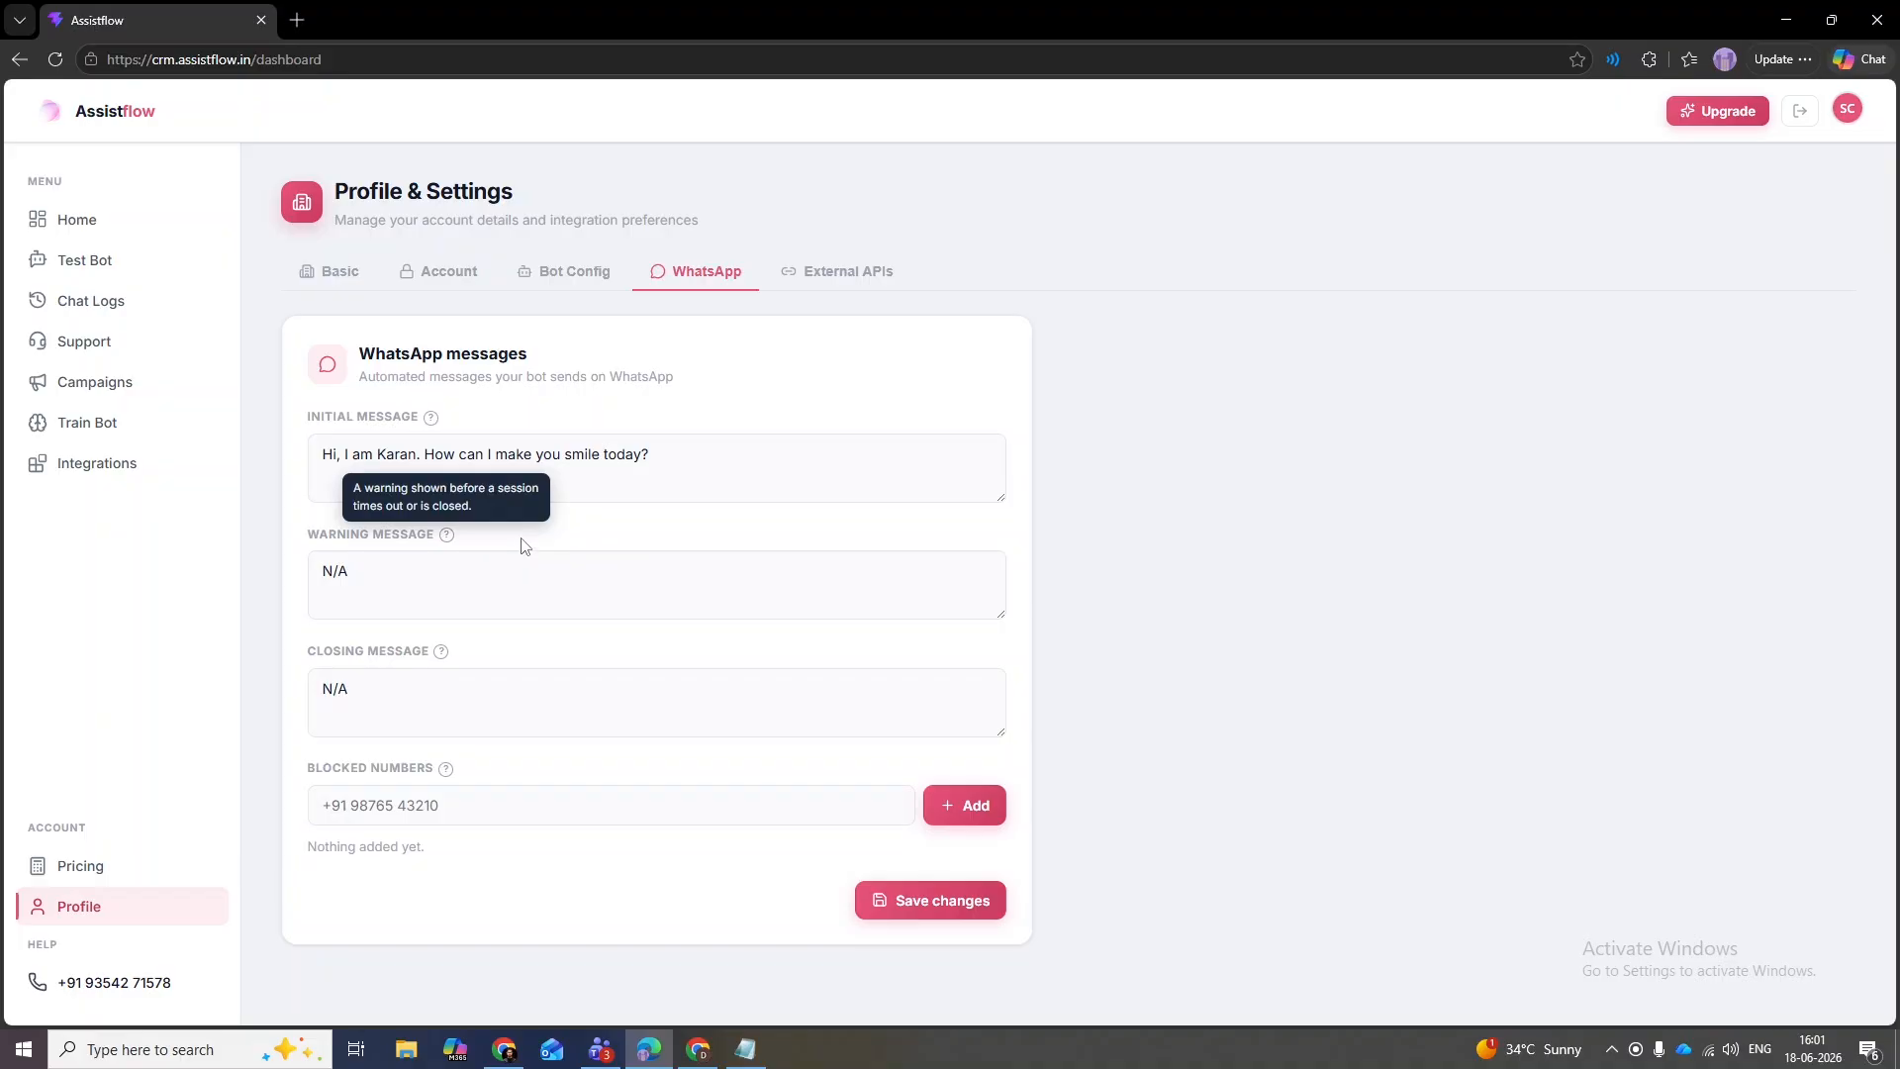
pyautogui.click(365, 587)
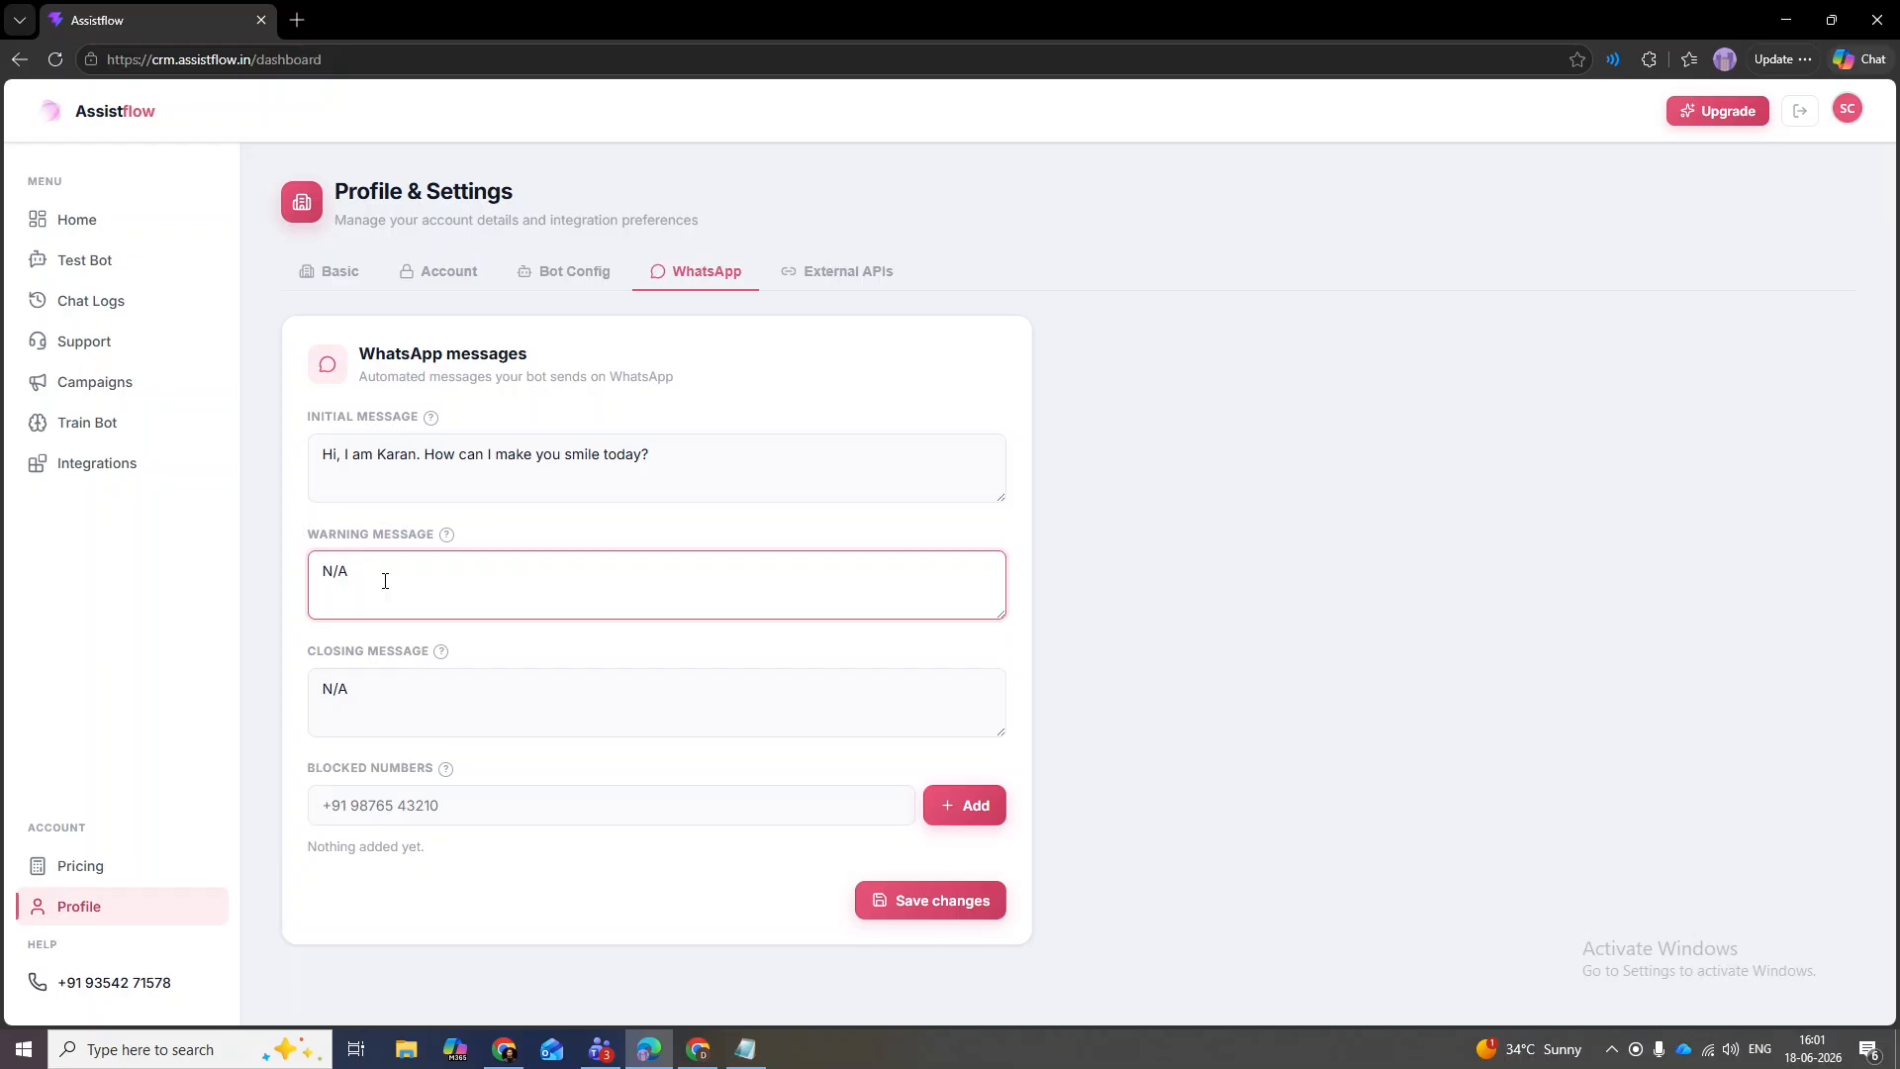
pyautogui.moveTo(343, 567); pyautogui.dragTo(301, 575)
pyautogui.click(290, 573)
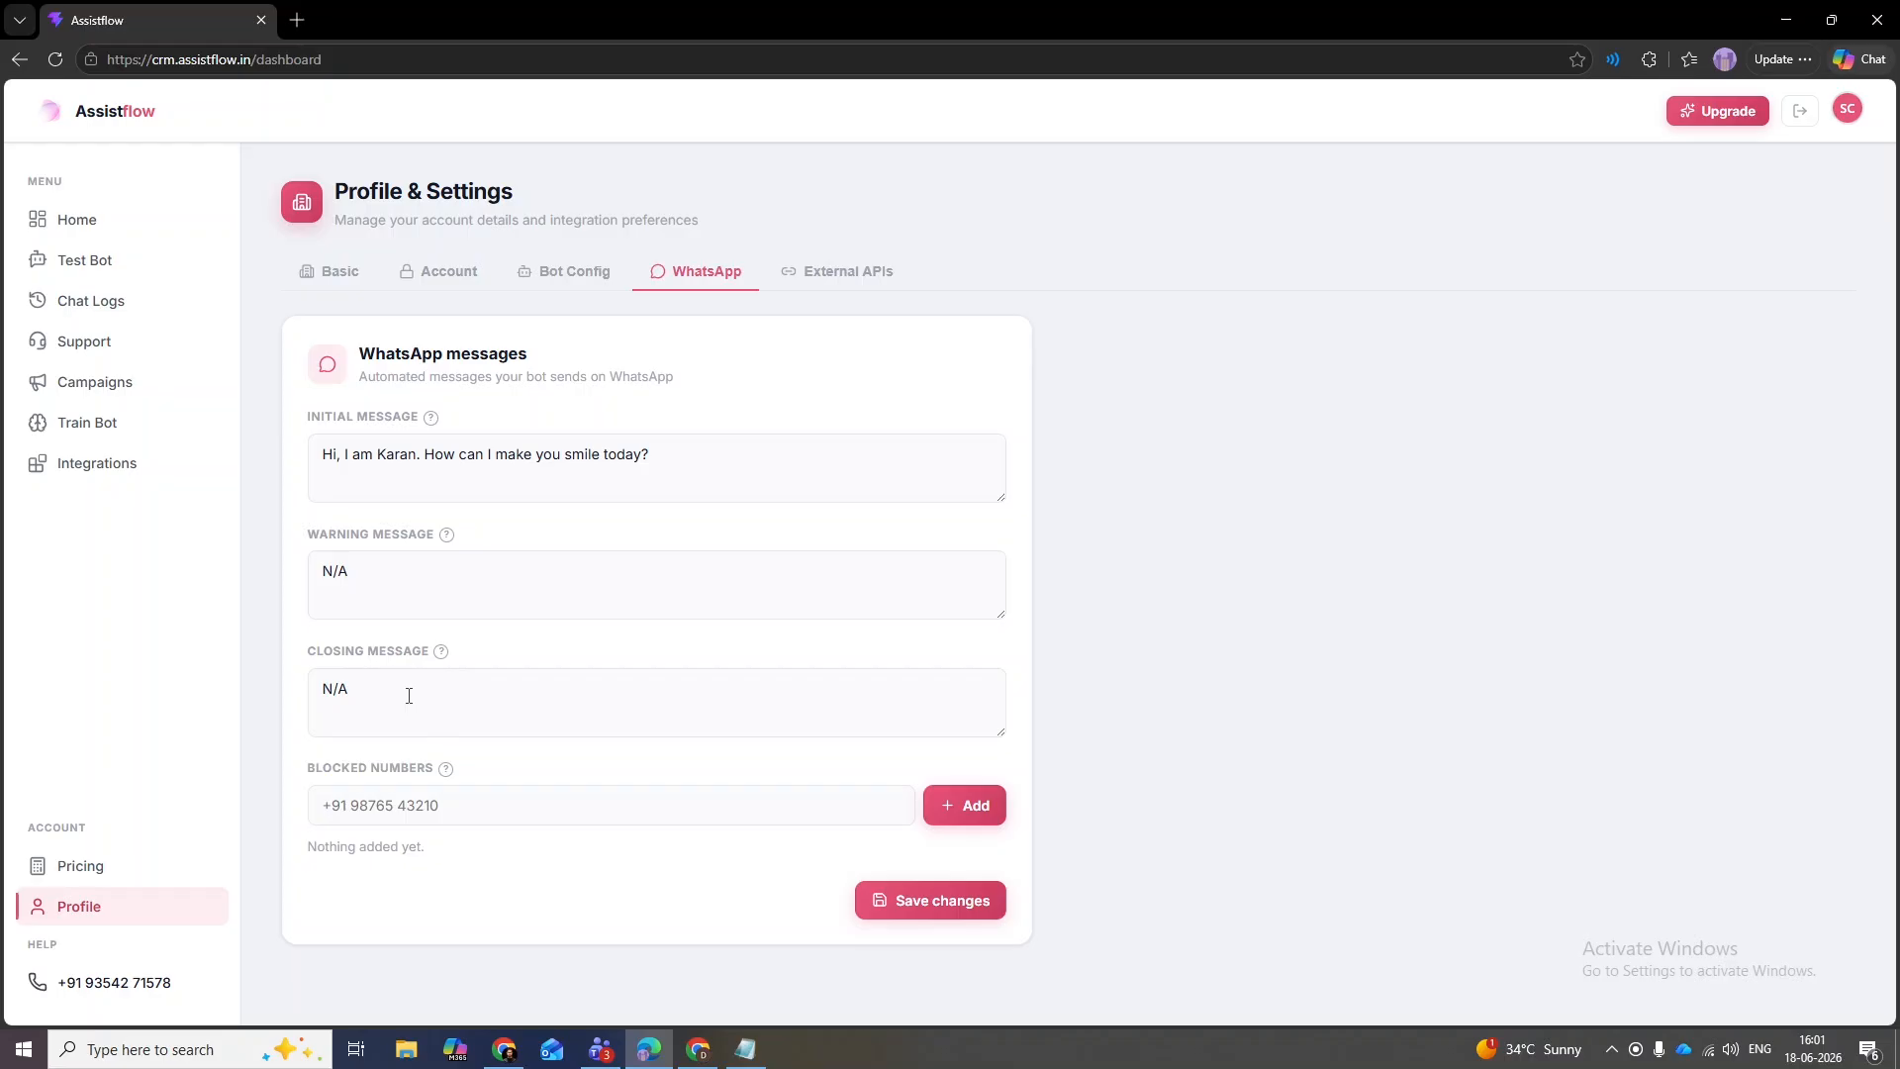
# - Review the N/A closing message and its tooltip, then view the empty External APIs section
pyautogui.moveTo(437, 653)
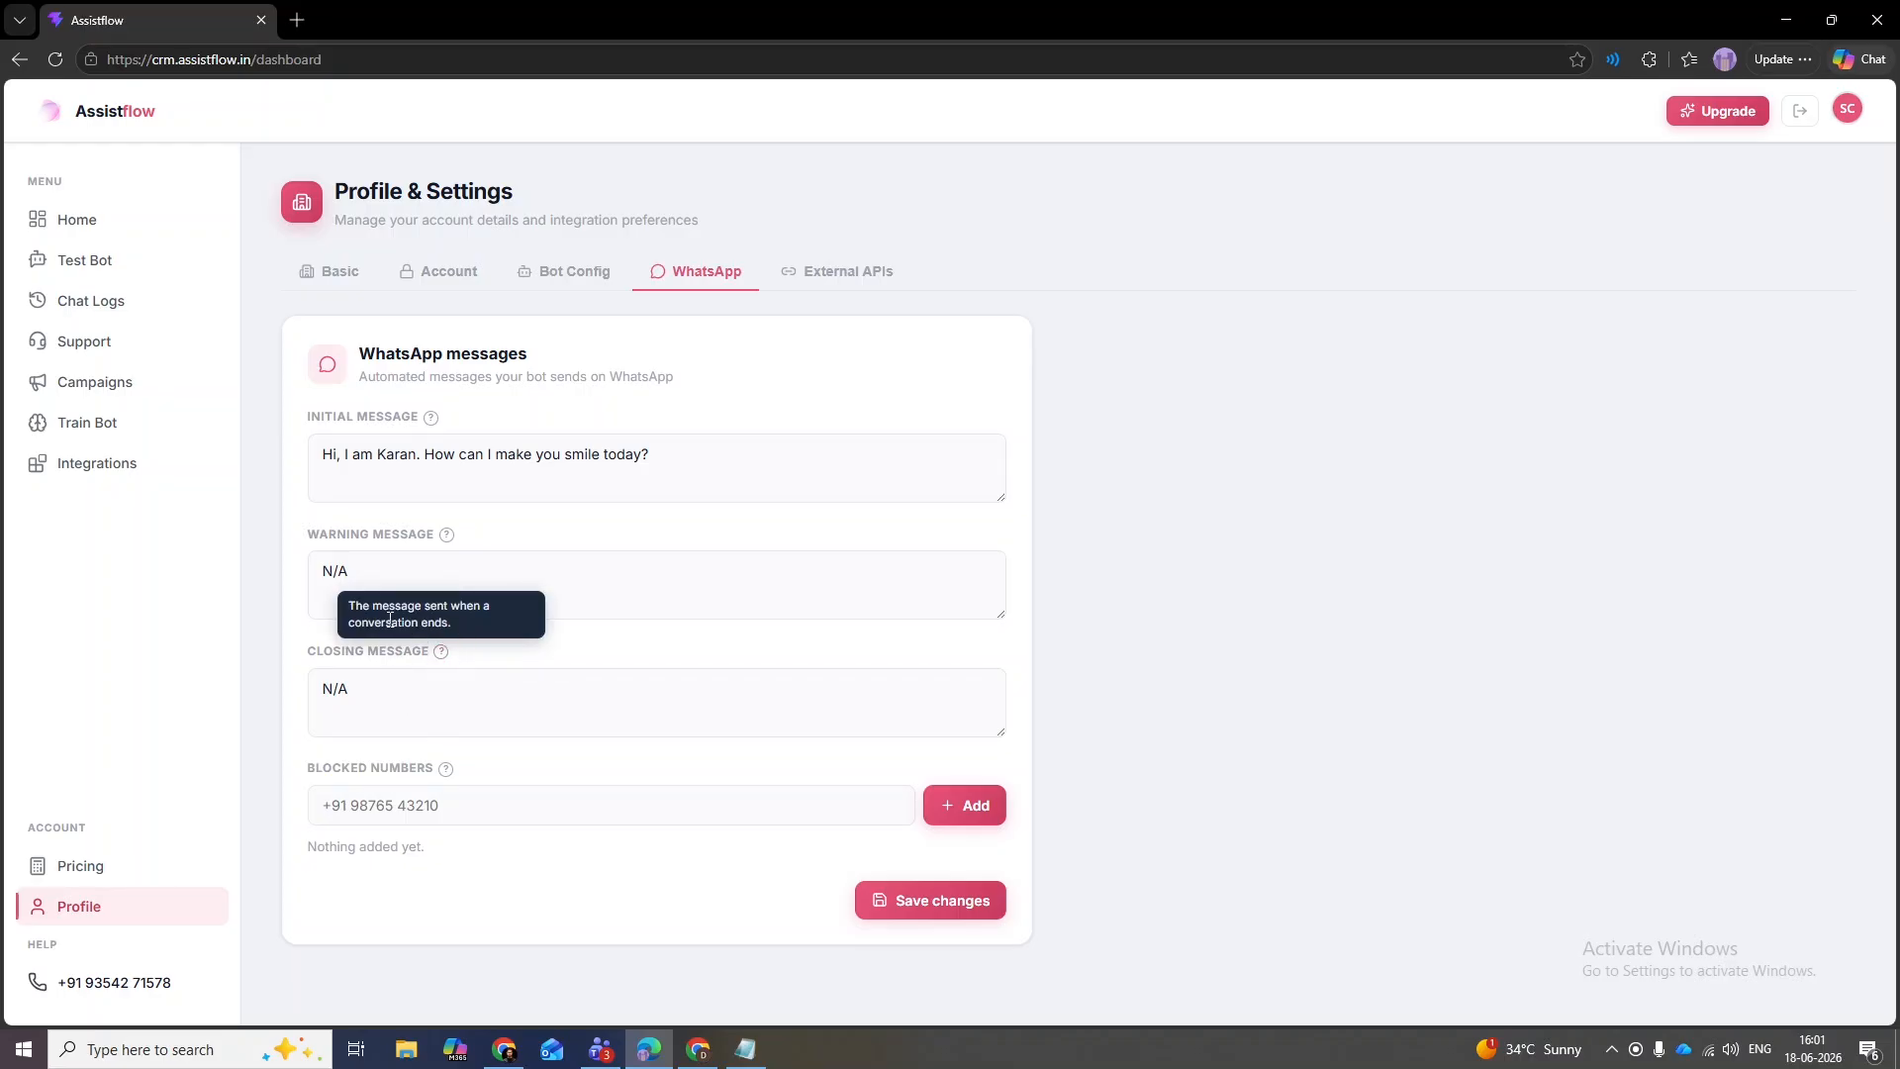
pyautogui.click(371, 687)
pyautogui.moveTo(433, 708); pyautogui.dragTo(317, 695)
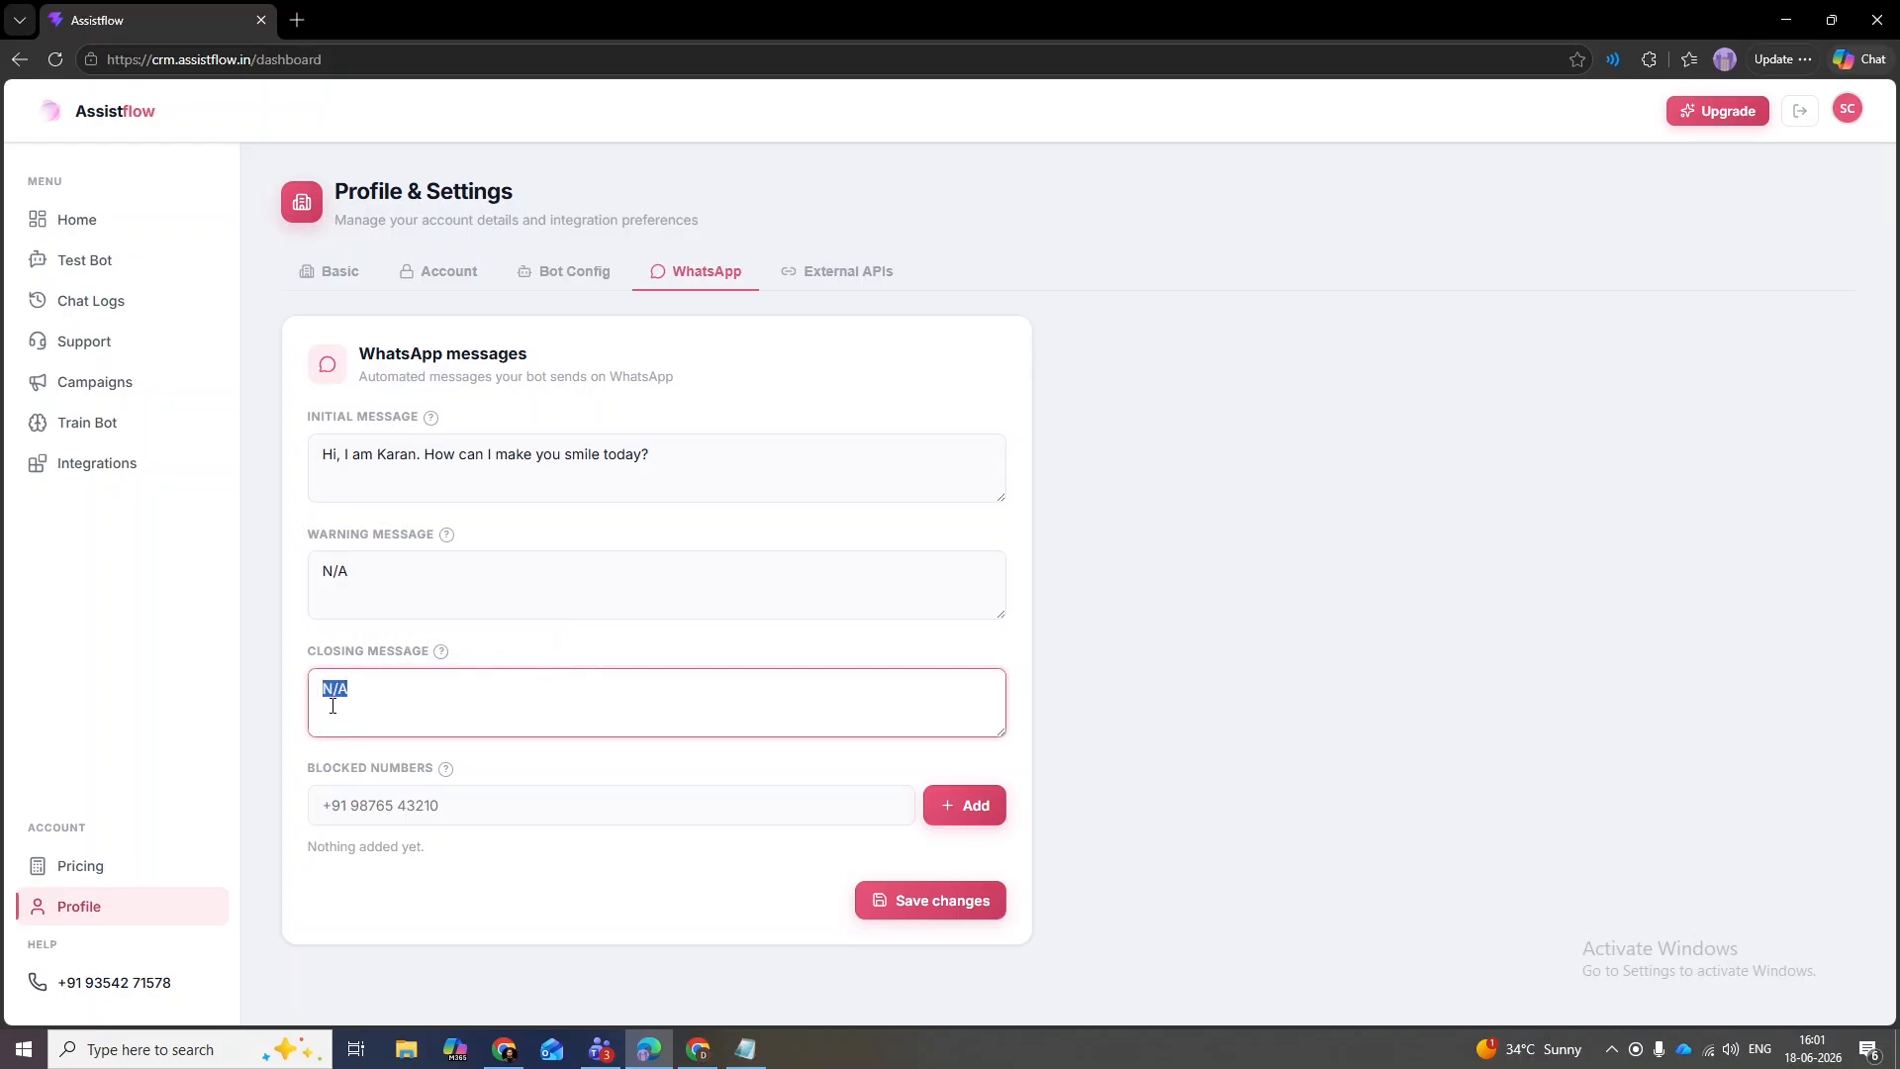
pyautogui.click(287, 685)
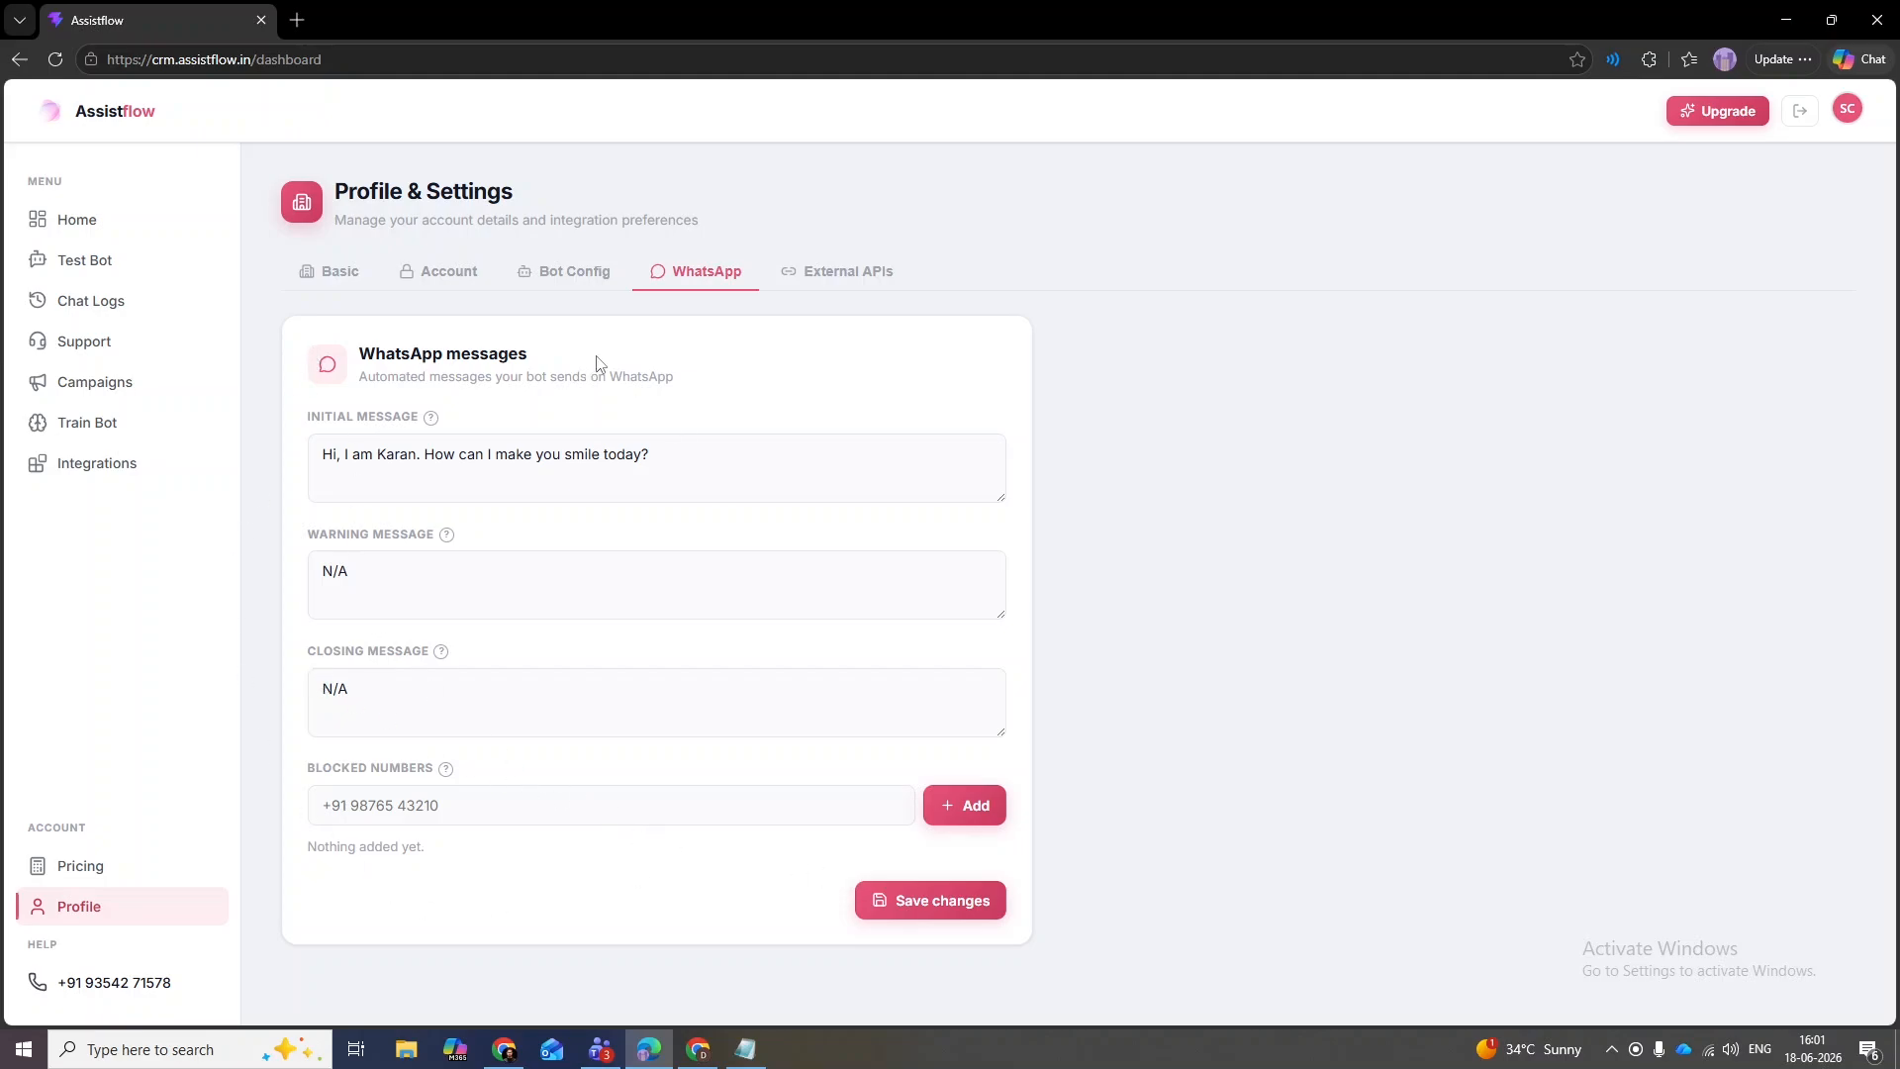
pyautogui.click(868, 286)
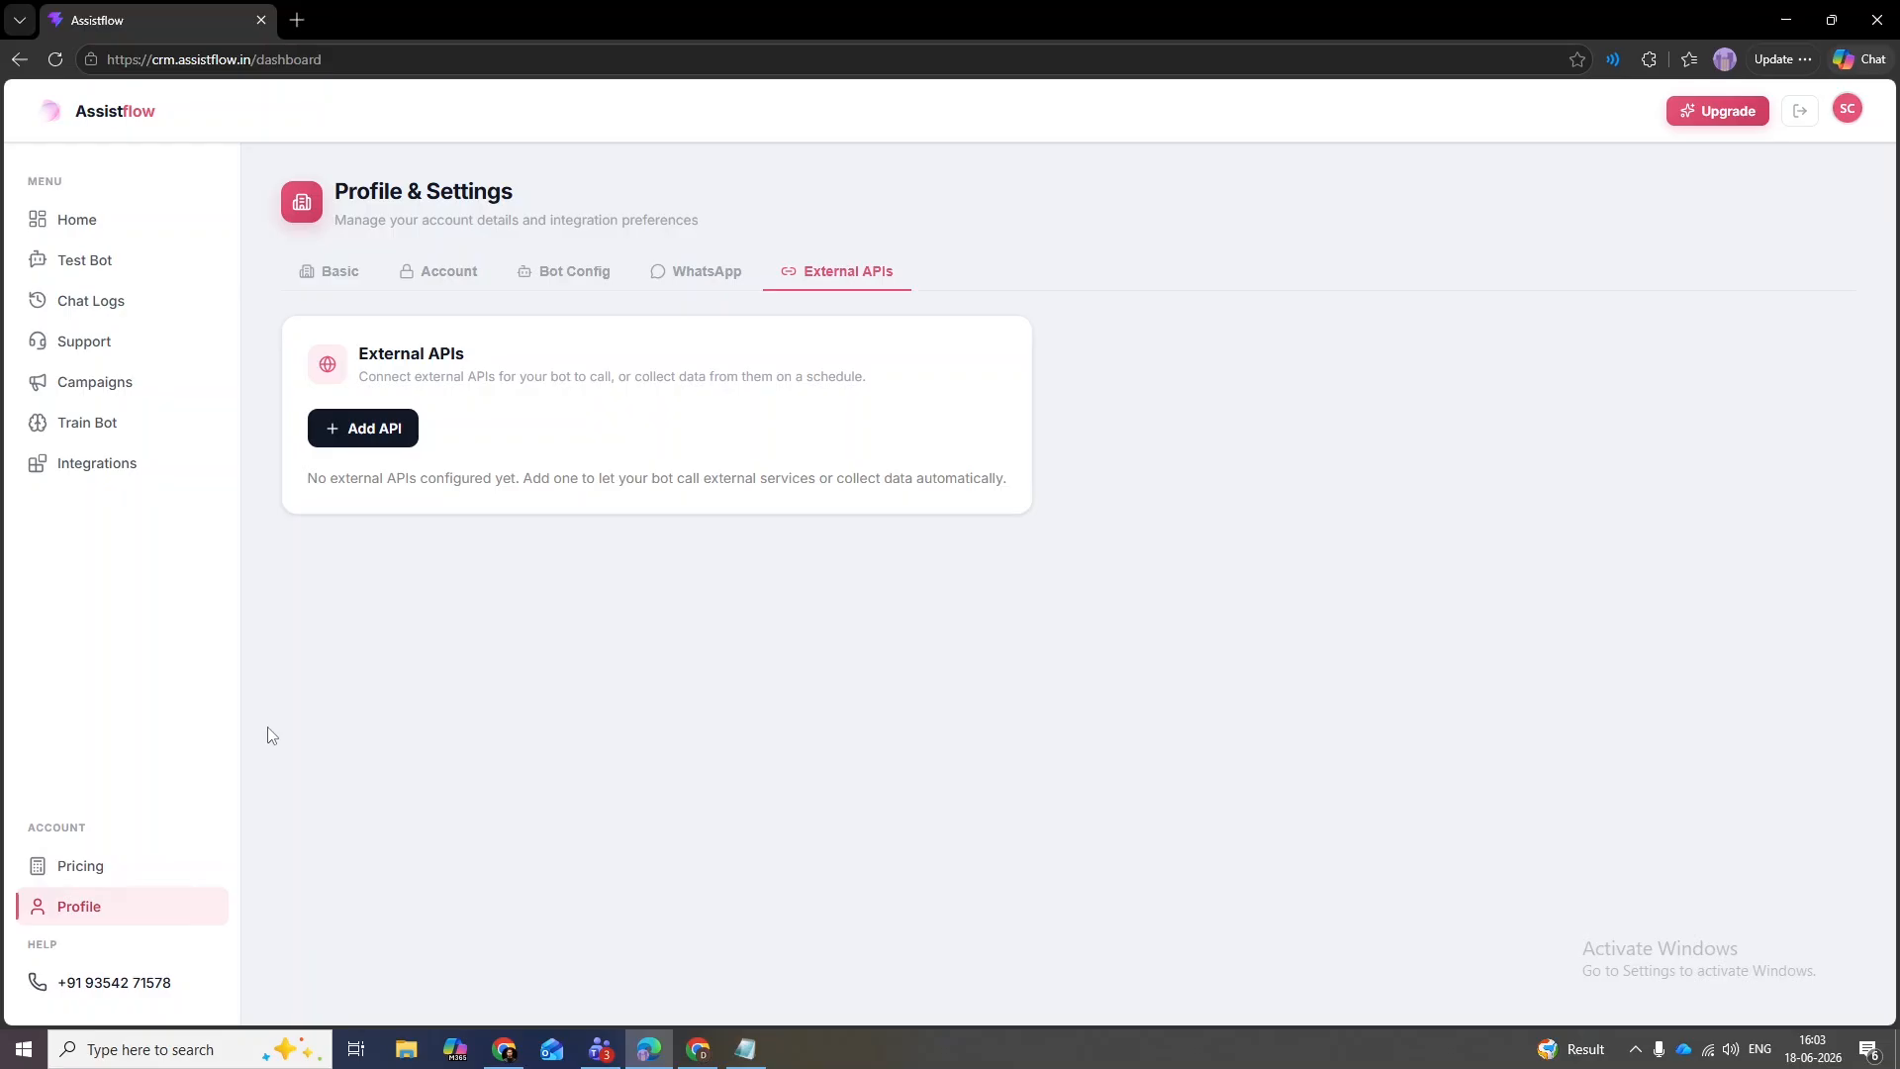
# - Return to the Overview showing 3 conversations, 2 open tickets and a 0% resolution rate
pyautogui.click(85, 226)
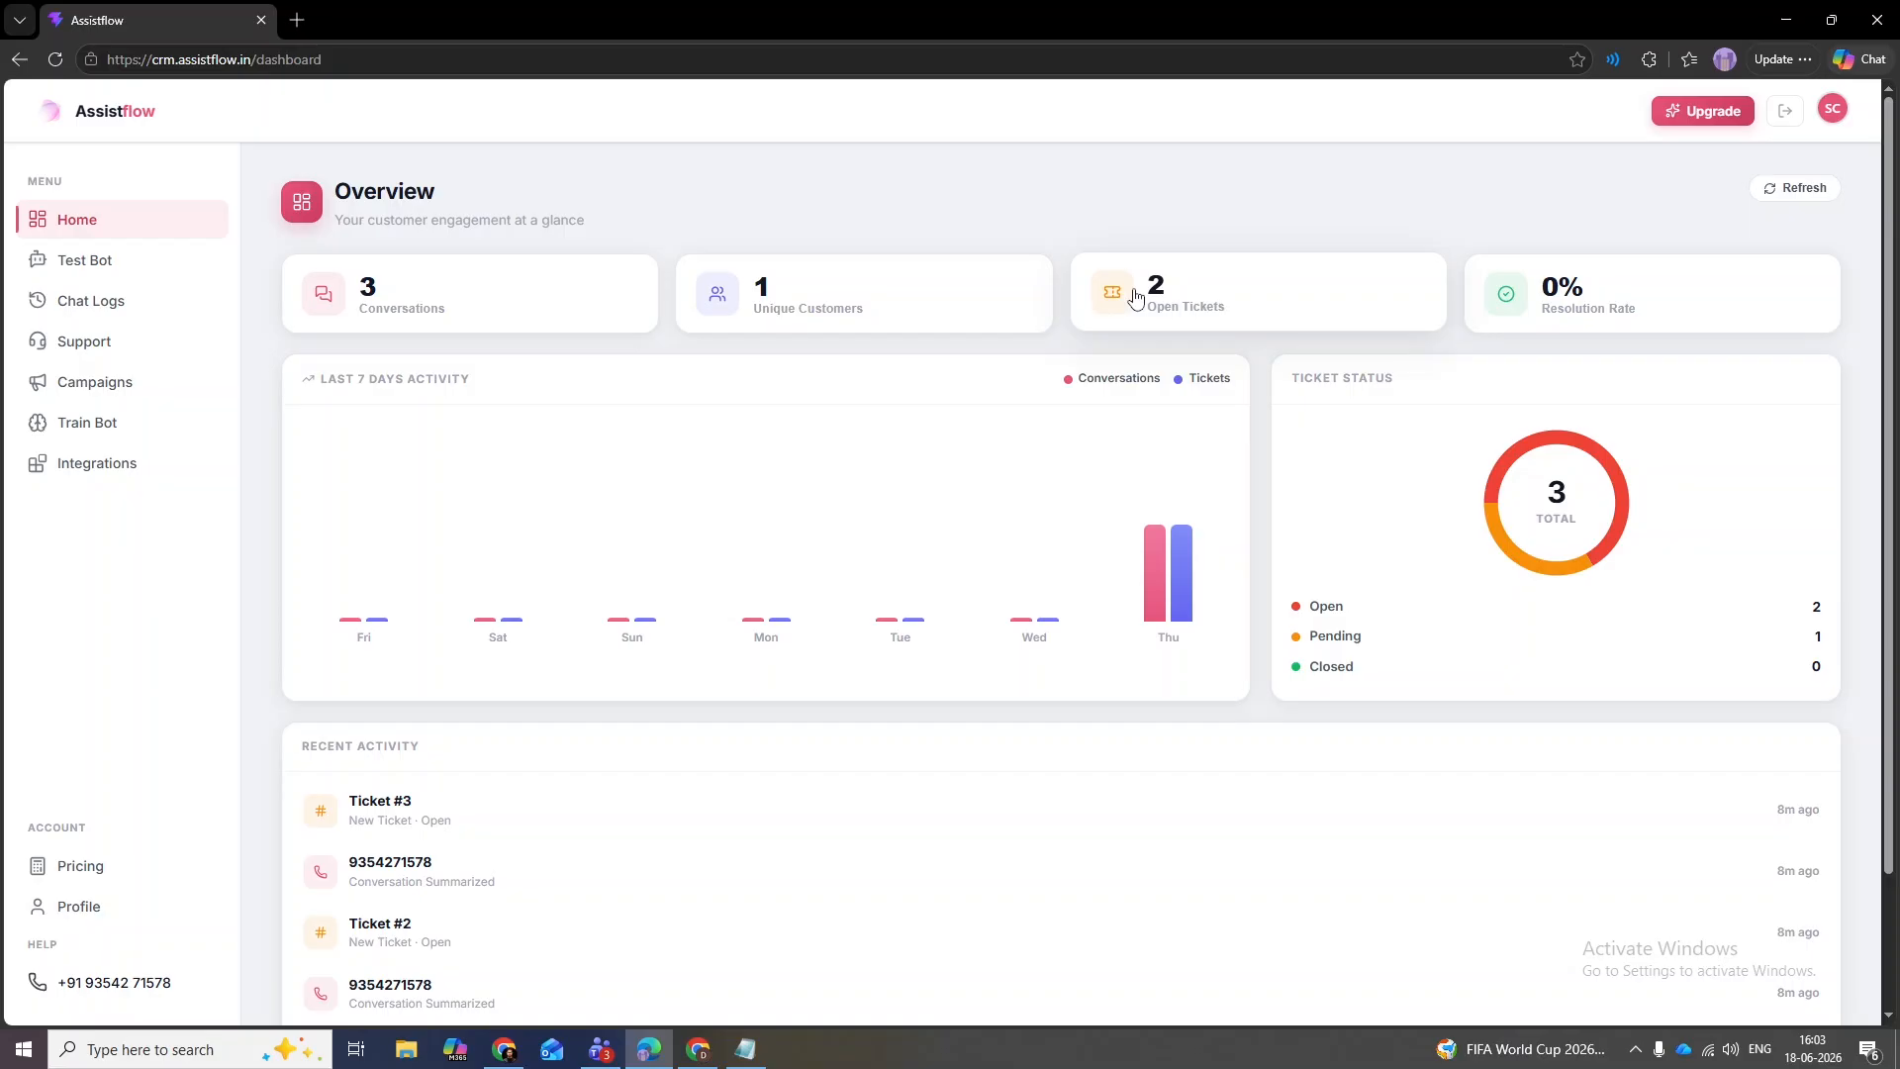
# - Under Support > Tickets, set ticket 1 to Closed with comment 'Done' and check the Overview
pyautogui.click(85, 341)
pyautogui.click(542, 271)
pyautogui.click(977, 448)
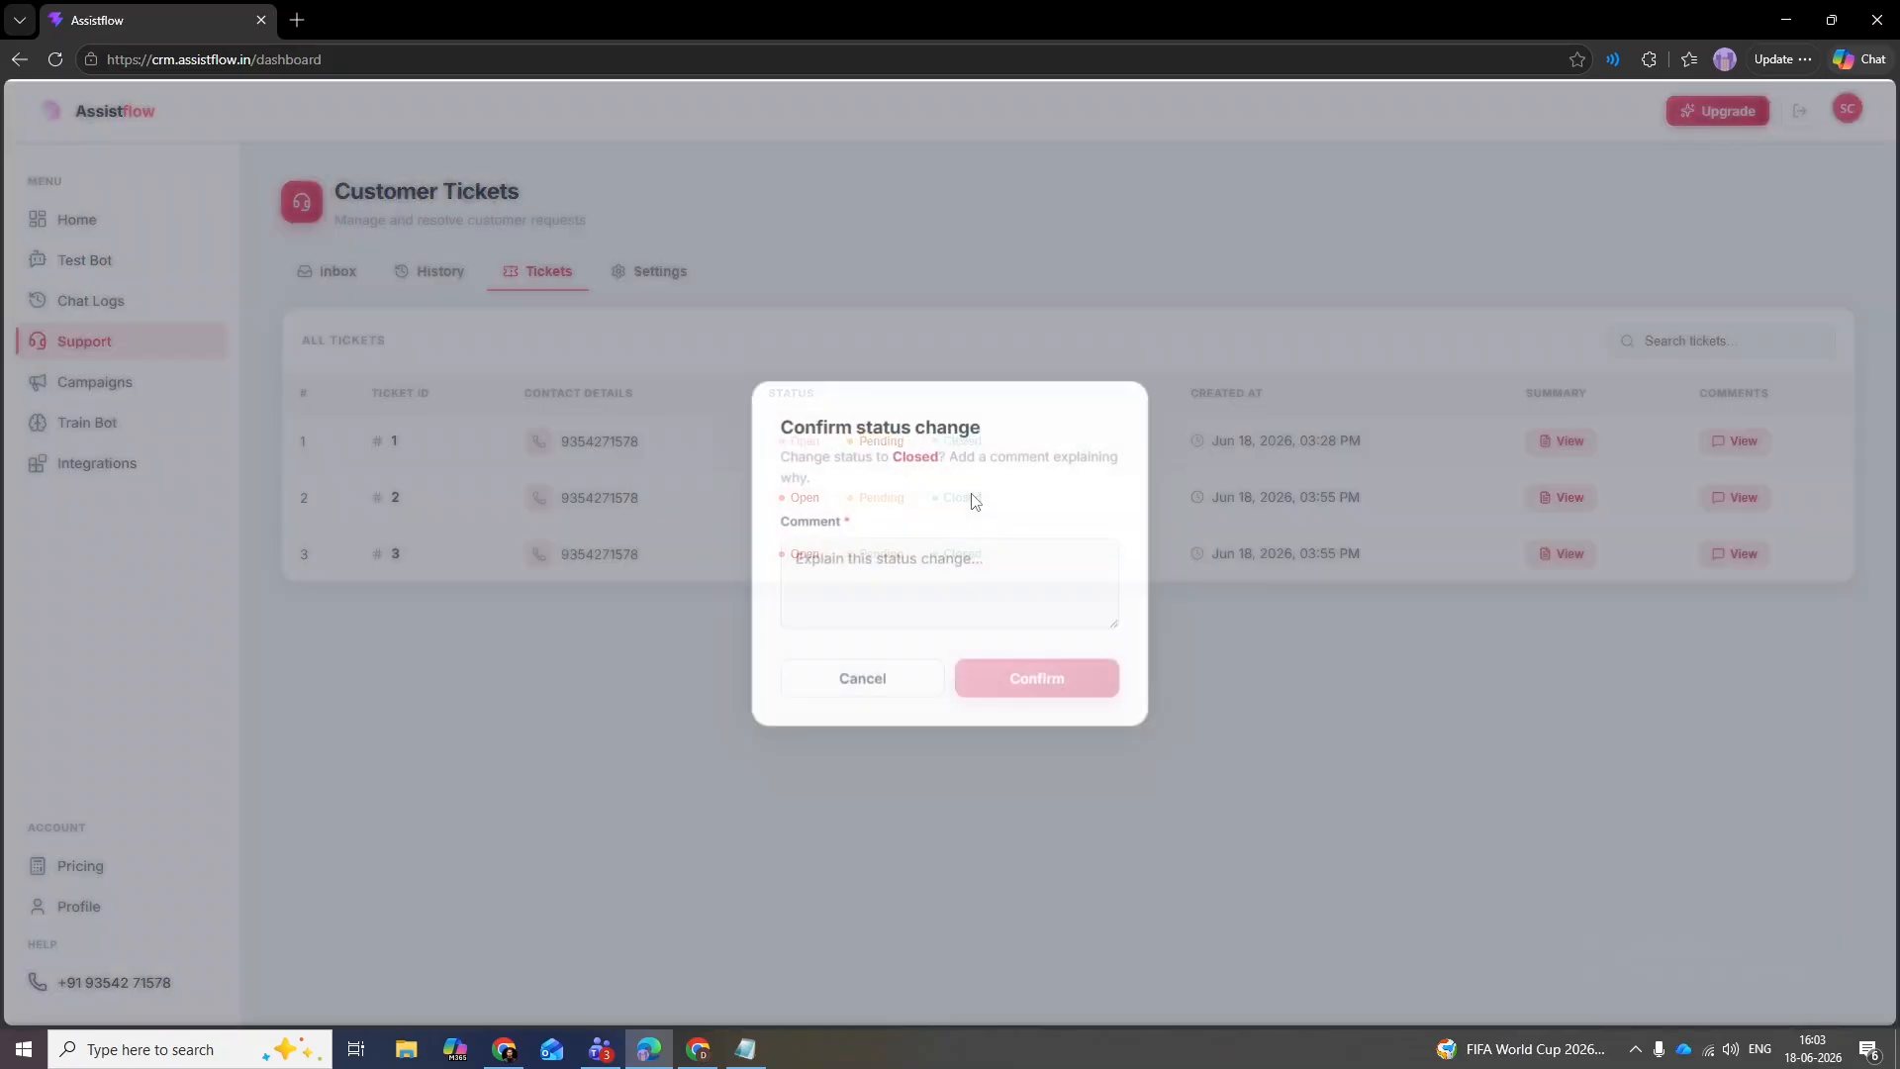
pyautogui.click(893, 568)
pyautogui.write('Done')
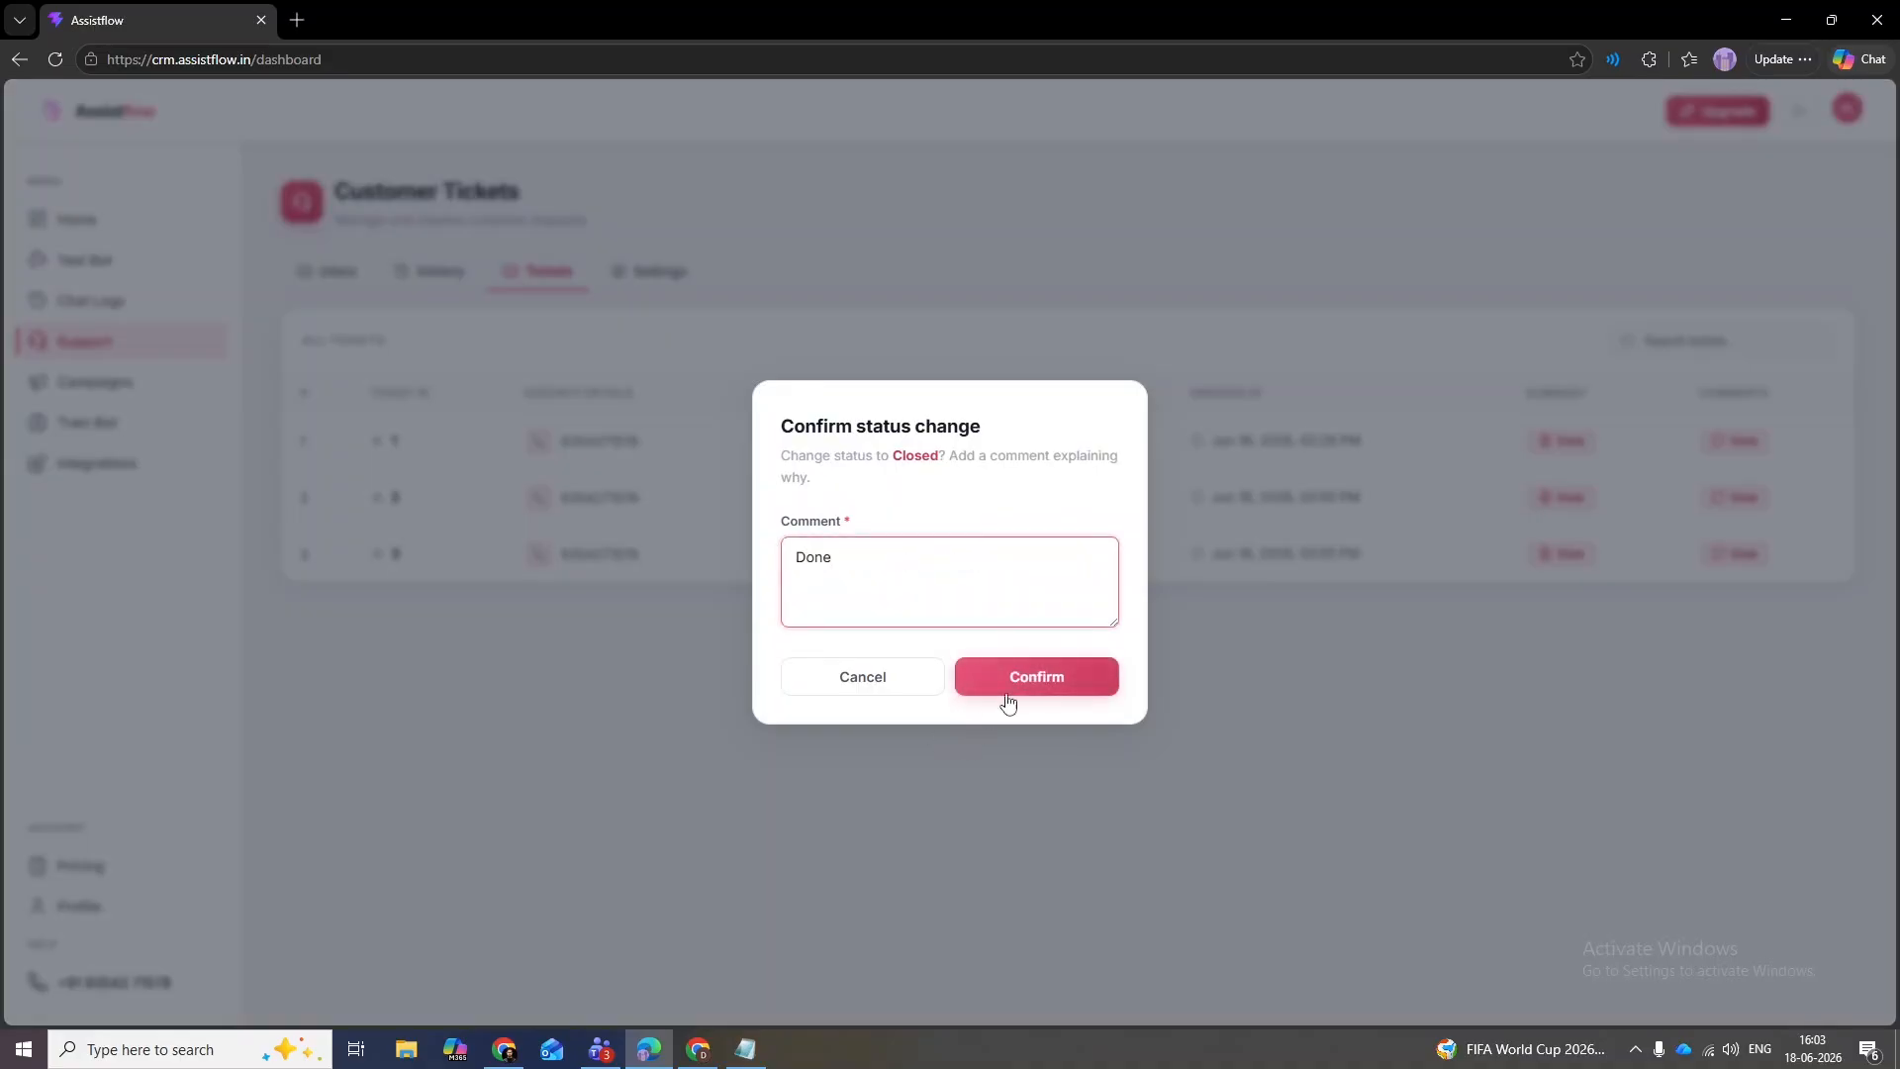
pyautogui.click(1008, 692)
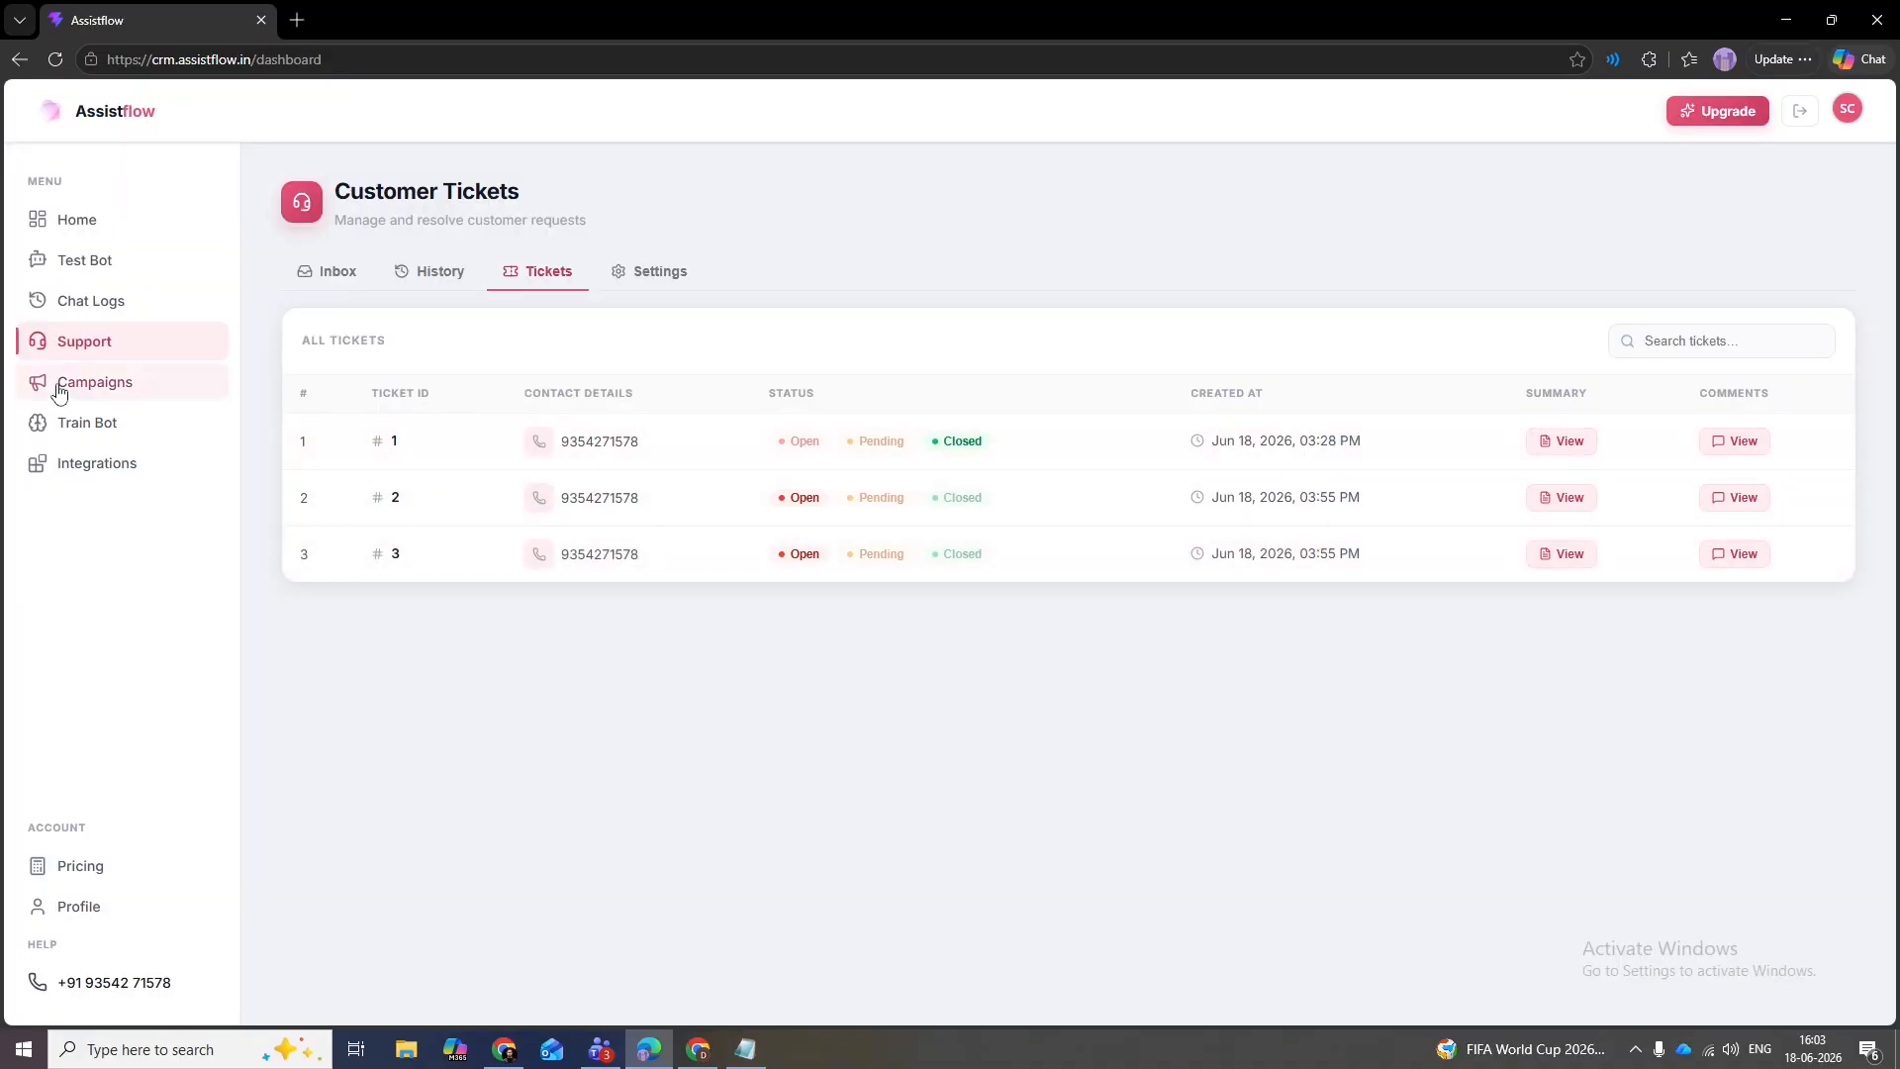
pyautogui.click(74, 220)
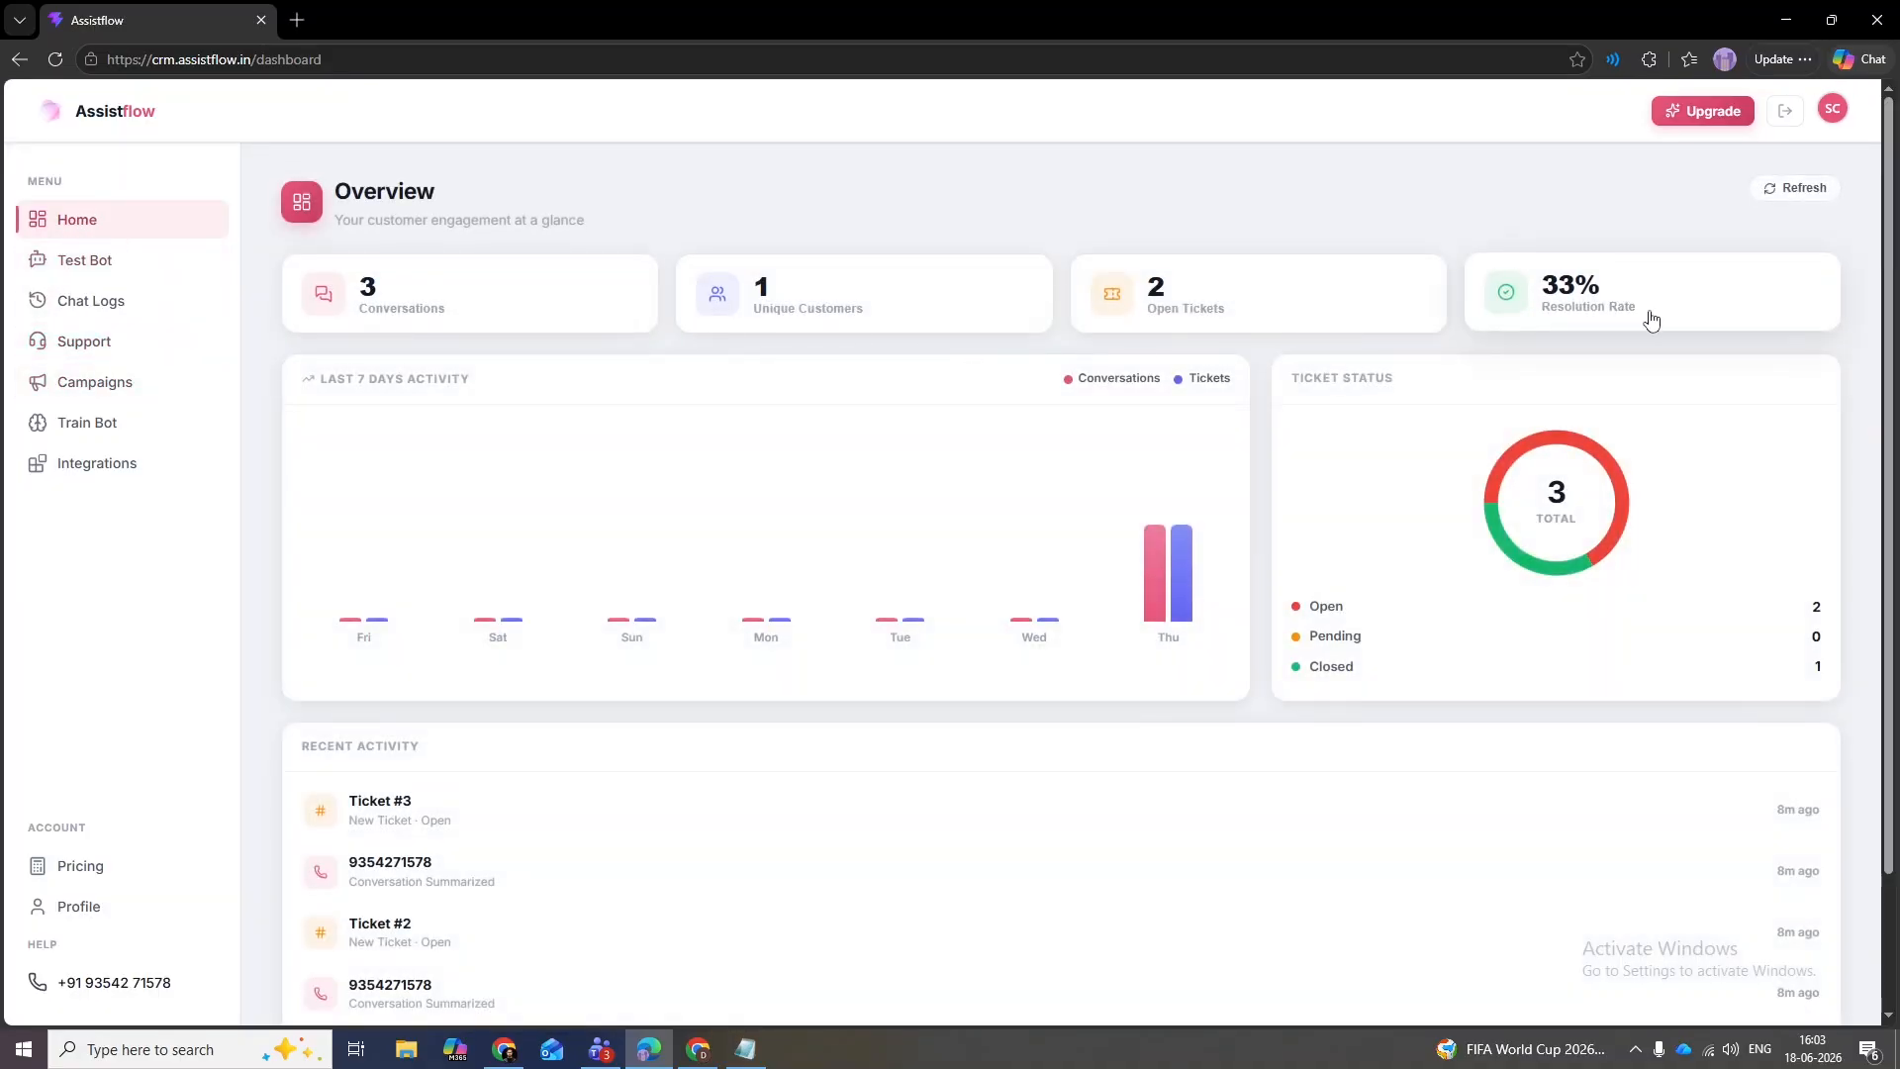
# - Refresh the Overview, then go to Pricing and slide the plan estimate to Enterprise
pyautogui.click(1526, 293)
pyautogui.click(126, 220)
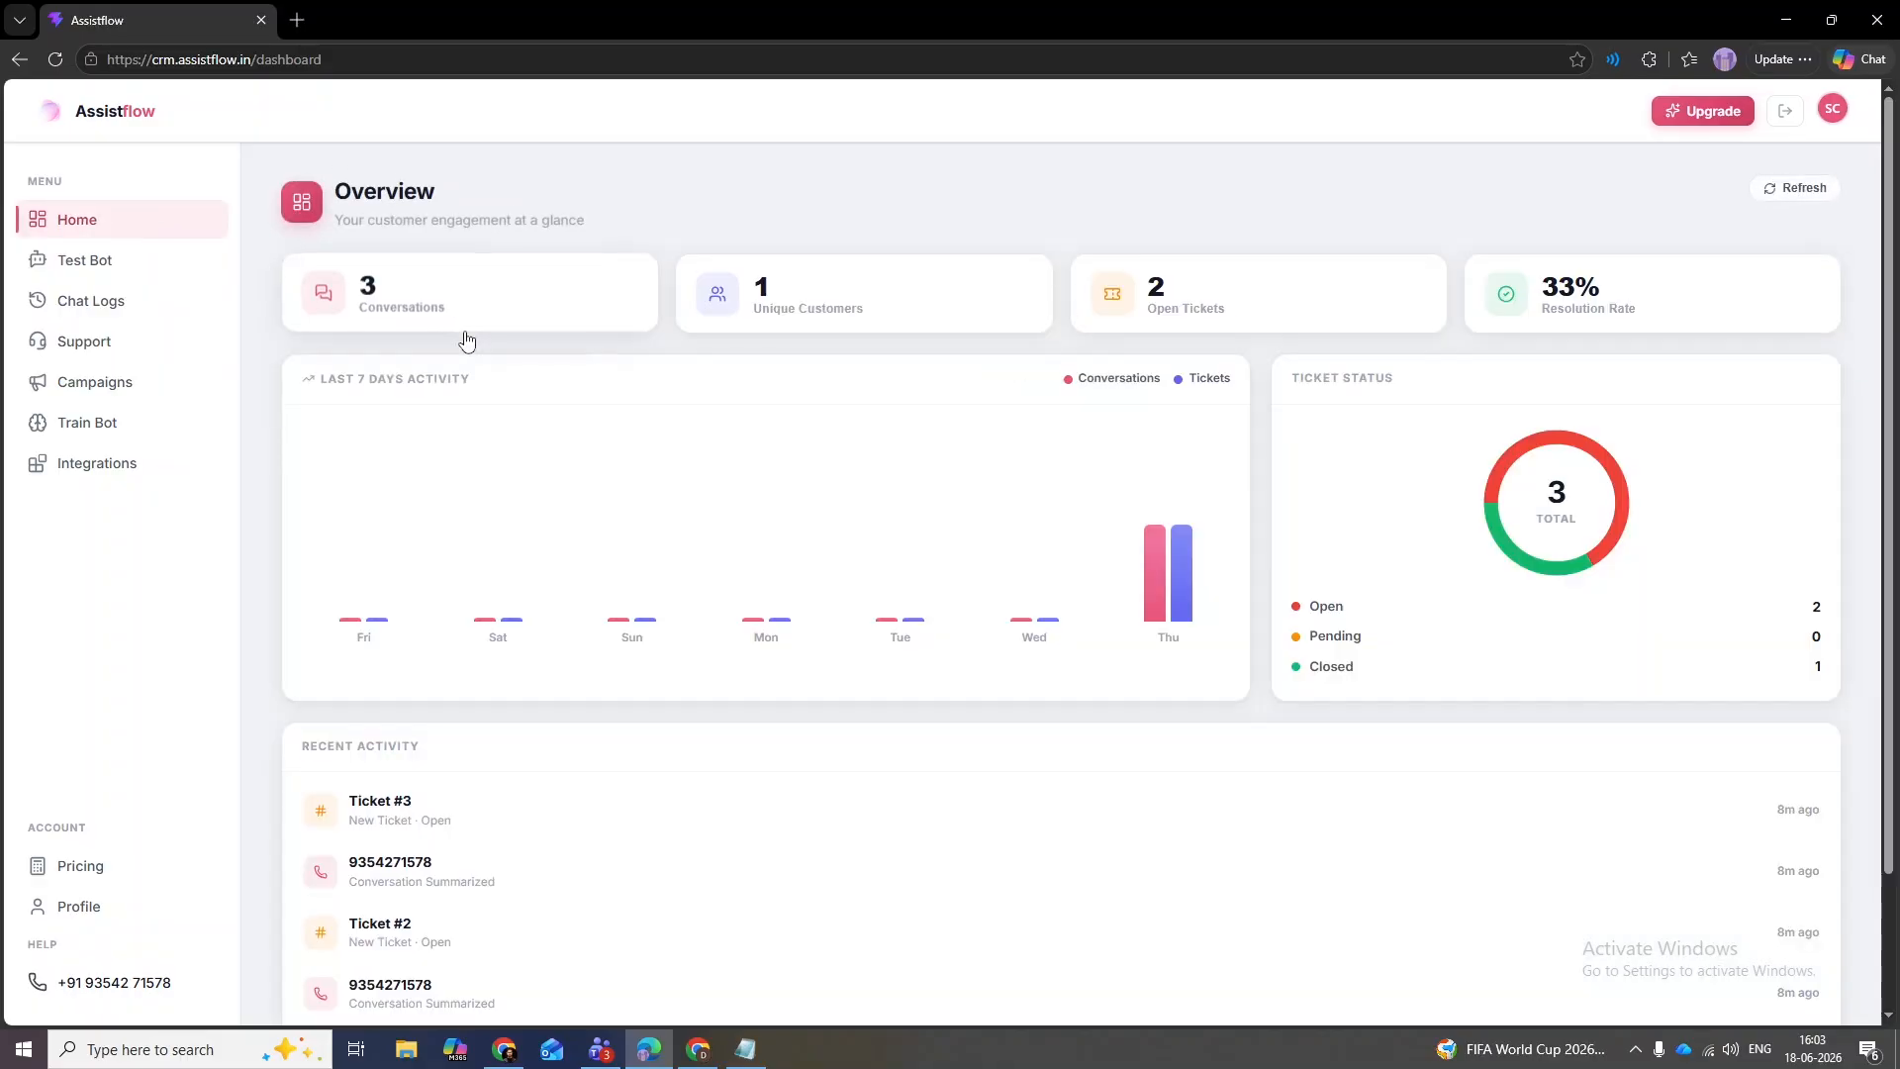
pyautogui.moveTo(1894, 307); pyautogui.dragTo(1892, 156)
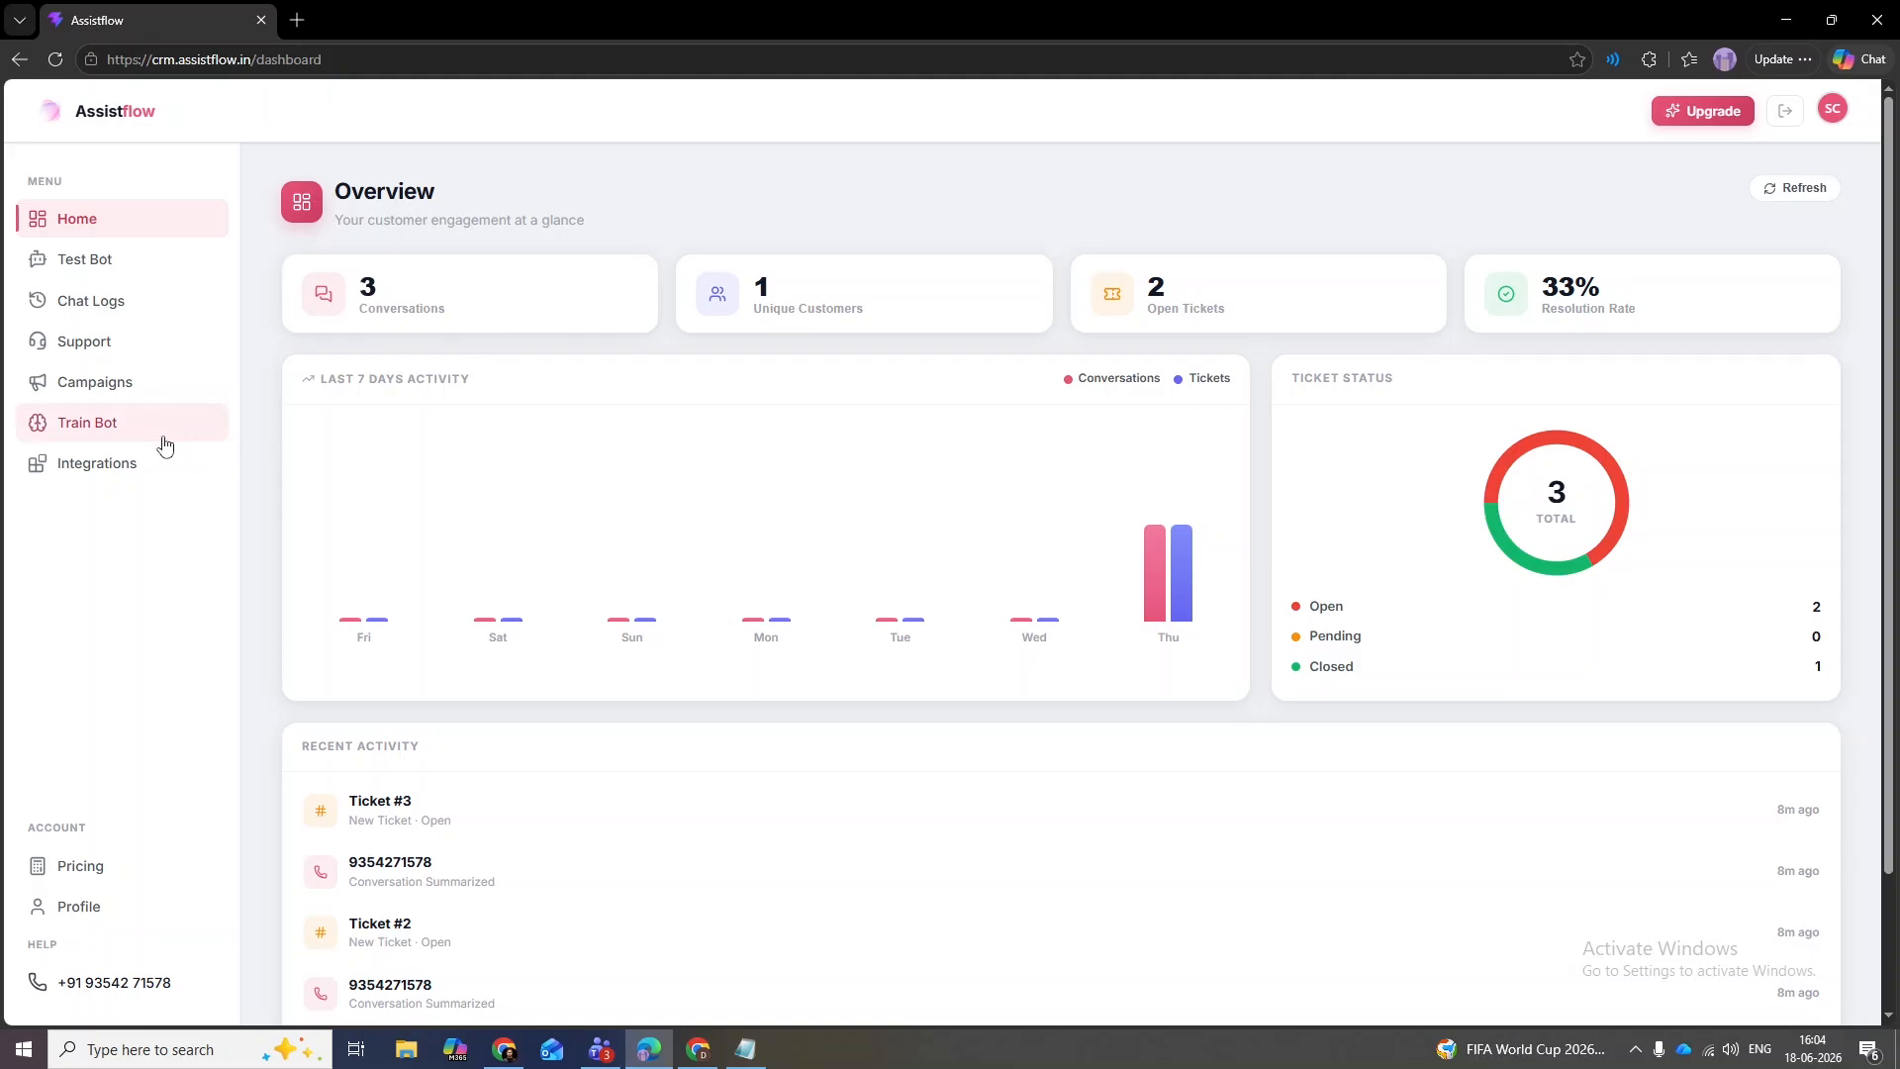
pyautogui.click(115, 908)
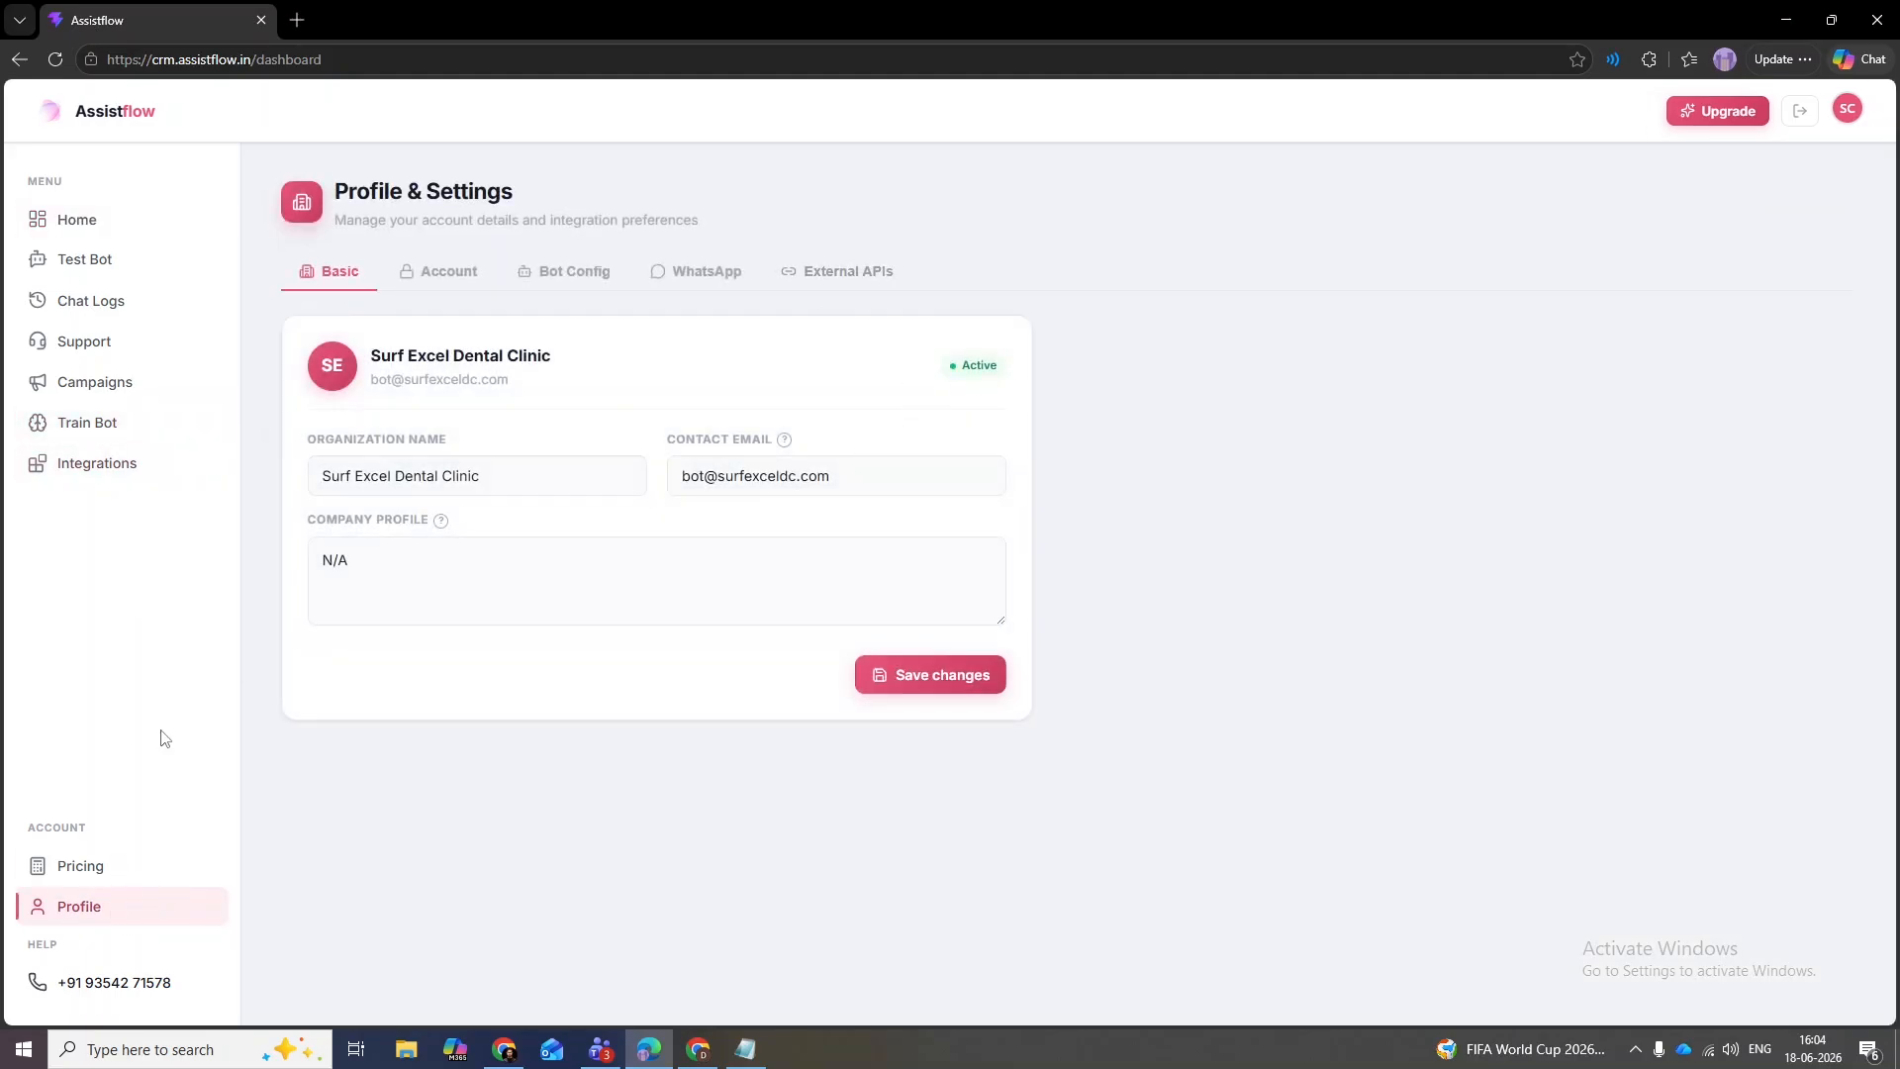
pyautogui.click(89, 870)
pyautogui.moveTo(792, 381); pyautogui.dragTo(1066, 376)
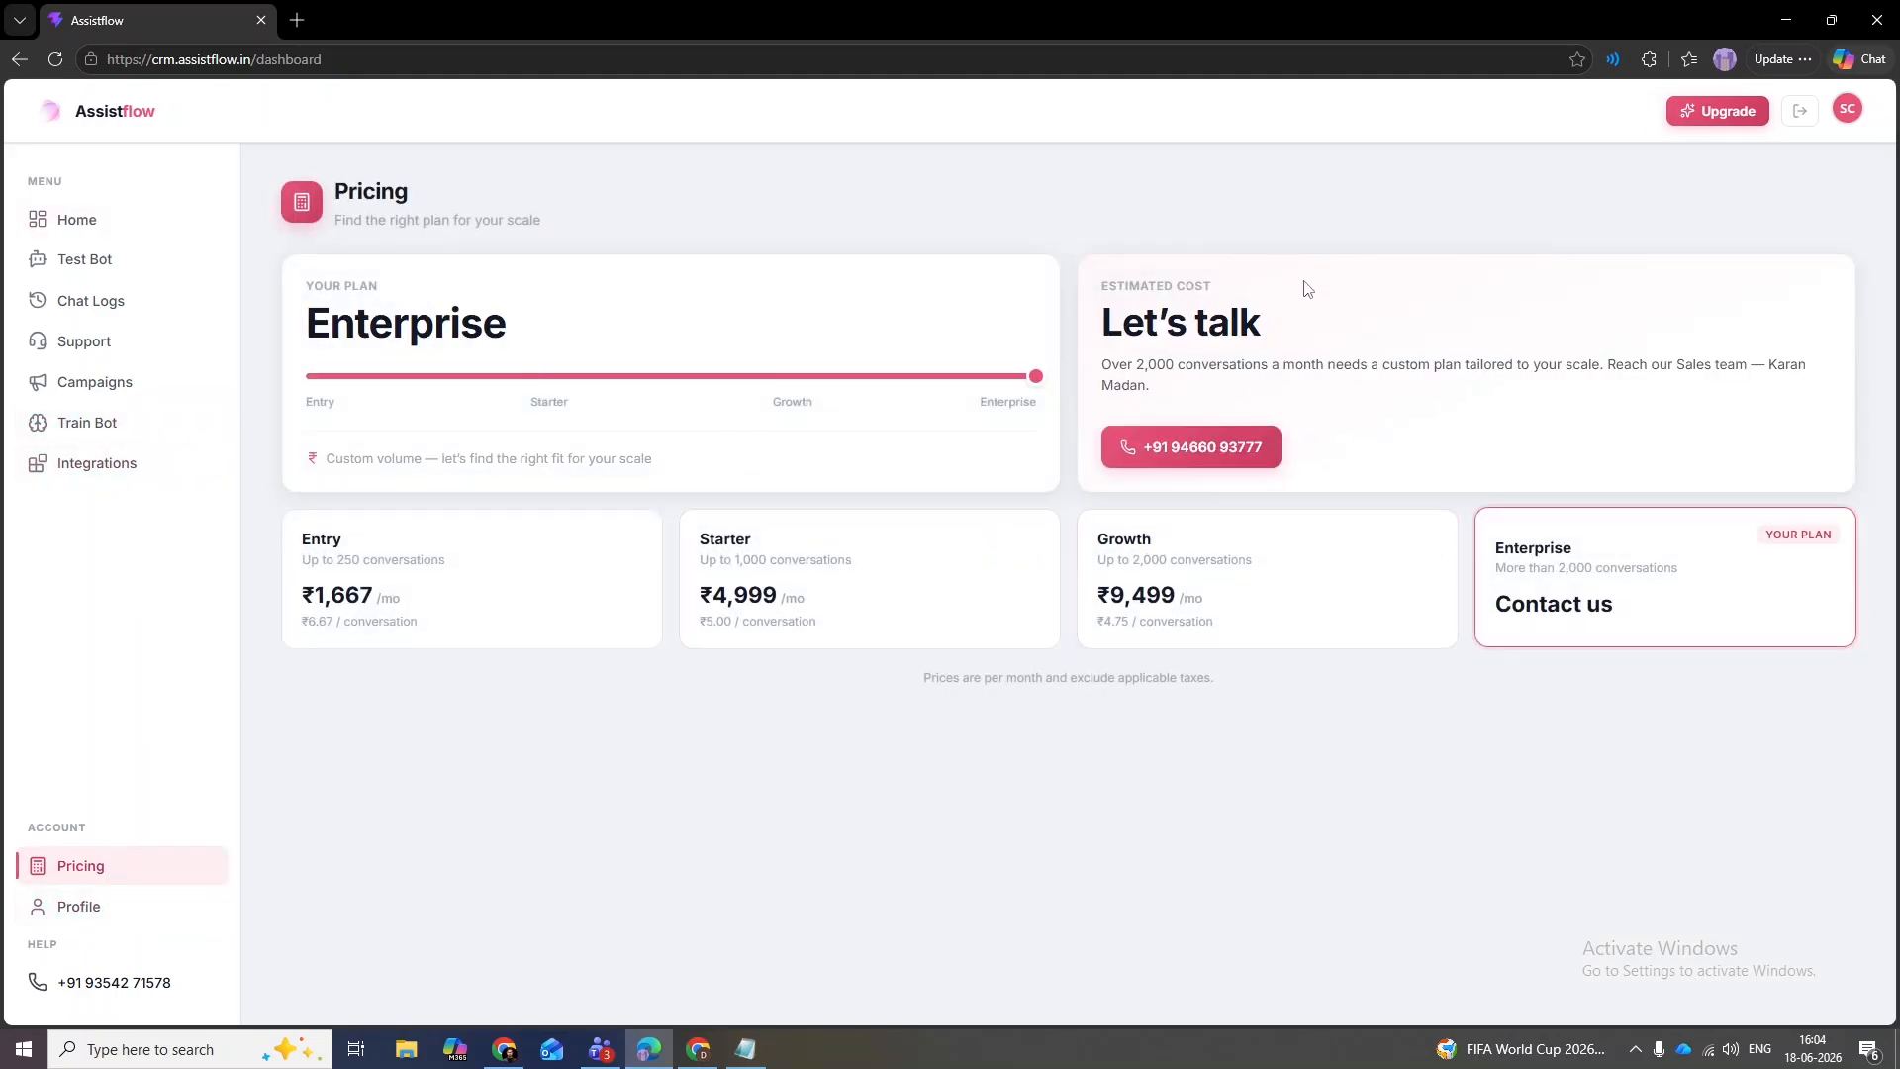